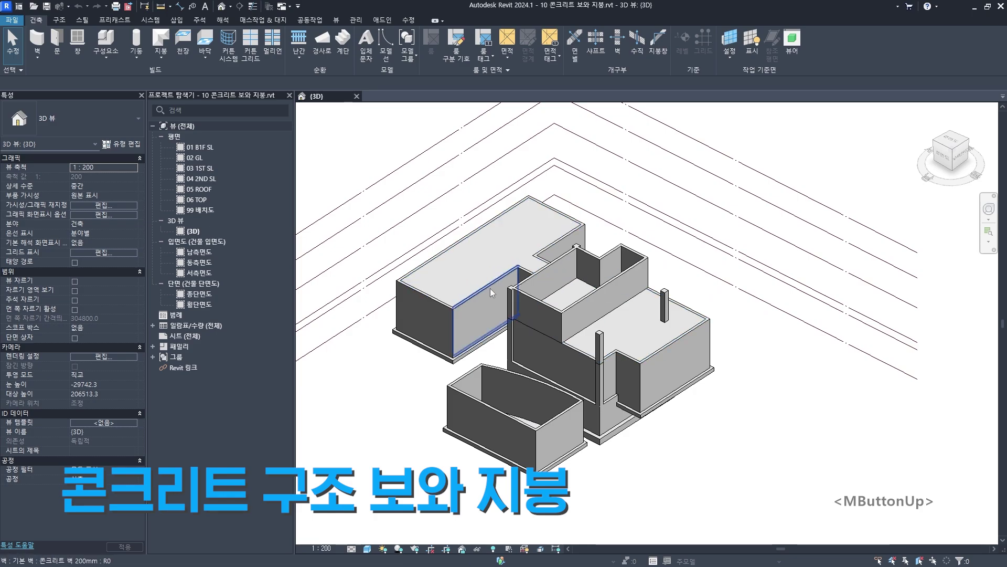
Examine the concrete building in 3D, focusing on the tops of the four columns and the spans between them
middle_click_drag(473, 293, 521, 301)
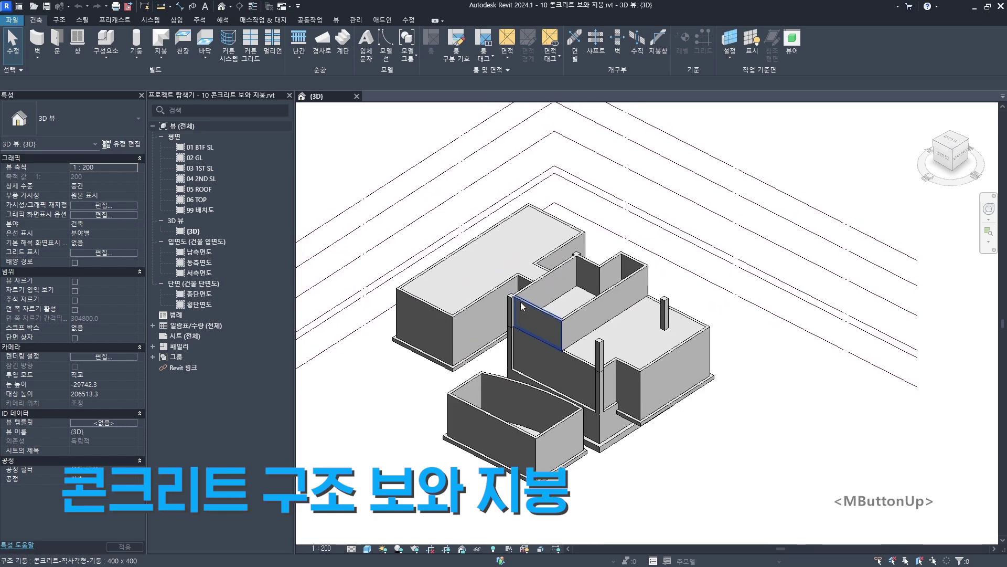
scroll(553, 322, "up", 2)
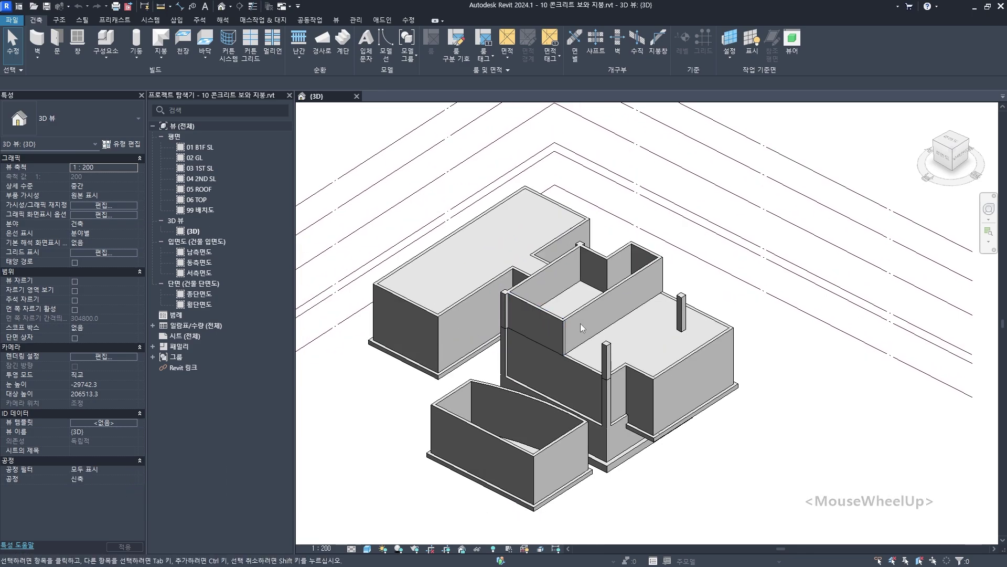
scroll(505, 313, "down", 1)
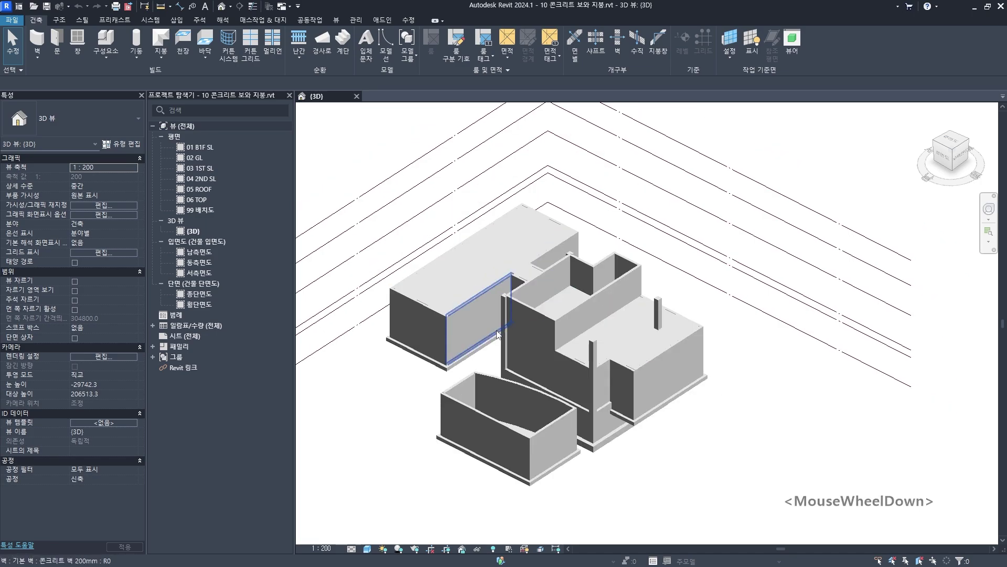
middle_click_drag(485, 309, 530, 301)
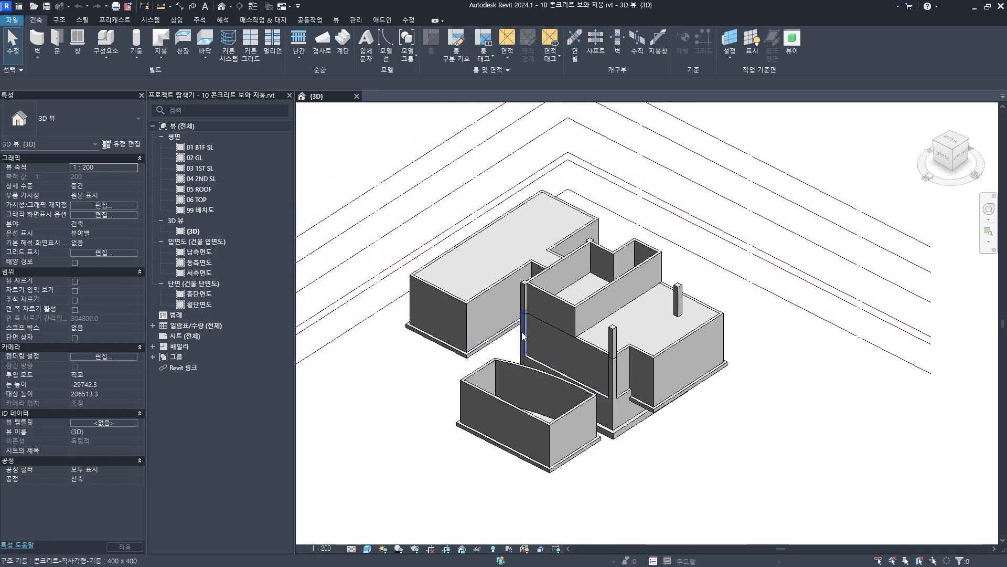
scroll(522, 332, "up", 2)
middle_click_drag(540, 315, 520, 295)
scroll(524, 327, "up", 1)
key("Escape")
middle_click_drag(600, 294, 594, 302)
left_click(512, 273)
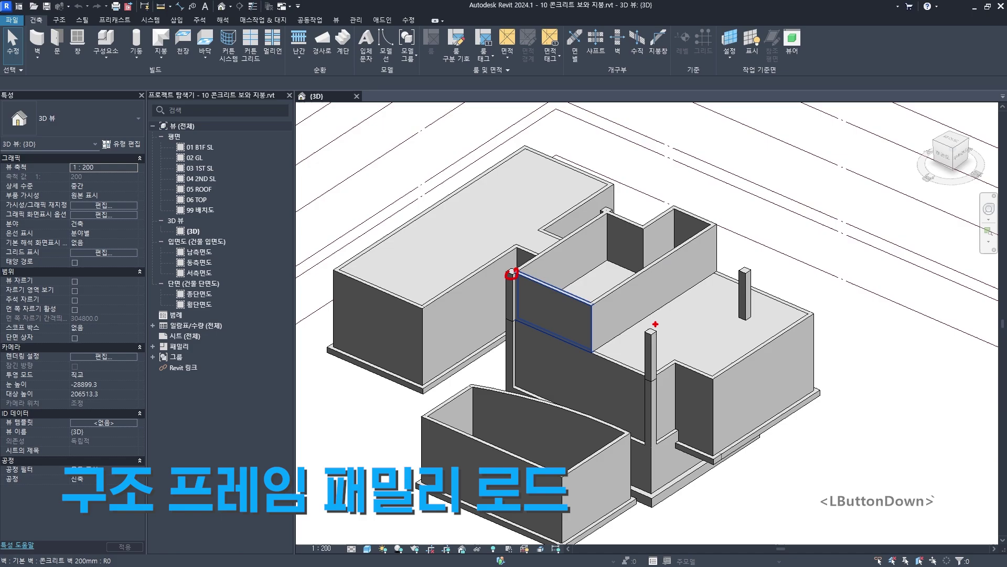
left_click_drag(657, 329, 653, 336)
left_click_drag(735, 261, 743, 274)
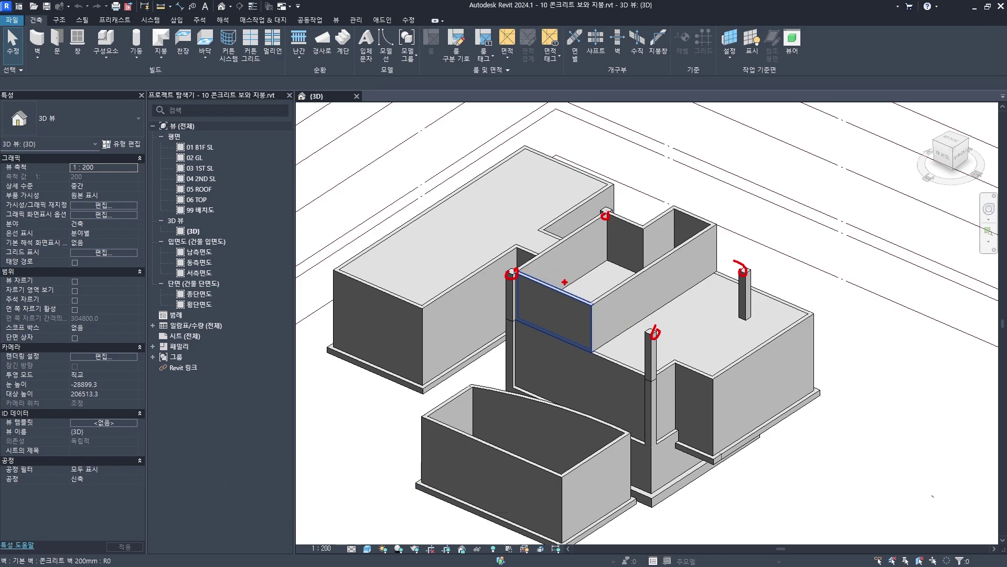
mouse_move(513, 273)
left_mouse_down()
mouse_move(592, 267)
mouse_move(614, 287)
left_mouse_up()
left_click_drag(603, 213, 682, 216)
left_click_drag(742, 270, 741, 270)
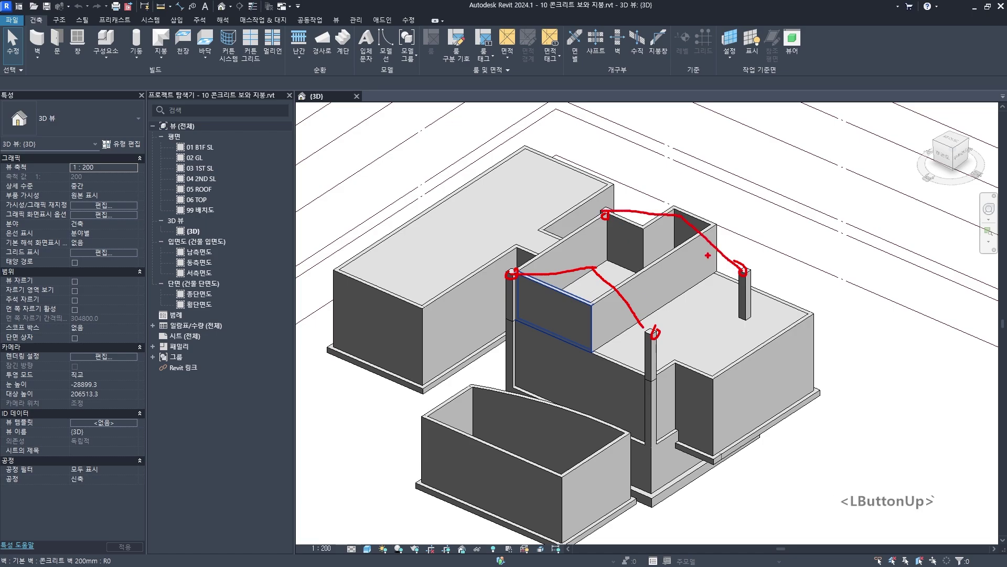
mouse_move(665, 205)
left_mouse_down()
mouse_move(530, 212)
mouse_move(755, 266)
left_mouse_up()
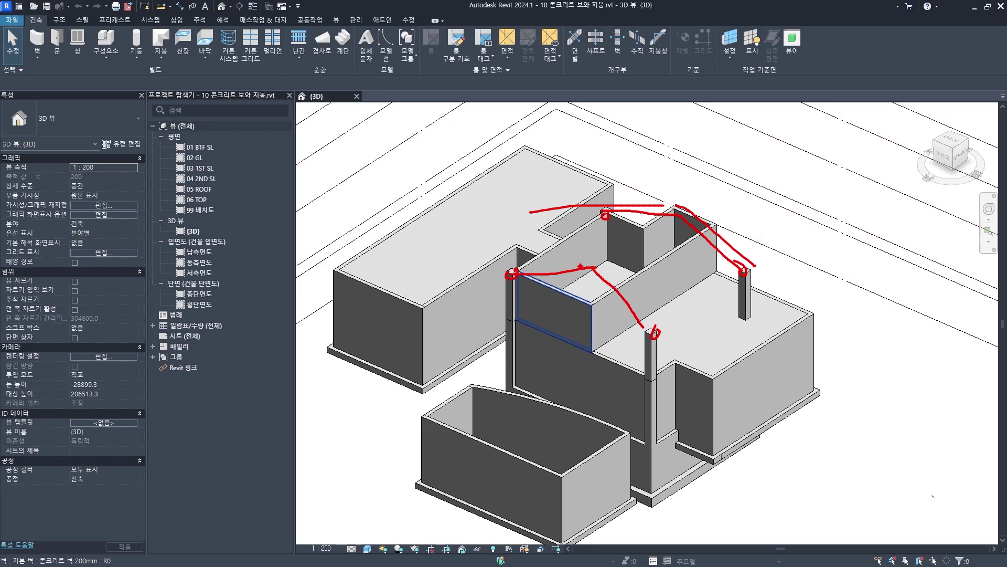
left_click_drag(580, 266, 529, 270)
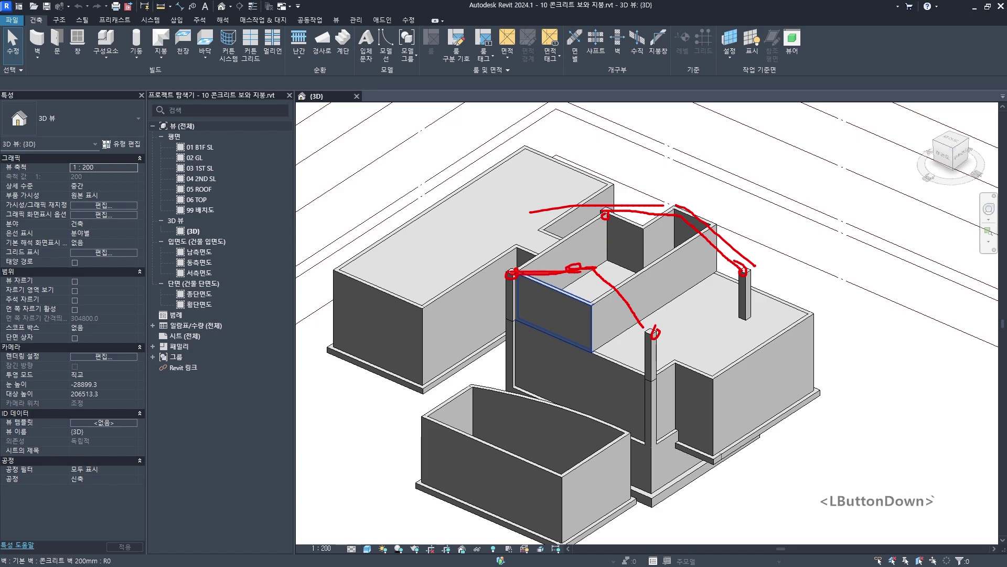
left_click_drag(597, 267, 646, 326)
key("Escape")
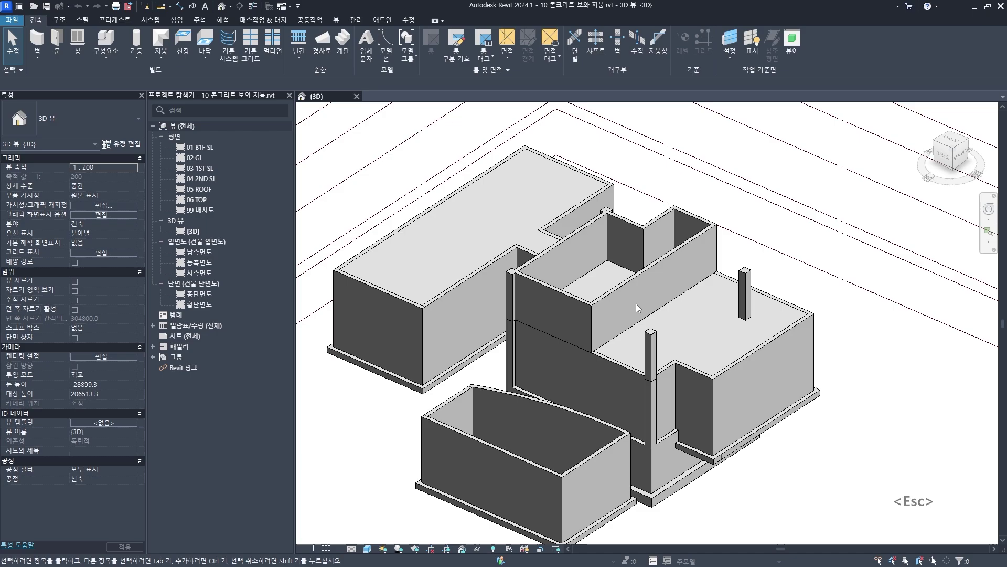
scroll(620, 331, "down", 2)
mouse_move(619, 331)
middle_mouse_down("shift")
mouse_move(636, 322)
mouse_move(581, 287)
middle_mouse_up("shift")
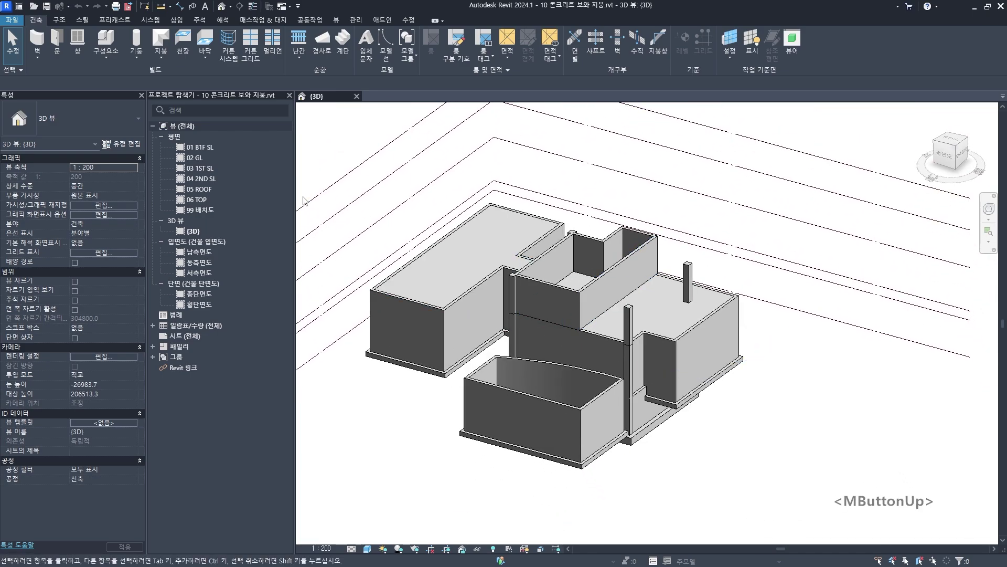
Open the 05 ROOF floor plan and inspect the underlay walls and columns around the grid intersections
double_click(202, 187)
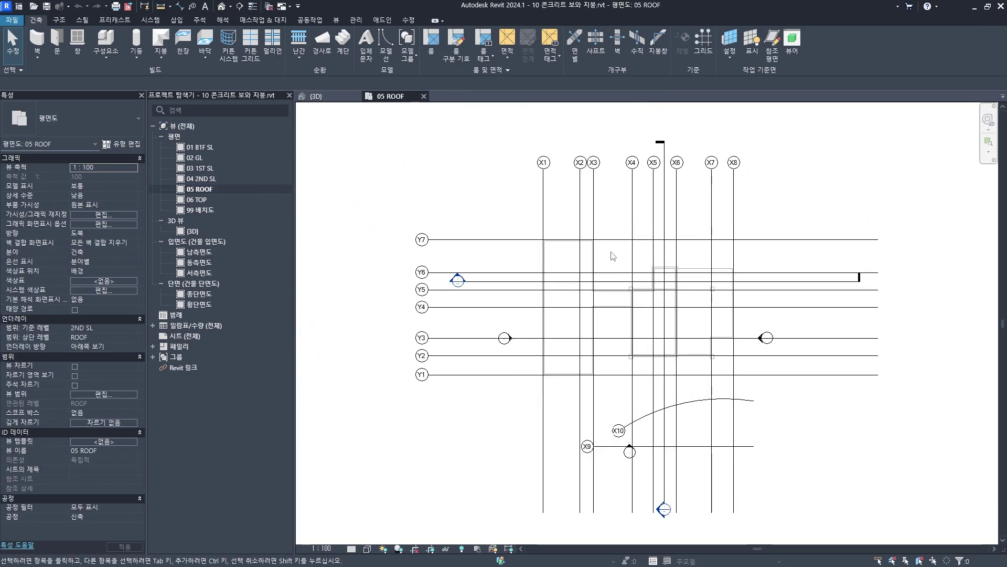
scroll(594, 262, "up", 8)
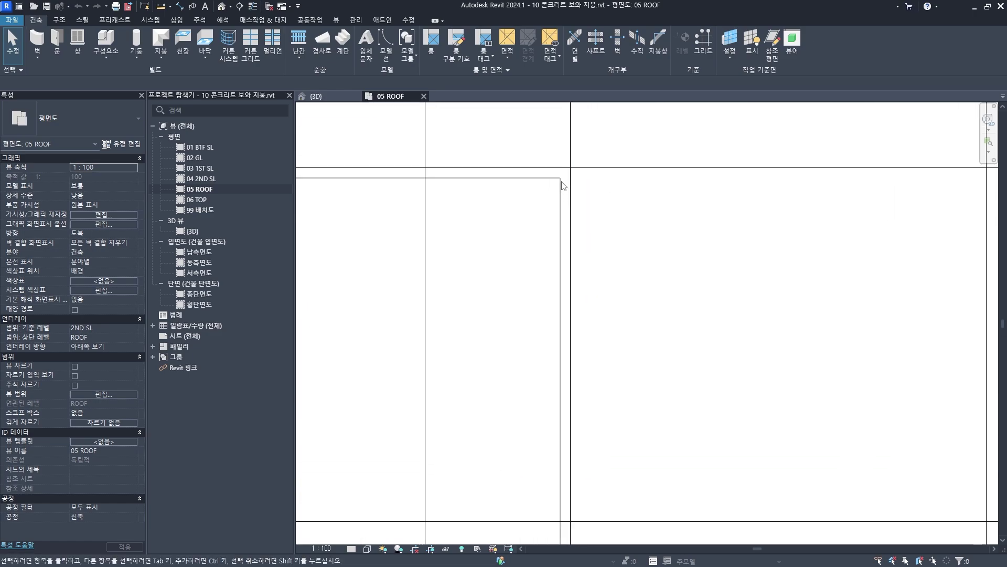
scroll(558, 297, "down", 5)
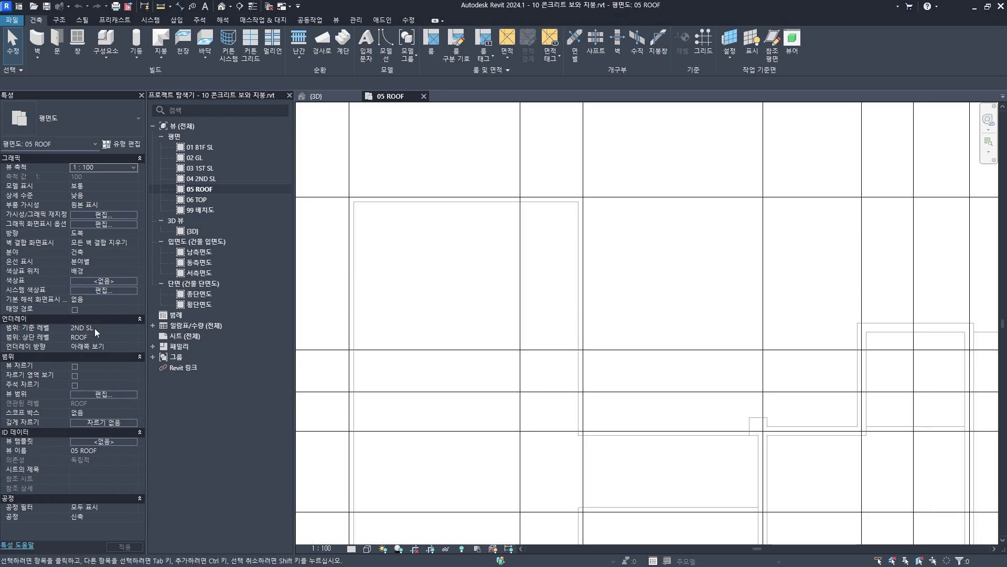
scroll(618, 371, "down", 3)
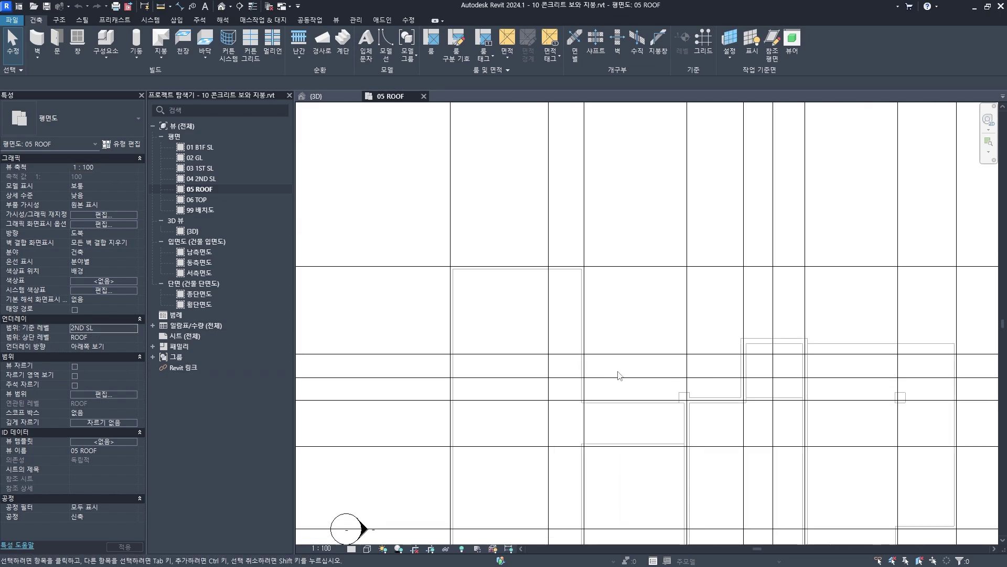
scroll(682, 306, "up", 1)
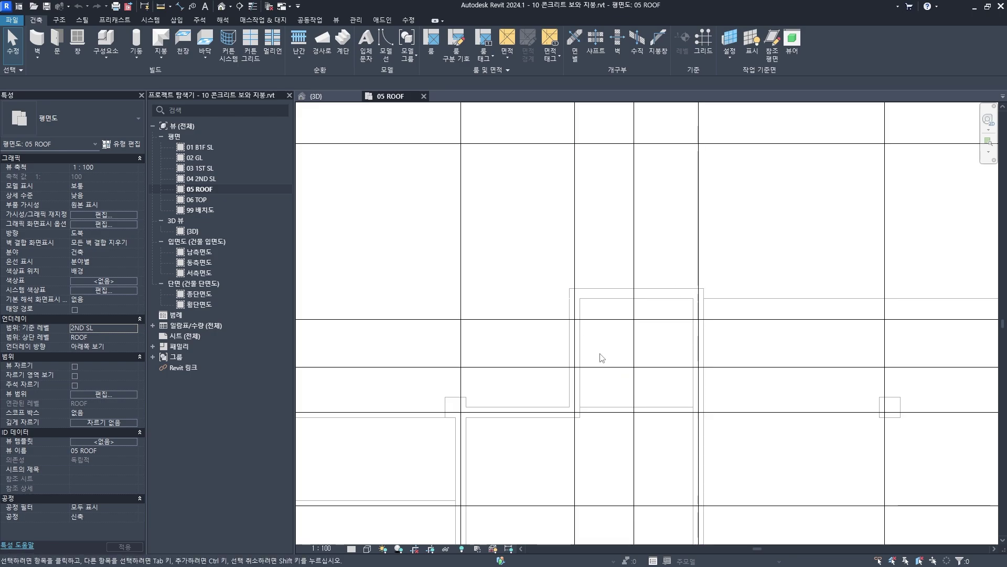
scroll(602, 358, "down", 2)
middle_click_drag(470, 264, 468, 239)
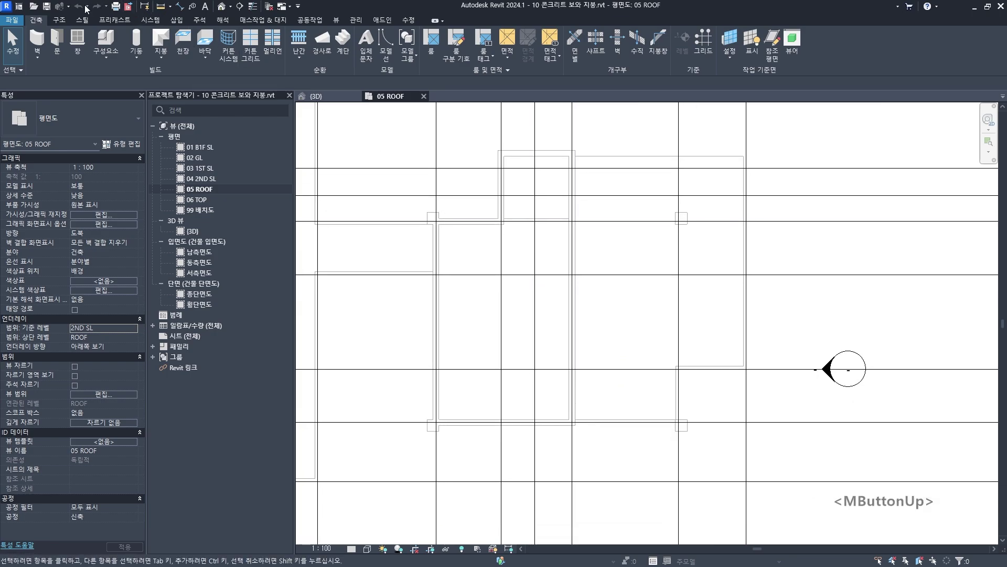
Start the structural Beam tool on the ROOF level and check which beam types are available
left_click(58, 19)
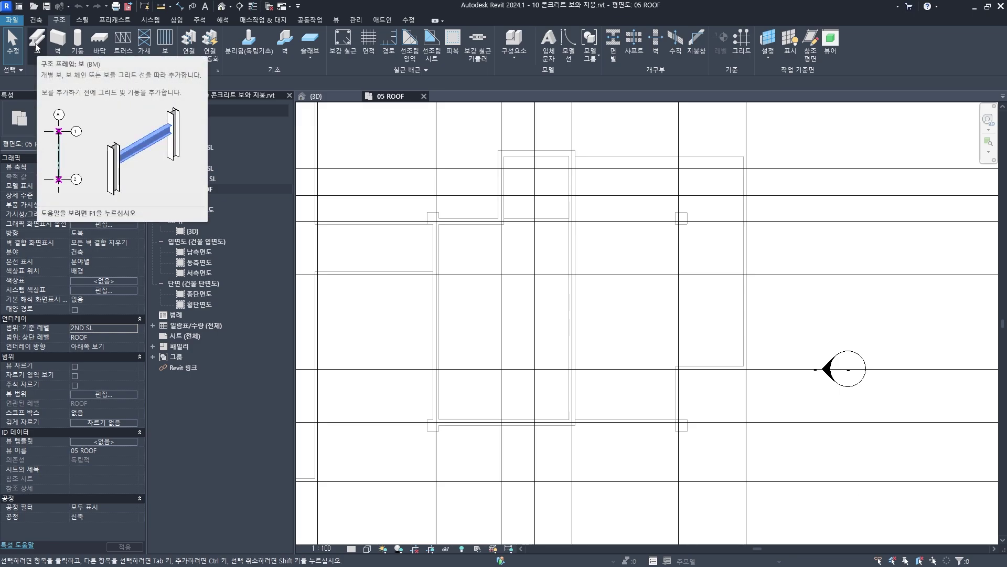
left_click_drag(38, 68, 92, 71)
key("Escape")
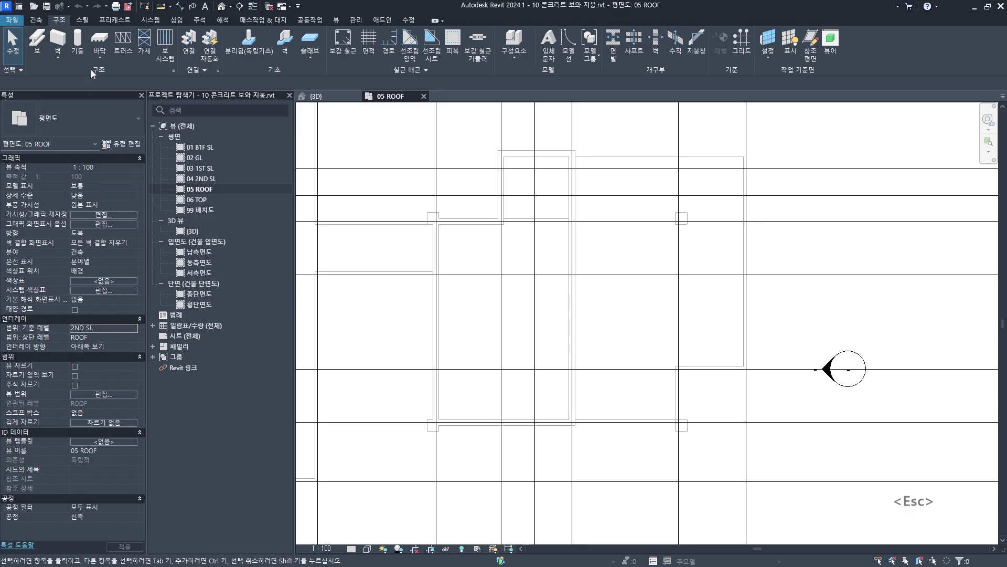
left_click(40, 43)
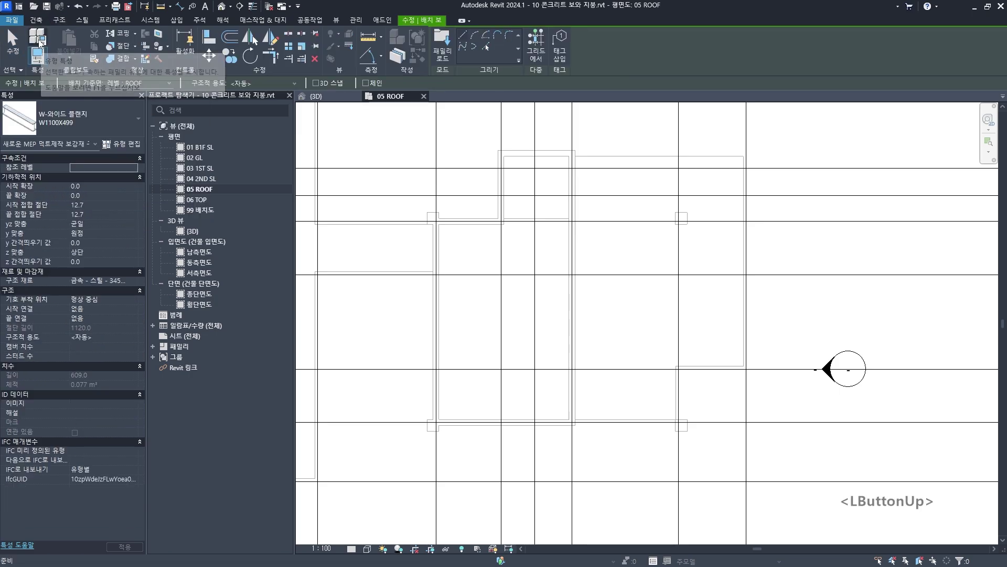
scroll(409, 208, "down", 2)
middle_click_drag(410, 209, 434, 234)
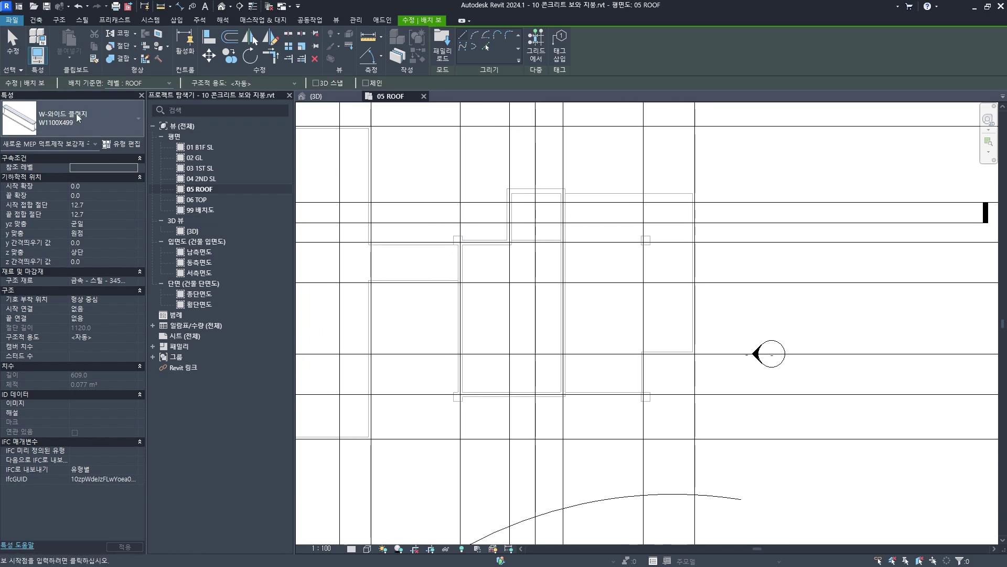
left_click(59, 123)
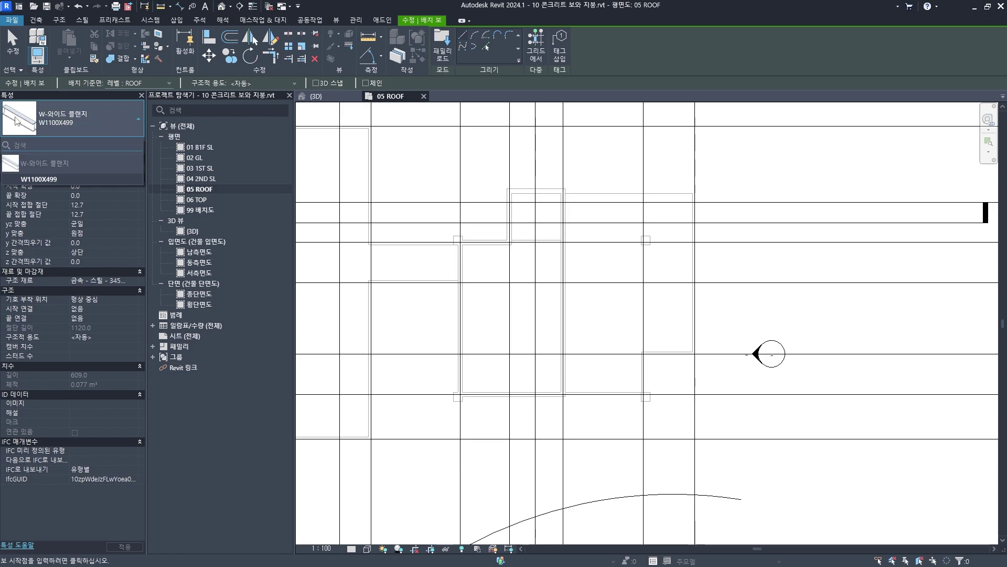
left_click(58, 117)
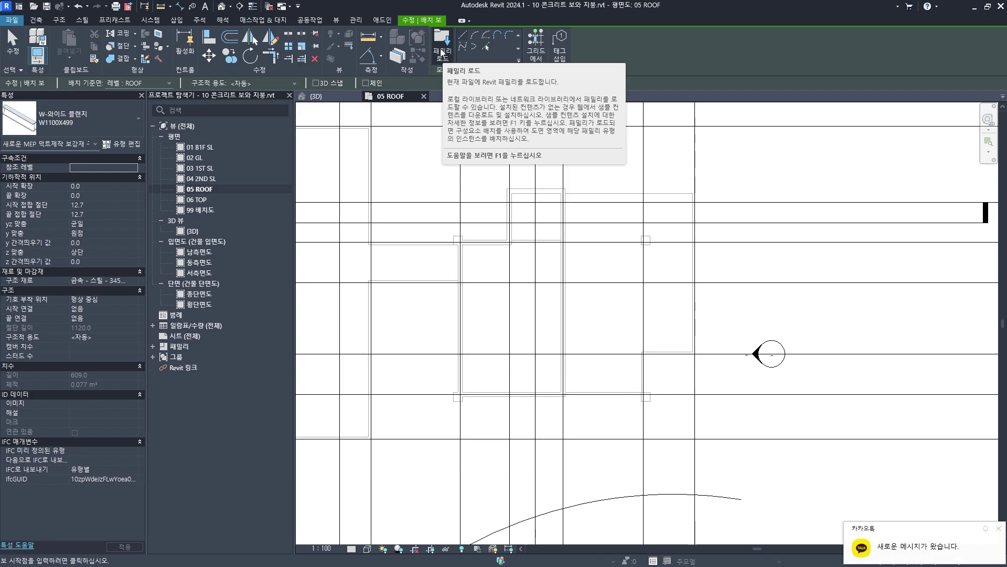
Load the 콘크리트-직사각형 보.rfa beam family from the 콘크리트 subfolder of the 구조 프레임 library folder
left_click(442, 40)
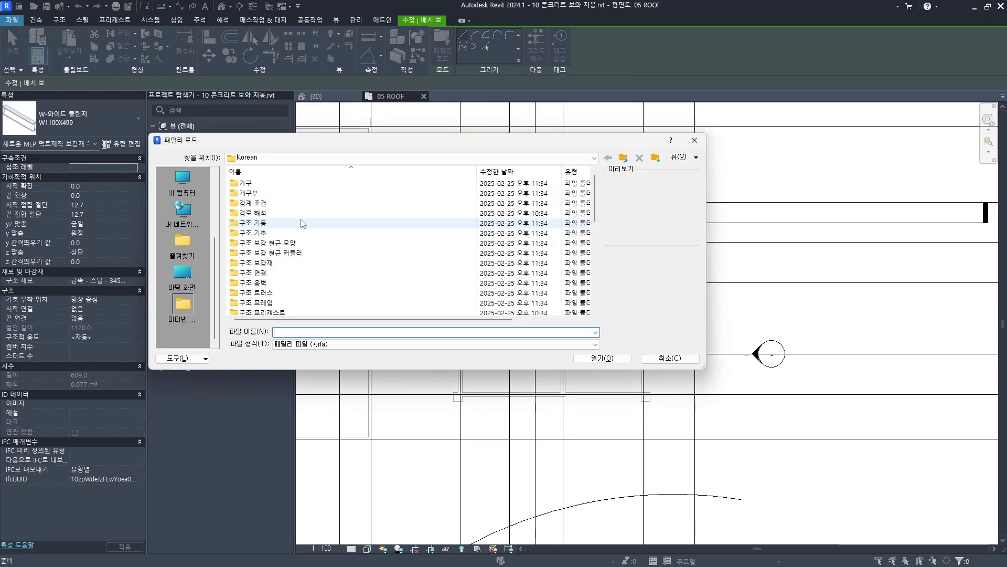
scroll(275, 262, "down", 1)
left_click(270, 274)
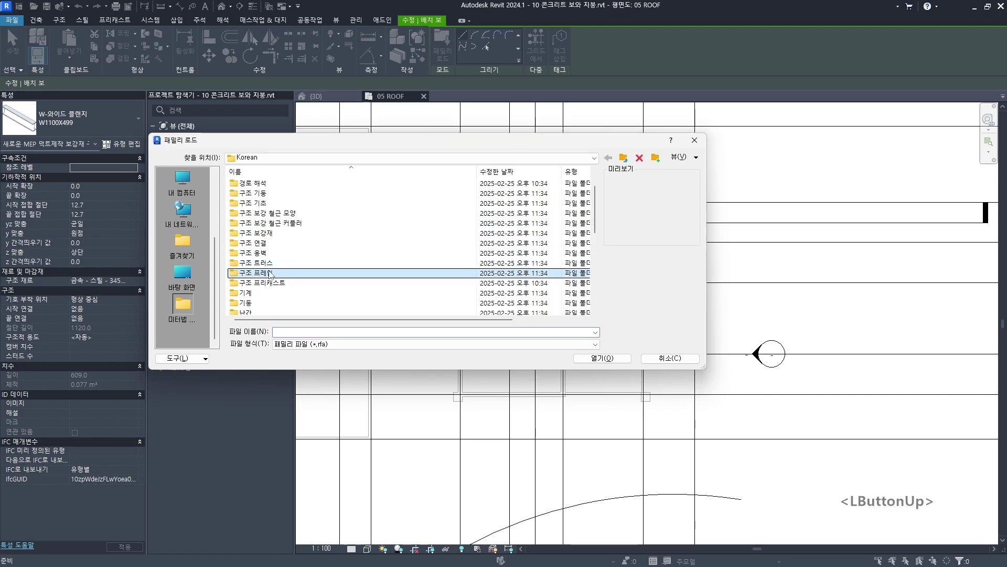
mouse_move(226, 267)
left_mouse_down("ctrl")
mouse_move(295, 280)
mouse_move(303, 247)
left_mouse_up("ctrl")
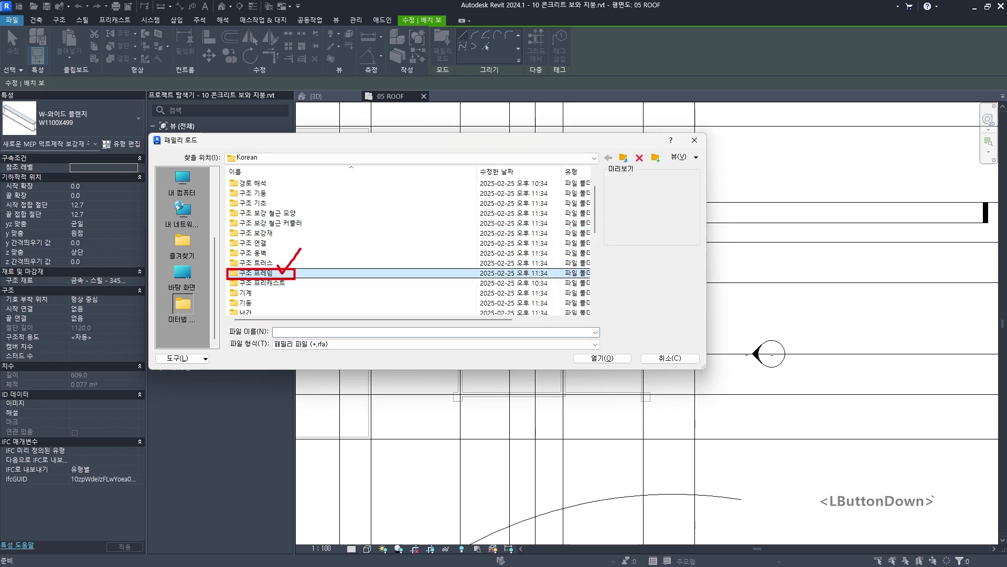
key("Escape")
double_click(273, 274)
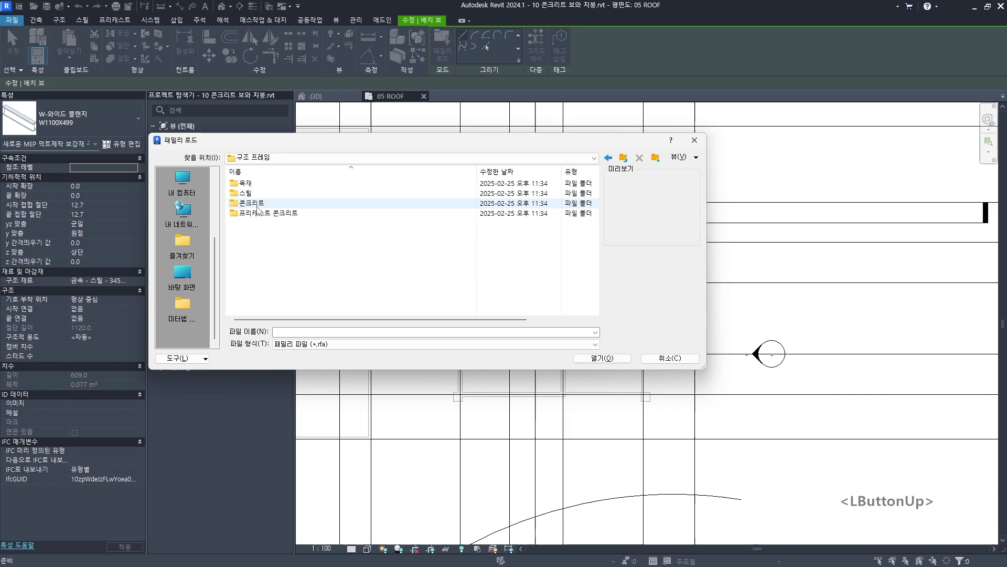
double_click(260, 204)
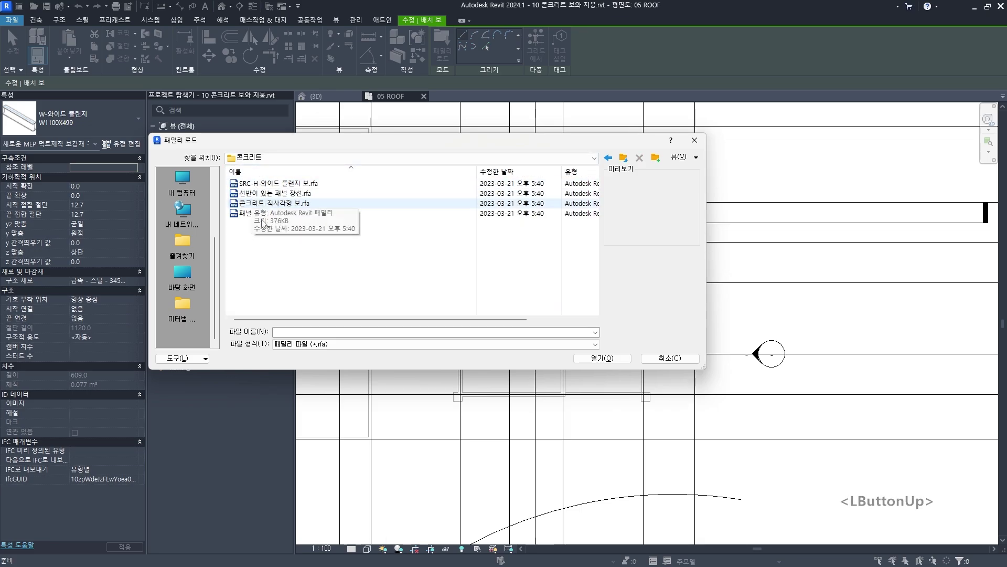
left_click(264, 208)
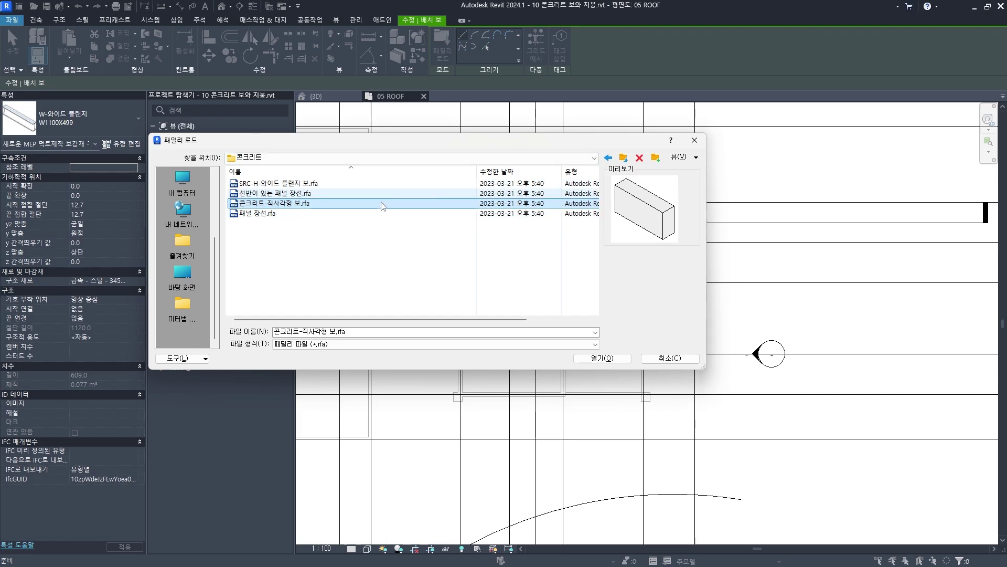
left_click(611, 360)
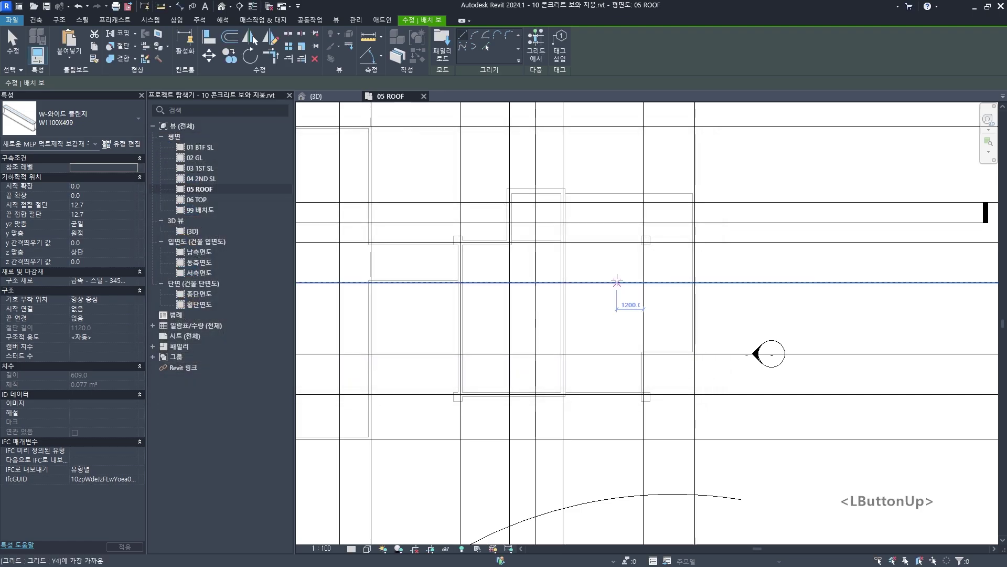
scroll(517, 235, "up", 3)
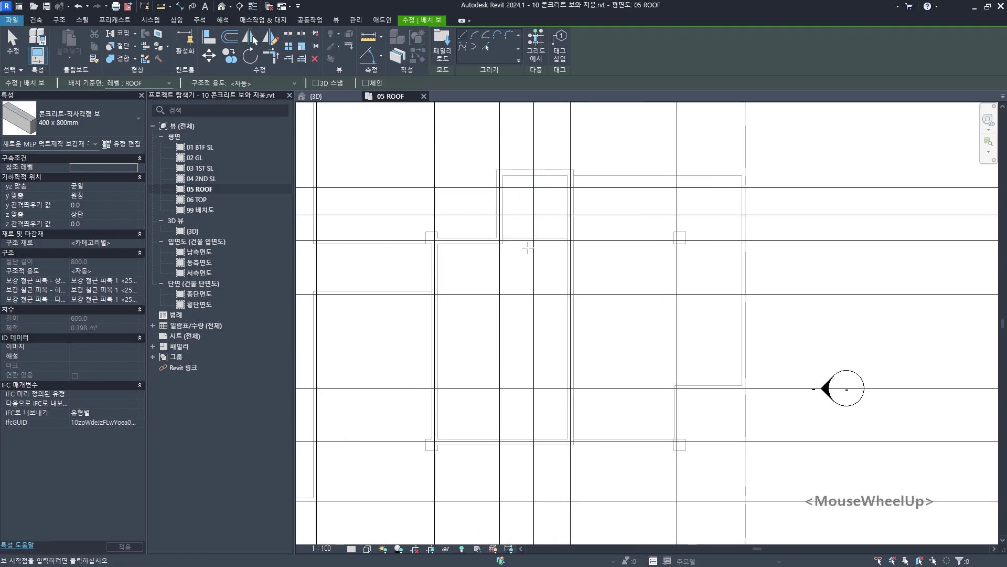
mouse_move(420, 237)
left_mouse_down()
mouse_move(476, 236)
mouse_move(470, 251)
left_mouse_up()
left_click_drag(488, 236, 556, 245)
mouse_move(554, 237)
left_mouse_down()
mouse_move(551, 260)
mouse_move(579, 240)
left_mouse_up()
mouse_move(452, 267)
left_mouse_down()
mouse_move(600, 223)
mouse_move(432, 272)
left_mouse_up()
left_click_drag(646, 242, 663, 243)
key("Escape")
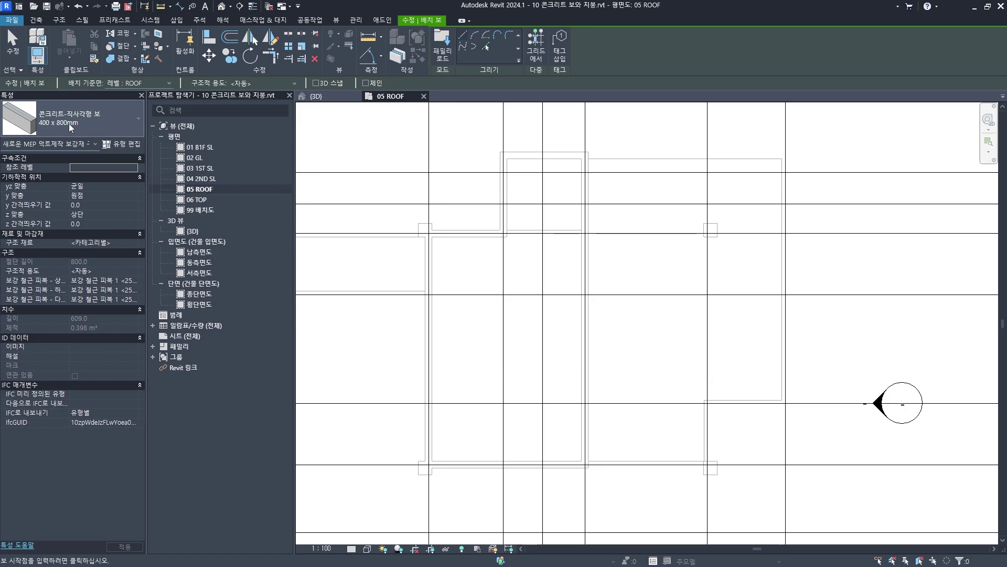
Duplicate the 400 x 800mm concrete rectangular beam type and name the copy 400 x 400mm
left_click(124, 143)
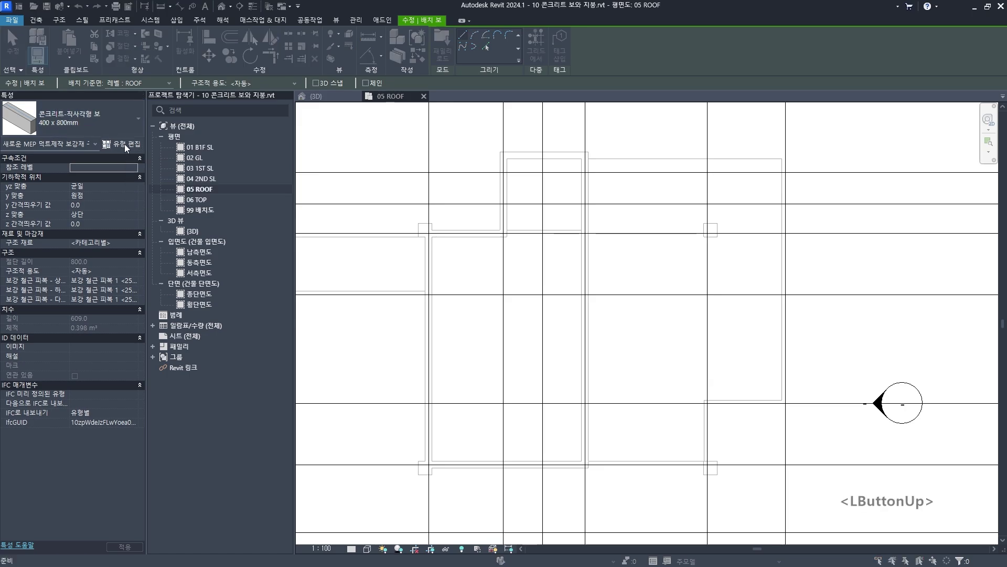
left_click(399, 142)
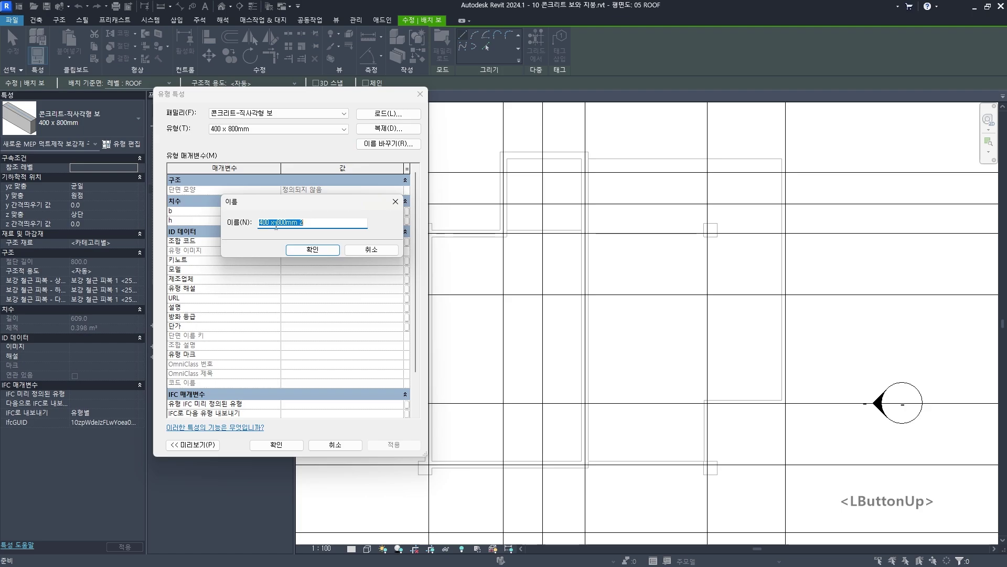
left_click(300, 226)
key("BackSpace")
key("BackSpace")
key("BackSpace")
key("BackSpace")
key("BackSpace")
key("BackSpace")
key("BackSpace")
type("400mm")
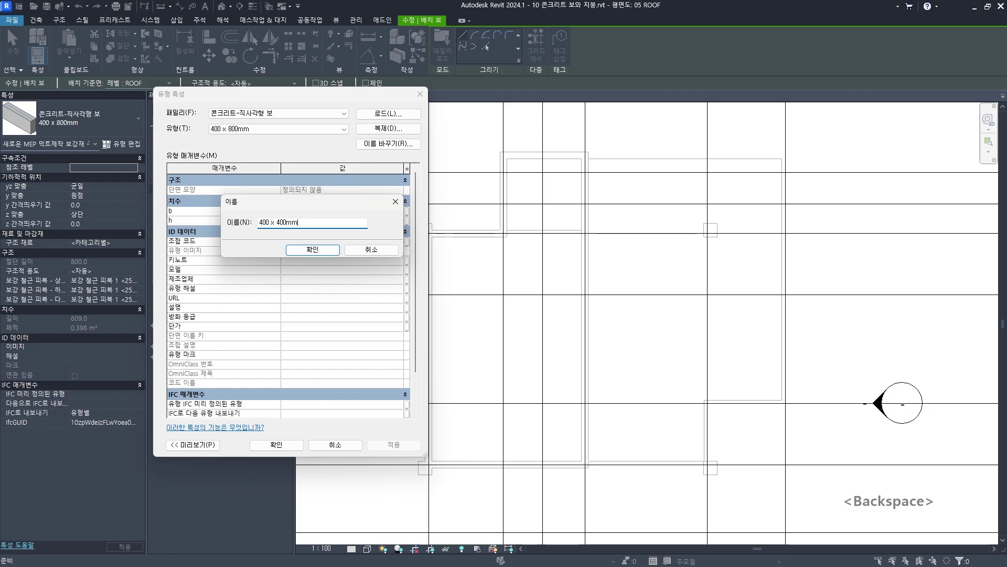
key("Return")
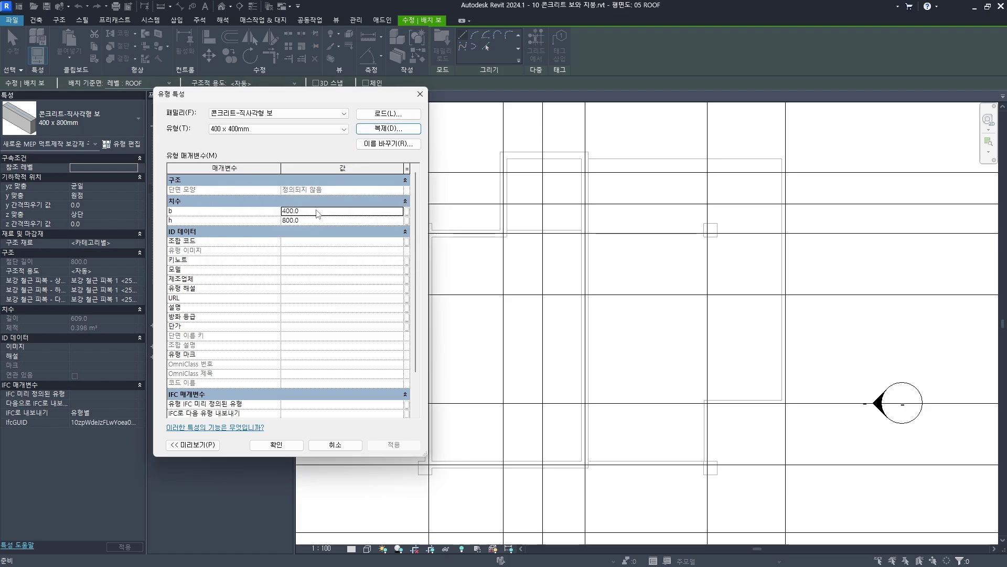
Set the h dimension of the 400 x 400mm beam type to 400 and accept the type properties
left_click(317, 212)
type("400")
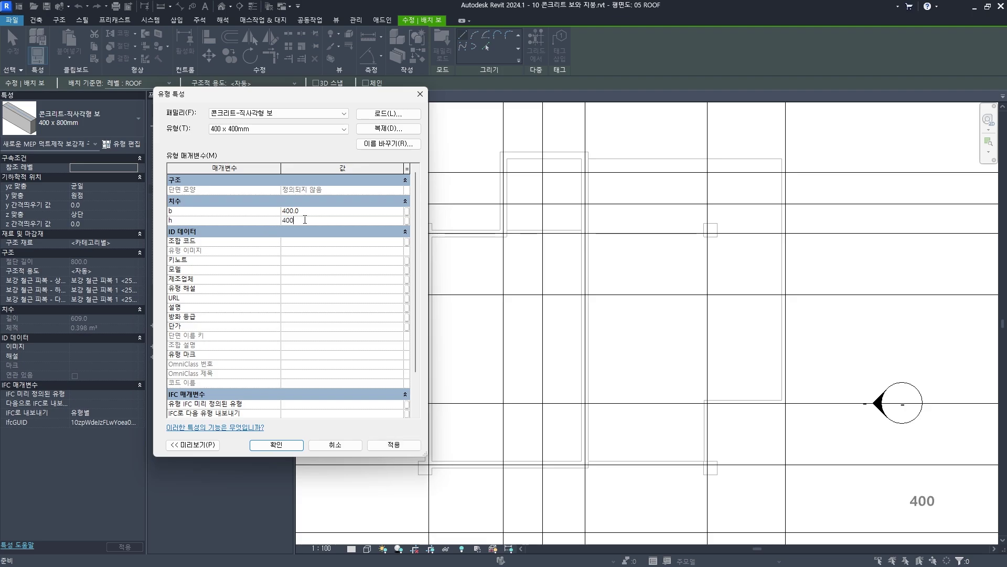
left_click(317, 212)
left_click(276, 445)
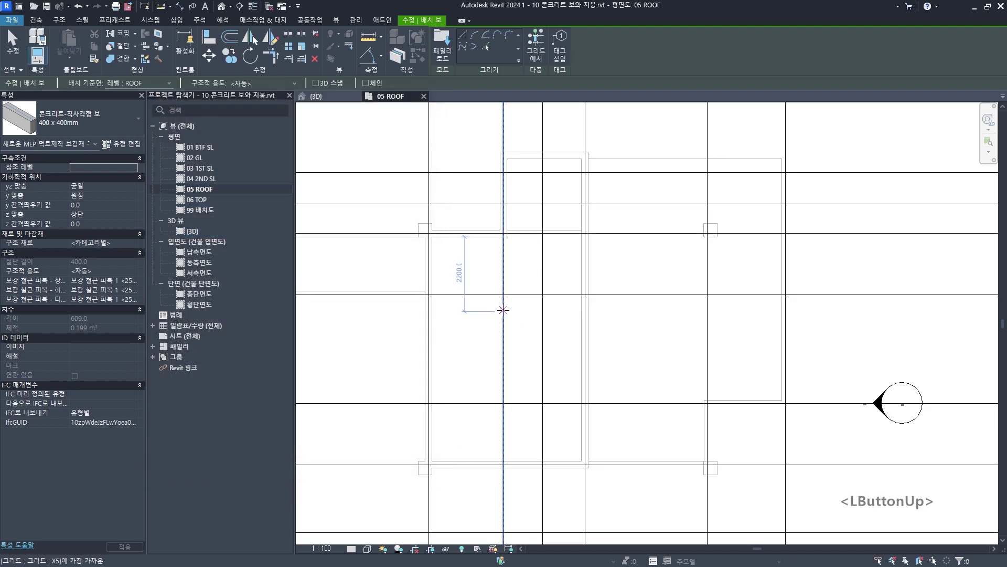
mouse_move(1, 234)
left_mouse_down("ctrl")
mouse_move(84, 251)
mouse_move(168, 251)
left_mouse_up("ctrl")
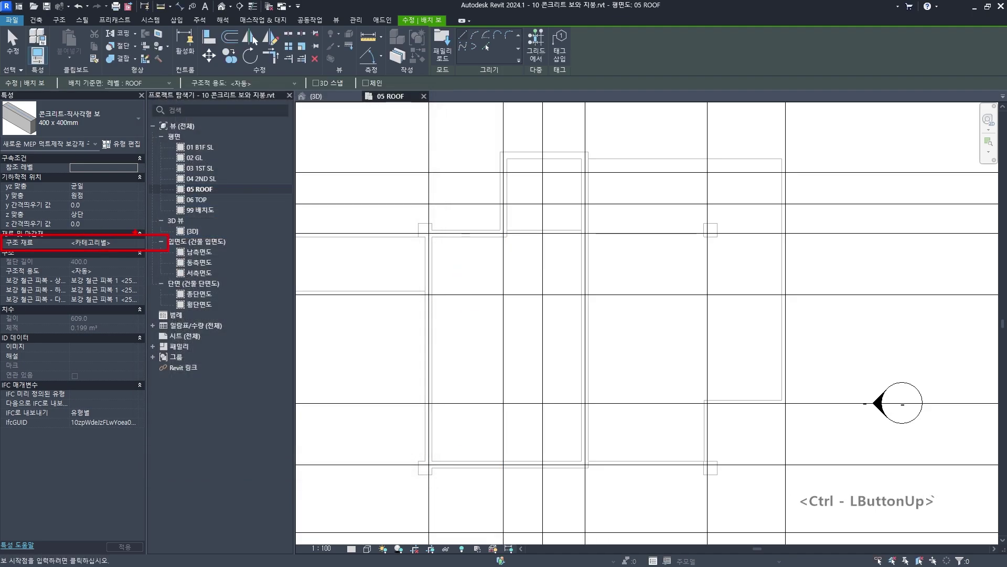
mouse_move(128, 225)
left_mouse_down()
mouse_move(132, 245)
mouse_move(154, 223)
left_mouse_up()
left_click(71, 180)
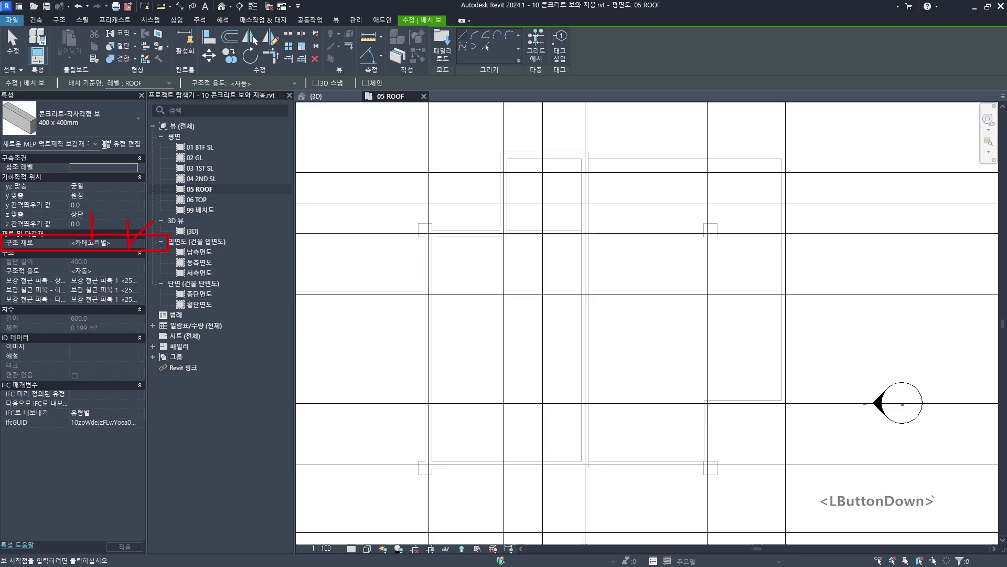
key("Escape")
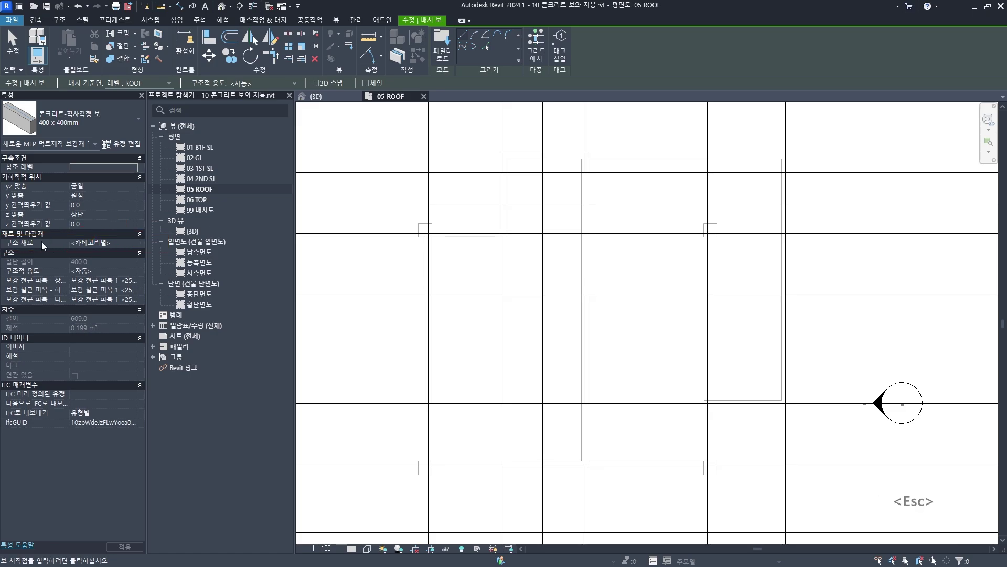
Search the materials for 콘크리트 and assign 콘크리트, 현장치기 as the beam's structural material
left_click(109, 242)
left_click(134, 244)
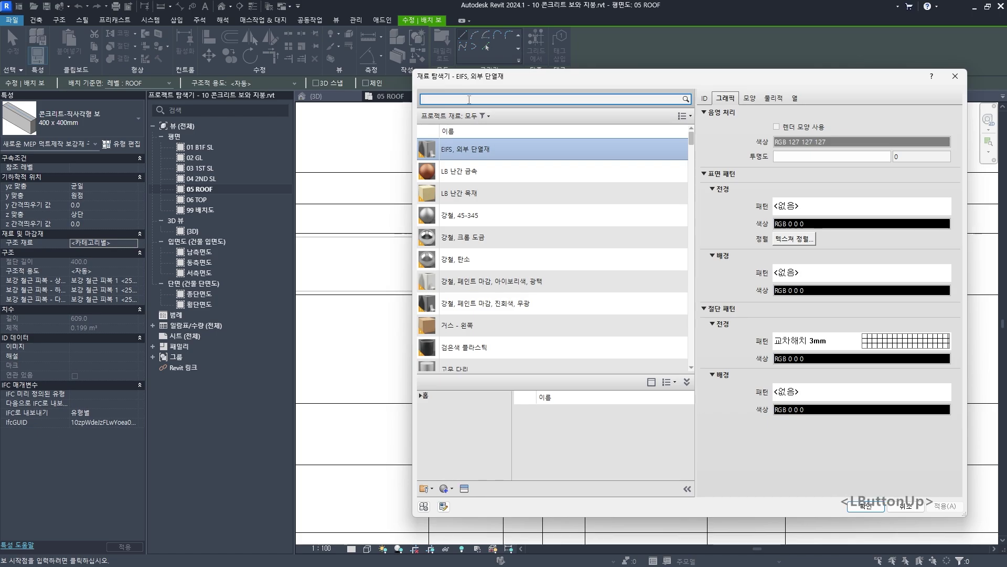
type("콘크리트")
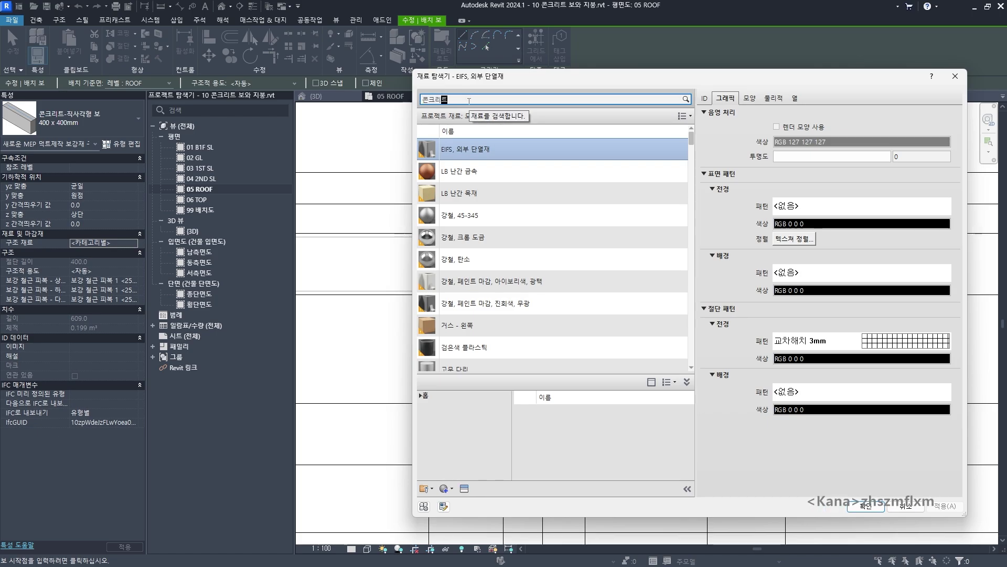
left_click(483, 319)
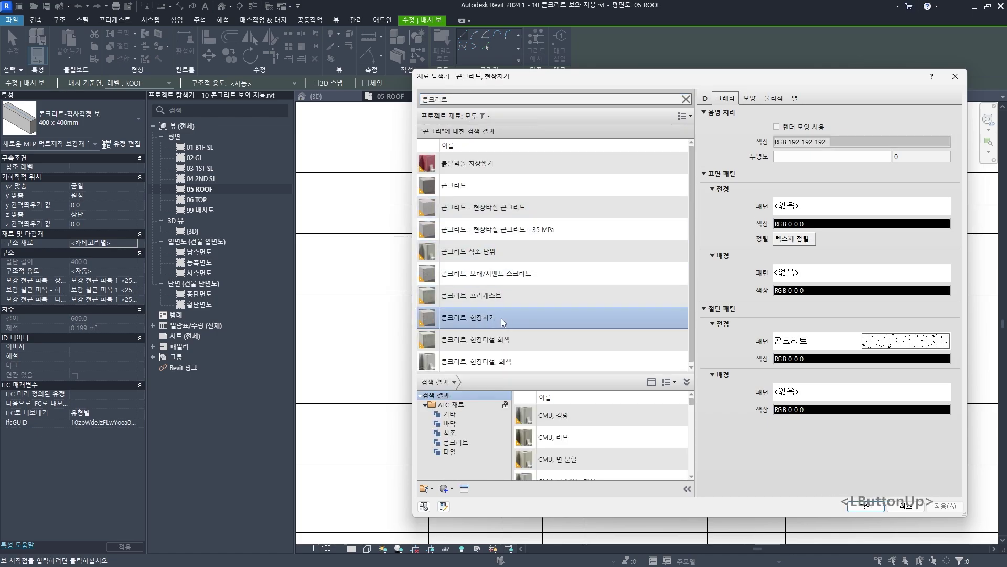
double_click(485, 317)
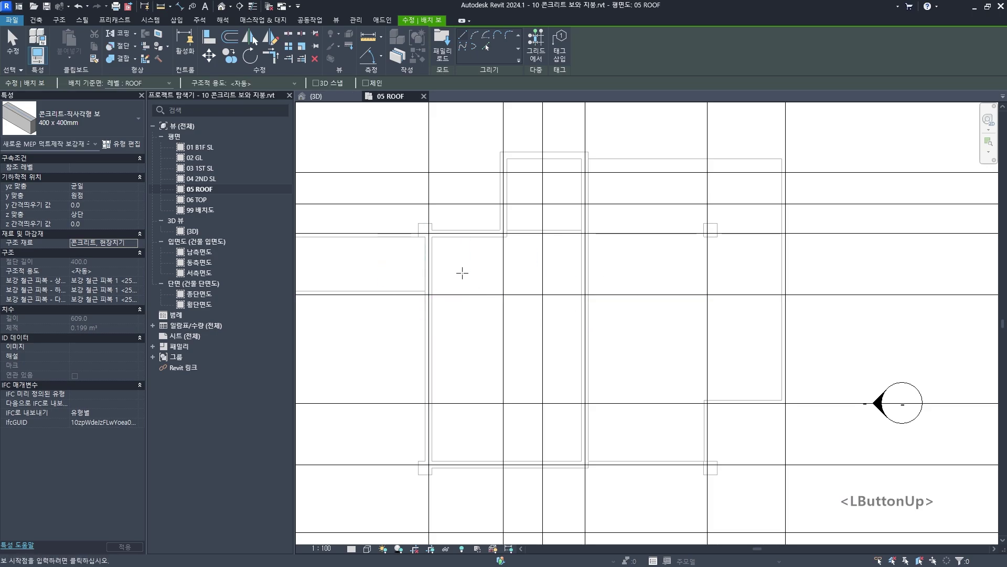
Draw an 8000 mm beam between the facing side midpoints of the two upper columns on the ROOF plan
scroll(478, 283, "down", 2)
middle_click_drag(483, 319, 524, 319)
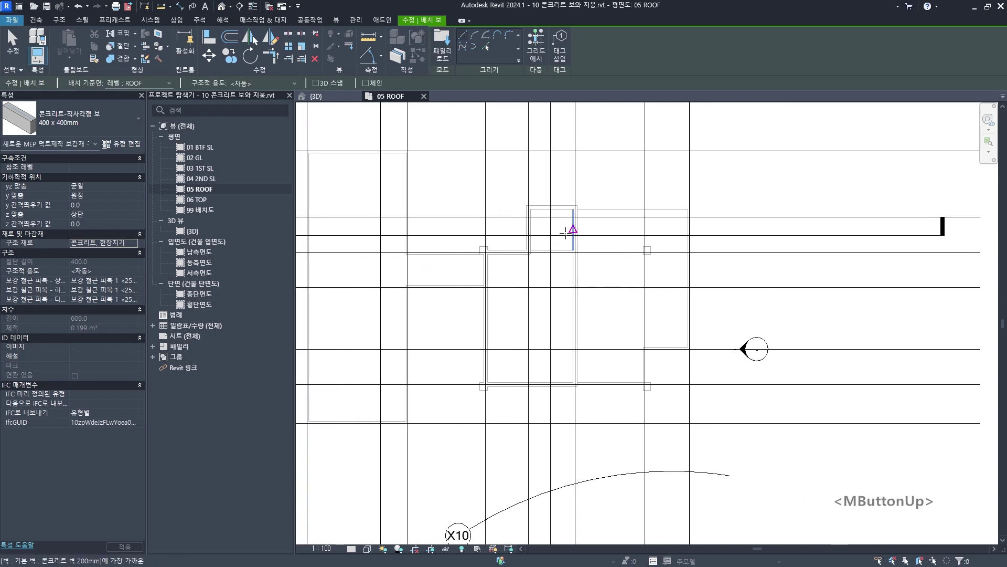
middle_click_drag(565, 233, 546, 232)
scroll(481, 236, "up", 2)
middle_click_drag(481, 236, 447, 241)
scroll(450, 229, "up", 2)
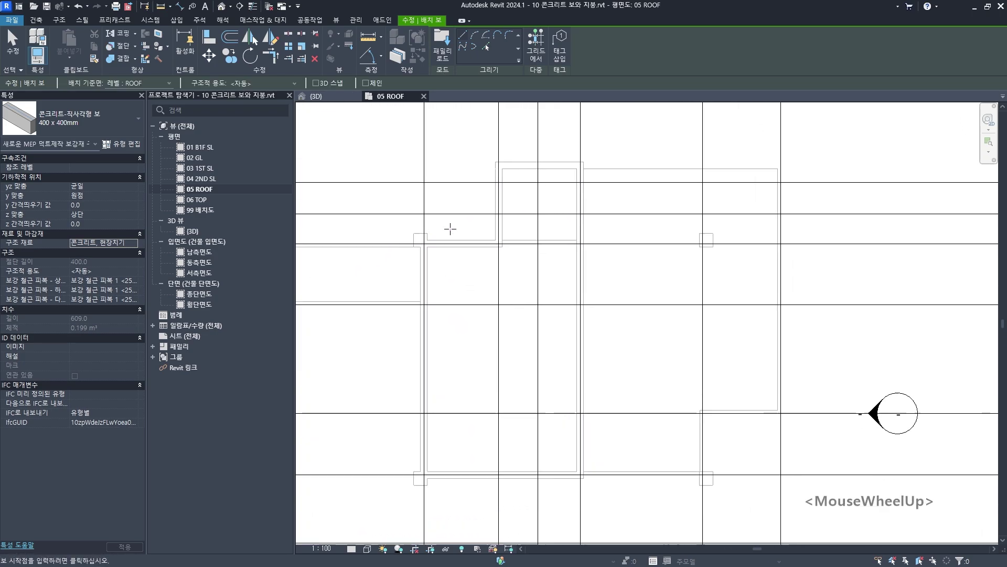
scroll(451, 229, "up", 1)
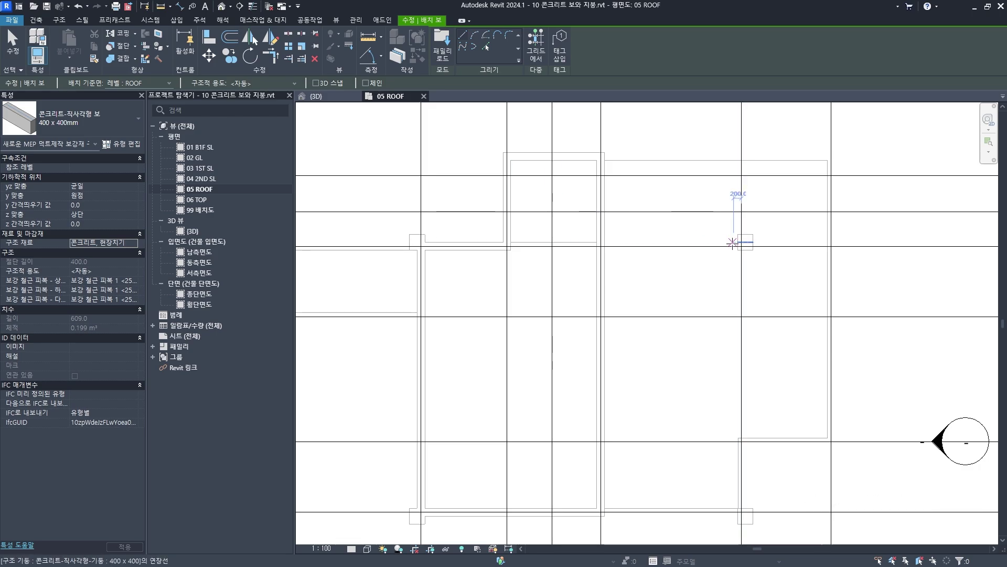
scroll(656, 292, "down", 1)
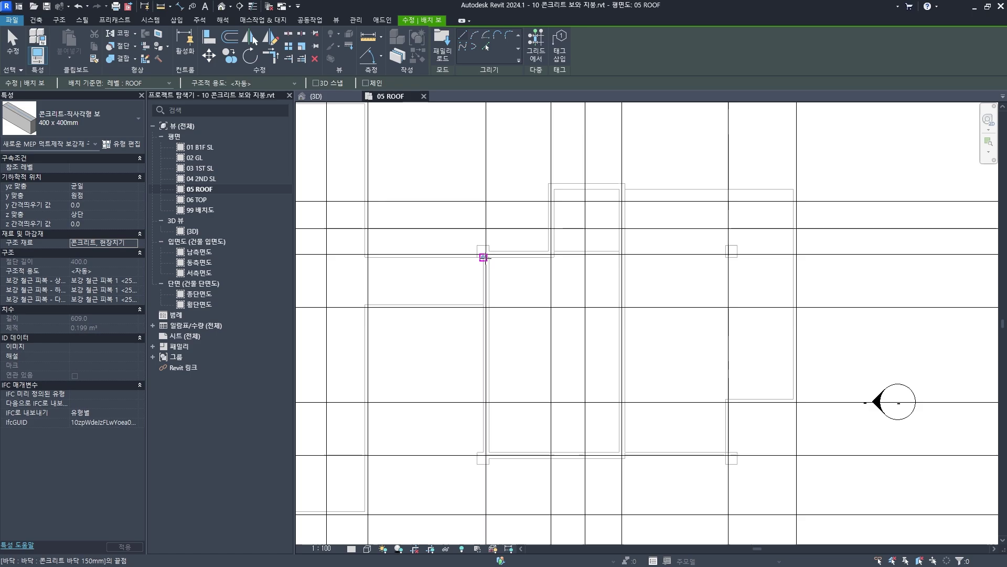
middle_click_drag(535, 291, 497, 285)
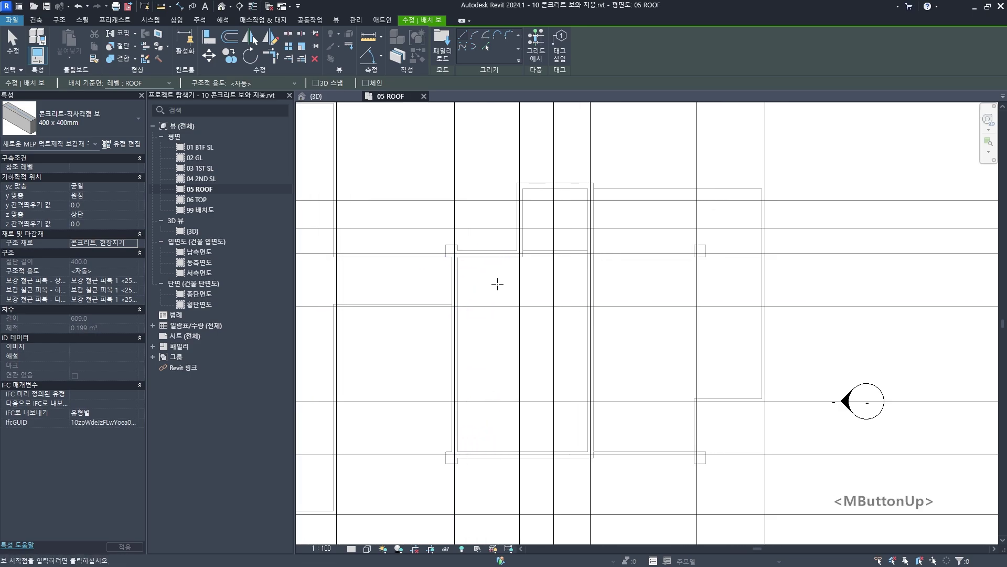
scroll(466, 286, "up", 3)
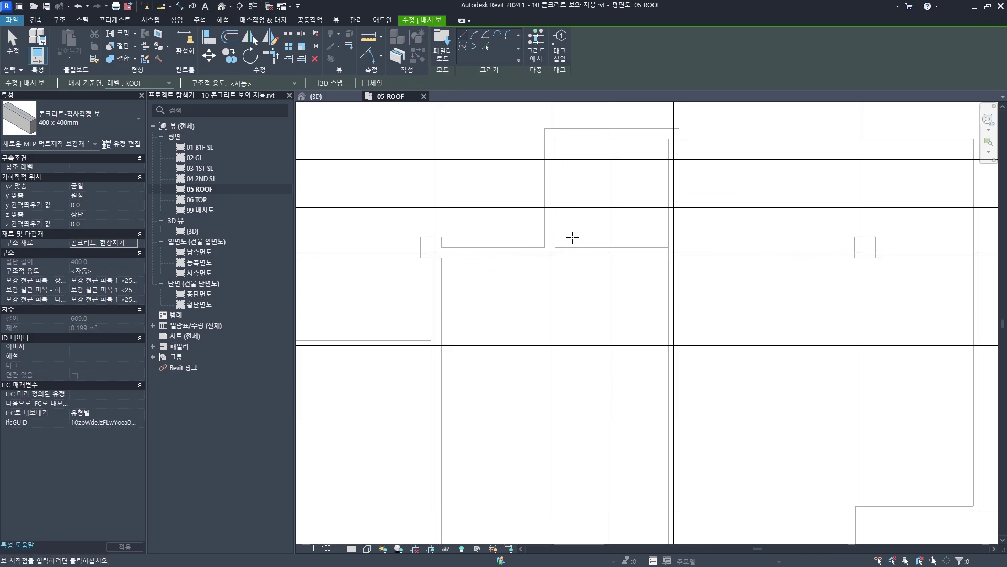
scroll(468, 240, "up", 3)
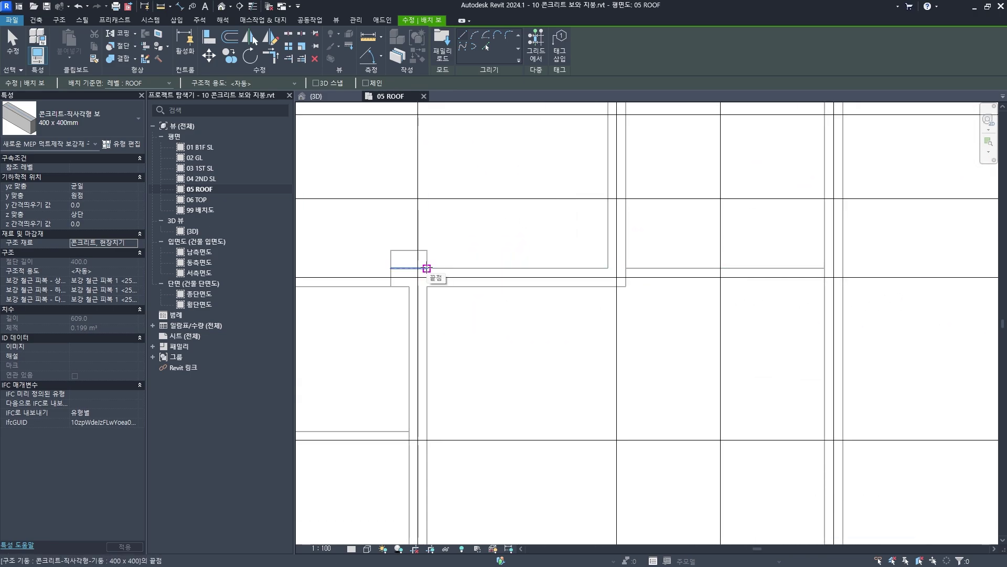
left_click(427, 268)
scroll(690, 246, "down", 2)
scroll(690, 246, "up", 3)
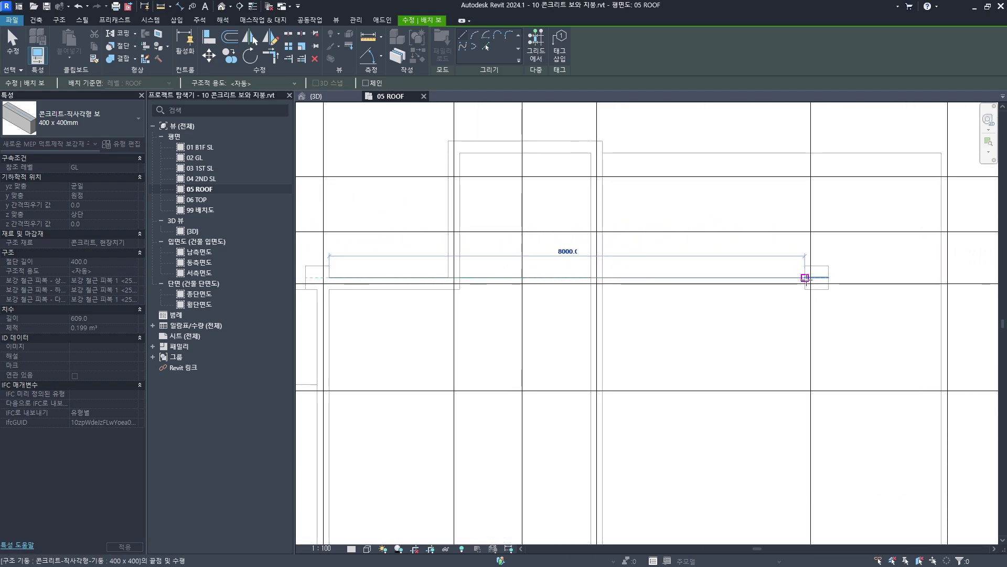
left_click(805, 278)
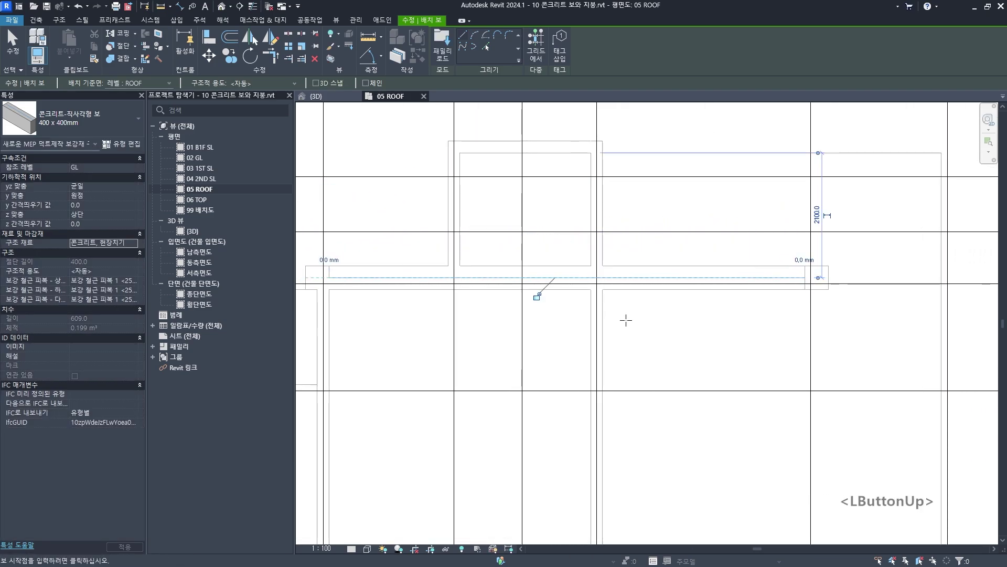
Inspect the edges of the new beam between the two upper columns, and leave the Beam tool
scroll(625, 323, "down", 2)
scroll(547, 283, "up", 2)
middle_click_drag(547, 283, 495, 254)
scroll(816, 259, "up", 2)
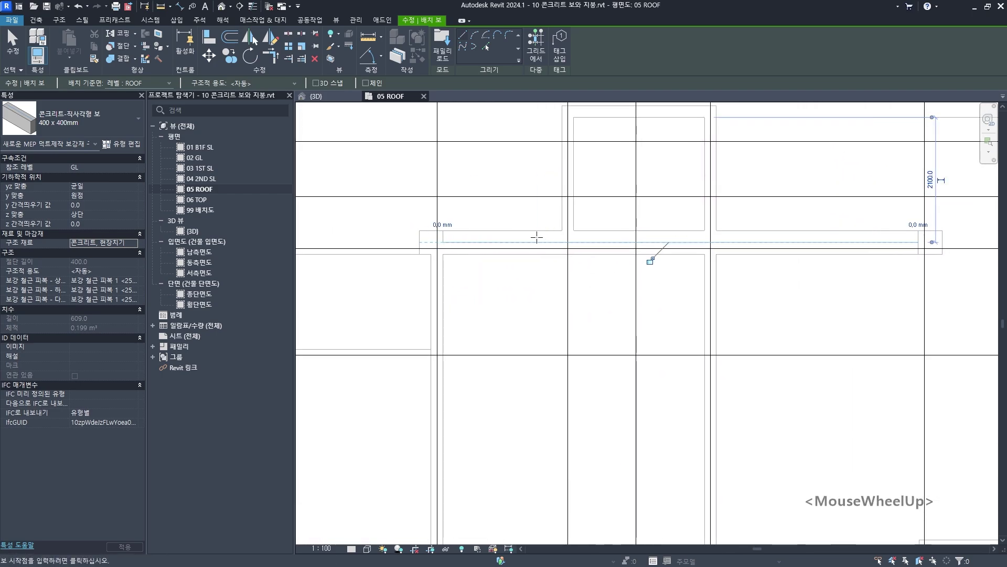
middle_click_drag(816, 259, 753, 247)
scroll(753, 247, "up", 1)
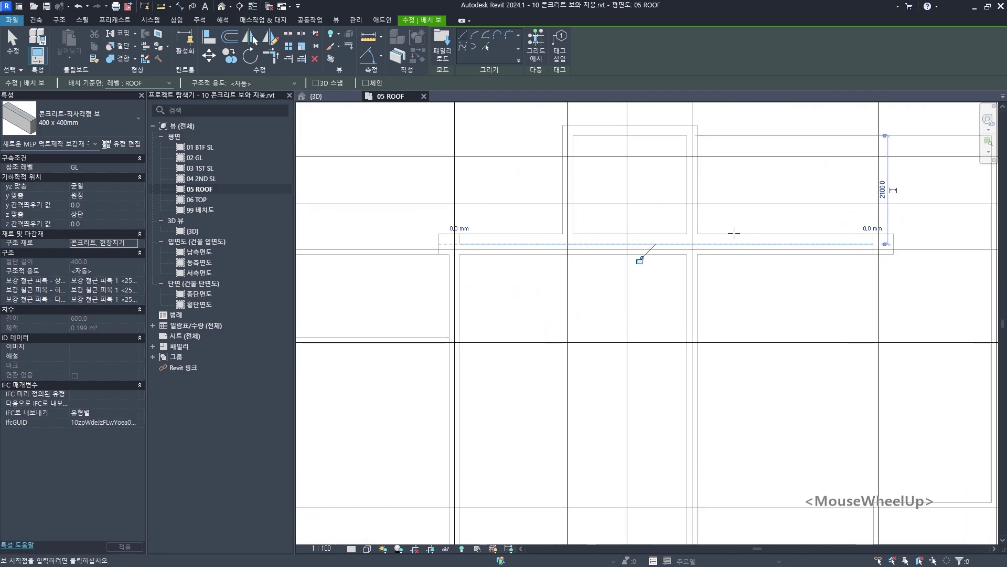
left_click_drag(728, 232, 804, 234)
mouse_move(736, 256)
left_mouse_down()
mouse_move(796, 256)
mouse_move(731, 258)
left_mouse_up()
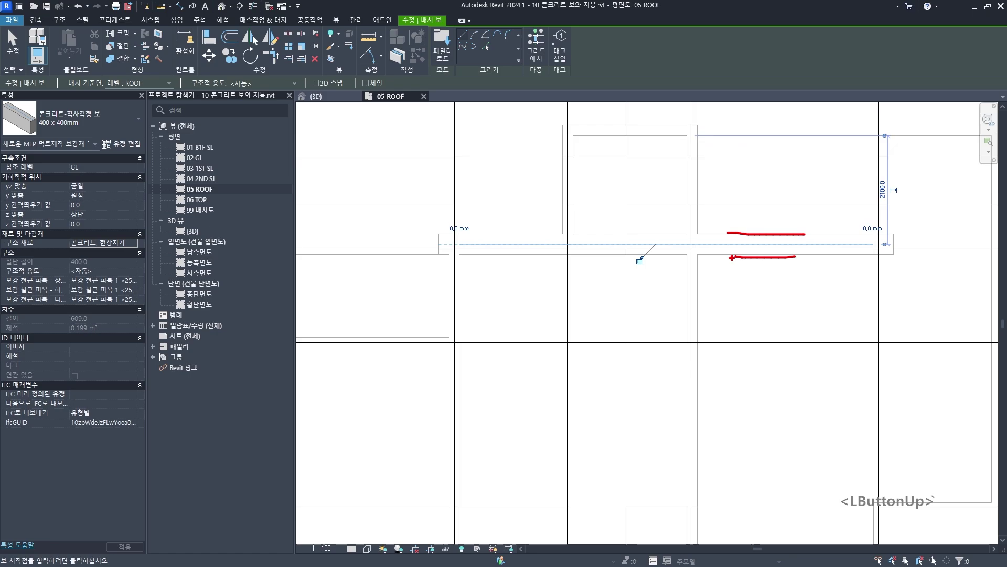
key("Escape")
scroll(609, 301, "down", 1)
mouse_move(587, 284)
middle_mouse_down()
mouse_move(609, 301)
mouse_move(614, 294)
middle_mouse_up()
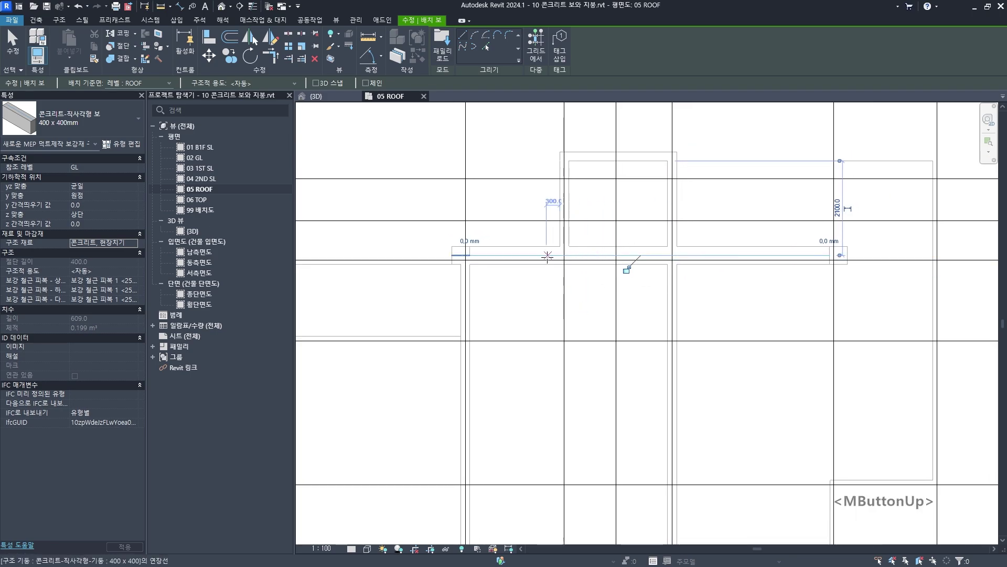
key("Escape")
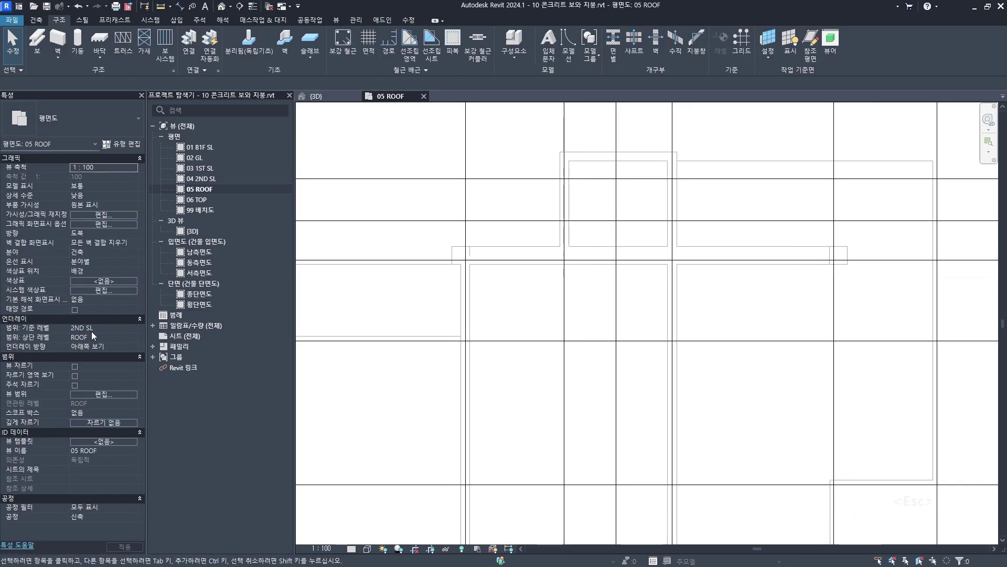
Set the underlay base level of the 05 ROOF plan to 없음
left_click(124, 327)
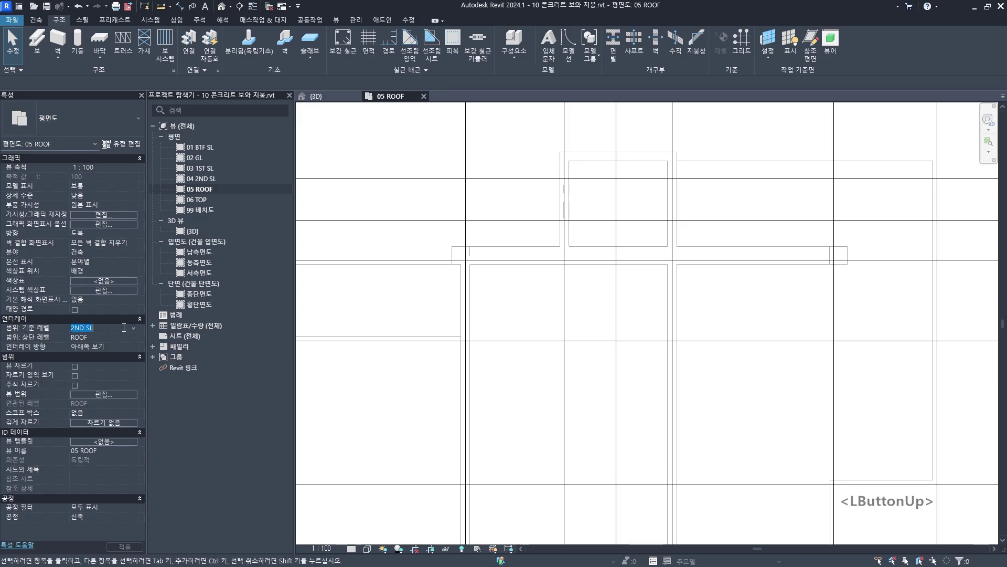
left_click(134, 328)
scroll(81, 348, "up", 1)
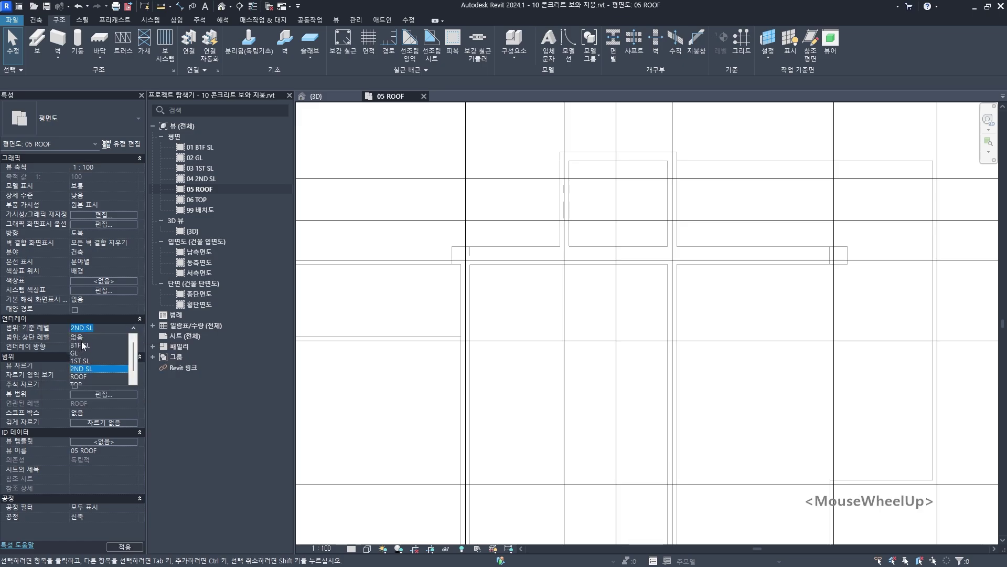
left_click(83, 338)
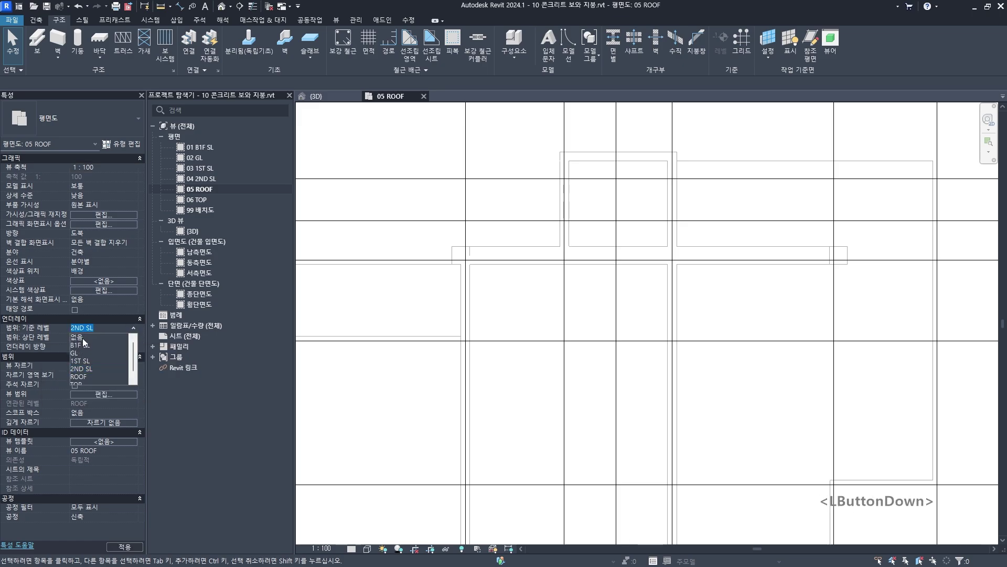
middle_click(625, 299)
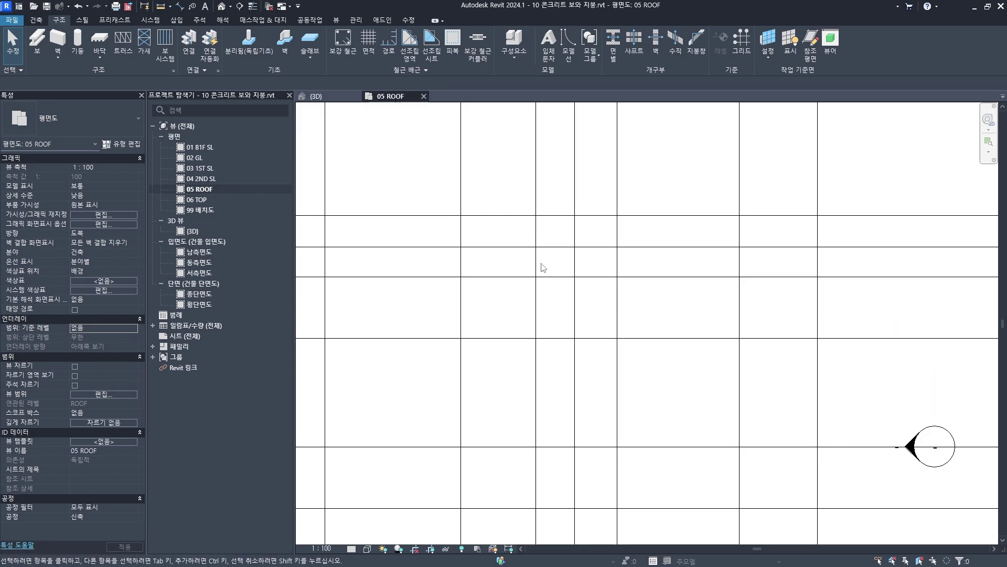
left_click_drag(483, 269, 778, 267)
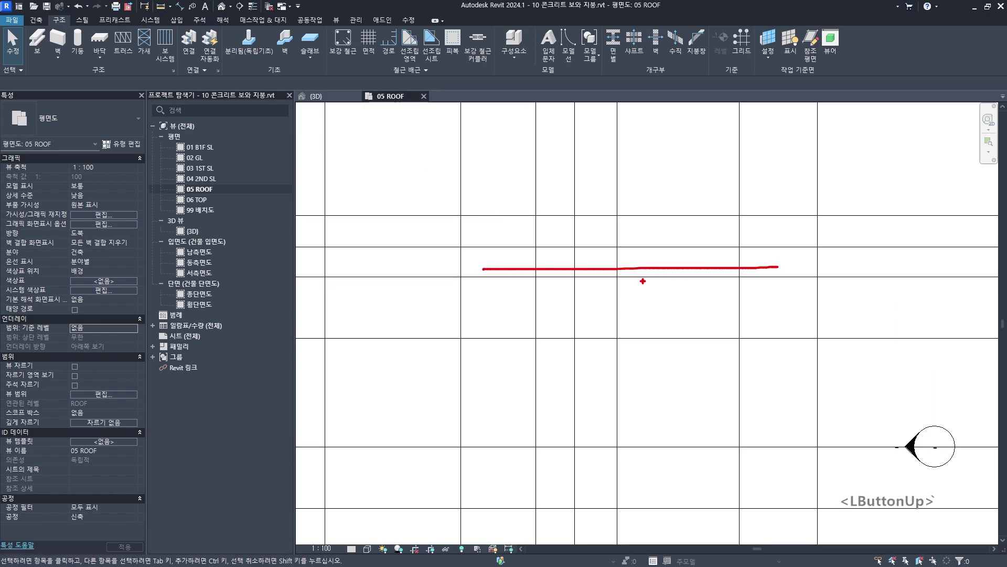
mouse_move(571, 315)
left_mouse_down()
mouse_move(580, 341)
mouse_move(600, 354)
left_mouse_up()
left_click_drag(692, 310, 644, 358)
left_click_drag(643, 313, 682, 355)
left_click_drag(544, 370, 739, 376)
left_click_drag(764, 308, 780, 365)
left_click(772, 350)
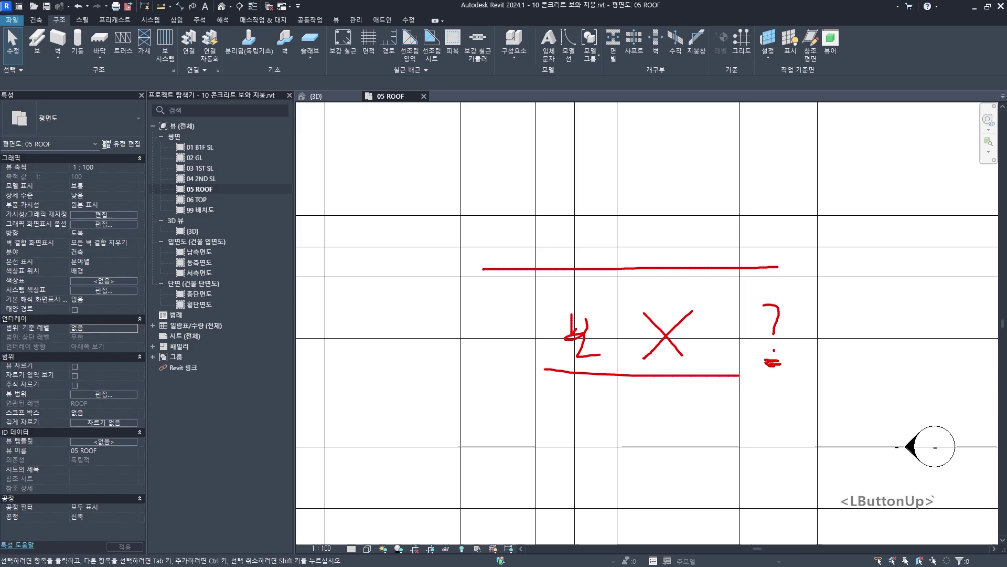
left_click_drag(96, 344, 88, 350)
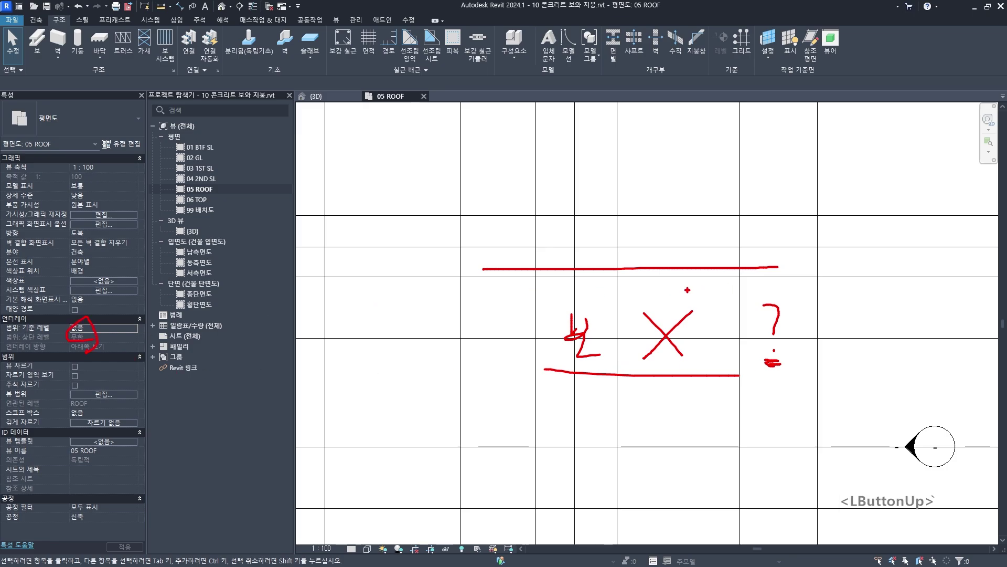
left_click_drag(462, 241, 728, 241)
left_click_drag(469, 297, 727, 293)
key("Escape")
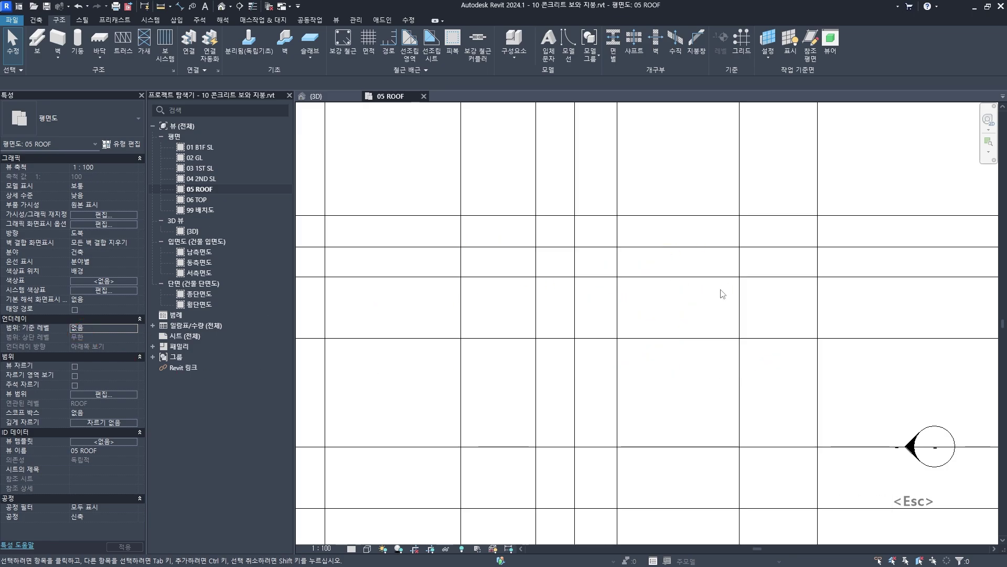
Examine the new beam between the two upper columns in the 3D view, and return to the 05 ROOF plan
key("F2")
scroll(635, 266, "up", 3)
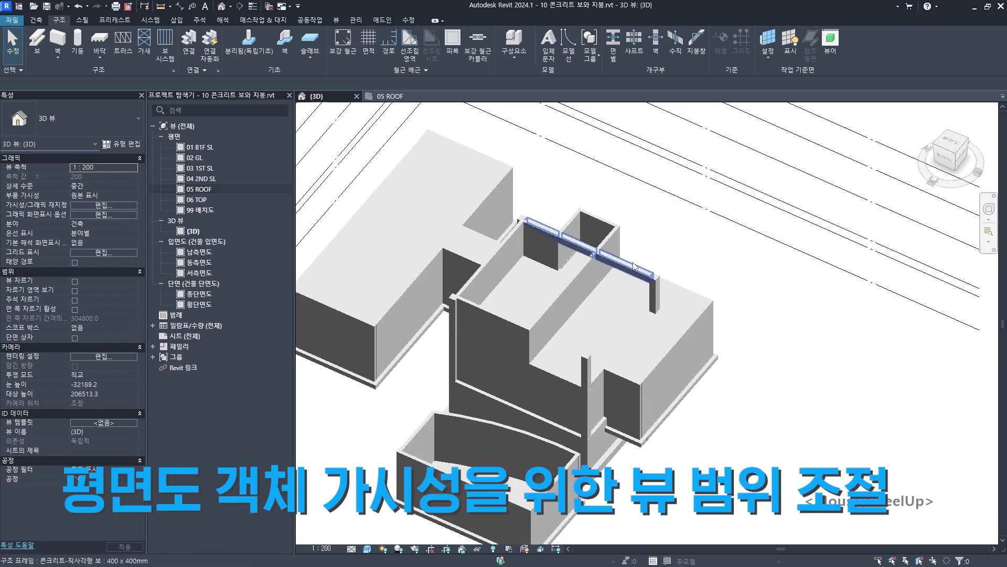
scroll(635, 266, "up", 3)
left_click(650, 284)
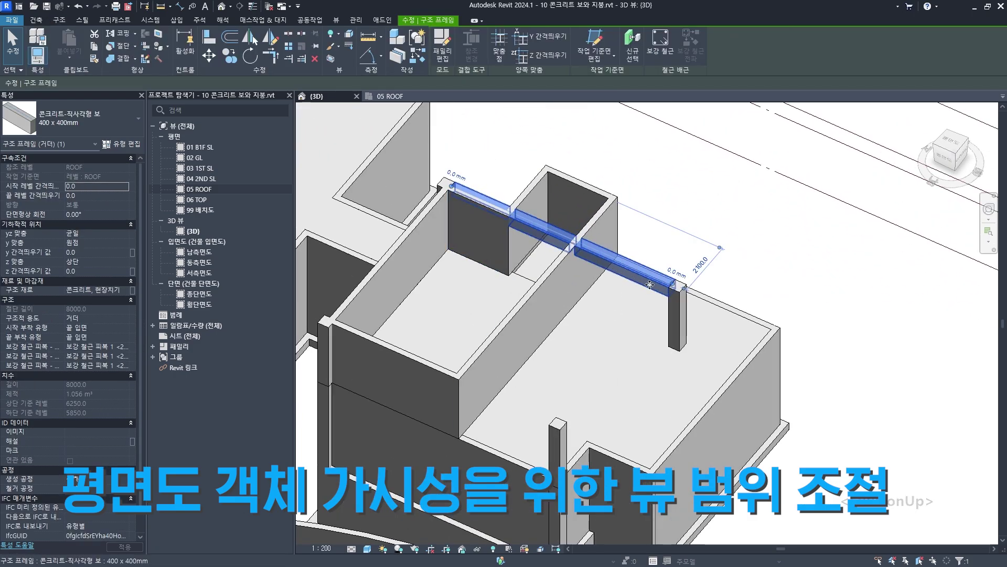
scroll(682, 256, "up", 5)
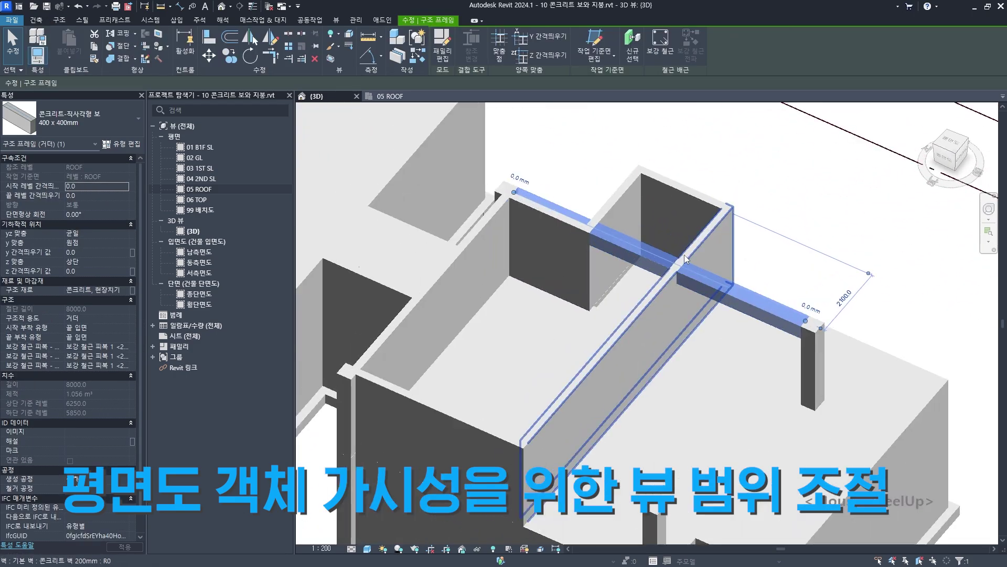
key("Escape")
scroll(508, 184, "up", 1)
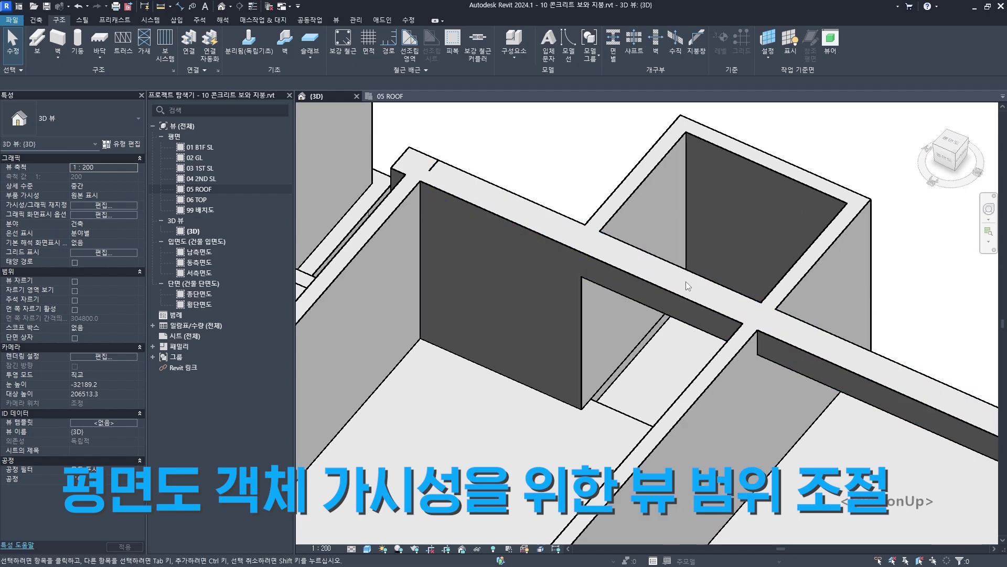
scroll(685, 281, "down", 2)
left_click(653, 264)
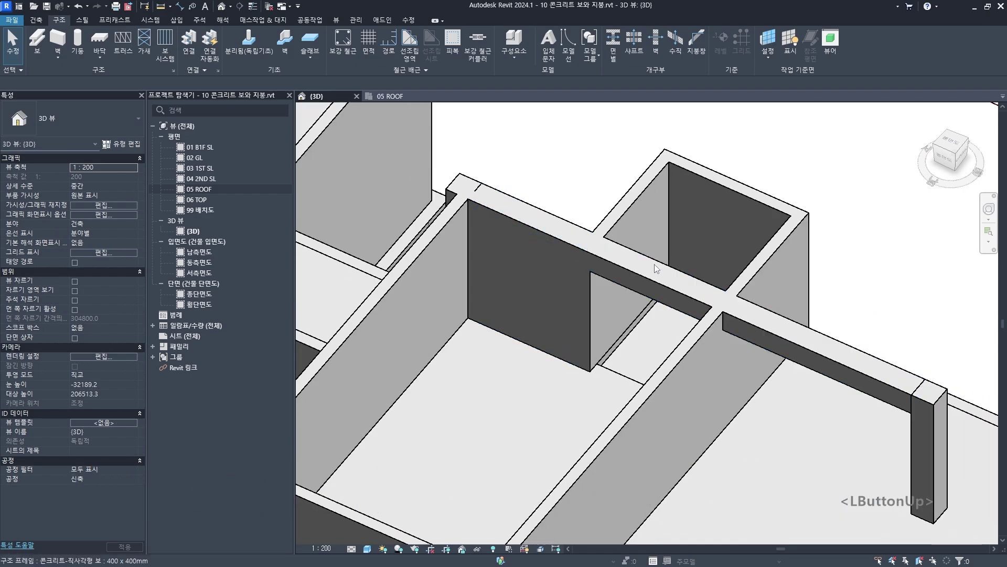
left_click(502, 198)
middle_click_drag(543, 251, 527, 245)
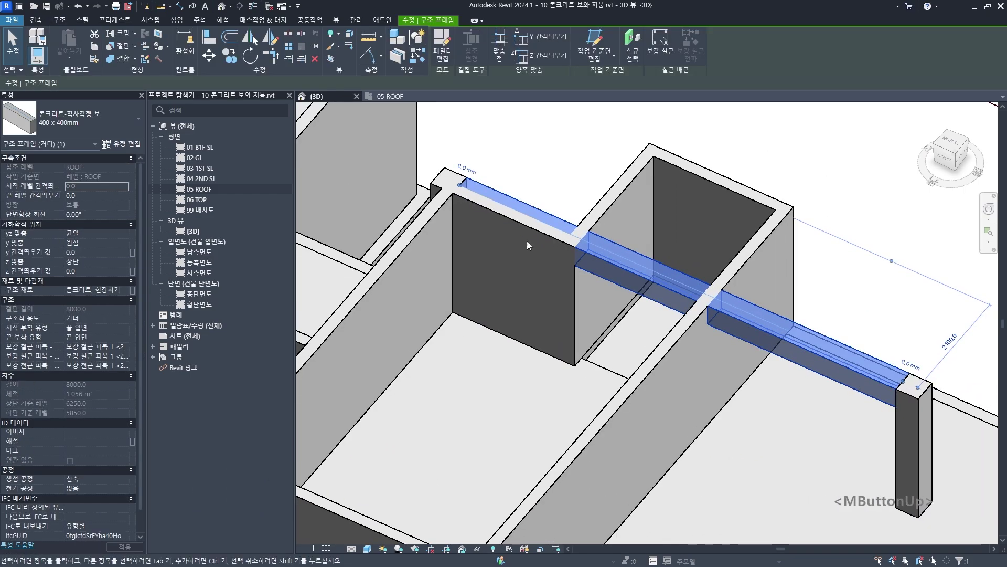
double_click(199, 189)
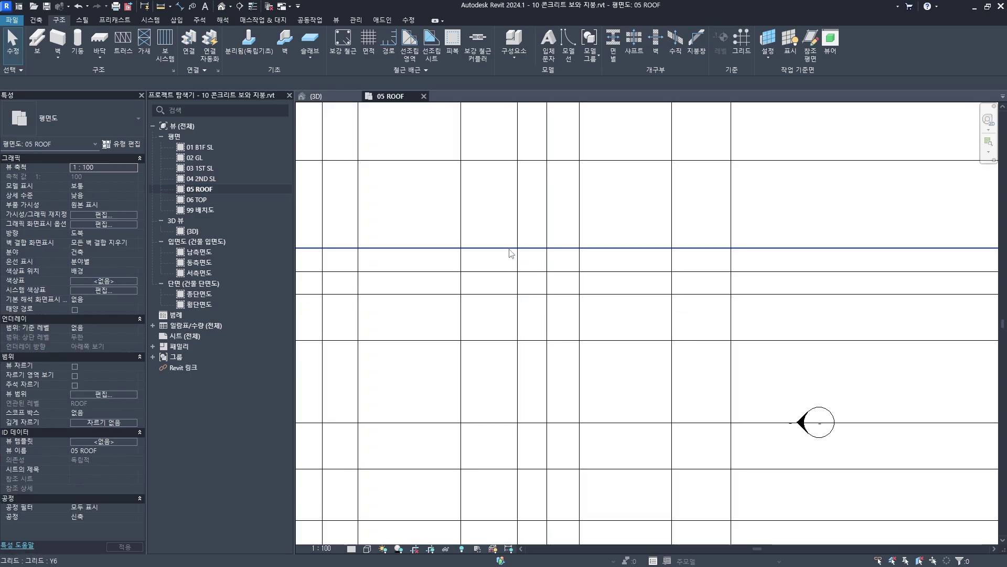
left_click_drag(438, 208, 446, 236)
left_click_drag(459, 215, 460, 223)
left_click_drag(419, 259, 471, 257)
mouse_move(452, 264)
left_mouse_down()
mouse_move(452, 285)
mouse_move(464, 290)
left_mouse_up()
left_click_drag(487, 231, 489, 254)
mouse_move(501, 232)
left_mouse_down()
mouse_move(494, 256)
mouse_move(534, 259)
left_mouse_up()
mouse_move(560, 224)
left_mouse_down()
mouse_move(562, 243)
mouse_move(588, 258)
left_mouse_up()
left_click_drag(570, 262, 567, 278)
left_click_drag(596, 229, 597, 295)
left_click_drag(414, 294, 678, 298)
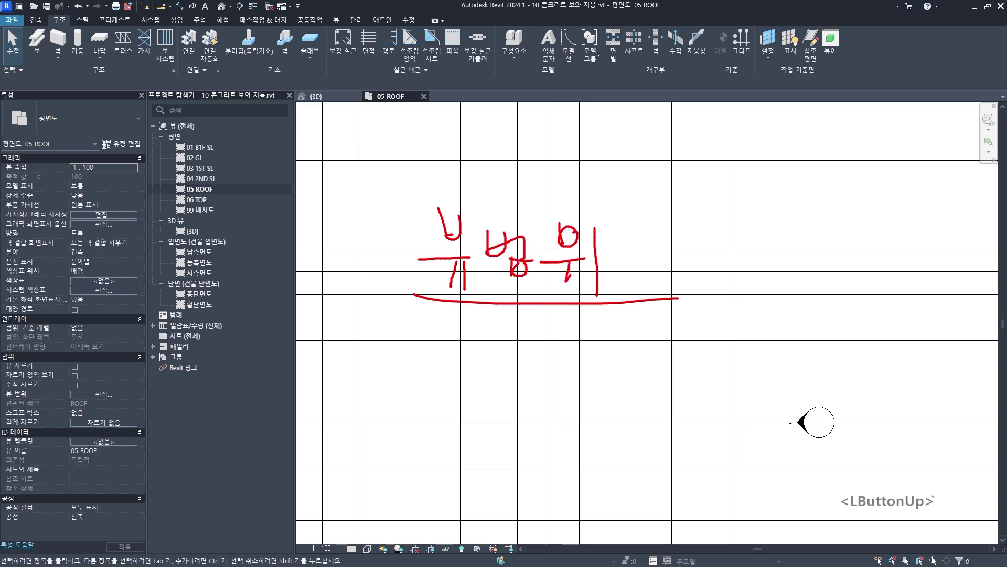
key("Escape")
Open the 종단면도 section and examine the building around the ROOF level
scroll(697, 274, "down", 3)
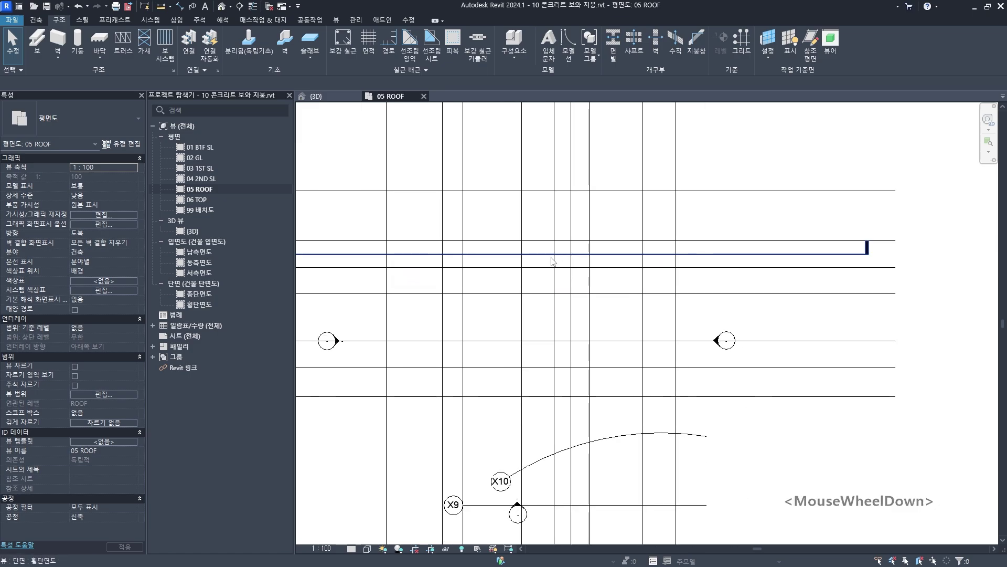
middle_click_drag(532, 207, 577, 234)
middle_click_drag(535, 320, 543, 340)
double_click(180, 293)
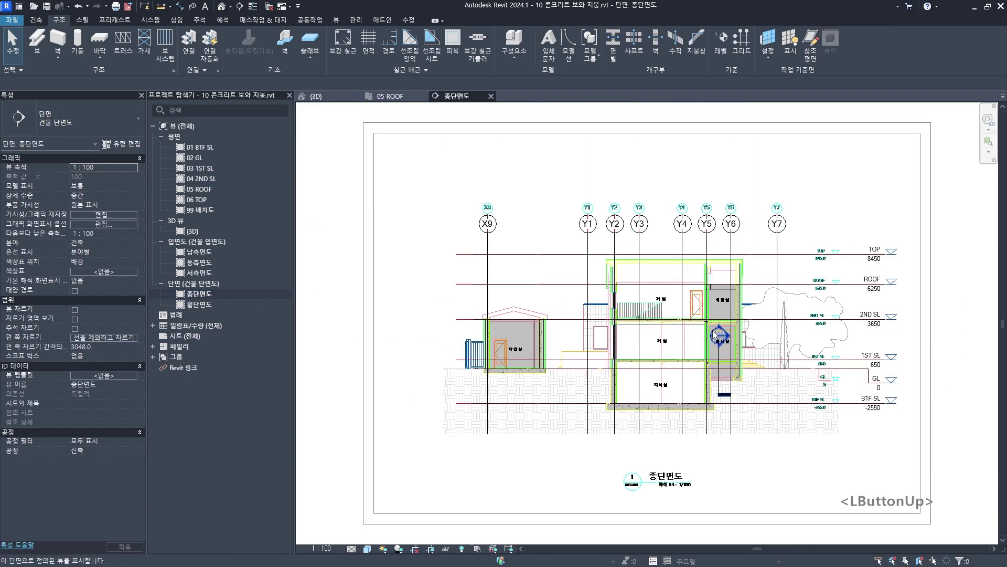
mouse_move(656, 314)
middle_mouse_down()
mouse_move(640, 319)
mouse_move(649, 335)
middle_mouse_up()
scroll(640, 319, "up", 2)
scroll(639, 319, "up", 1)
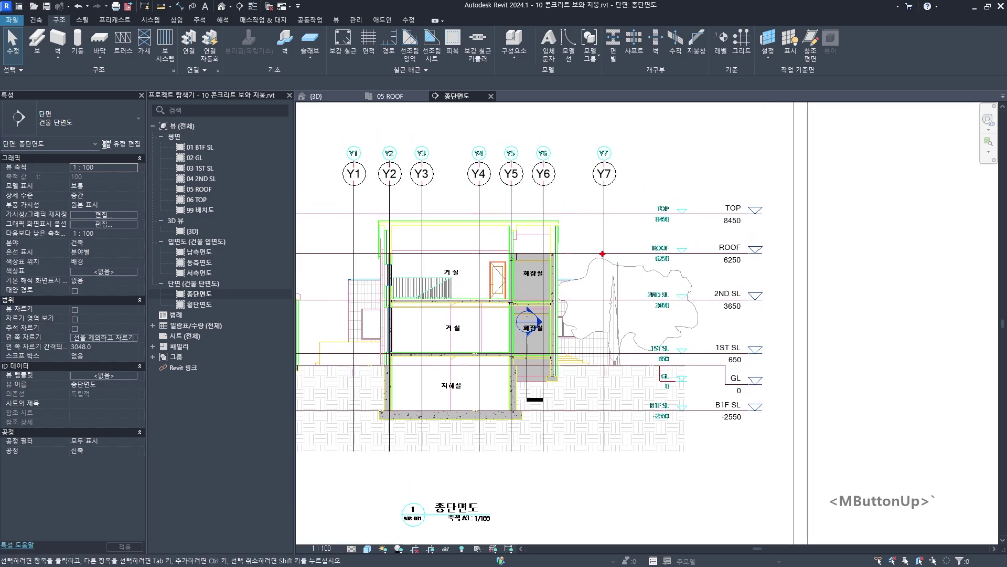
mouse_move(752, 254)
left_mouse_down()
mouse_move(766, 245)
mouse_move(755, 257)
left_mouse_up()
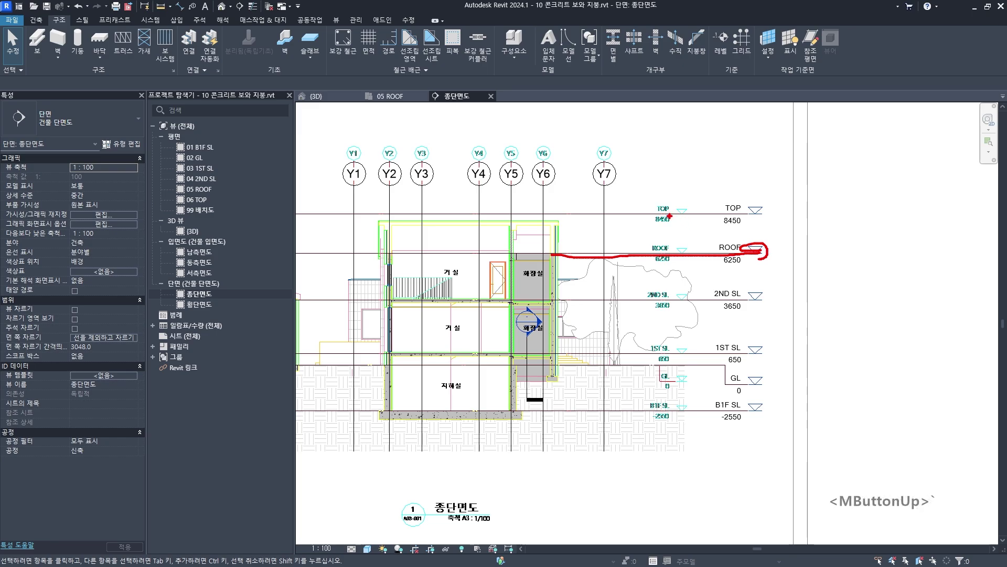
left_click_drag(670, 215, 723, 214)
left_click_drag(674, 272, 726, 273)
left_click_drag(775, 206, 790, 247)
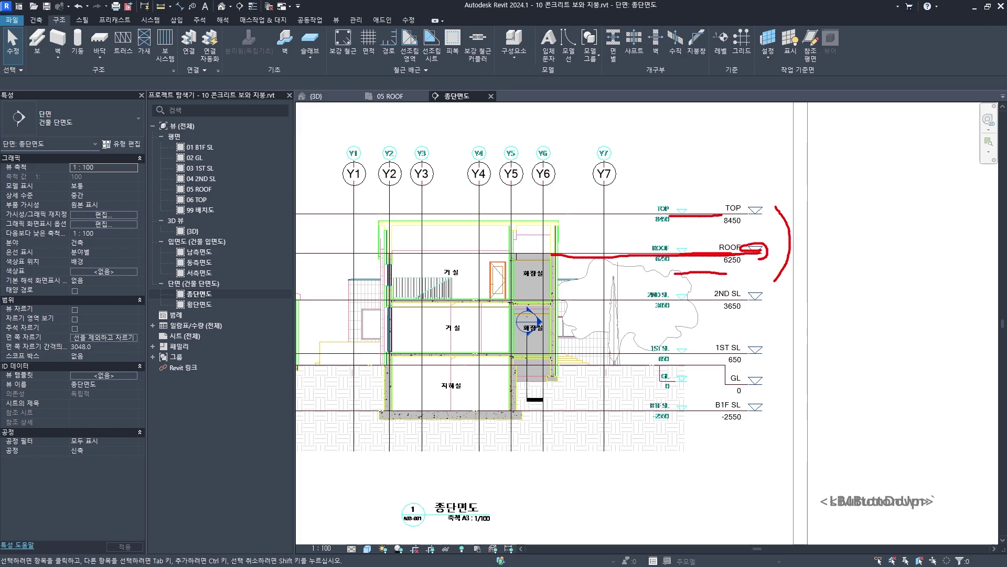
left_click_drag(558, 258, 491, 317)
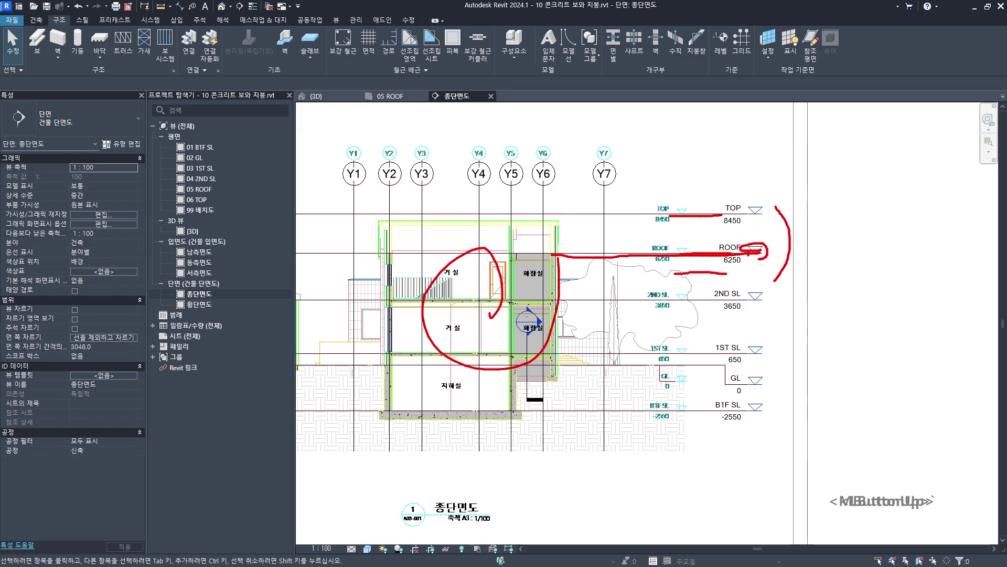
left_click_drag(707, 257, 764, 251)
mouse_move(769, 196)
left_mouse_down()
mouse_move(785, 395)
mouse_move(748, 445)
left_mouse_up()
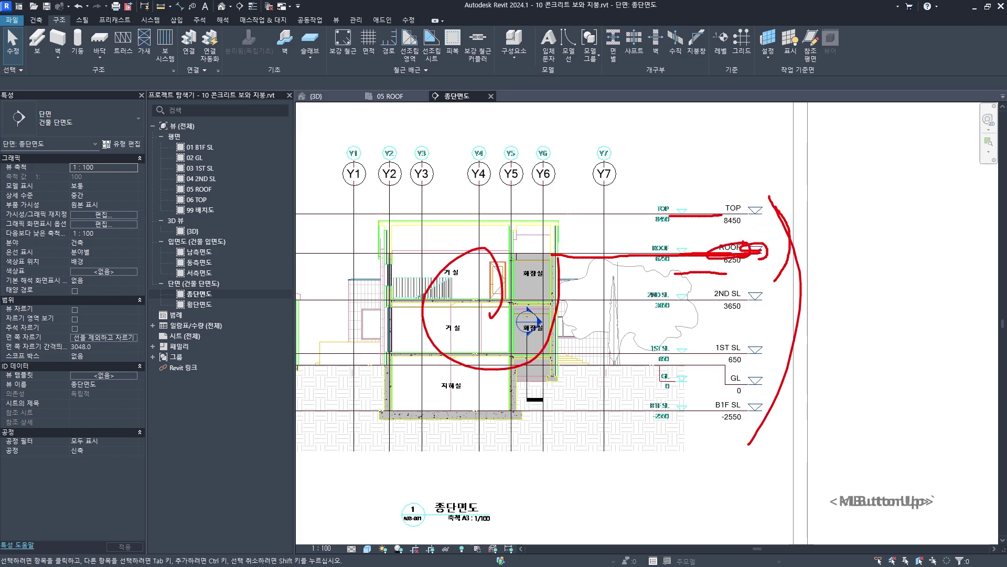
mouse_move(824, 232)
left_mouse_down()
mouse_move(816, 247)
mouse_move(828, 263)
mouse_move(863, 265)
mouse_move(883, 243)
mouse_move(890, 251)
left_mouse_up()
left_click_drag(660, 216, 706, 227)
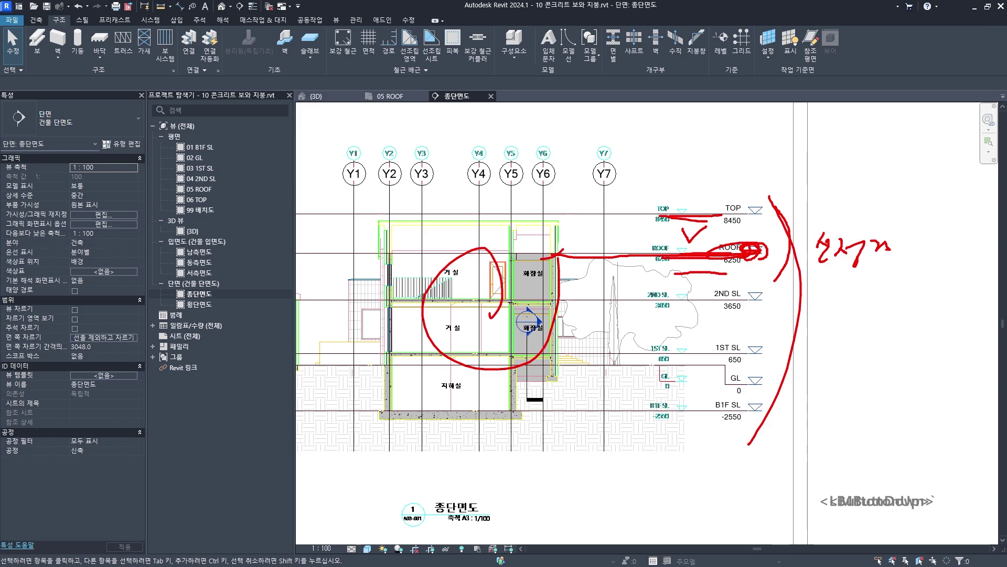
left_click_drag(559, 251, 519, 257)
key("Escape")
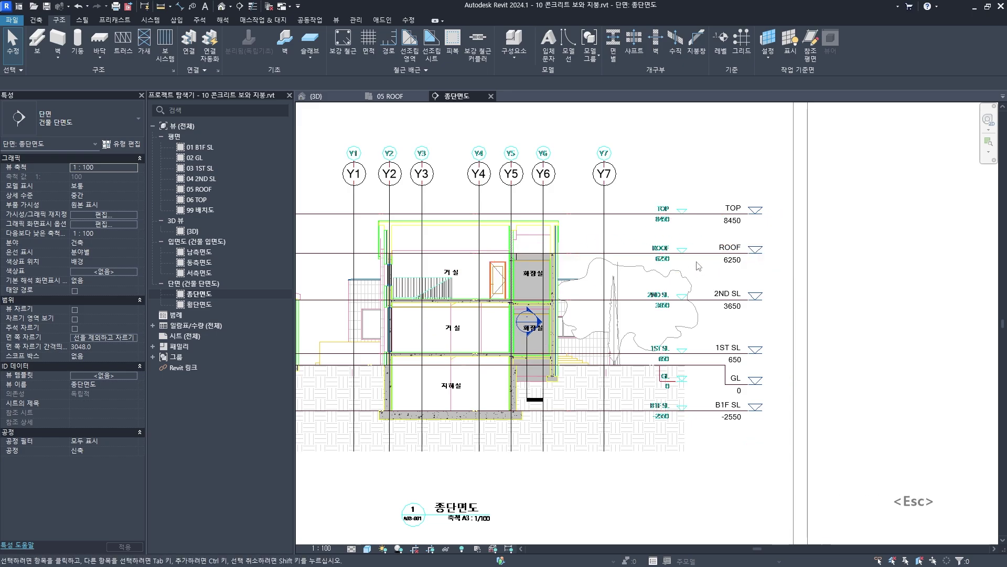
Inspect the ROOF level line in the section, and return to the 05 ROOF plan
scroll(692, 246, "up", 4)
middle_click_drag(692, 247, 690, 267)
left_click(690, 267)
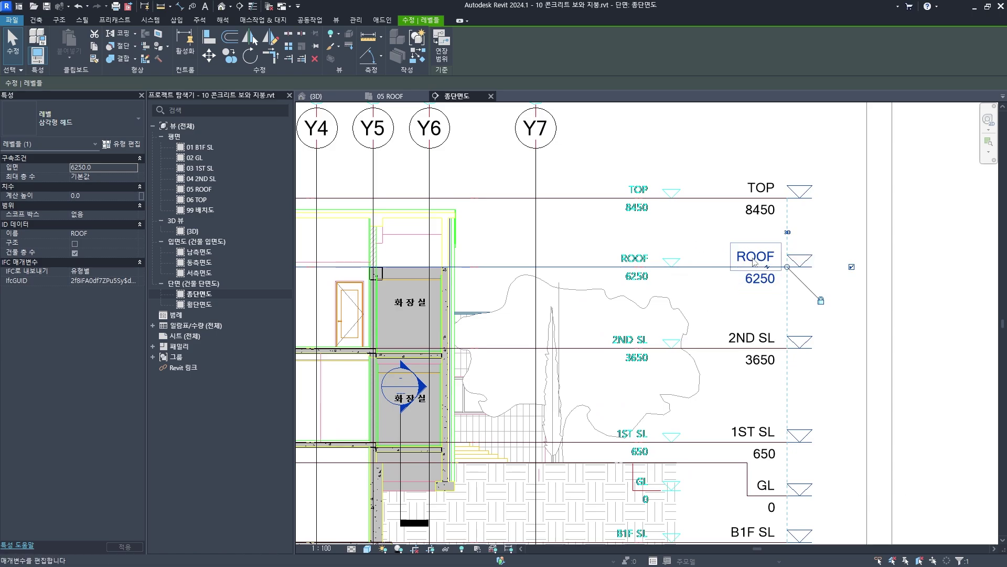
key("Escape")
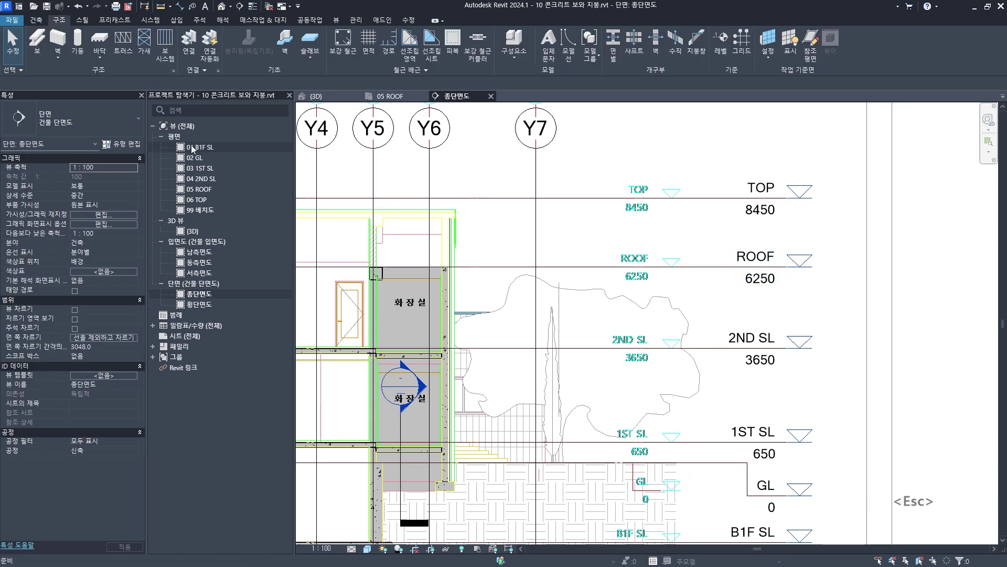
double_click(199, 189)
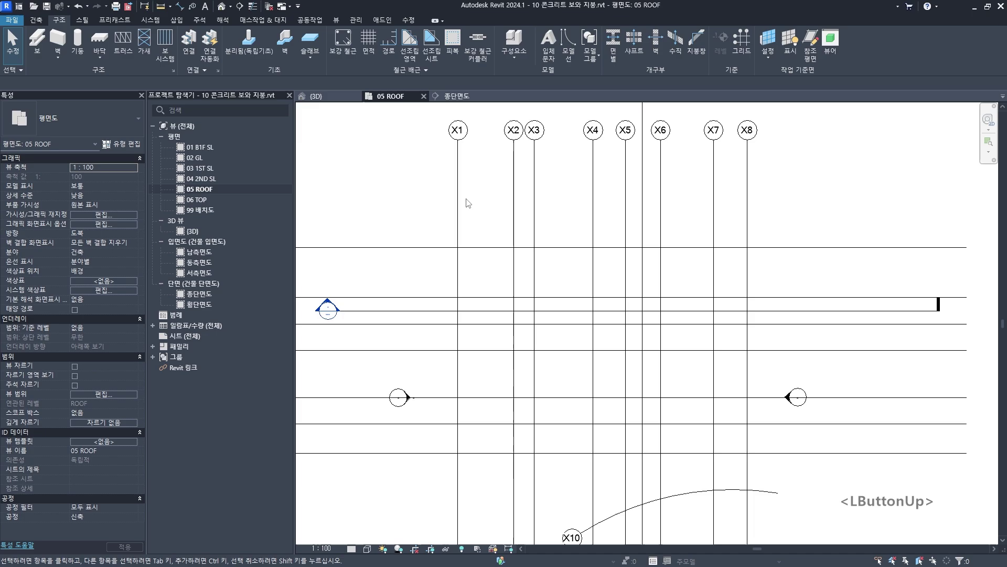
middle_click_drag(466, 203, 516, 239)
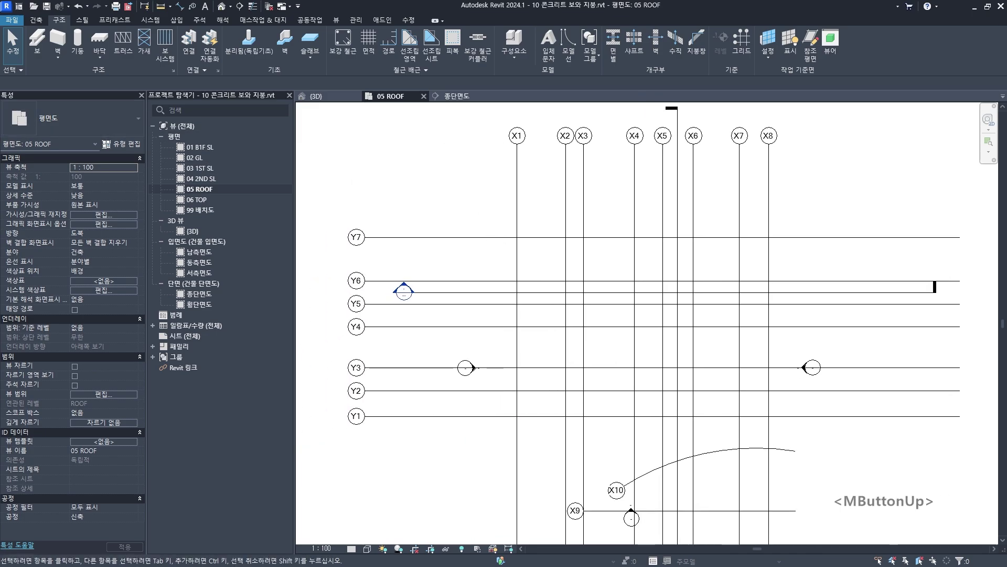
key("ctrl")
left_click(9, 95)
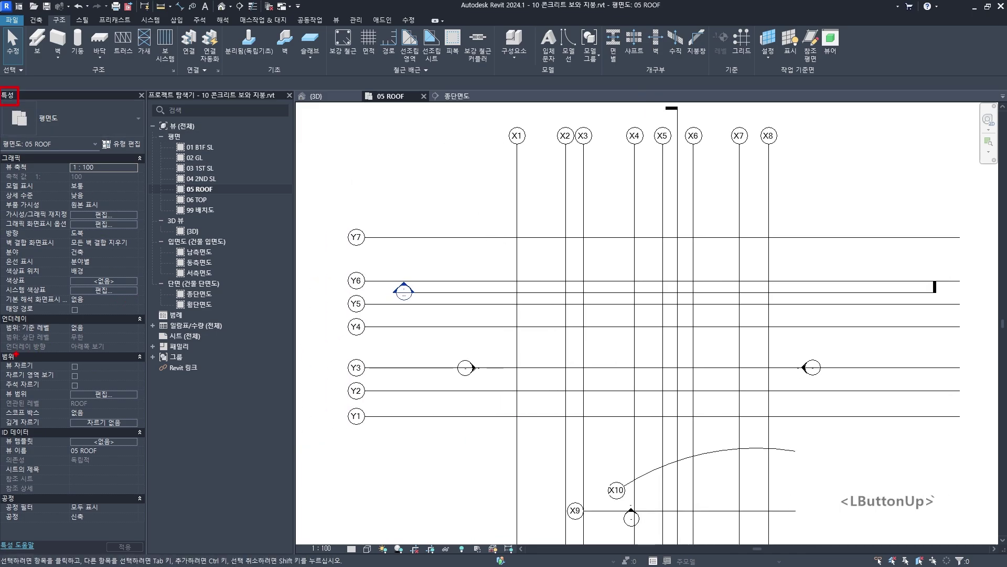
left_click(9, 356, "ctrl")
mouse_move(23, 352)
left_mouse_down()
mouse_move(27, 362)
mouse_move(52, 335)
left_mouse_up()
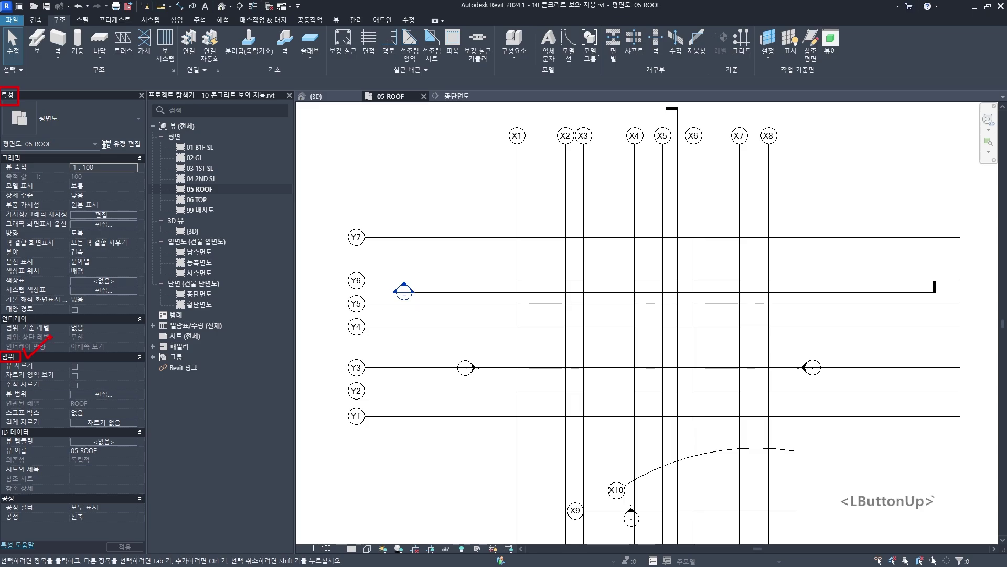
mouse_move(1, 389)
left_mouse_down("ctrl")
mouse_move(145, 401)
mouse_move(97, 403)
mouse_move(158, 382)
left_mouse_up("ctrl")
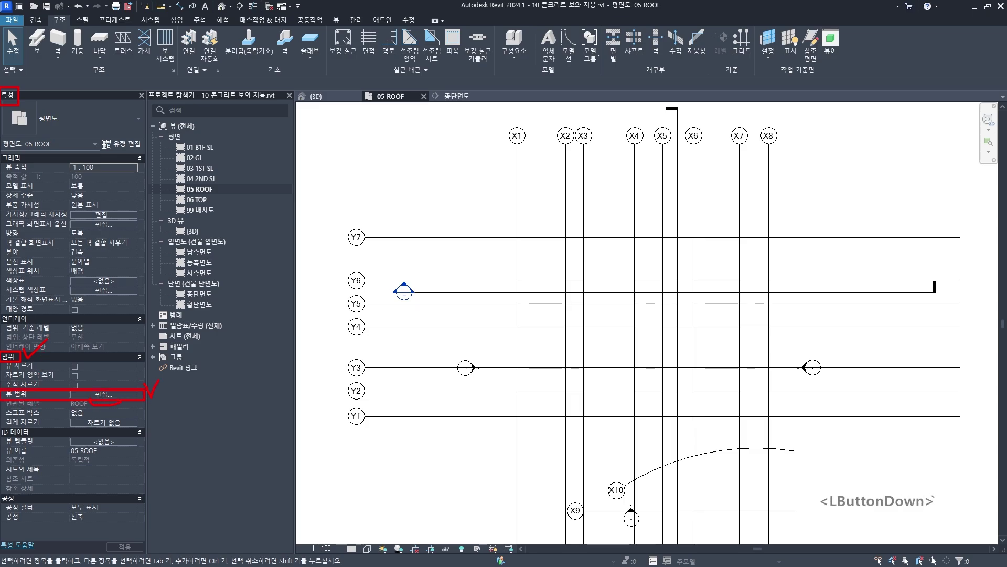
key("Escape")
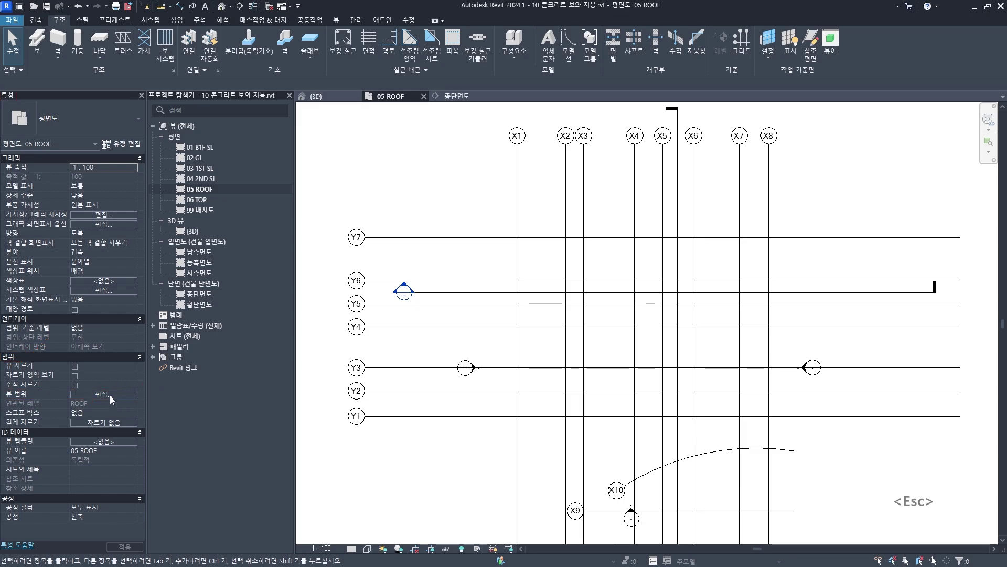
Open the view range settings of the 05 ROOF plan, keeping the grid visible beside the dialog
left_click(109, 395)
left_click_drag(319, 168, 319, 147)
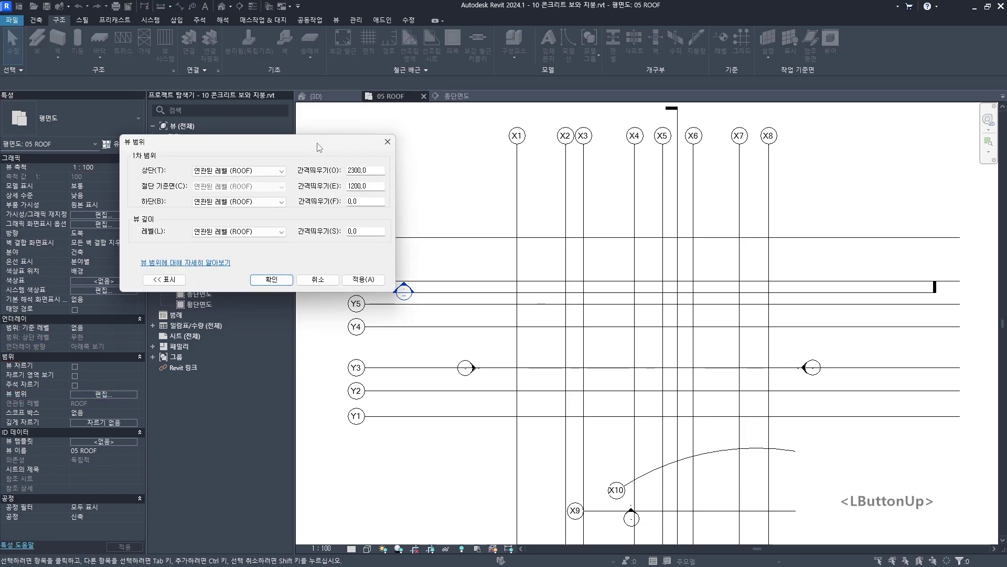
left_click_drag(132, 158, 159, 159)
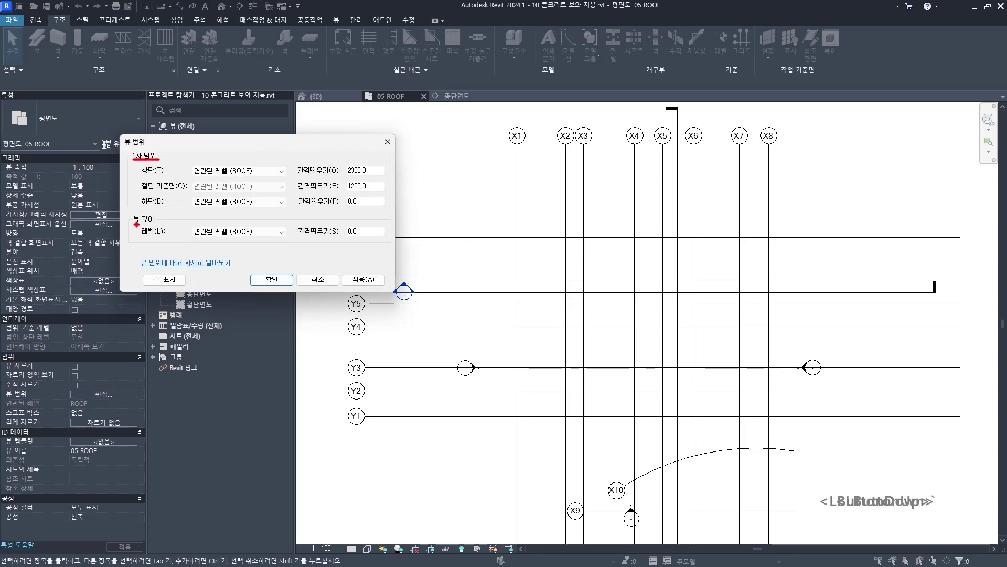
left_click_drag(136, 224, 167, 221)
mouse_move(142, 143)
left_mouse_down()
mouse_move(122, 212)
mouse_move(131, 256)
left_mouse_up()
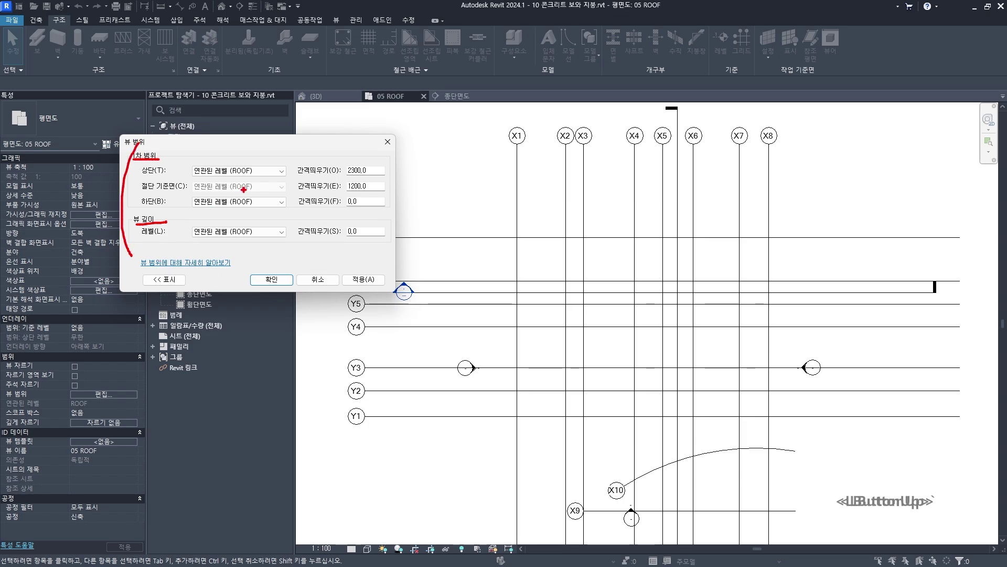
left_click_drag(406, 168, 406, 218)
left_click_drag(404, 167, 414, 203)
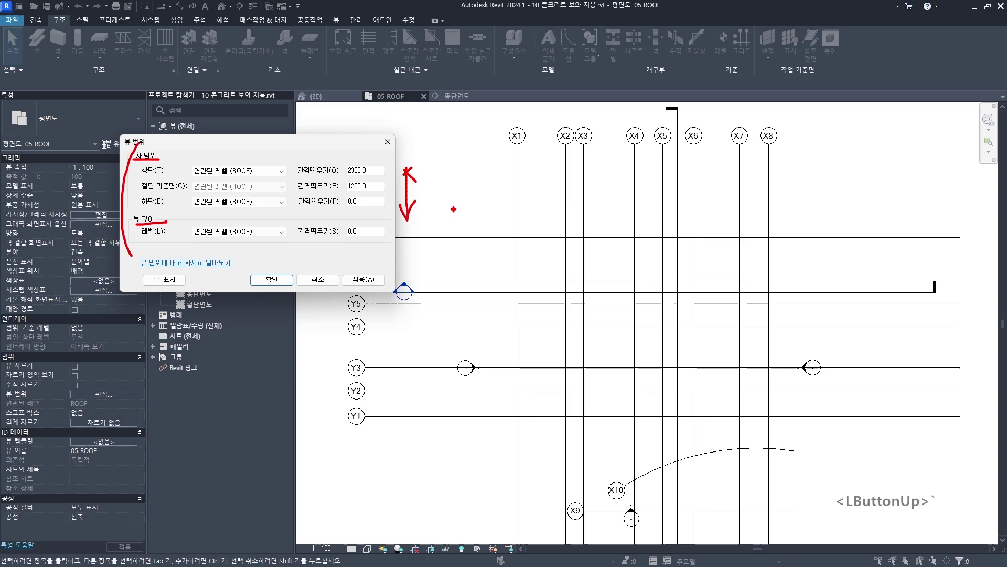
key("Escape")
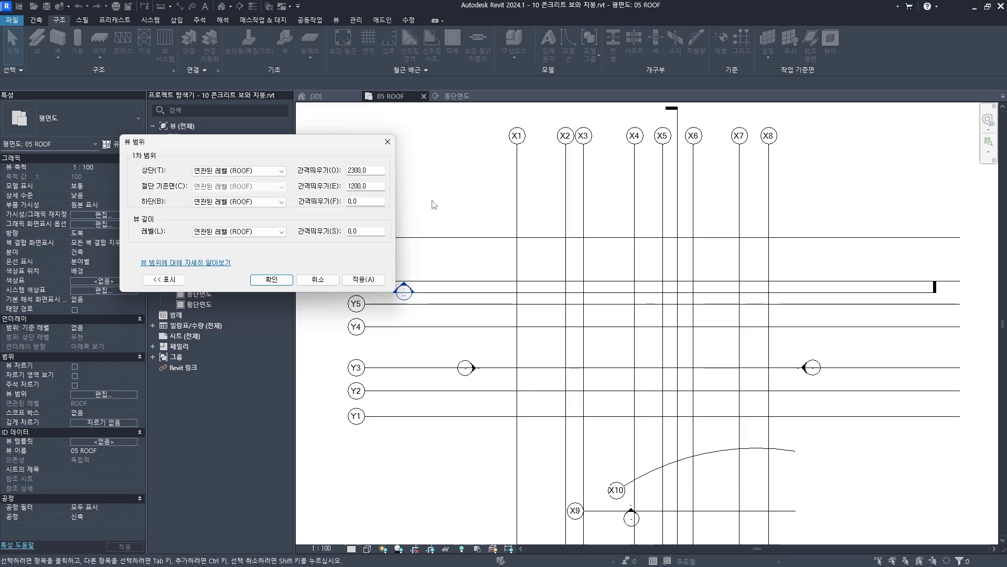
left_click_drag(141, 192, 179, 194)
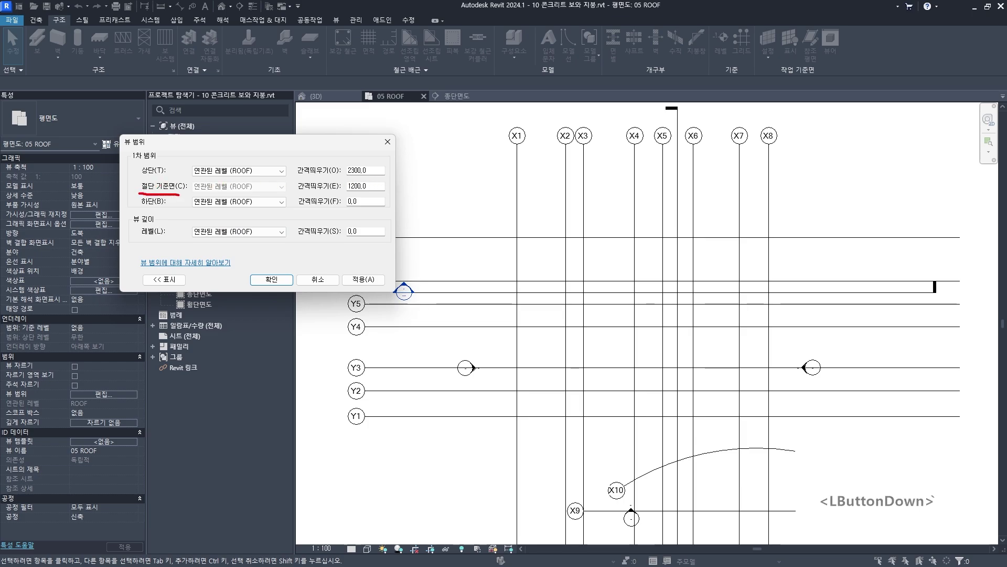
left_click_drag(365, 193, 369, 193)
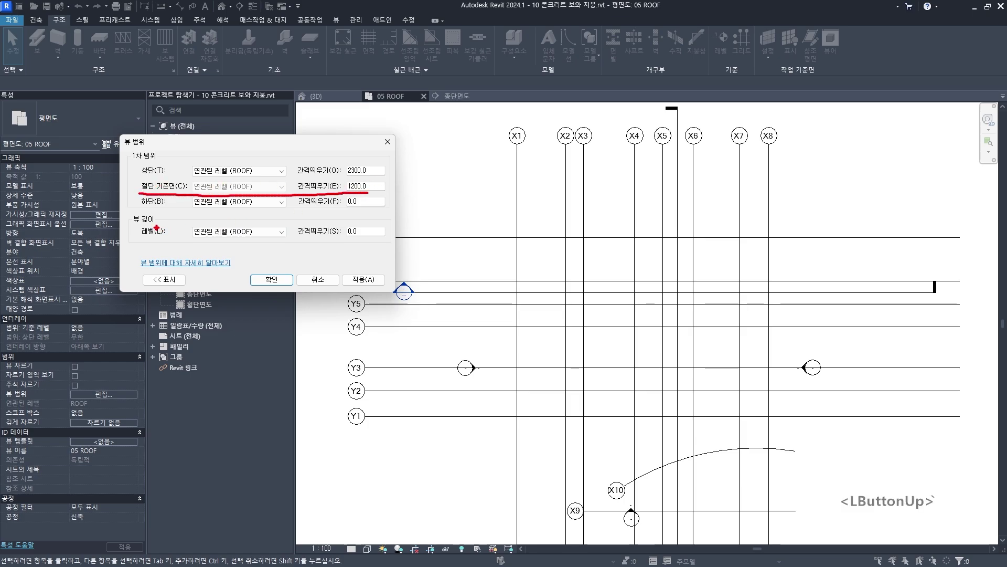
left_click_drag(143, 240, 362, 240)
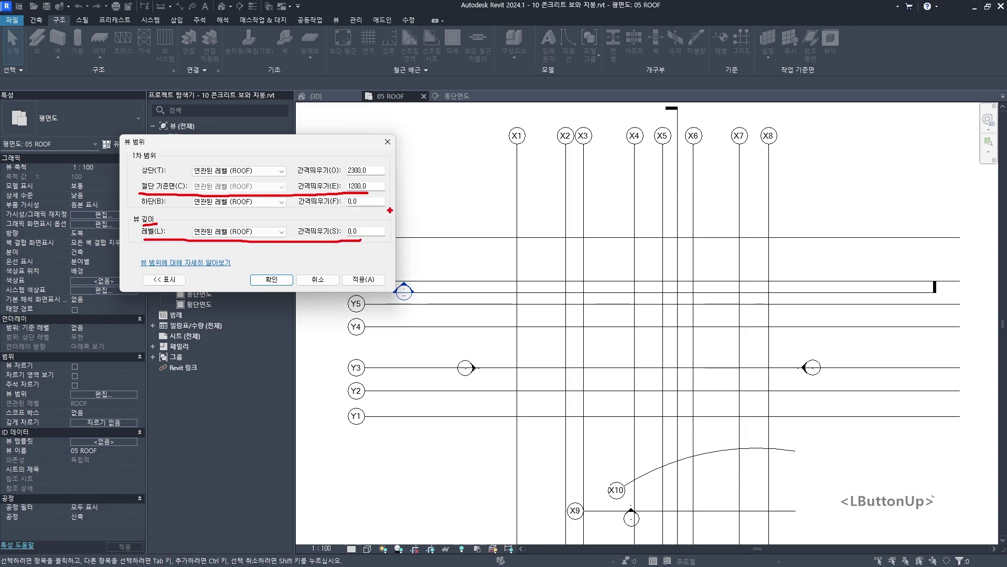
left_click_drag(380, 184, 395, 219)
mouse_move(742, 350)
left_mouse_down()
mouse_move(607, 390)
mouse_move(800, 315)
mouse_move(741, 389)
left_mouse_up()
left_click_drag(355, 96, 404, 105)
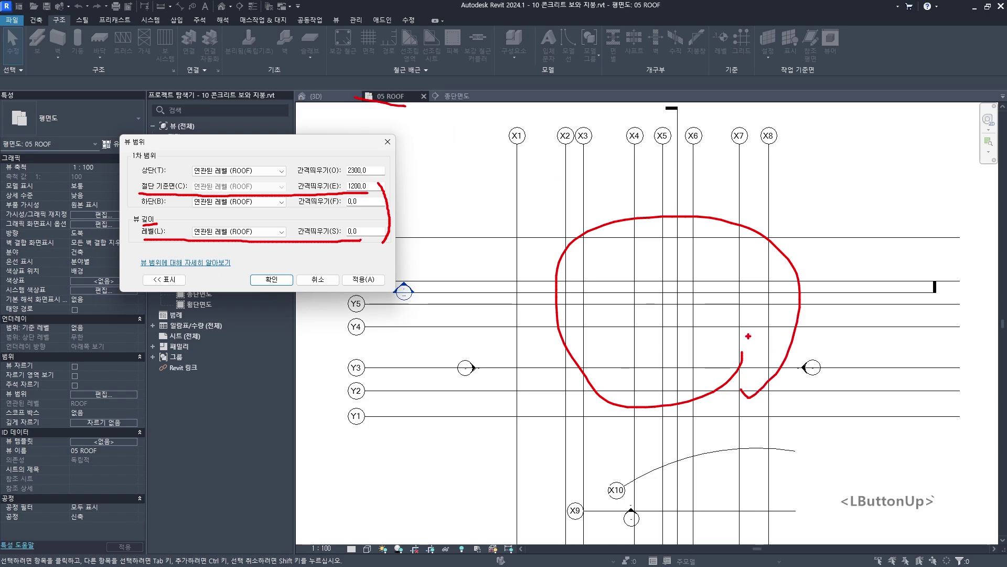
mouse_move(639, 274)
left_mouse_down()
mouse_move(656, 275)
mouse_move(682, 321)
left_mouse_up()
mouse_move(684, 281)
left_mouse_down()
mouse_move(703, 314)
mouse_move(729, 307)
mouse_move(732, 331)
left_mouse_up()
left_click_drag(651, 339, 735, 334)
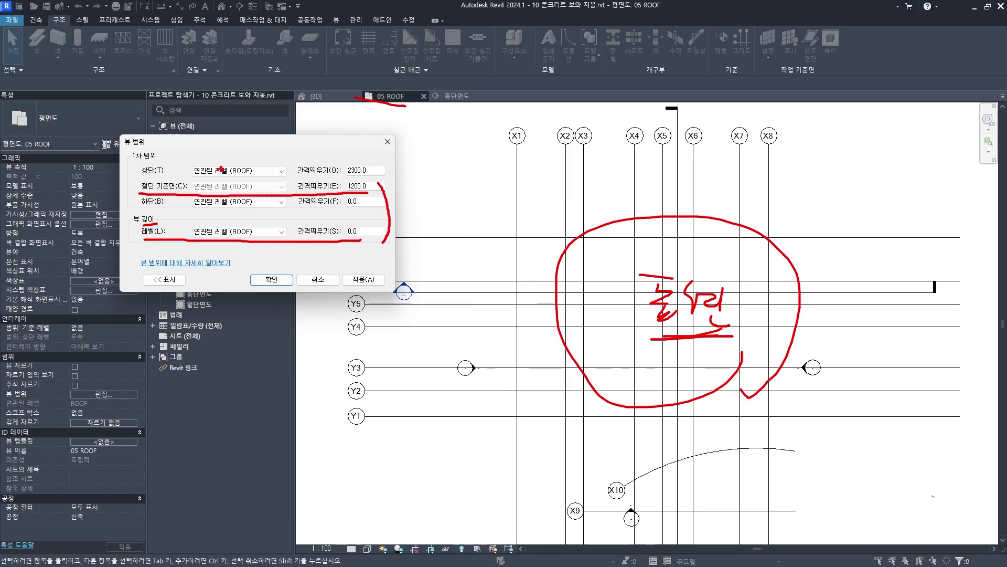
Close the view range settings, open the 종단면도 section, and select the ROOF level line near its level head
left_click_drag(132, 191, 187, 193)
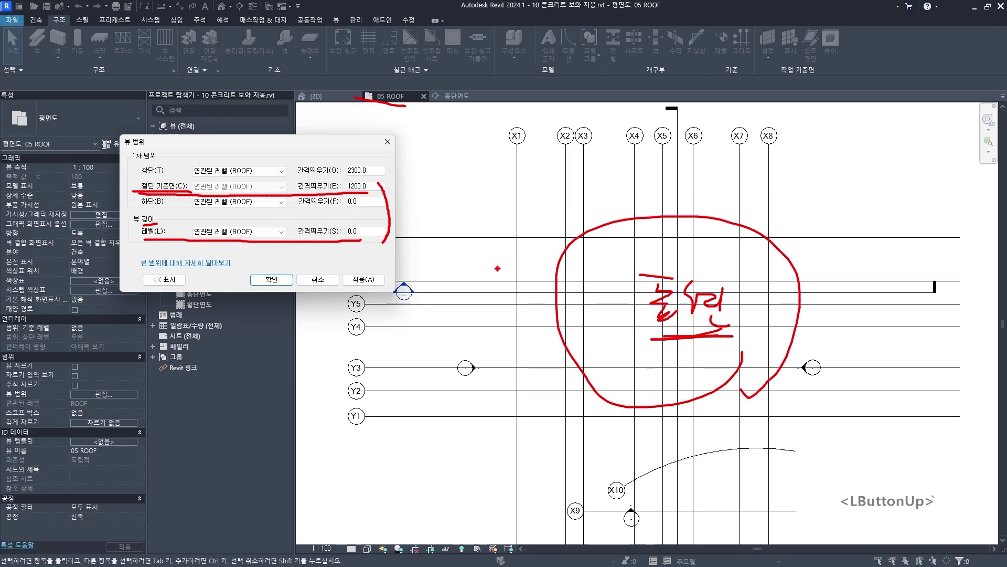
key("Escape")
key("Escape")
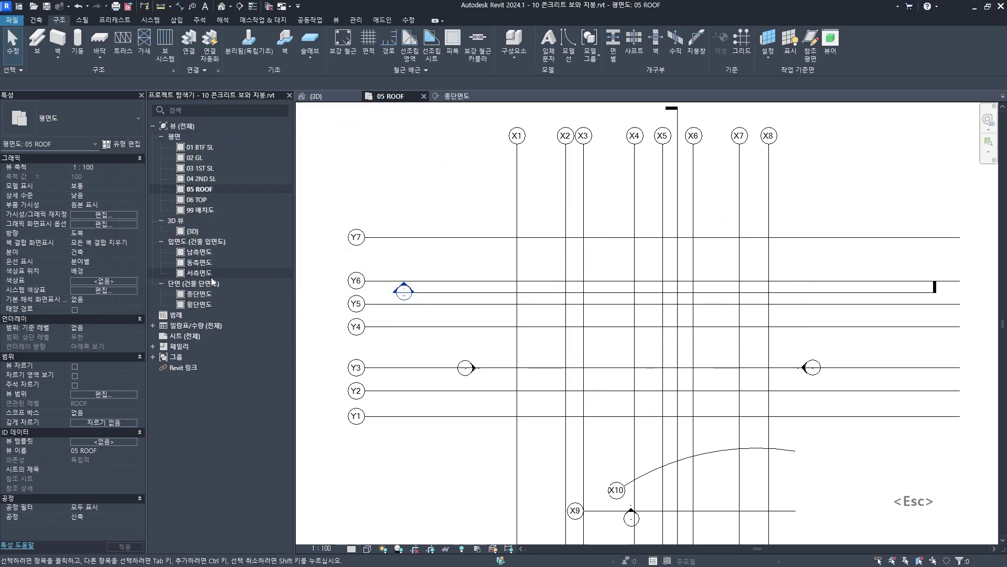
double_click(200, 295)
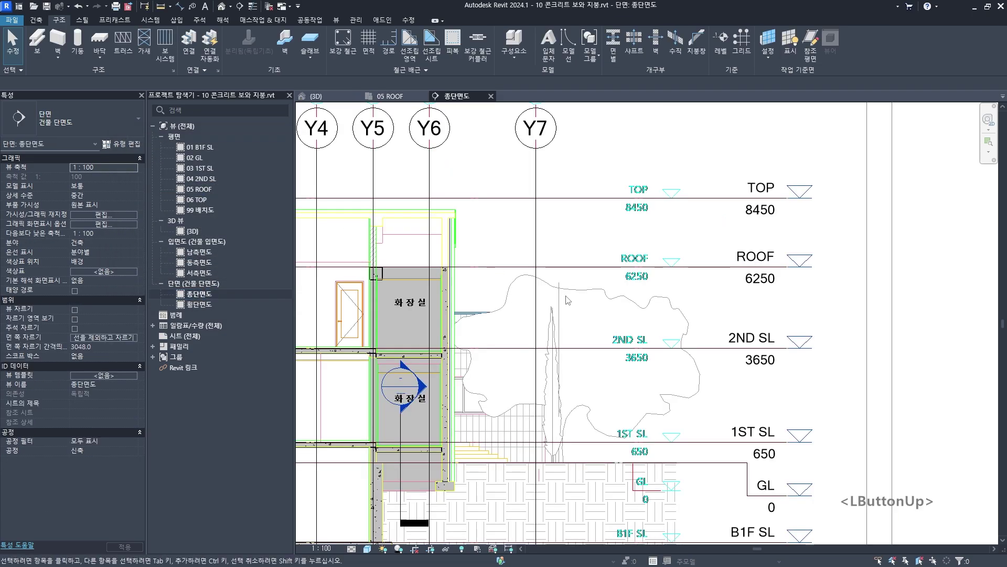
scroll(578, 302, "down", 2)
middle_click_drag(578, 301, 711, 295)
scroll(798, 289, "up", 3)
left_click(787, 289)
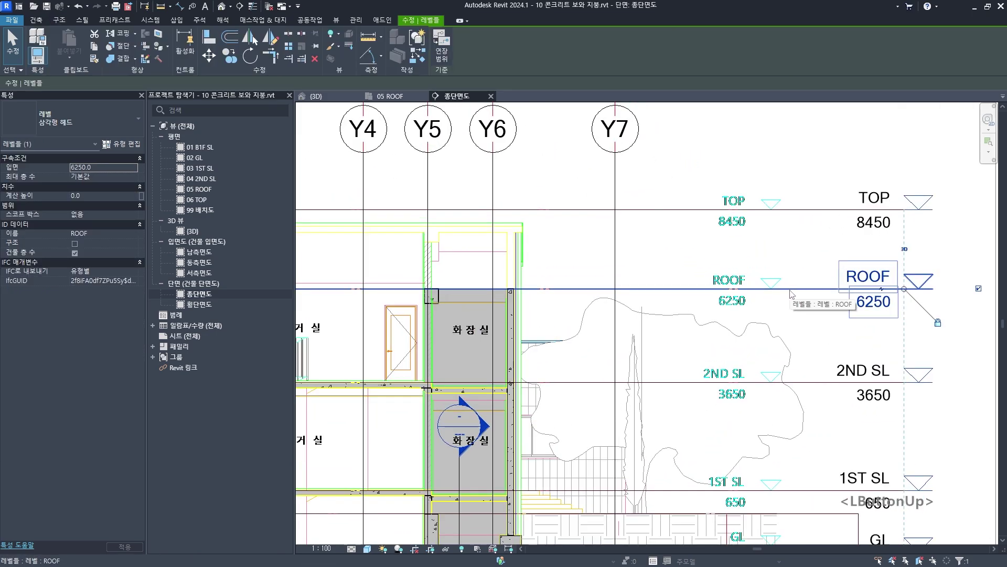
Examine the cut plane height above the ROOF level and the view depth zone below it in the section
middle_click_drag(786, 290, 774, 289)
left_click_drag(669, 288, 773, 288)
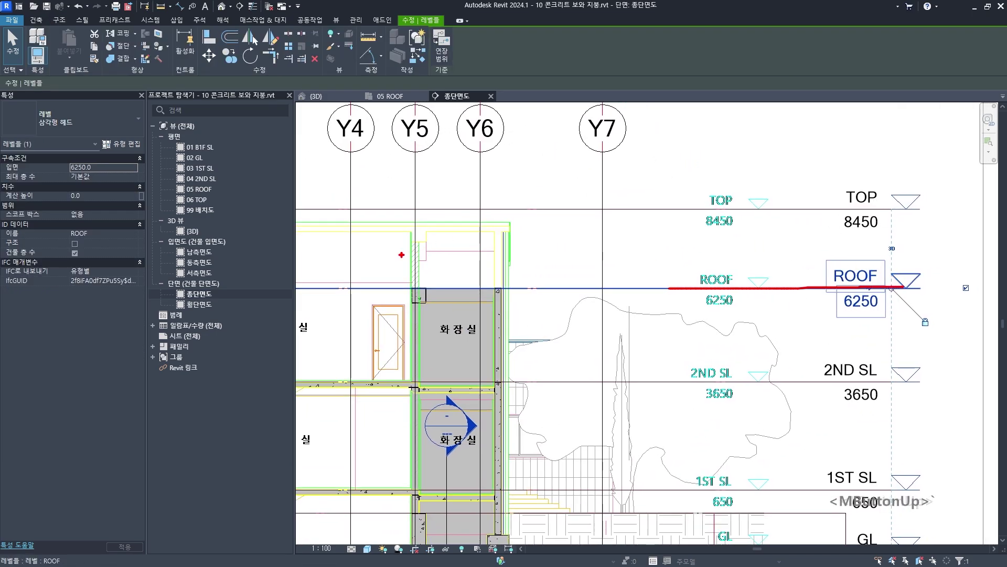
left_click_drag(397, 255, 725, 259)
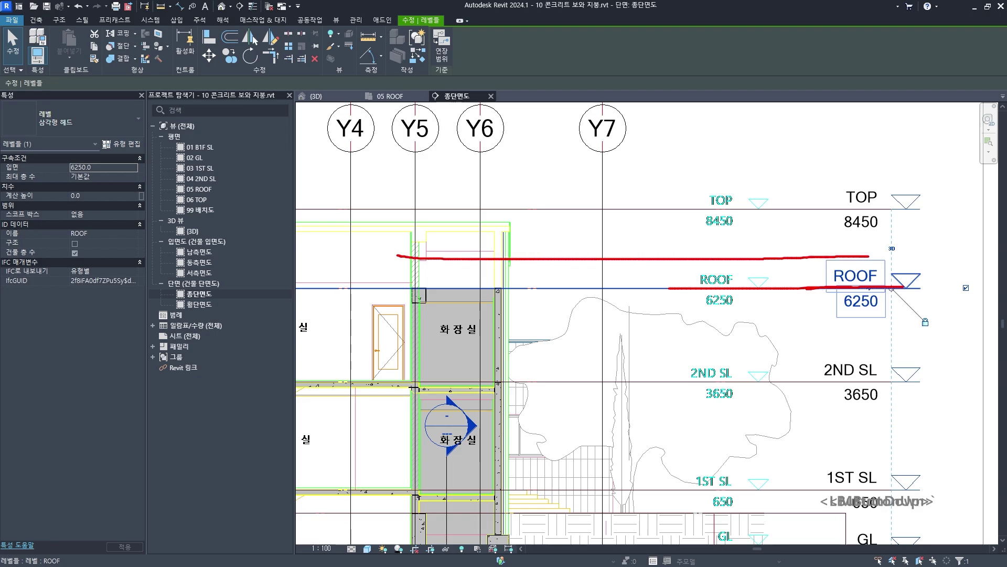
left_click(775, 287)
left_click_drag(765, 270, 787, 272)
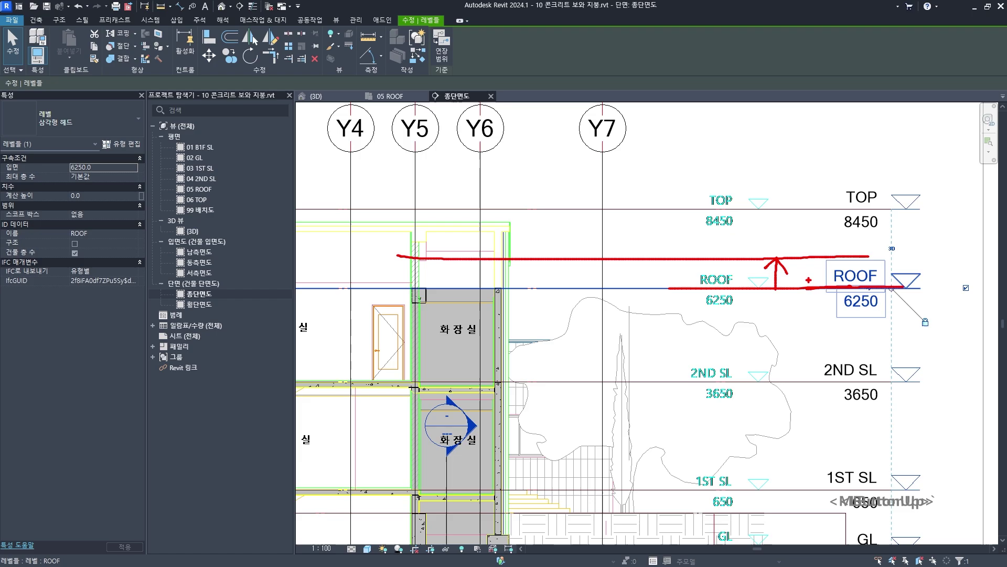
left_click_drag(621, 260, 684, 260)
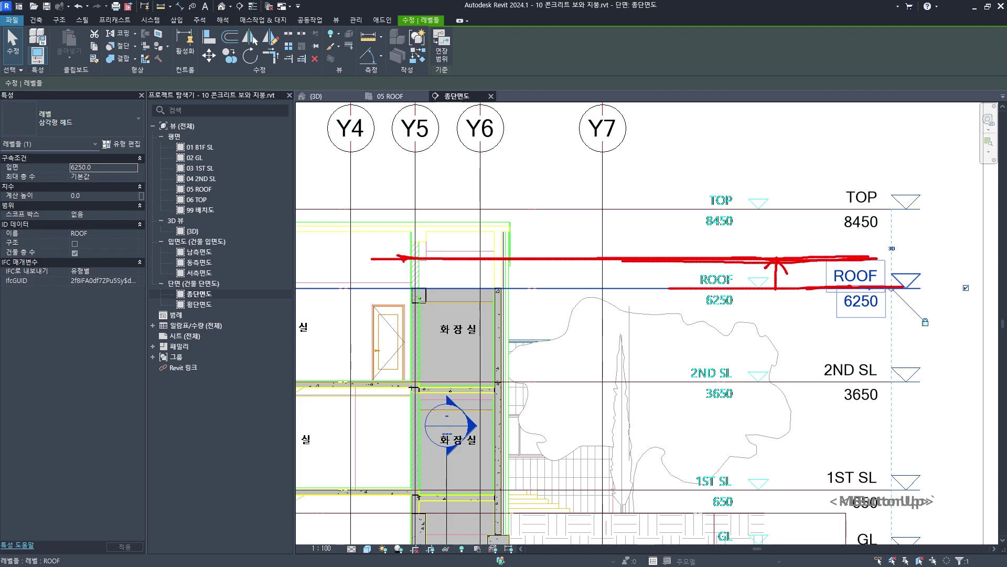
left_click(411, 246)
left_click_drag(411, 246, 413, 265)
mouse_move(507, 251)
left_mouse_down()
mouse_move(506, 263)
mouse_move(516, 256)
left_mouse_up()
mouse_move(726, 256)
left_mouse_down()
mouse_move(886, 256)
mouse_move(895, 270)
left_mouse_up()
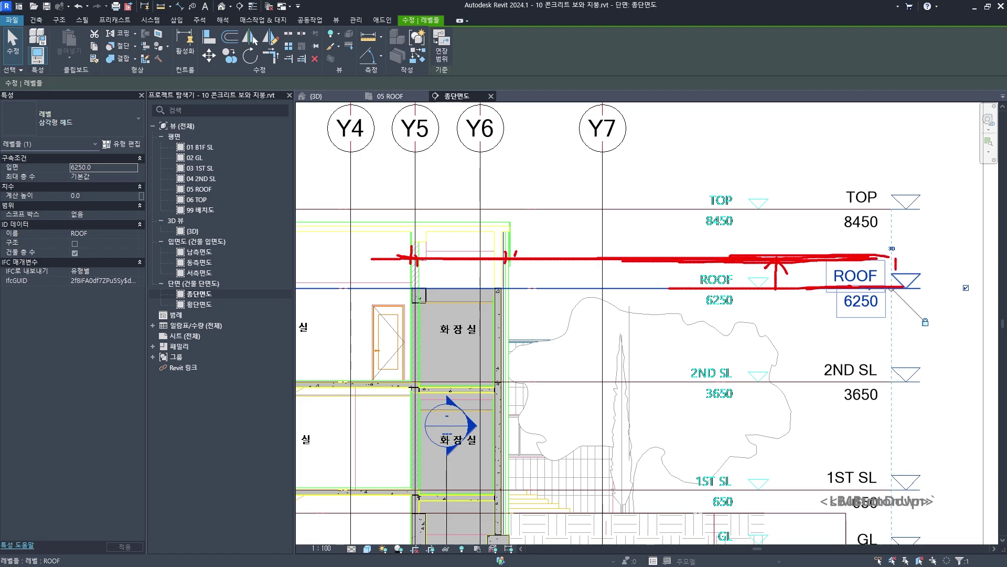
left_click_drag(890, 318, 905, 318)
left_click_drag(436, 329, 854, 324)
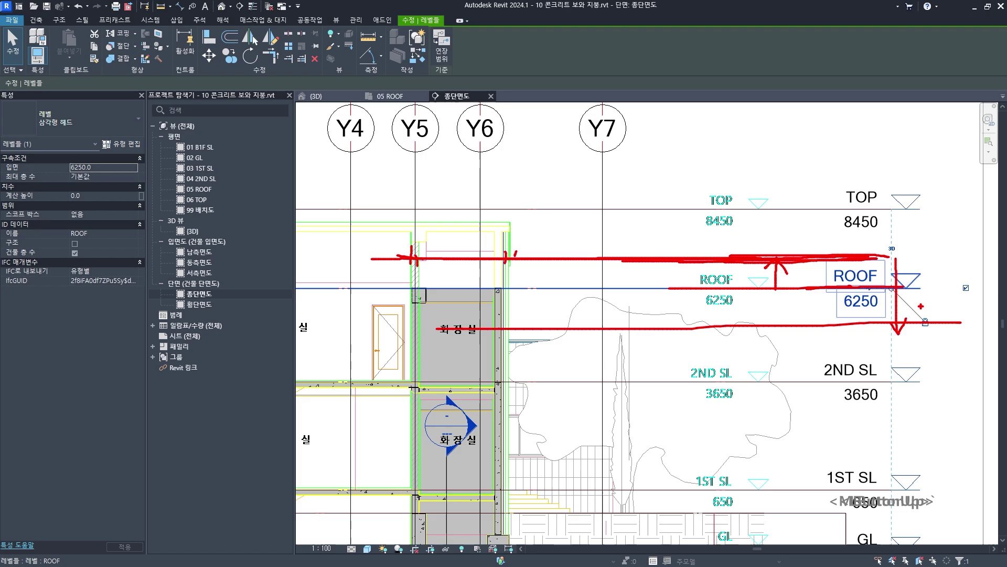
key("Escape")
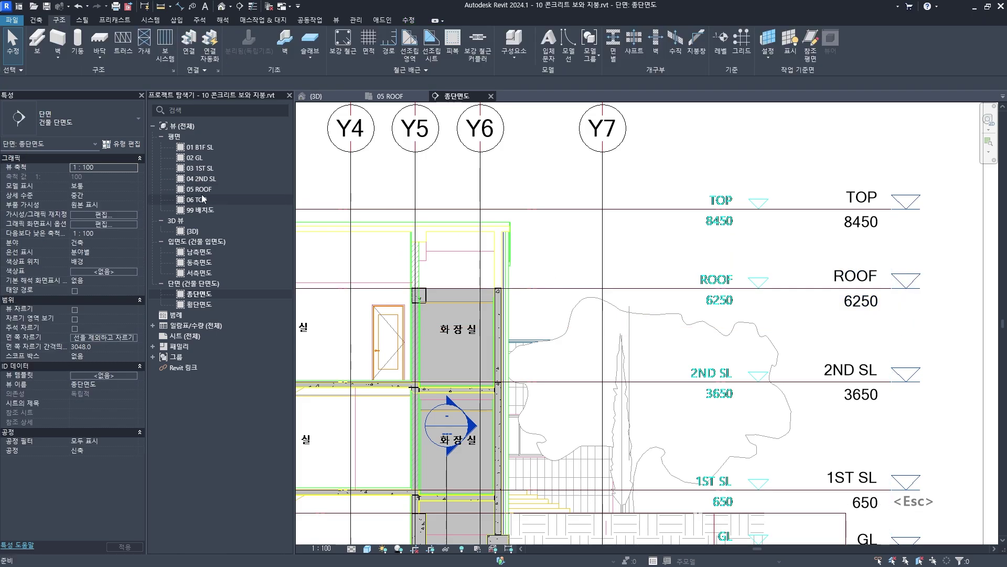
Return to the 05 ROOF plan and open its view range settings
double_click(200, 189)
middle_click_drag(438, 241, 373, 198)
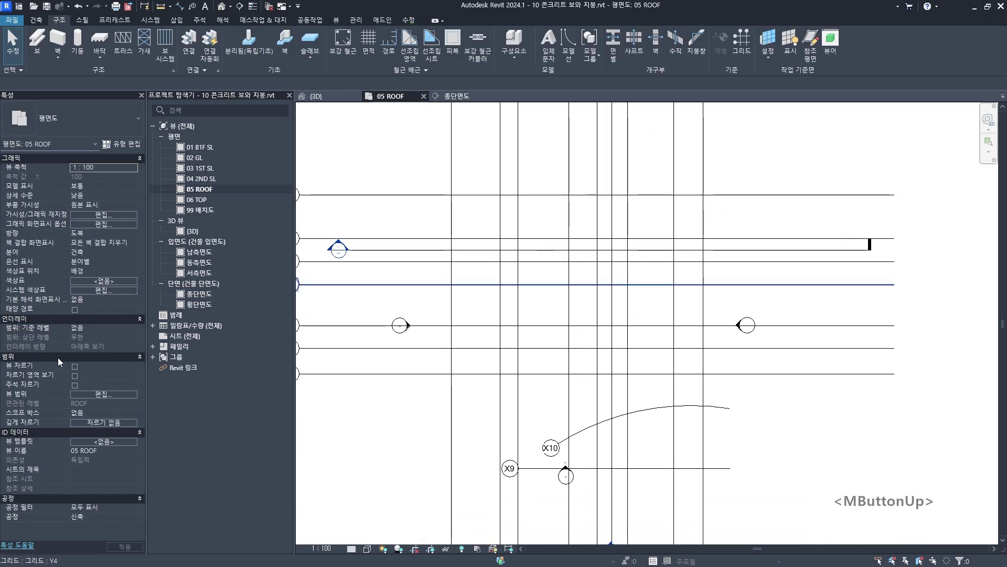
left_click(112, 395)
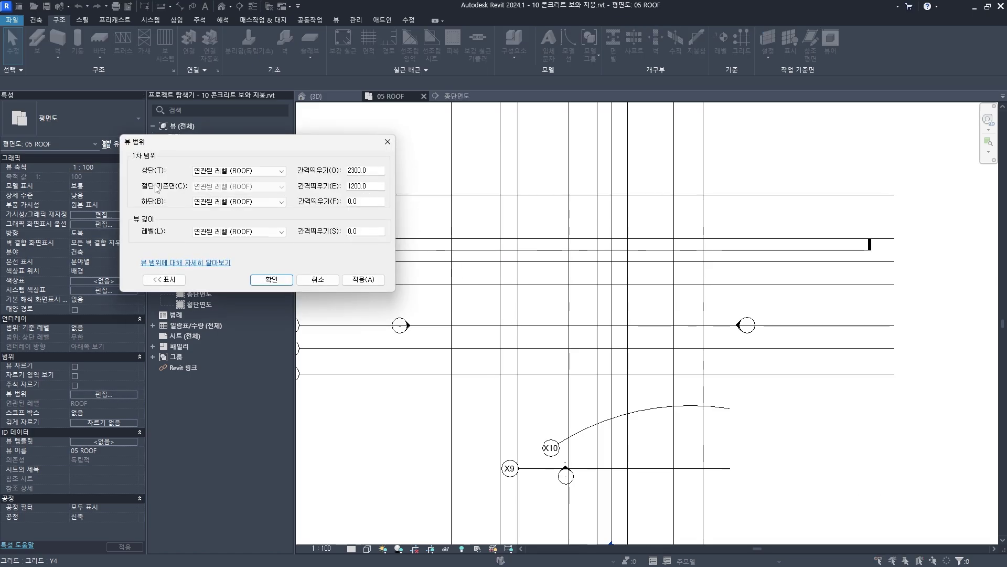
Review the view depth level and offset in relation to the cut plane and the beams below the ROOF level
mouse_move(789, 341)
left_mouse_down()
mouse_move(684, 179)
mouse_move(761, 388)
left_mouse_up()
left_click_drag(297, 372, 975, 374)
left_click_drag(296, 253, 838, 254)
mouse_move(906, 254)
left_mouse_down()
mouse_move(302, 255)
mouse_move(947, 257)
left_mouse_up()
mouse_move(869, 260)
left_mouse_down()
mouse_move(870, 466)
mouse_move(920, 405)
left_mouse_up()
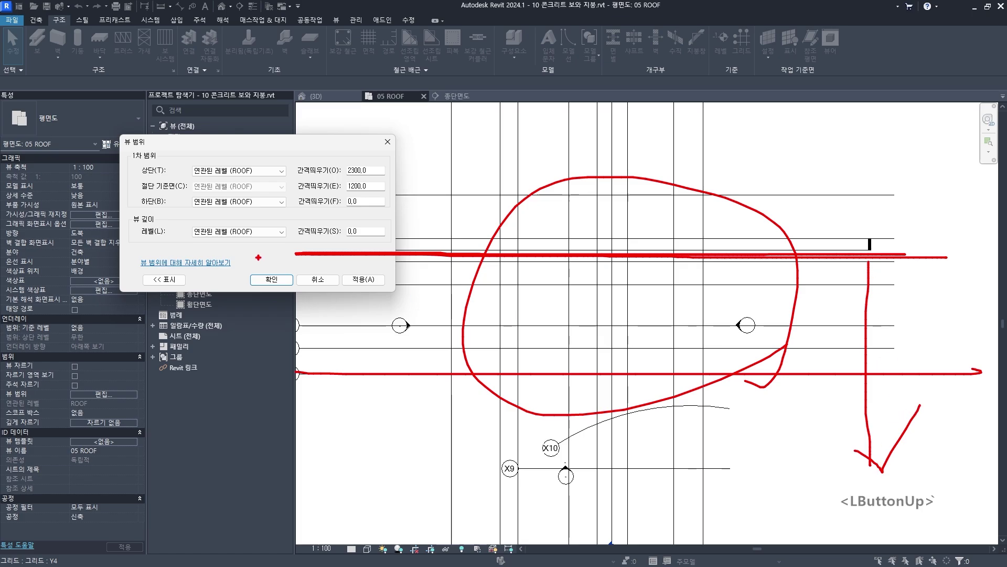
left_click_drag(120, 237, 215, 240)
mouse_move(332, 237)
left_mouse_down()
mouse_move(368, 230)
mouse_move(344, 242)
left_mouse_up()
left_click_drag(236, 239, 257, 241)
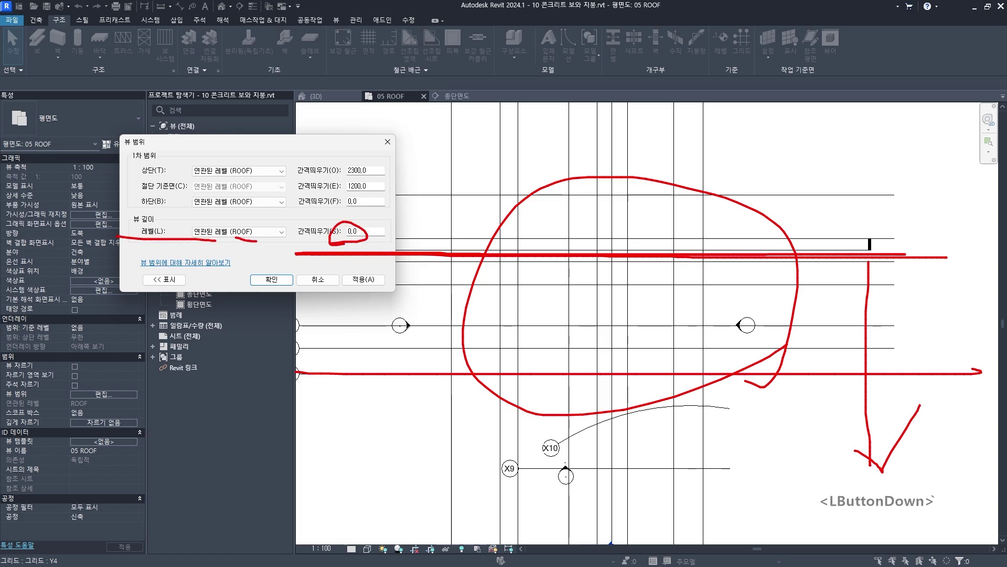
mouse_move(813, 389)
left_mouse_down()
mouse_move(677, 373)
mouse_move(819, 376)
mouse_move(797, 383)
left_mouse_up()
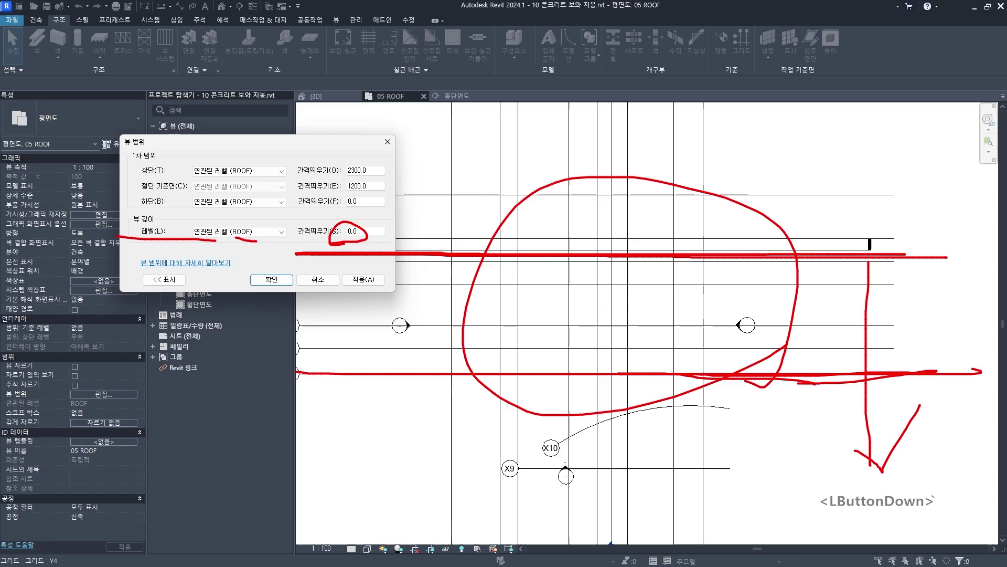
mouse_move(926, 380)
left_mouse_down()
mouse_move(804, 382)
mouse_move(883, 376)
left_mouse_up()
mouse_move(841, 261)
left_mouse_down()
mouse_move(841, 373)
mouse_move(853, 330)
left_mouse_up()
mouse_move(863, 304)
left_mouse_down()
mouse_move(860, 359)
mouse_move(893, 310)
left_mouse_up()
mouse_move(719, 272)
left_mouse_down()
mouse_move(736, 258)
mouse_move(737, 367)
mouse_move(724, 356)
mouse_move(752, 348)
left_mouse_up()
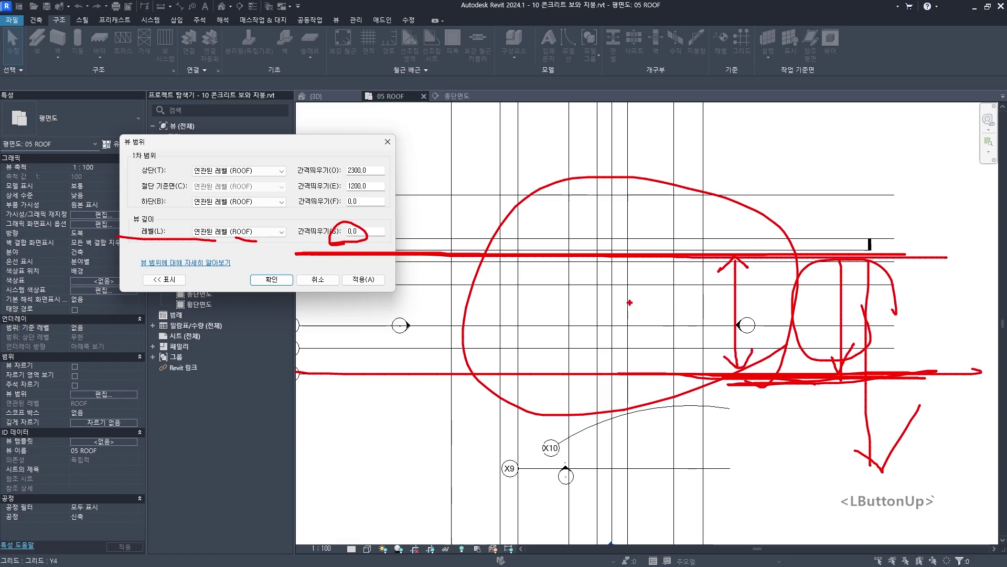
left_click_drag(729, 385, 451, 201)
left_click_drag(644, 273, 691, 299)
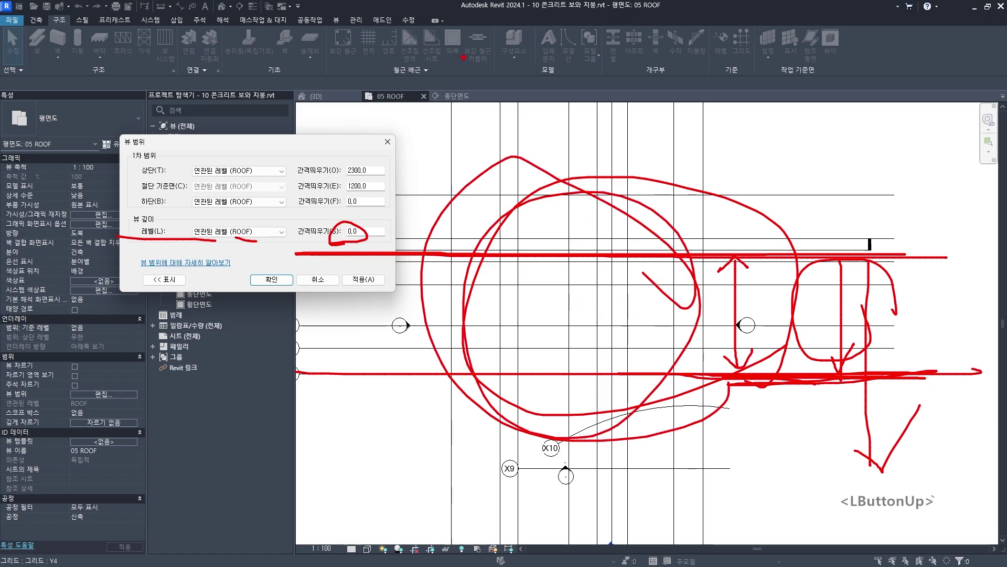
left_click_drag(367, 83, 418, 111, "ctrl")
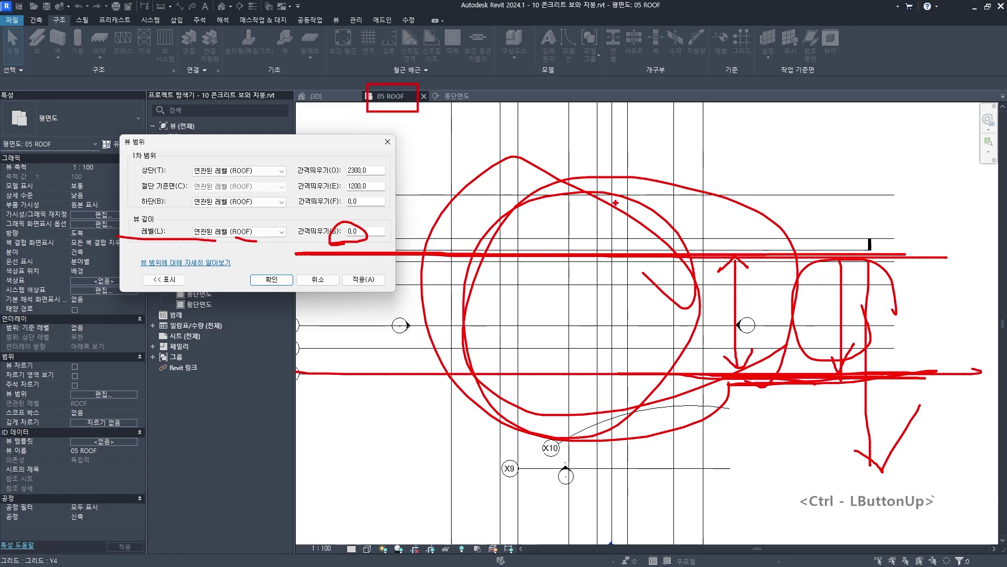
left_click_drag(637, 135, 682, 132)
left_click(680, 239)
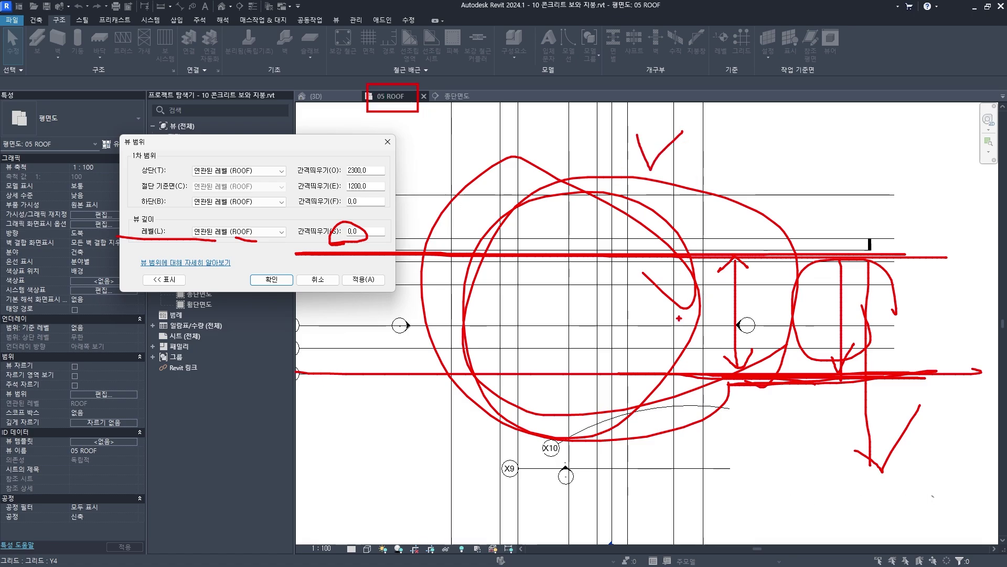
left_click_drag(943, 375, 298, 377)
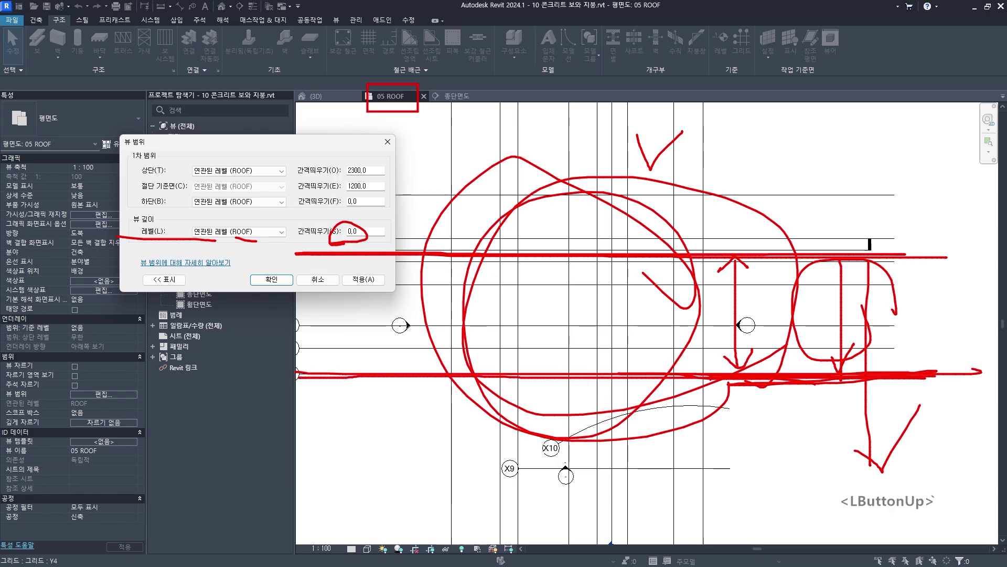
left_click_drag(379, 376, 774, 428, "ctrl")
mouse_move(805, 380)
left_mouse_down()
mouse_move(806, 421)
mouse_move(825, 400)
left_mouse_up()
mouse_move(656, 379)
left_mouse_down()
mouse_move(656, 429)
mouse_move(677, 408)
left_mouse_up()
left_click_drag(625, 375, 566, 443)
left_click_drag(573, 388, 645, 432)
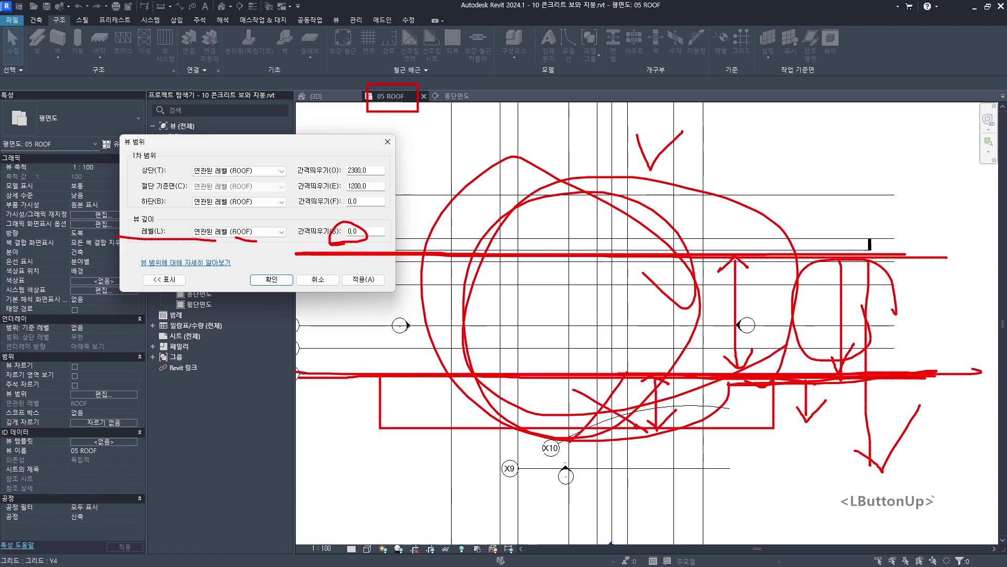
key("Escape")
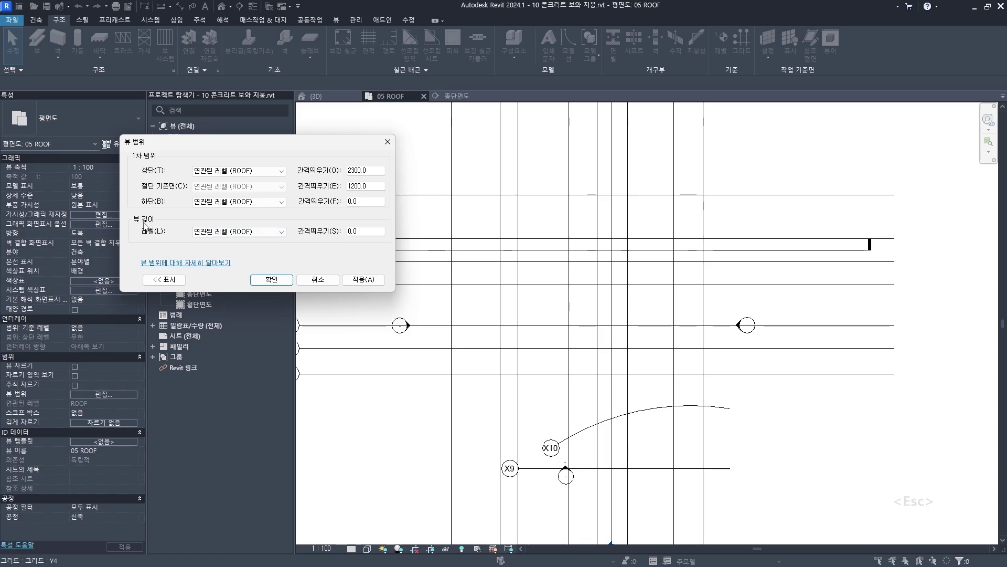
Set the 05 ROOF plan's view depth offset to -500 and accept the view range
left_click_drag(364, 235, 340, 234)
type("-500")
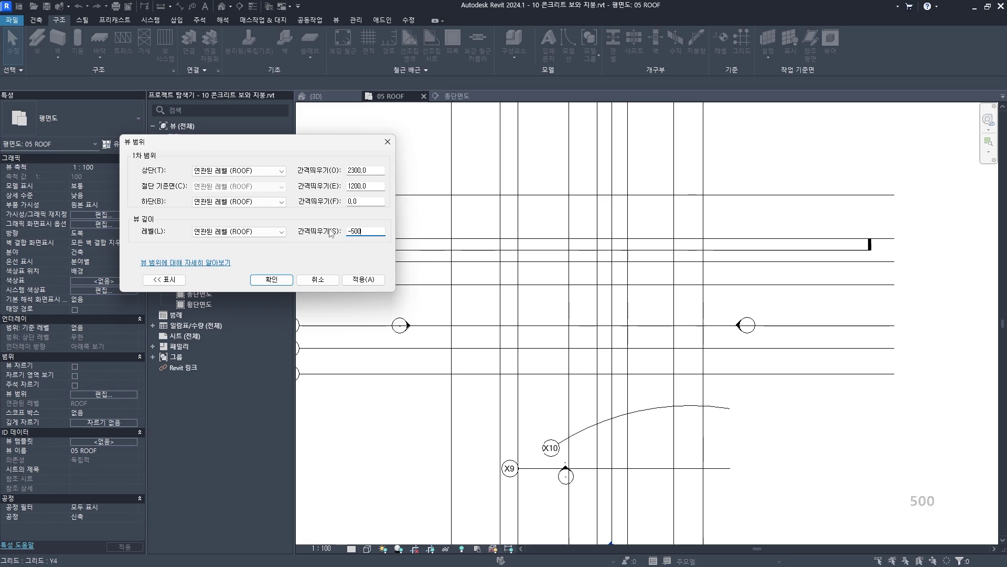
left_click(272, 280)
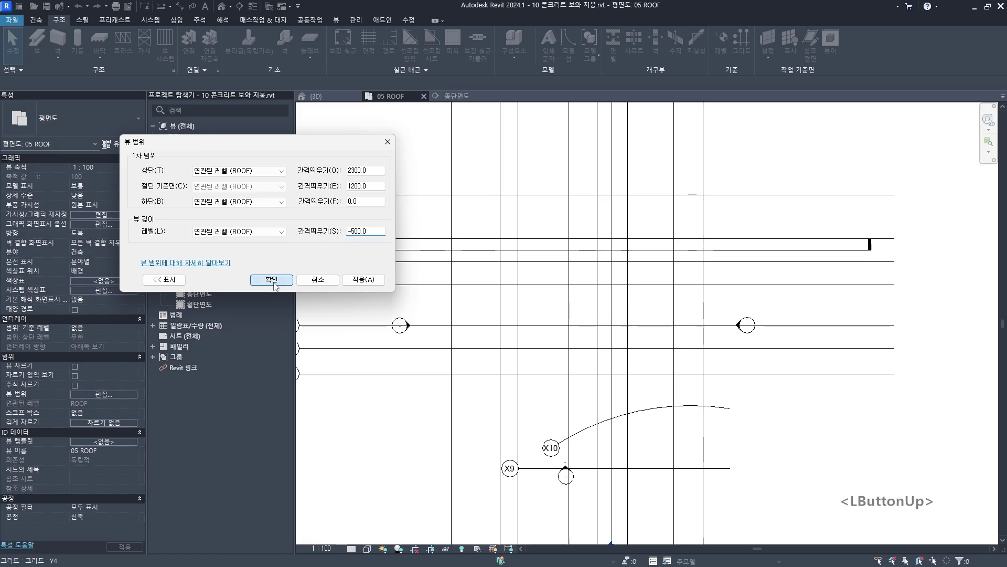
scroll(566, 266, "up", 2)
scroll(566, 266, "up", 2)
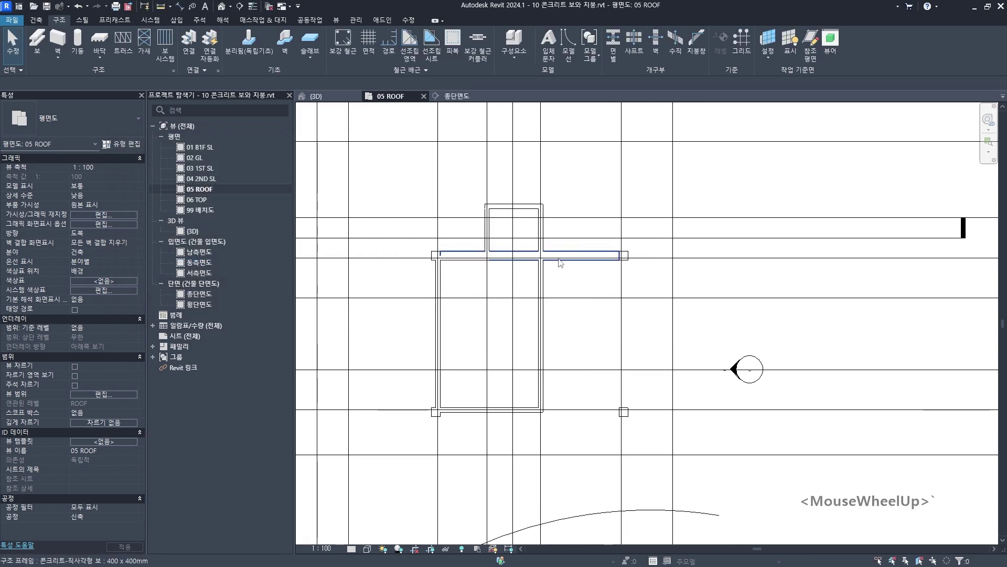
Examine the beams and walls in the 05 ROOF plan in relation to the view depth below the ROOF level
left_click_drag(195, 302, 786, 305)
mouse_move(795, 289)
left_mouse_down()
mouse_move(798, 318)
mouse_move(799, 304)
mouse_move(820, 319)
left_mouse_up()
mouse_move(824, 294)
left_mouse_down()
mouse_move(848, 293)
mouse_move(831, 322)
left_mouse_up()
left_click_drag(832, 314, 844, 315)
left_click_drag(534, 304, 532, 360)
mouse_move(522, 345)
left_mouse_down()
mouse_move(531, 361)
mouse_move(549, 343)
left_mouse_up()
left_click_drag(204, 354, 830, 357)
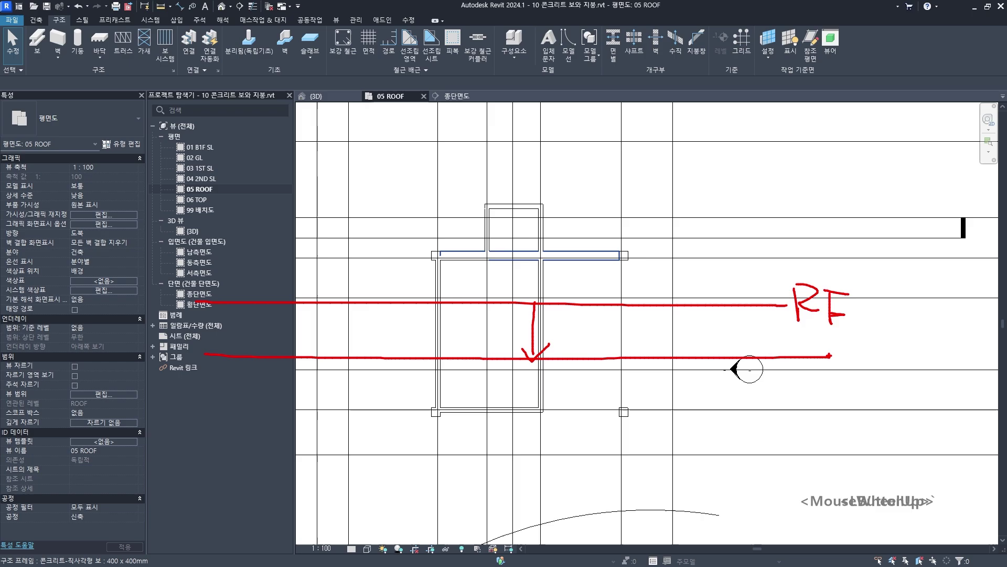
left_click_drag(229, 174, 774, 180)
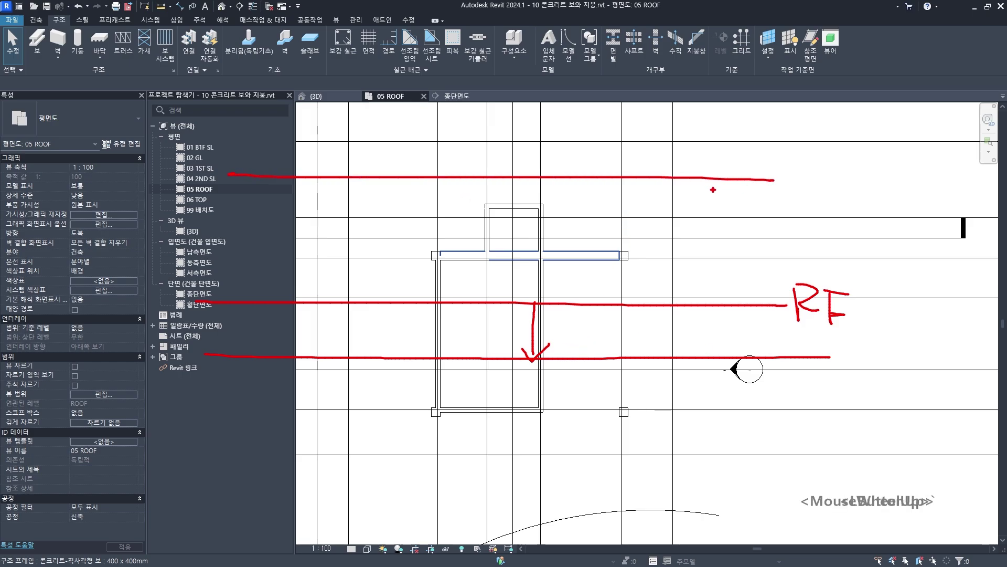
left_click_drag(669, 183, 687, 178)
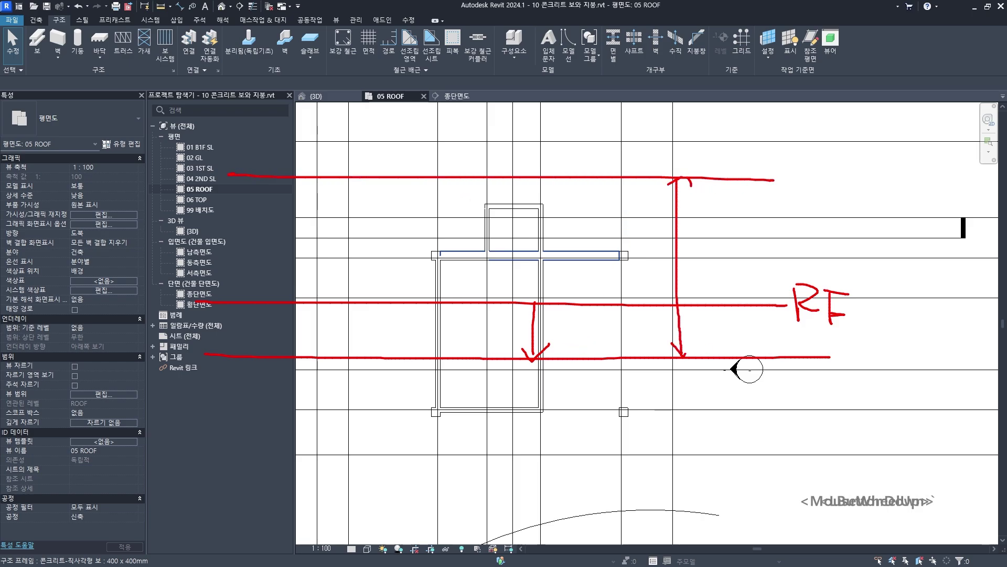
left_click_drag(682, 357, 697, 326)
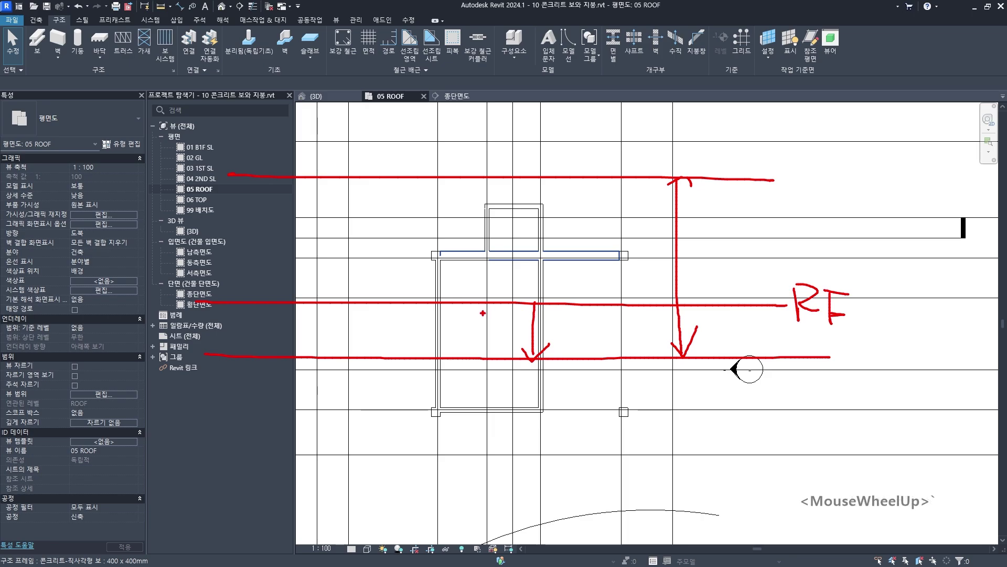
left_click_drag(559, 265, 573, 291)
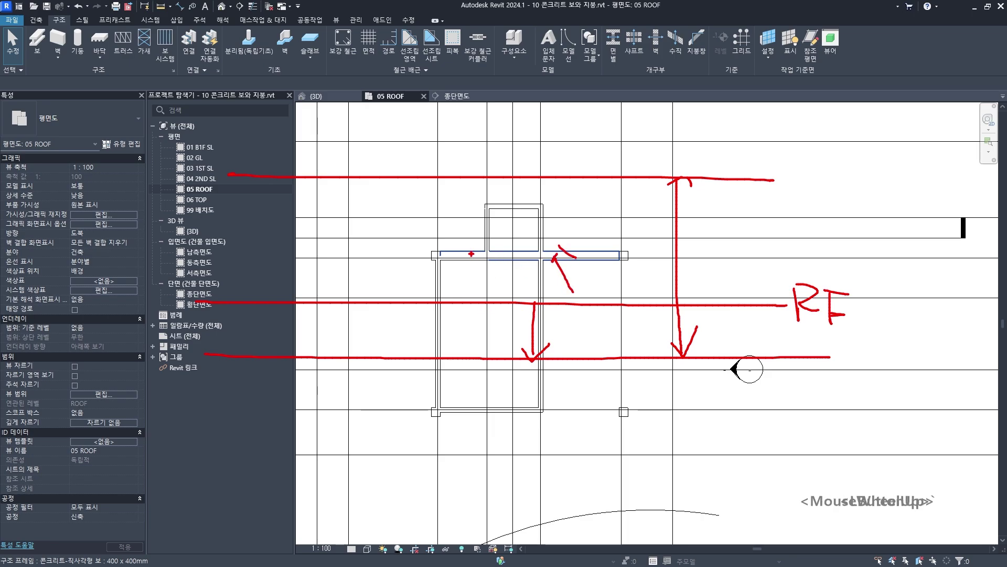
mouse_move(465, 245)
left_mouse_down()
mouse_move(471, 253)
mouse_move(491, 231)
mouse_move(524, 242)
left_mouse_up()
key("Escape")
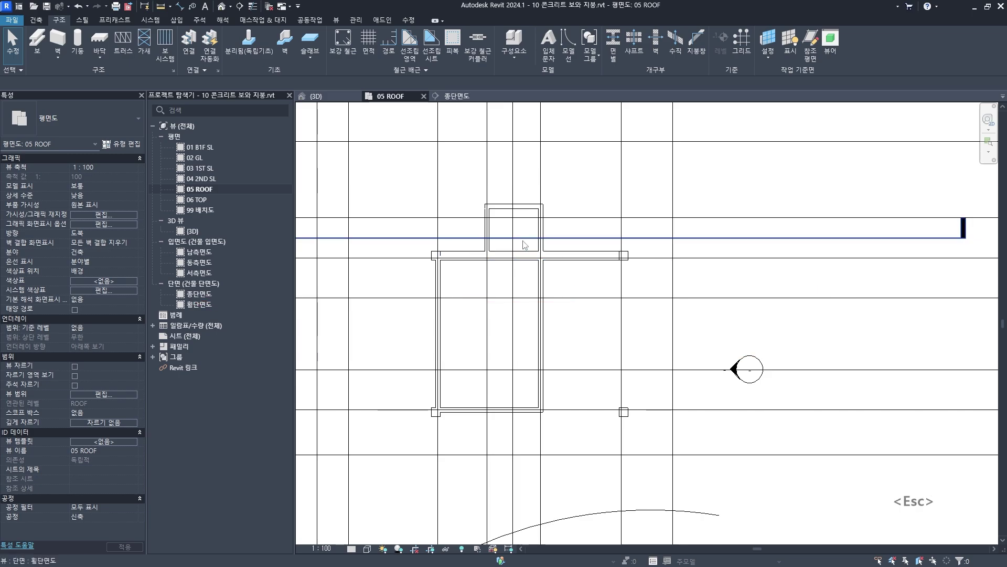
middle_click_drag(525, 245, 521, 277)
scroll(511, 358, "up", 3)
middle_click_drag(511, 358, 579, 396)
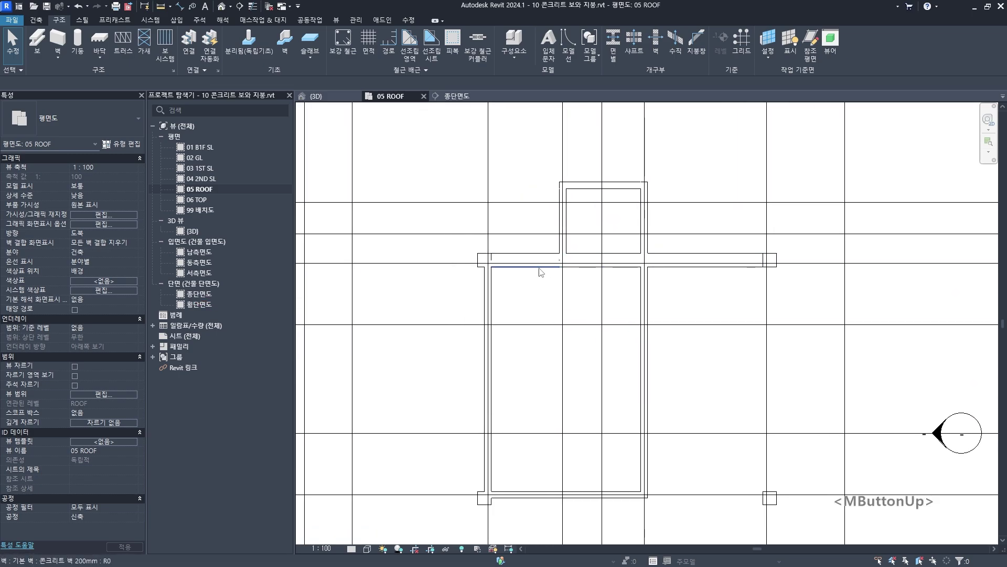
Reopen the 05 ROOF plan's view range and compare its bottom offset with the view depth offset
left_click(204, 191)
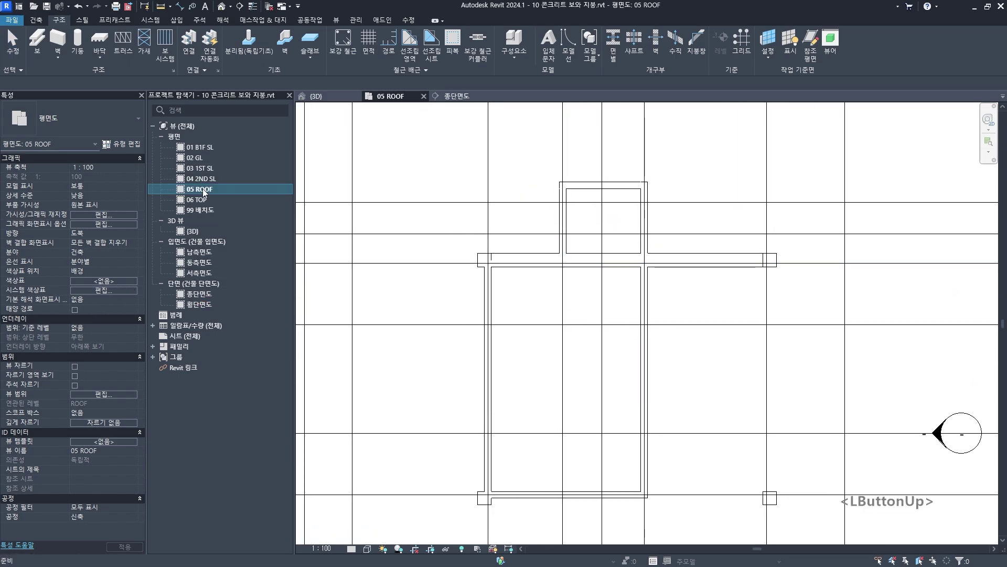
left_click(103, 394)
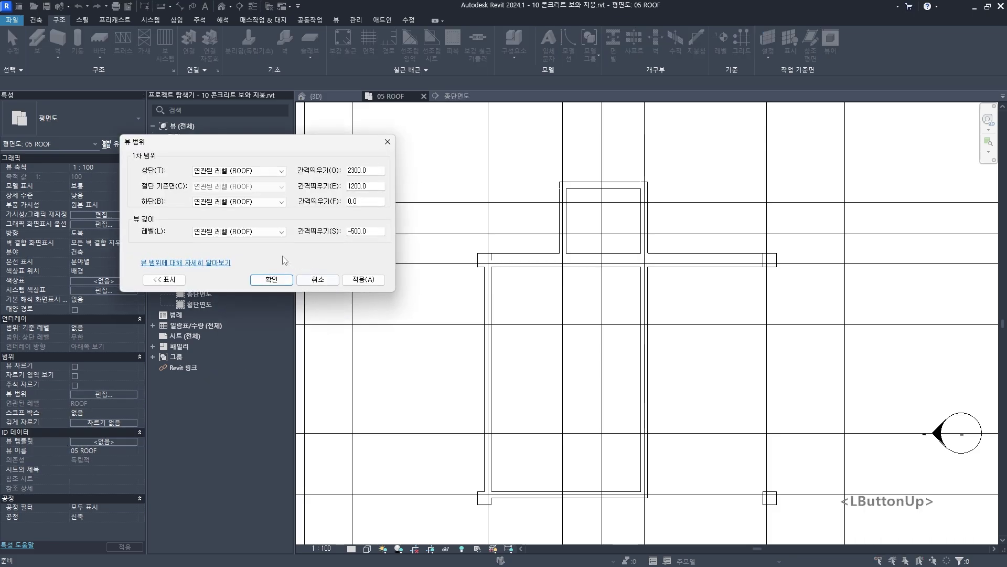
double_click(375, 231)
double_click(375, 231)
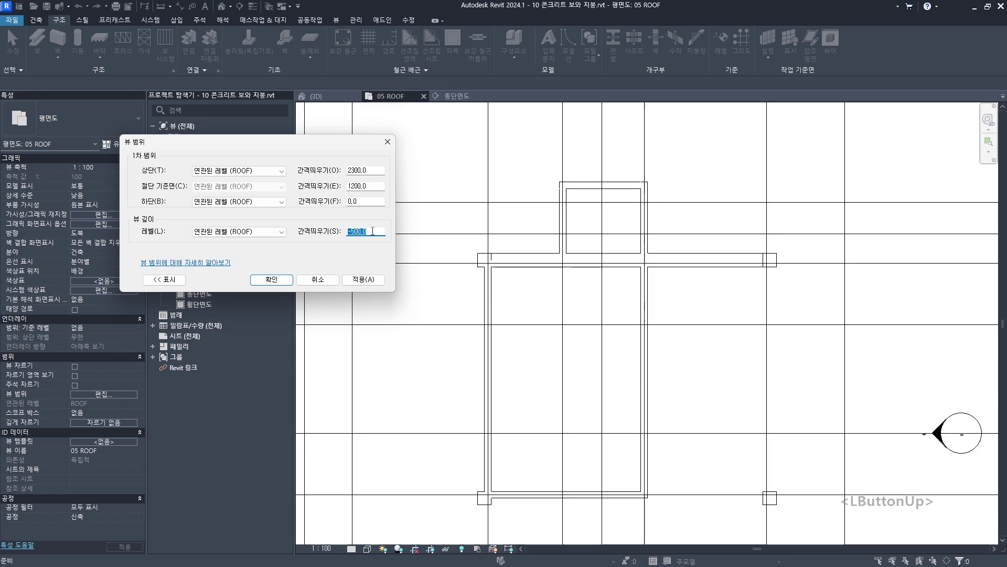
left_click(142, 203)
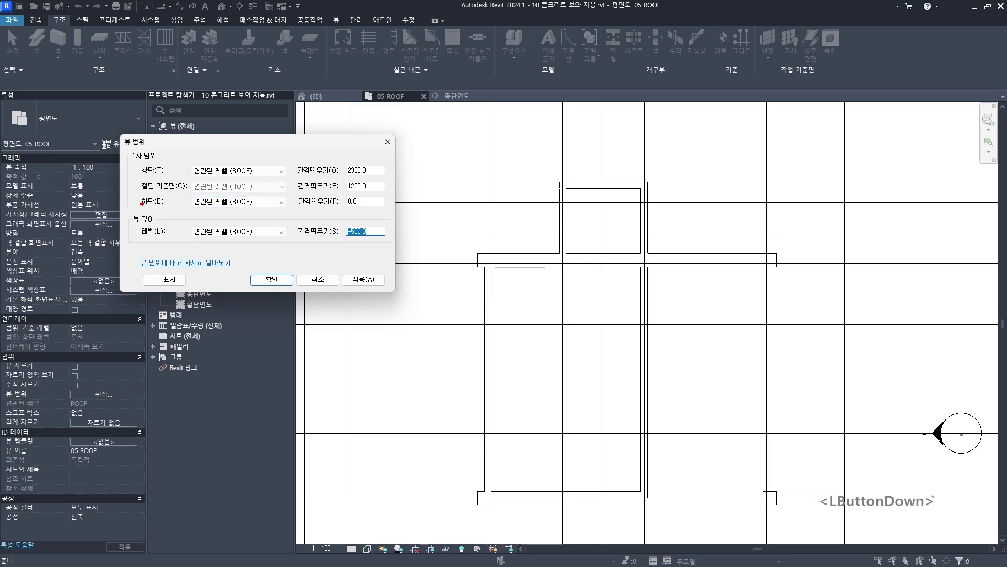
left_click_drag(382, 210, 384, 209)
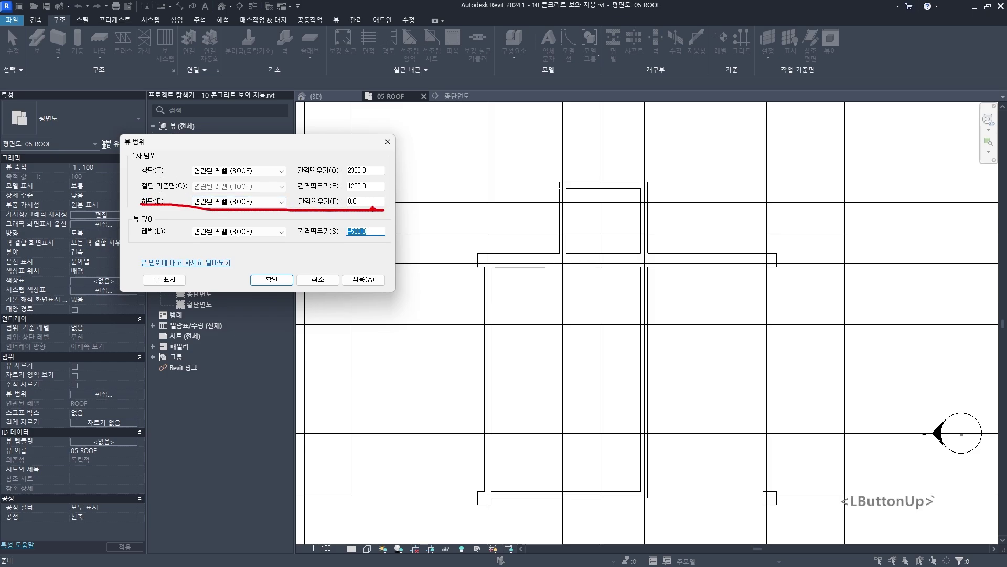
left_click_drag(142, 239, 164, 240)
mouse_move(347, 240)
left_mouse_down()
mouse_move(367, 238)
mouse_move(362, 210)
left_mouse_up()
key("Escape")
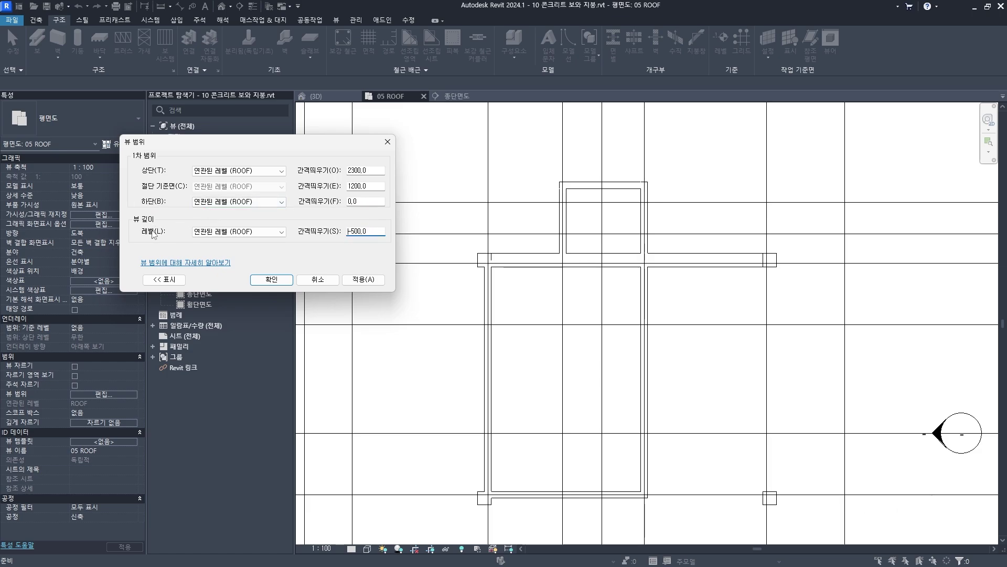
Set the primary range's bottom offset to -500, matching the view depth offset, and accept the view range
double_click(361, 230)
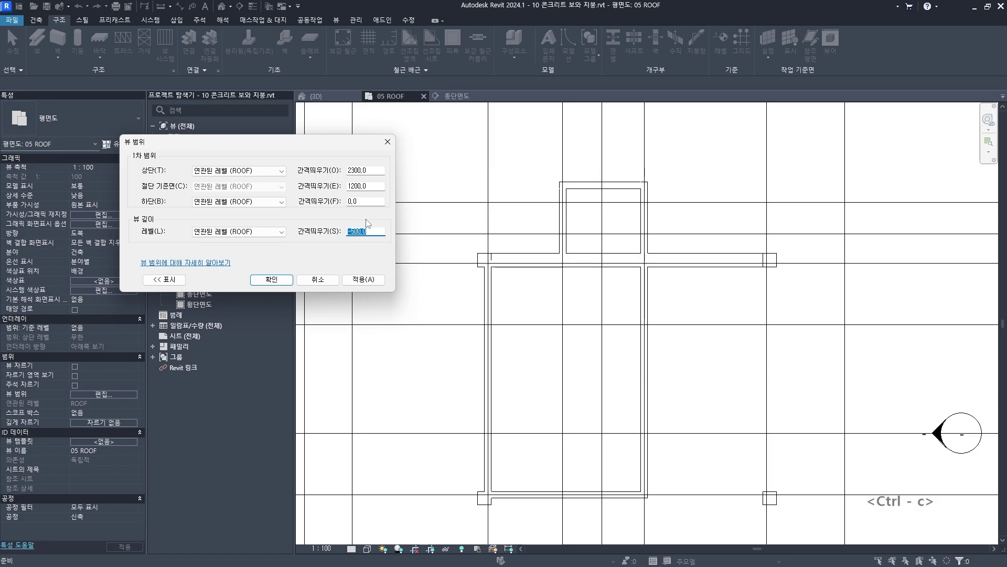
double_click(365, 201)
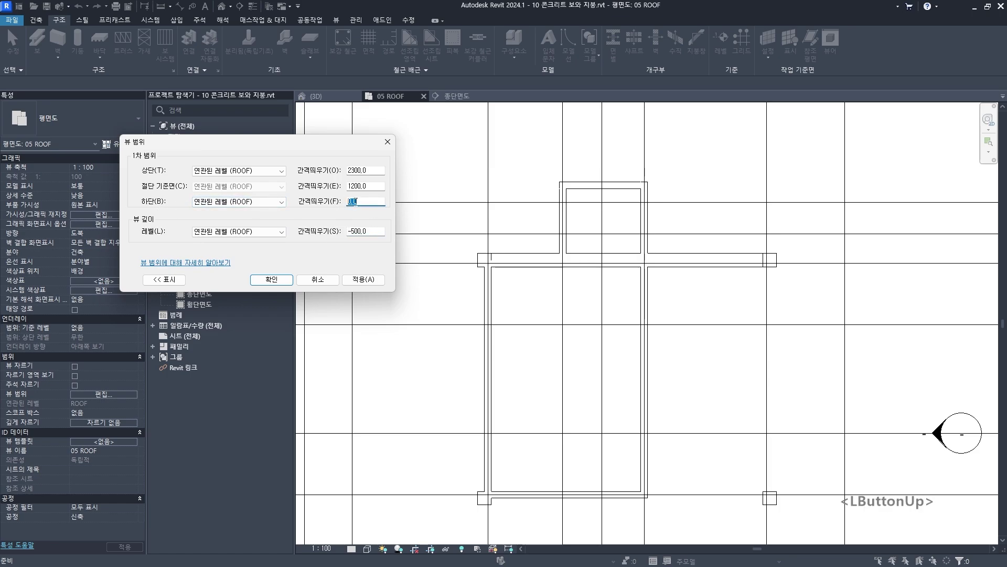
left_click(367, 231)
left_click(371, 231)
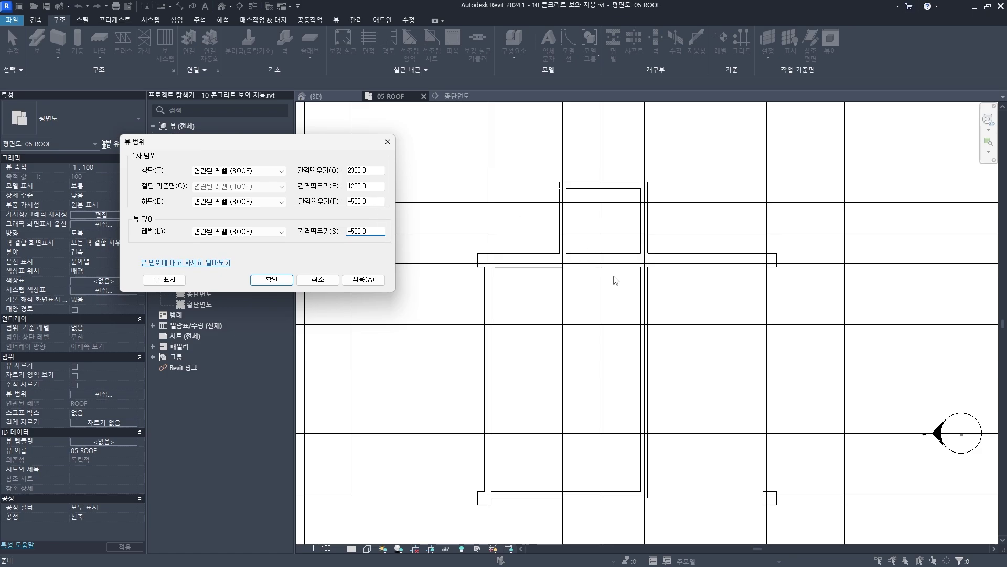
left_click(160, 232)
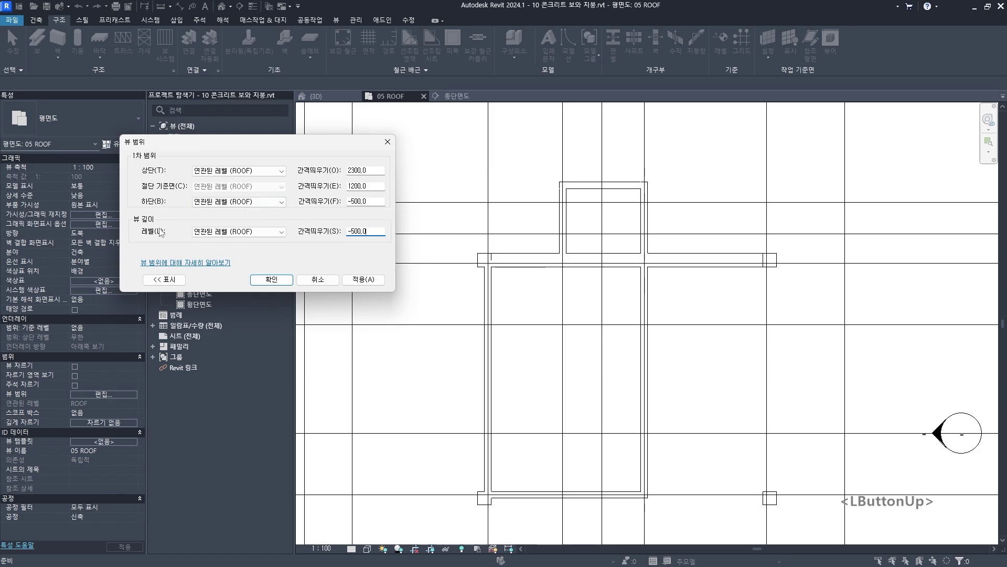
left_click(368, 201)
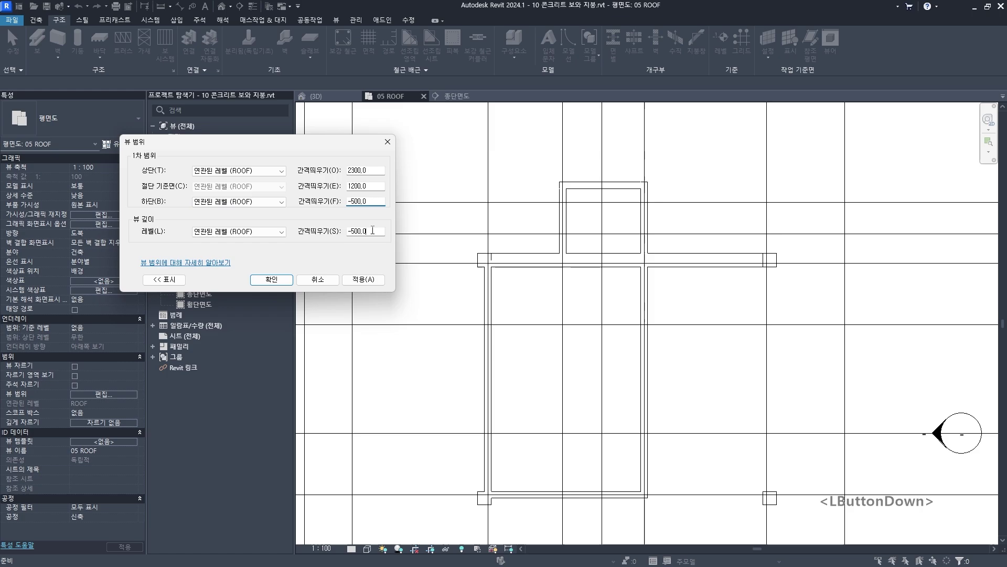
left_click(372, 201)
left_click(372, 201)
left_click(374, 230)
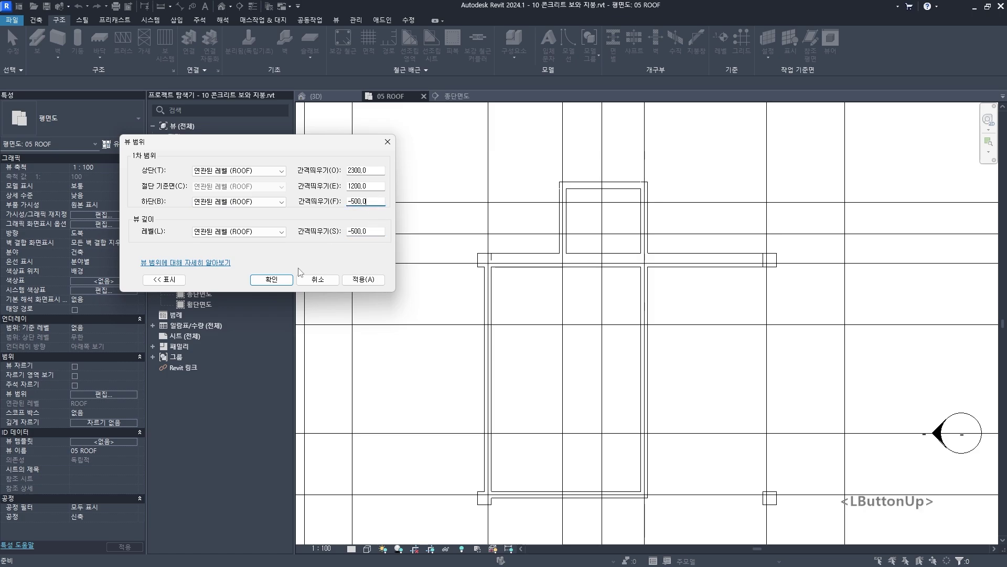
left_click(276, 281)
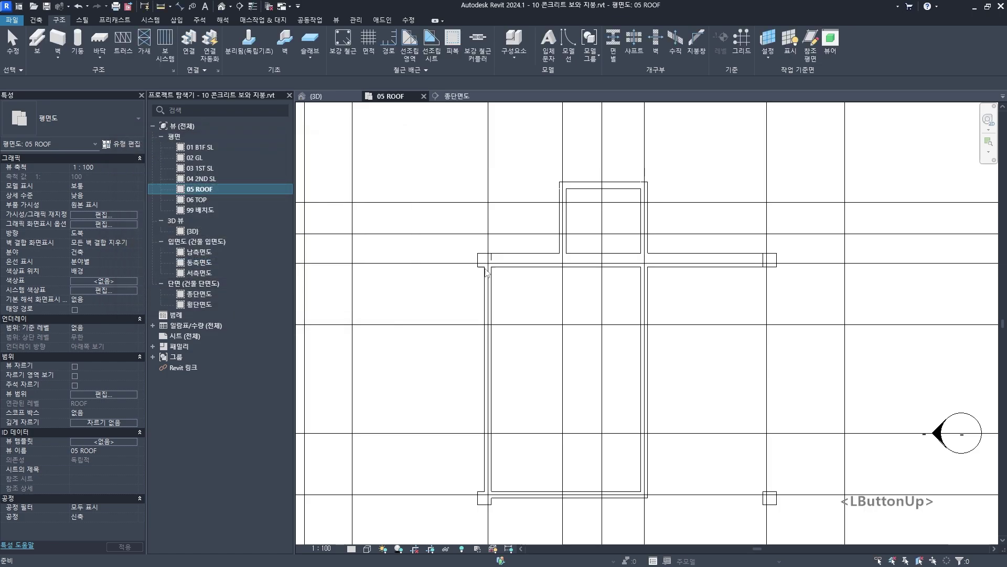
Examine the flat roof-level beam and walls in the 3D view in relation to the gabled roof outline above them
left_click(457, 362)
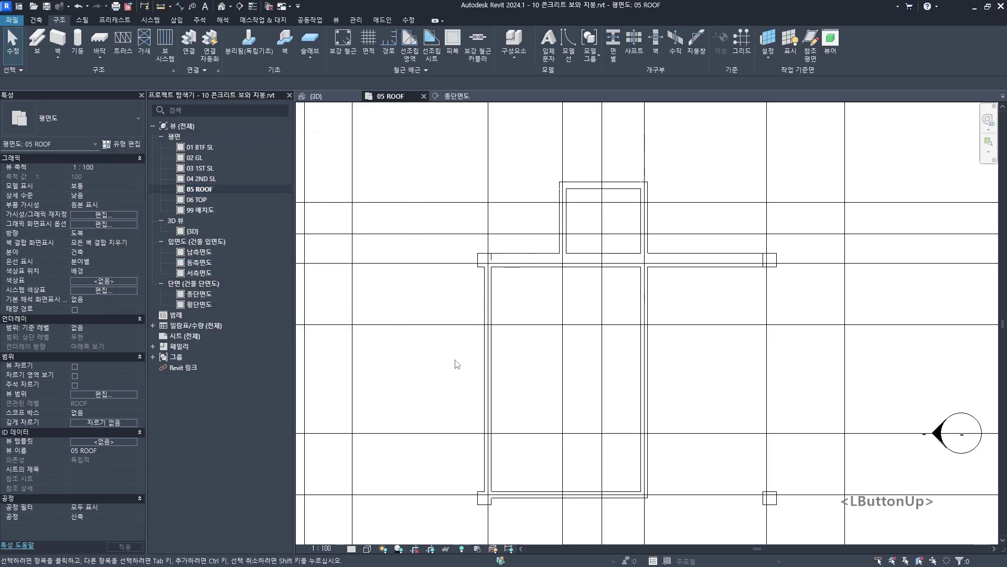
middle_click_drag(570, 304, 524, 236)
key("ctrl+Tab")
scroll(603, 331, "down", 3)
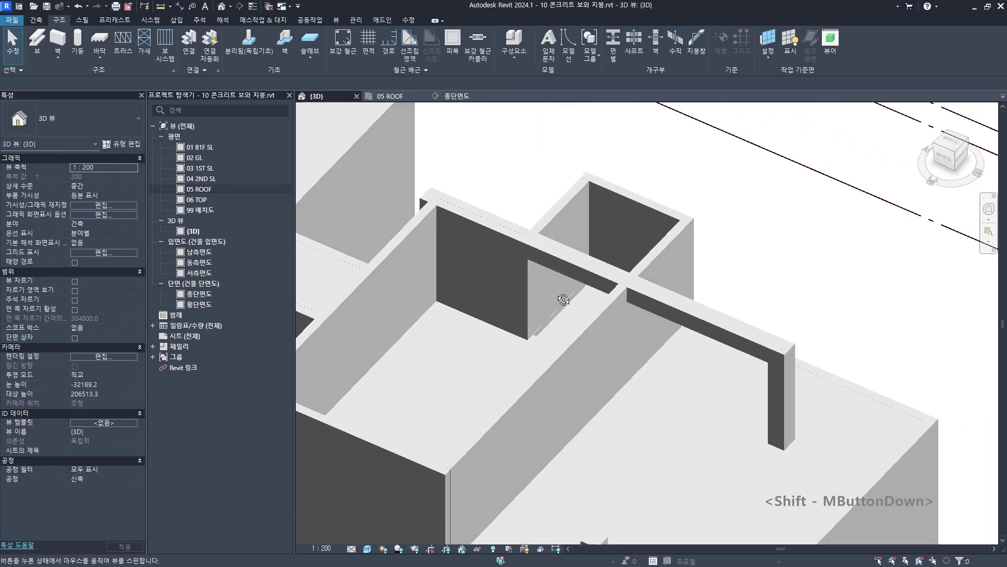
mouse_move(562, 295)
middle_mouse_down("shift")
mouse_move(591, 248)
mouse_move(609, 264)
middle_mouse_up("shift")
left_click_drag(388, 226, 440, 201)
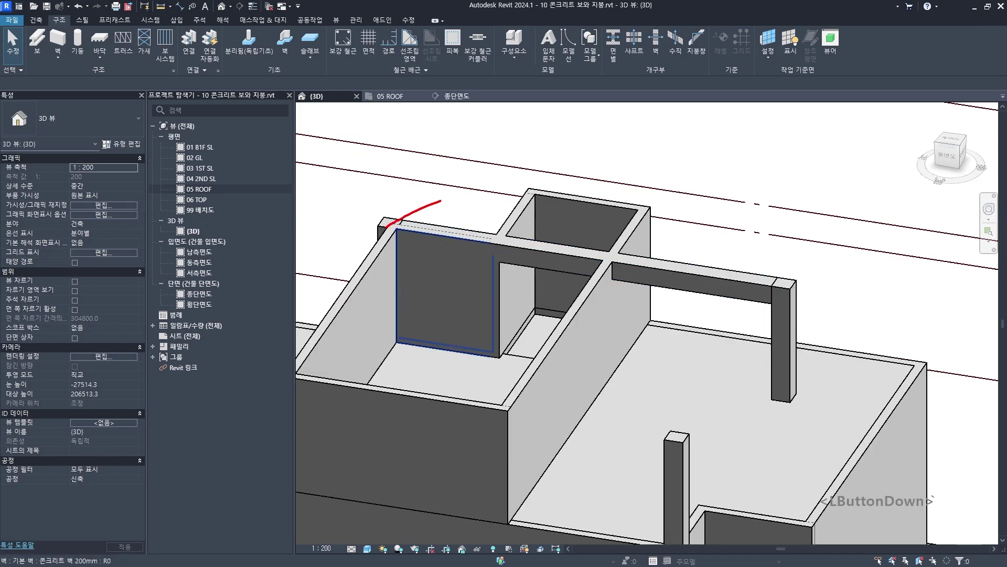
left_click_drag(586, 137, 628, 172)
left_click_drag(761, 278, 783, 292)
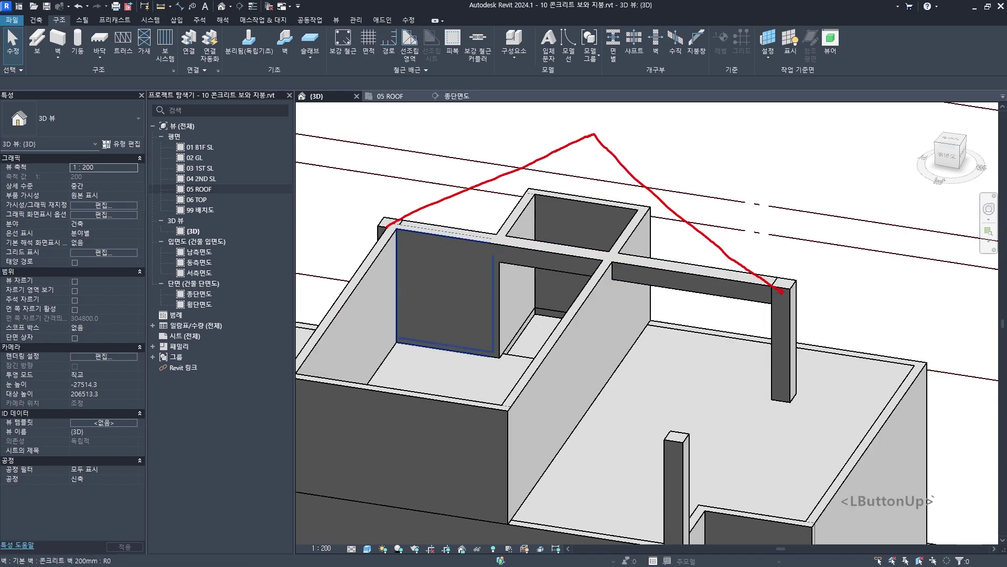
key("Escape")
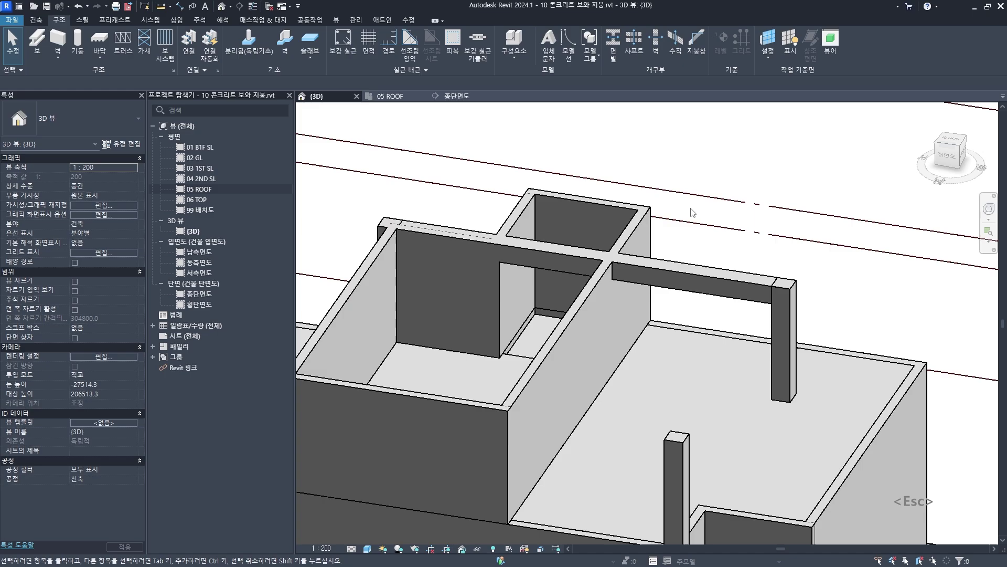
Open the 횡단면도 section and compare the sloped roof outline with a horizontal beam at the ROOF level
double_click(203, 297)
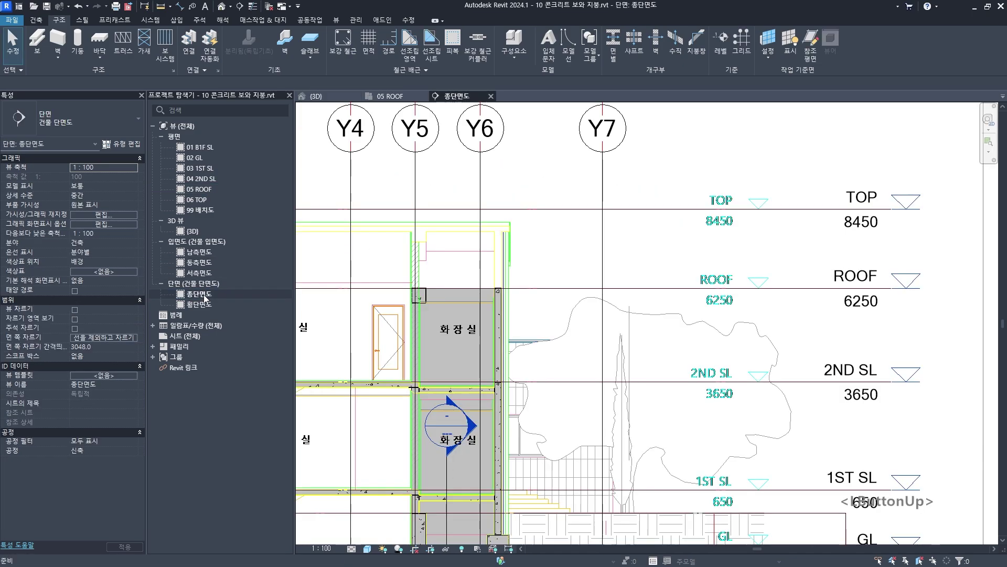
double_click(200, 303)
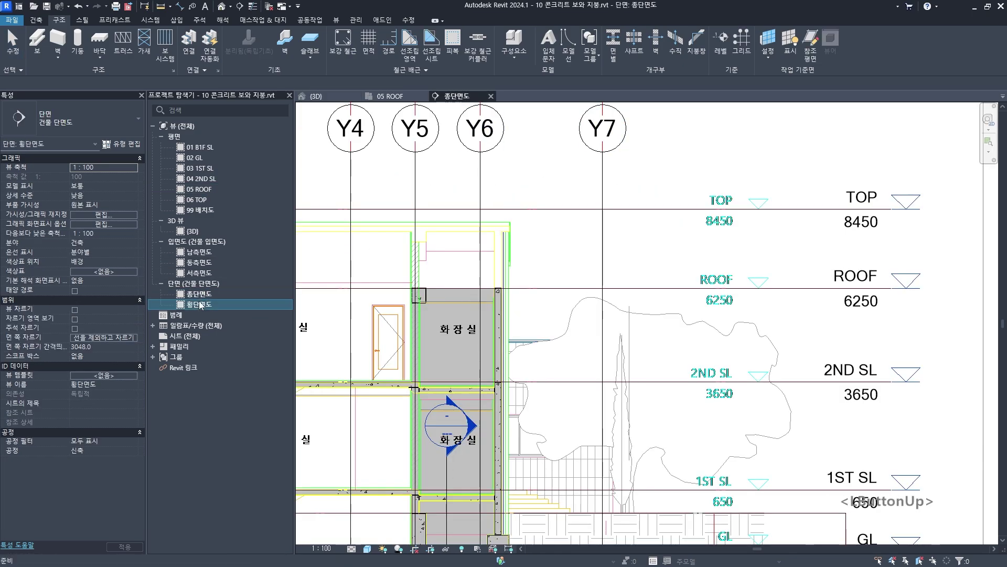
scroll(571, 257, "down", 2)
scroll(571, 257, "up", 5)
scroll(571, 257, "up", 2)
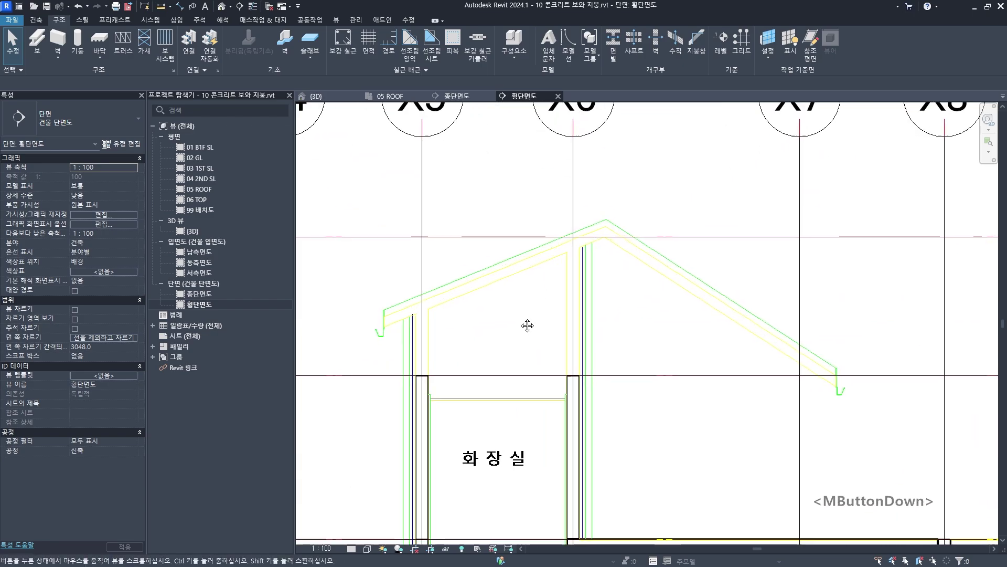
middle_click_drag(526, 323, 524, 311)
mouse_move(383, 310)
left_mouse_down()
mouse_move(583, 221)
mouse_move(681, 262)
mouse_move(855, 361)
left_mouse_up()
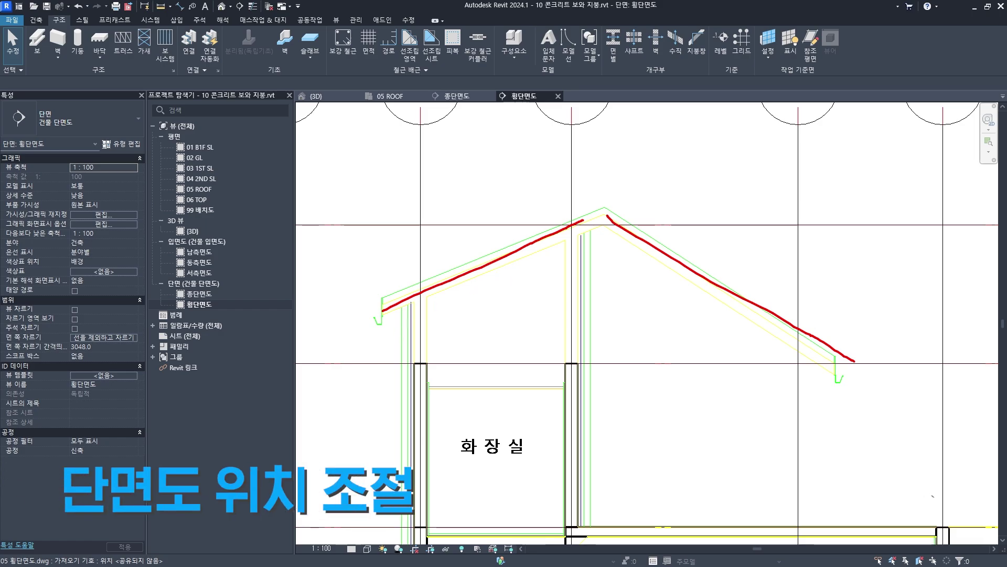
mouse_move(390, 360)
left_mouse_down("ctrl")
mouse_move(479, 375)
mouse_move(830, 383)
left_mouse_up("ctrl")
left_click_drag(749, 345, 686, 394)
left_click_drag(699, 336, 743, 405)
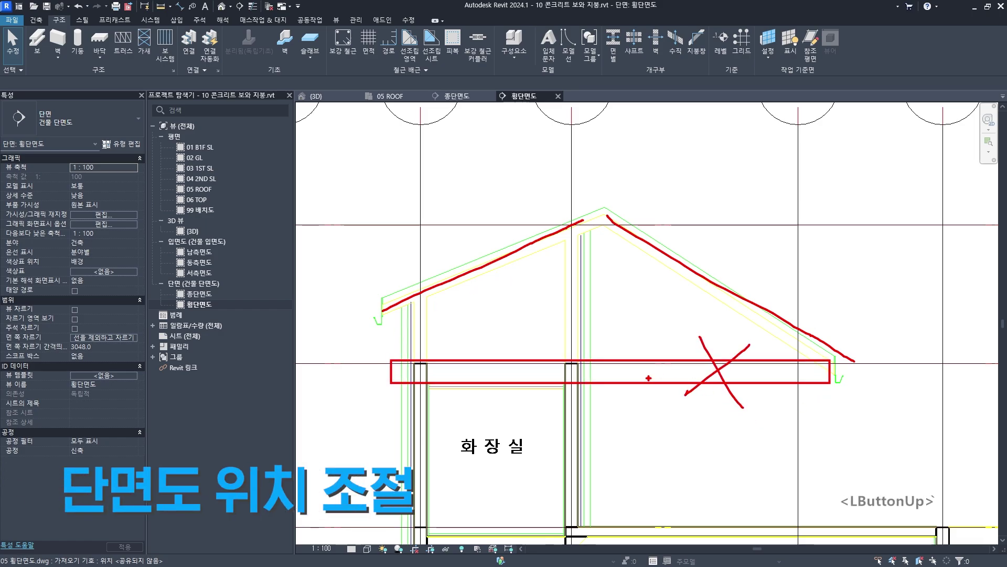
key("Escape")
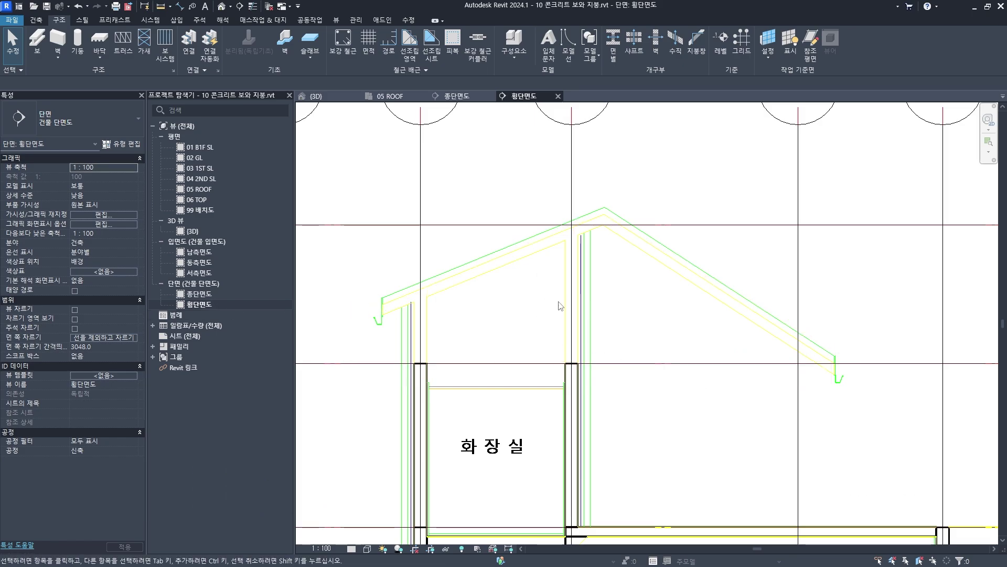
Return to the 05 ROOF plan and check the 횡단면도 section line's position and viewing direction relative to the beam along grid Y5
left_click(206, 171)
double_click(207, 170)
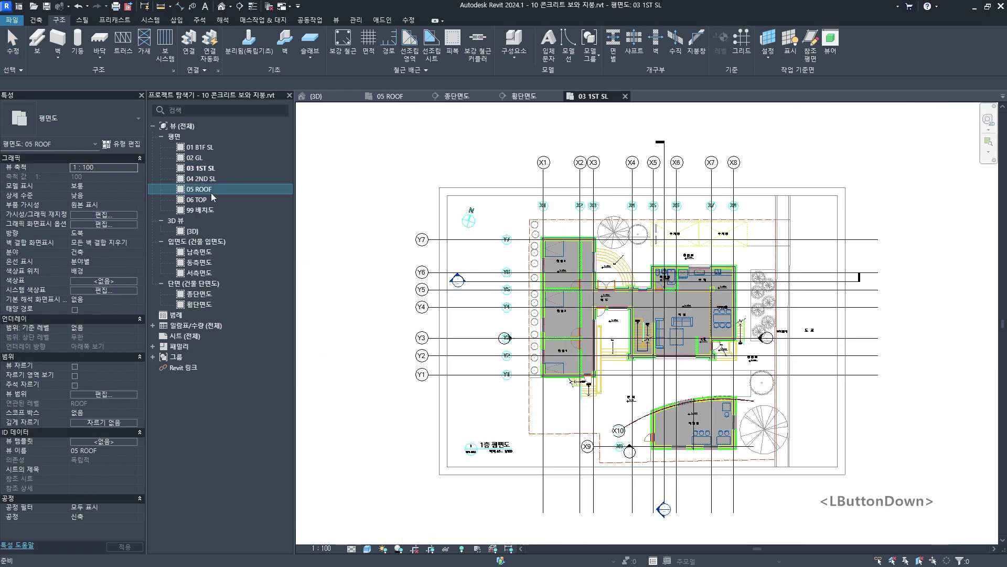
double_click(211, 190)
scroll(501, 305, "down", 3)
middle_click_drag(501, 306, 550, 307)
scroll(531, 310, "up", 2)
middle_click_drag(597, 274, 577, 268)
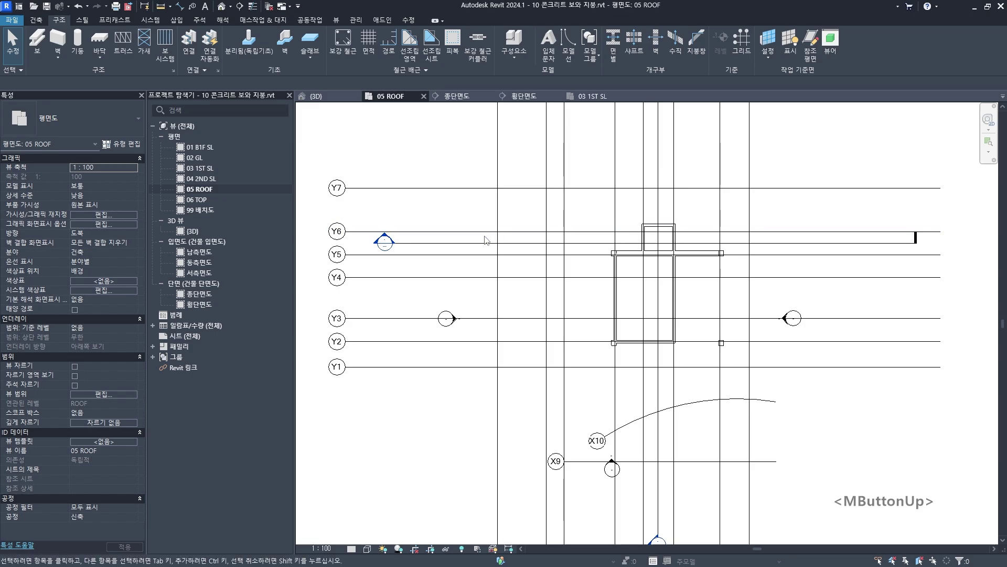
left_click(471, 247)
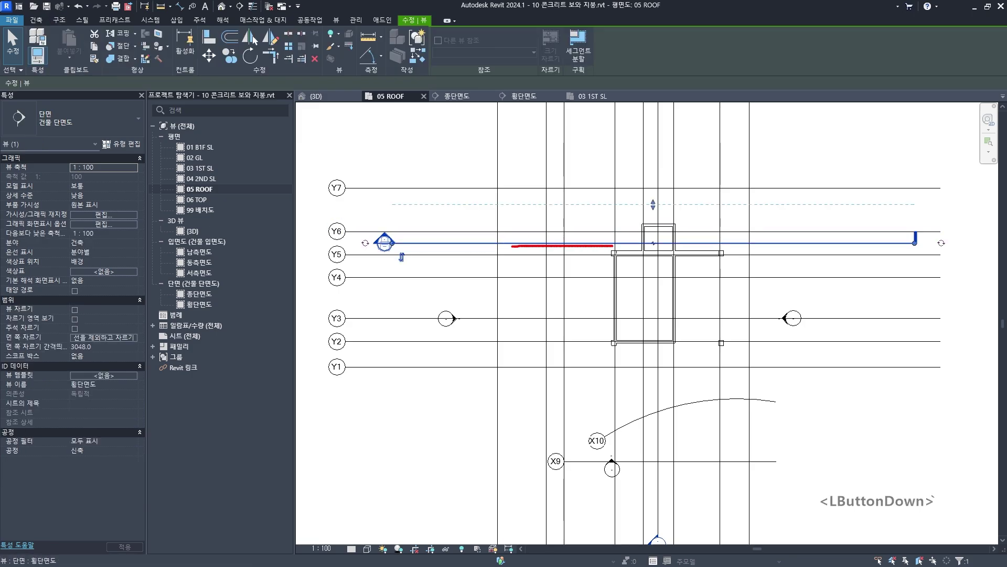
left_click_drag(737, 243, 814, 242)
mouse_move(667, 244)
left_mouse_down()
mouse_move(665, 210)
mouse_move(656, 217)
mouse_move(689, 228)
left_mouse_up()
left_click_drag(620, 255, 615, 253)
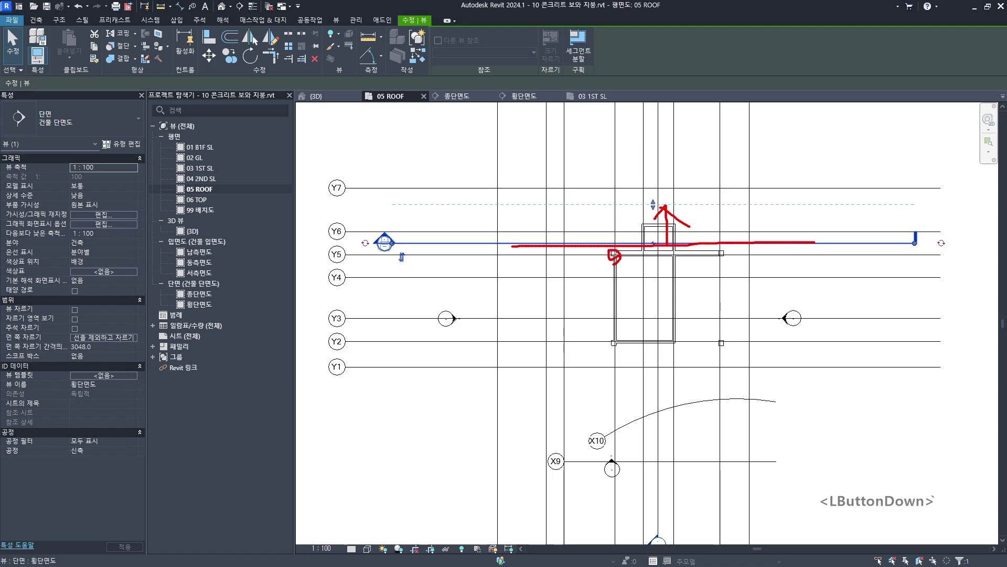
left_click_drag(721, 251, 722, 252)
key("Escape")
Move the 횡단면도 section line to between grids Y5 and Y4 so it looks toward the Y5 beam
left_click(526, 243)
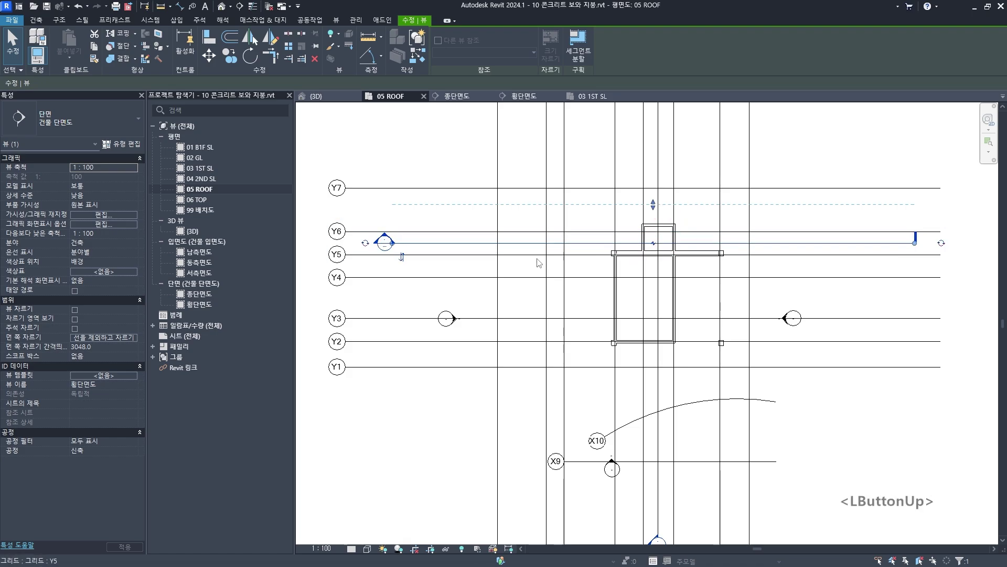
left_click_drag(527, 243, 528, 265)
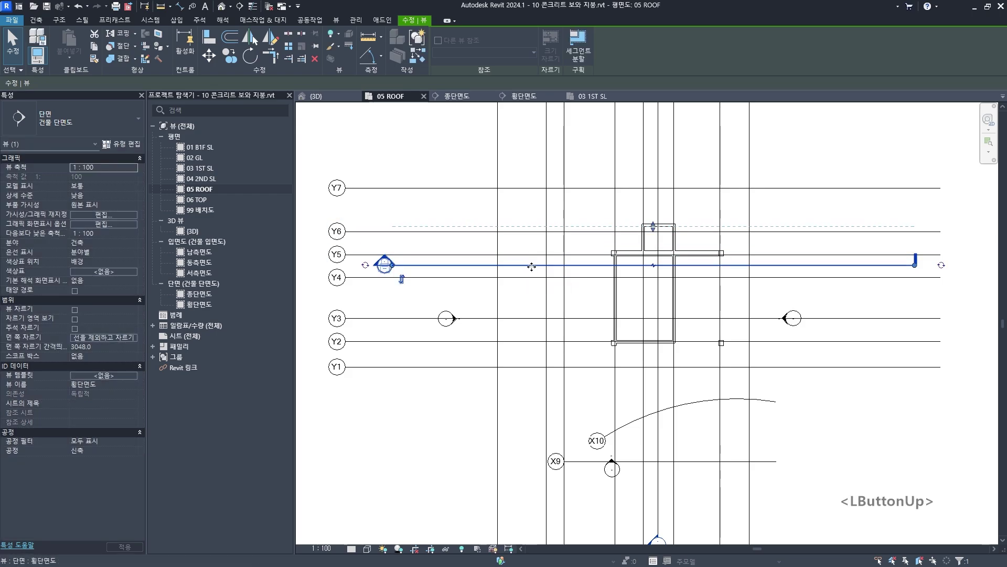
left_click_drag(614, 252, 724, 252)
key("Escape")
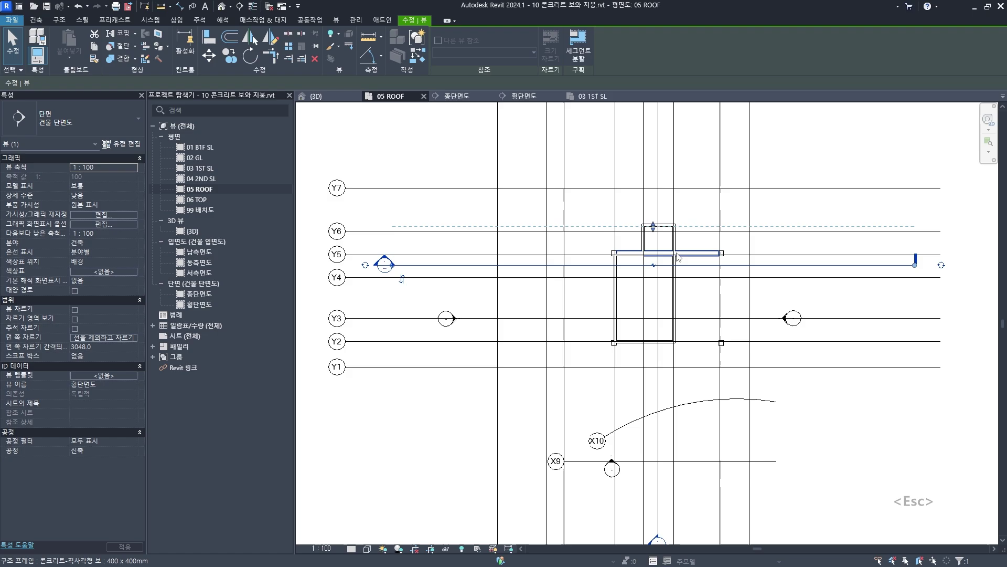
left_click(416, 241)
Open the relocated 횡단면도 section, select the 400 x 400mm beam at the ROOF level, and compare it with both roof slopes
double_click(384, 264)
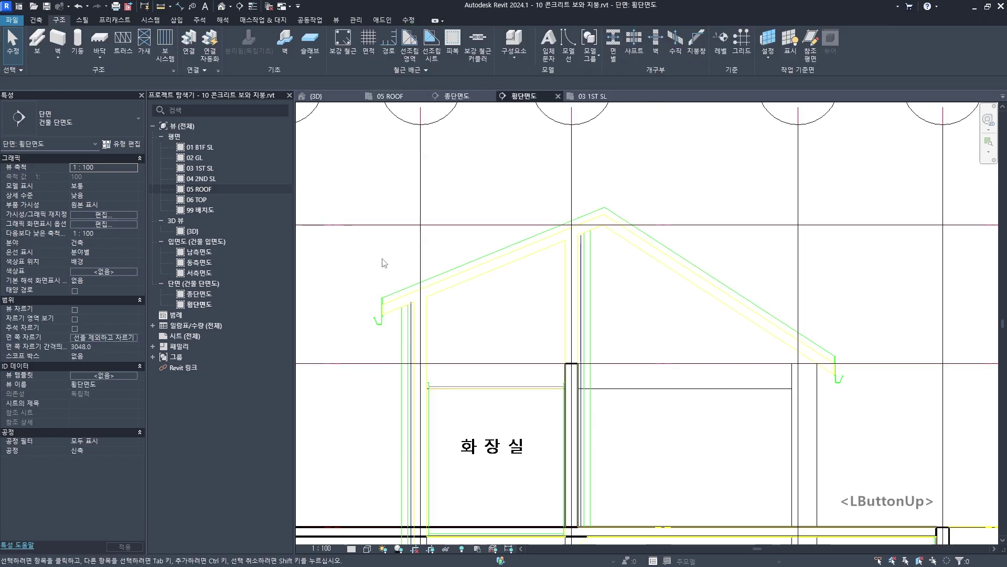
left_click(612, 379)
scroll(612, 378, "down", 2)
middle_click_drag(612, 379, 612, 300)
scroll(672, 305, "up", 2)
mouse_move(367, 323)
left_mouse_down()
mouse_move(643, 214)
mouse_move(834, 308)
left_mouse_up()
left_click_drag(759, 219, 782, 213)
left_click_drag(576, 204, 597, 192)
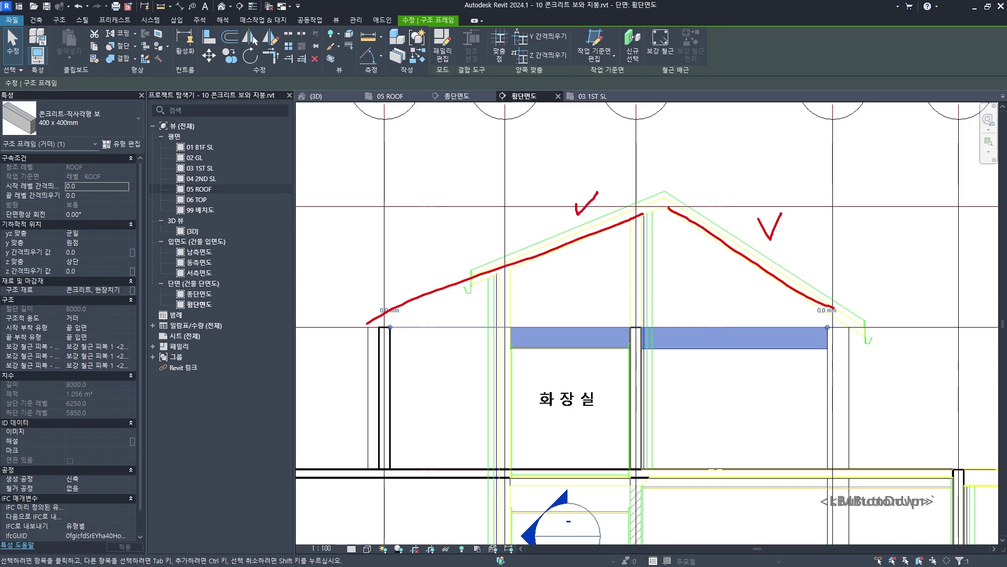
left_click_drag(391, 327, 642, 333)
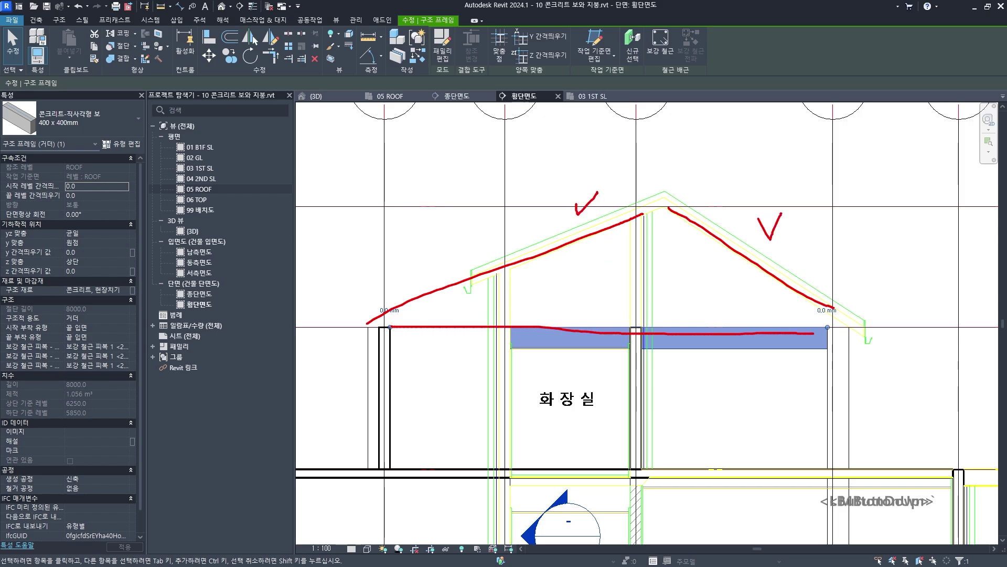
left_click_drag(813, 332, 827, 333)
key("Escape")
middle_click_drag(711, 319, 677, 310)
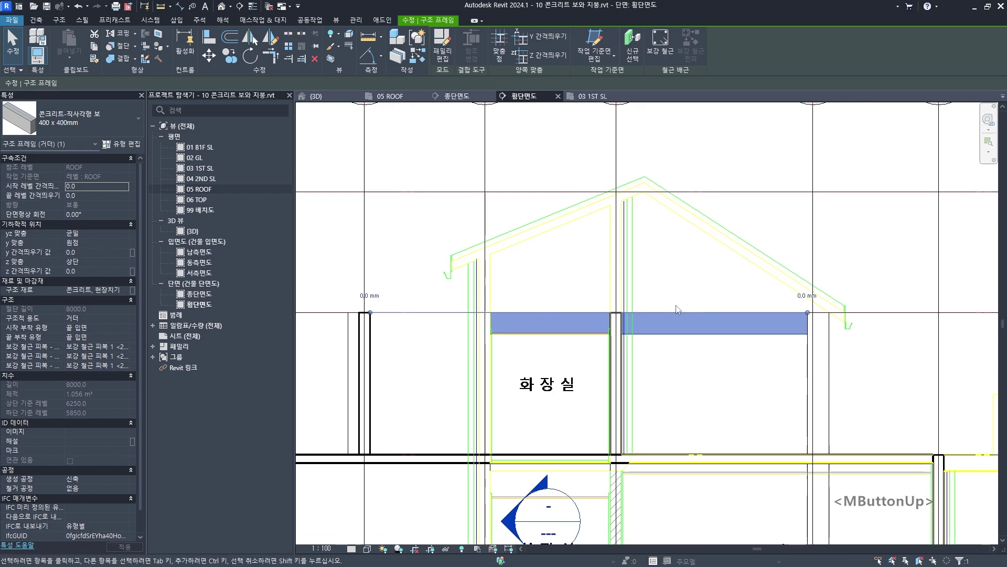
Split the horizontal 400 x 400mm beam at the ROOF level at a point about 2800 mm from its end at grid X7
scroll(676, 310, "up", 1)
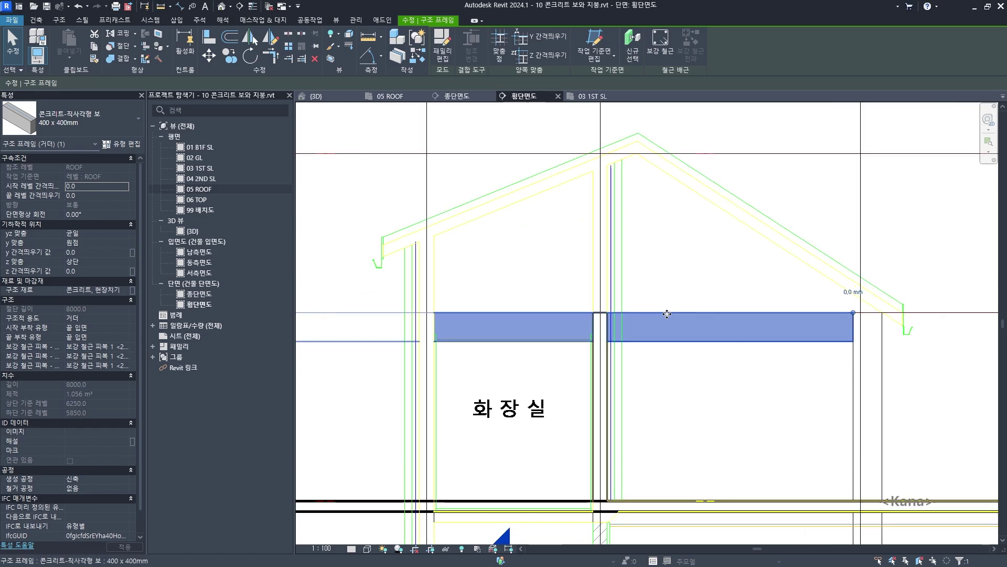
key("s")
key("l")
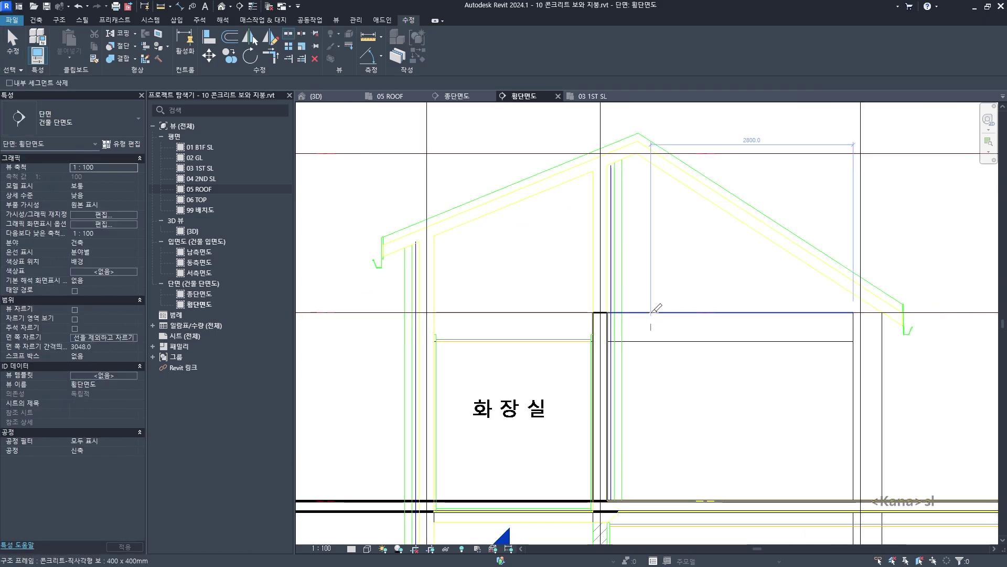
left_click(656, 308)
middle_click(668, 347)
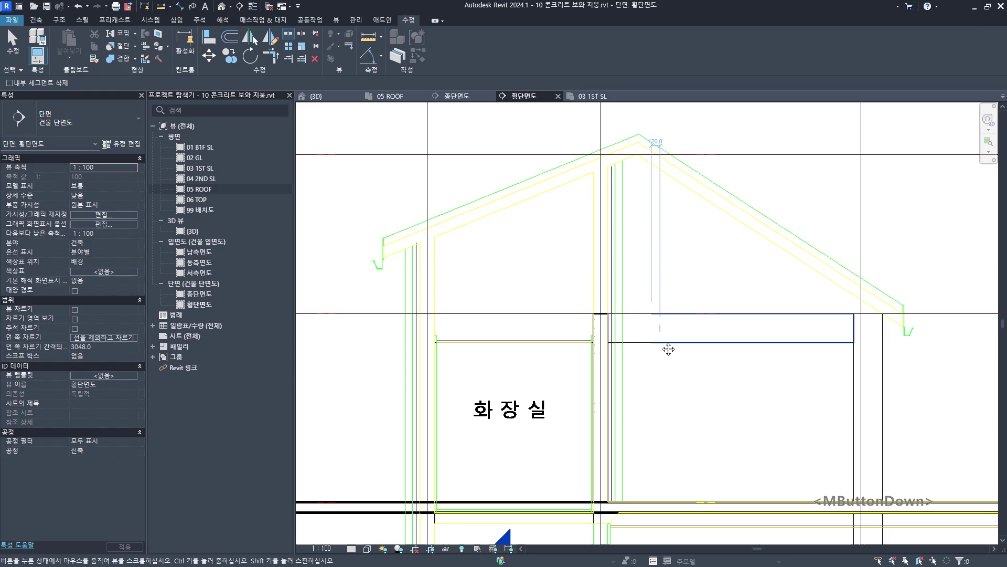
key("Escape")
Shorten the beam piece starting at grid X4 so its other end stops about 760 mm before grid X6, leaving a gap between both pieces
left_click(665, 333)
left_click(641, 330)
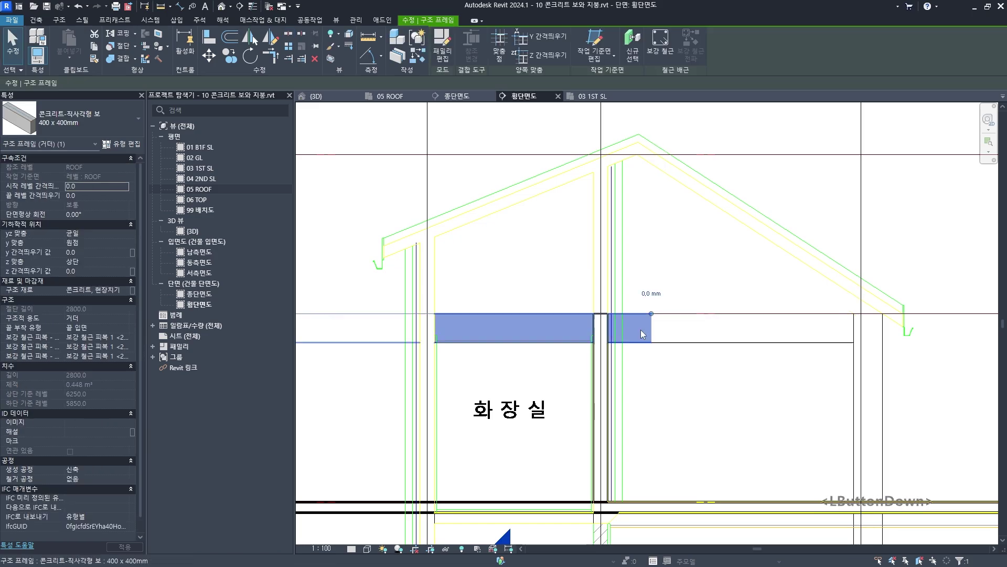
middle_click_drag(641, 331, 786, 327)
left_click_drag(795, 321, 690, 321)
middle_click_drag(661, 281, 620, 283)
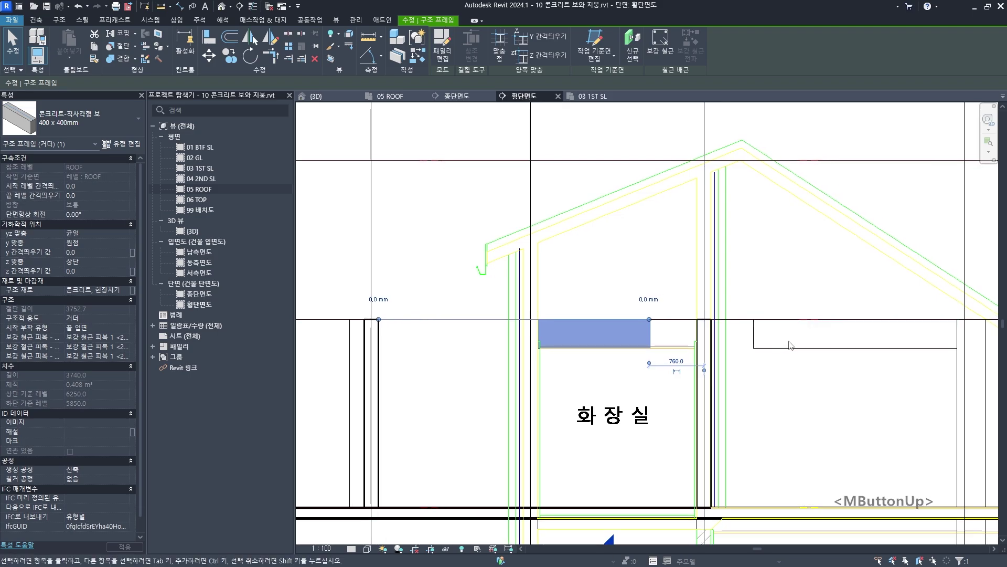
left_click(641, 333)
left_click(765, 328)
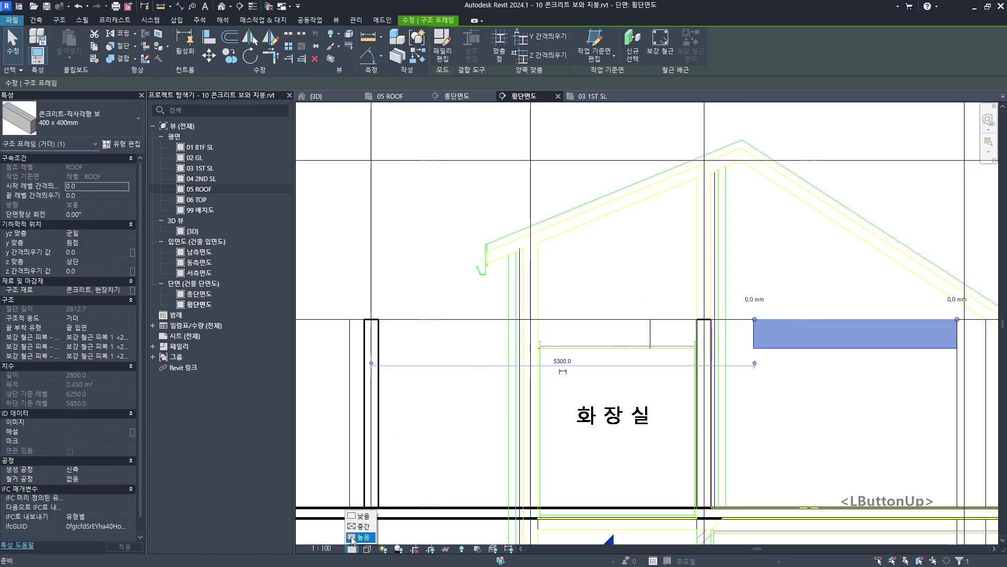
Set the 횡단면도 section's detail level to 중간 and its visual style to 음영처리
key("Escape")
left_click(367, 548)
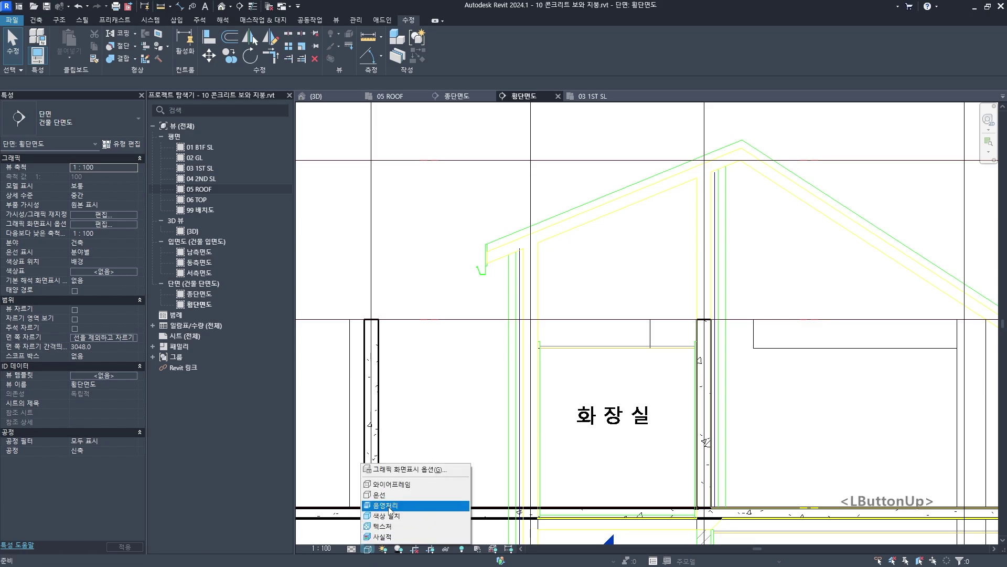
left_click(377, 505)
scroll(628, 347, "down", 2)
middle_click_drag(686, 357, 629, 347)
Select the beam piece on the X4 side and examine the level offsets at its two ends in relation to the roof slope
left_click(545, 326)
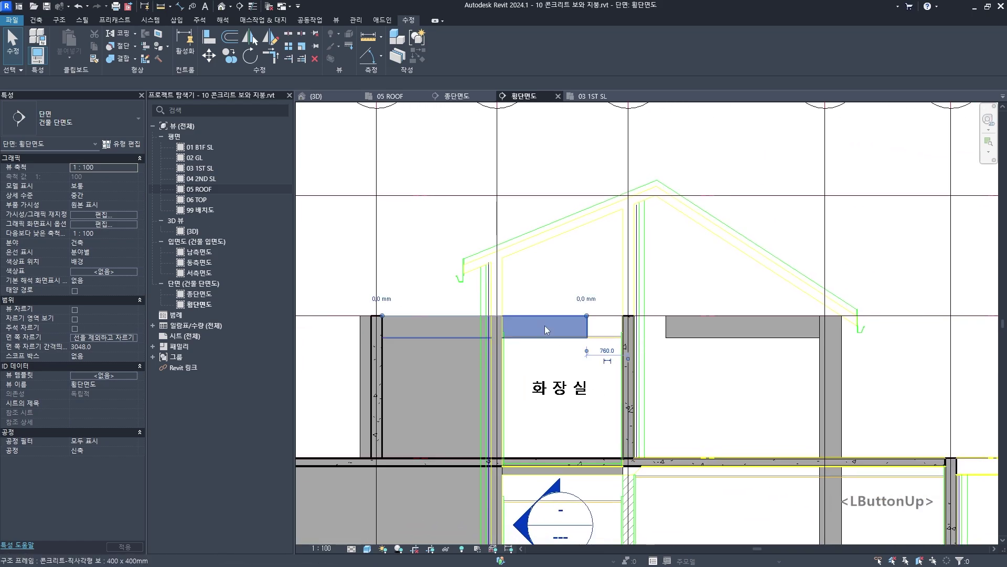
scroll(558, 267, "up", 1)
middle_click_drag(554, 267, 627, 273)
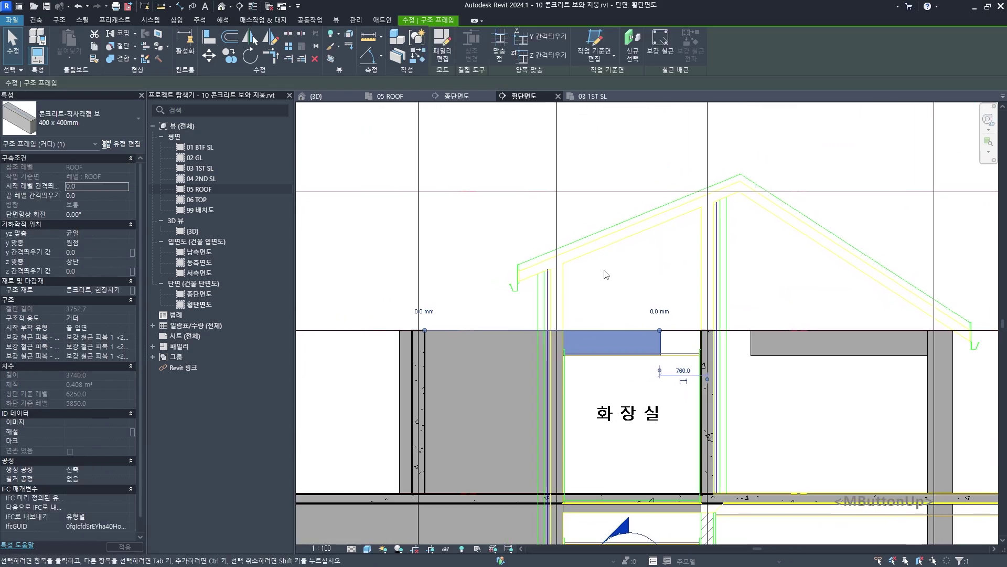
left_click(420, 312, "ctrl")
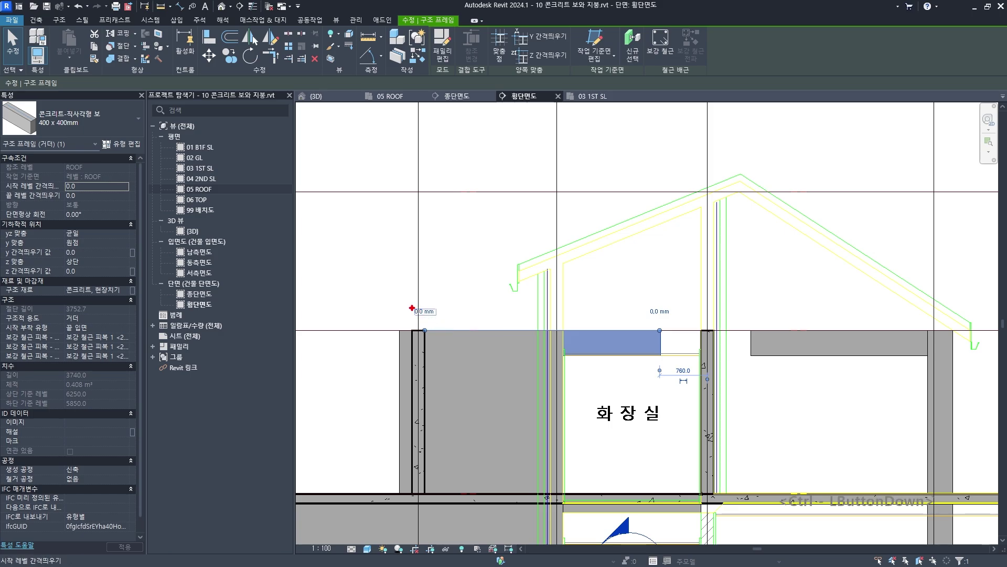
left_click(657, 309, "ctrl")
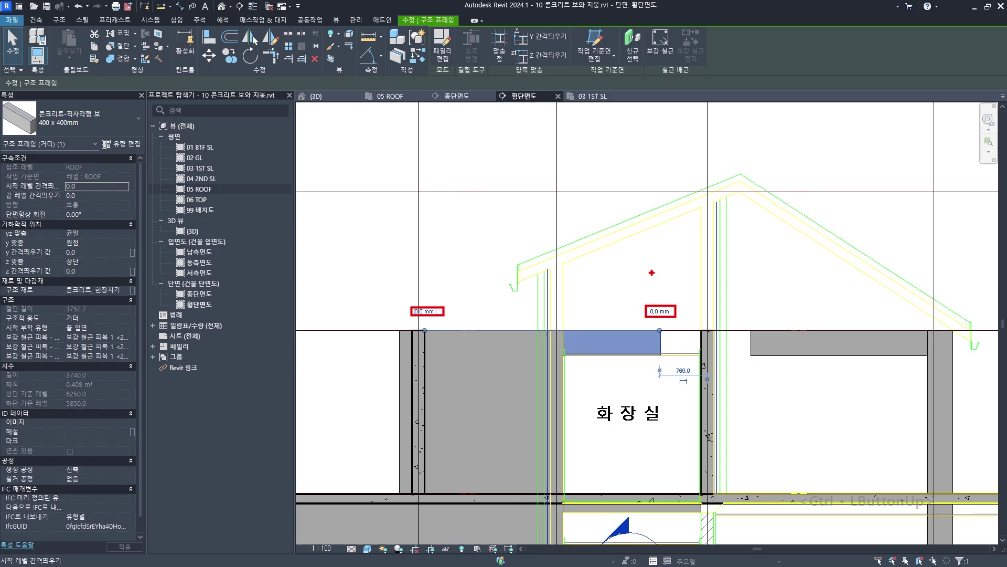
mouse_move(652, 276)
left_mouse_down()
mouse_move(653, 303)
mouse_move(664, 288)
left_mouse_up()
mouse_move(424, 276)
left_mouse_down()
mouse_move(420, 303)
mouse_move(437, 290)
left_mouse_up()
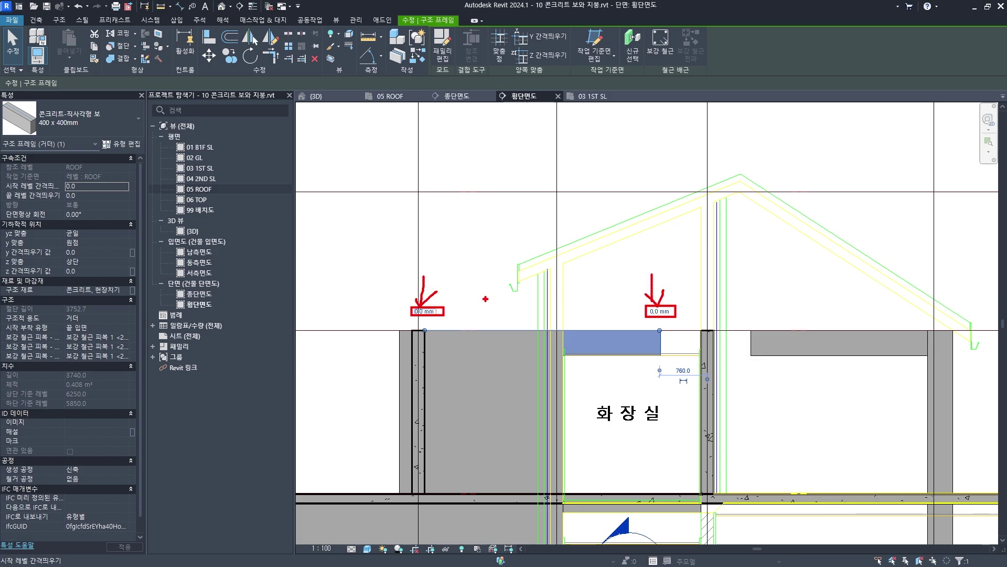
left_click_drag(394, 330, 626, 331)
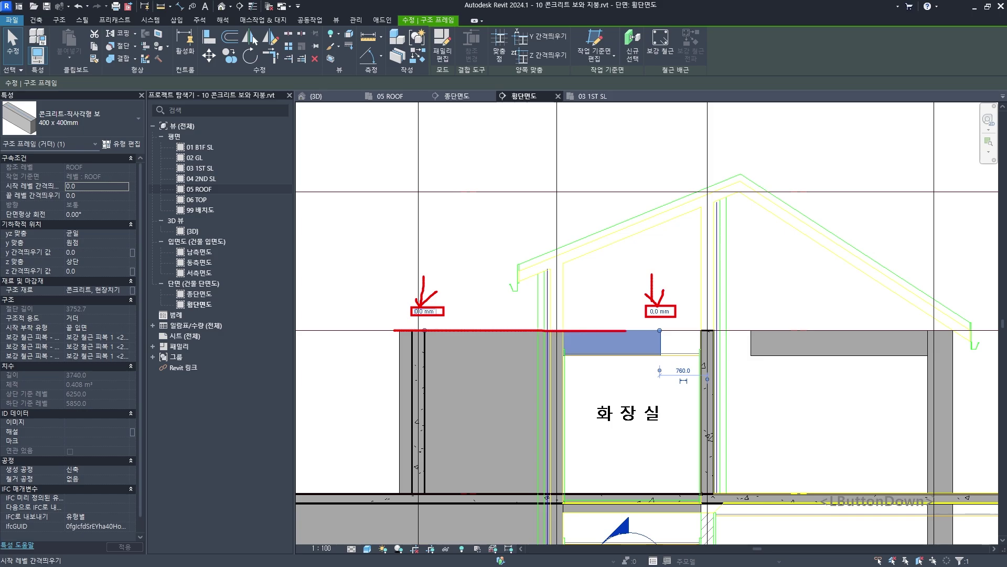
left_click_drag(688, 331, 688, 330)
left_click_drag(218, 271, 633, 113)
mouse_move(215, 317)
left_mouse_down()
mouse_move(296, 265)
mouse_move(633, 166)
mouse_move(635, 110)
left_mouse_up()
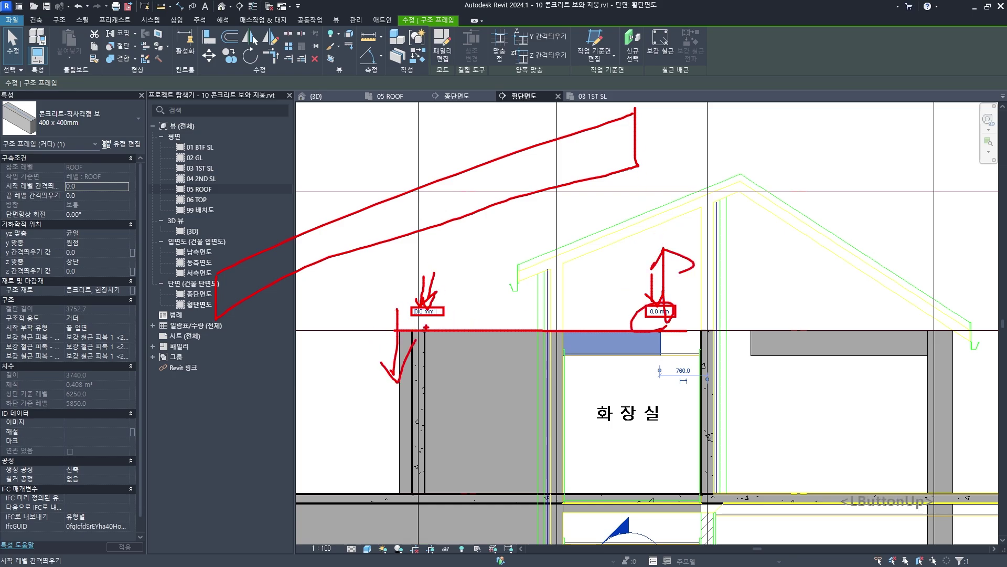
key("Escape")
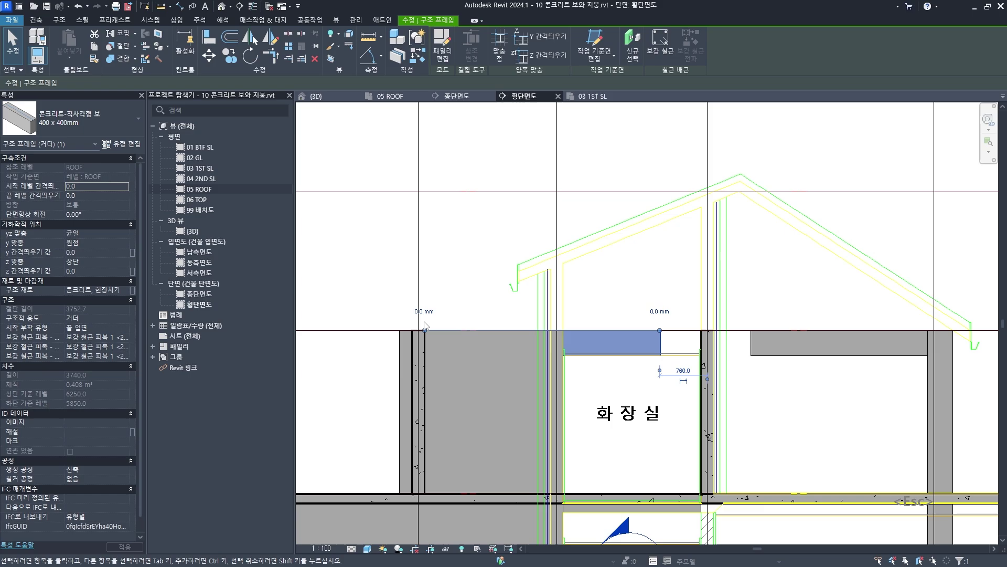
Set the end level offset of the X4-side beam piece to 2000 mm so it slopes up toward the ridge
left_click(657, 312)
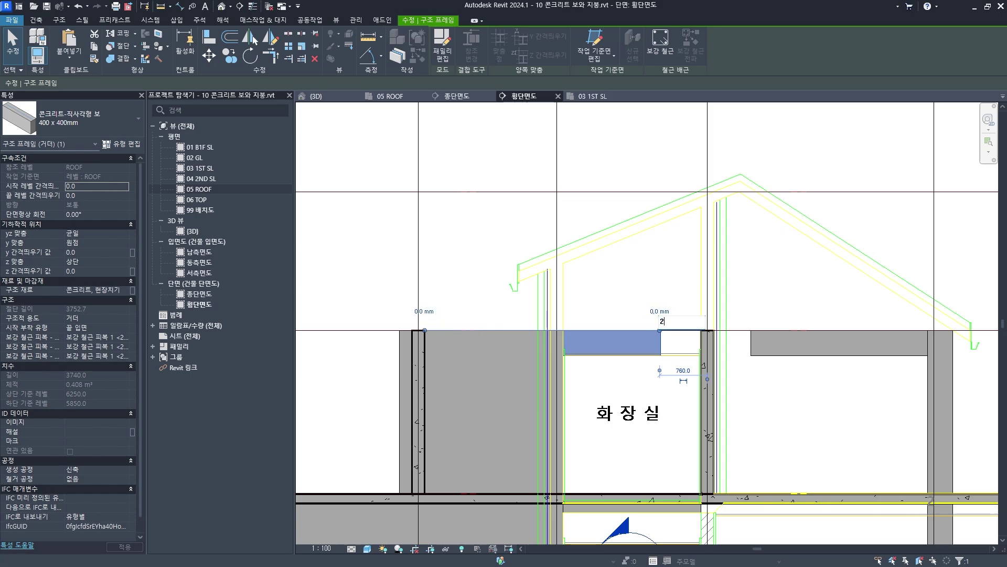
key("Return")
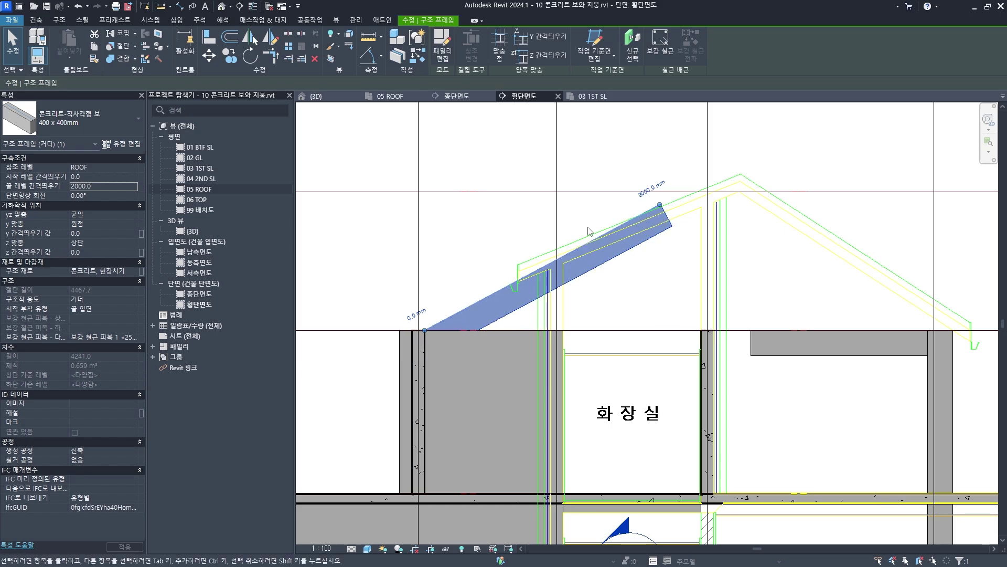
scroll(588, 231, "down", 3)
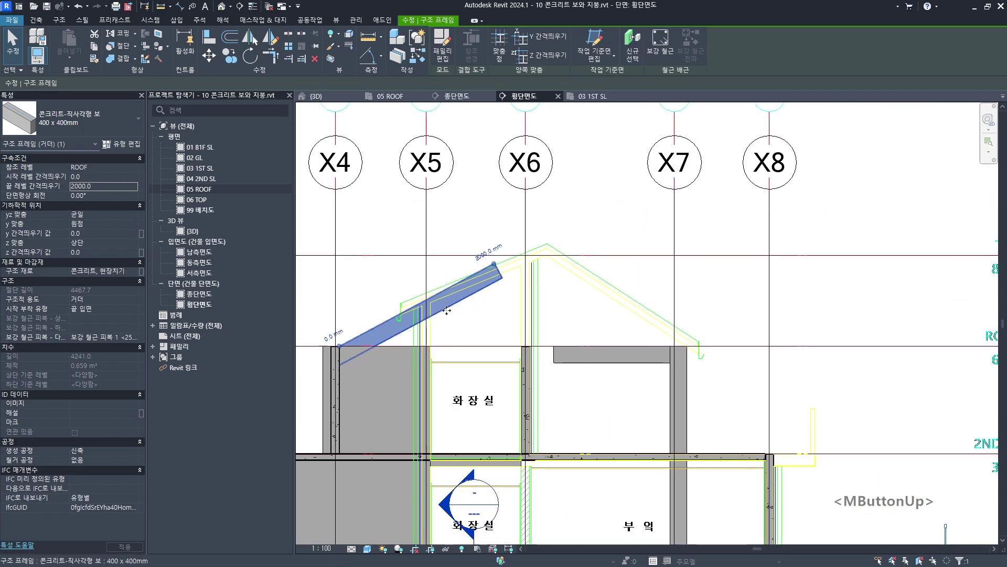
key("Escape")
Compare the X4-side sloped beam's angle with the underside line of the roof in the imported section drawing
scroll(521, 274, "up", 3)
left_click_drag(681, 199, 503, 277)
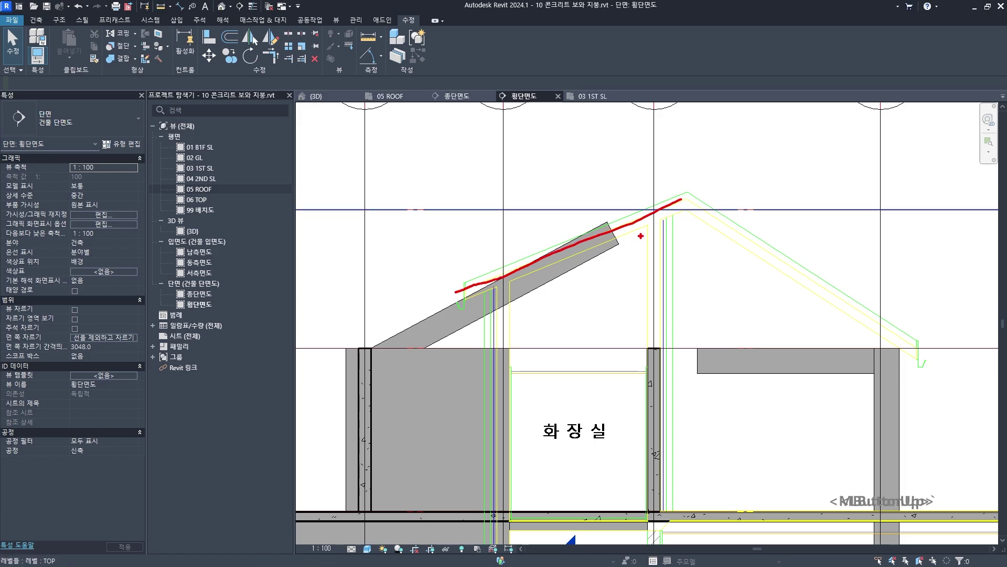
key("Escape")
scroll(619, 233, "up", 2)
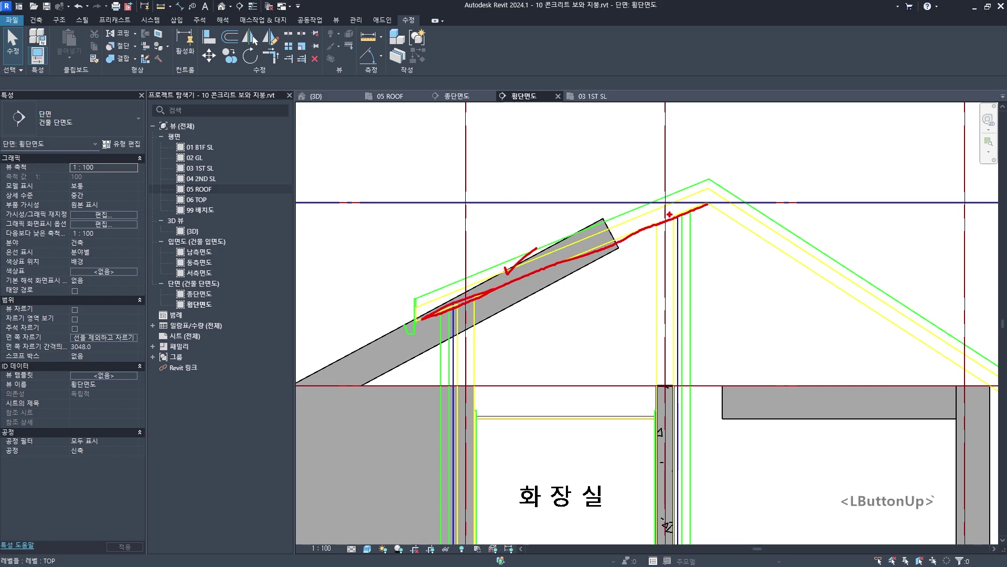
left_click_drag(705, 204, 638, 231)
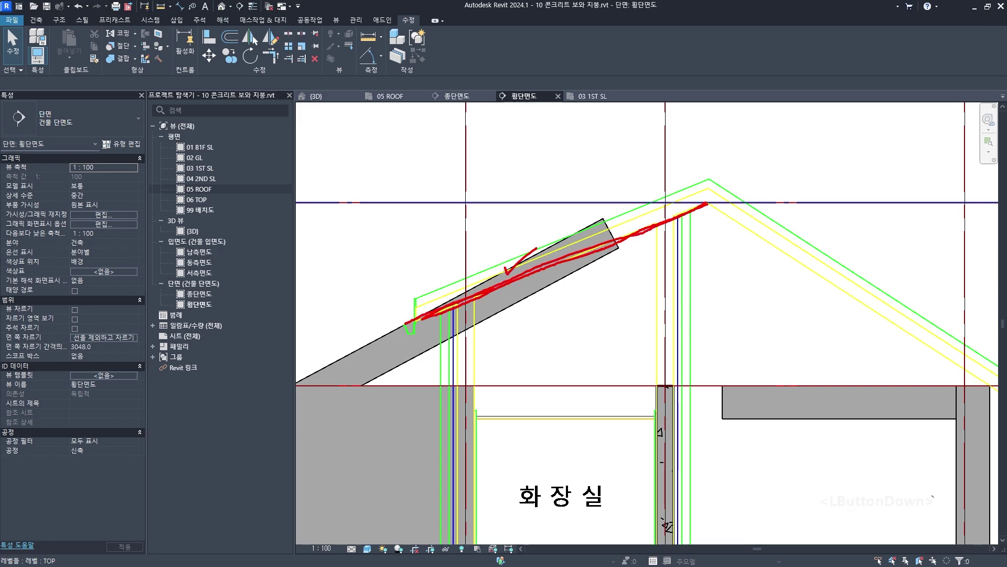
left_click_drag(706, 204, 694, 231)
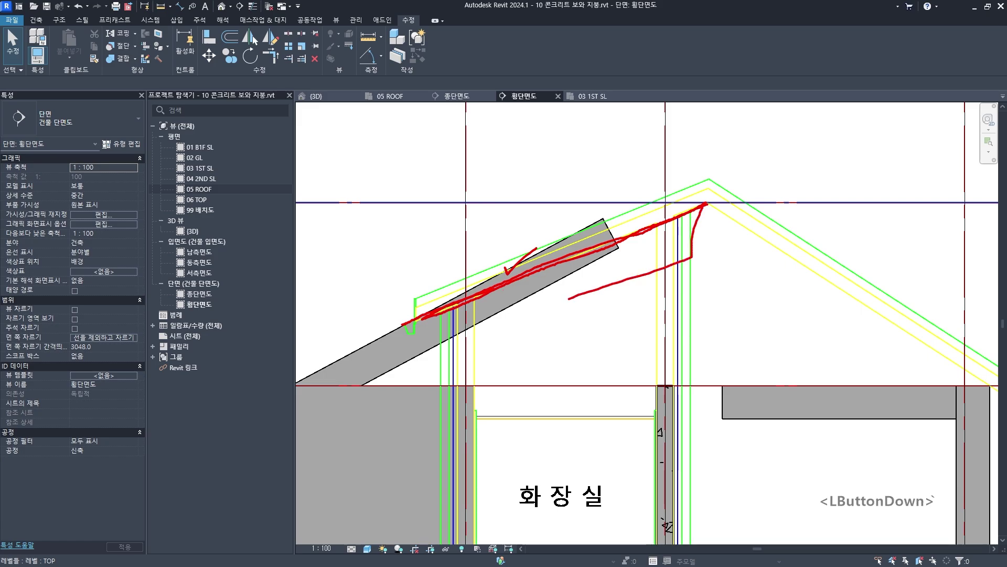
key("Escape")
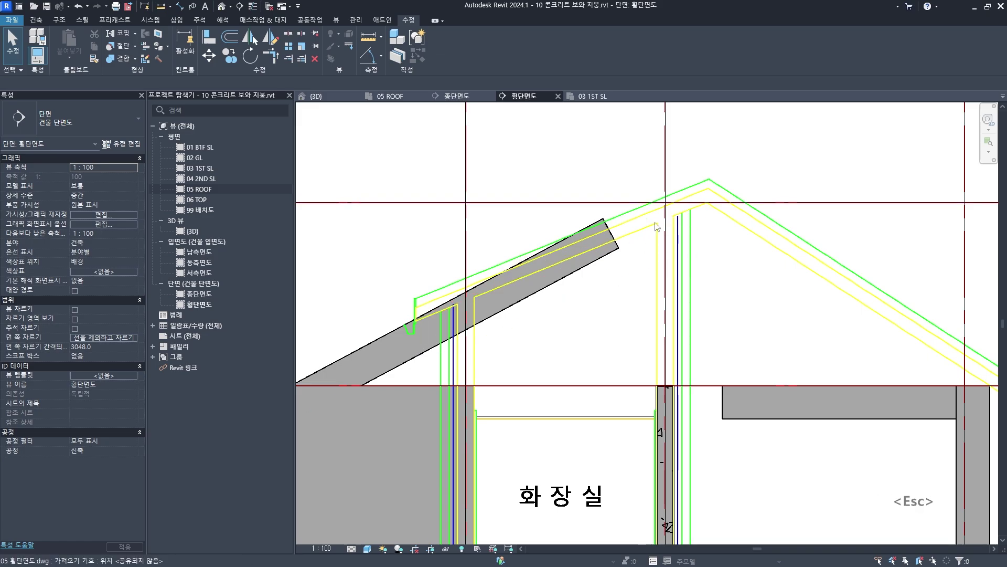
Align the top face of the X4-side sloped beam with the underside line of the adjacent roof slope
scroll(555, 294, "down", 2)
middle_click_drag(553, 297, 734, 204)
key("a")
scroll(626, 279, "up", 2)
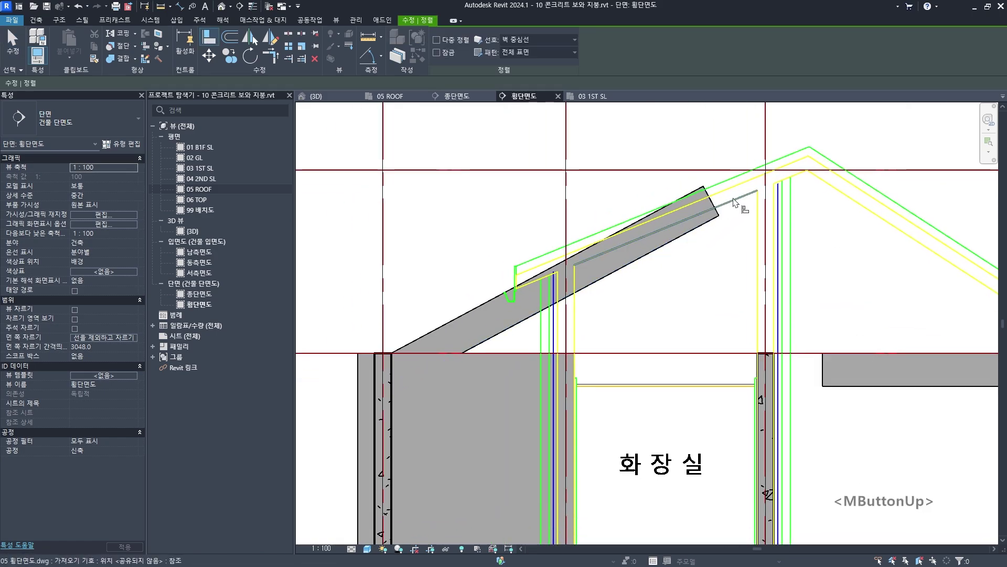
left_click(722, 208)
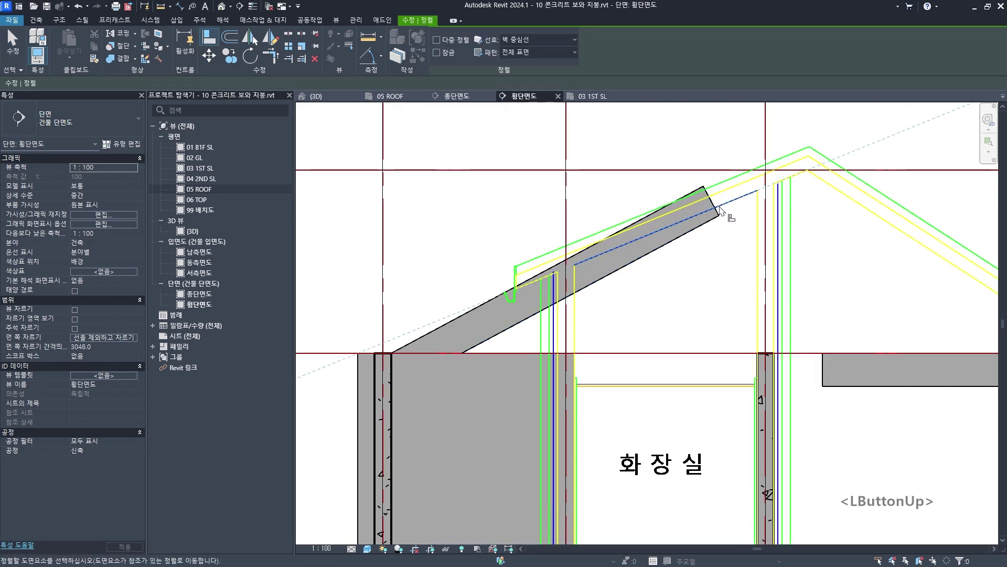
left_click(466, 314)
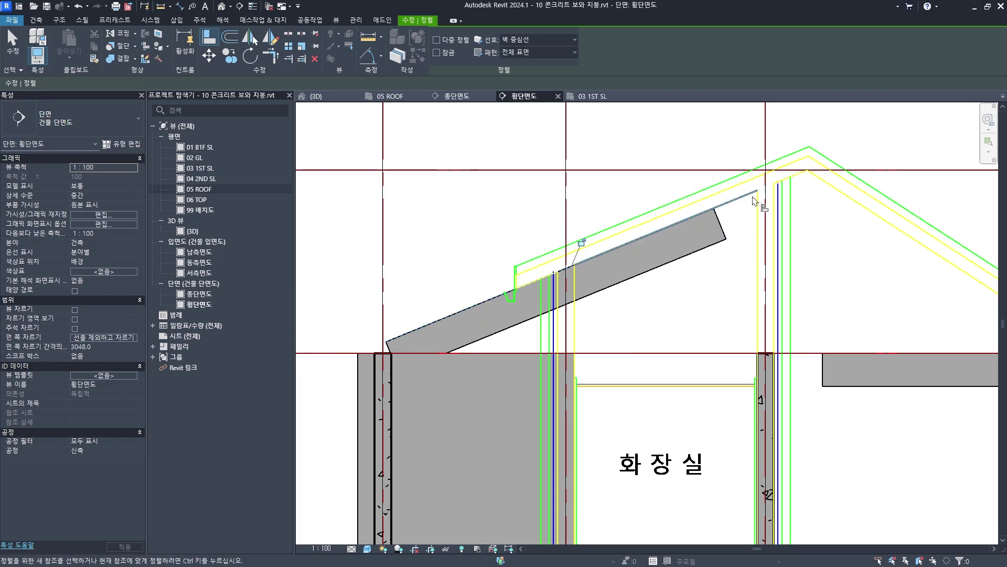
key("Escape")
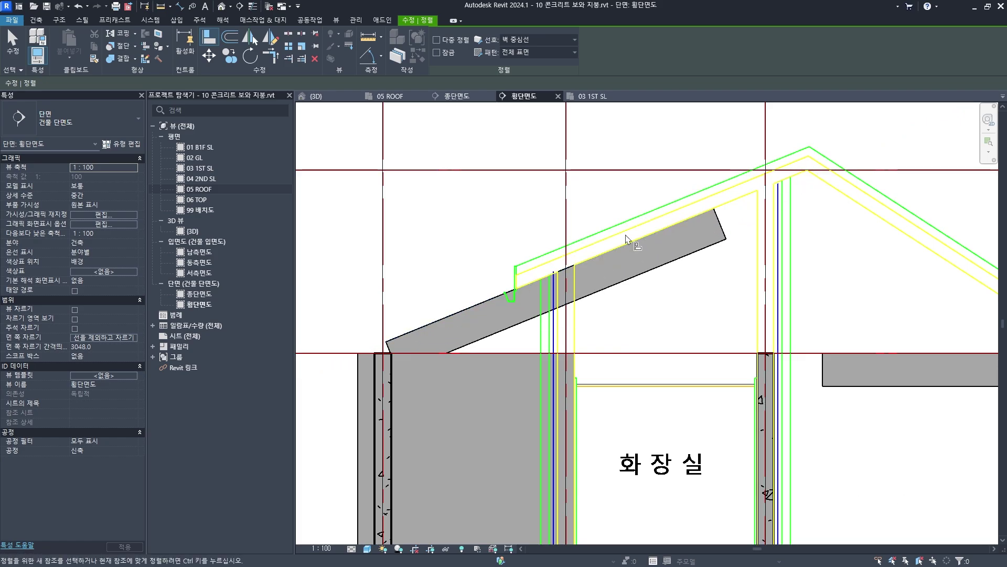
Try to align the still horizontal X7-side beam piece directly with the underside line of the opposite roof slope
scroll(474, 312, "down", 2)
middle_click_drag(474, 314, 478, 322)
scroll(776, 300, "down", 2)
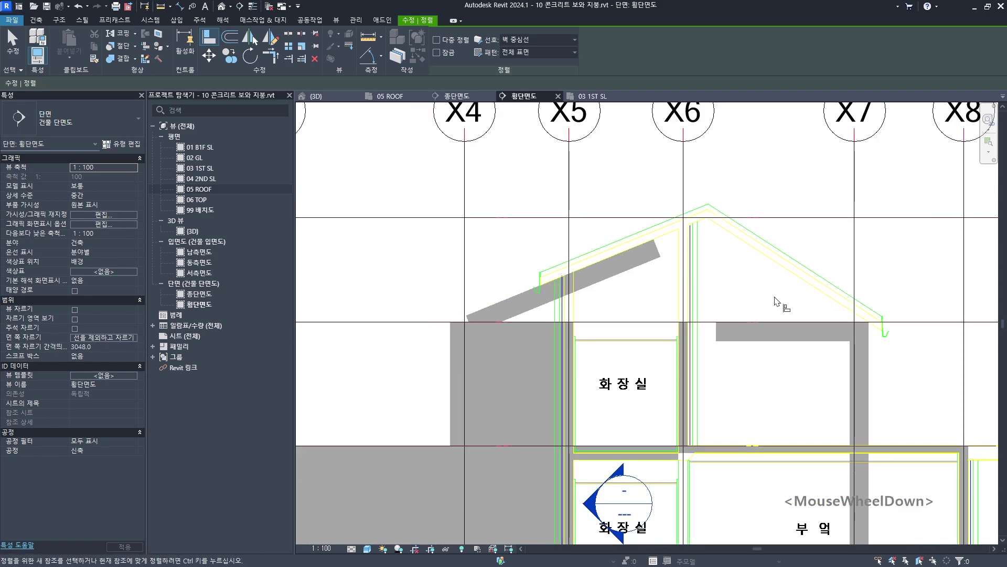
middle_click_drag(776, 299, 682, 306)
scroll(706, 283, "up", 2)
scroll(706, 283, "up", 1)
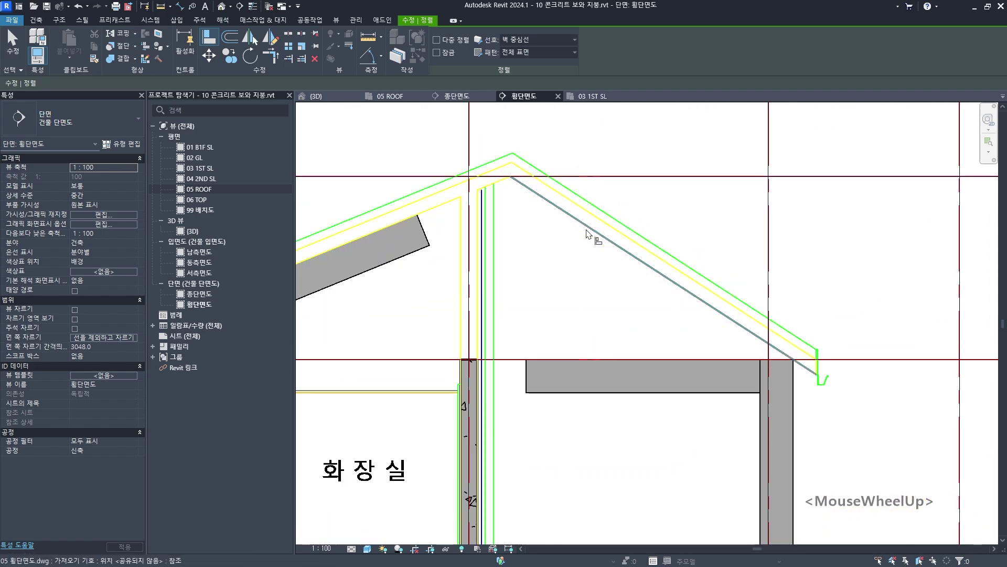
scroll(603, 236, "up", 1)
left_click(609, 243)
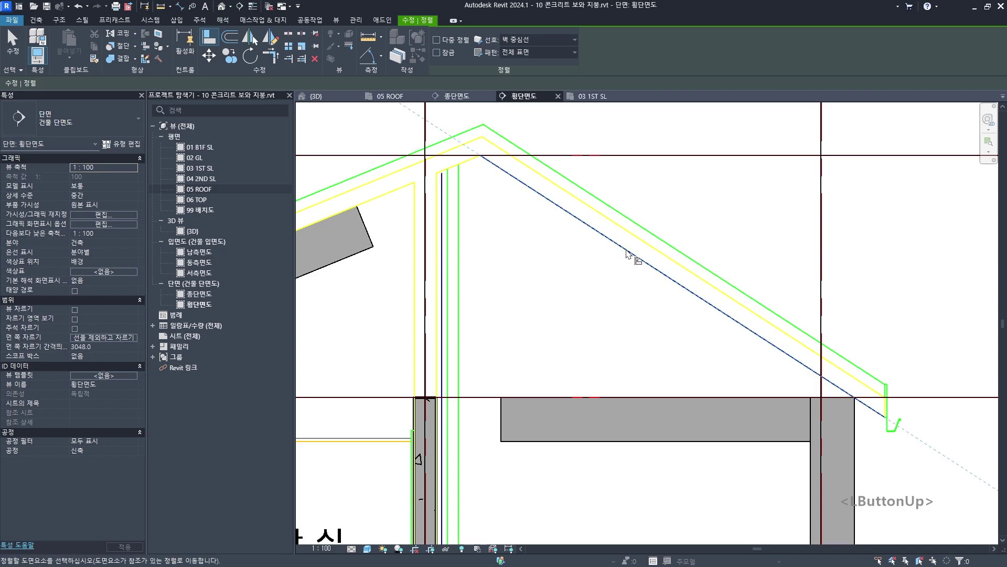
left_click(635, 398)
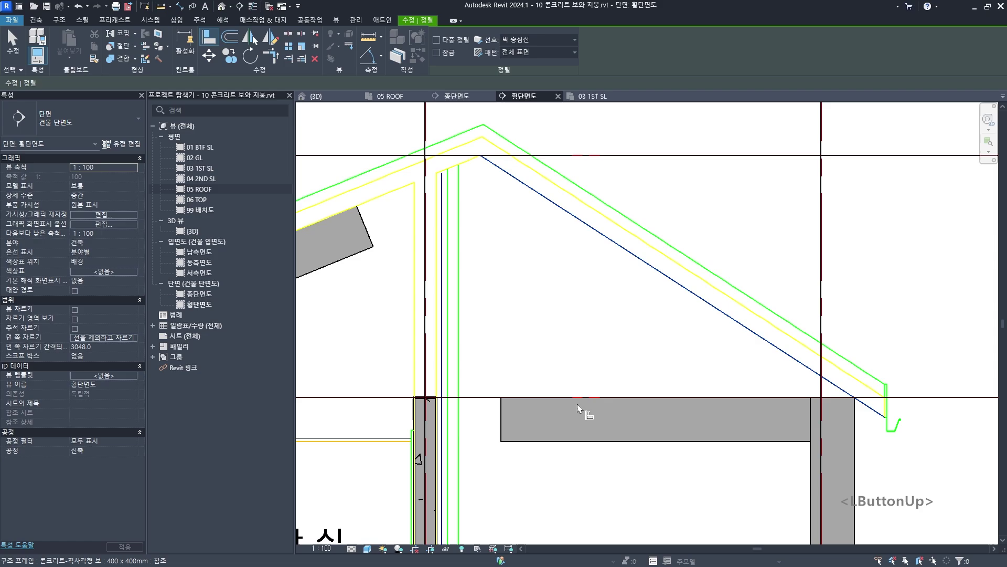
left_click(636, 259)
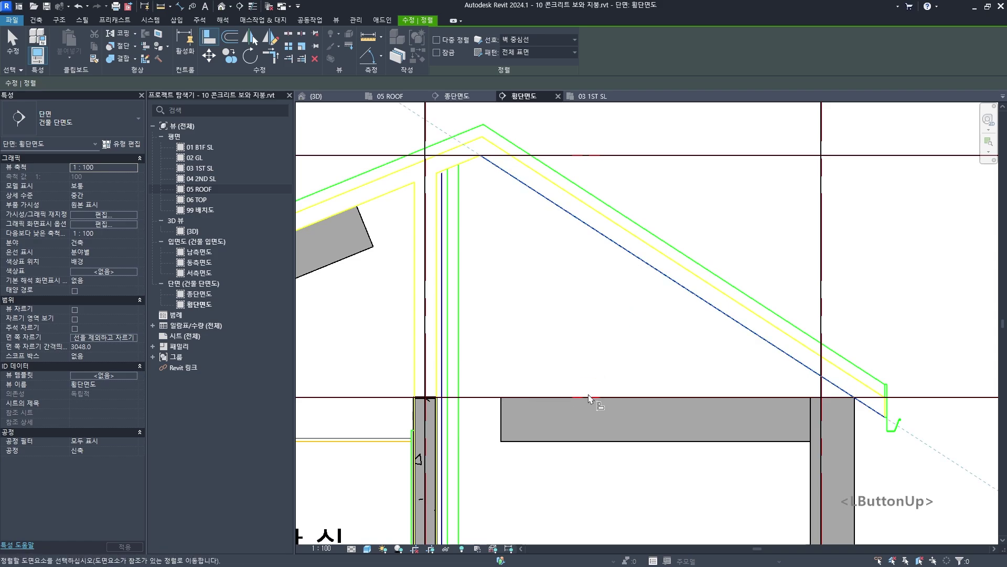
key("Escape")
key("Escape")
Set the start level offset of the X7-side beam piece to 2000 mm so it rises toward the ridge
scroll(580, 349, "down", 2)
left_click(557, 394)
scroll(540, 362, "up", 1)
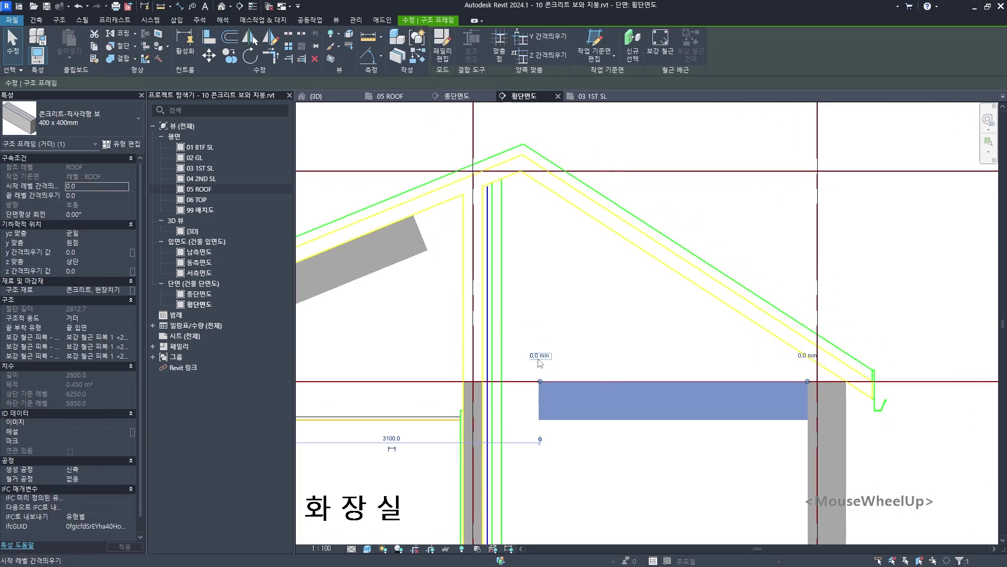
left_click(540, 355)
type("2000")
key("Return")
middle_click_drag(615, 283, 612, 301)
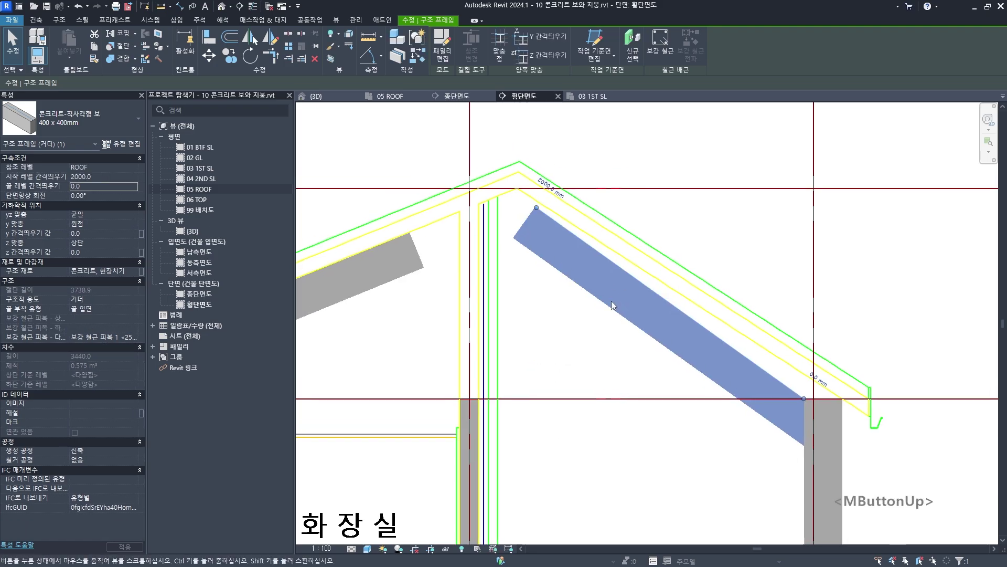
Align the top face of the X7-side sloped beam with the underside line of the adjacent roof slope
scroll(612, 301, "up", 1)
key("Escape")
key("a")
key("l")
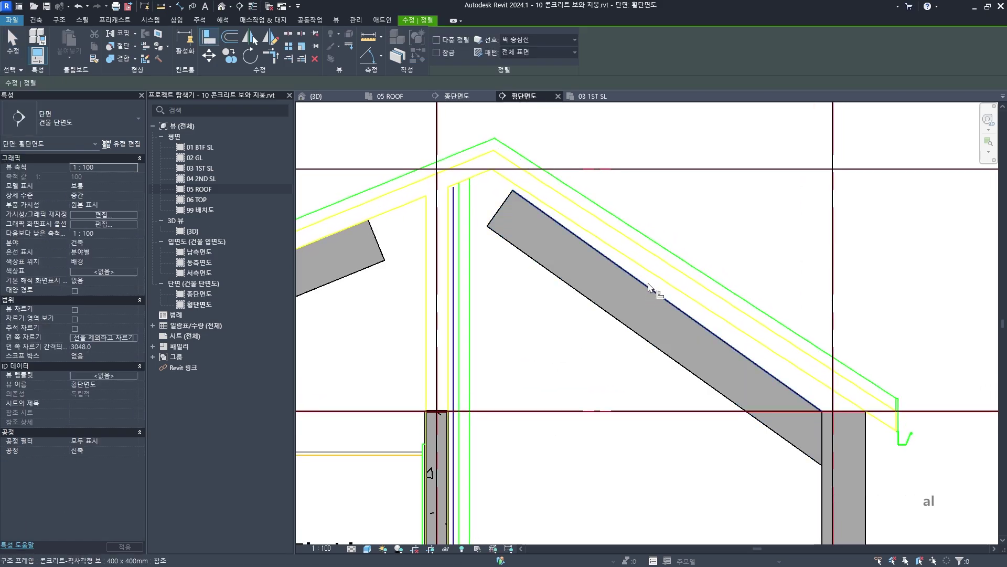
left_click(649, 250)
left_click(651, 288)
scroll(666, 297, "down", 2)
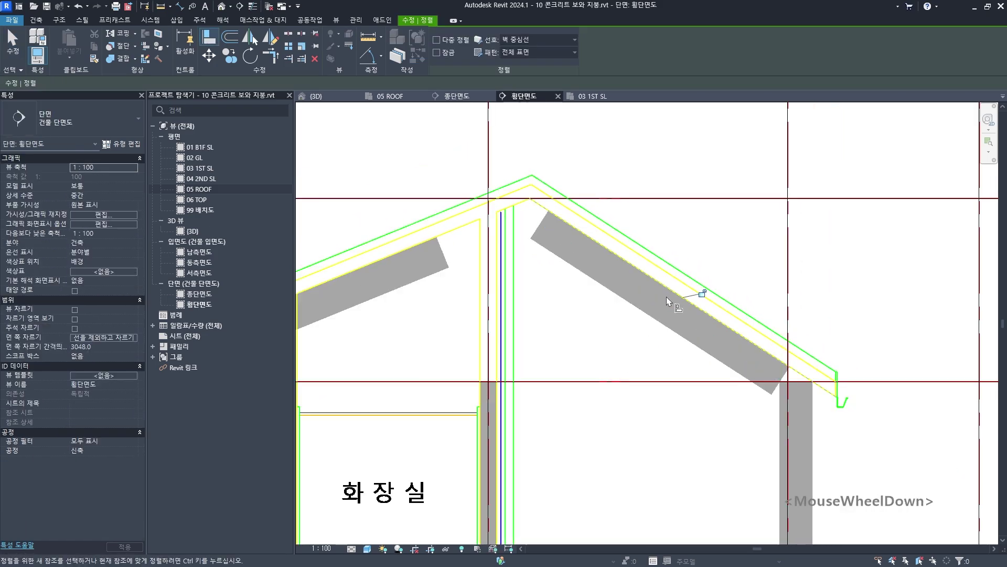
key("Escape")
scroll(640, 302, "down", 2)
middle_click_drag(545, 267, 627, 290)
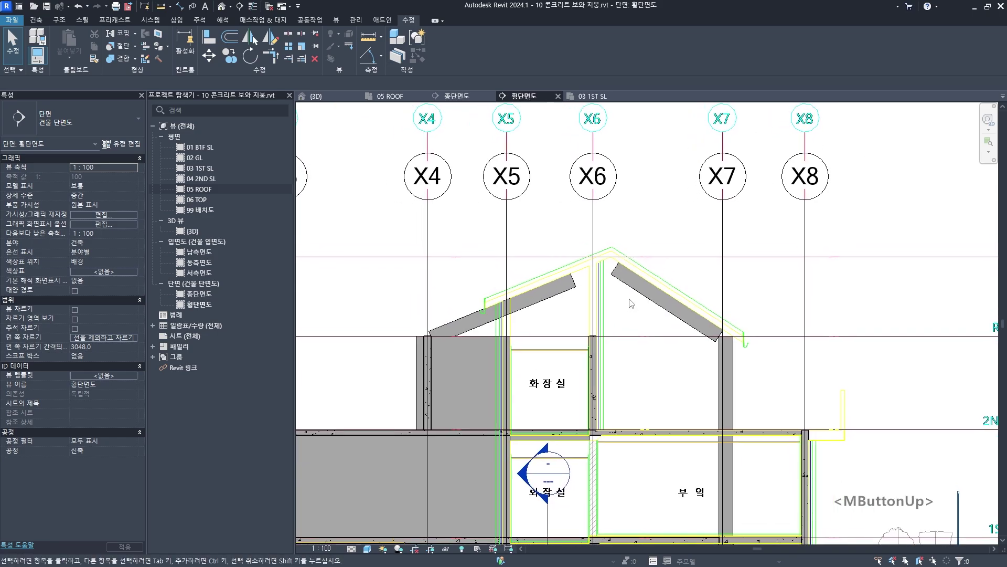
Trim/Extend the X4-side and X7-side sloped beams to a corner so they meet at the roof ridge
scroll(631, 303, "up", 3)
left_click(613, 258)
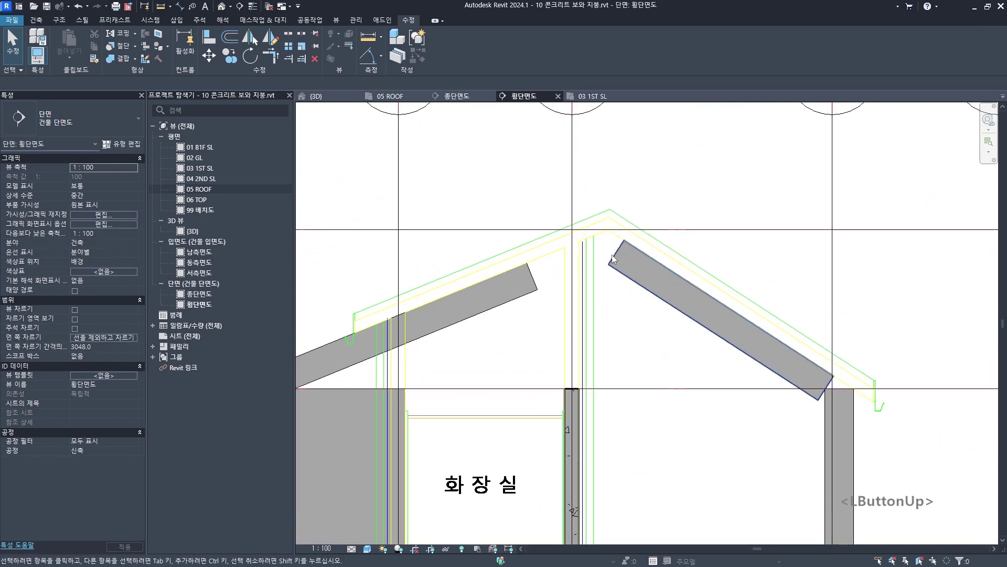
left_click(521, 275)
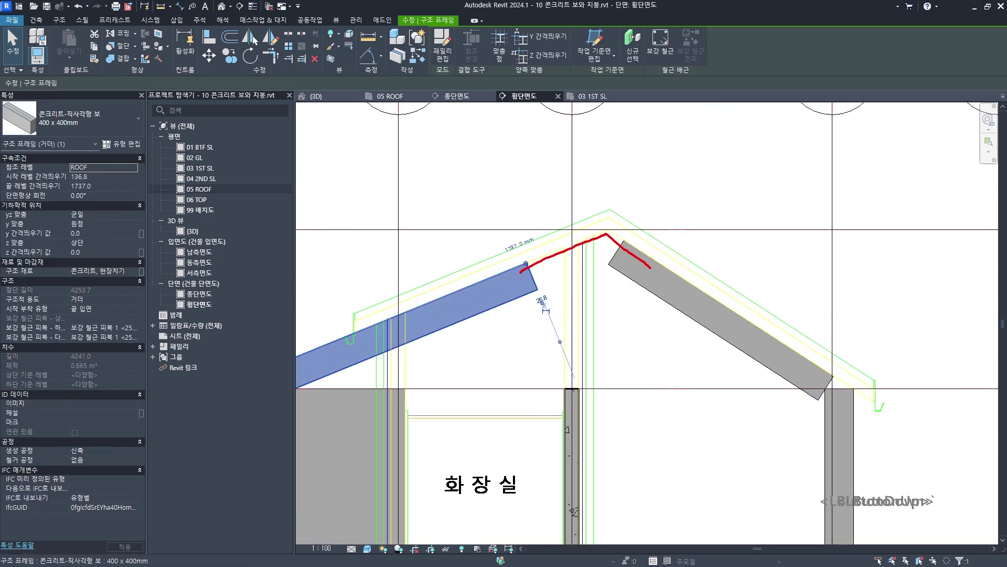
key("Escape")
key("t")
key("r")
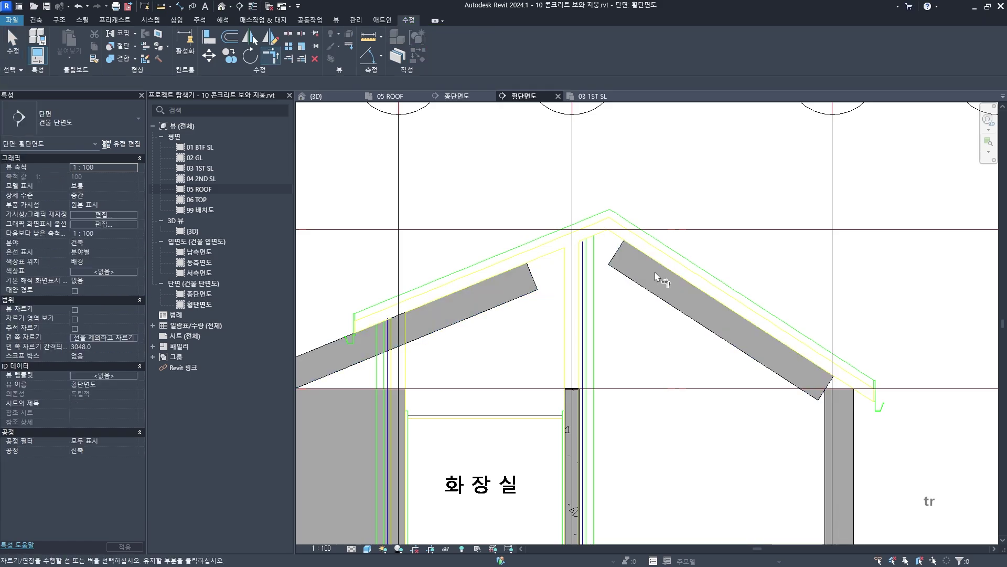
left_click(643, 257)
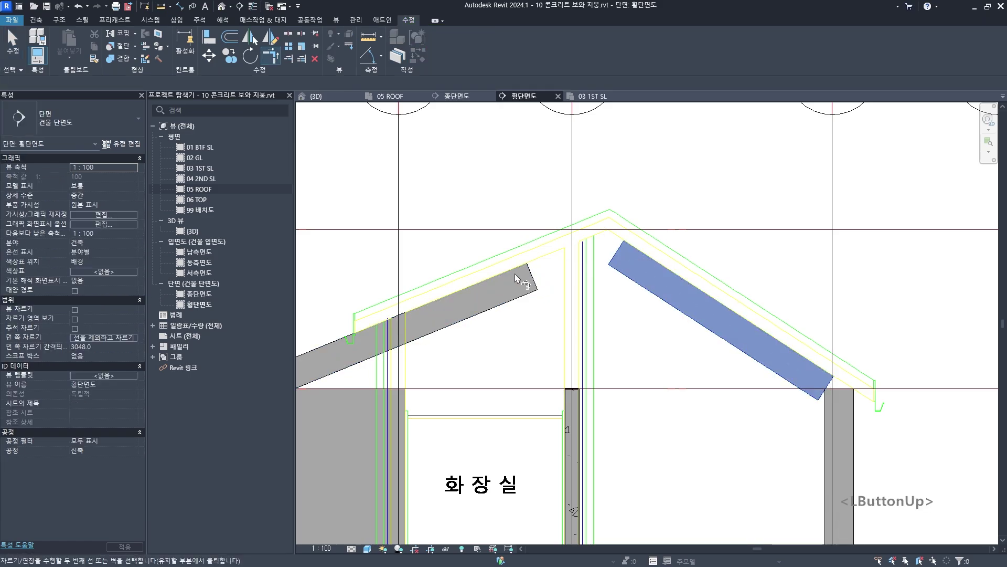
left_click(518, 282)
key("Escape")
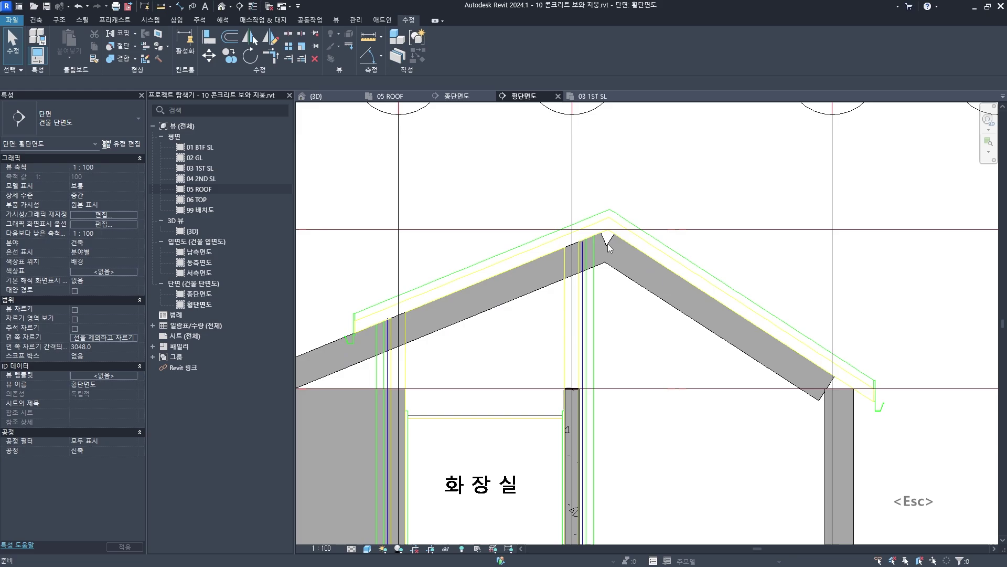
Examine in 3D how the lower end of the X4-side sloped beam sits on the wall top
scroll(611, 236, "up", 3)
scroll(603, 267, "down", 5)
middle_click_drag(682, 363, 473, 320)
key("3")
key("d")
scroll(436, 316, "up", 3)
left_click(435, 316)
scroll(472, 272, "up", 4)
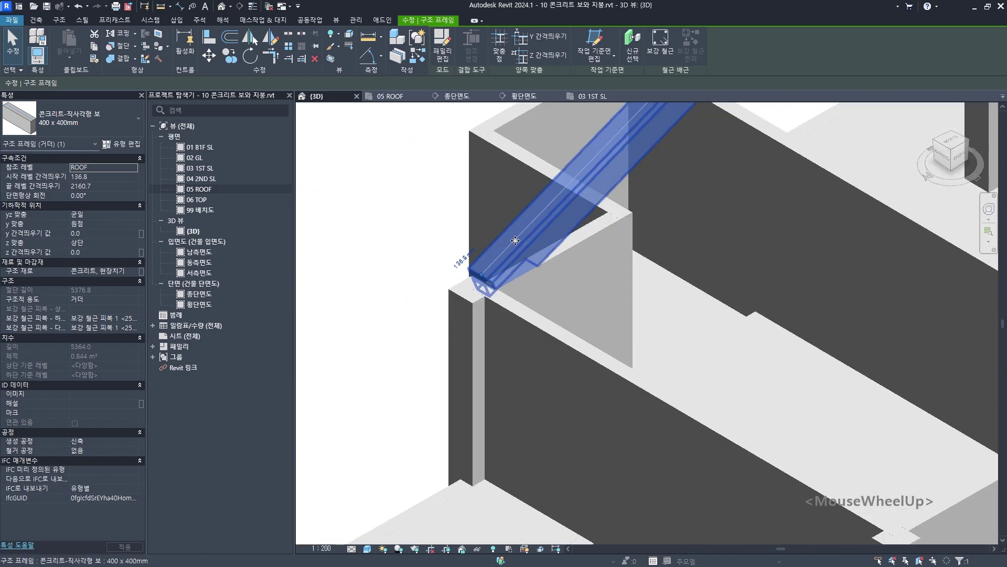
left_click(434, 344)
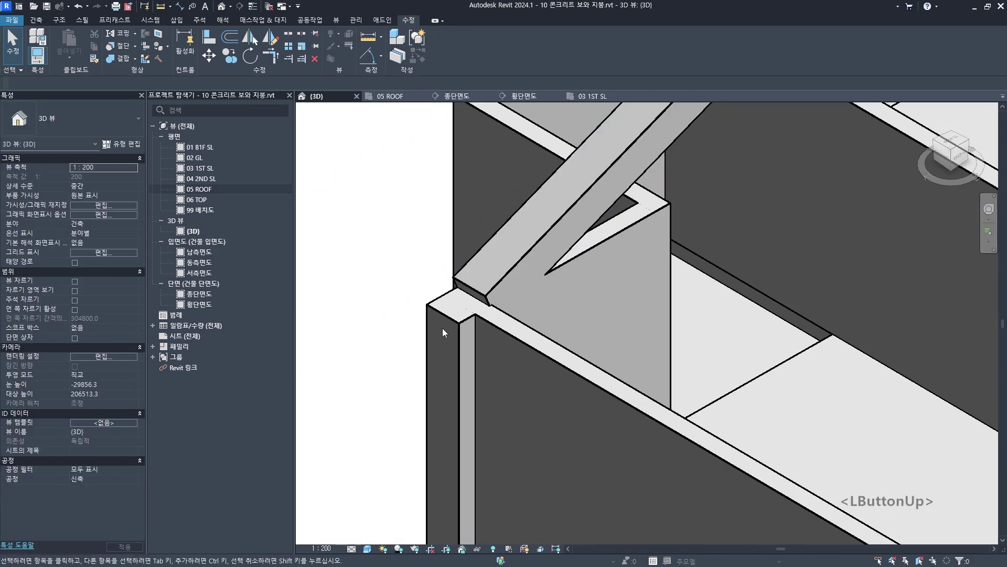
left_click(468, 279)
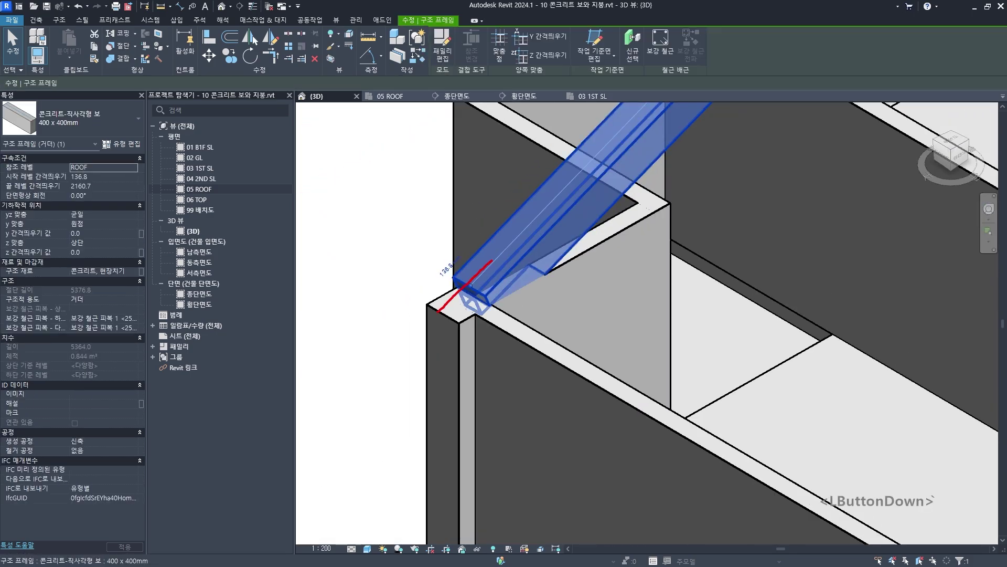
scroll(456, 339, "down", 3)
key("Escape")
In the 횡단면도 section, extend the lower end of the X4-side beam to the wall's outer corner at the ROOF level
left_click(200, 296)
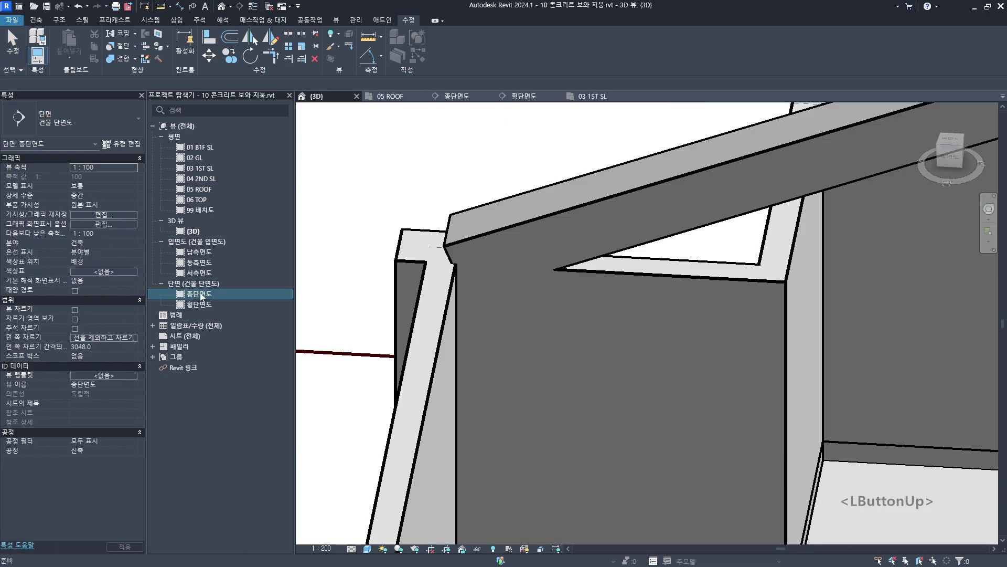
double_click(201, 297)
double_click(200, 304)
middle_click_drag(580, 319, 620, 331)
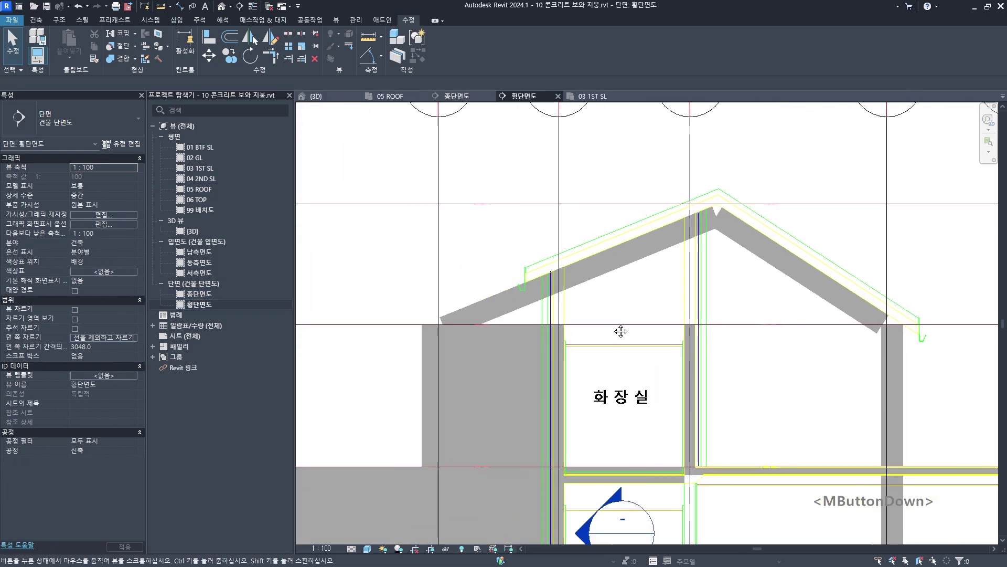
scroll(627, 310, "up", 4)
left_click(584, 289)
scroll(581, 285, "up", 2)
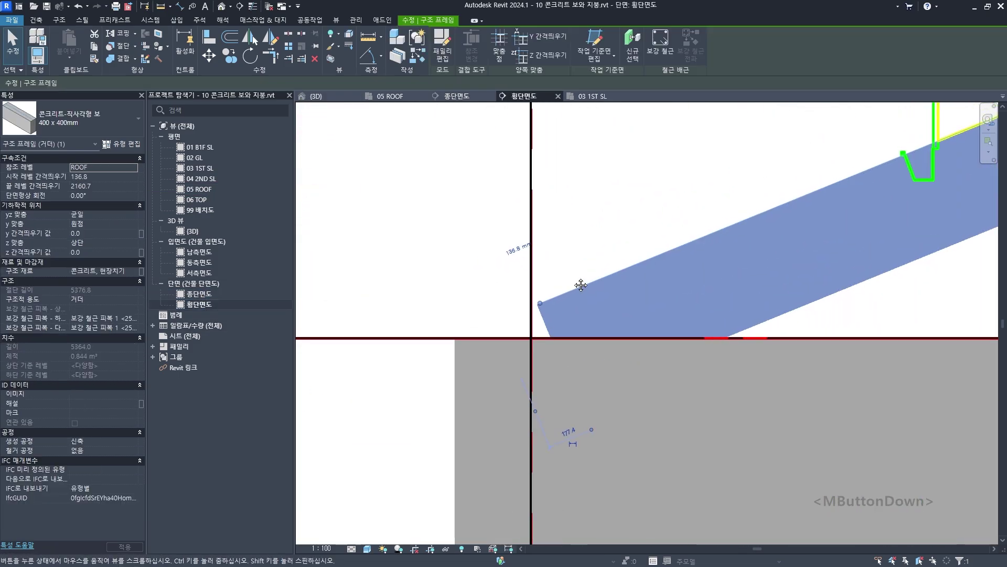
middle_click_drag(581, 285, 574, 282)
left_click(545, 288)
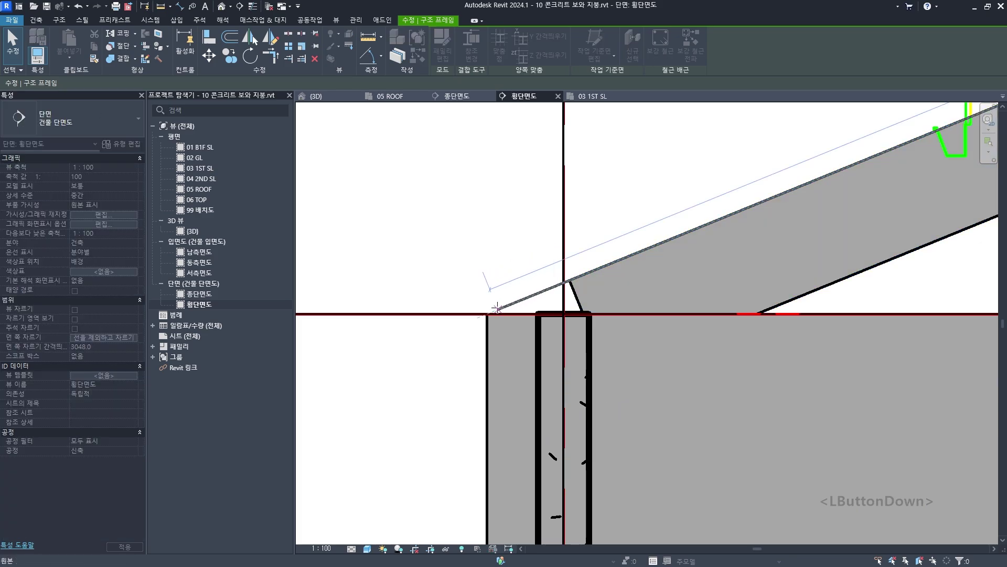
left_click_drag(497, 308, 488, 314)
scroll(489, 314, "up", 1)
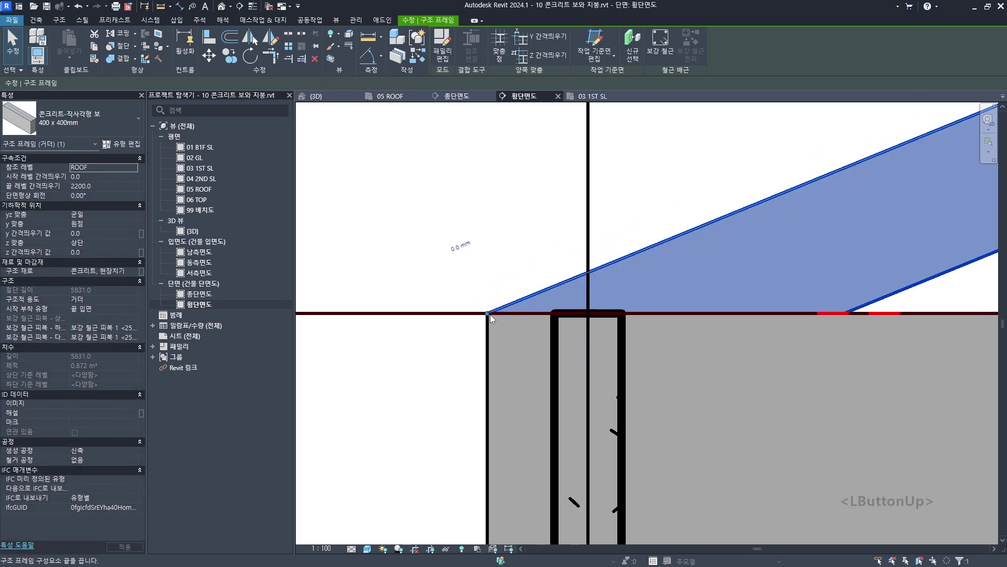
Try to snap the X4-side beam's lower end again to the wall's outer top corner with the thick lines displayed
scroll(485, 314, "up", 3)
left_click(471, 312)
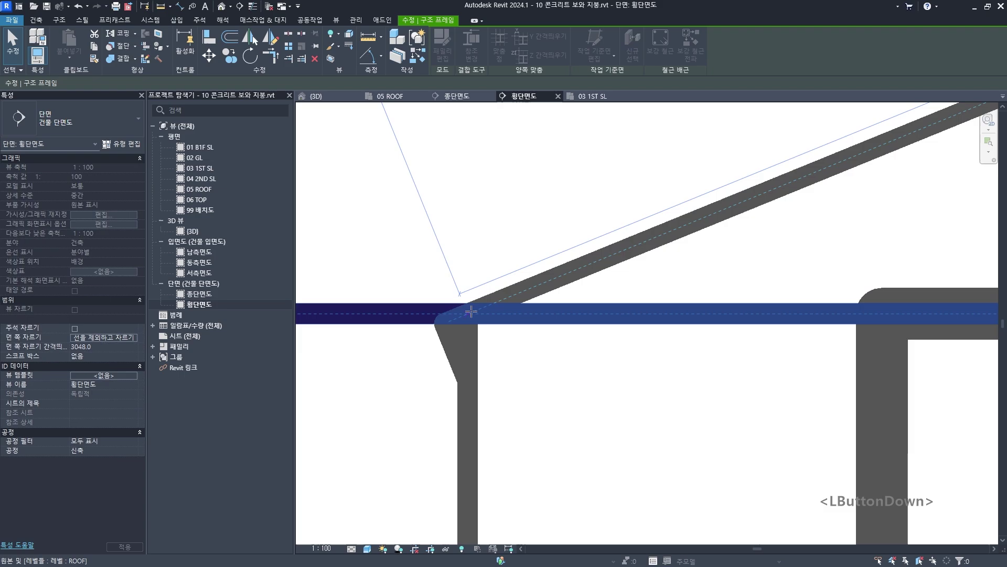
key("Tab")
key("Tab")
key("Tab")
key("Tab")
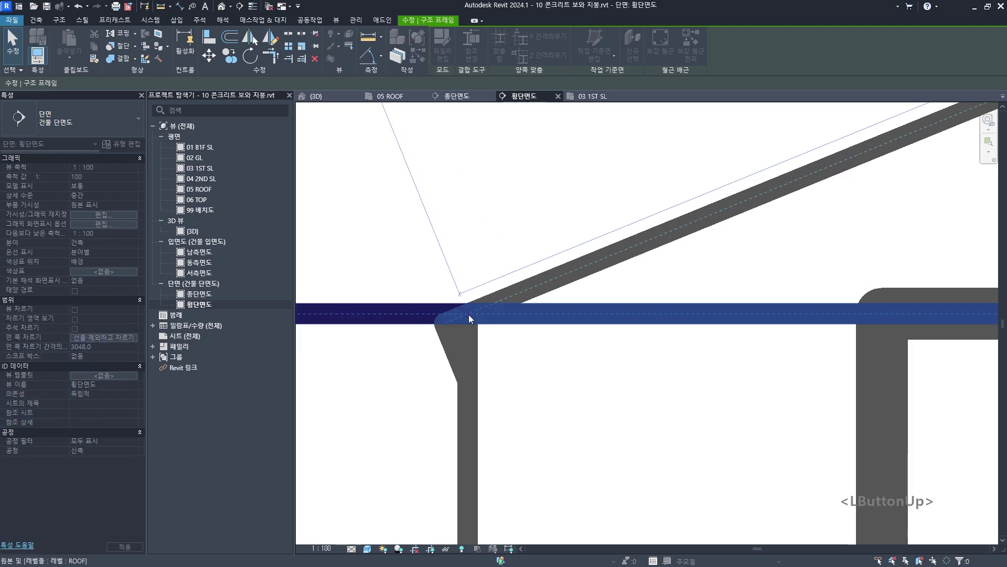
left_click(491, 305)
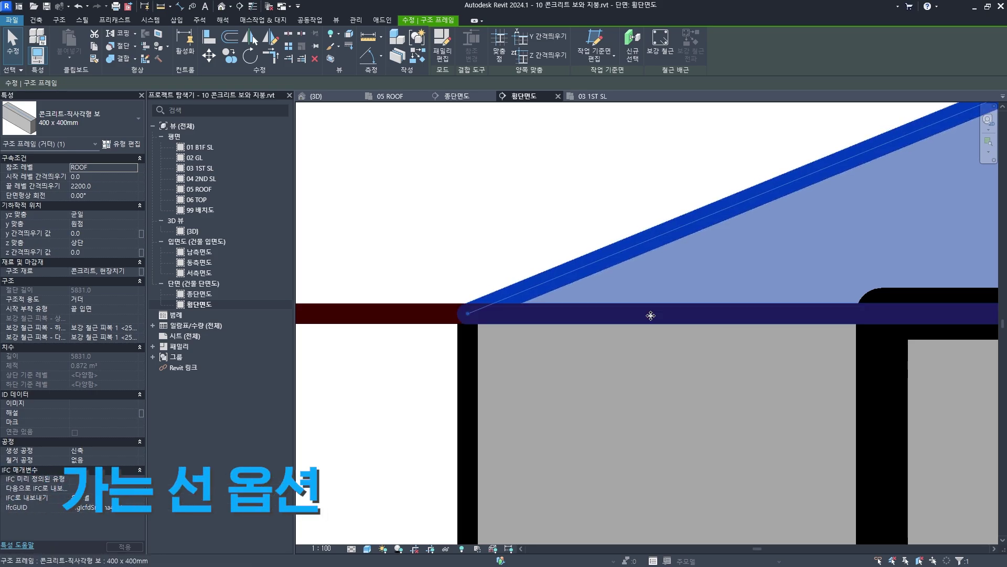
left_click(525, 241)
scroll(525, 240, "up", 3)
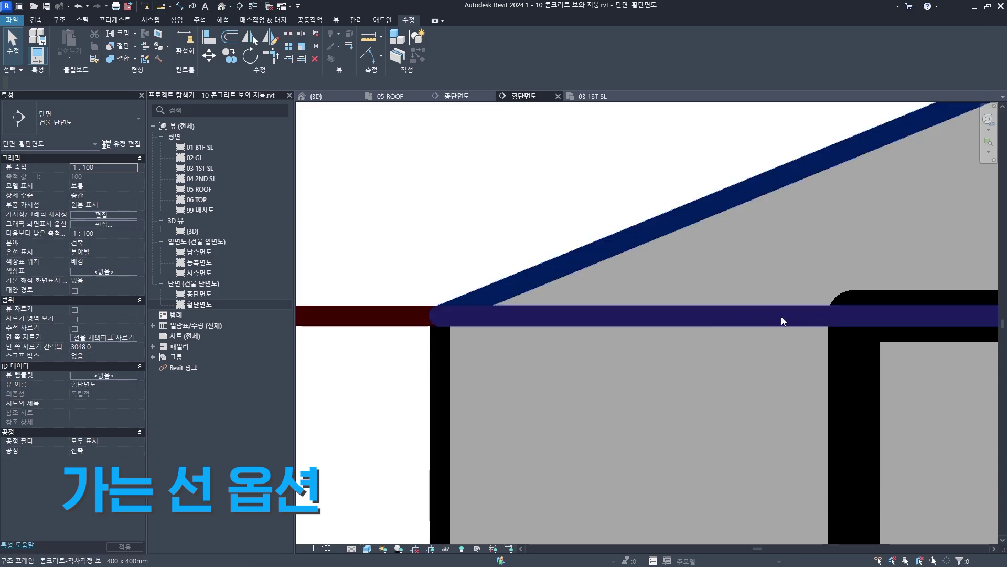
scroll(461, 231, "down", 2)
scroll(461, 231, "down", 1)
middle_click_drag(461, 231, 450, 247)
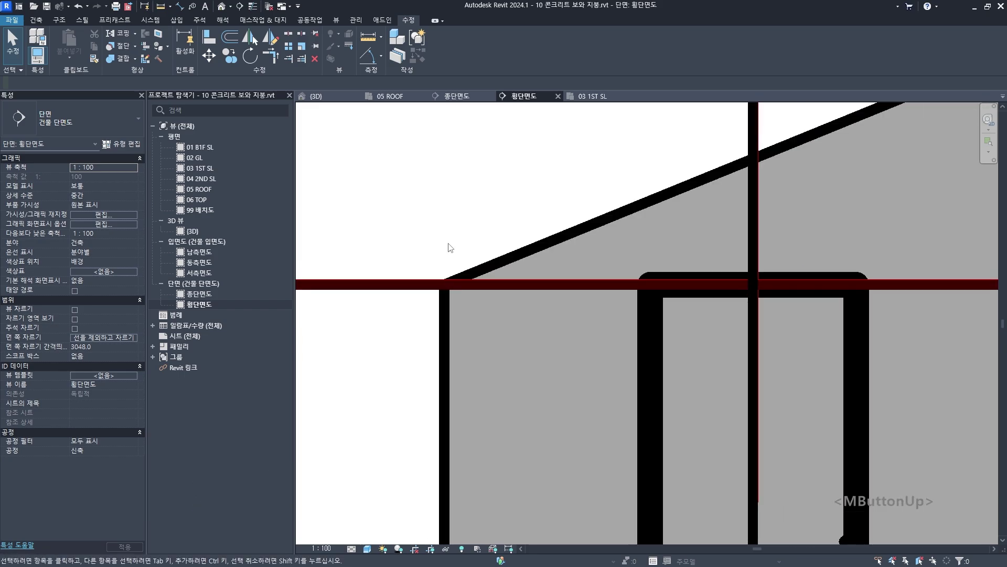
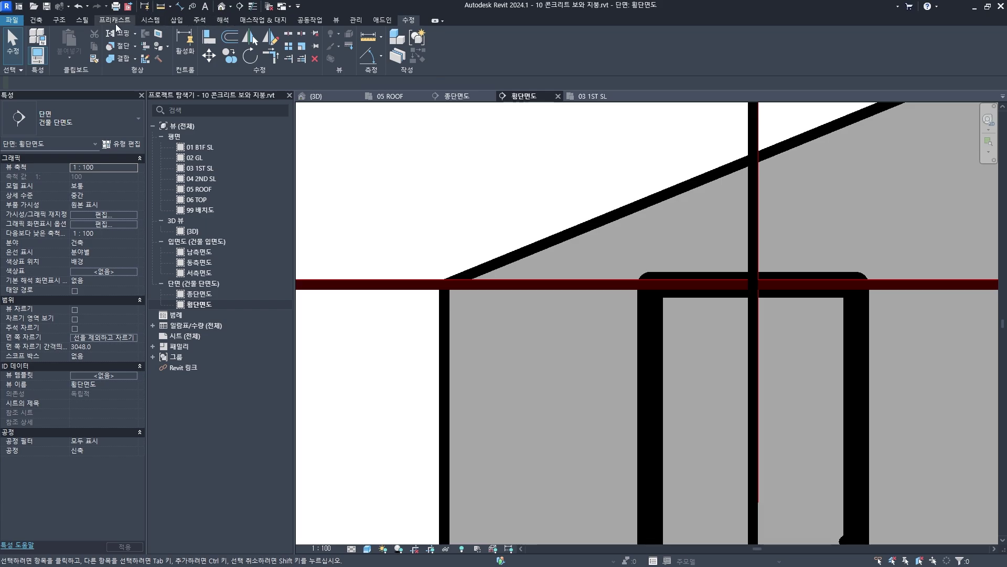
Turn on the thin lines display and re-snap the X4-side beam's lower end to the wall's outer top corner
left_click(335, 21)
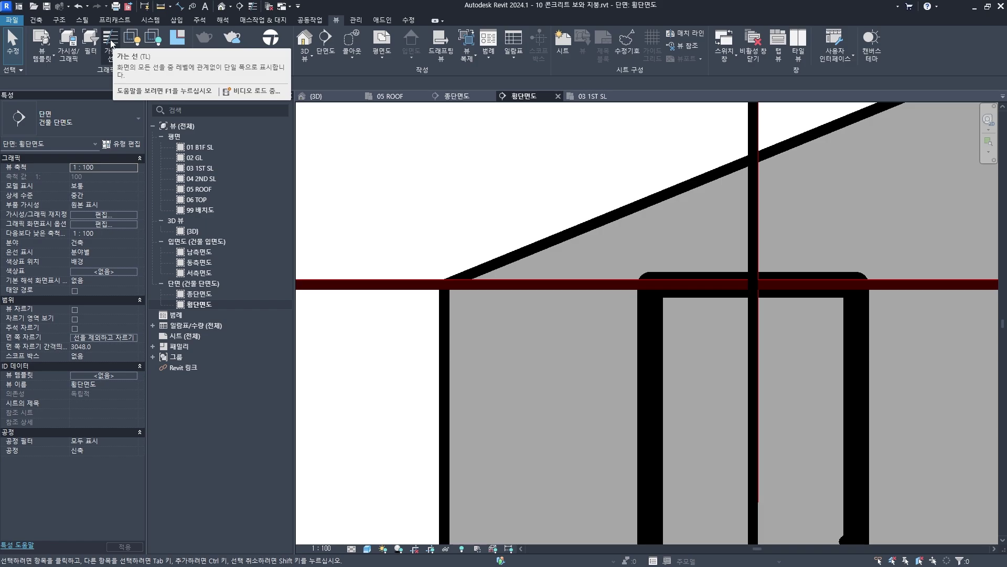
left_click(111, 42)
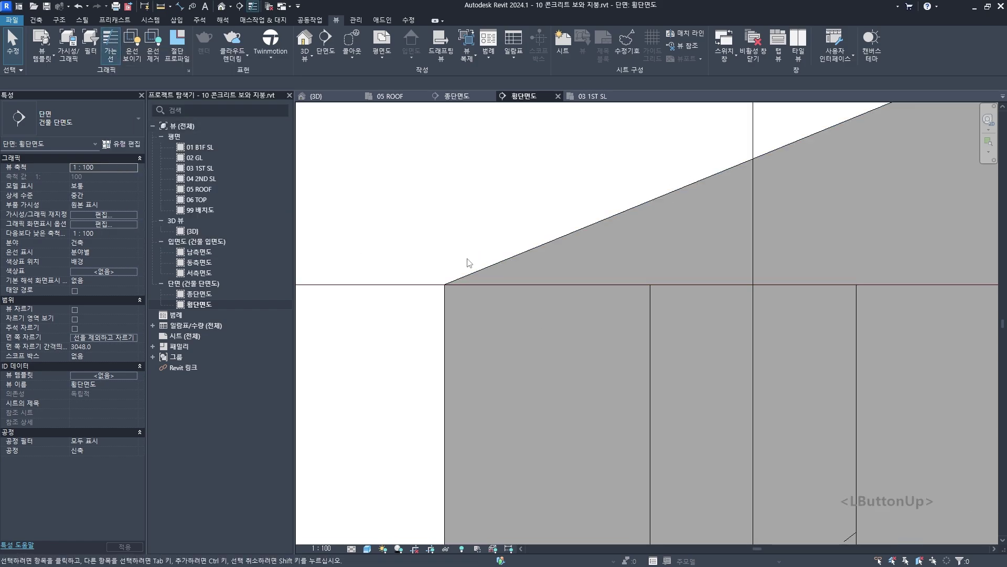
left_click(534, 264)
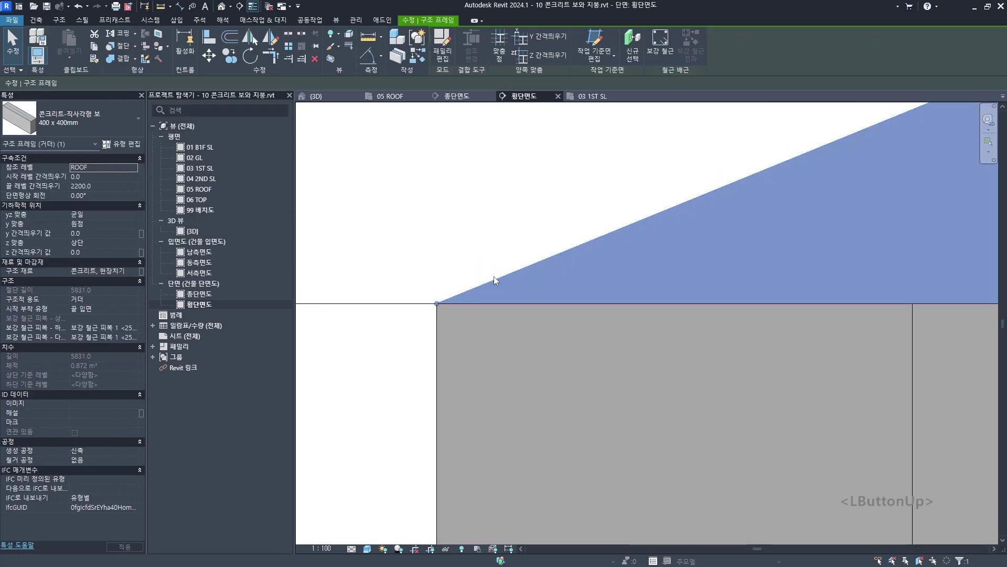
left_click(545, 256)
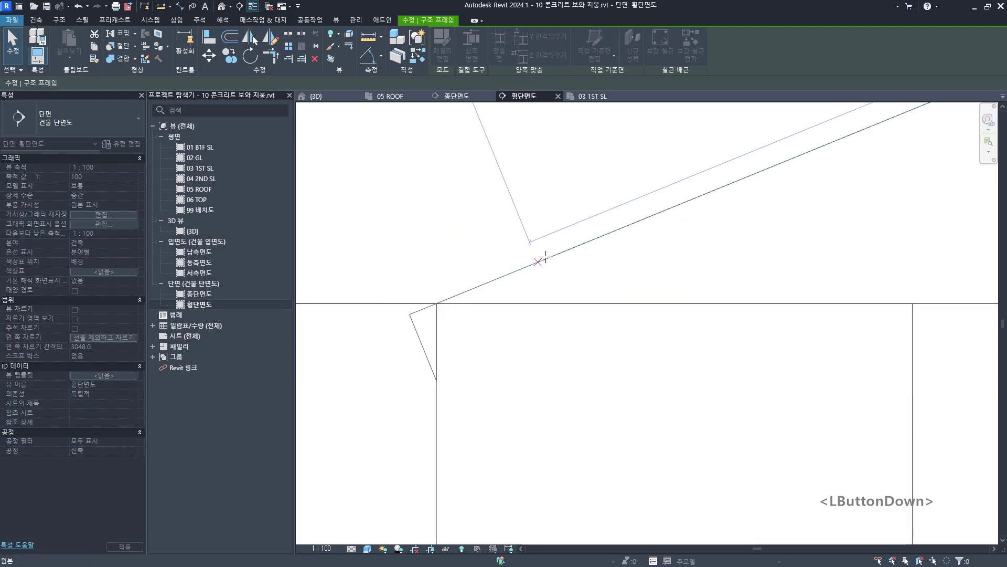
left_click_drag(546, 256, 436, 303)
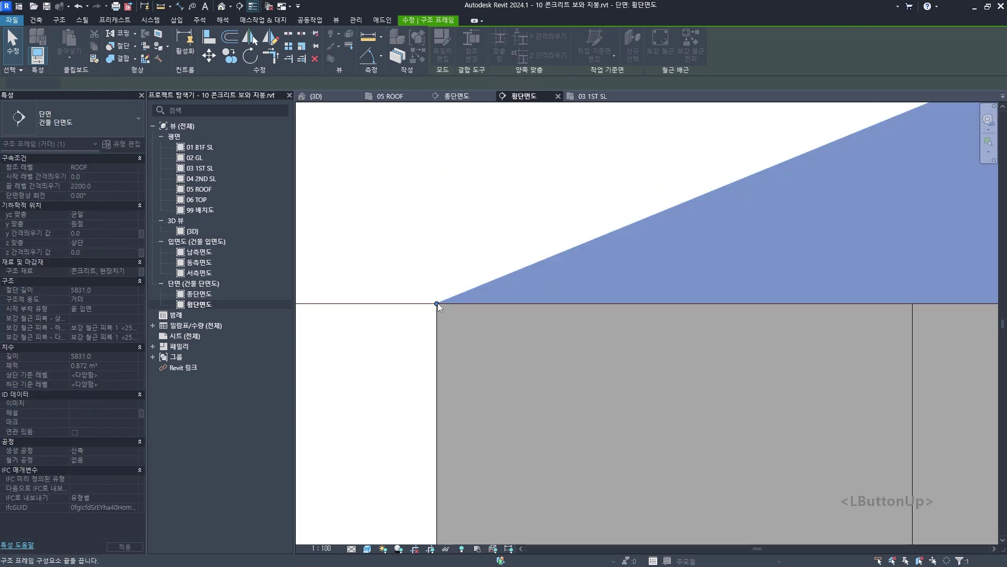
left_click(479, 236)
scroll(537, 237, "down", 2)
scroll(536, 237, "down", 3)
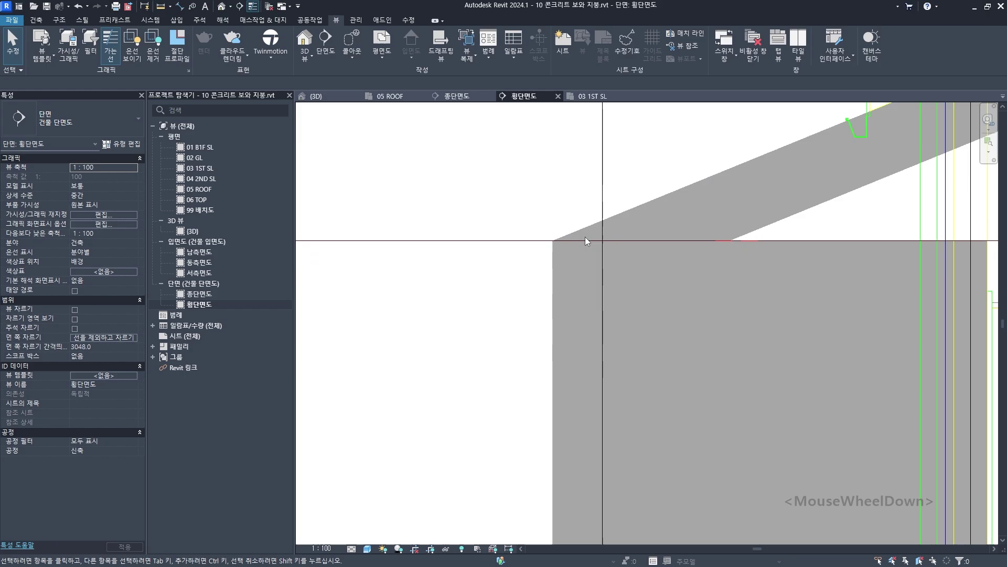
Extend the lower end of the X7-side sloped beam to the outer top corner of the X7 wall
middle_click_drag(584, 237, 530, 241)
scroll(533, 257, "up", 3)
left_click(534, 260)
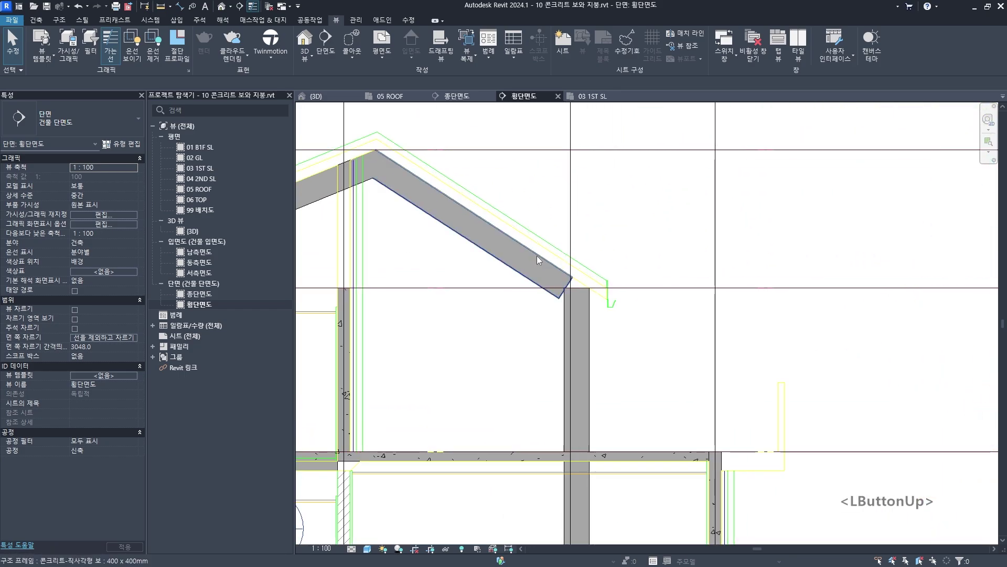
scroll(542, 266, "up", 4)
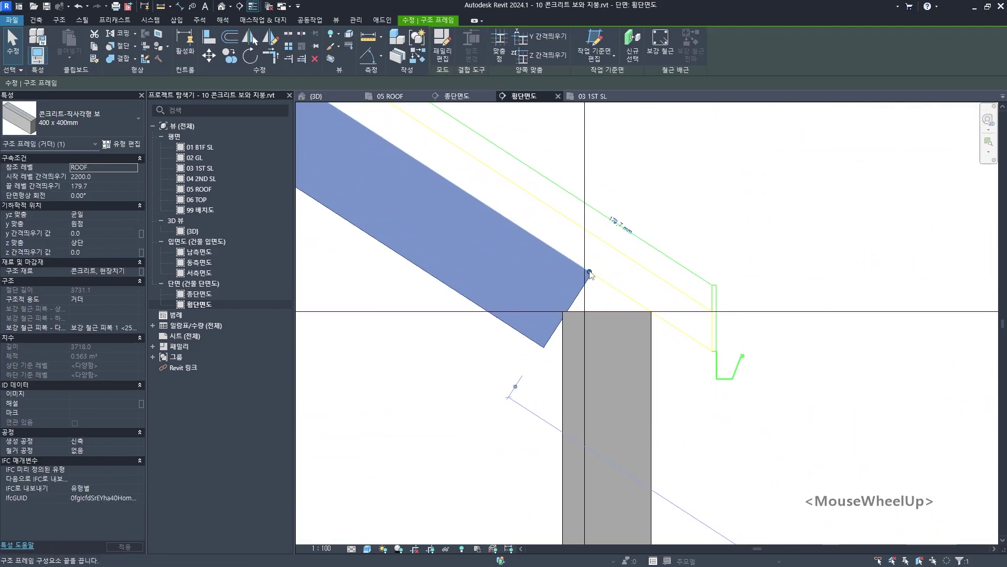
left_click(592, 273)
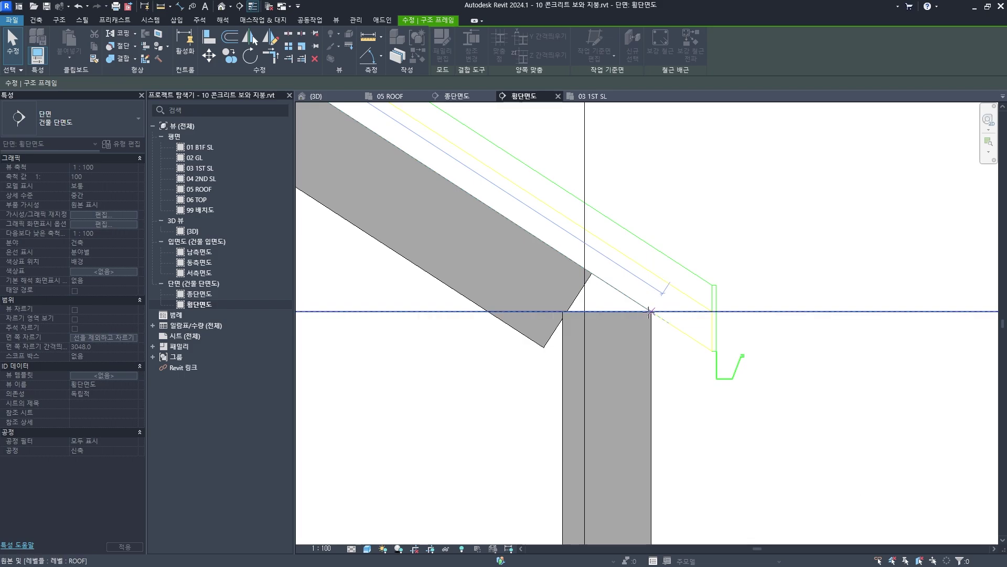
key("Tab")
key("Tab")
left_click(650, 312)
key("Escape")
scroll(650, 314, "down", 2)
middle_click_drag(571, 302, 627, 289)
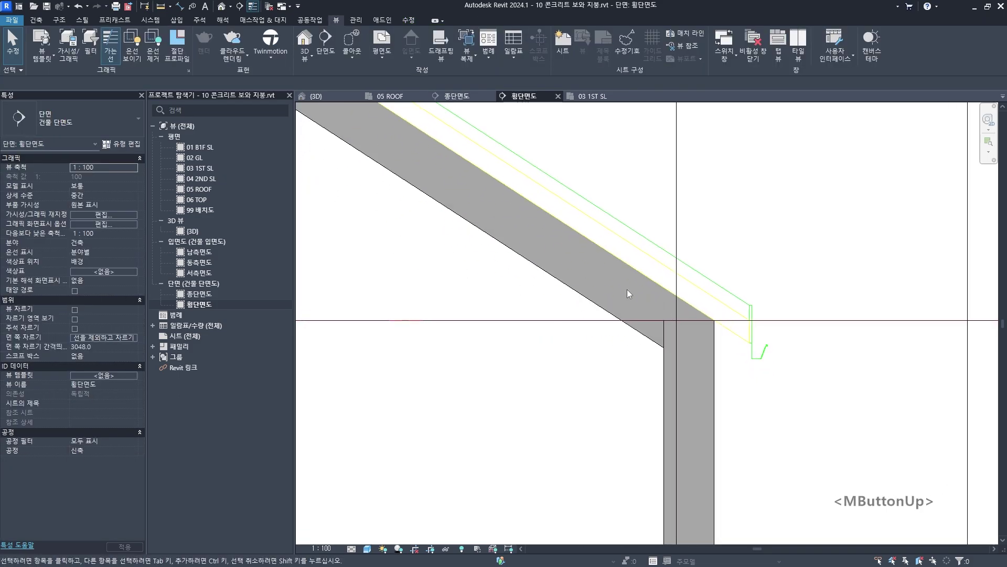
Examine in 3D the lower end of the X4-side beam and the ridge joint between both sloped beams
key("ctrl+Tab")
scroll(621, 297, "down", 1)
left_click(486, 275)
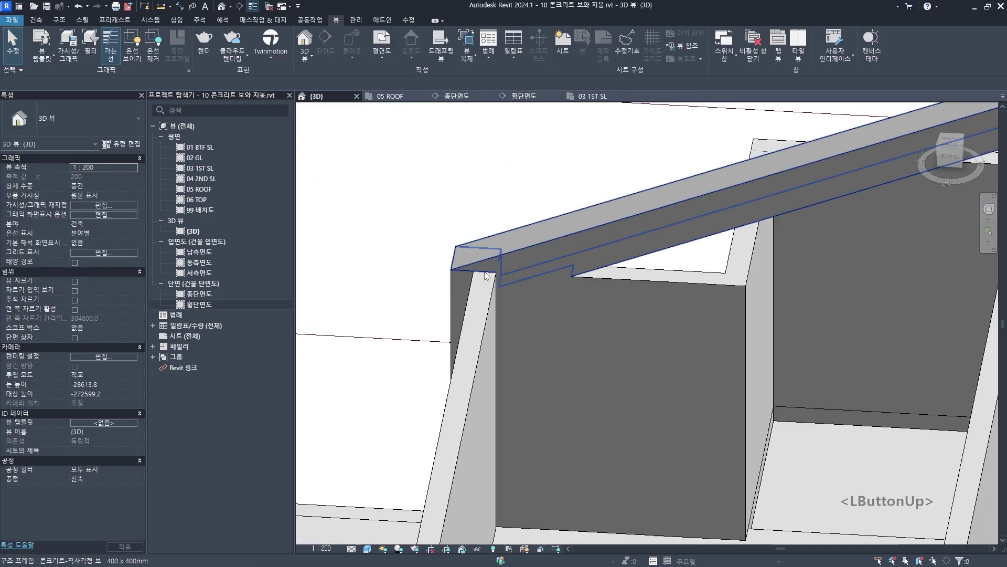
scroll(502, 270, "down", 2)
middle_click_drag(502, 270, 598, 216, "shift")
key("Escape")
scroll(658, 205, "up", 2)
scroll(658, 205, "up", 1)
scroll(598, 217, "up", 2)
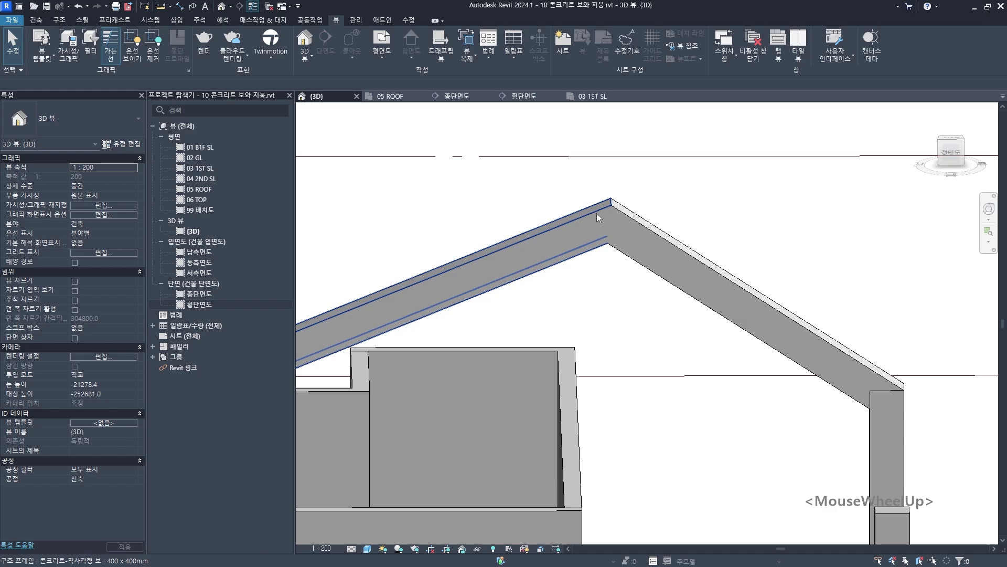
key("Escape")
scroll(622, 212, "up", 5)
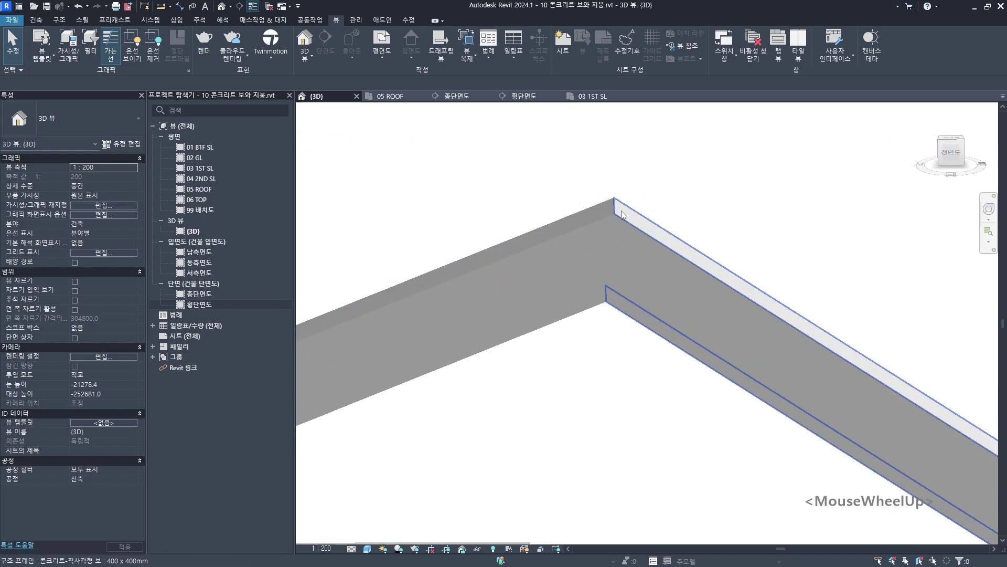
Examine in 3D how both sloped beams meet at the ridge and sit on the column and wall tops
scroll(628, 275, "down", 4)
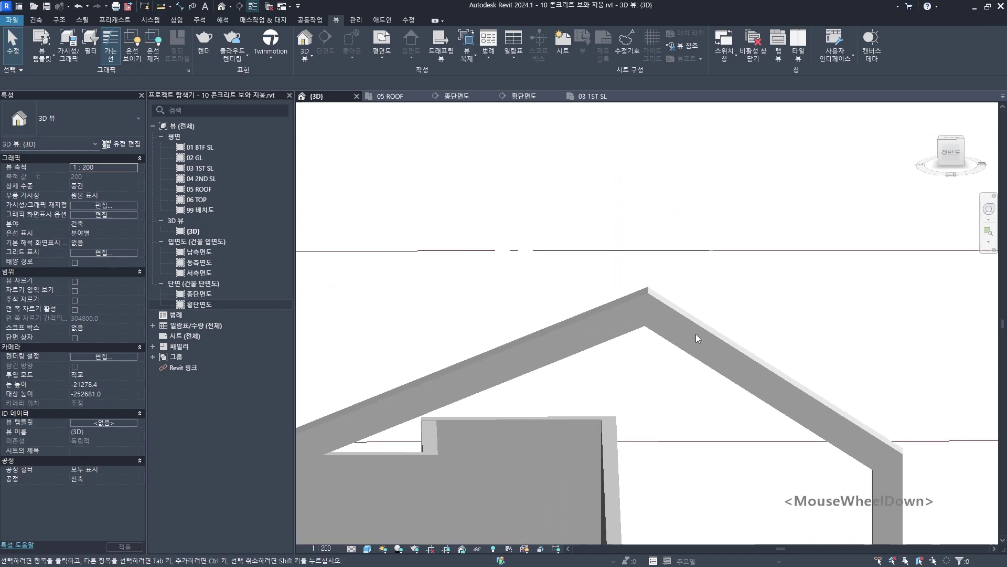
middle_click_drag(695, 334, 697, 368)
scroll(466, 316, "up", 3)
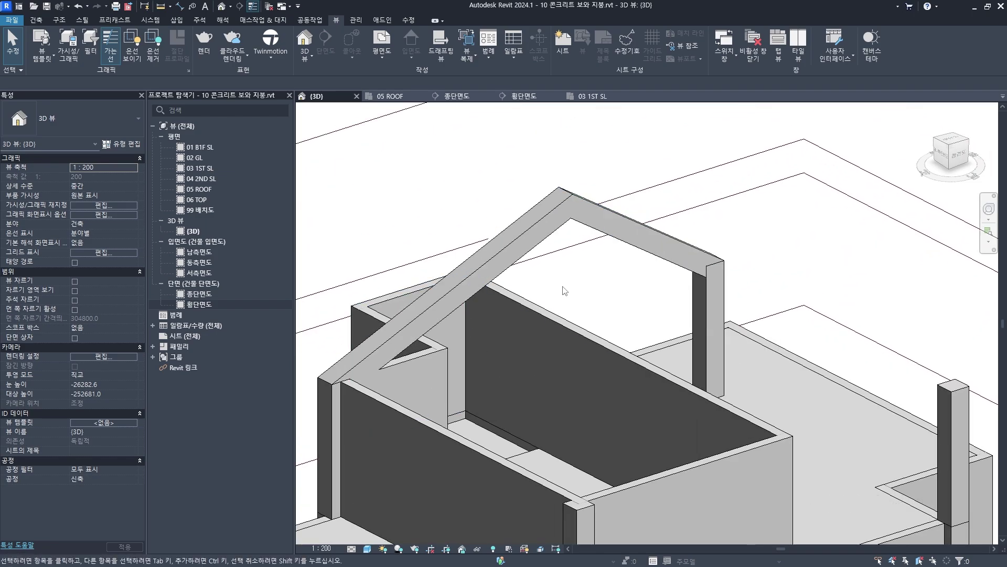
scroll(564, 290, "down", 2)
scroll(576, 226, "up", 3)
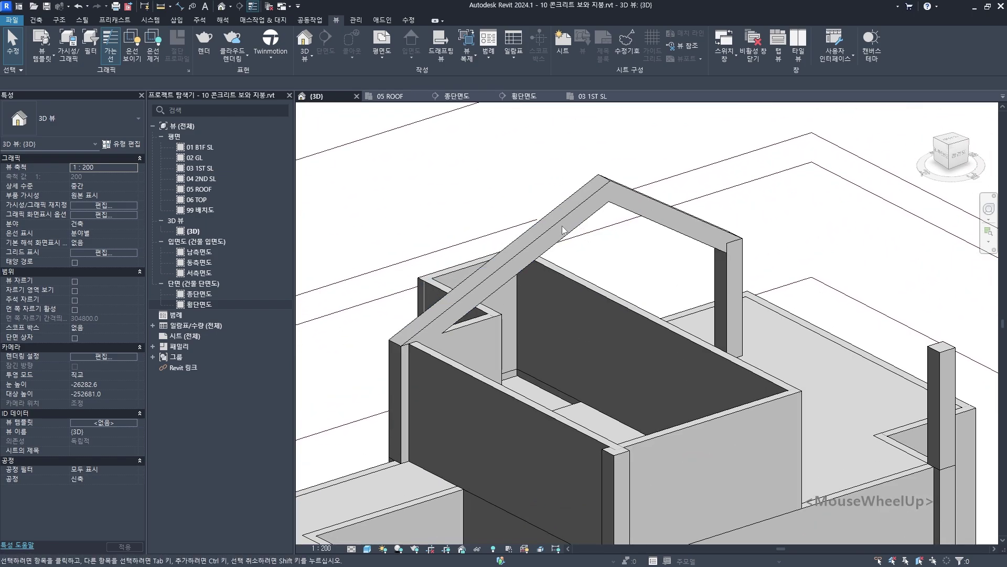
left_click(563, 229)
scroll(604, 180, "up", 3)
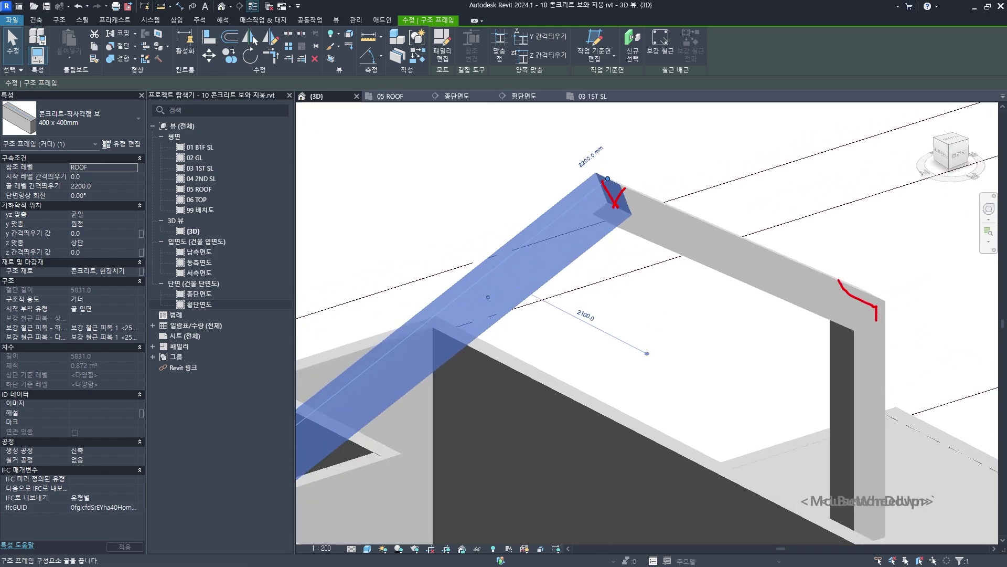
scroll(603, 262, "down", 2)
middle_click_drag(603, 263, 672, 349)
left_click(721, 255)
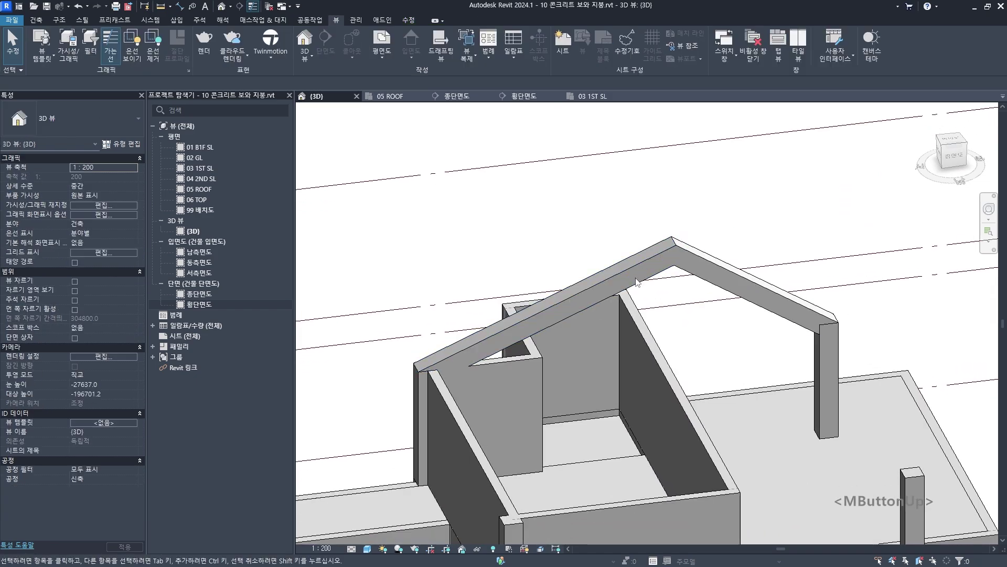
middle_click_drag(498, 325, 464, 347, "shift")
scroll(434, 345, "up", 2)
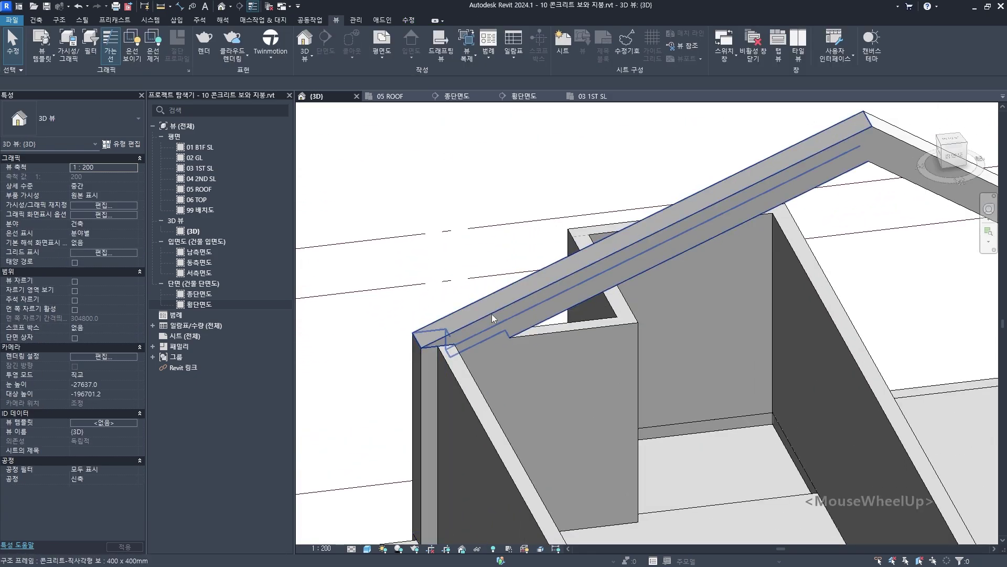
middle_click_drag(492, 314, 580, 320, "shift")
scroll(543, 347, "down", 2)
scroll(543, 348, "down", 2)
key("Escape")
scroll(485, 294, "up", 3)
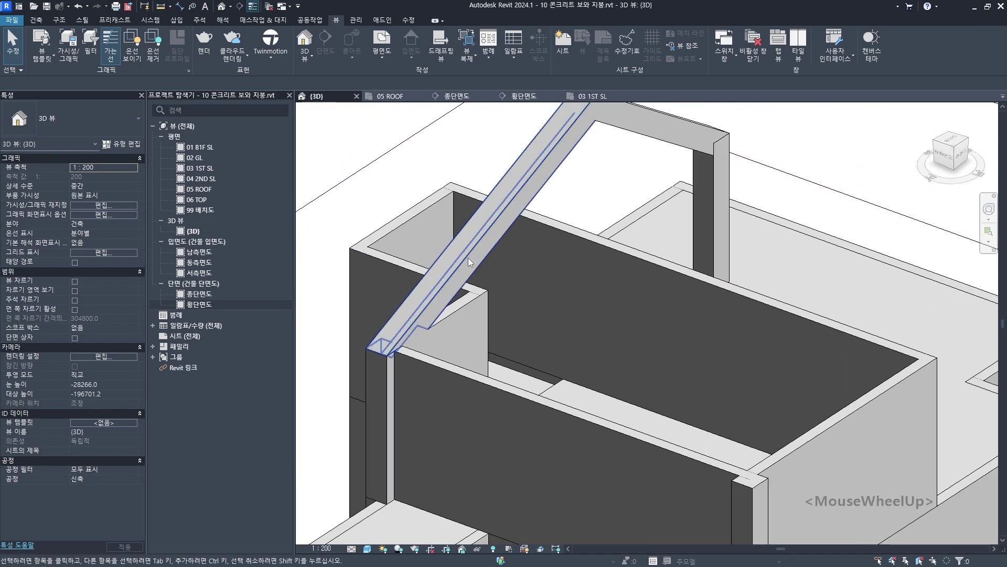
Select both sloped beams in 3D and check them in the 횡단면도 section view
left_click(468, 257)
middle_click_drag(654, 122, 564, 175)
left_click(614, 176, "ctrl")
scroll(614, 255, "down", 2)
scroll(614, 254, "down", 1)
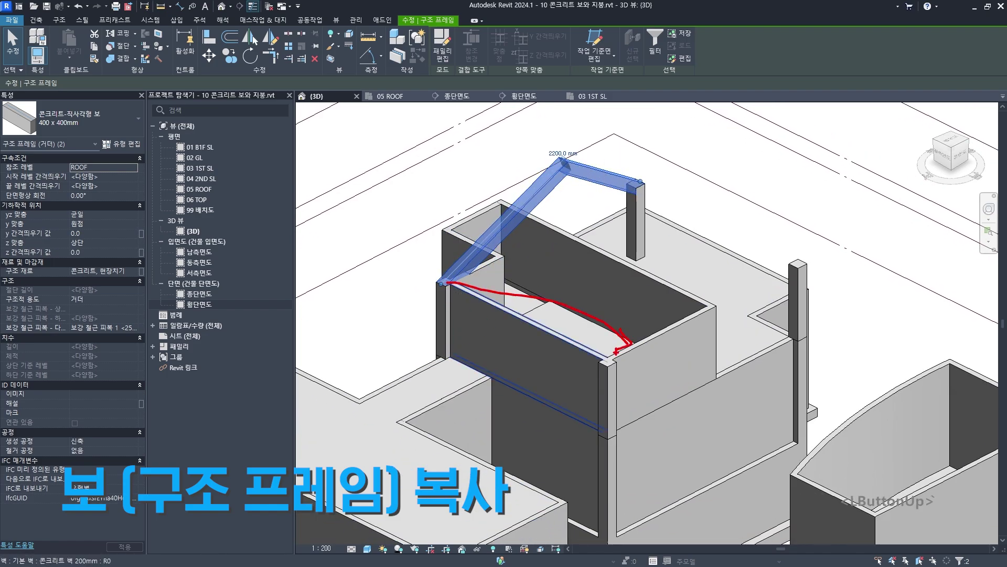
left_click_drag(720, 229, 803, 256)
key("Escape")
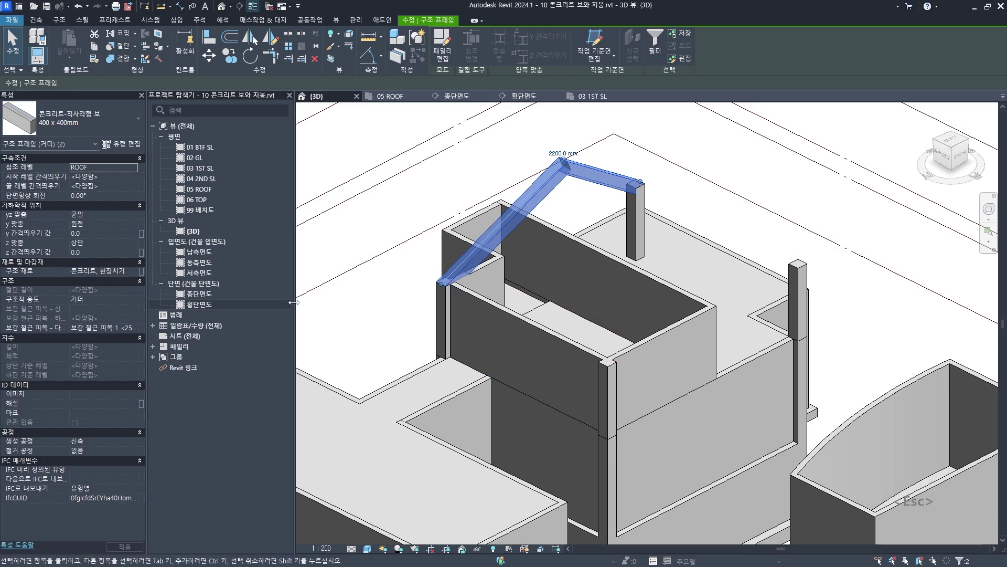
double_click(199, 304)
scroll(456, 272, "down", 3)
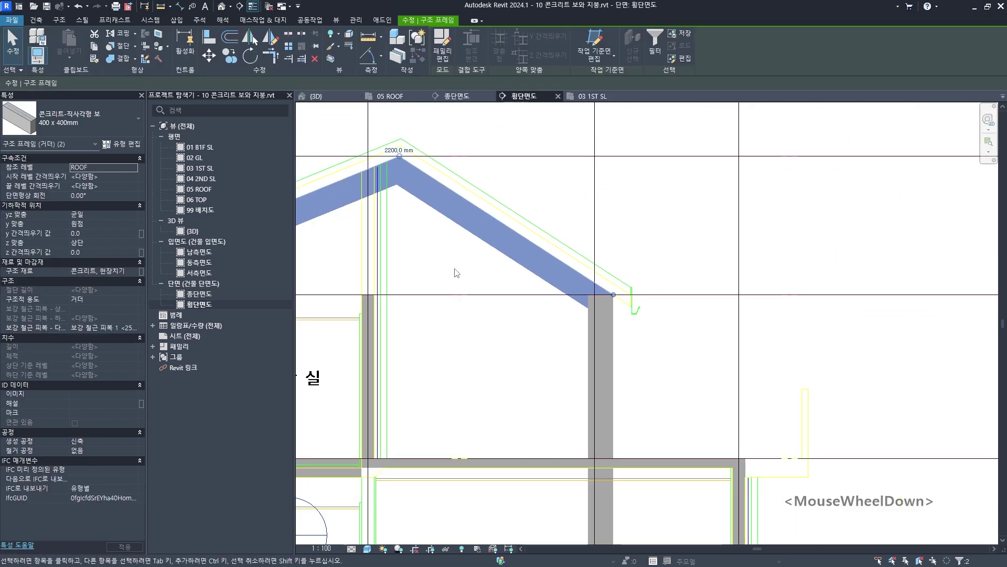
middle_click_drag(457, 272, 482, 280)
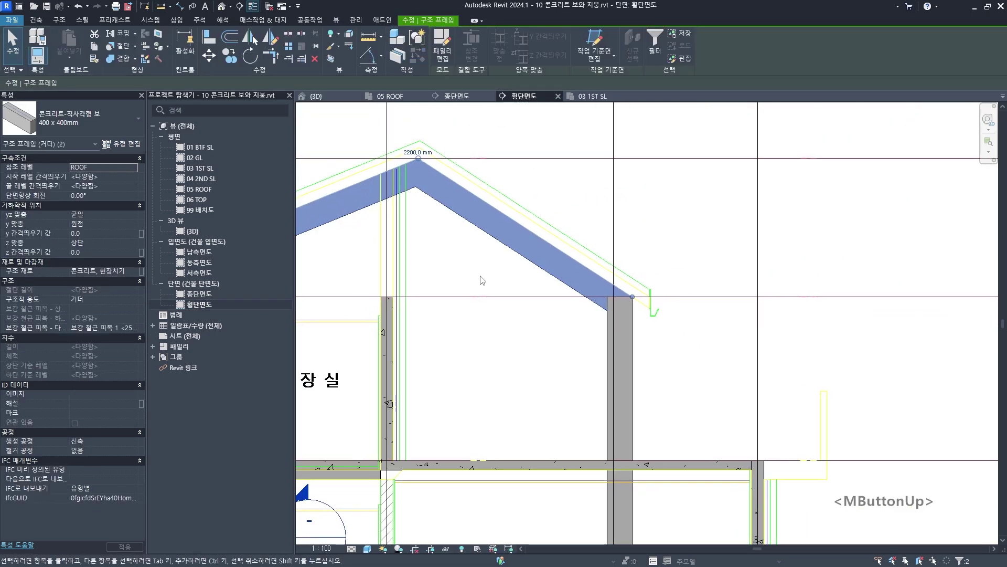
Open the 05 ROOF floor plan and select both sloped beams along grid Y5
double_click(210, 190)
scroll(499, 294, "down", 3)
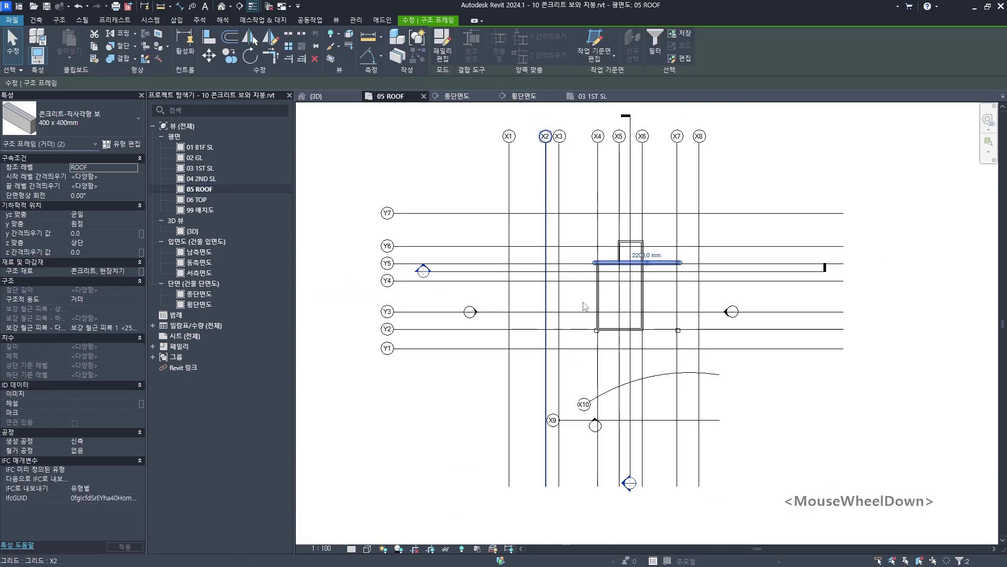
key("Escape")
scroll(559, 298, "up", 2)
scroll(559, 298, "up", 4)
middle_click_drag(546, 285, 598, 261)
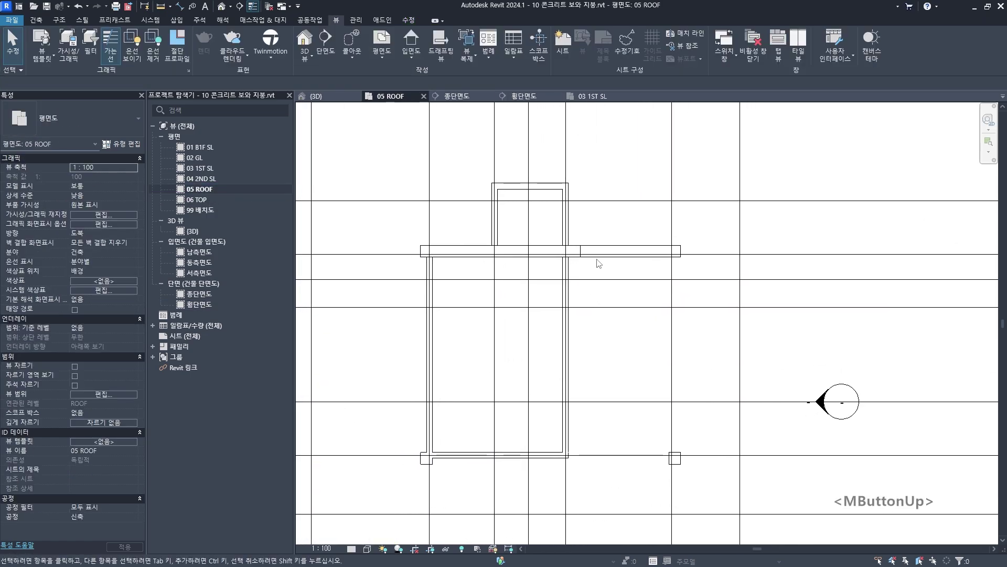
left_click(601, 252)
left_click(551, 252)
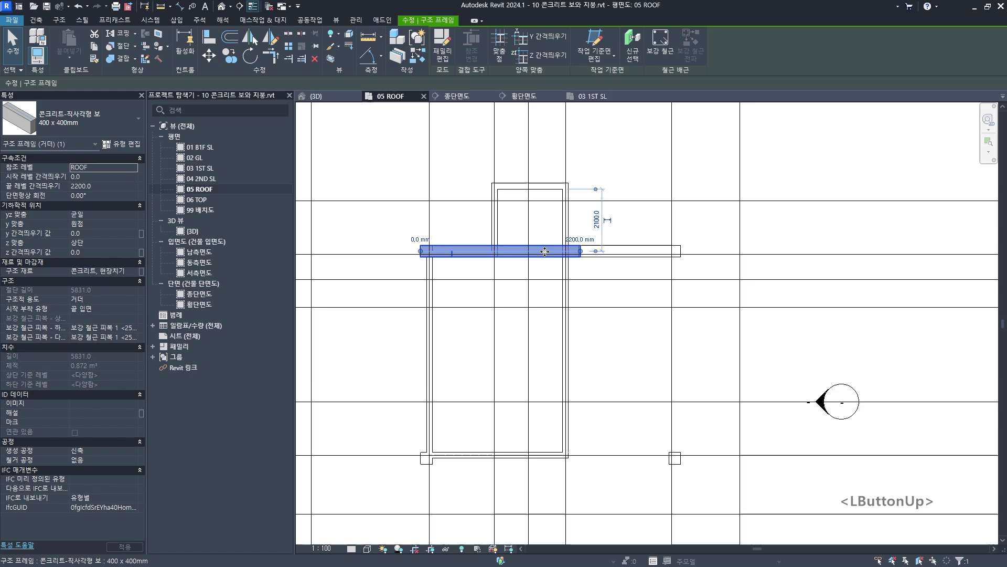
key("Escape")
left_click(619, 253)
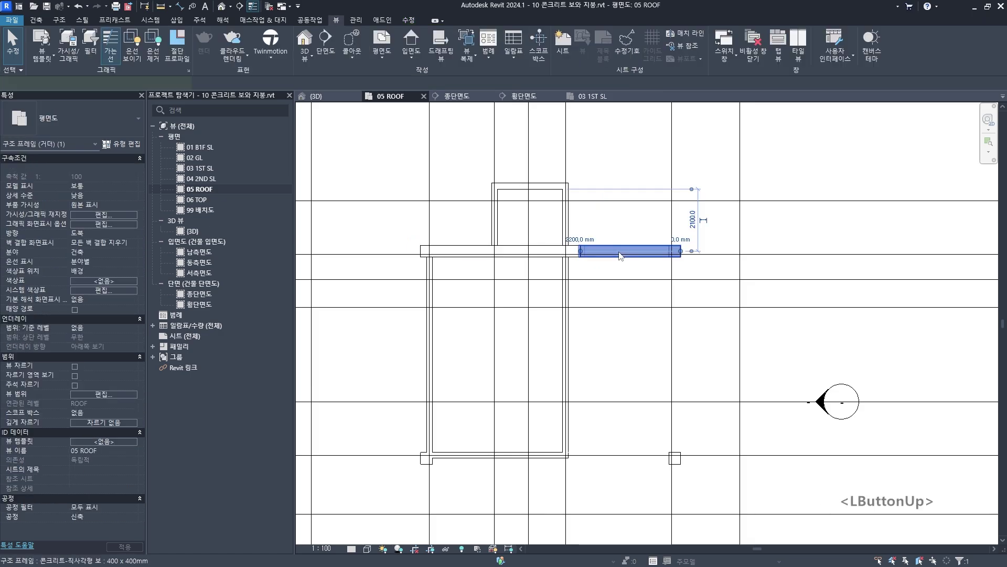
left_click(543, 254, "ctrl")
Set the 05 ROOF plan's detail level to Medium (중간) and its visual style to Shaded (음영처리)
left_click(352, 548)
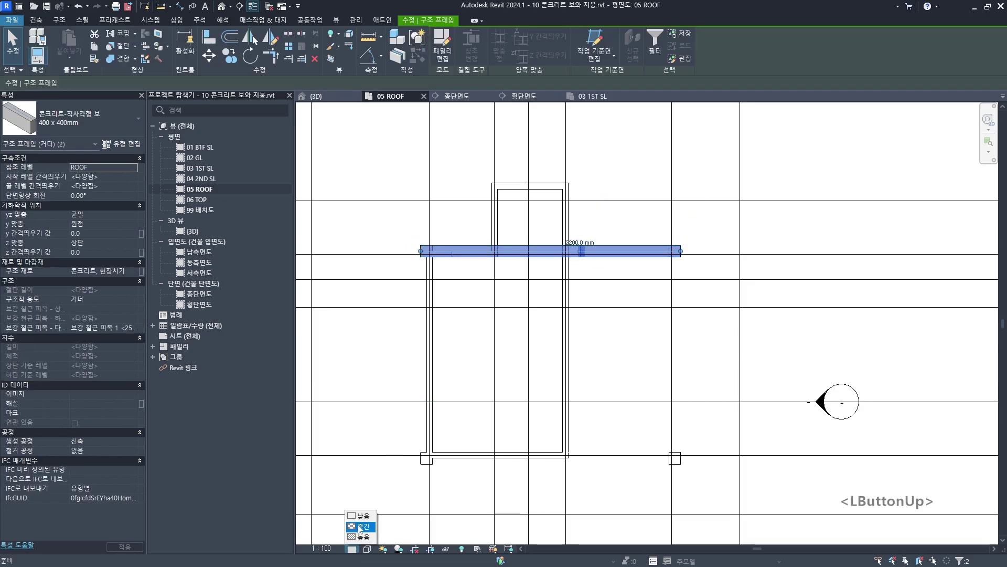
left_click(361, 527)
left_click(367, 549)
left_click(389, 510)
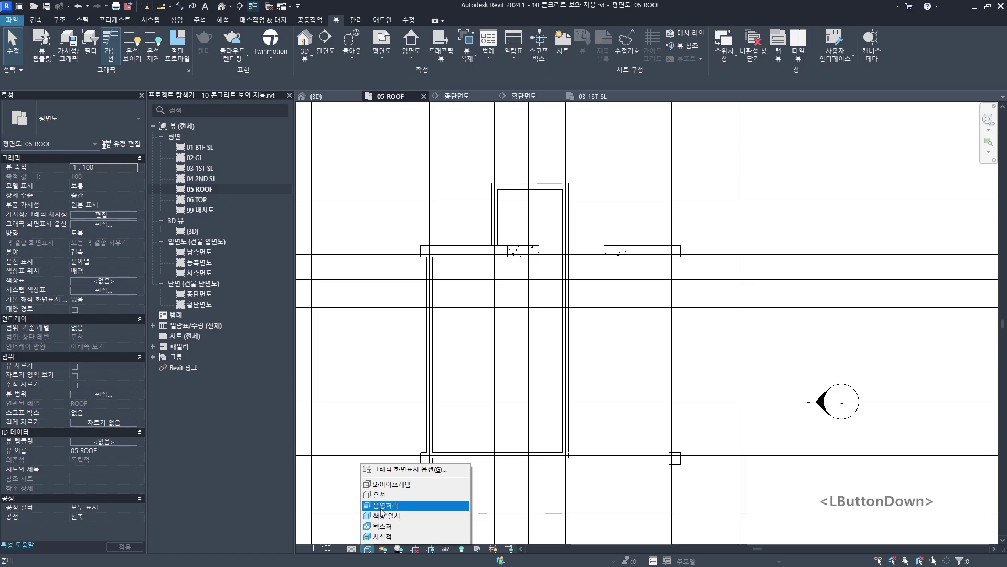
middle_click_drag(594, 281, 599, 292)
key("Escape")
middle_click_drag(636, 241, 655, 258)
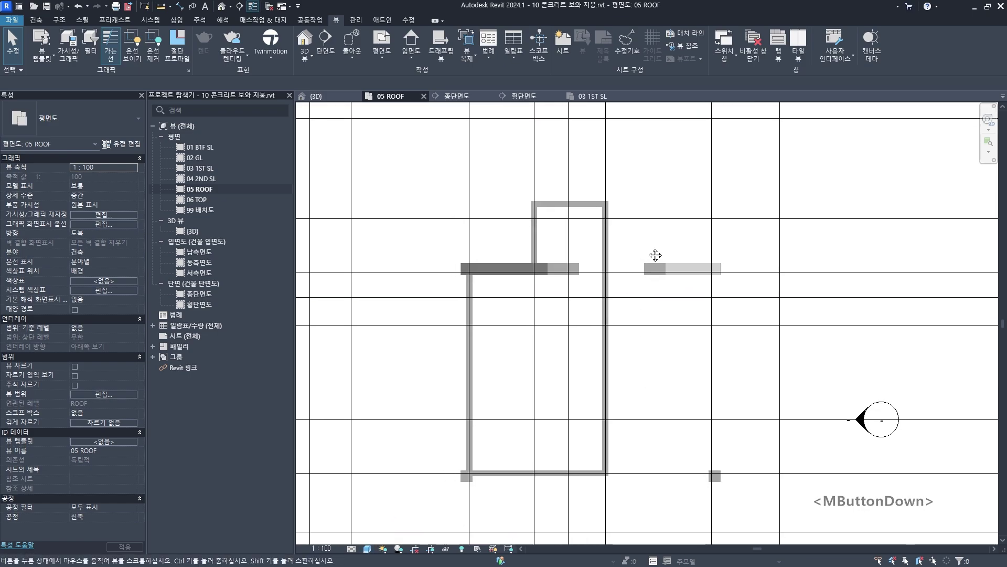
Set the cut plane offset in the 05 ROOF plan's view range to 2200
scroll(659, 277, "up", 2)
left_click(660, 277)
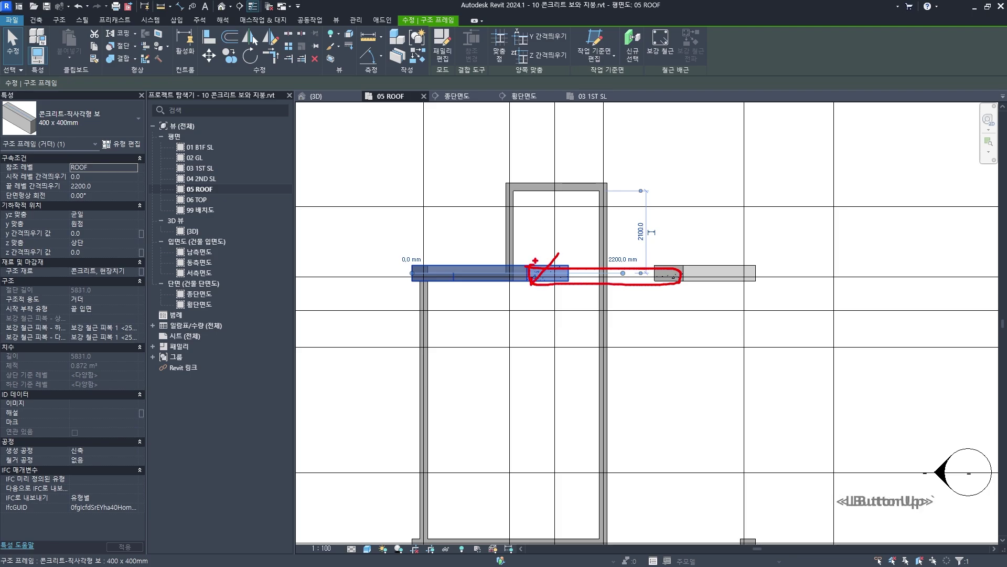
key("Escape")
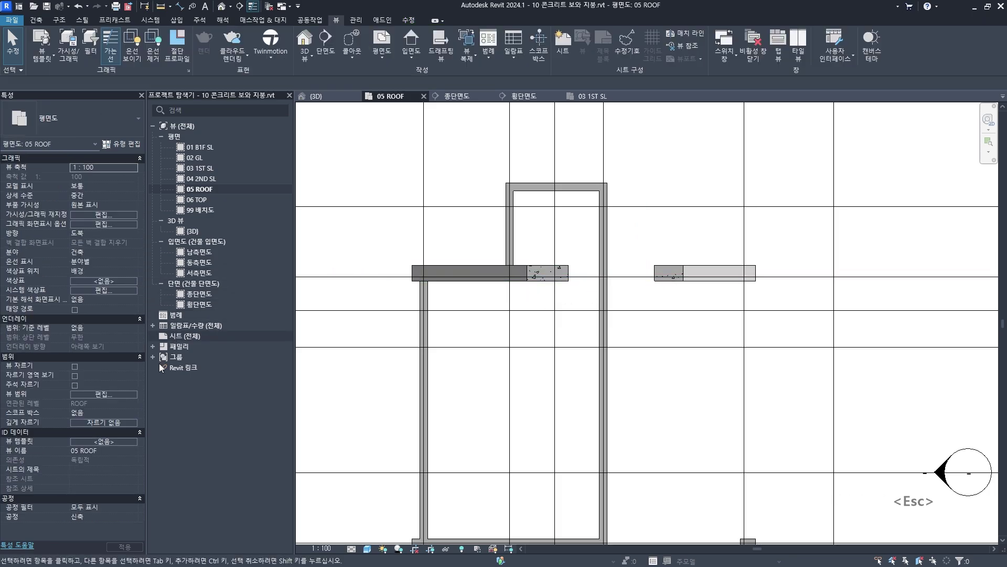
left_click(99, 393)
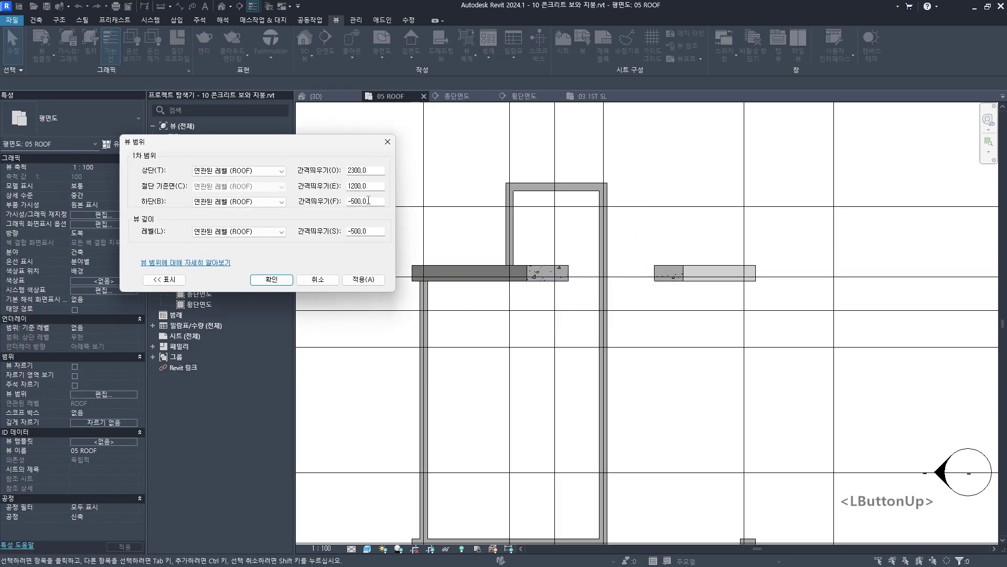
double_click(347, 186)
left_click_drag(483, 269, 696, 284)
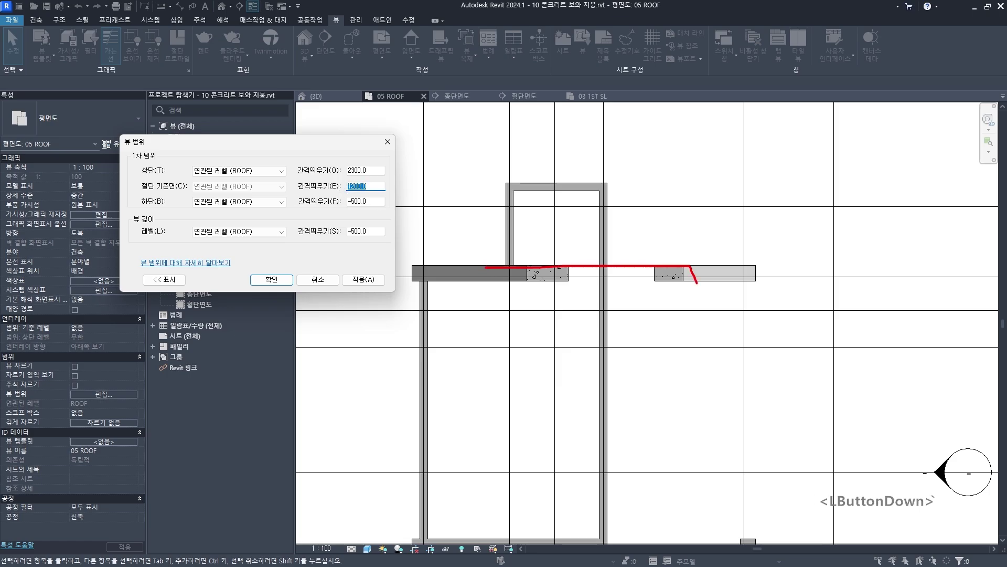
left_click_drag(761, 274, 744, 338)
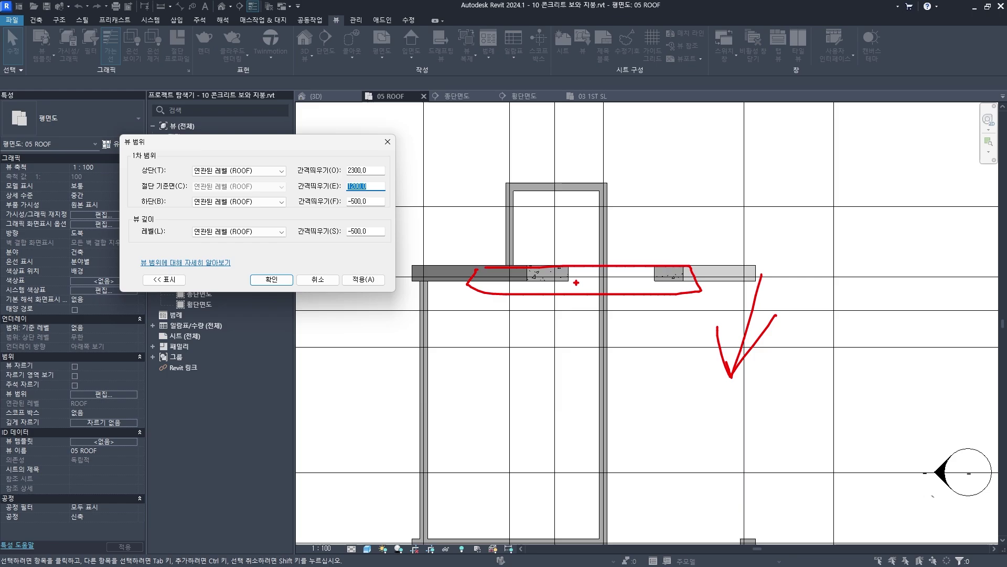
left_click_drag(420, 271, 586, 246)
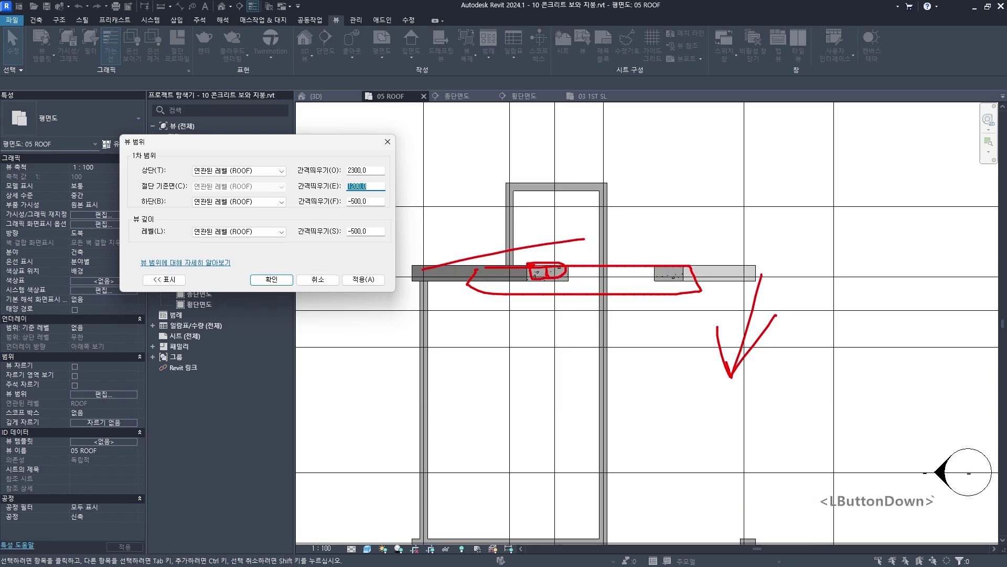
left_click_drag(549, 275, 567, 254)
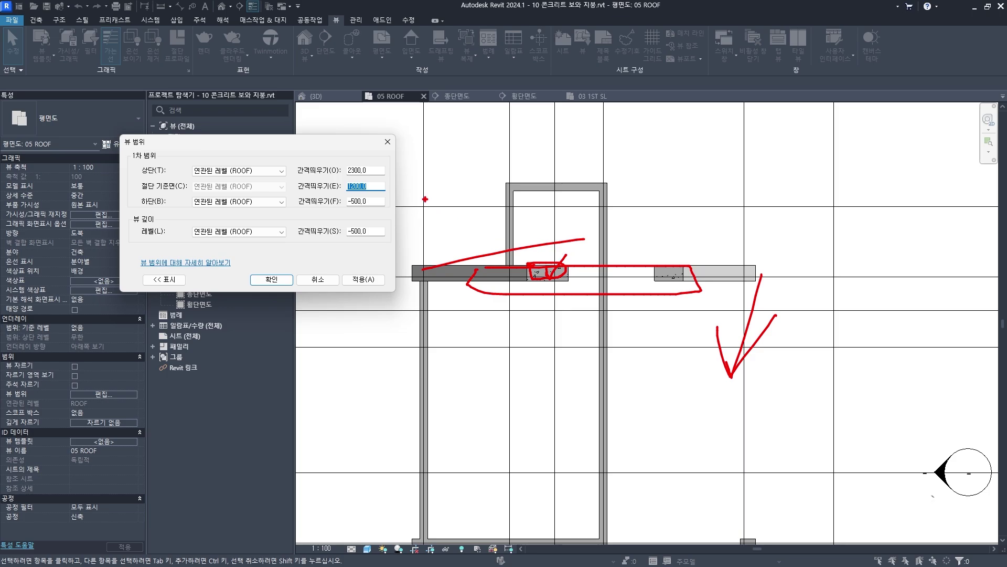
key("Escape")
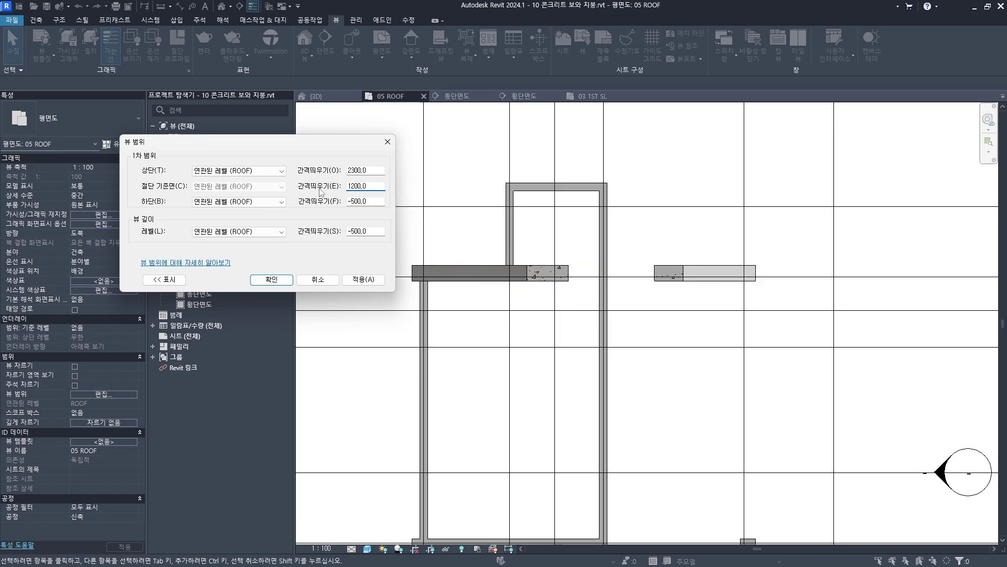
left_click_drag(371, 185, 321, 188)
left_click(272, 279)
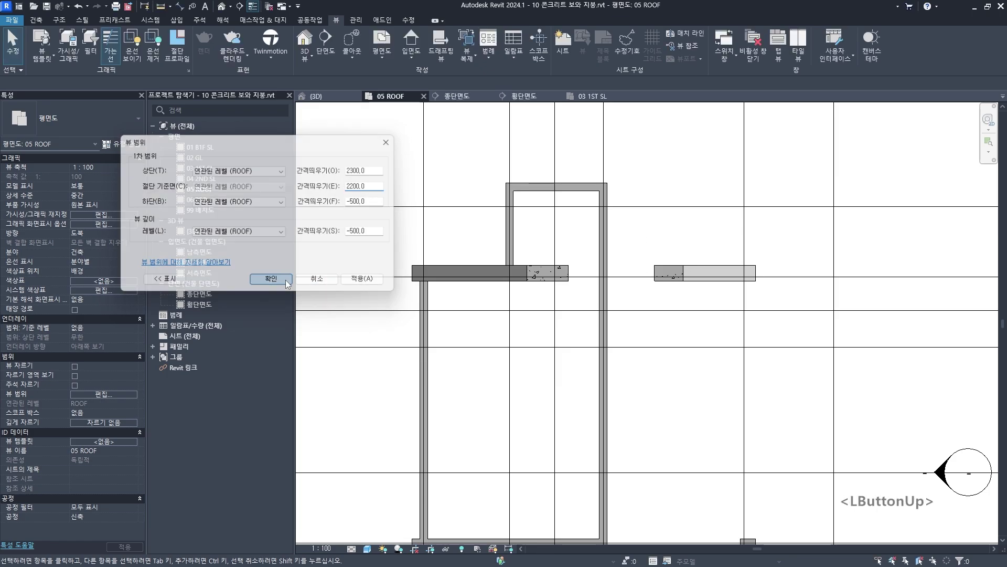
scroll(594, 271, "up", 3)
scroll(593, 272, "down", 3)
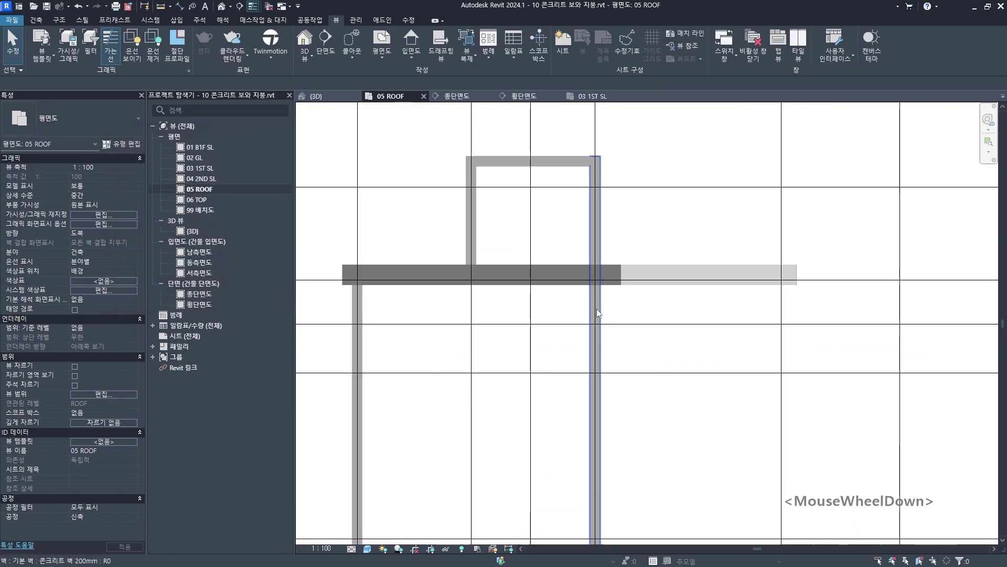
mouse_move(585, 379)
left_mouse_down()
mouse_move(579, 198)
mouse_move(555, 213)
left_mouse_up()
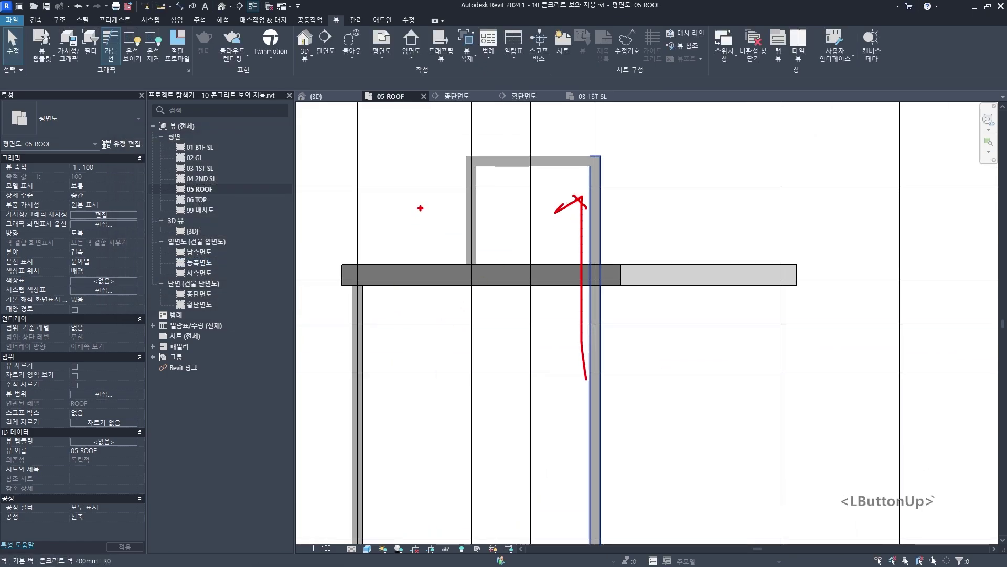
left_click_drag(400, 200, 820, 199)
mouse_move(312, 383)
left_mouse_down()
mouse_move(577, 238)
mouse_move(783, 400)
left_mouse_up()
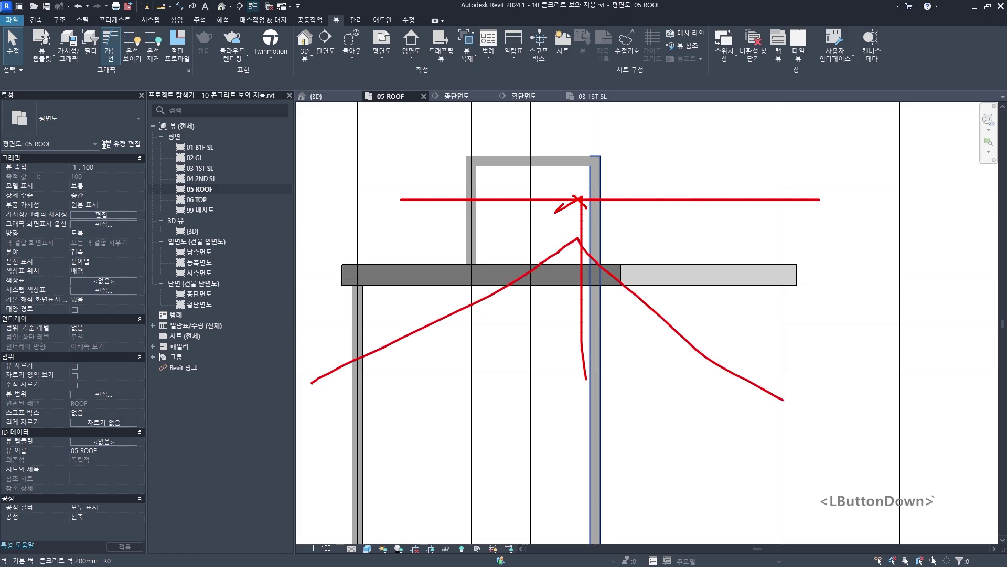
mouse_move(569, 207)
left_mouse_down()
mouse_move(558, 242)
mouse_move(575, 235)
left_mouse_up()
mouse_move(491, 216)
left_mouse_down()
mouse_move(475, 280)
mouse_move(503, 260)
left_mouse_up()
left_click_drag(694, 207, 667, 276)
key("Escape")
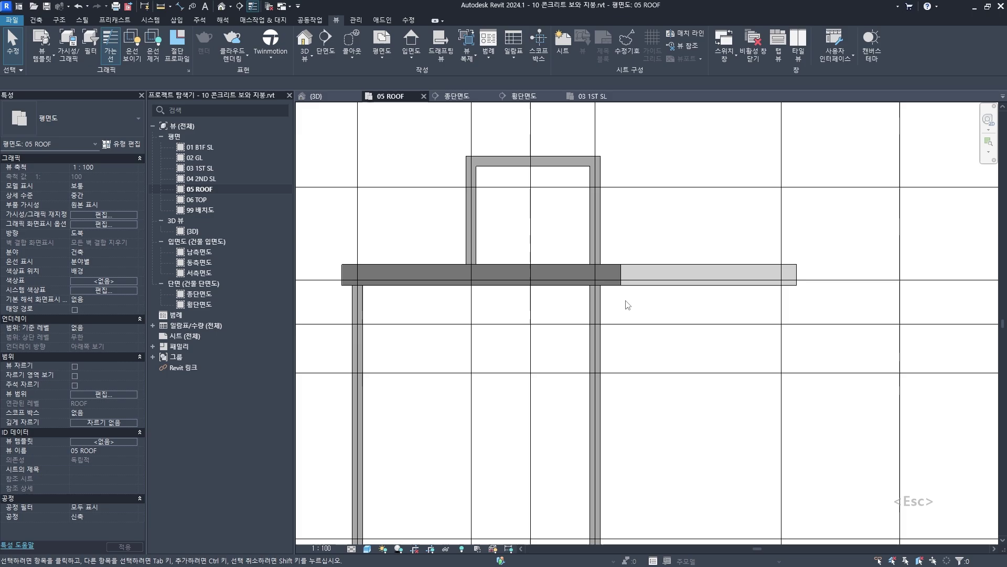
Copy both sloped roof beams in plan from grid Y5 to the outer corner of the matching column on grid Y2
scroll(624, 315, "down", 3)
scroll(603, 299, "up", 1)
left_click(654, 273)
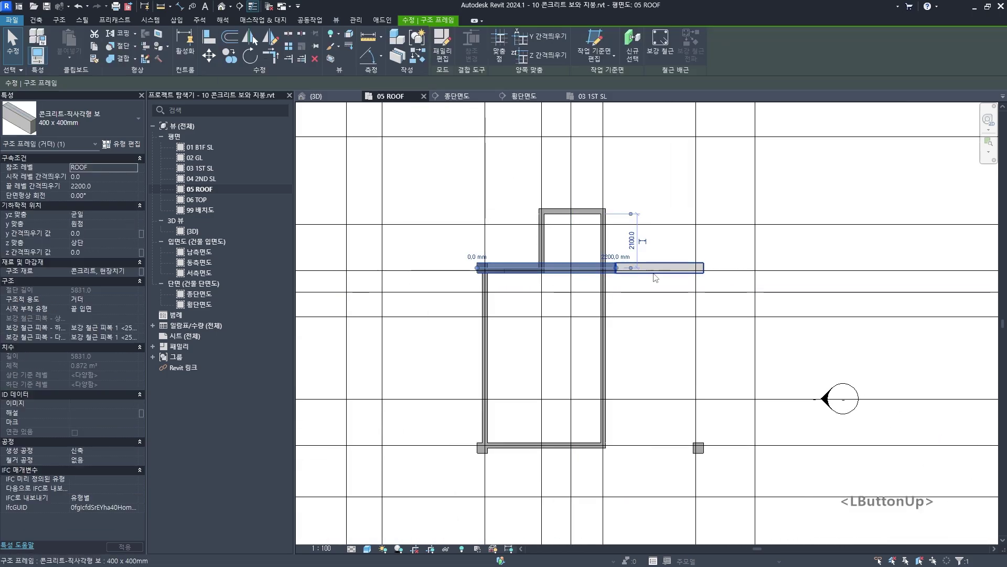
left_click(662, 267, "ctrl")
middle_click_drag(613, 339, 637, 294)
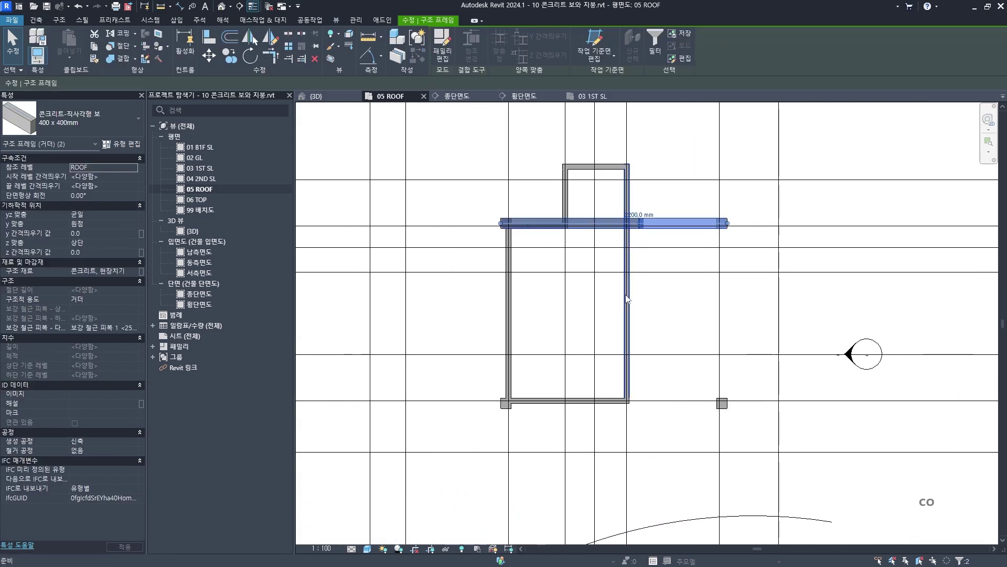
key("c")
key("o")
scroll(543, 232, "up", 5)
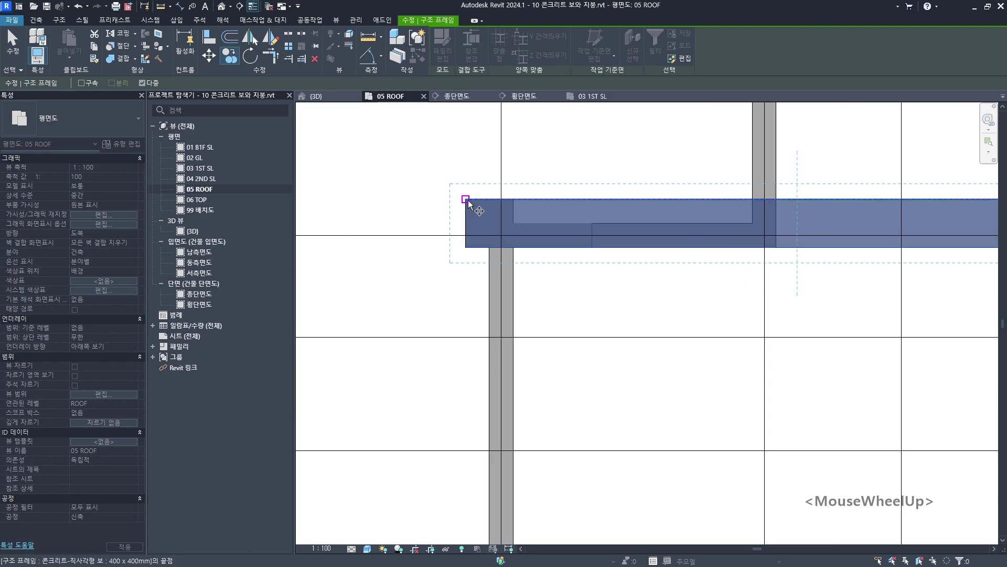
left_click(466, 200)
scroll(467, 385, "down", 3)
scroll(479, 360, "up", 2)
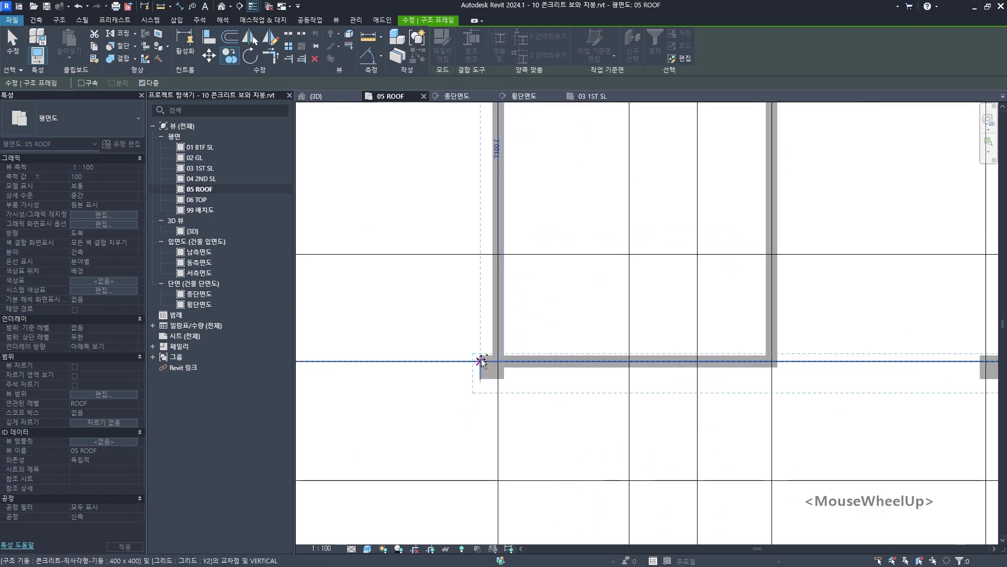
scroll(481, 357, "down", 2)
middle_click_drag(661, 362, 612, 382)
key("Escape")
Open the 3D view and examine how the shorter sloped beam meets its column on the front frame
key("ctrl+Tab")
scroll(697, 276, "up", 3)
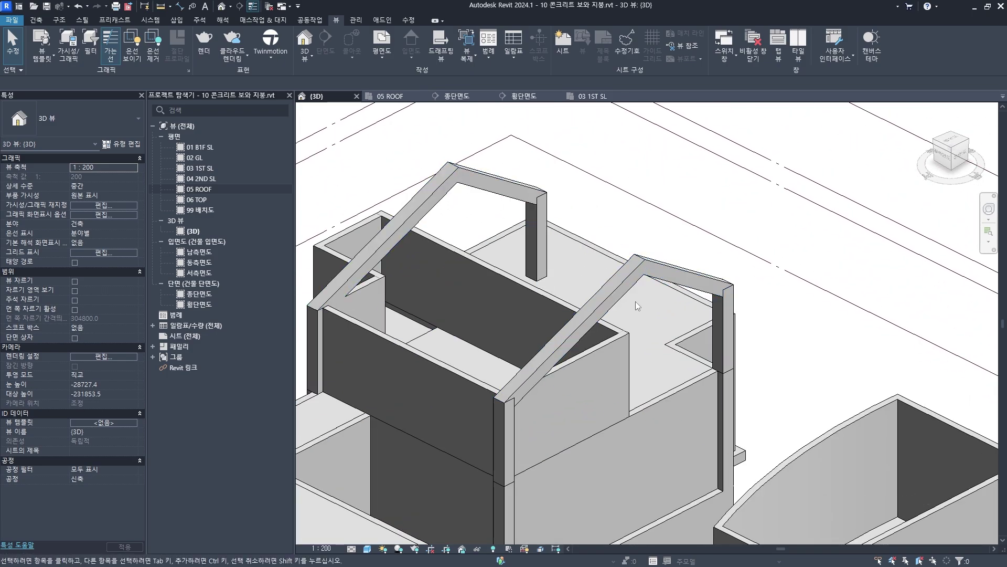
middle_click_drag(634, 298, 682, 315, "shift")
scroll(720, 322, "up", 3)
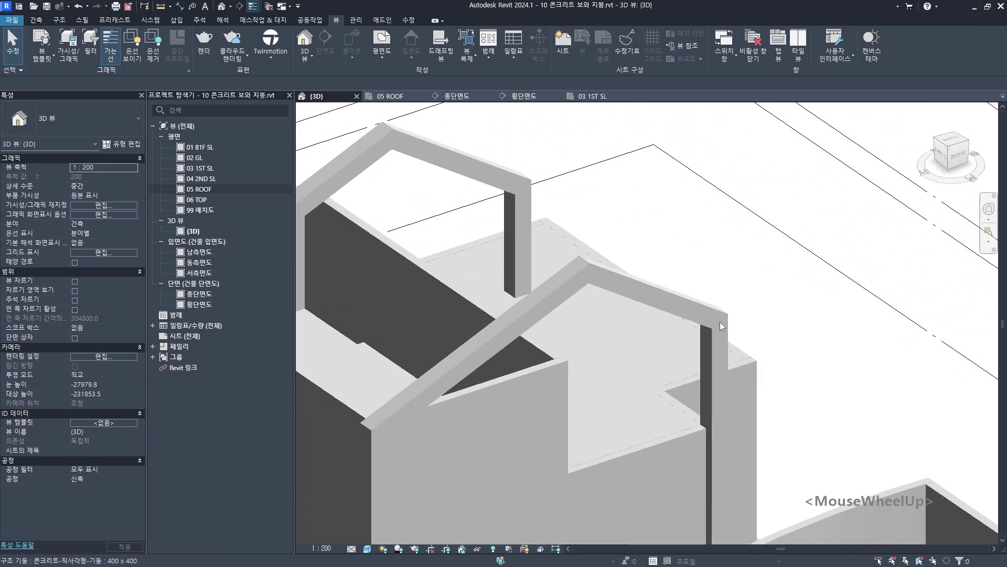
scroll(704, 351, "up", 2)
left_click(719, 315)
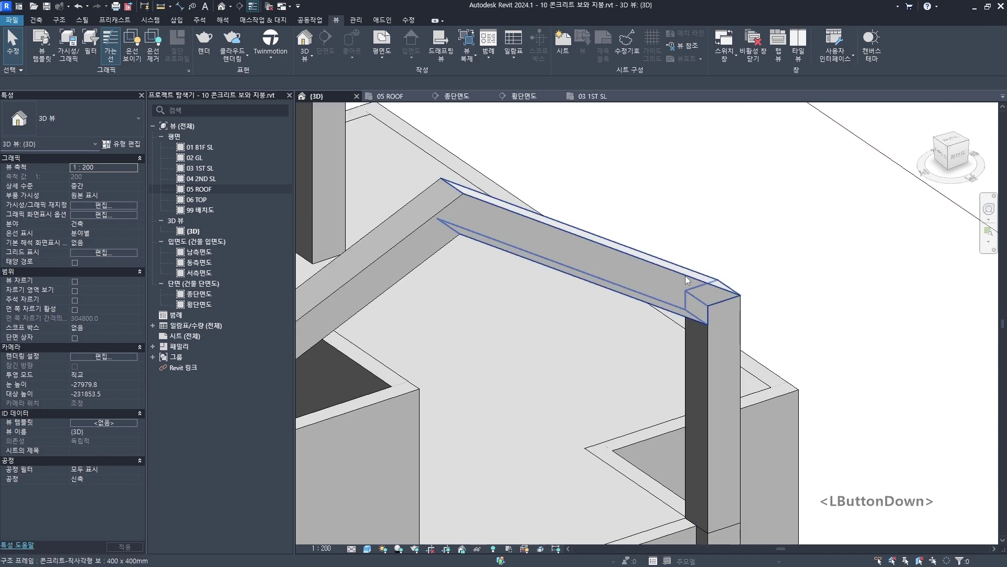
middle_click_drag(707, 304, 693, 311)
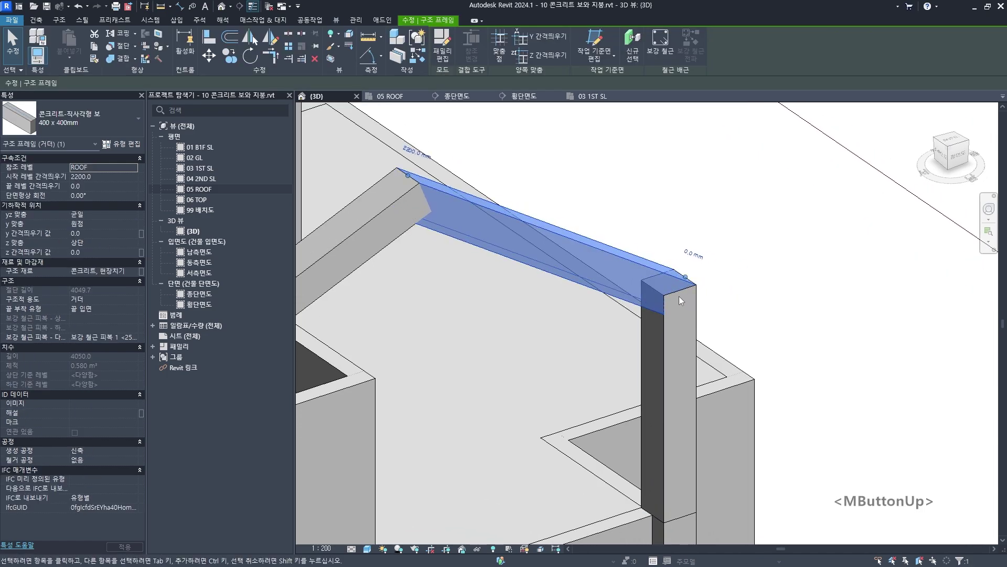
scroll(678, 295, "down", 3)
scroll(668, 301, "up", 2)
key("Escape")
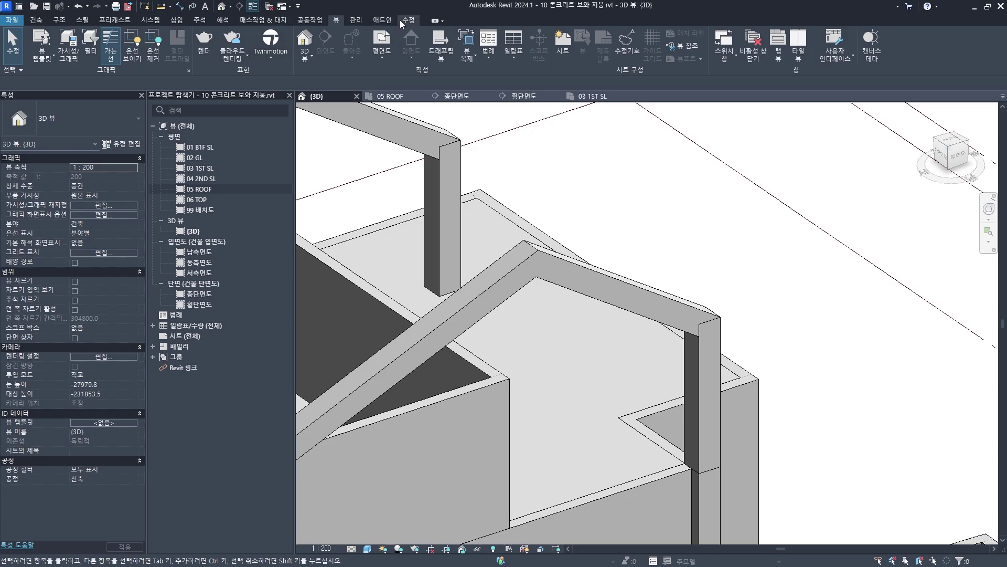
Switch the join order between the front frame's column and the shorter sloped beam so the beam runs over the column
left_click(404, 21)
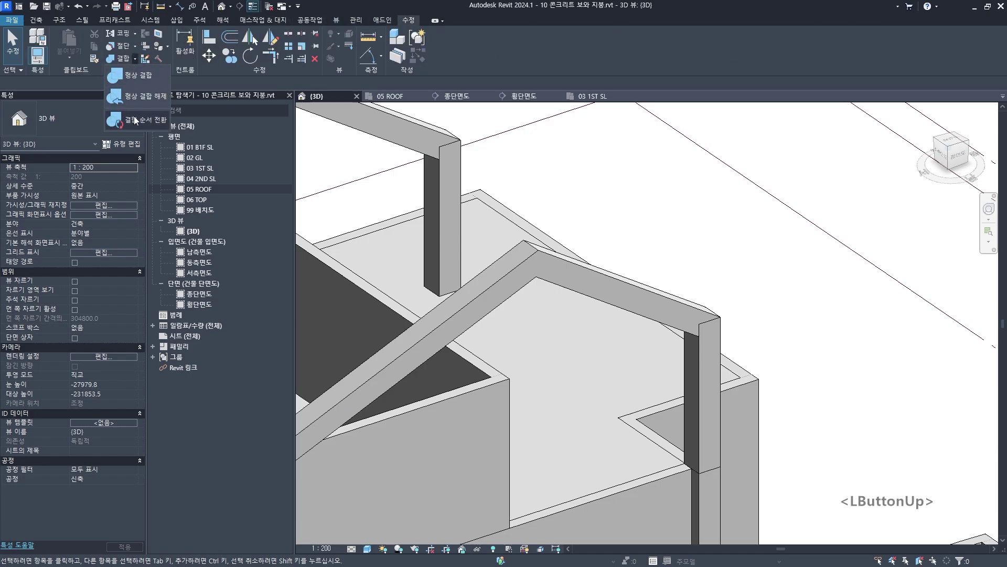
left_click(142, 59)
scroll(735, 323, "up", 3)
left_click(748, 309)
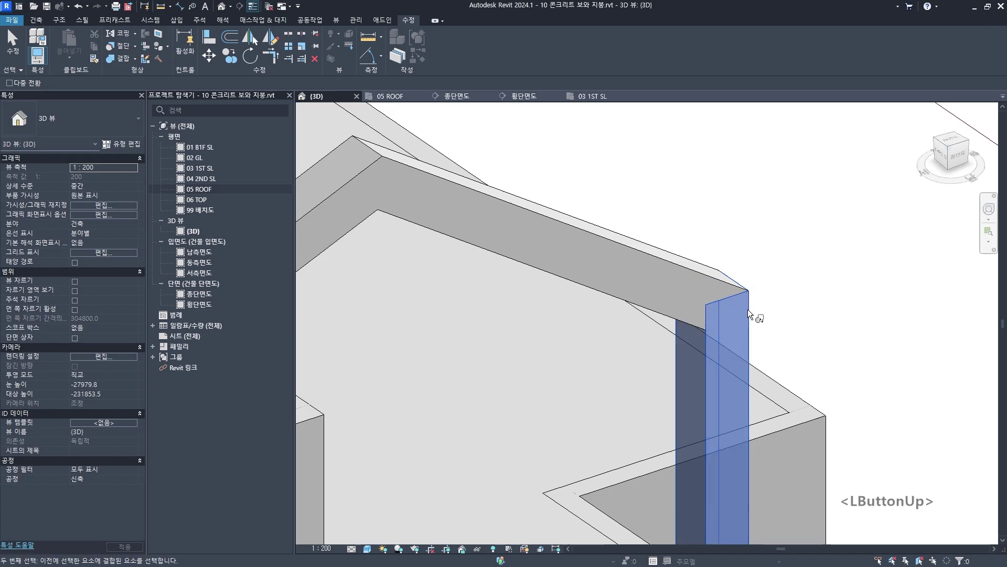
left_click(710, 282)
key("Escape")
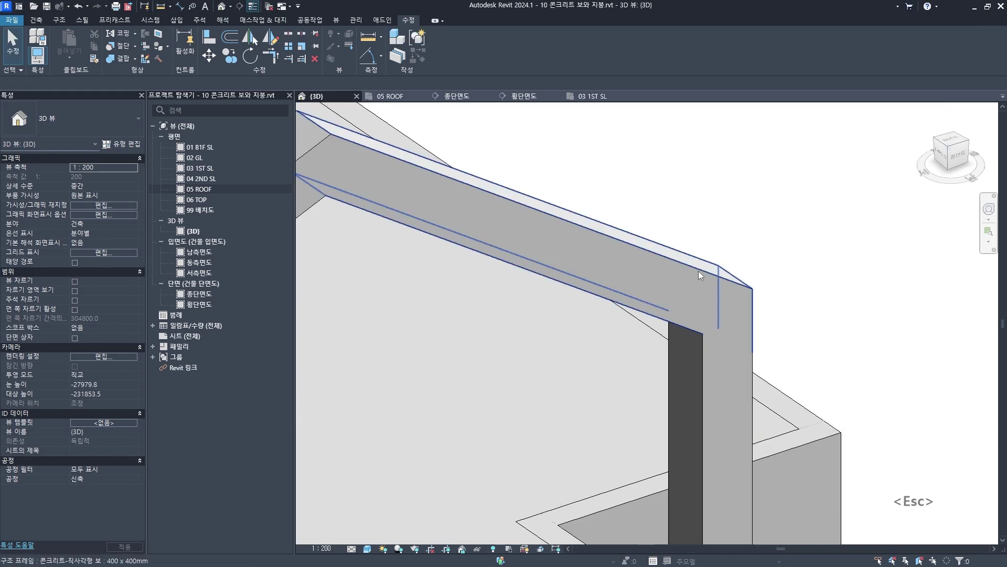
Switch the join order between the front frame's longer sloped beam and the column under its lower end
left_click(659, 278)
scroll(606, 275, "down", 2)
scroll(606, 275, "down", 2)
scroll(515, 308, "up", 5)
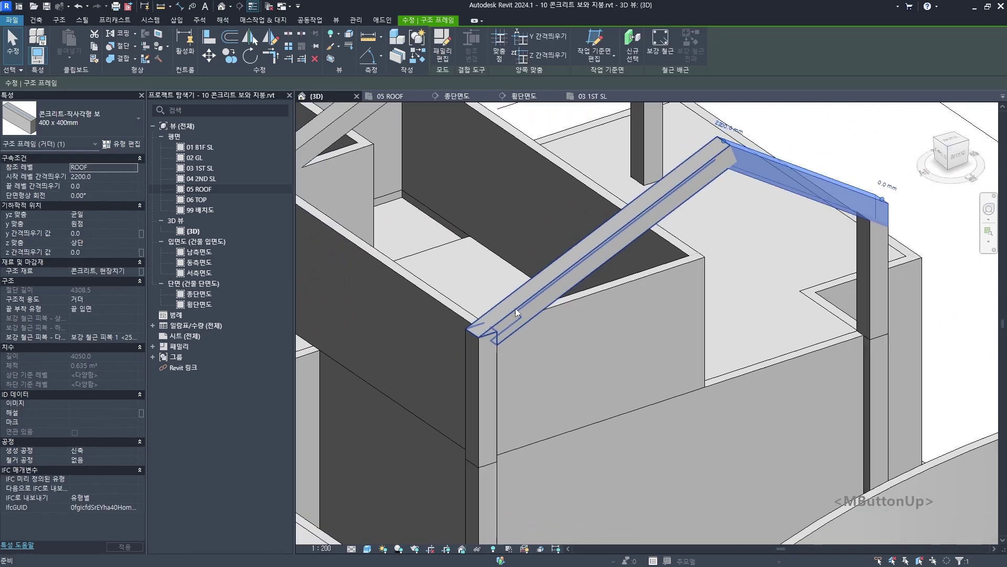
key("Escape")
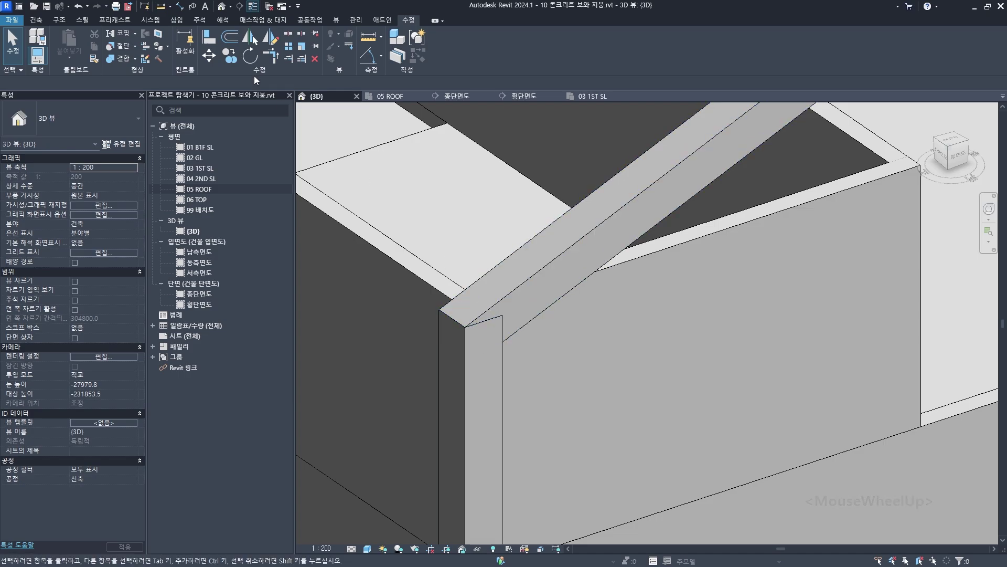
left_click(135, 57)
left_click(137, 122)
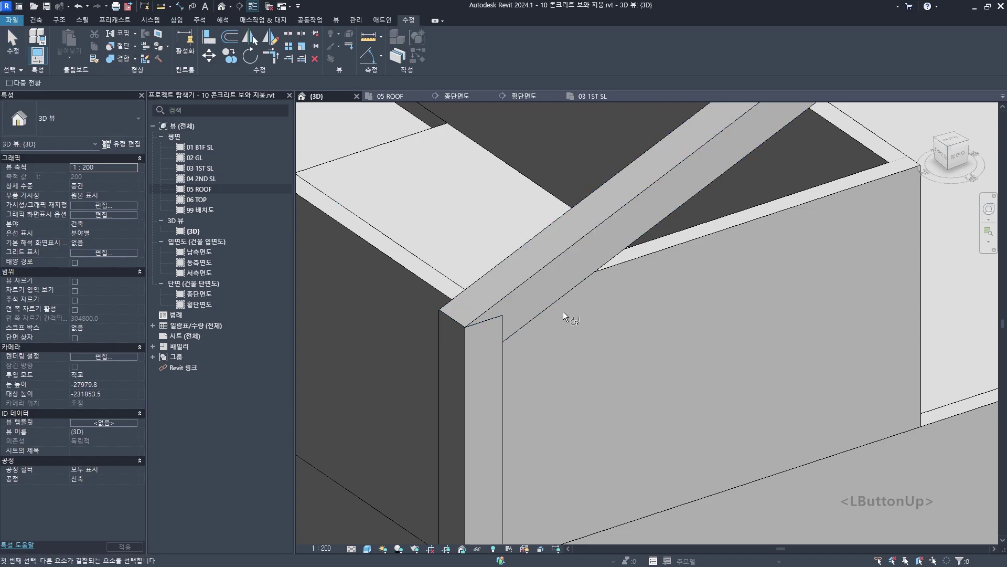
left_click(528, 277)
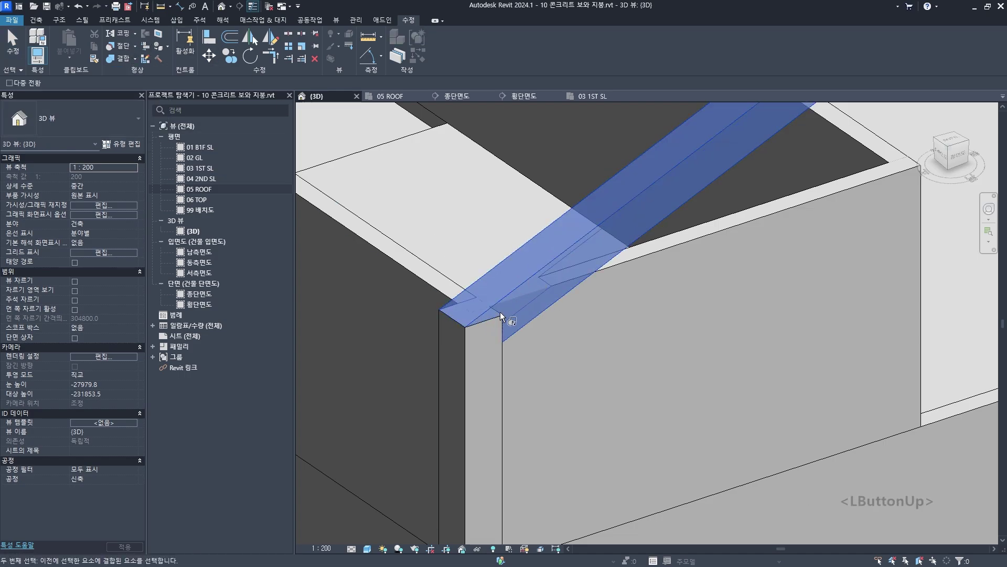
left_click(463, 349)
Switch the join order between the rear frame's longer sloped beam and the column at its lower end
scroll(464, 349, "down", 3)
middle_click_drag(464, 349, 412, 270)
scroll(412, 270, "up", 4)
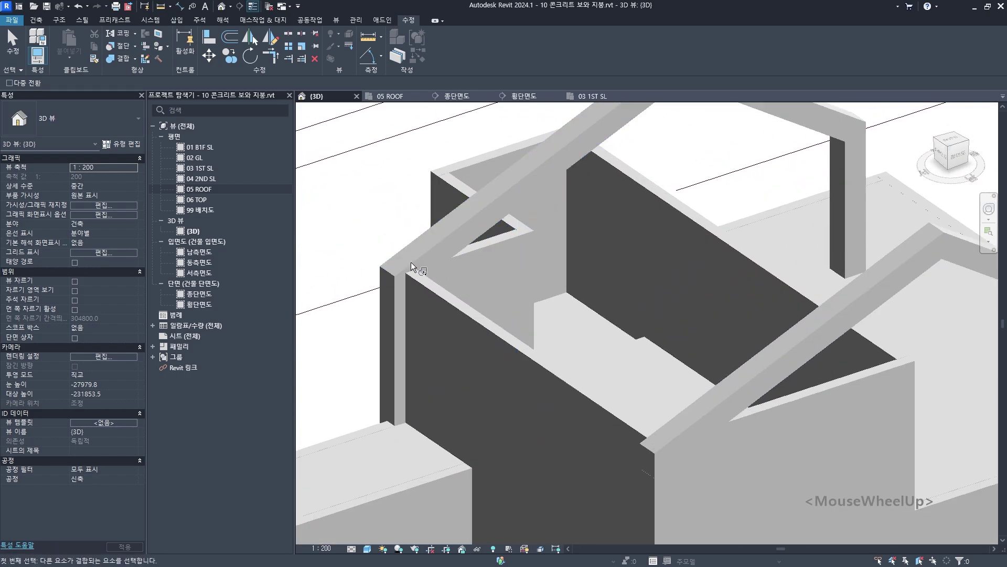
left_click(432, 250)
scroll(389, 286, "up", 3)
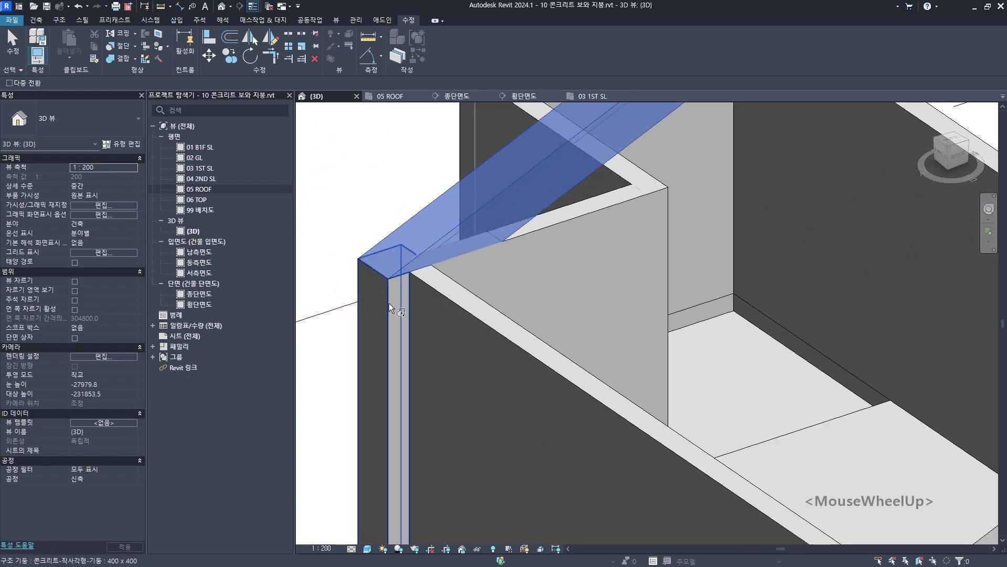
left_click(433, 266)
Switch the join order between the rear frame's longer sloped beam and the gable wall, and try it with the long side wall
left_click(517, 184)
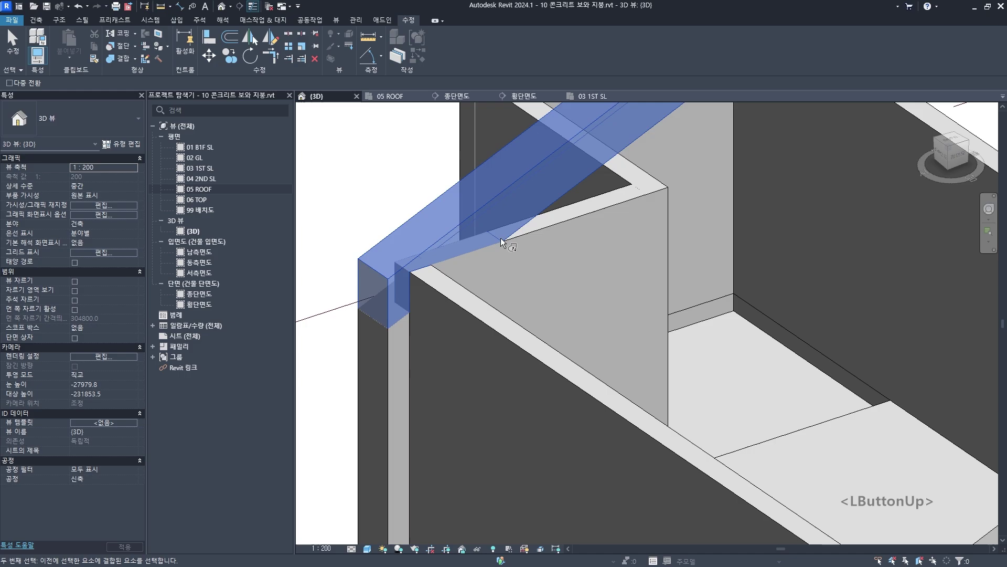
left_click(558, 225)
left_click(501, 197)
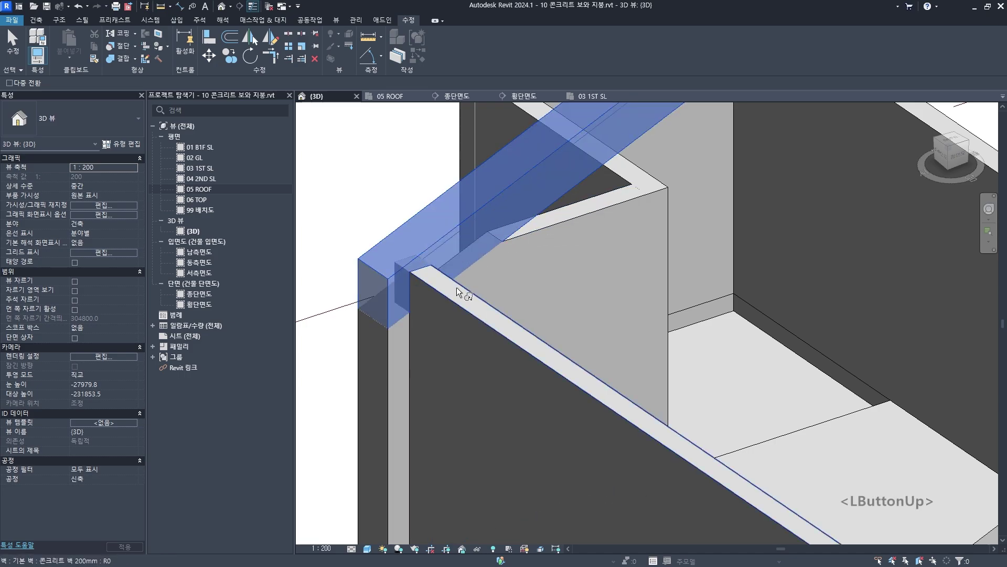
left_click(456, 290)
left_click(463, 227)
left_click(461, 284)
key("Escape")
left_click(465, 219)
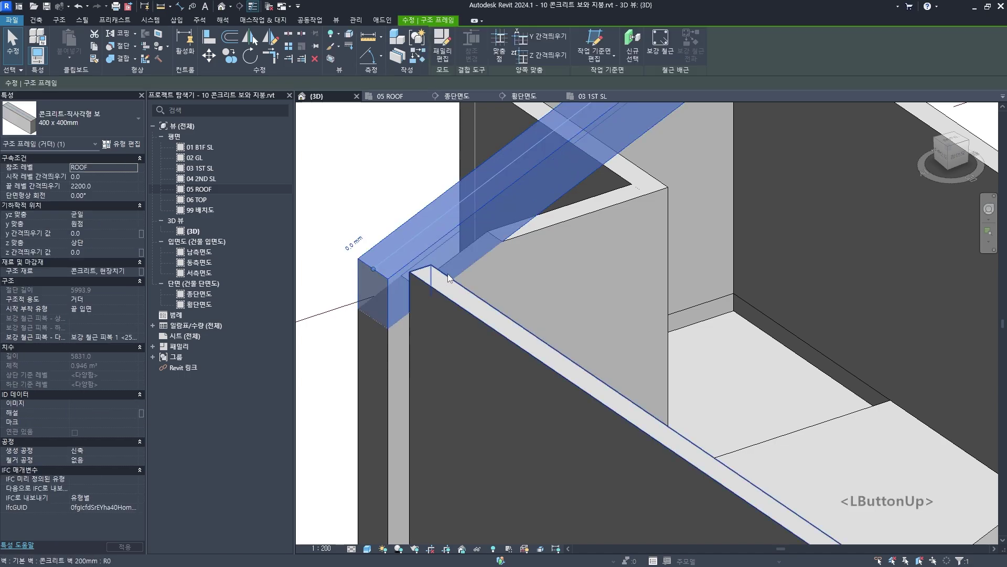
middle_click_drag(465, 220, 502, 273, "shift")
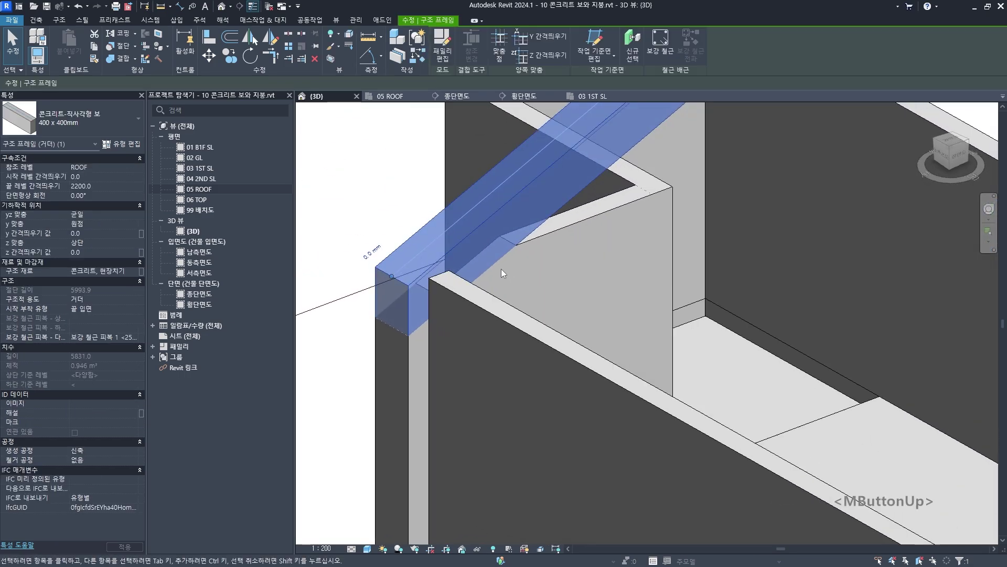
Switch the join order between the rear frame's shorter sloped beam and its column
scroll(502, 272, "down", 3)
middle_click_drag(671, 325, 545, 235)
key("Escape")
scroll(461, 215, "up", 5)
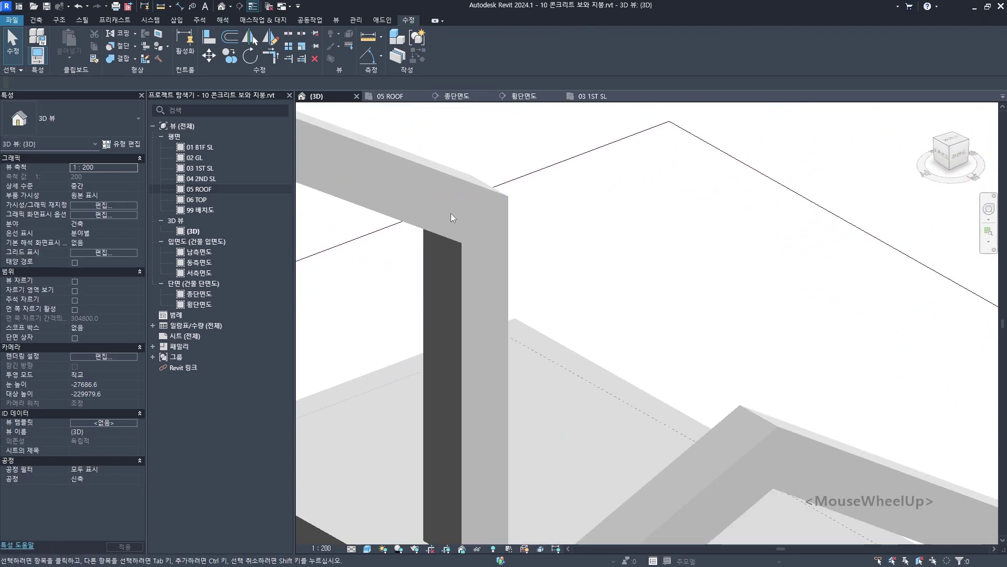
left_click(142, 60)
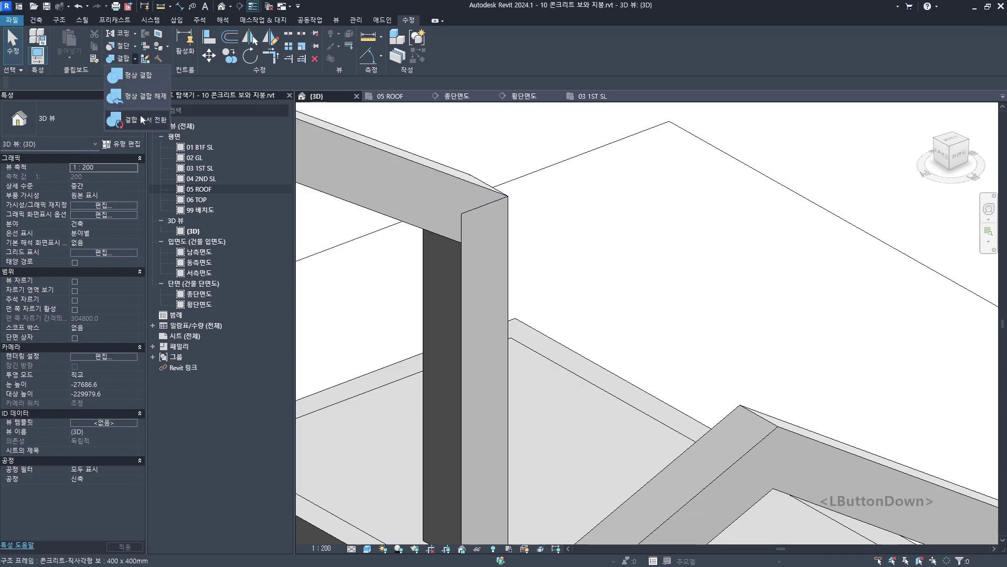
left_click(492, 201)
left_click(507, 219)
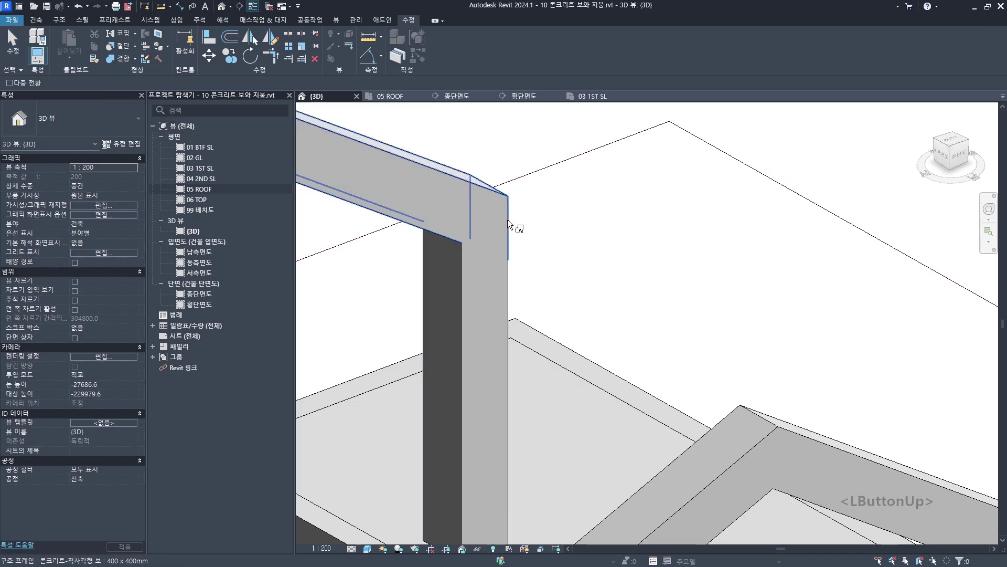
Examine both completed beam frames and the surrounding buildings from several angles in 3D
scroll(543, 239, "down", 5)
middle_click_drag(542, 238, 546, 306, "shift")
scroll(546, 306, "down", 5)
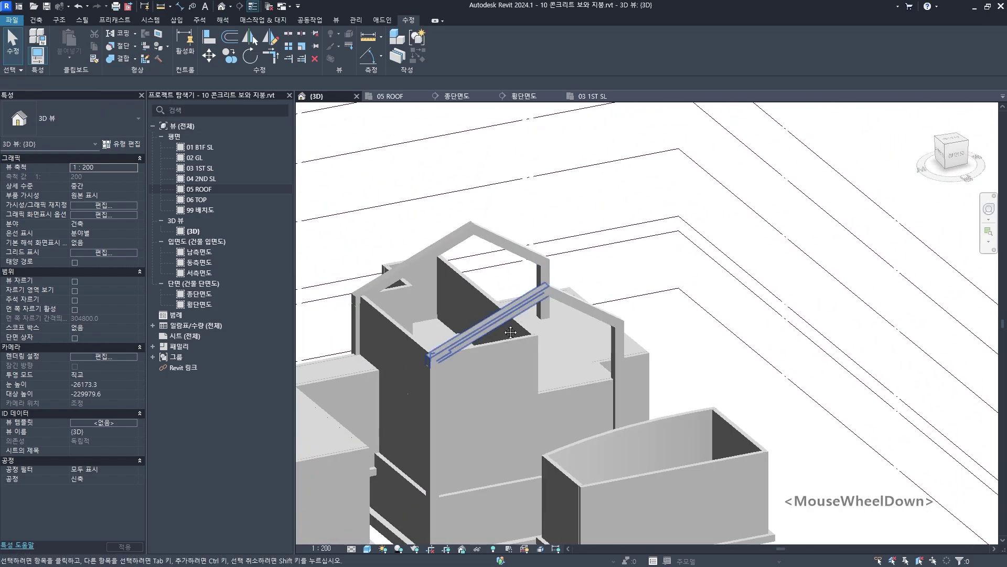
left_click(628, 223)
middle_click_drag(610, 253, 657, 288, "shift")
scroll(628, 337, "up", 5)
left_click(659, 272)
scroll(659, 270, "down", 2)
key("Escape")
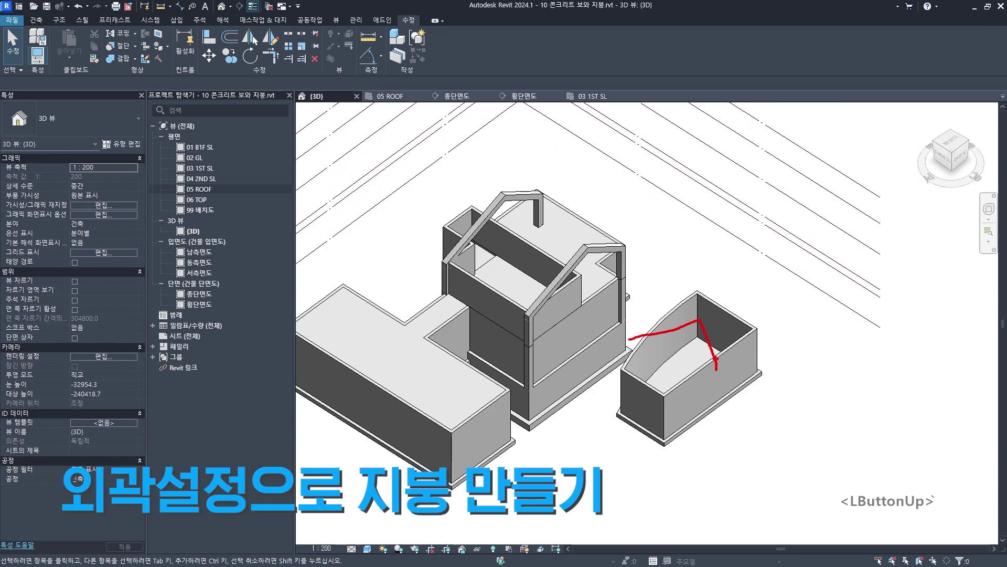
left_click_drag(632, 331, 691, 287)
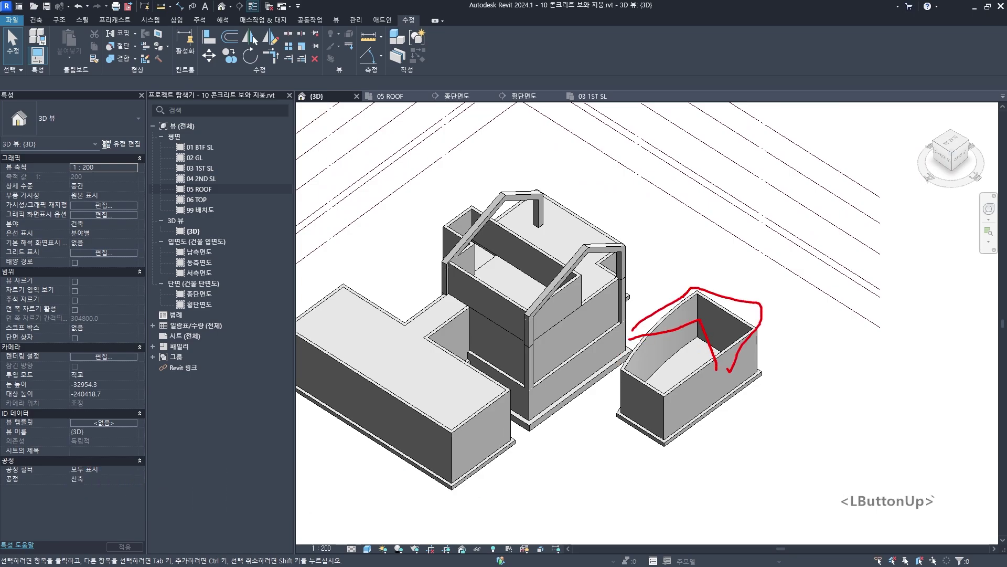
left_click_drag(501, 185, 590, 182)
left_click_drag(582, 256, 536, 303)
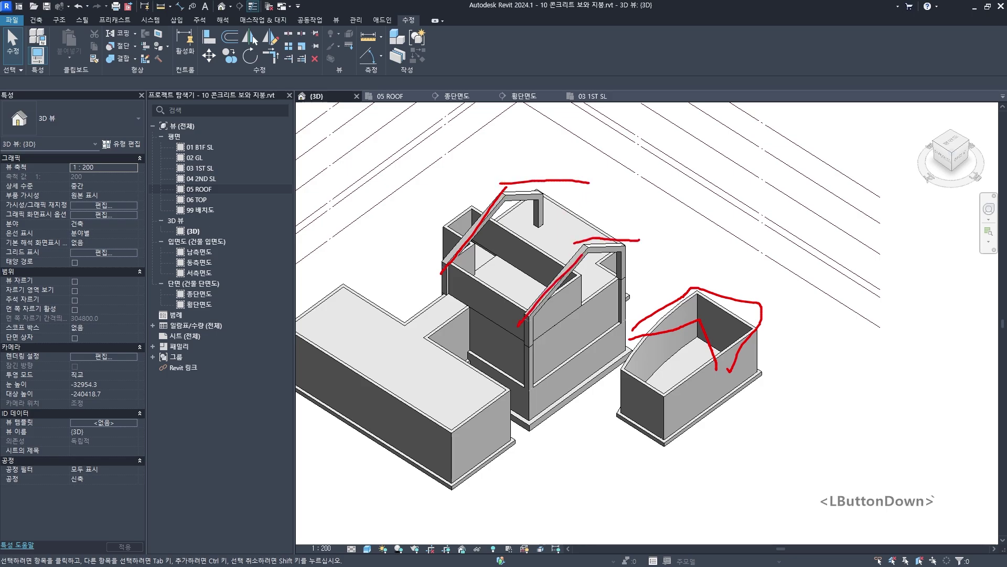
key("Escape")
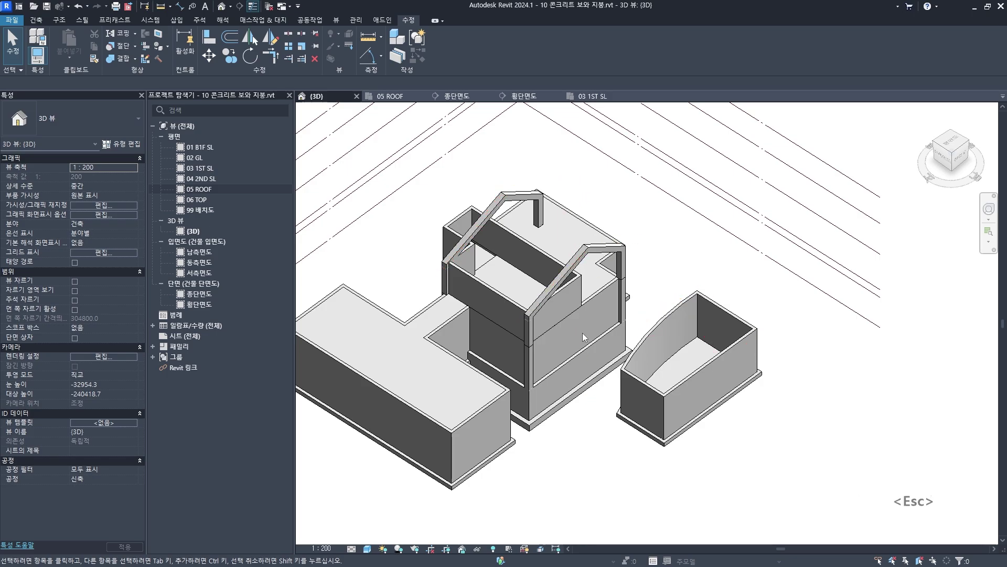
Examine the separate curved building from the side in 3D, checking its wall tops against the 2ND SL level
mouse_move(583, 333)
middle_mouse_down("shift")
mouse_move(556, 336)
mouse_move(668, 348)
mouse_move(623, 342)
mouse_move(603, 366)
mouse_move(620, 263)
mouse_move(607, 326)
mouse_move(582, 346)
mouse_move(584, 225)
mouse_move(585, 282)
middle_mouse_up("shift")
scroll(669, 348, "up", 2)
key("Escape")
middle_click(587, 346)
left_click(585, 359)
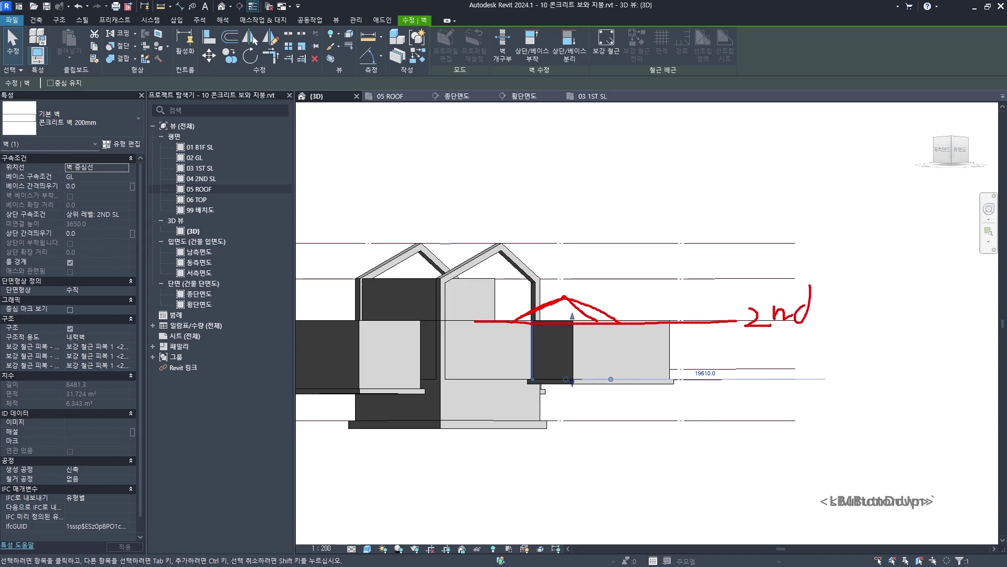
left_click_drag(810, 309, 811, 325)
left_click_drag(756, 331, 840, 333)
key("Escape")
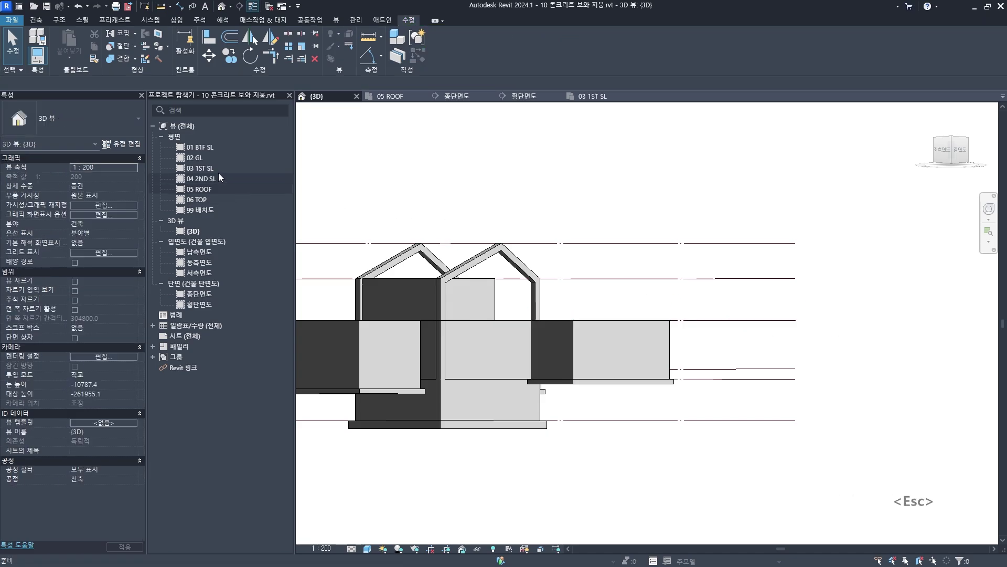
Open the 04 2ND SL floor plan and locate the curved building's roof outline near grids X9 and X10
double_click(202, 178)
scroll(636, 332, "down", 2)
scroll(588, 293, "up", 5)
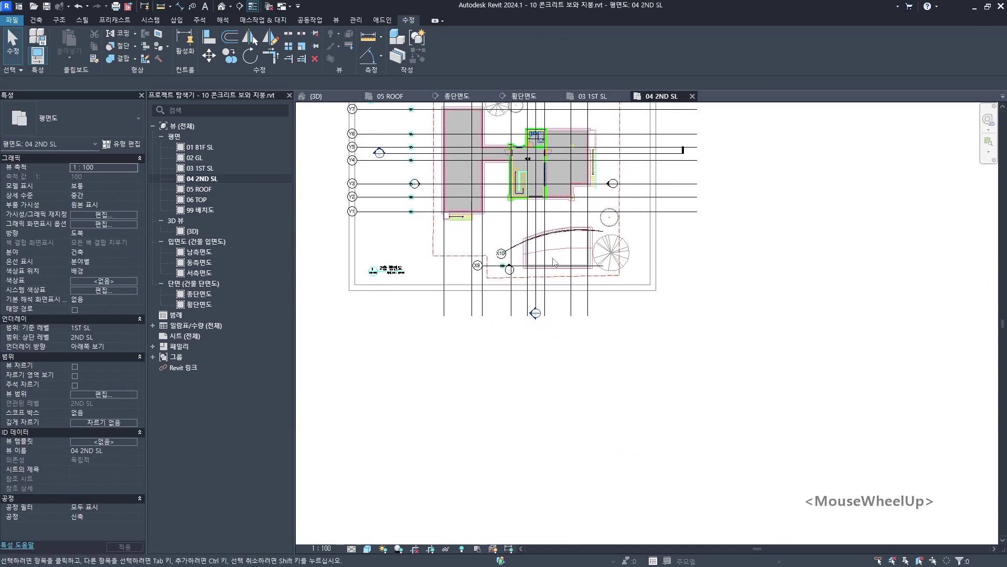
middle_click_drag(588, 294, 561, 273)
scroll(541, 251, "up", 4)
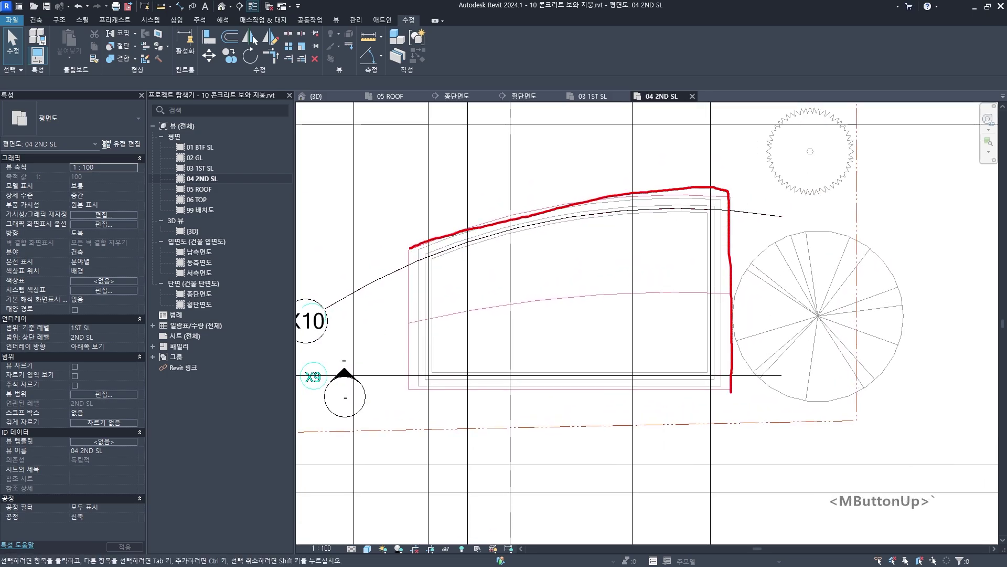
left_click_drag(731, 391, 534, 392)
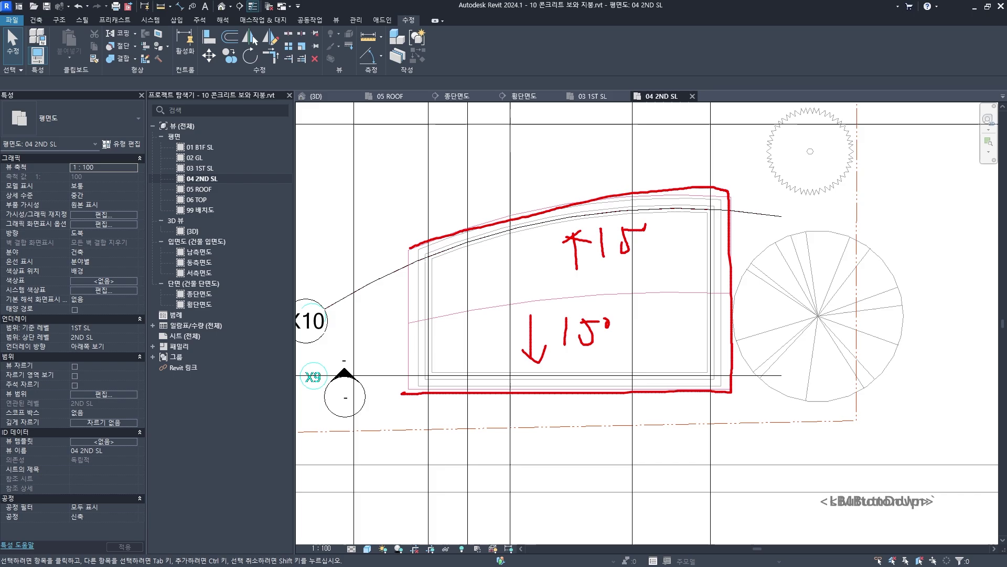
middle_click(564, 277)
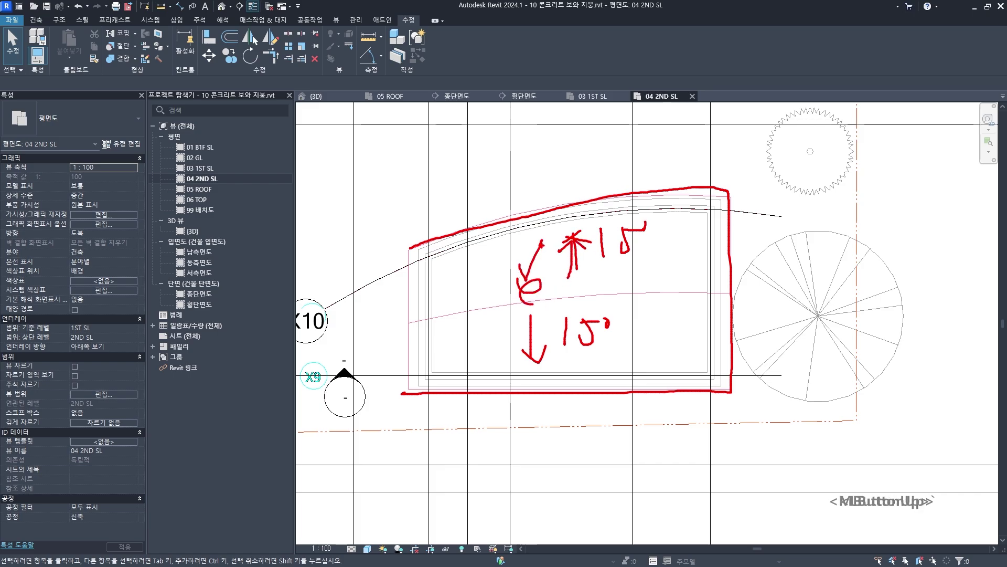
key("Escape")
scroll(525, 294, "down", 1)
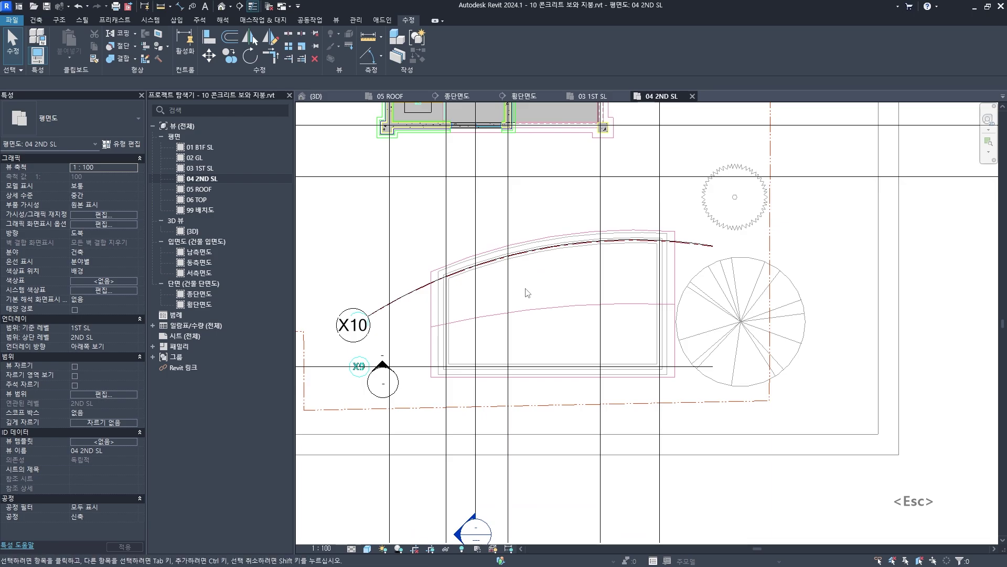
middle_click_drag(517, 267, 521, 279)
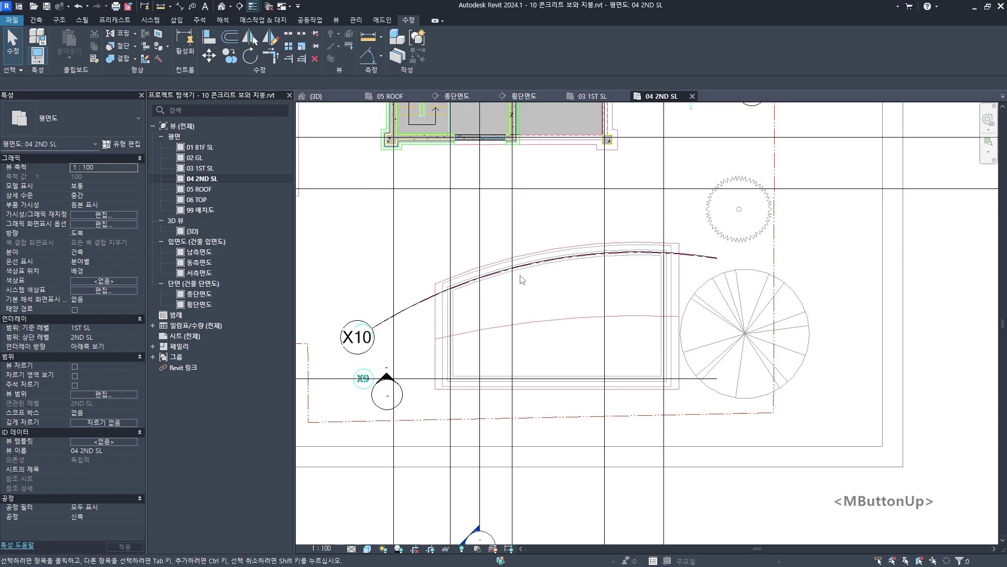
Check the 횡단면도 and 종단면도 sections for the roof profile drawn above the 작업실 room
double_click(200, 304)
scroll(525, 315, "down", 3)
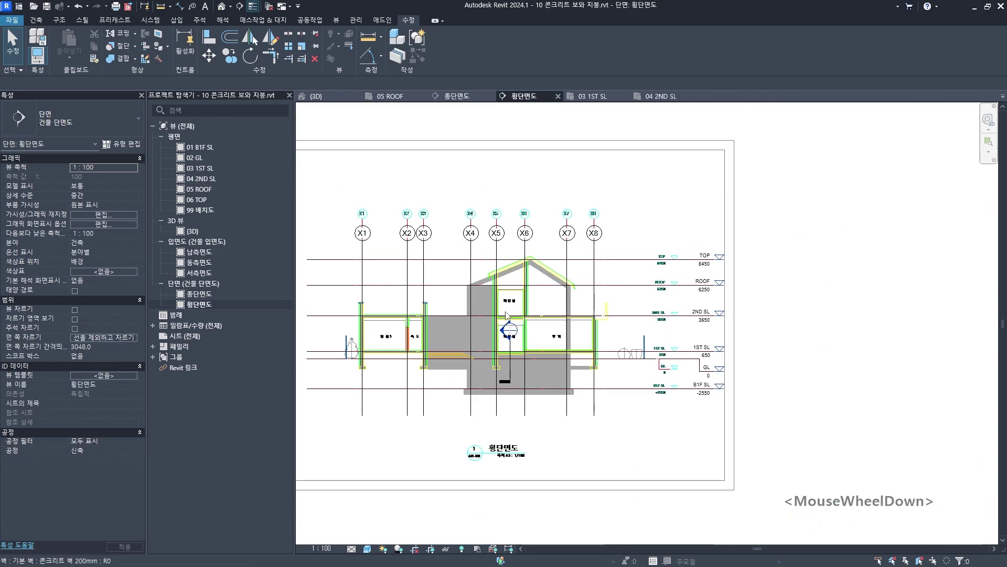
middle_click(576, 319)
scroll(576, 318, "up", 2)
double_click(199, 294)
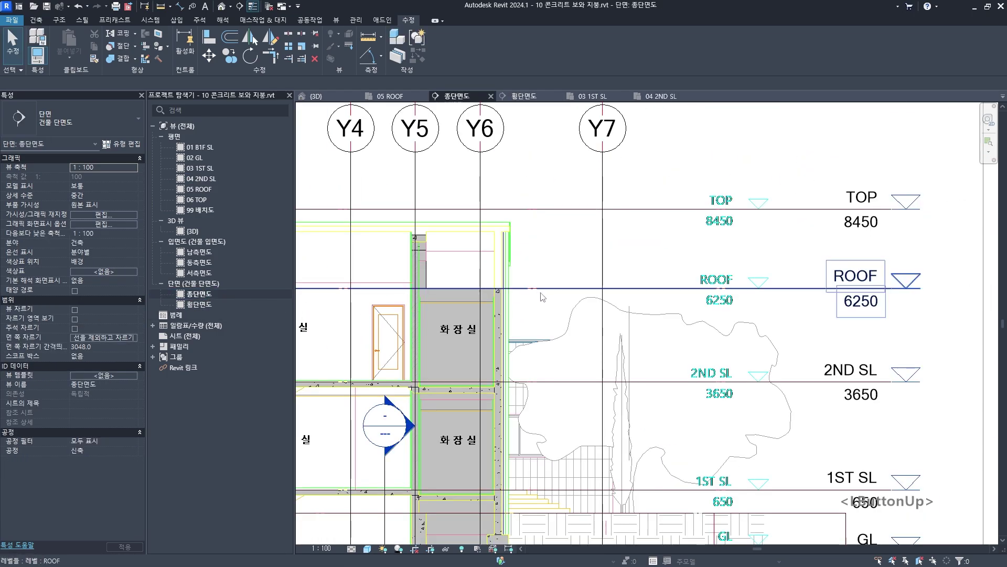
scroll(700, 273, "down", 3)
middle_click(564, 279)
scroll(564, 279, "up", 2)
scroll(564, 279, "up", 3)
middle_click(540, 282)
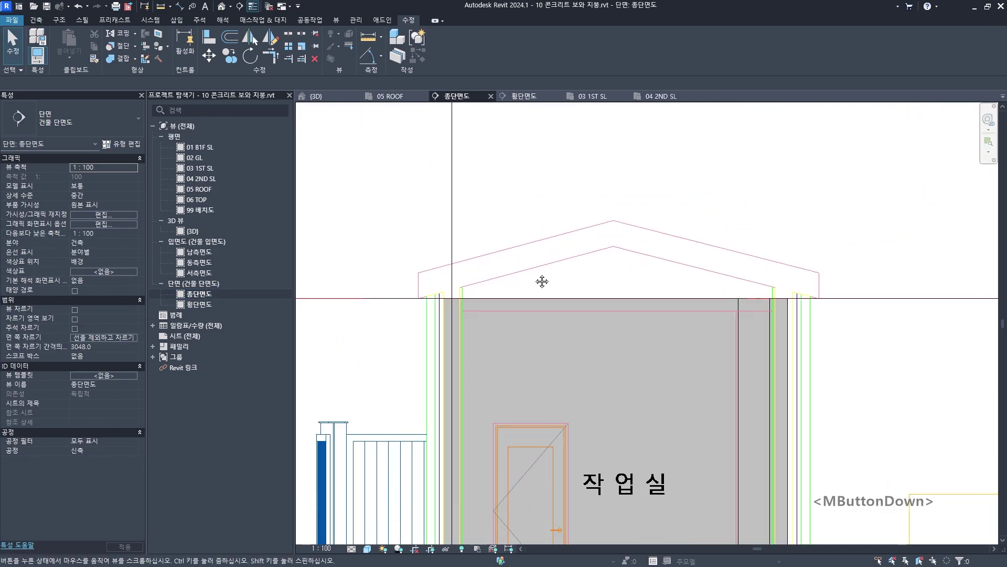
Measure the roof thickness between the two sloped lines above the 작업실 room in the 종단면도 section
key("d")
key("i")
scroll(537, 265, "up", 2)
left_click(540, 268)
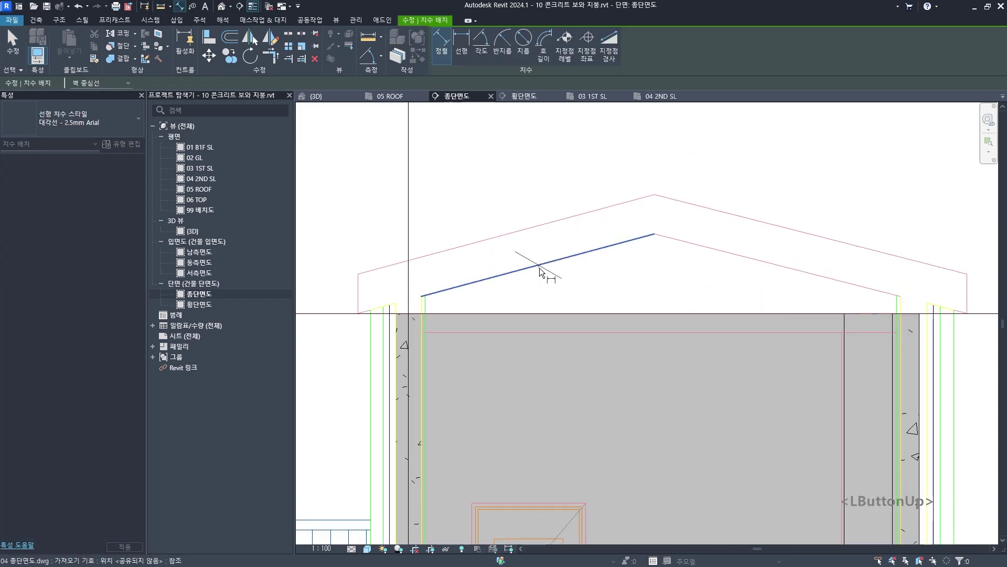
left_click(535, 229)
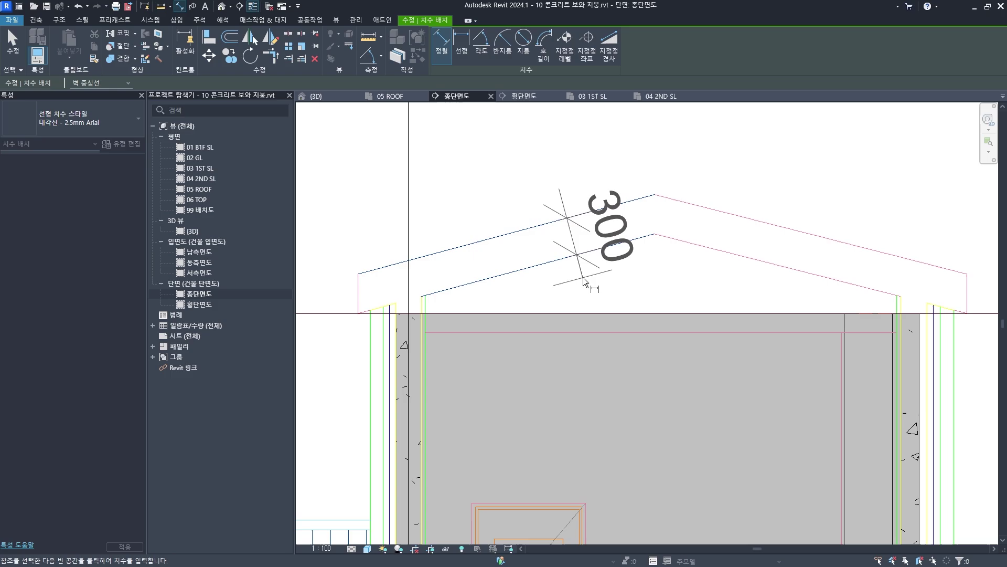
key("Escape")
key("Escape")
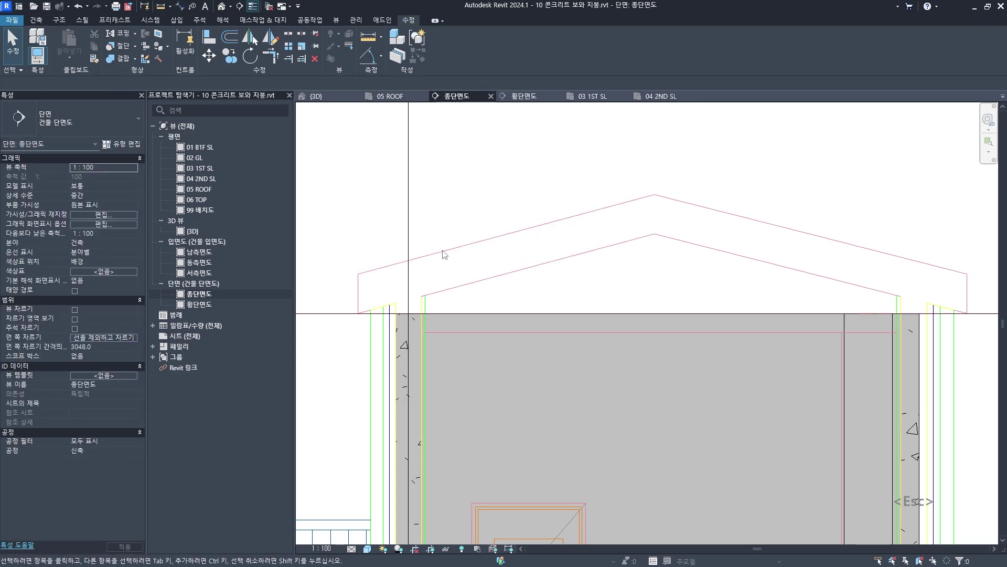
Return to the 04 2ND SL floor plan and start a Roof by Footprint for the curved building
double_click(200, 179)
scroll(514, 278, "up", 2)
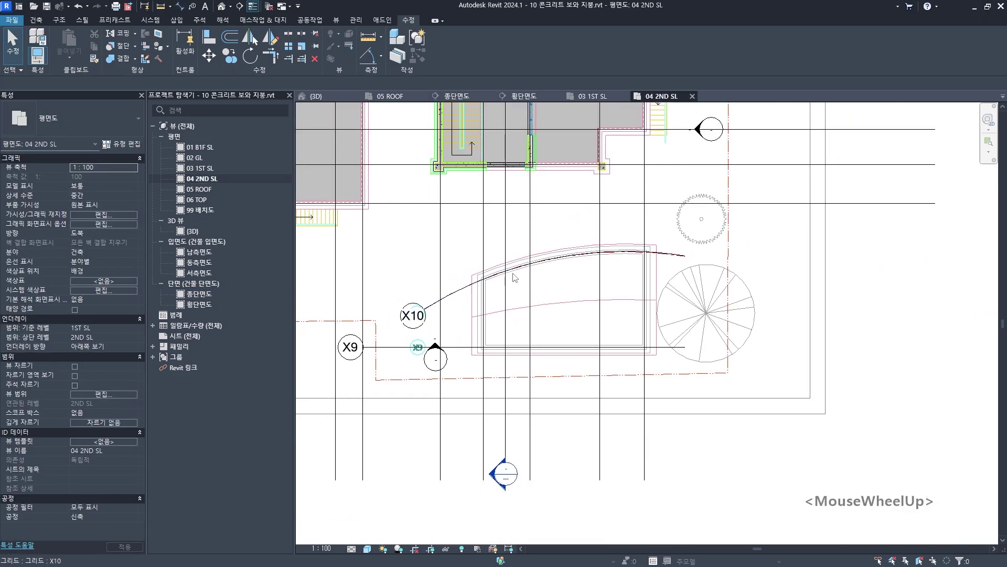
scroll(515, 278, "up", 1)
middle_click_drag(514, 278, 500, 286)
key("Escape")
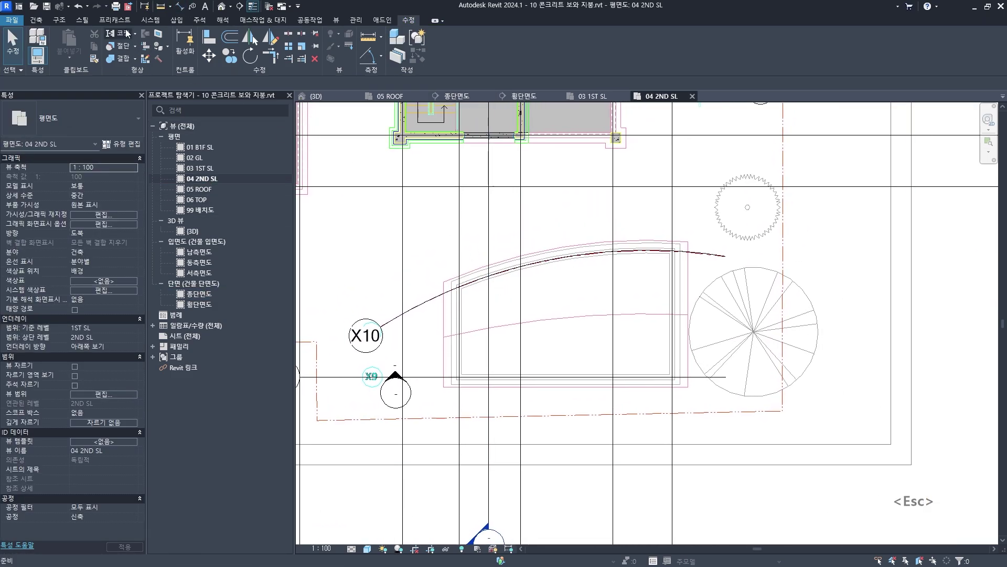
left_click(36, 21)
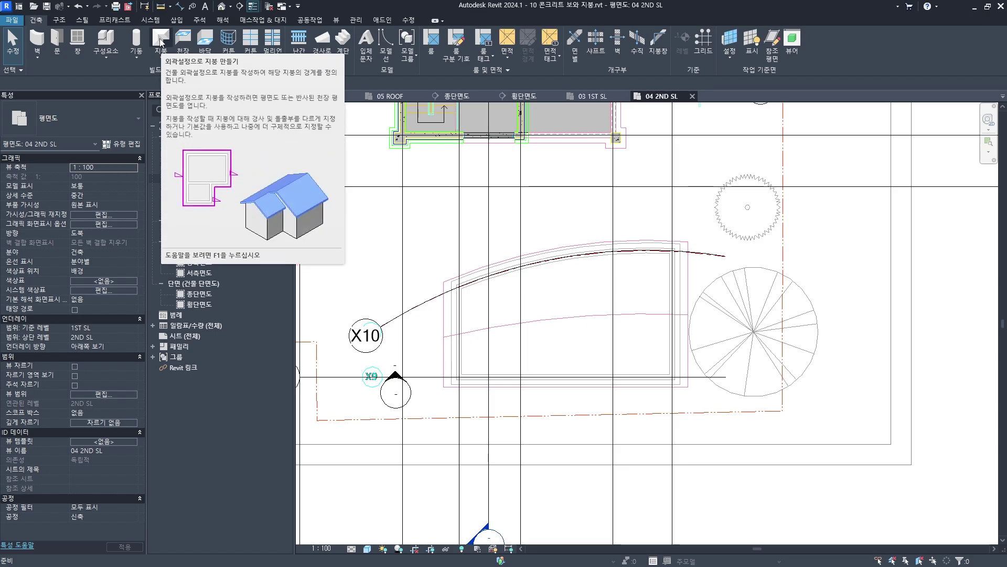
left_click(160, 58)
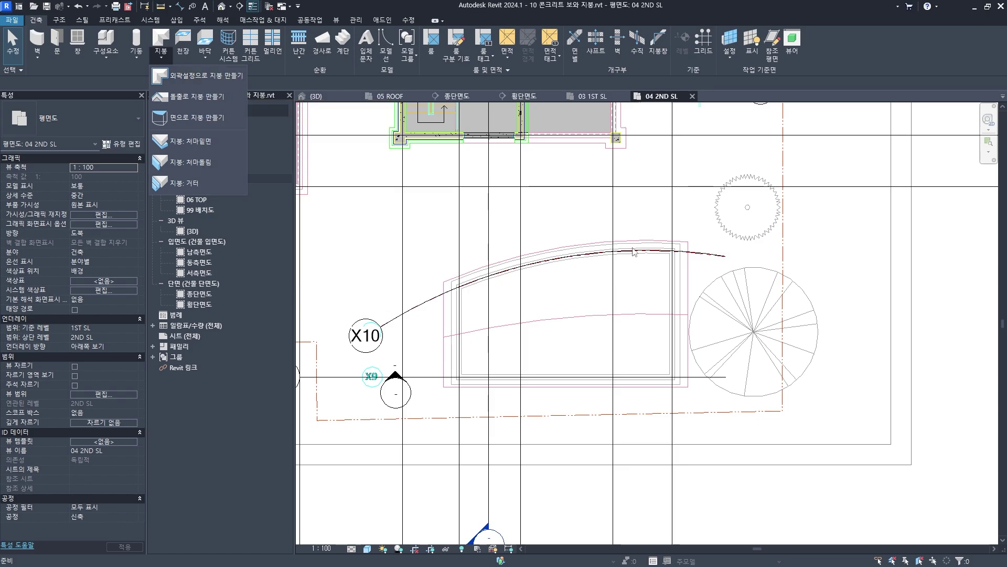
left_click(210, 77)
scroll(439, 234, "down", 2)
mouse_move(443, 247)
middle_mouse_down()
mouse_move(493, 196)
mouse_move(484, 213)
middle_mouse_up()
scroll(493, 196, "up", 2)
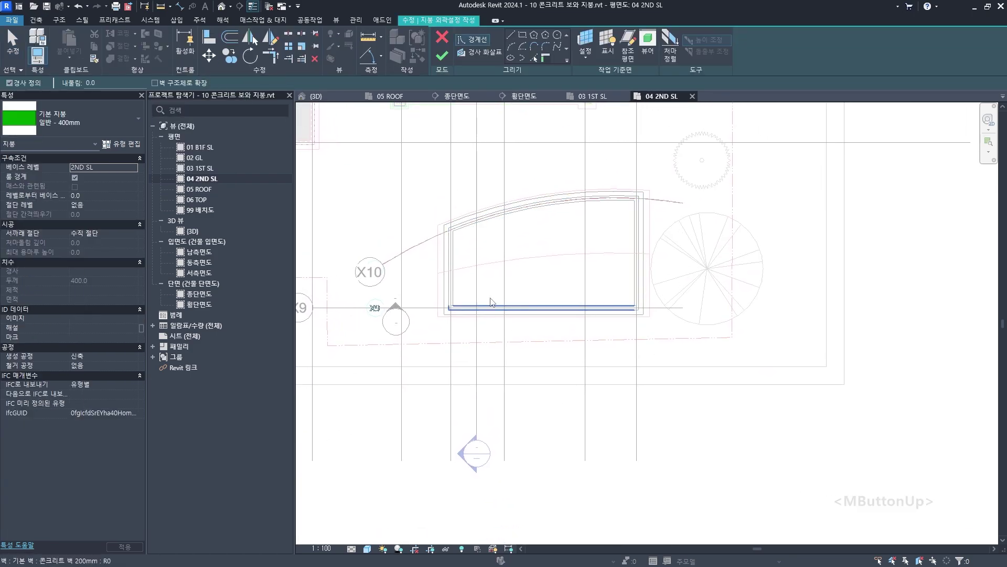
middle_click_drag(493, 302, 477, 313)
Duplicate the 일반 - 400mm basic roof type under the name 콘크리트 지붕 300mm
left_click(122, 144)
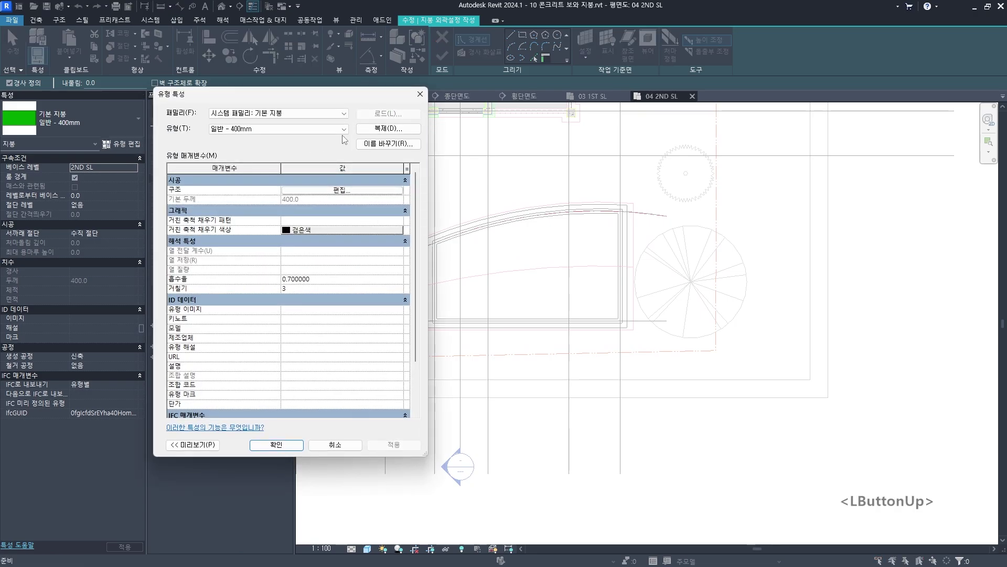
left_click(368, 133)
type("콘크리트 지붕")
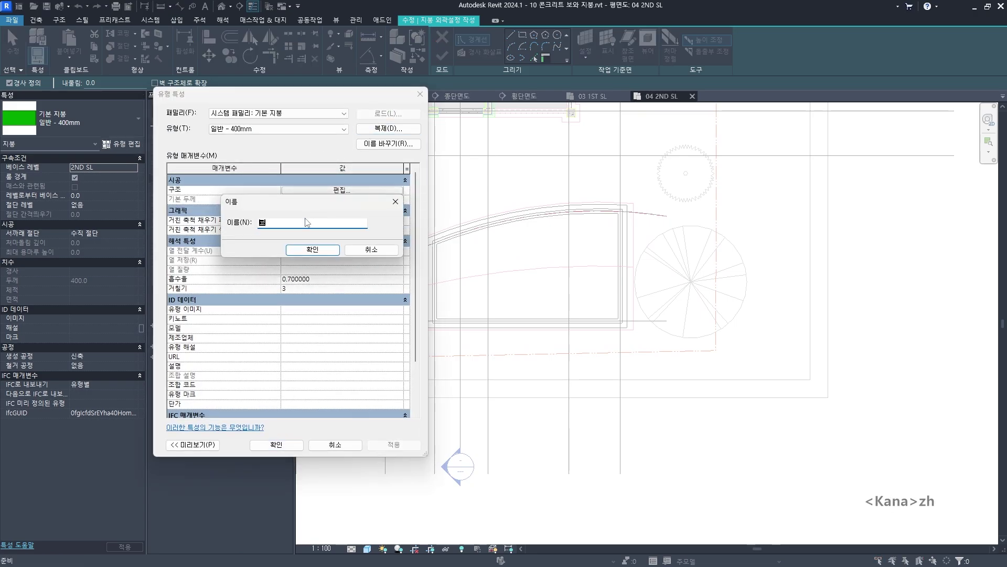
type(" 300mm")
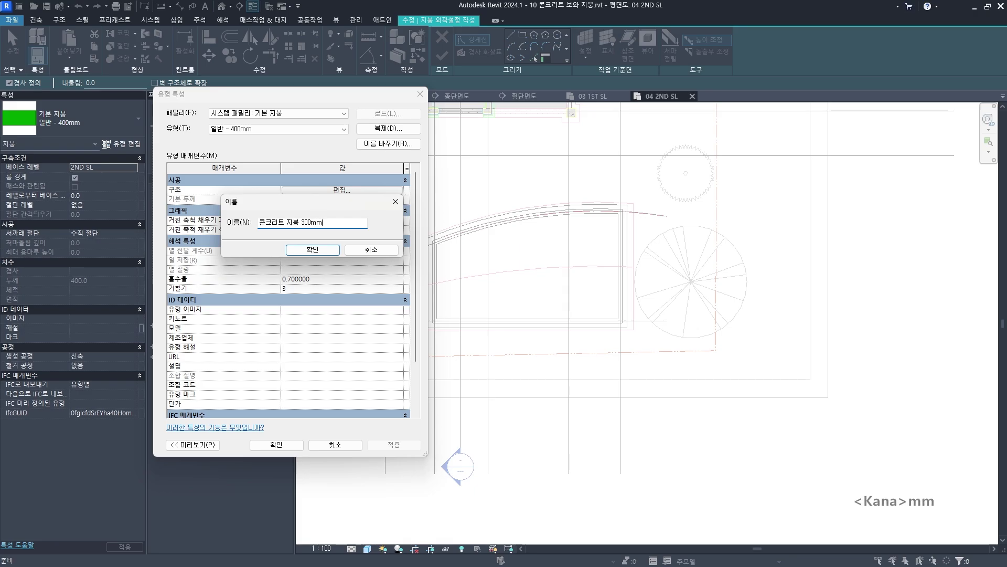
key("Return")
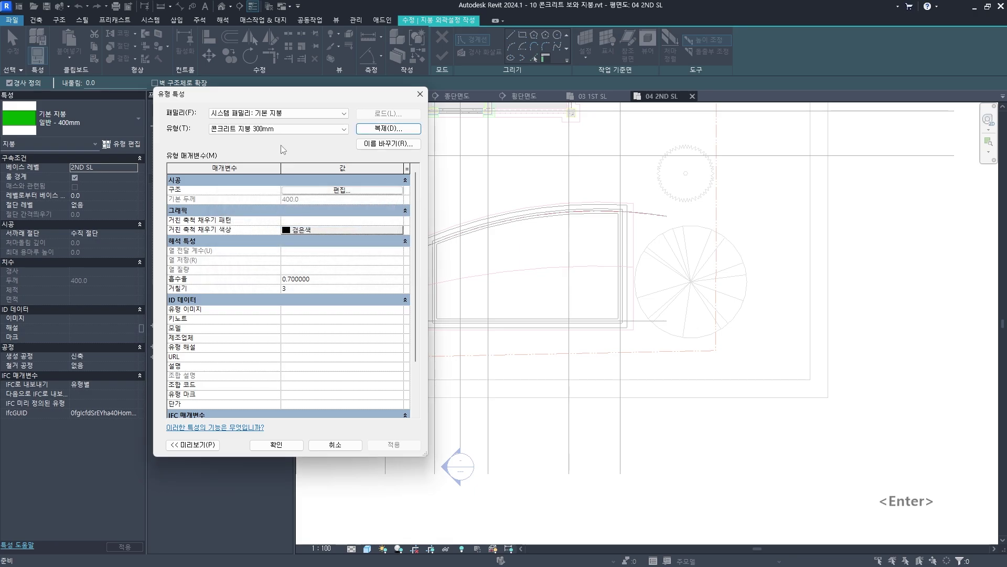
Assign the material 콘크리트, 현장치기 and a thickness of 300 to the new roof type's structure layer, then apply the type
left_click(339, 191)
left_click(285, 189)
left_click(289, 188)
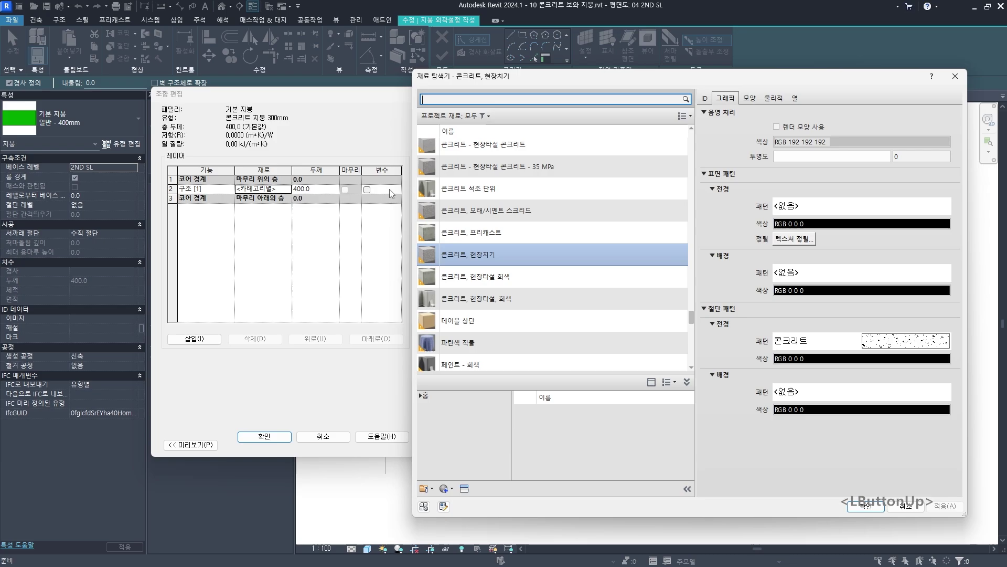
double_click(487, 258)
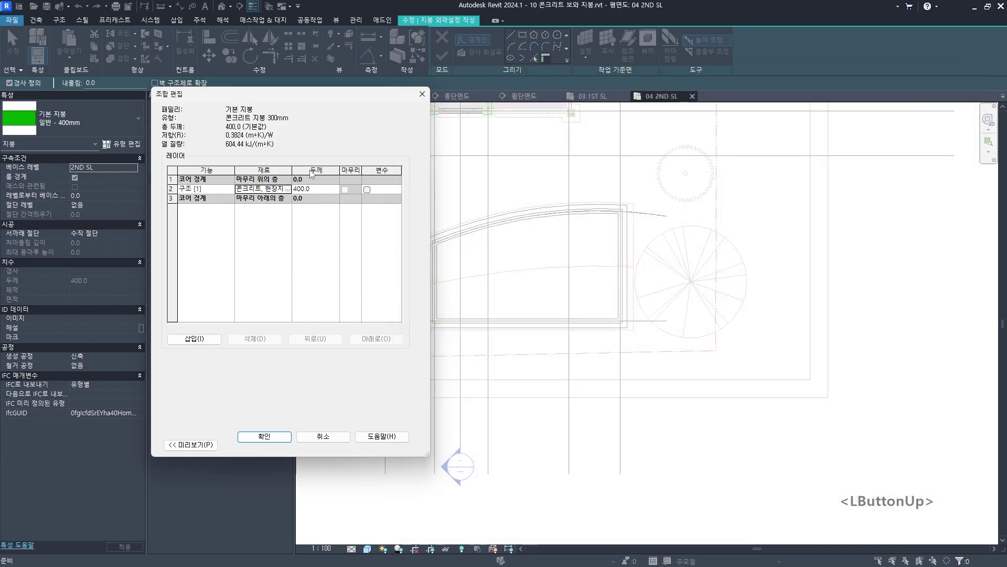
type("3")
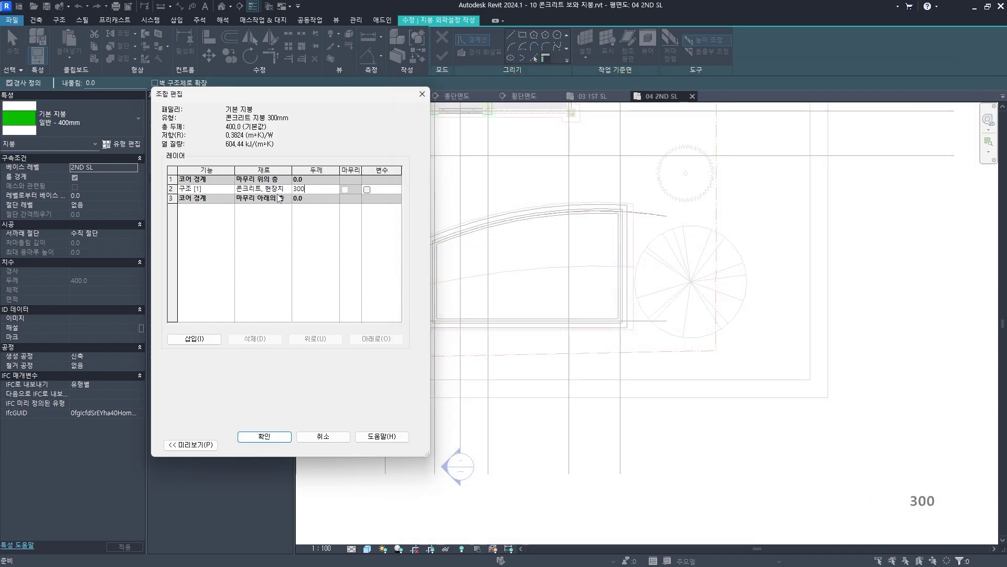
type("00")
left_click(312, 252)
left_click(265, 436)
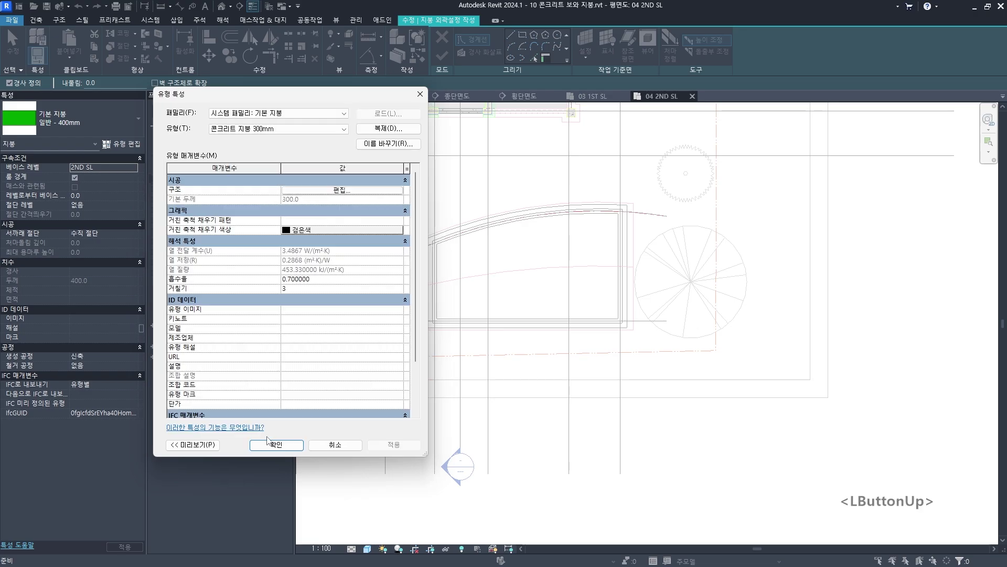
left_click(283, 446)
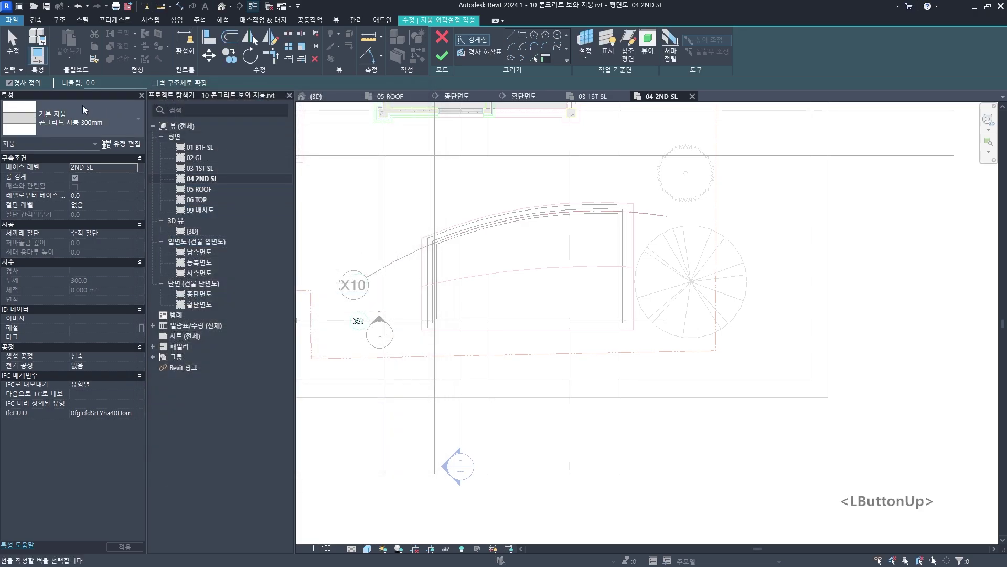
Switch the roof boundary sketch to the Pick Lines method for tracing the curved building's roof outline
scroll(443, 191, "down", 2)
middle_click_drag(440, 218, 434, 286)
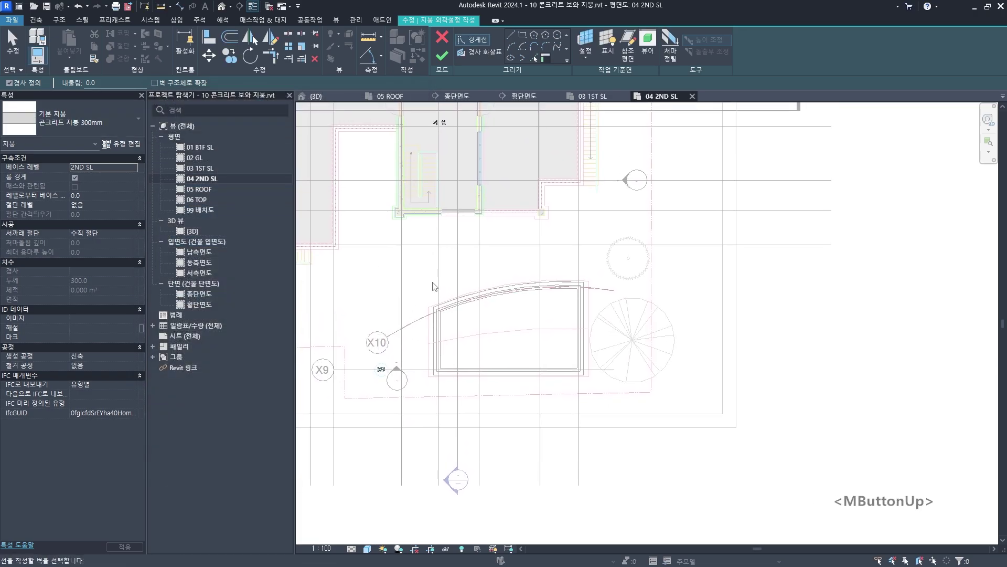
left_click(37, 21)
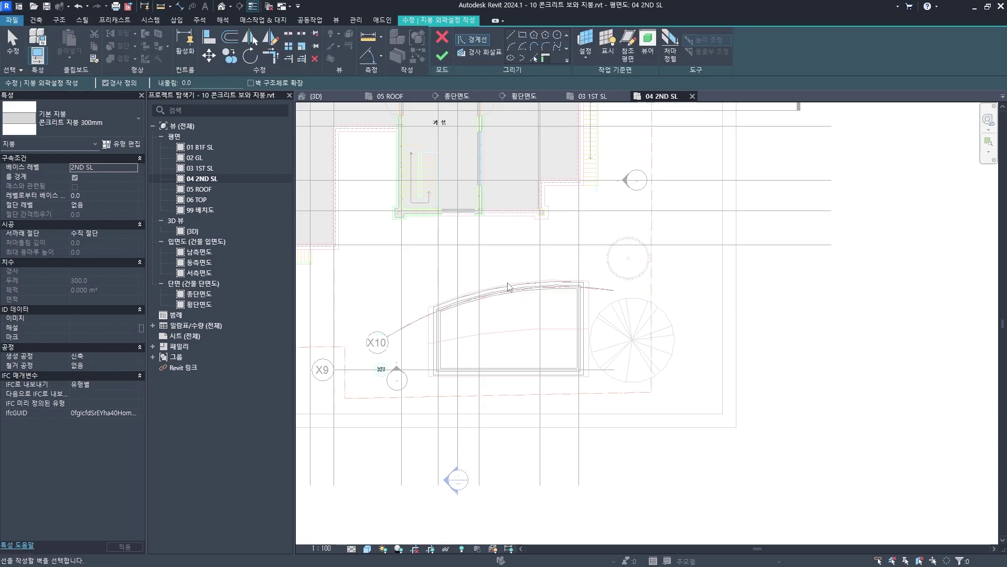
middle_click_drag(508, 286, 498, 244)
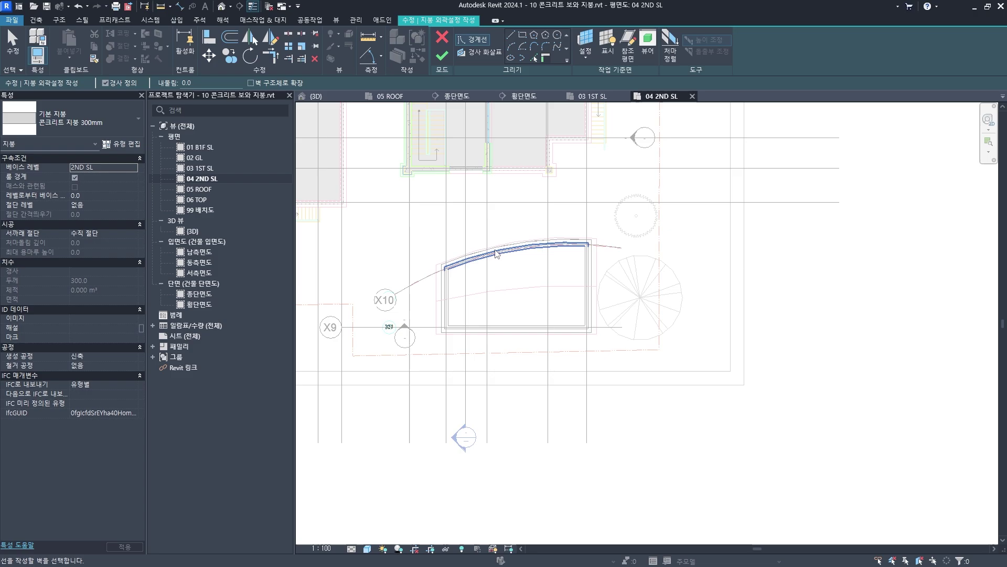
middle_click_drag(524, 252, 512, 234)
scroll(512, 234, "up", 2)
middle_click_drag(522, 134, 526, 153)
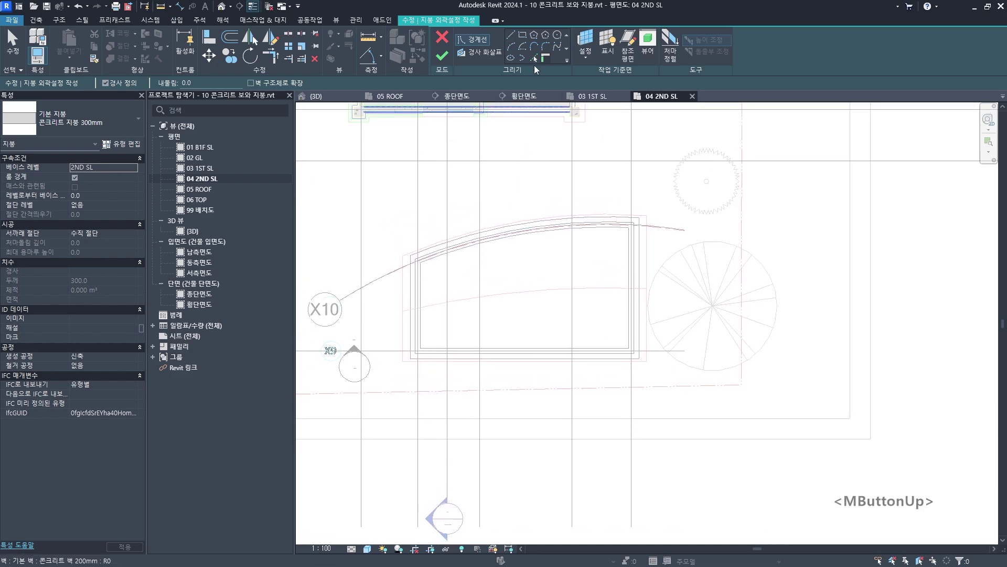
left_click(533, 58)
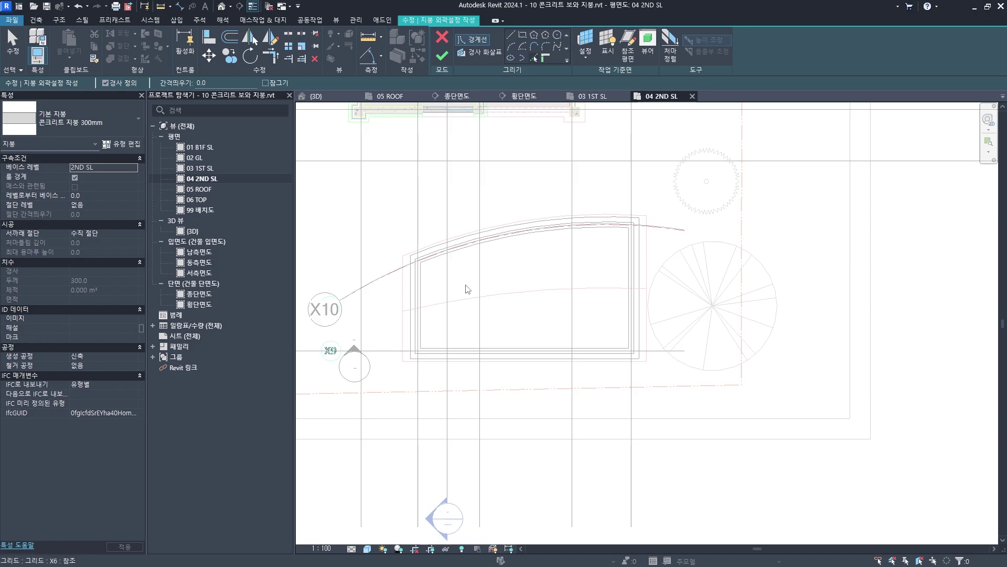
scroll(427, 294, "up", 2)
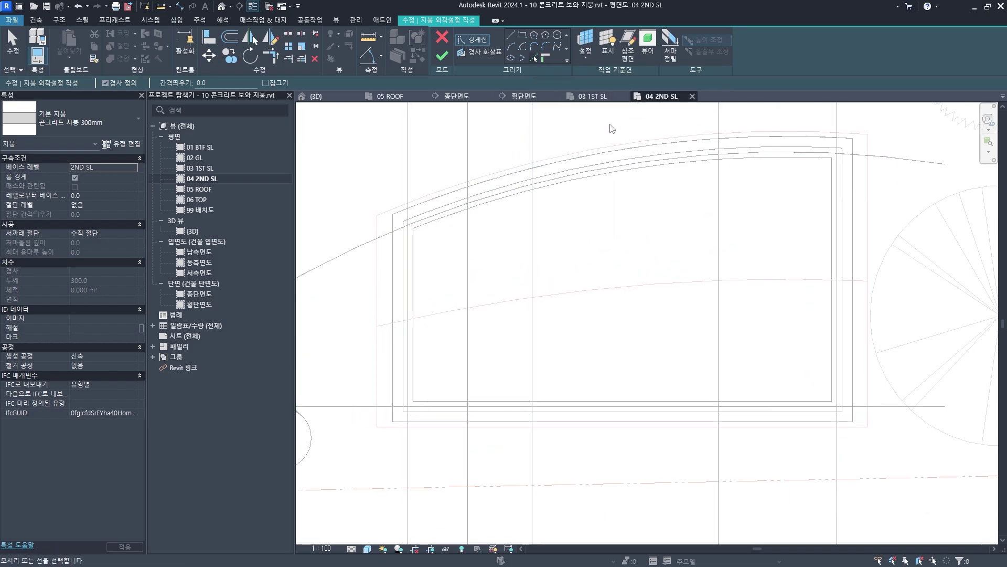
Pick the four outer roof lines of the underlay drawing, the top arc, both sides and the bottom edge, as slope-defining roof boundaries
left_click(603, 149)
scroll(512, 252, "down", 2)
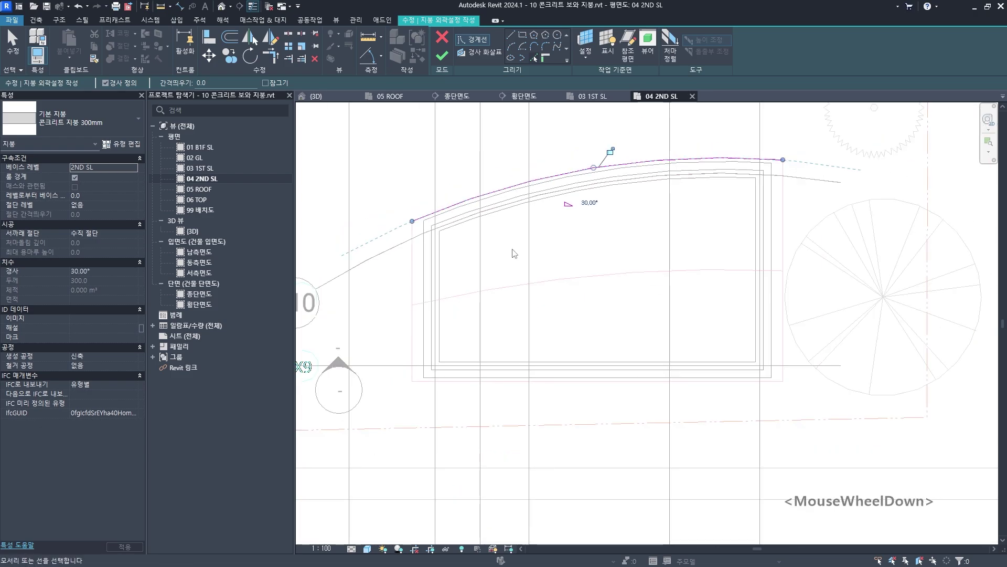
scroll(377, 236, "up", 1)
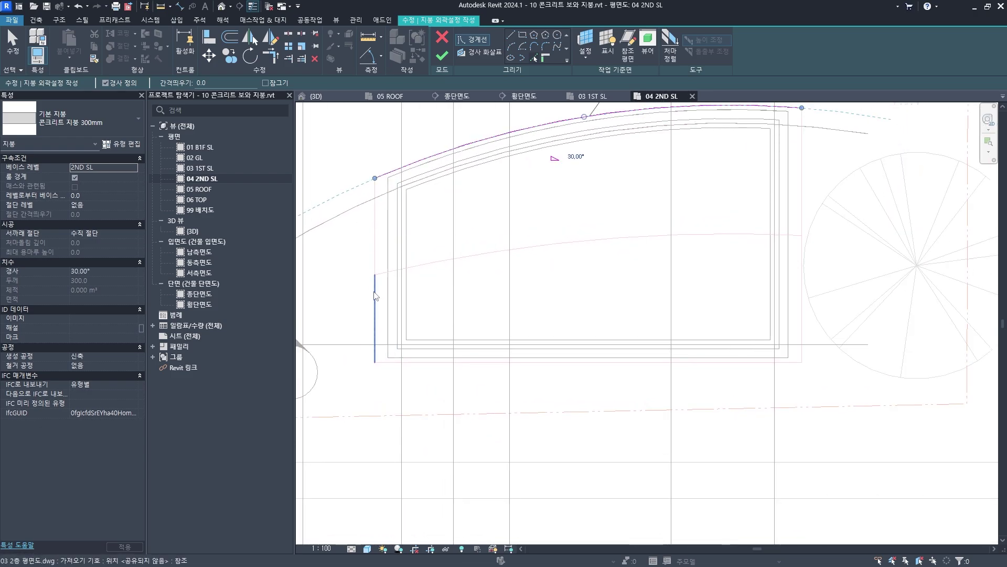
left_click(374, 314)
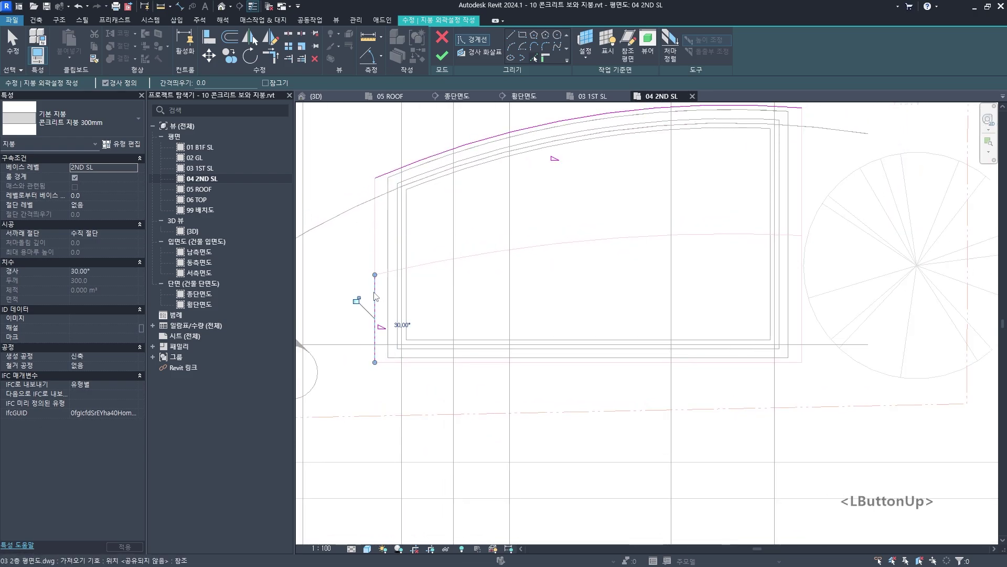
left_click(802, 309)
scroll(800, 292, "down", 1)
middle_click_drag(728, 300, 729, 303)
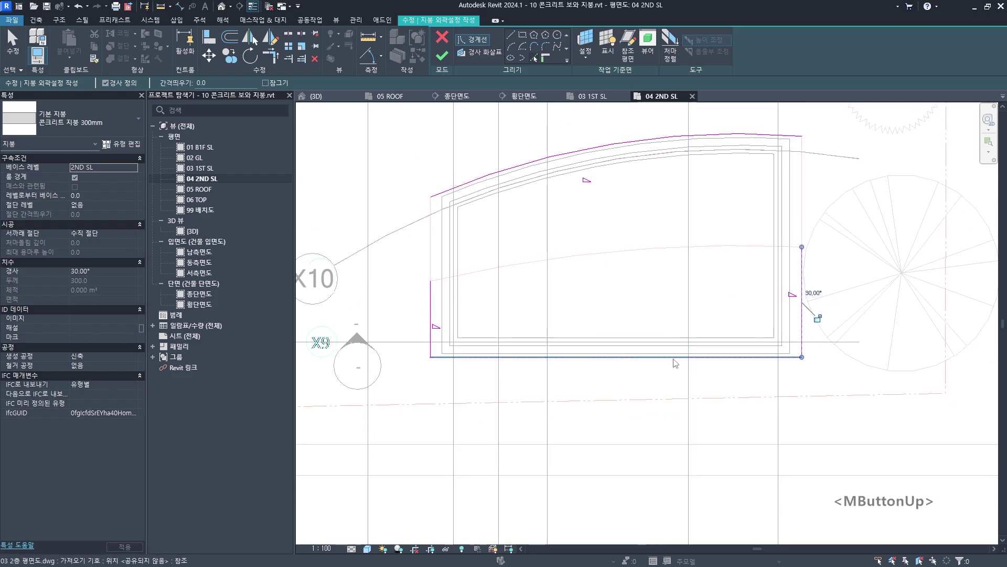
left_click(672, 354)
scroll(510, 394, "down", 1)
key("Escape")
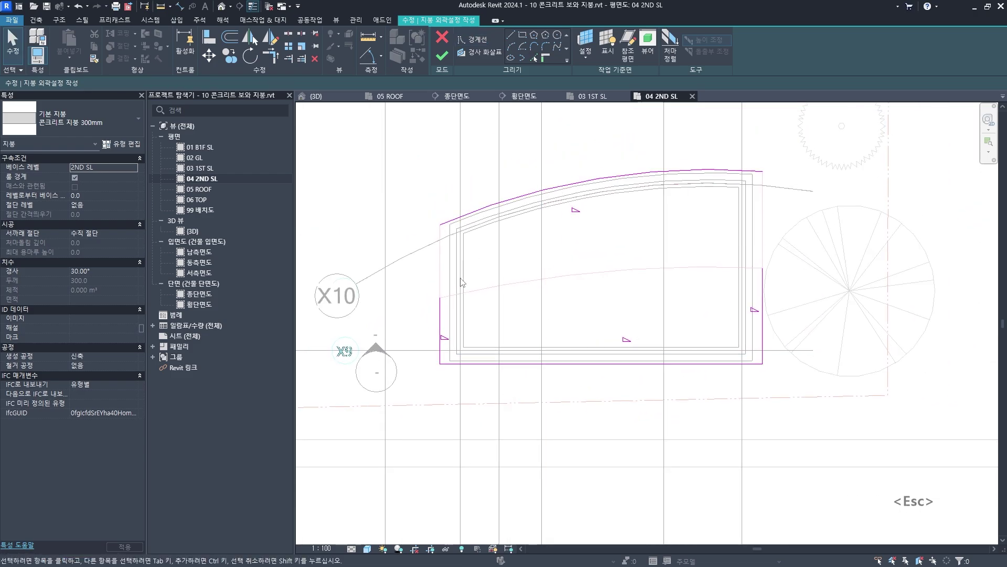
Trim the top arc to the left and right boundary lines so the roof outline forms a closed loop
middle_click_drag(454, 232, 454, 241)
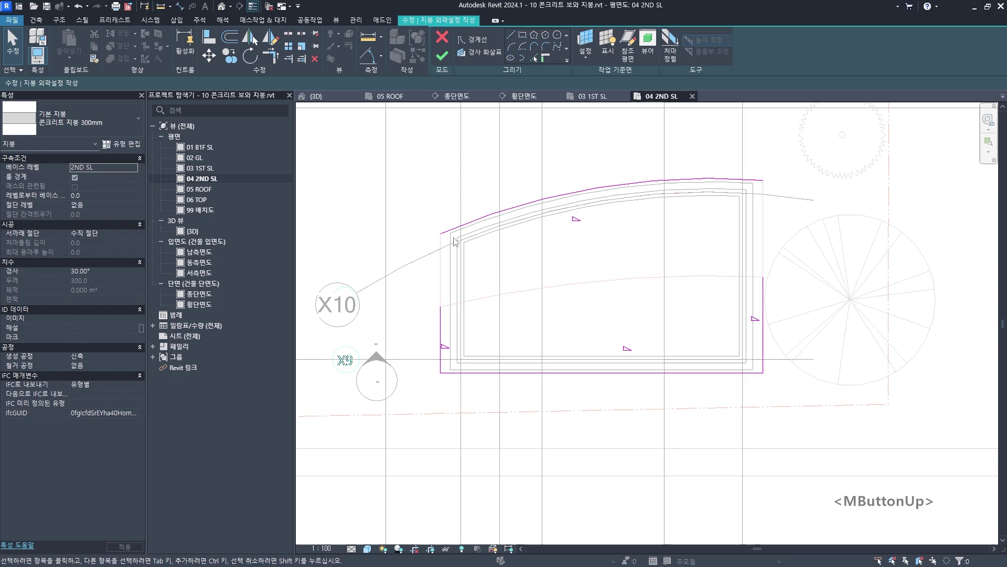
key("t")
key("r")
left_click(462, 225)
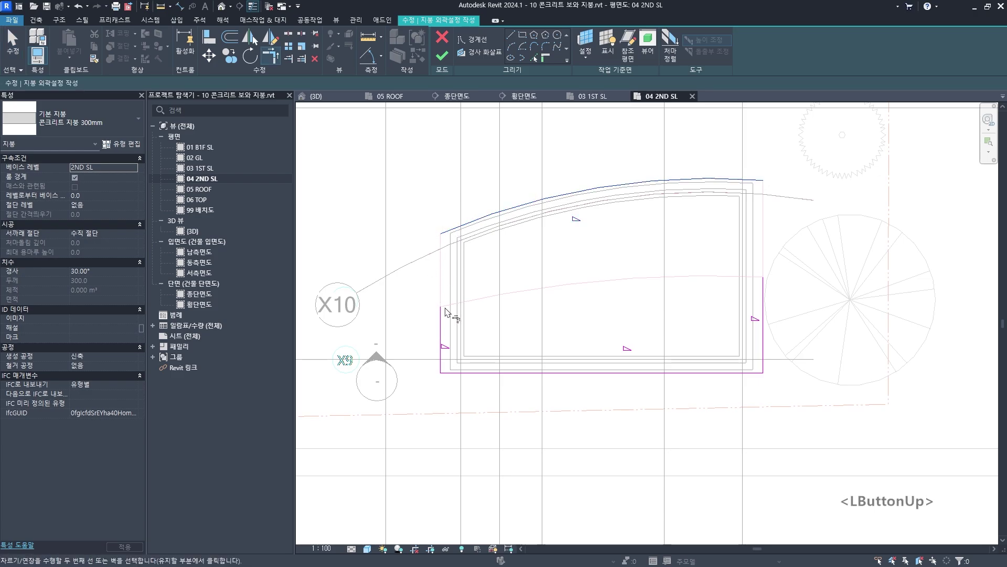
left_click(447, 319)
left_click(750, 181)
left_click(763, 283)
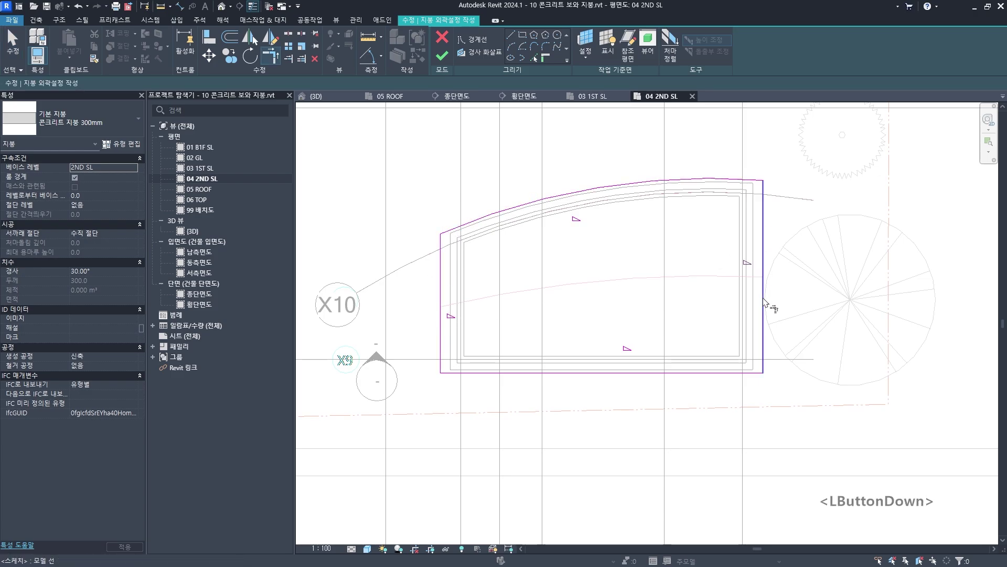
key("Escape")
scroll(654, 218, "down", 1)
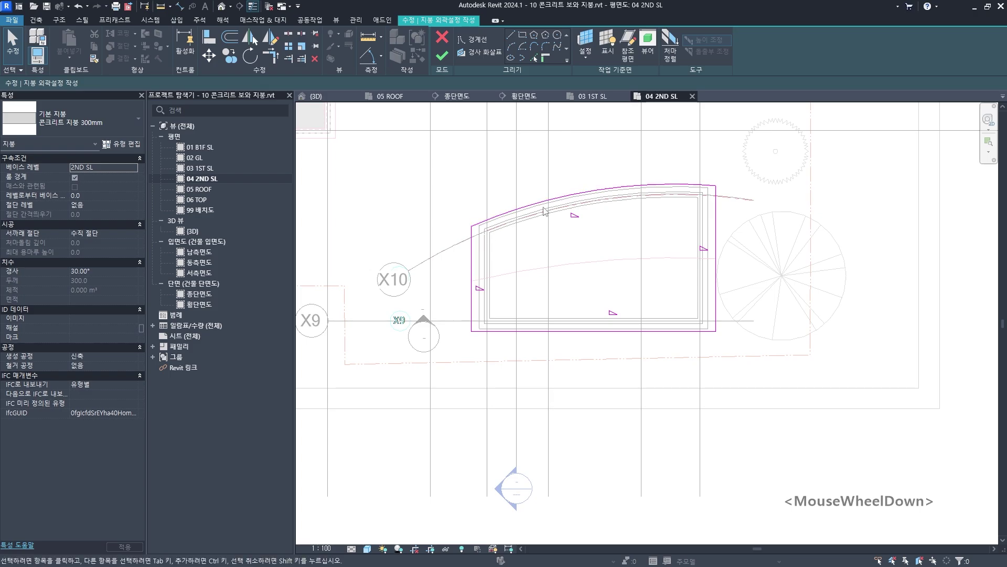
mouse_move(516, 283)
middle_mouse_down()
mouse_move(481, 273)
mouse_move(488, 294)
middle_mouse_up()
scroll(488, 294, "up", 1)
left_click(525, 200)
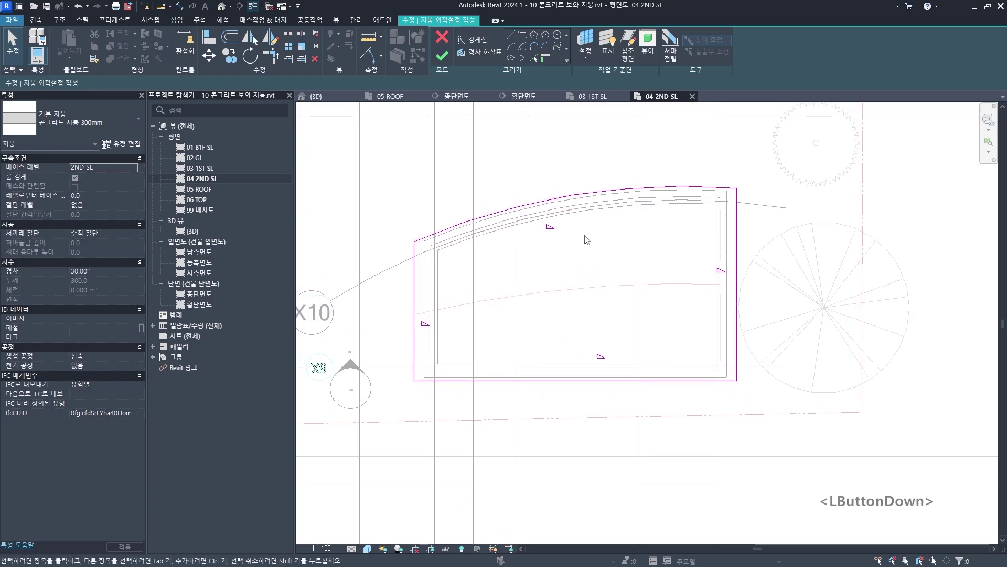
scroll(550, 245, "up", 2)
left_click(549, 234)
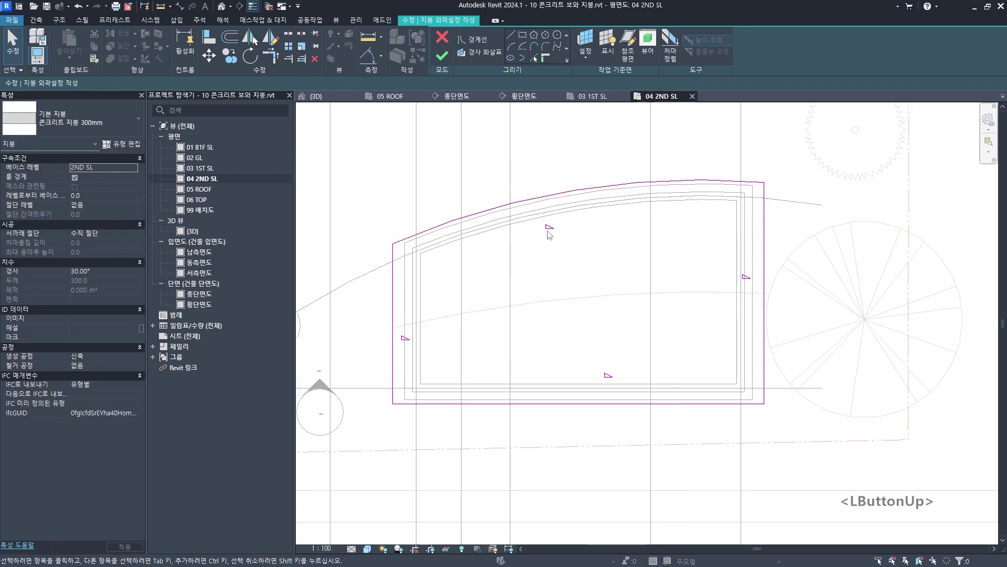
mouse_move(545, 236)
left_mouse_down()
mouse_move(546, 221)
mouse_move(598, 240)
left_mouse_up()
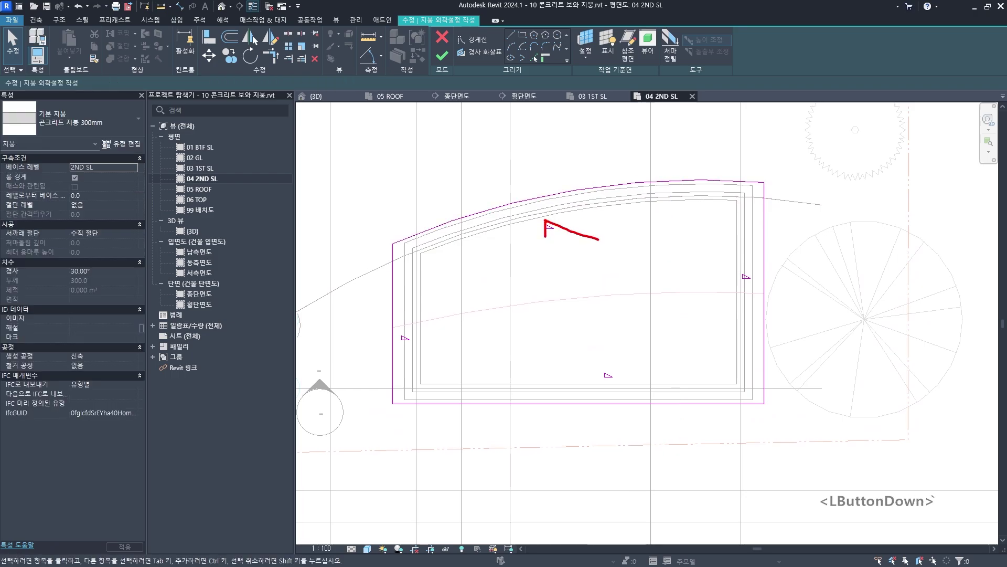
mouse_move(403, 353)
left_mouse_down()
mouse_move(404, 332)
mouse_move(443, 344)
mouse_move(389, 352)
left_mouse_up()
mouse_move(730, 269)
left_mouse_down()
mouse_move(734, 289)
mouse_move(724, 291)
left_mouse_up()
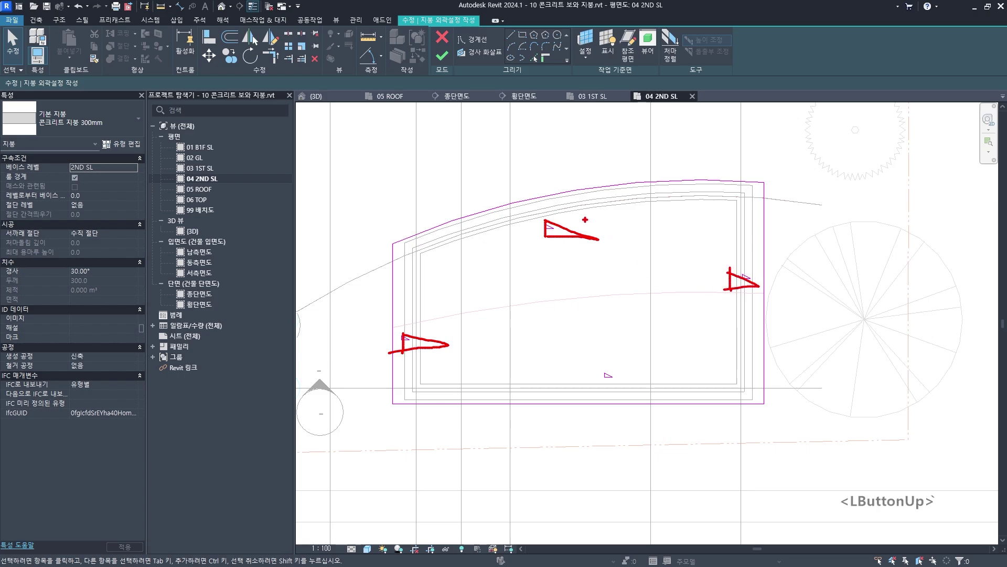
key("Escape")
left_click(574, 197)
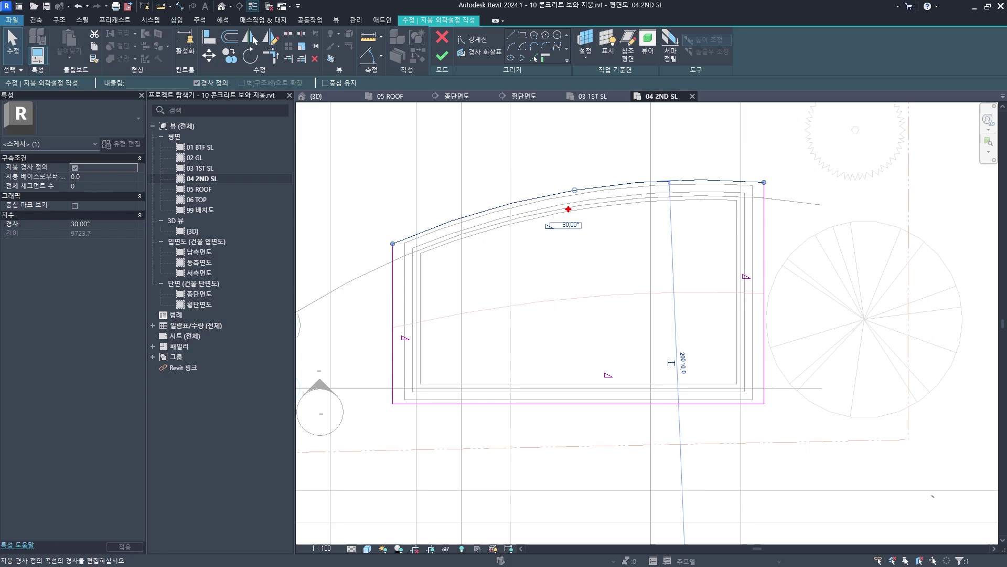
mouse_move(565, 195)
left_mouse_down()
mouse_move(573, 256)
mouse_move(584, 224)
mouse_move(552, 220)
mouse_move(582, 230)
mouse_move(622, 203)
left_mouse_up()
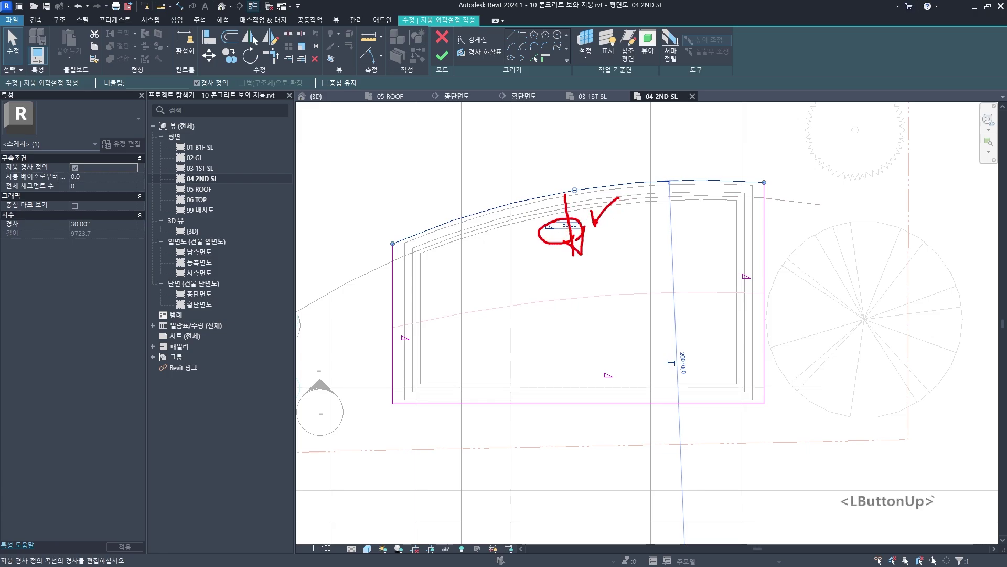
key("Escape")
scroll(588, 226, "down", 2)
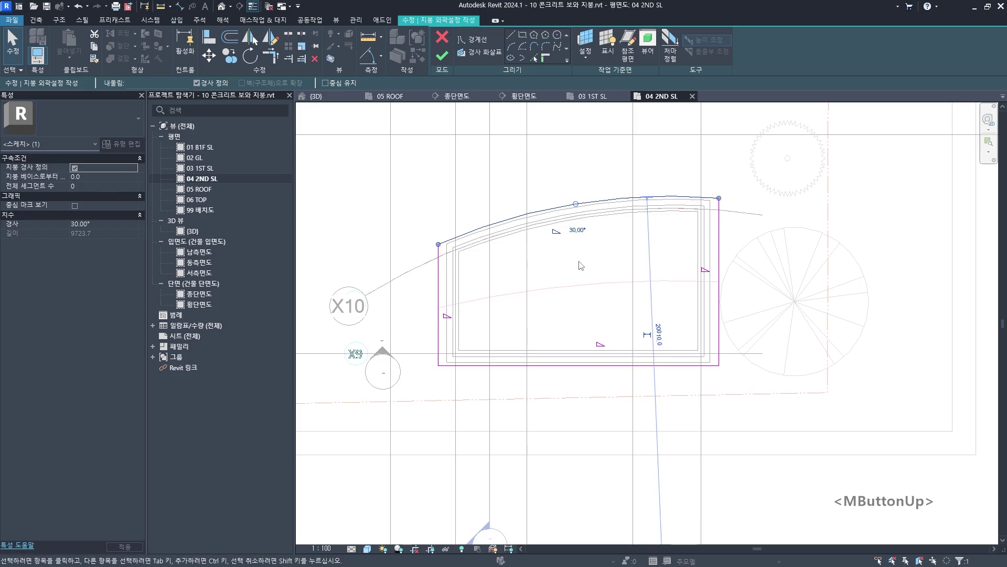
mouse_move(558, 210)
left_mouse_down()
mouse_move(607, 252)
mouse_move(552, 370)
left_mouse_up()
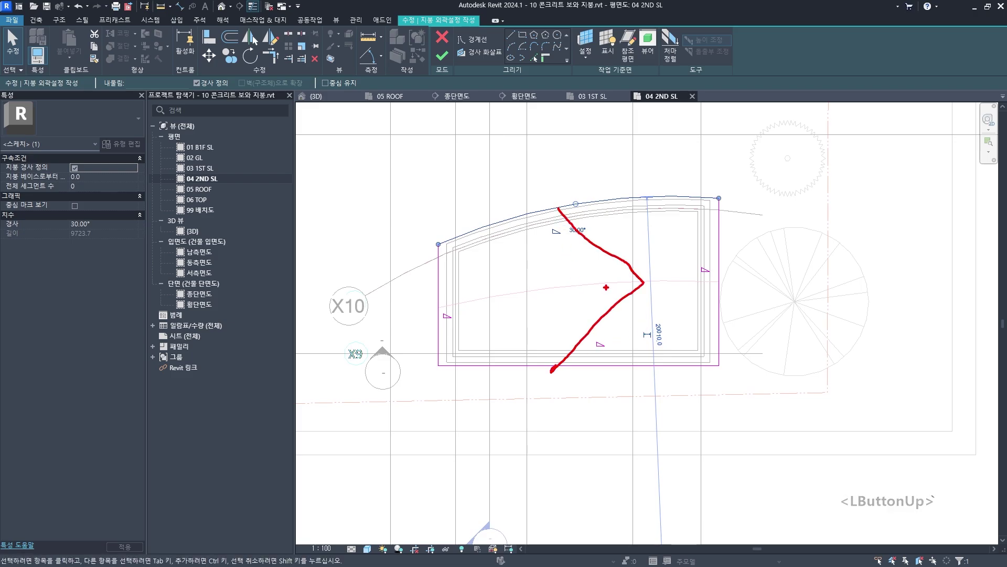
left_click_drag(576, 203, 759, 191)
left_click_drag(552, 365, 716, 366)
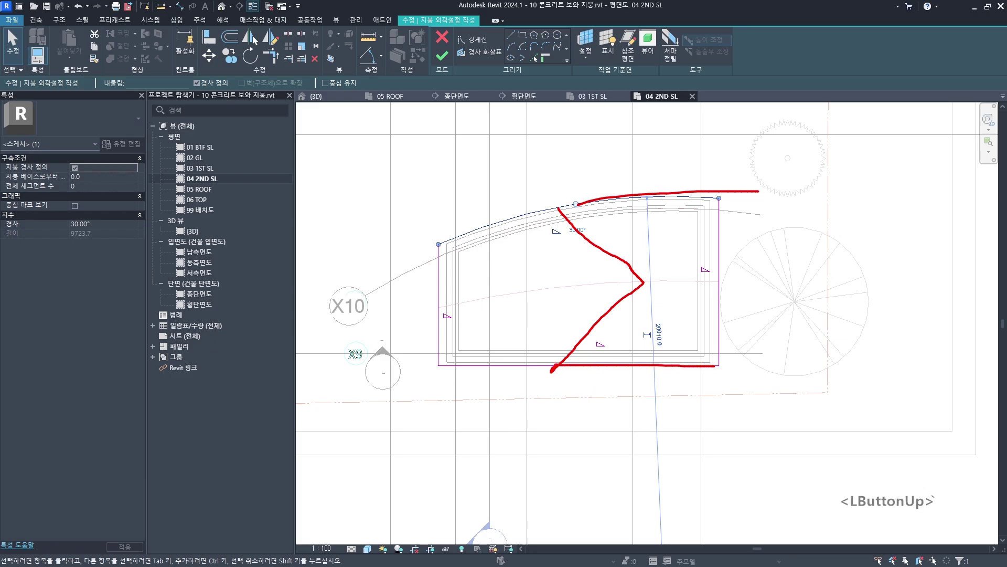
left_click_drag(444, 285, 442, 319)
left_click_drag(730, 301, 743, 300)
mouse_move(428, 307)
left_mouse_down()
mouse_move(564, 284)
mouse_move(560, 303)
left_mouse_up()
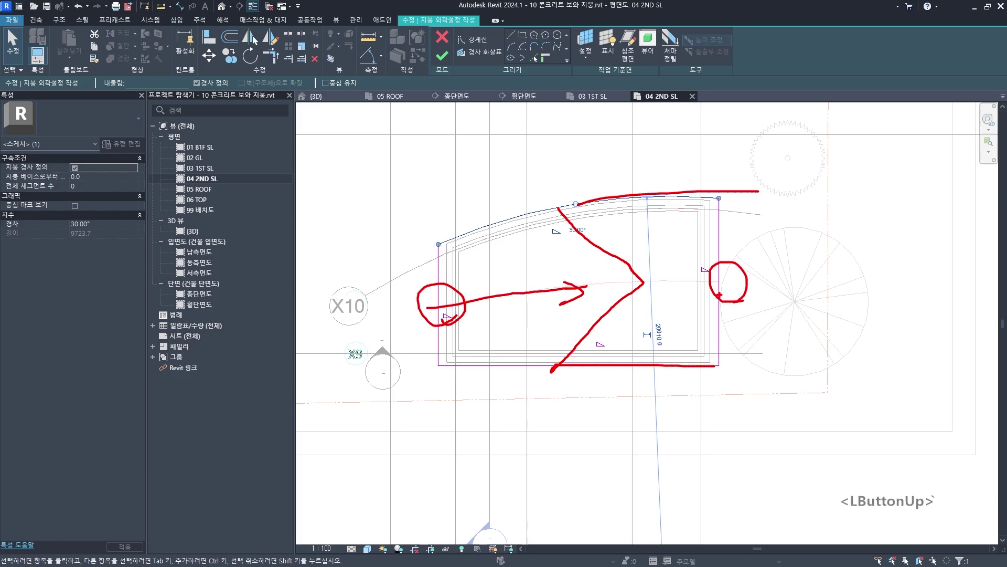
left_click_drag(726, 294, 669, 294)
left_click_drag(692, 226, 672, 249)
key("Escape")
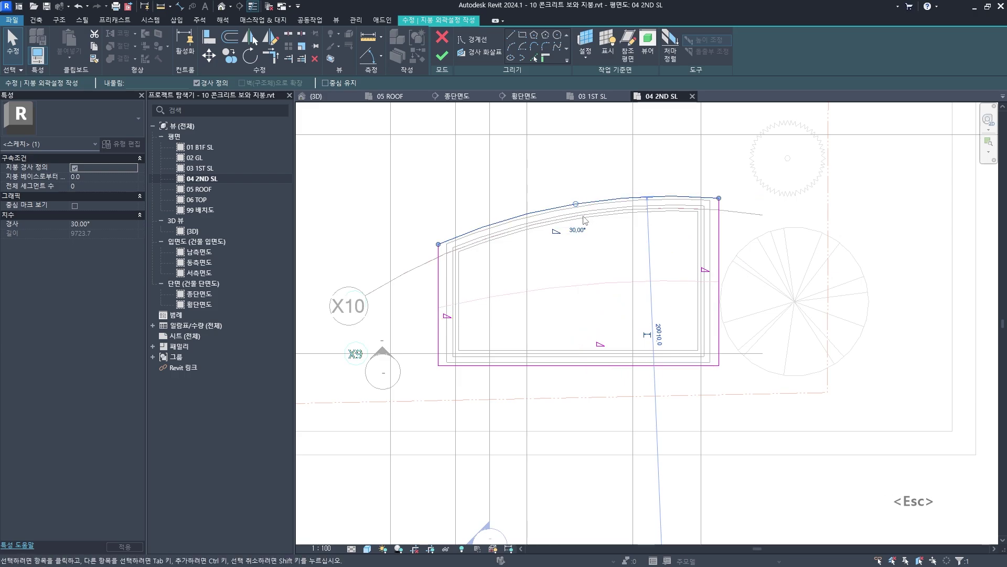
left_click_drag(451, 264, 494, 232)
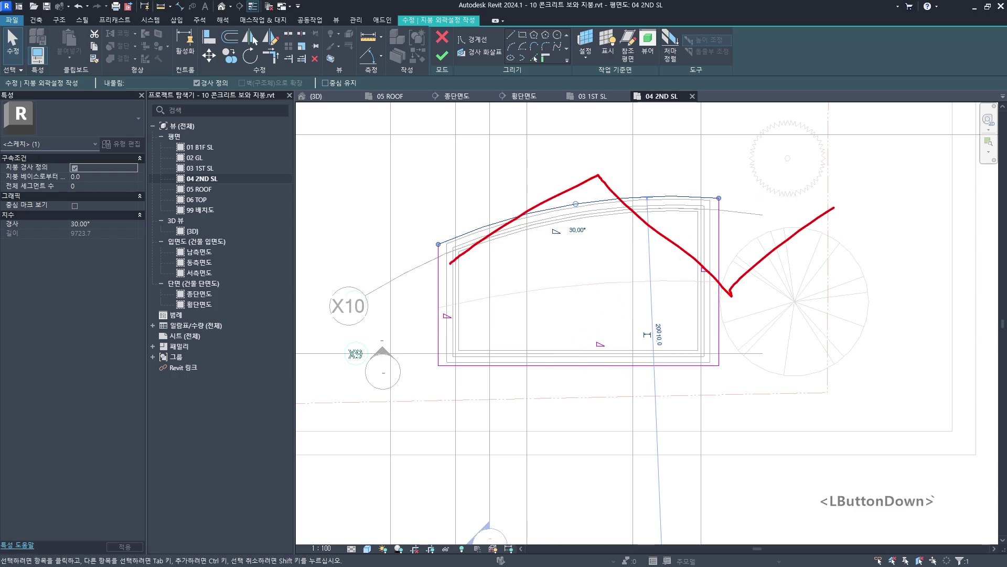
mouse_move(835, 207)
left_mouse_down()
mouse_move(751, 123)
mouse_move(597, 151)
mouse_move(438, 256)
mouse_move(466, 259)
left_mouse_up()
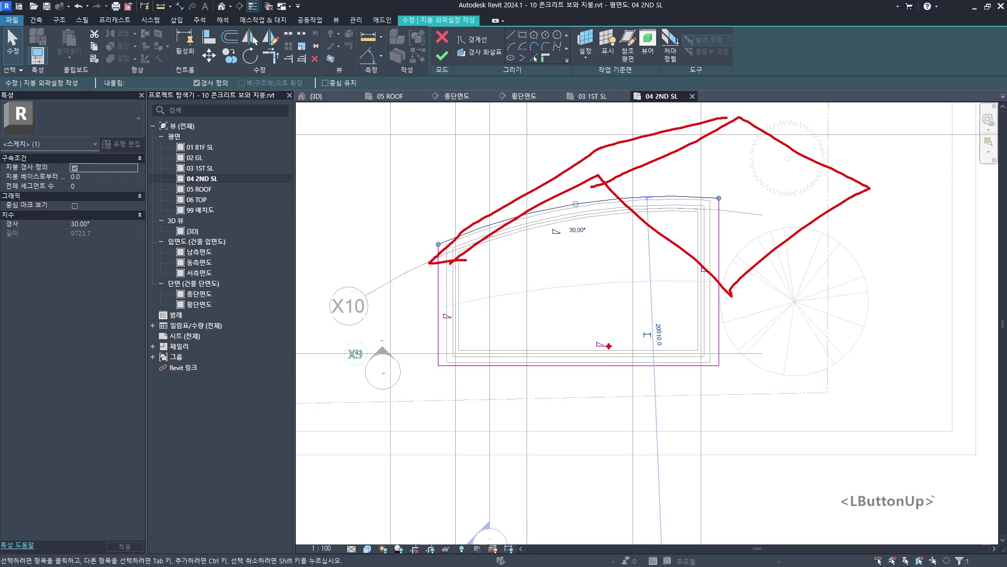
key("Escape")
Set the slope of the roof outline's left boundary line to 0°
left_click(439, 294)
left_click(719, 290)
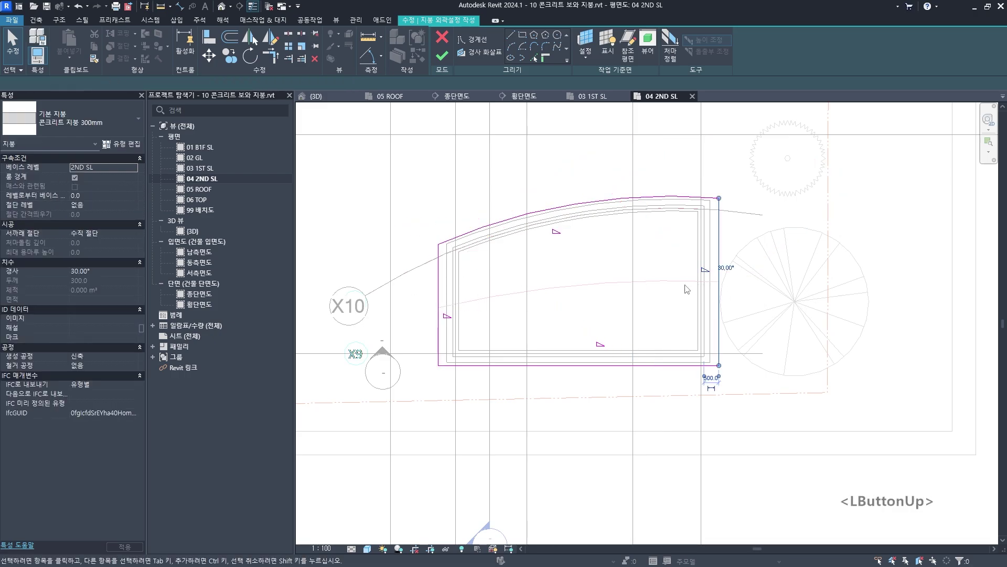
left_click(748, 305)
left_click(719, 261)
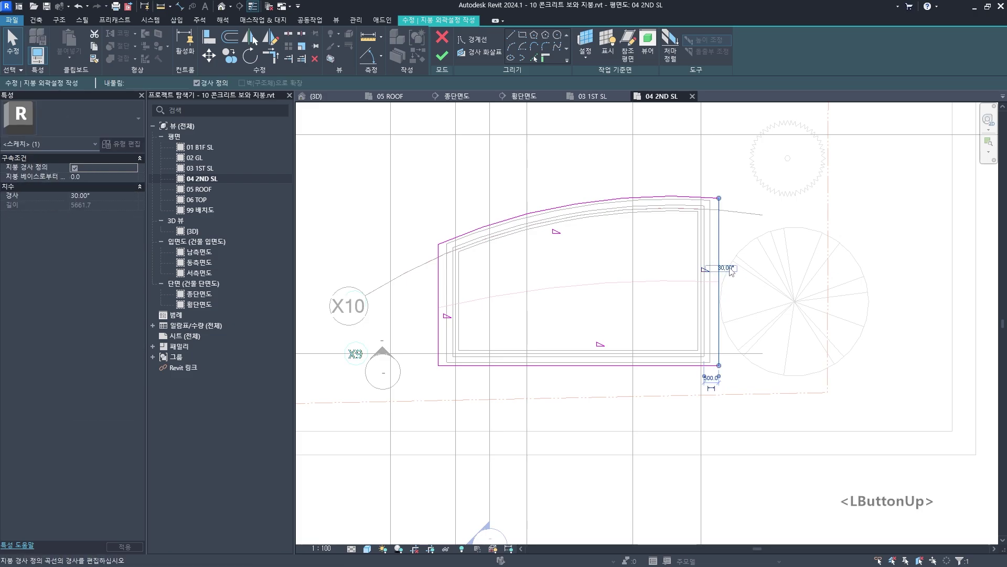
left_click(387, 288)
left_click(438, 292)
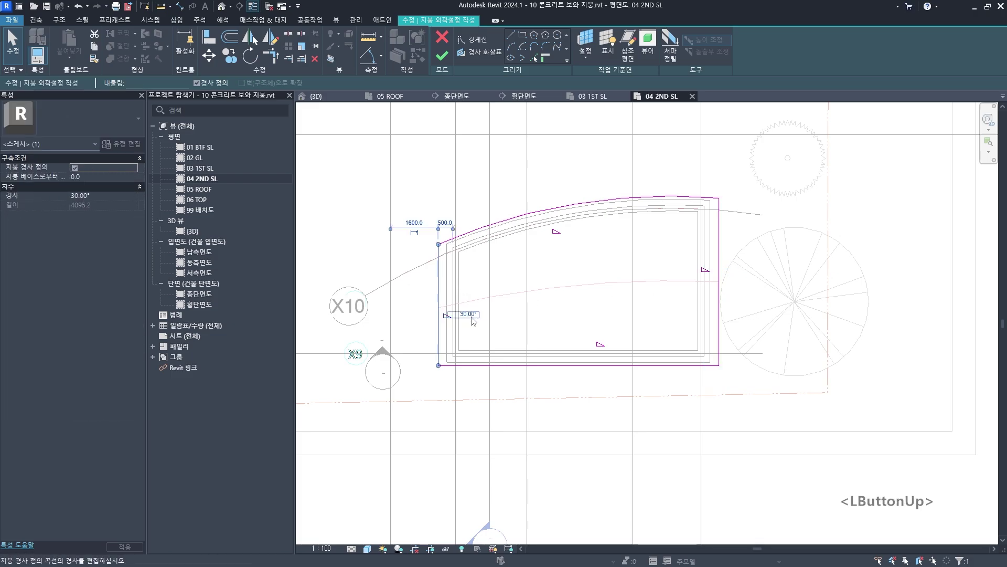
left_click(472, 317)
type("0")
left_click(523, 317)
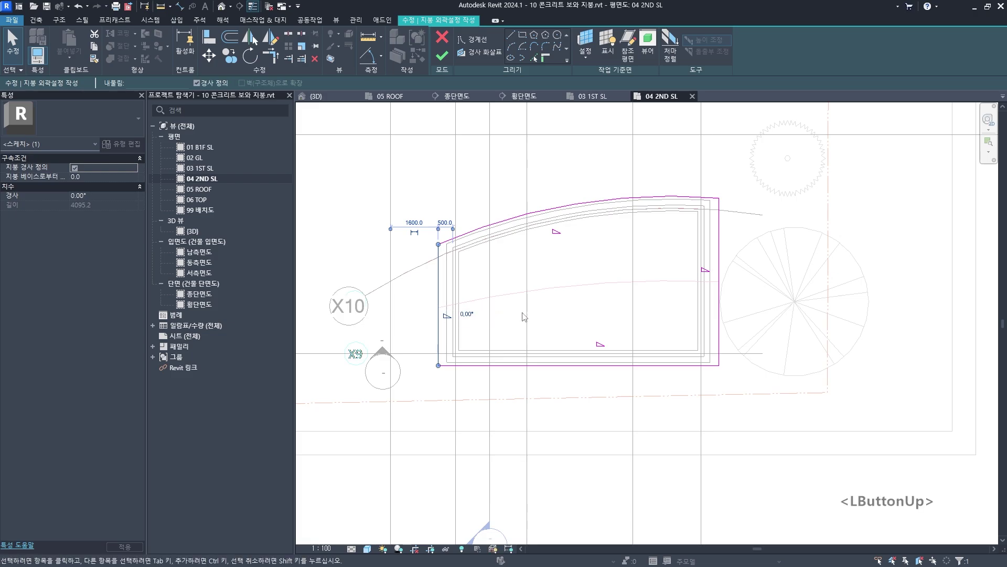
left_click(479, 292)
Turn off the slope definition for the roof outline's left boundary line
left_click(438, 287)
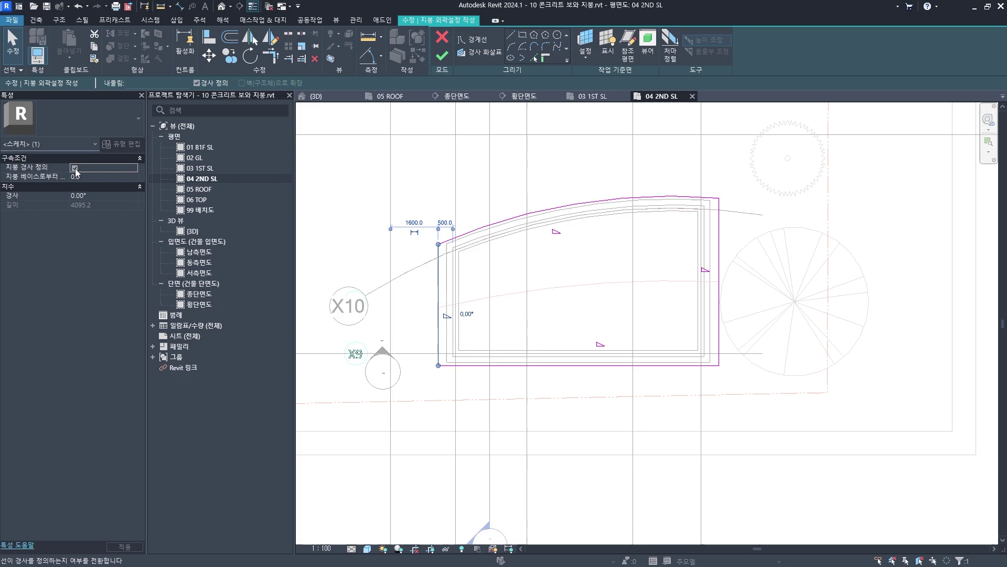
left_click(436, 286)
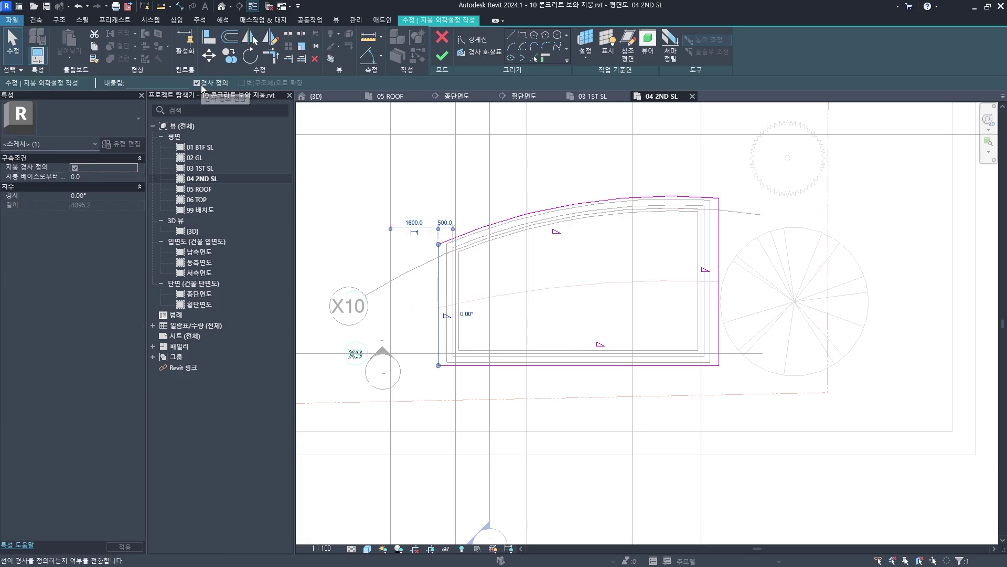
left_click(197, 83)
left_click(469, 304)
left_click(439, 296)
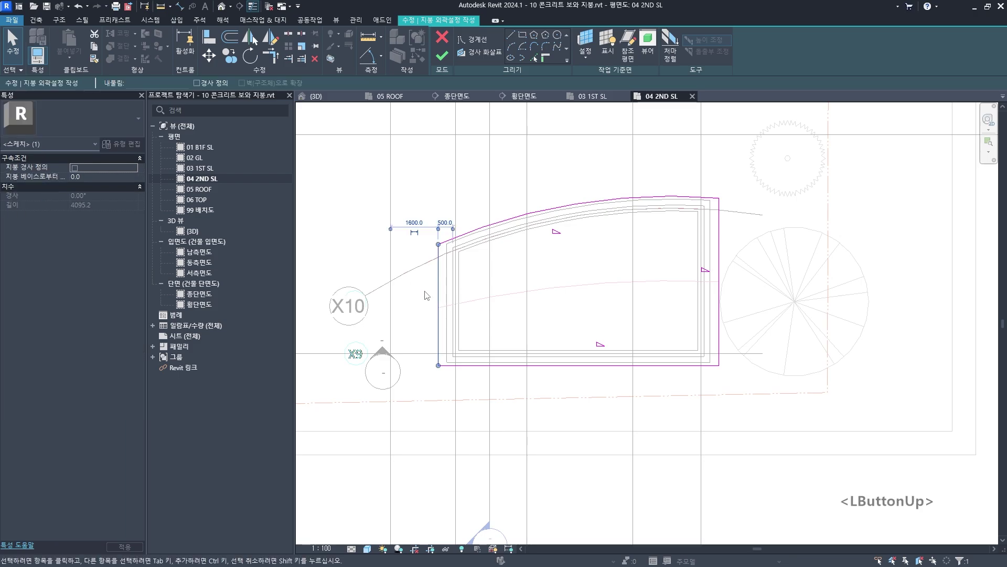
left_click(629, 293)
Turn off the slope definition for the roof outline's right boundary line
left_click(719, 311)
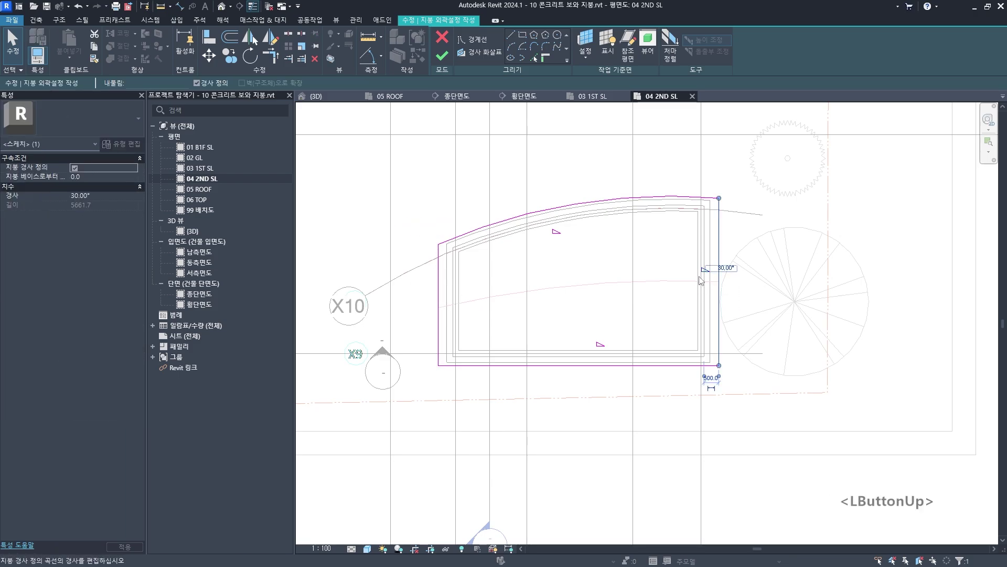
middle_click_drag(650, 274, 642, 289)
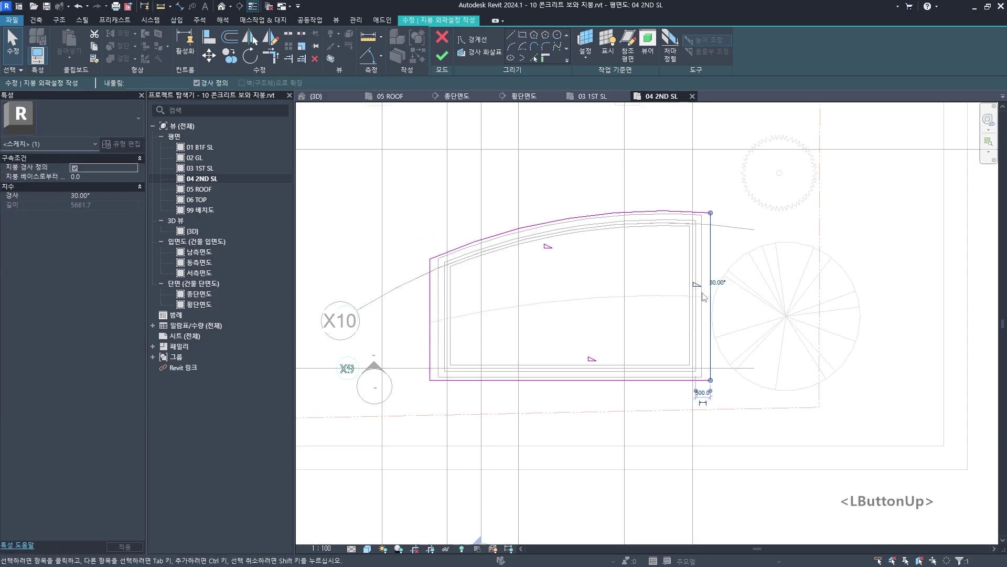
left_click(199, 84)
left_click(596, 299)
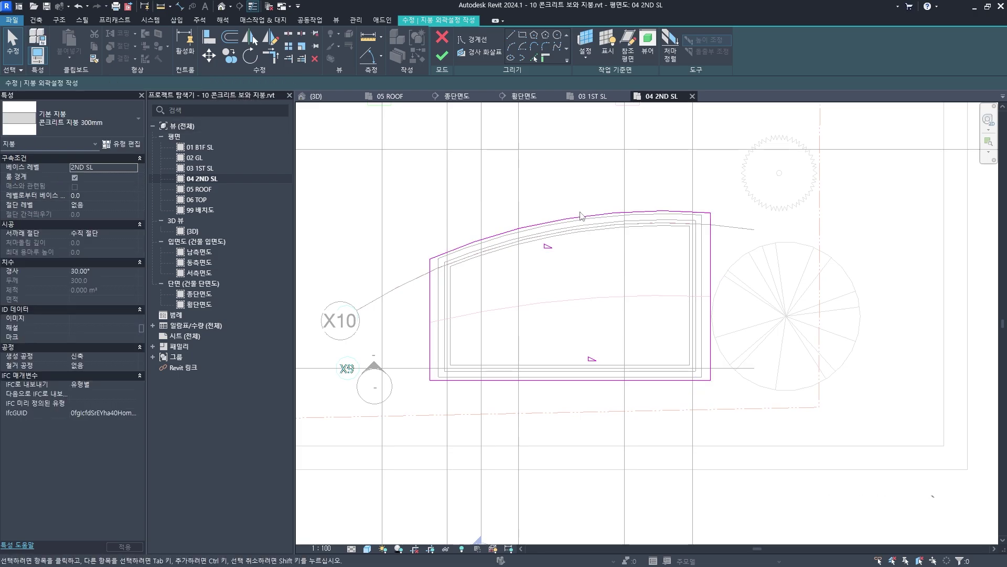
mouse_move(571, 286)
left_mouse_down()
mouse_move(561, 224)
mouse_move(590, 251)
left_mouse_up()
mouse_move(571, 313)
left_mouse_down()
mouse_move(571, 367)
mouse_move(582, 342)
left_mouse_up()
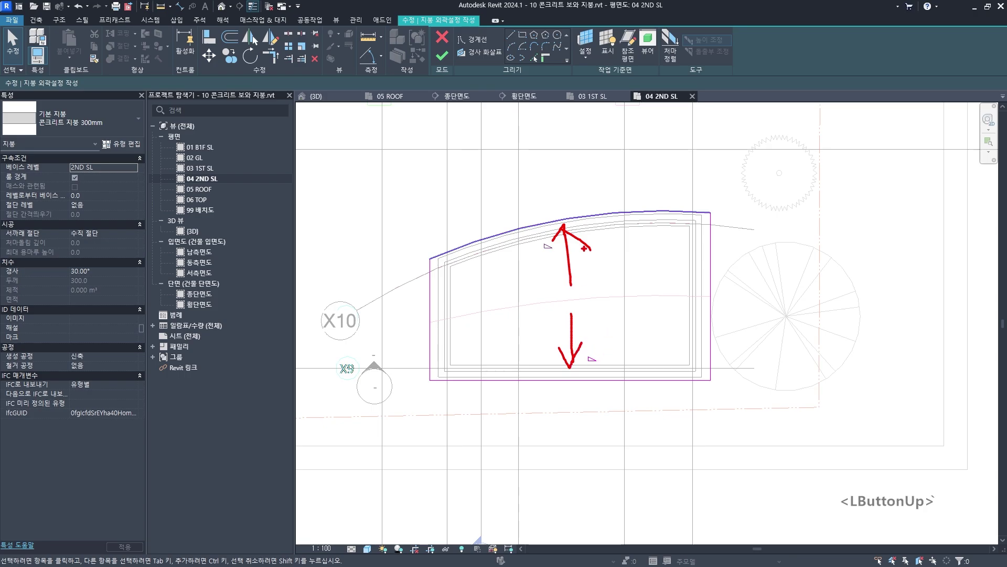
mouse_move(599, 200)
left_mouse_down()
mouse_move(645, 281)
mouse_move(595, 403)
left_mouse_up()
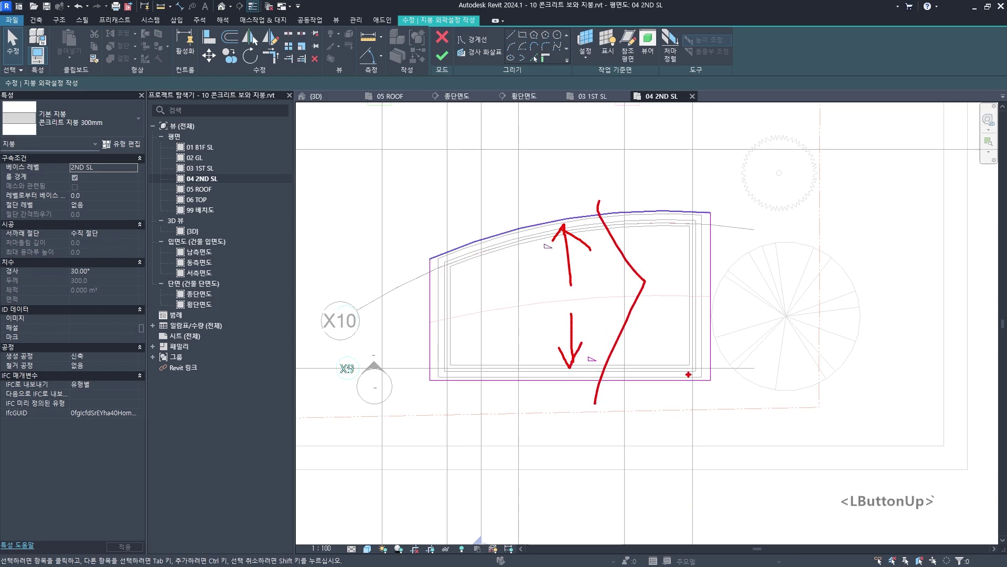
key("Escape")
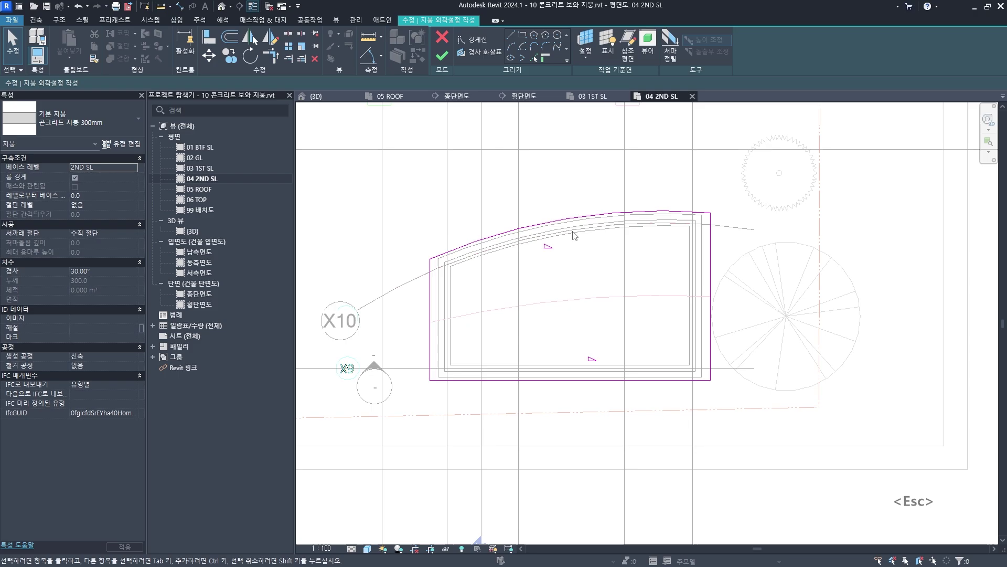
Set the slope of the roof outline's curved top edge and straight bottom edge to 15°
left_click(588, 244)
left_click(592, 359)
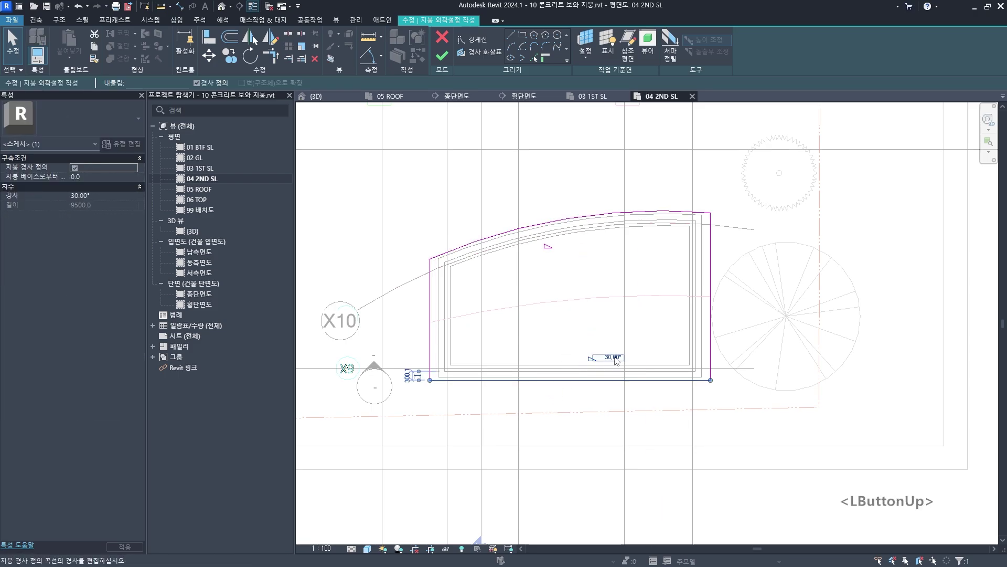
left_click(602, 308)
left_click_drag(580, 434, 524, 183)
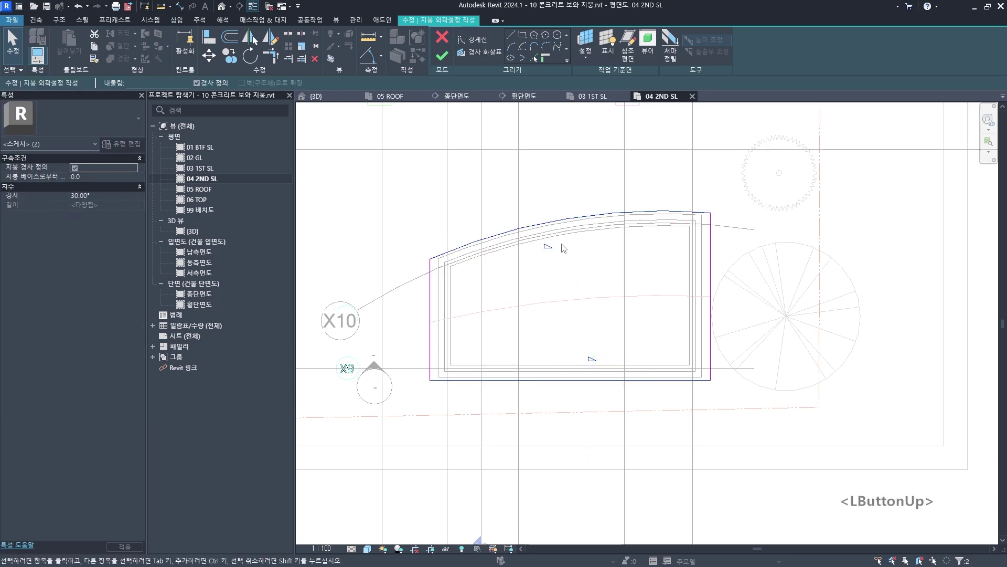
left_click_drag(580, 421, 512, 182)
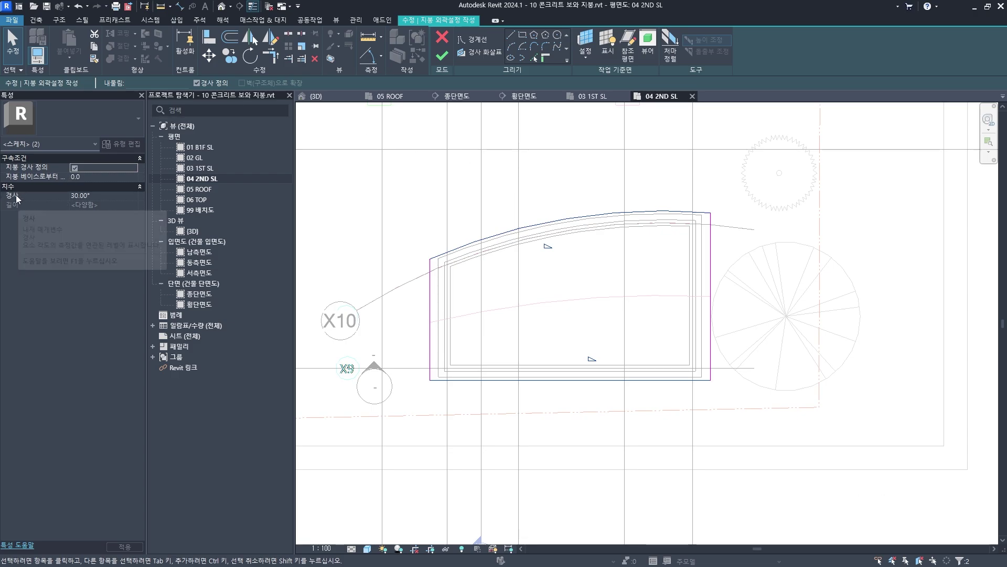
left_click(114, 195)
left_click(56, 193)
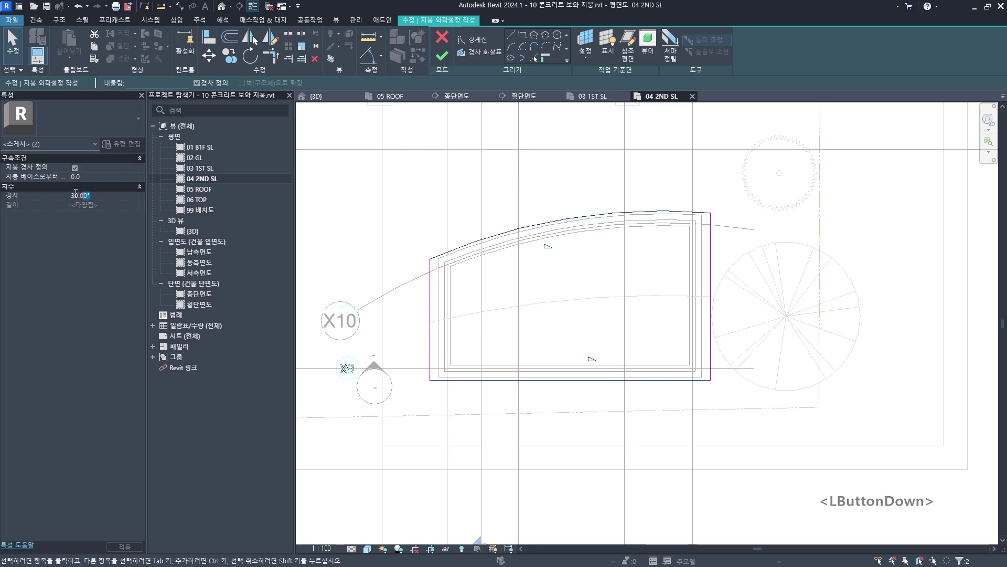
type("15")
key("Return")
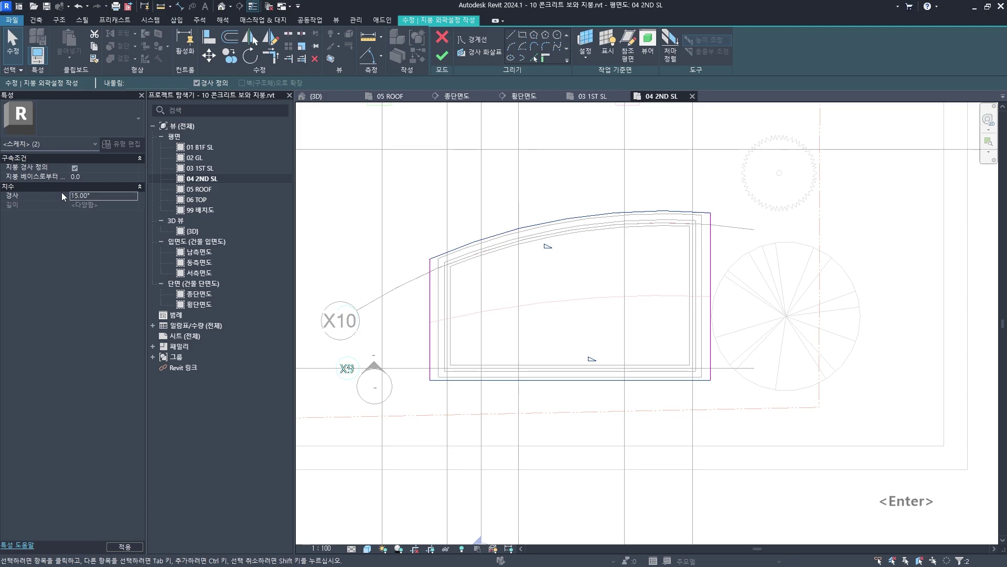
Try a 20° slope on the roof outline's curved top edge and restore it to 15°
left_click(569, 281)
left_click(549, 246)
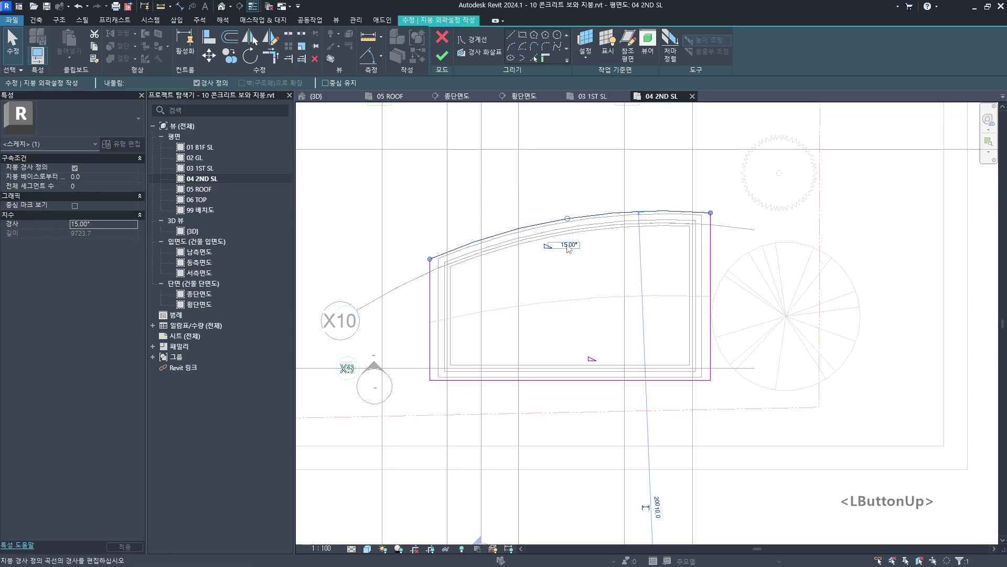
left_click(567, 245)
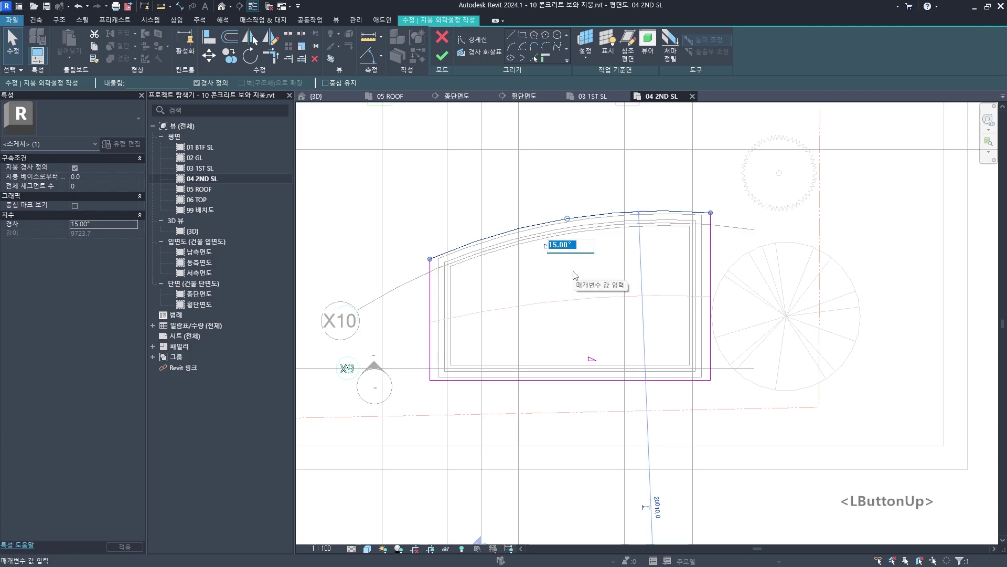
type("20")
key("Return")
left_click(610, 256)
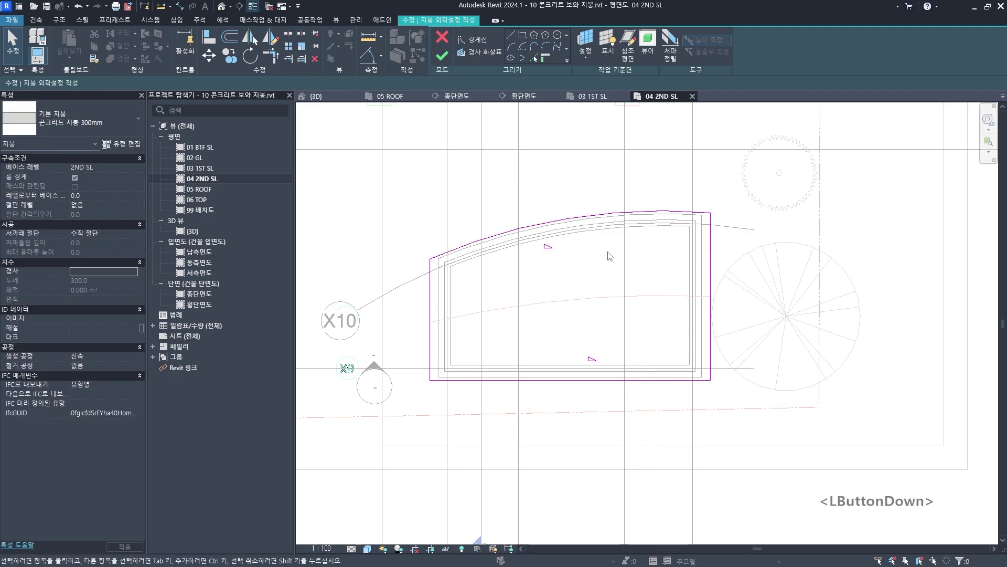
left_click(569, 246)
type("15")
key("Return")
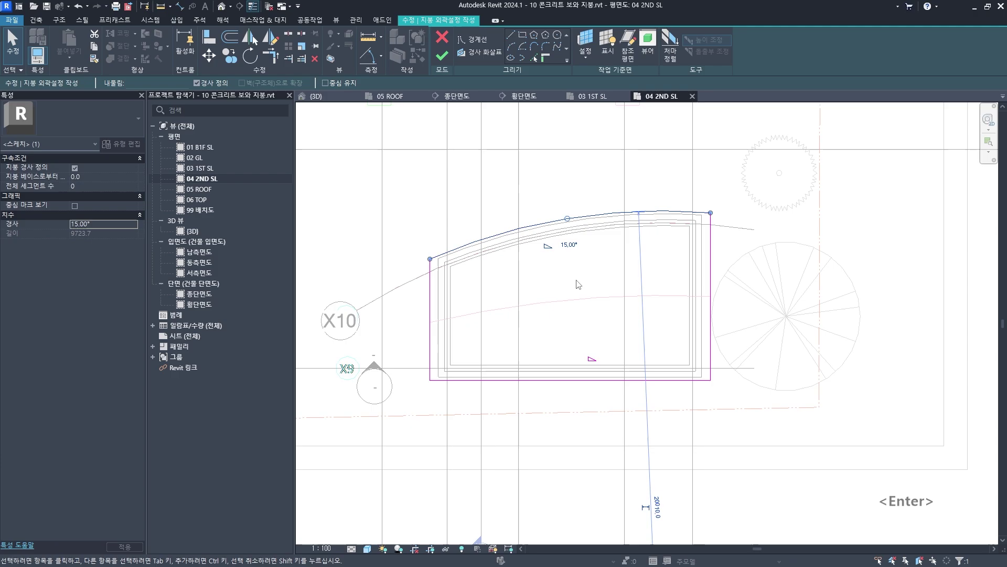
left_click_drag(569, 185, 588, 307)
left_click(585, 298)
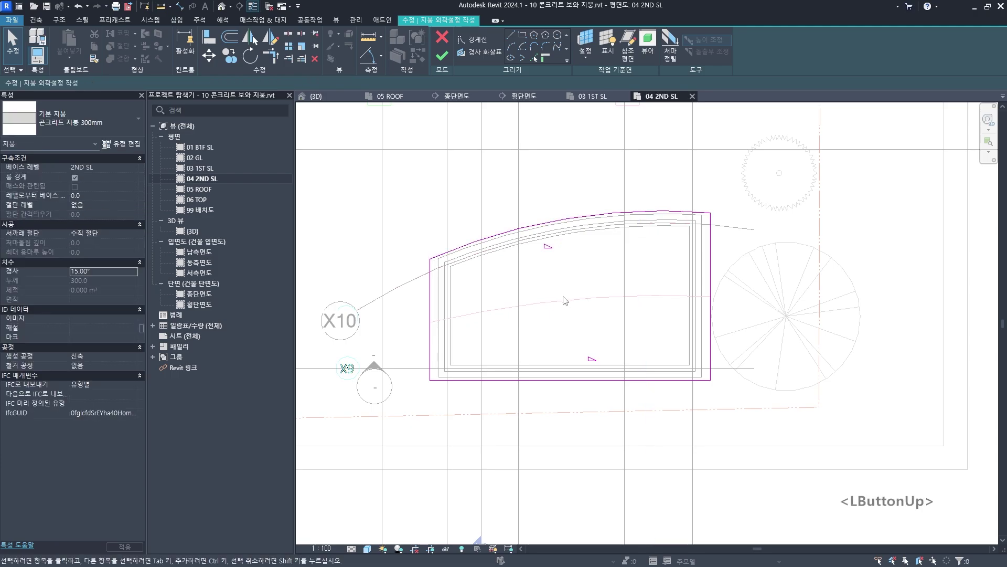
Finish the roof footprint sketch and clear the selection of the resulting roof
scroll(566, 302, "down", 2)
middle_click_drag(509, 246, 504, 260)
key("Escape")
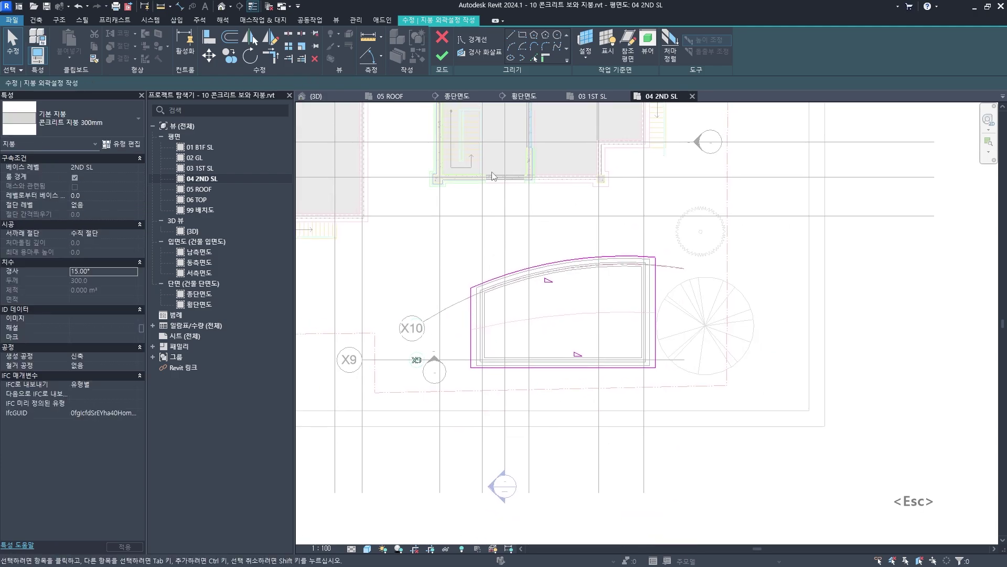
left_click(442, 59)
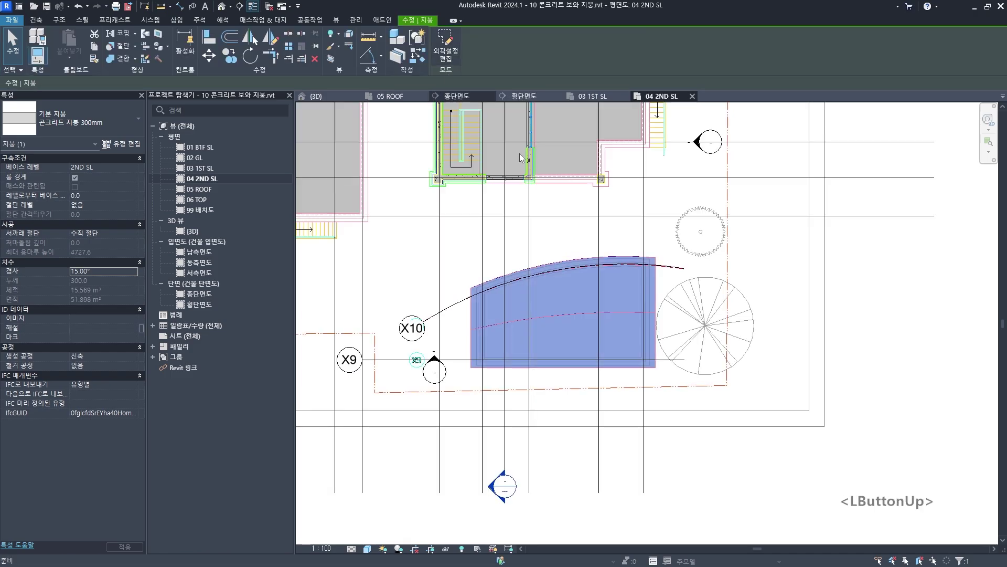
key("Escape")
Open the 3D view and inspect the sloped concrete roof on the small detached building from several angles
key("F2")
scroll(694, 297, "down", 2)
middle_click_drag(694, 297, 577, 359, "shift")
scroll(616, 413, "up", 2)
left_click(577, 360)
middle_click_drag(688, 401, 562, 377, "shift")
scroll(562, 377, "up", 2)
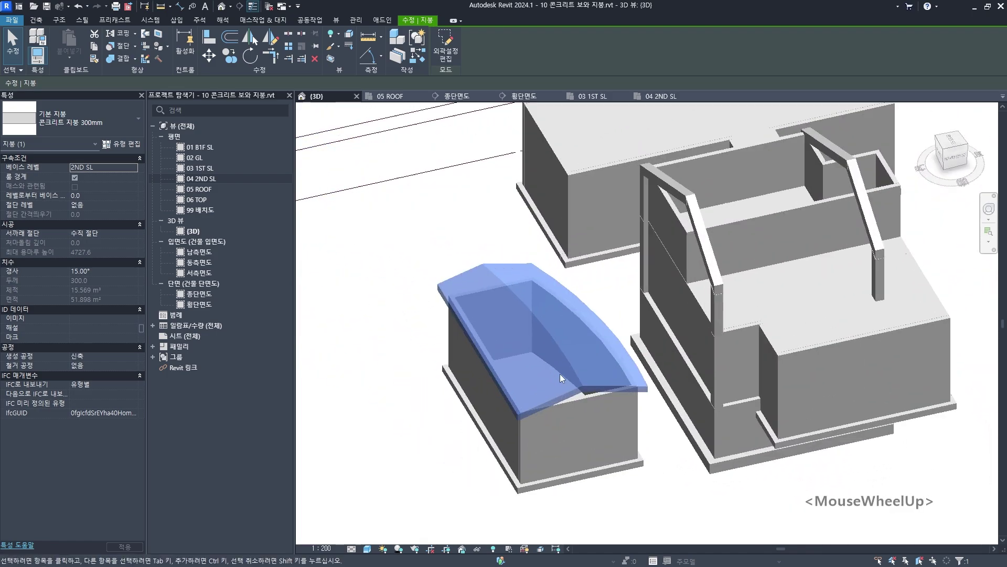
left_click(444, 419)
scroll(460, 434, "down", 2)
middle_click_drag(461, 434, 586, 384, "shift")
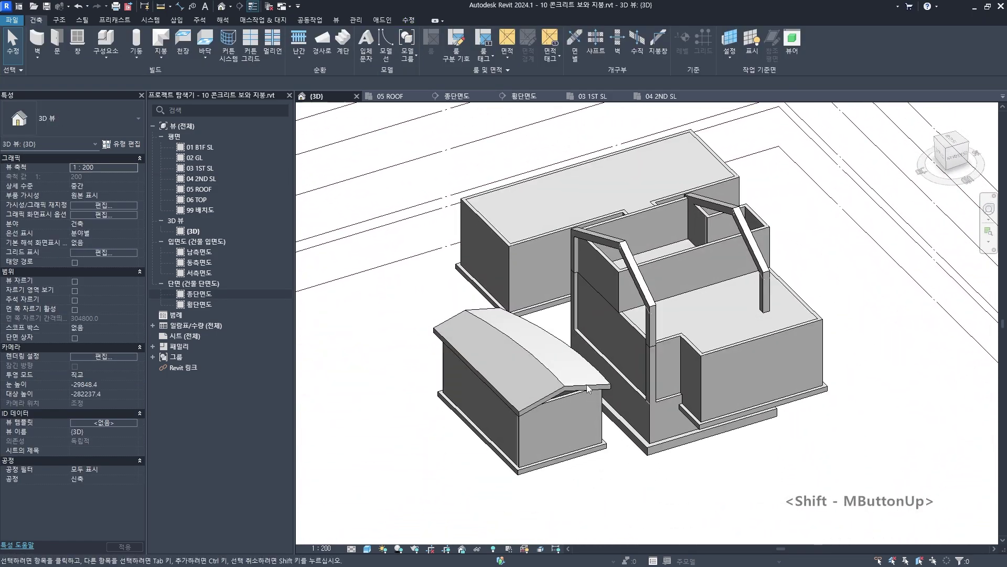
Examine the area between the end wall's top and the underside of the gable roof on the small building
scroll(587, 384, "up", 3)
middle_click_drag(646, 387, 514, 247, "shift")
scroll(514, 247, "up", 2)
left_click(603, 271)
left_click_drag(606, 263, 560, 254)
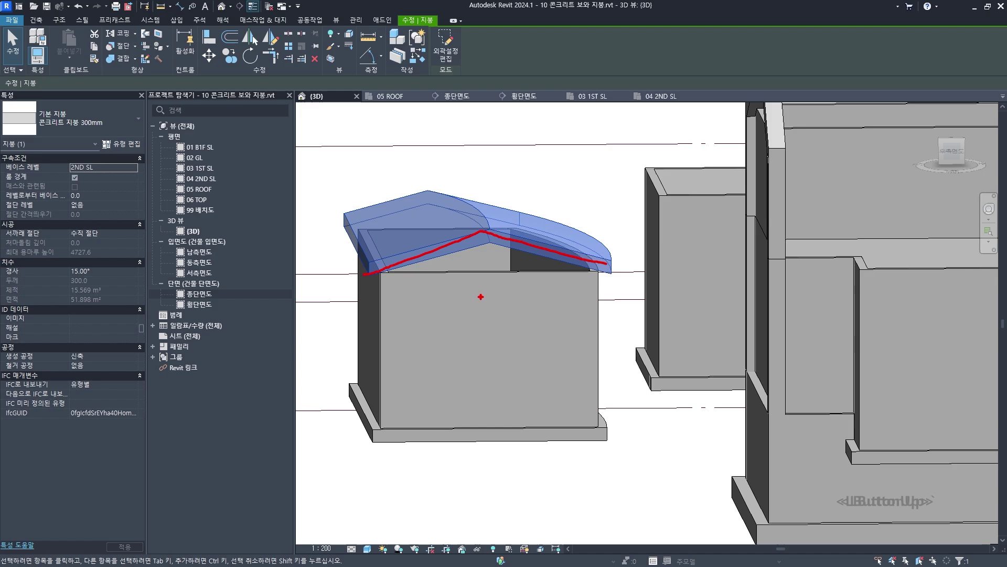
scroll(475, 278, "up", 3)
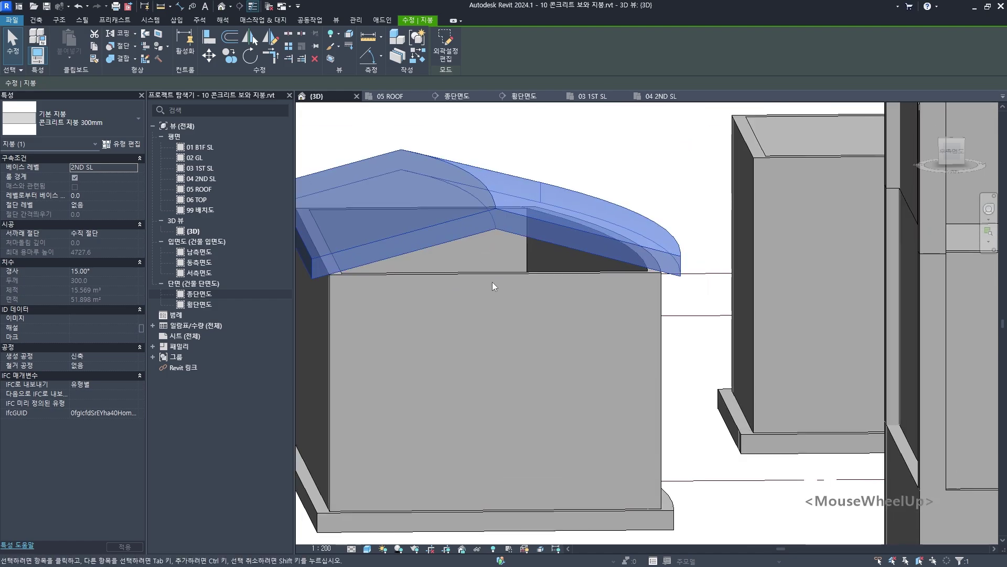
left_click(490, 276)
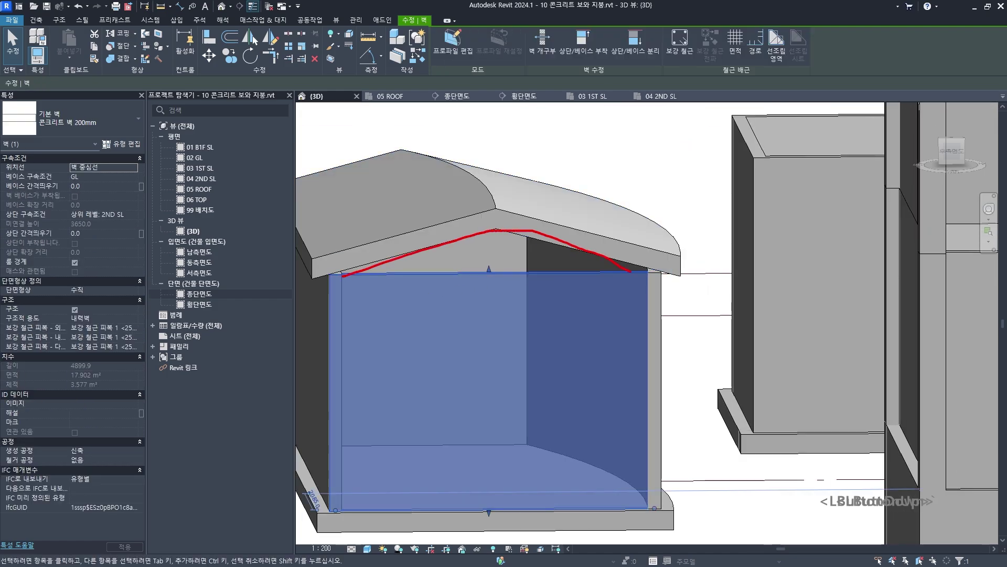
left_click_drag(487, 254, 518, 222)
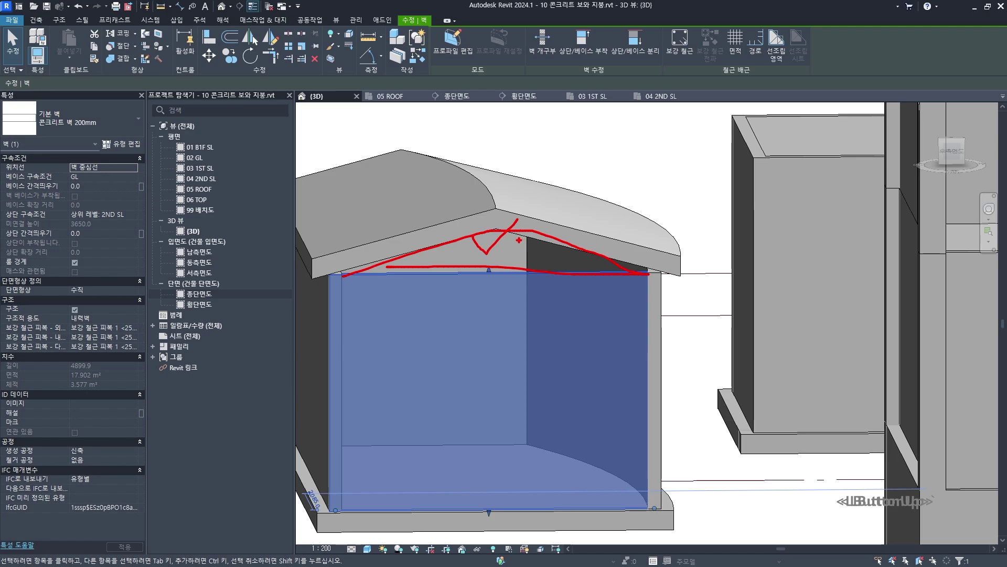
key("Escape")
Select the small building's end wall beneath the gable and locate the Attach Top/Base command for it
scroll(526, 283, "down", 3)
mouse_move(528, 310)
middle_mouse_down("shift")
mouse_move(674, 280)
mouse_move(522, 270)
mouse_move(449, 353)
mouse_move(429, 332)
mouse_move(485, 328)
mouse_move(461, 330)
middle_mouse_up("shift")
scroll(473, 297, "up", 2)
left_click(473, 294)
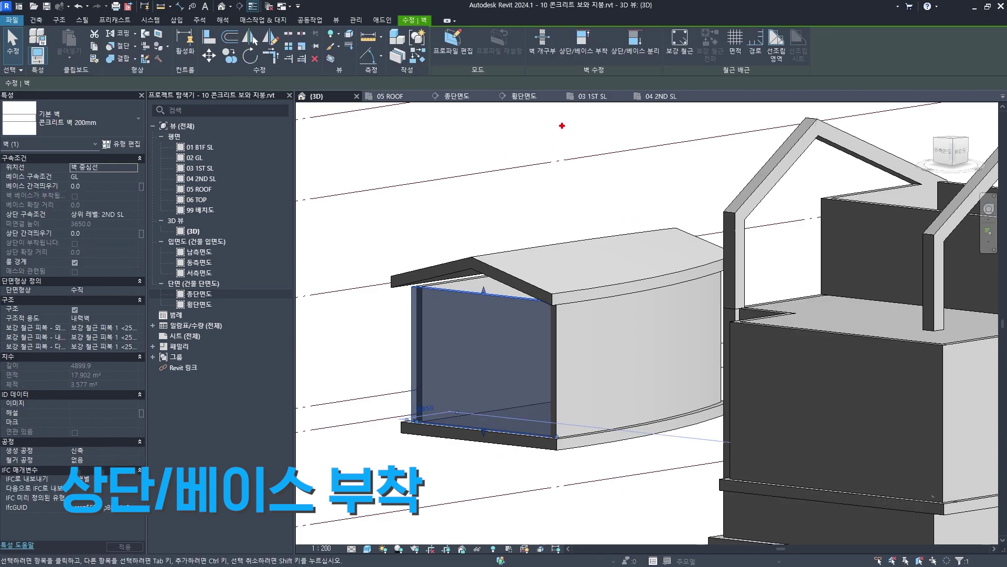
left_click(565, 24, "ctrl")
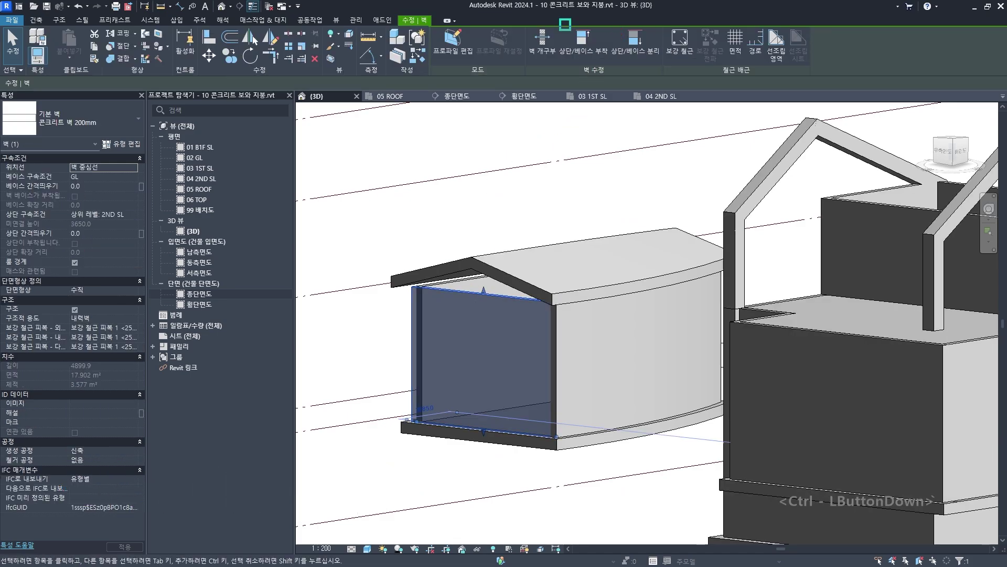
mouse_move(604, 51)
left_mouse_down("ctrl")
mouse_move(615, 63)
mouse_move(585, 90)
left_mouse_up("ctrl")
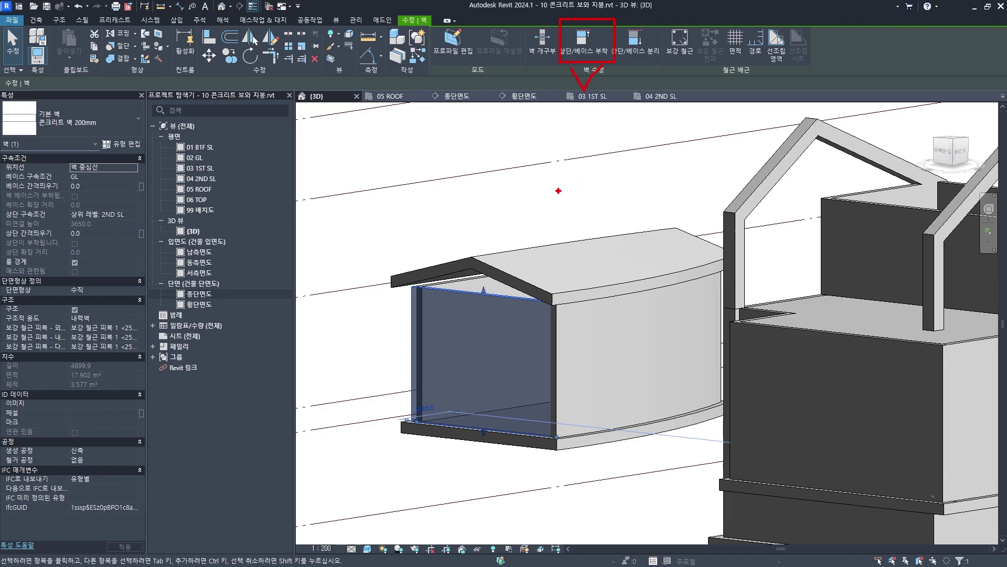
Reopen the boundary of the 150 mm concrete floor on 2ND SL, finish it unedited, and decline attaching the walls to its underside
middle_click_drag(558, 190, 622, 286, "shift")
left_click(602, 294)
scroll(602, 294, "up", 5)
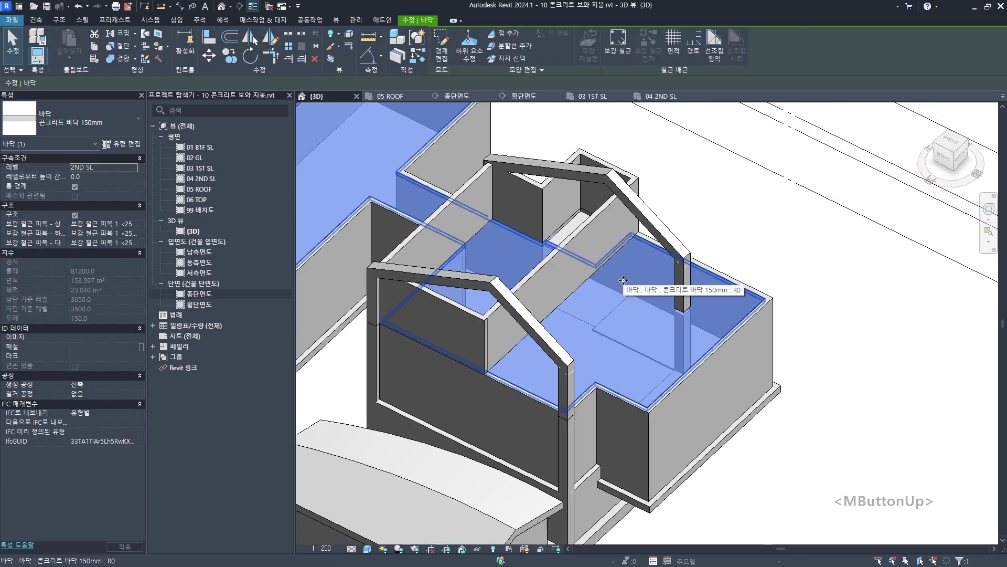
double_click(623, 280)
scroll(616, 323, "down", 2)
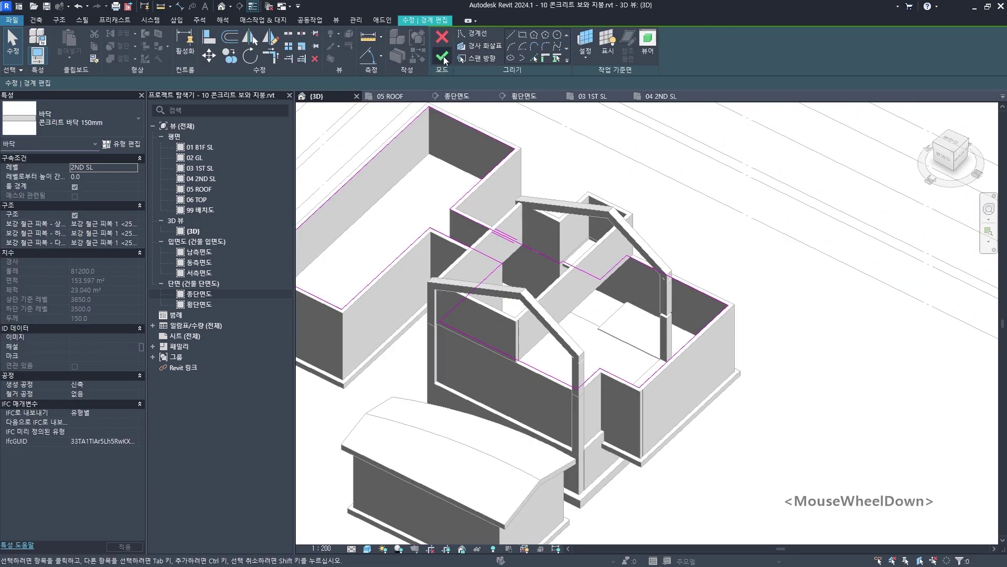
left_click(443, 57)
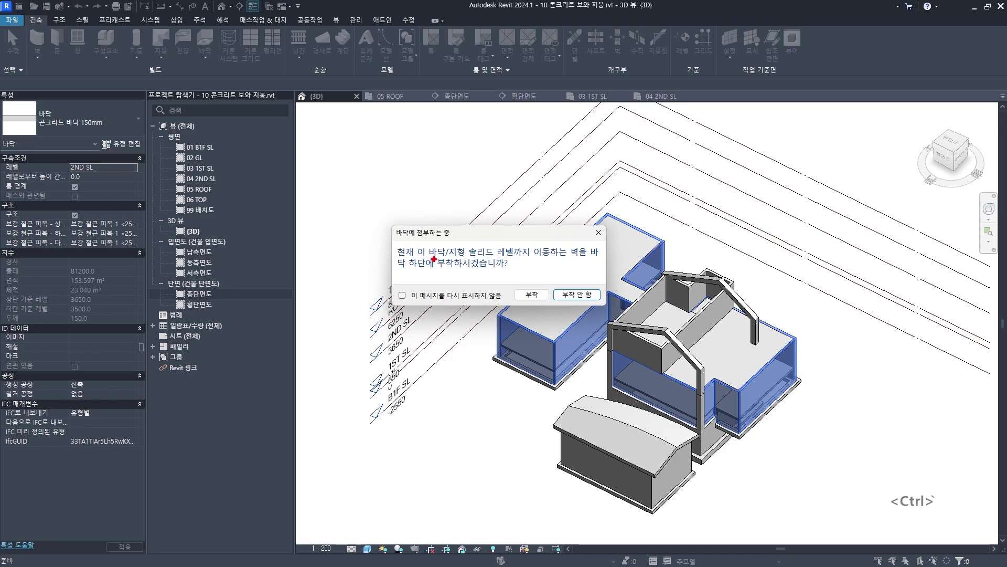
mouse_move(434, 258)
left_mouse_down("ctrl")
mouse_move(459, 272)
mouse_move(518, 272)
left_mouse_up("ctrl")
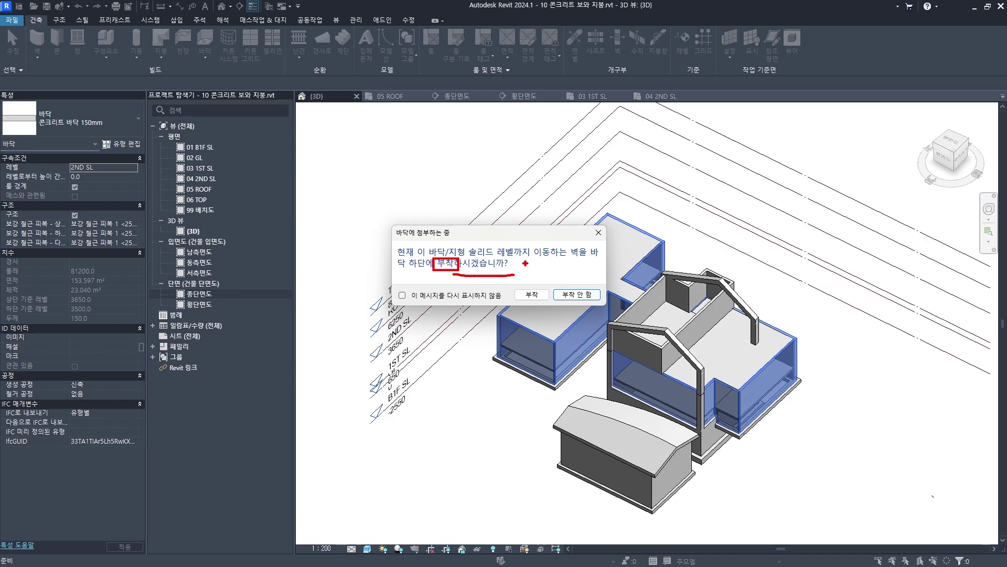
mouse_move(568, 274)
left_mouse_down()
mouse_move(576, 290)
mouse_move(593, 271)
mouse_move(563, 301)
mouse_move(574, 313)
left_mouse_up()
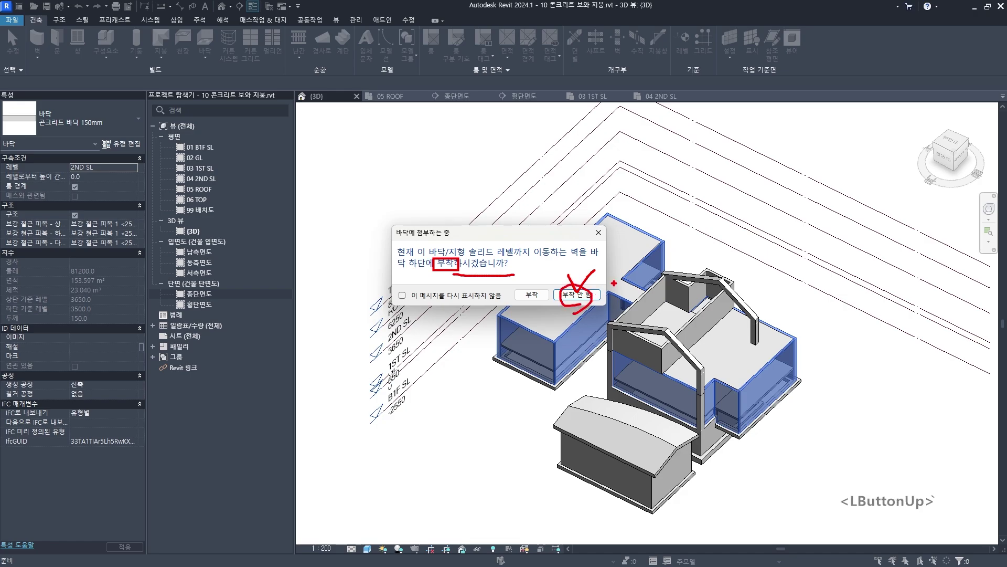
key("Escape")
key("Escape")
Select the main building's 2ND SL floor and examine how the surrounding walls relate to its underside
scroll(615, 281, "up", 3)
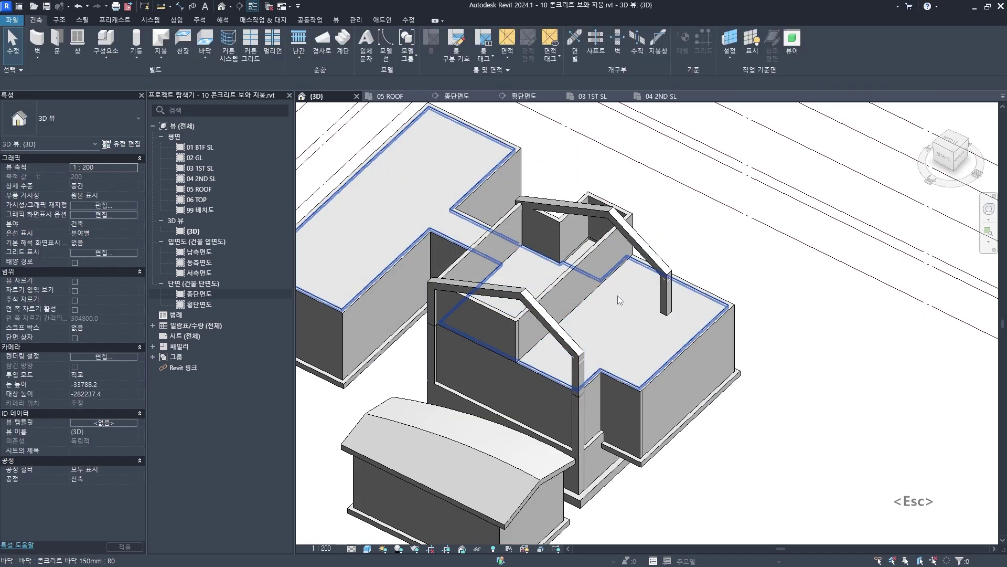
scroll(627, 338, "down", 2)
middle_click_drag(627, 337, 626, 313)
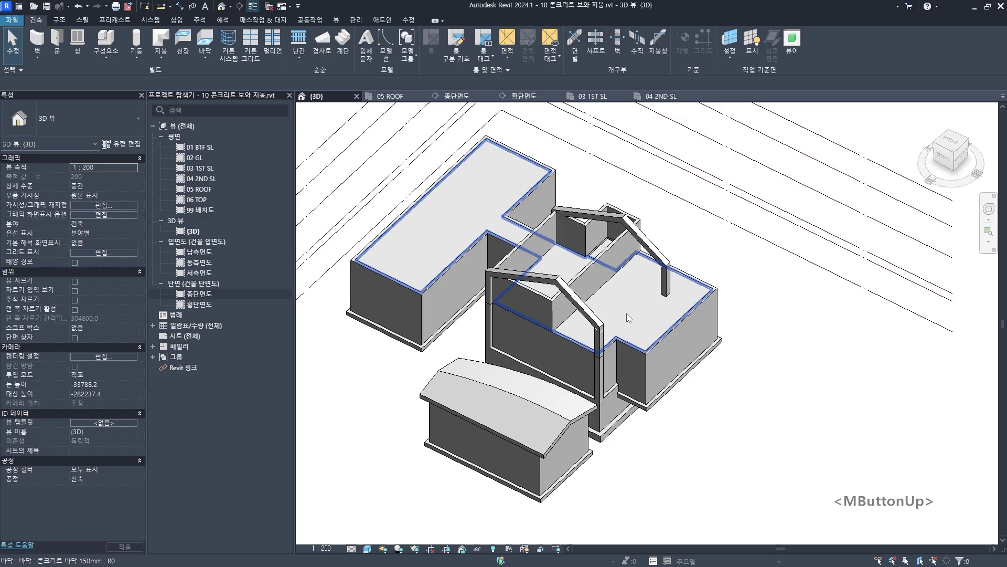
left_click(645, 325)
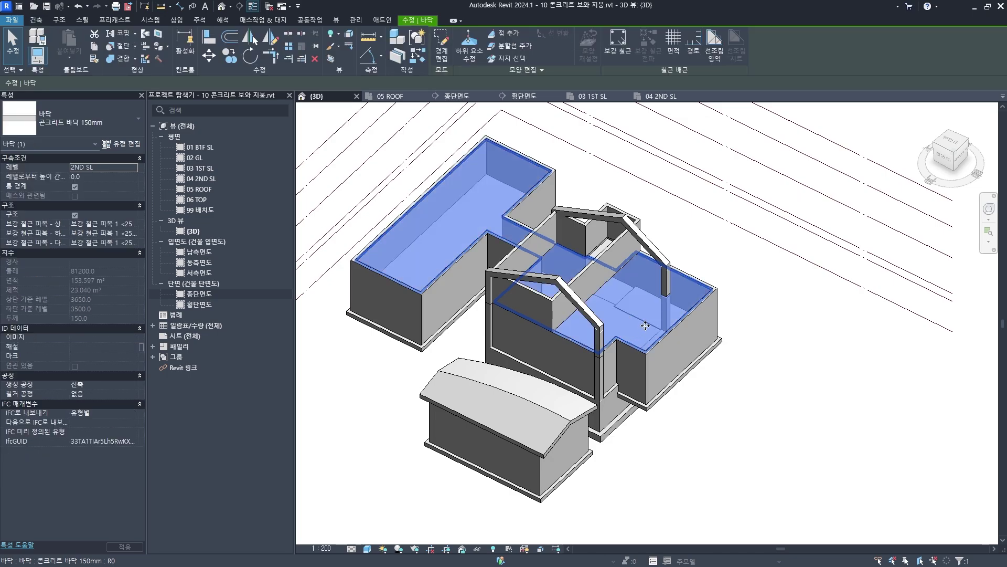
scroll(640, 328, "down", 1)
middle_click_drag(639, 328, 637, 326)
scroll(637, 325, "up", 1)
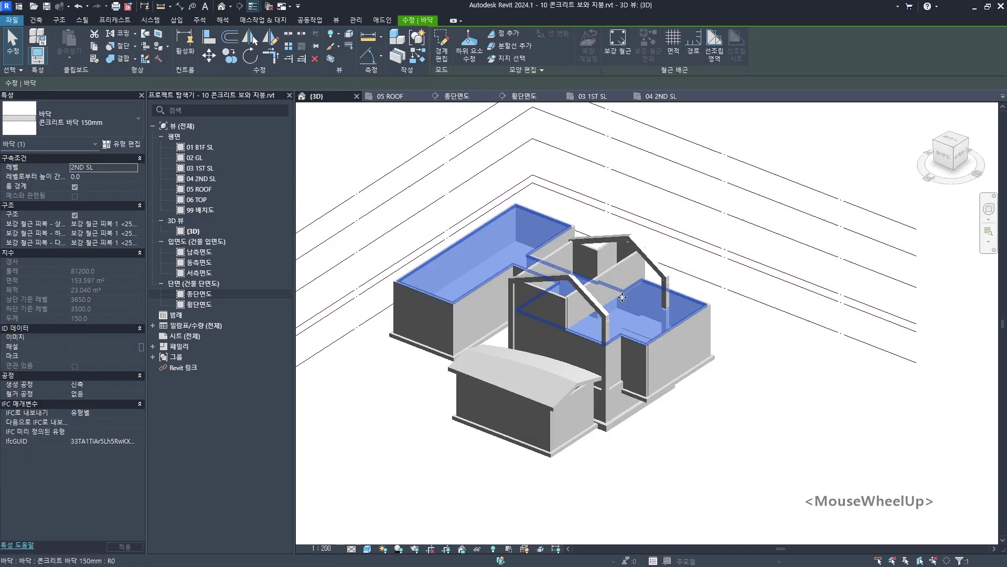
scroll(640, 314, "up", 1)
scroll(644, 303, "up", 3)
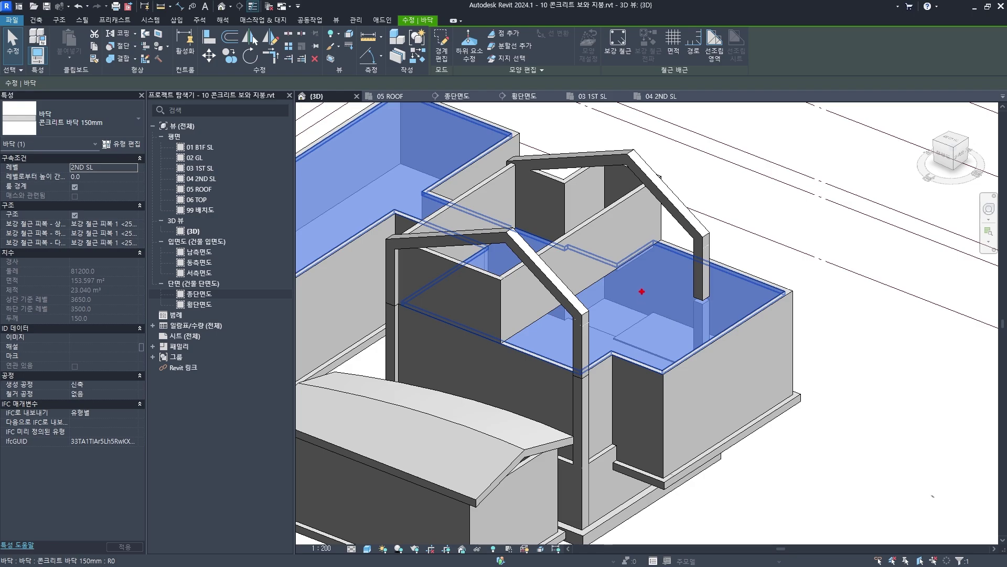
left_click_drag(641, 288, 665, 271)
mouse_move(721, 363)
left_mouse_down()
mouse_move(721, 420)
mouse_move(729, 401)
left_mouse_up()
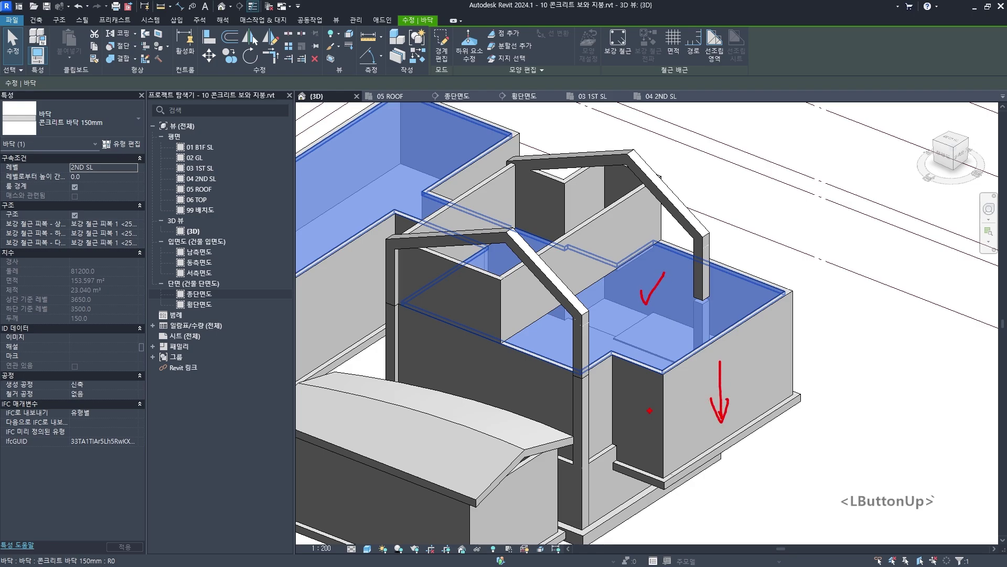
mouse_move(628, 394)
left_mouse_down()
mouse_move(625, 436)
mouse_move(638, 410)
mouse_move(644, 453)
left_mouse_up()
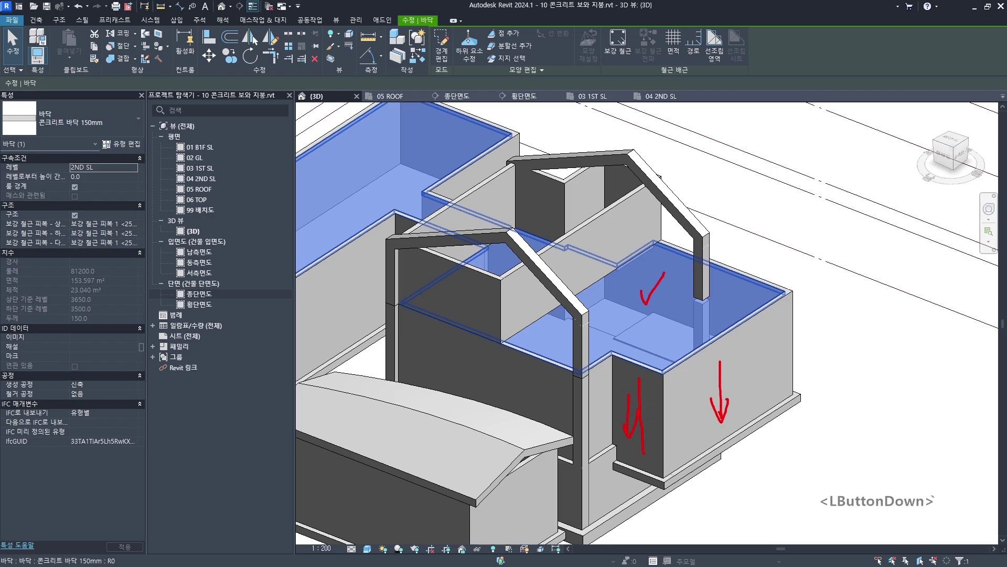
left_click_drag(639, 377, 654, 394)
mouse_move(613, 355)
left_mouse_down()
mouse_move(660, 375)
mouse_move(780, 283)
mouse_move(682, 256)
left_mouse_up()
mouse_move(639, 358)
left_mouse_down()
mouse_move(659, 371)
mouse_move(670, 342)
left_mouse_up()
key("Escape")
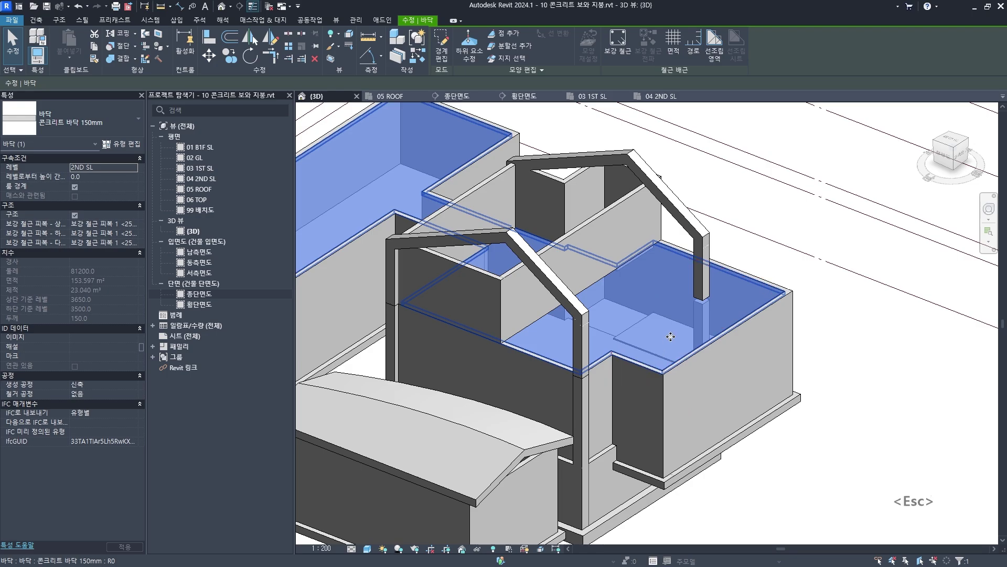
scroll(641, 329, "down", 3)
middle_click_drag(640, 329, 665, 317, "shift")
scroll(647, 312, "up", 4)
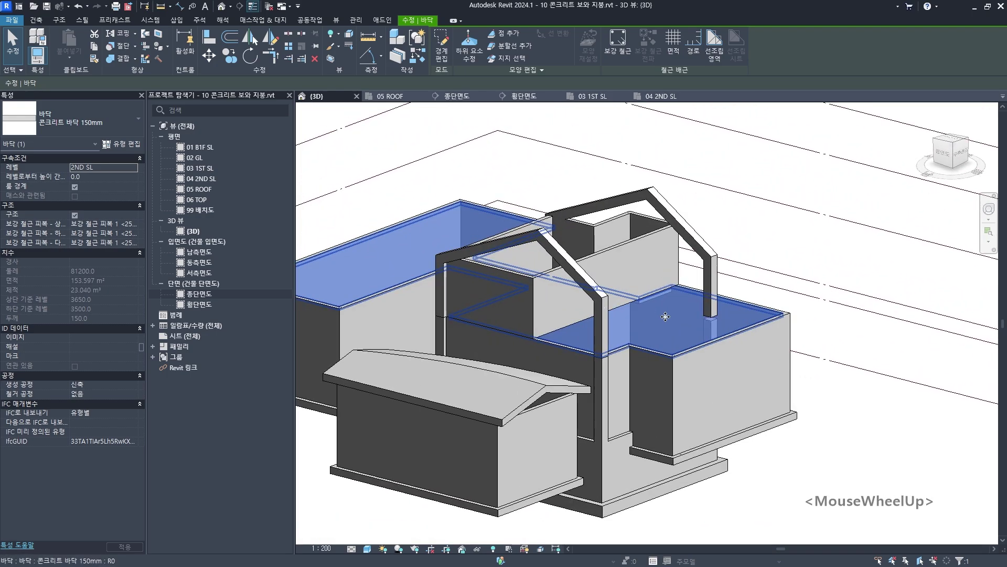
Set the main building's 150 mm concrete floor to a height offset of 1000 from 2ND SL
left_click(666, 313)
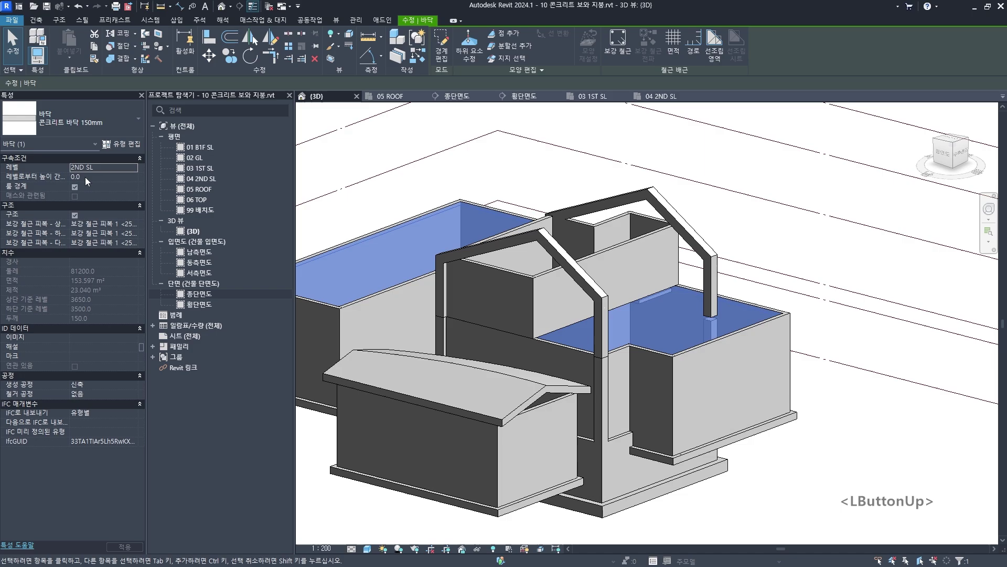
left_click(59, 176)
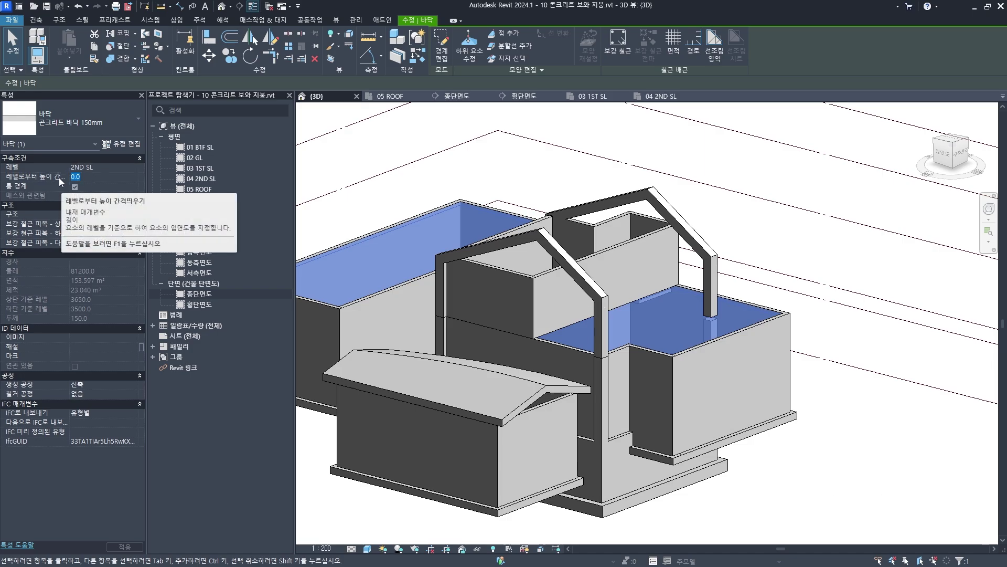
type("1000")
key("Return")
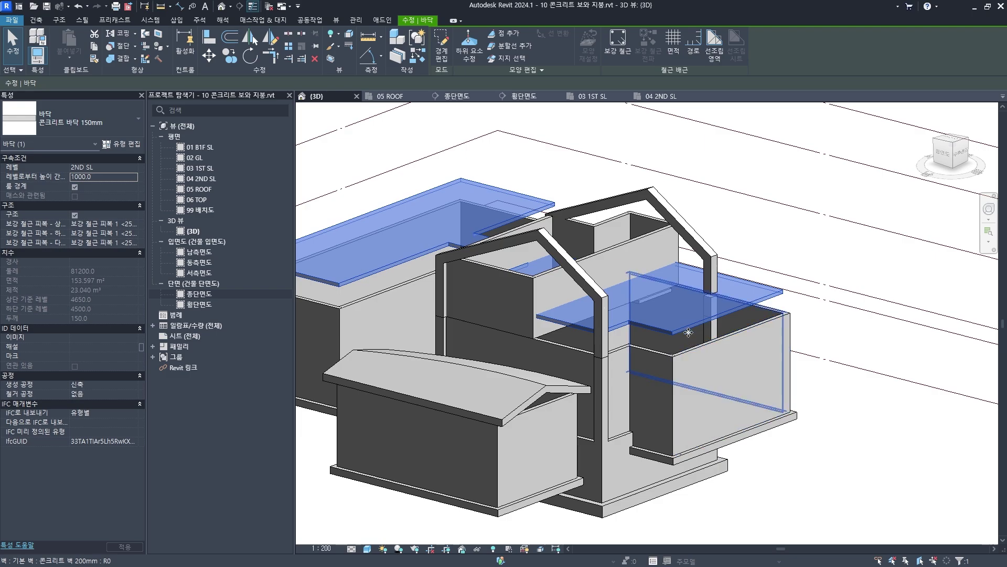
Examine the gap between the projecting wing's outer wall top and the raised floor above it
left_click(694, 364)
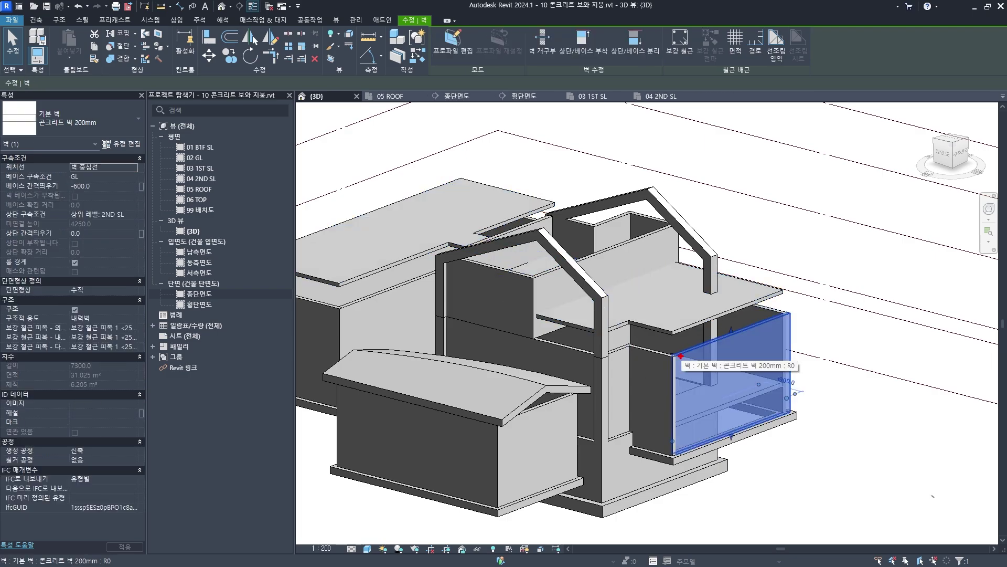
left_click(680, 355)
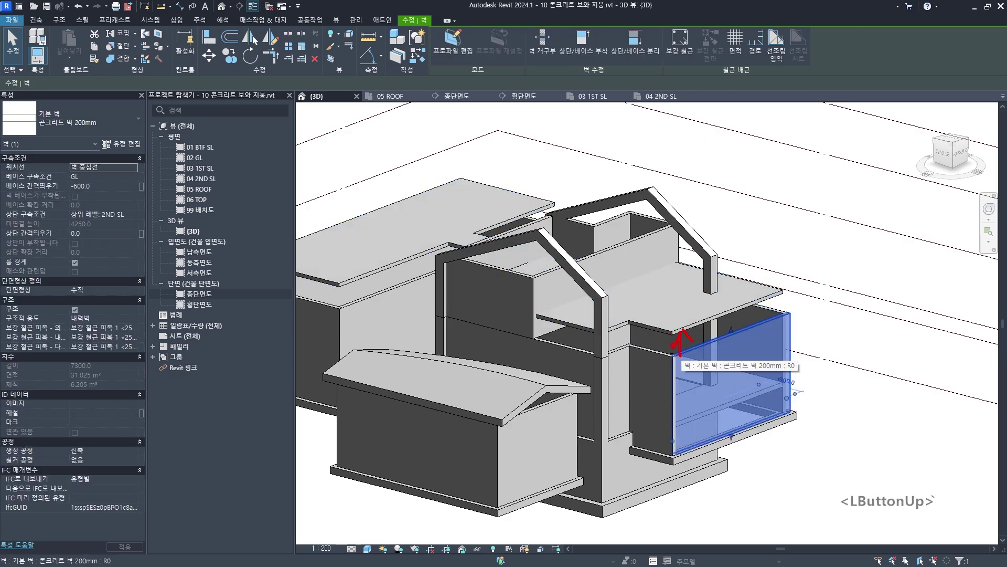
left_click(680, 353)
key("Escape")
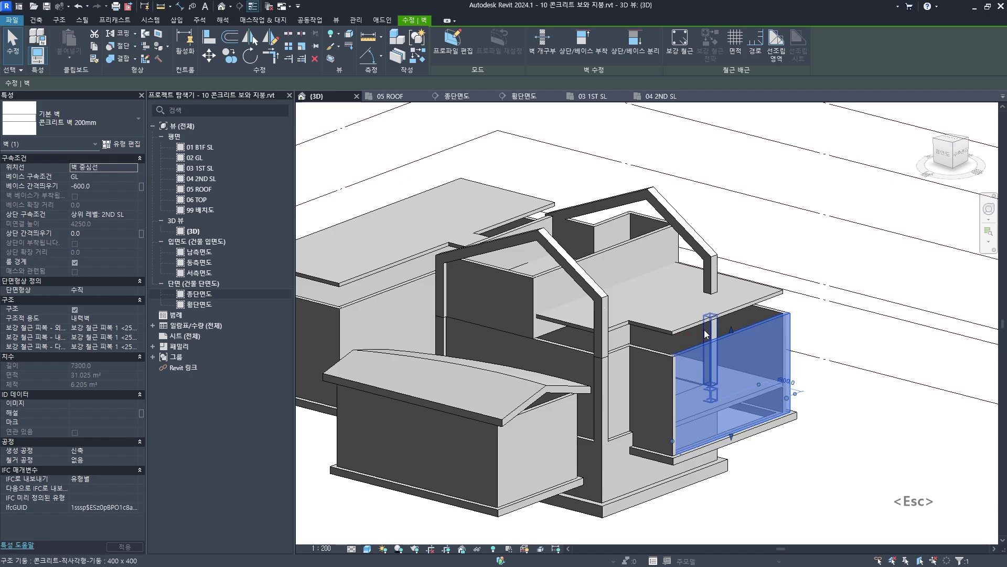
left_click(707, 361)
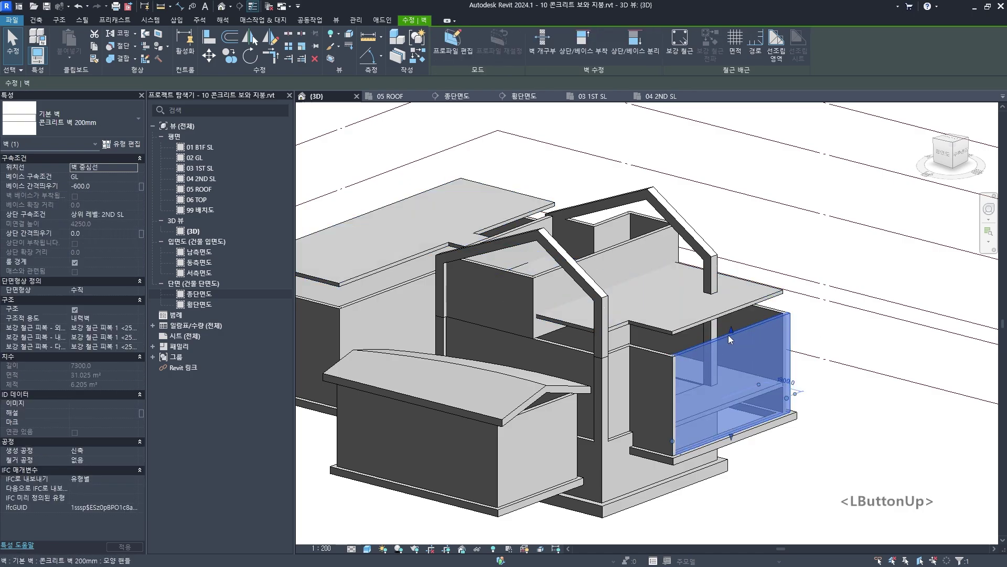
Attach the top of the long wing's short end wall to the raised floor and keep the attachment
scroll(528, 298, "up", 5)
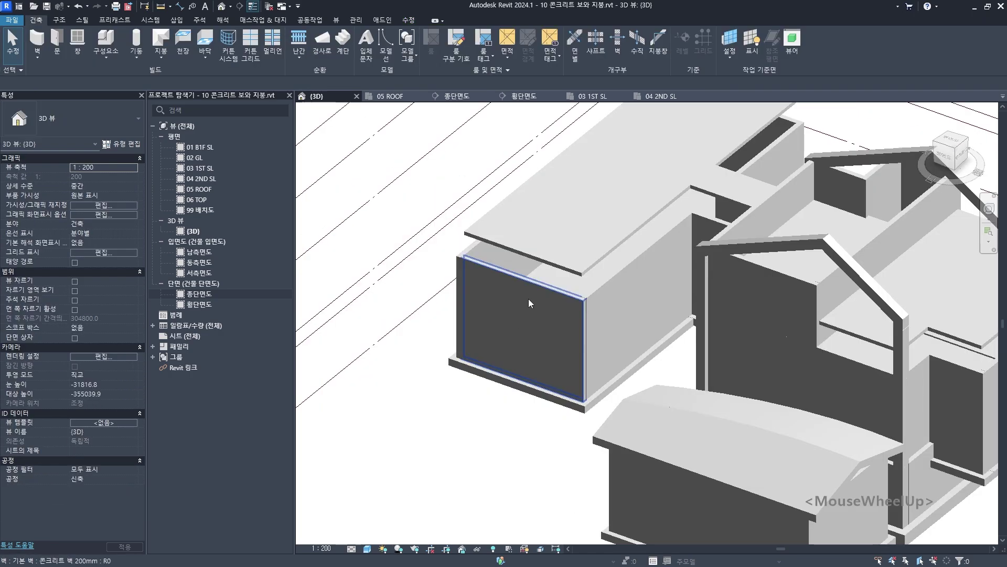
middle_click_drag(506, 315, 489, 359)
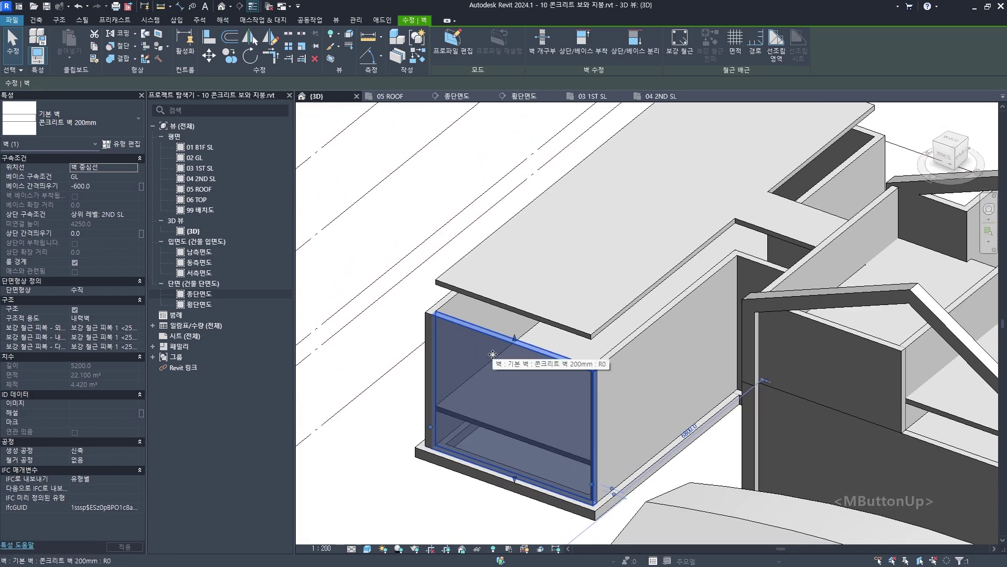
left_click(581, 52)
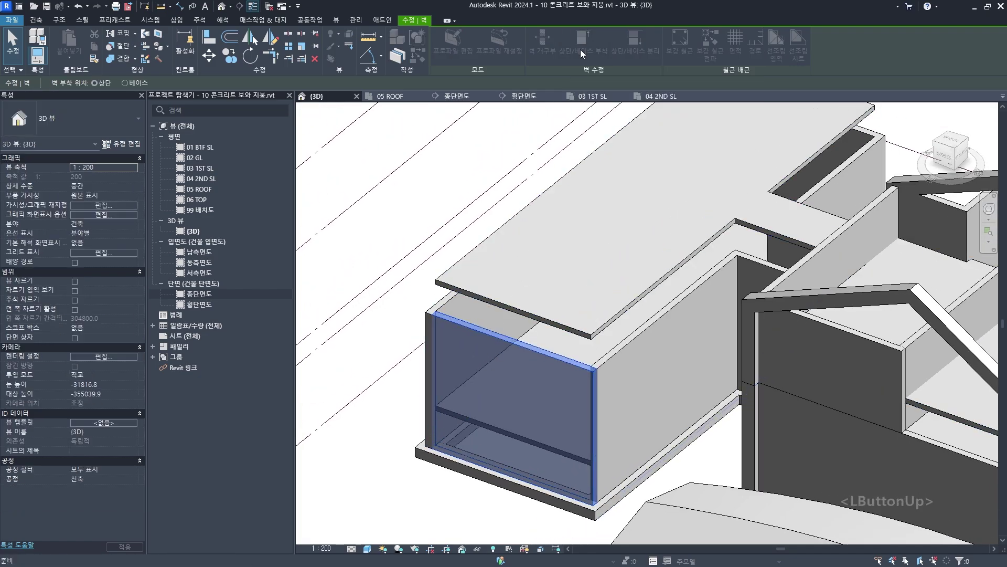
left_click(586, 250)
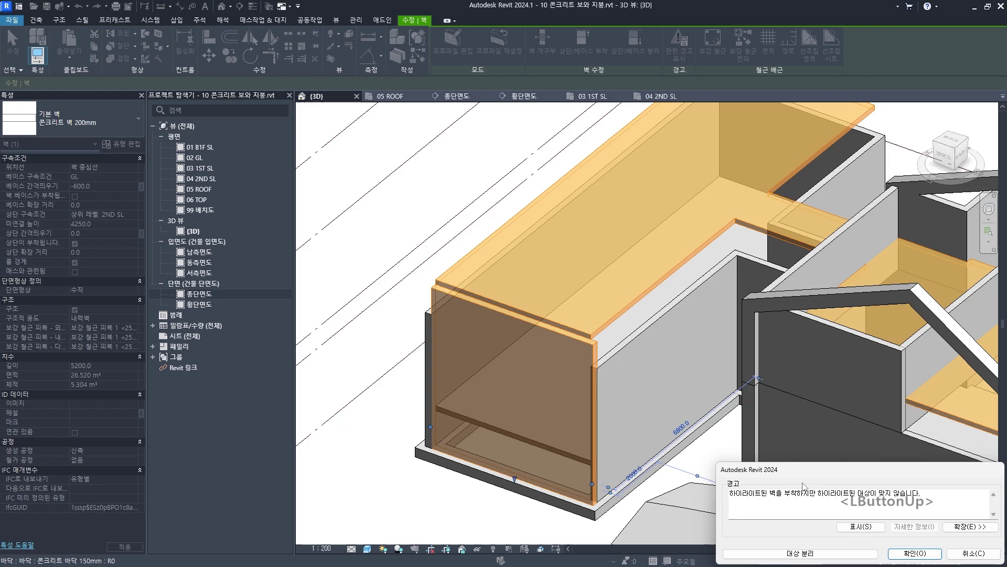
left_click(908, 554)
Raise the 150 mm concrete floor to a height offset of 2000 from 2ND SL
scroll(661, 402, "down", 3)
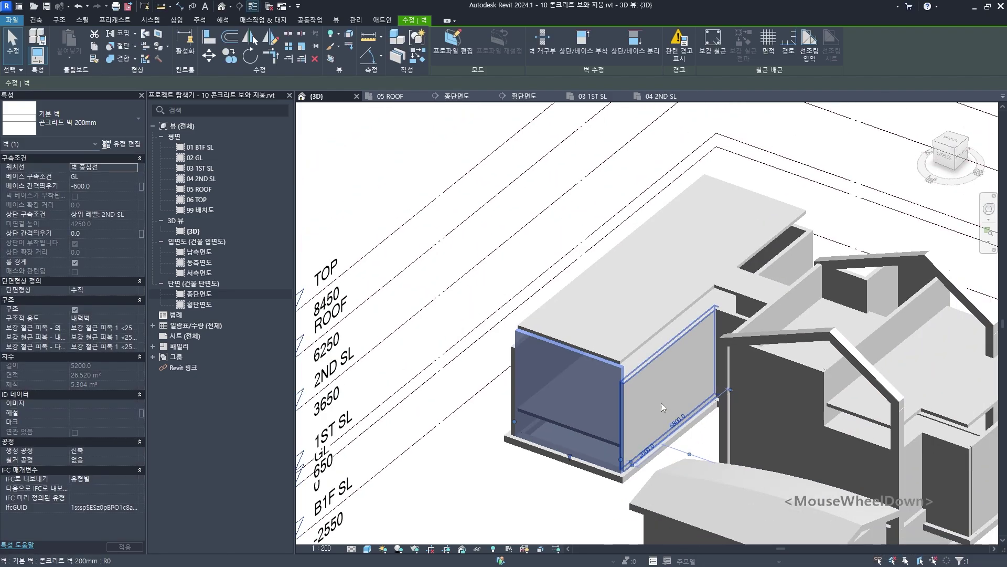
middle_click_drag(661, 402, 662, 510, "shift")
left_click(662, 510)
scroll(591, 335, "up", 3)
left_click(611, 332)
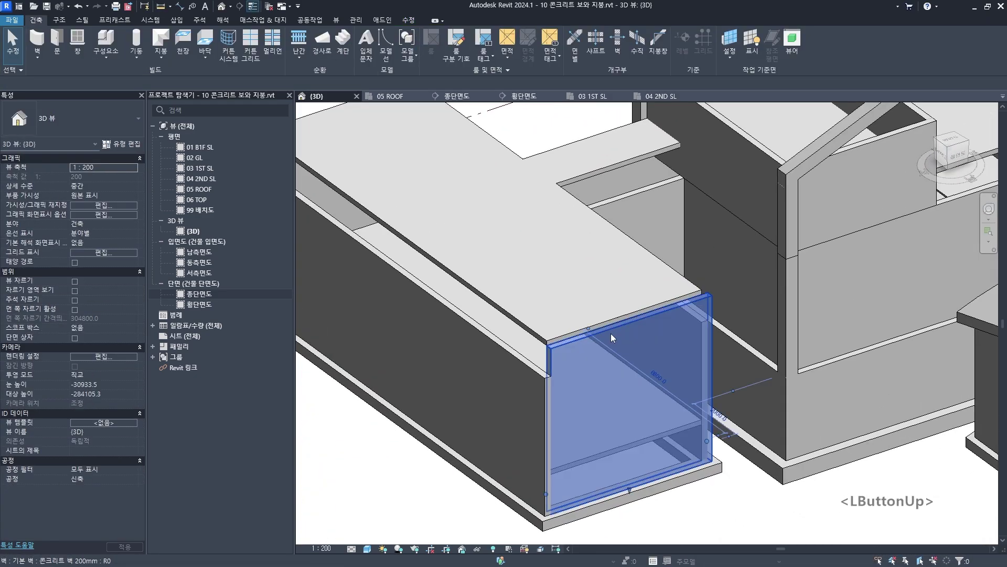
middle_click_drag(610, 333, 530, 306, "shift")
left_click(530, 306)
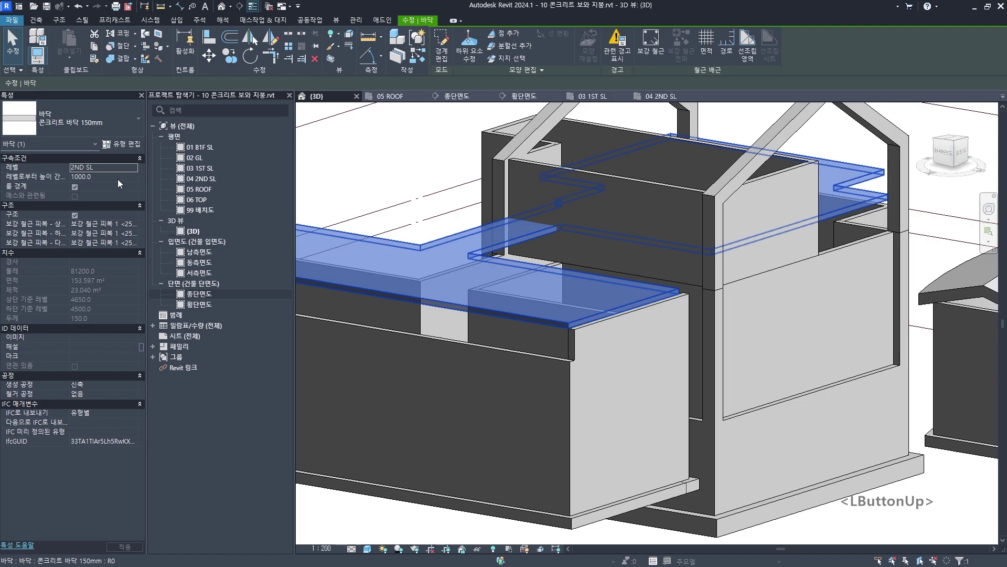
left_click(118, 176)
type("2000")
key("Return")
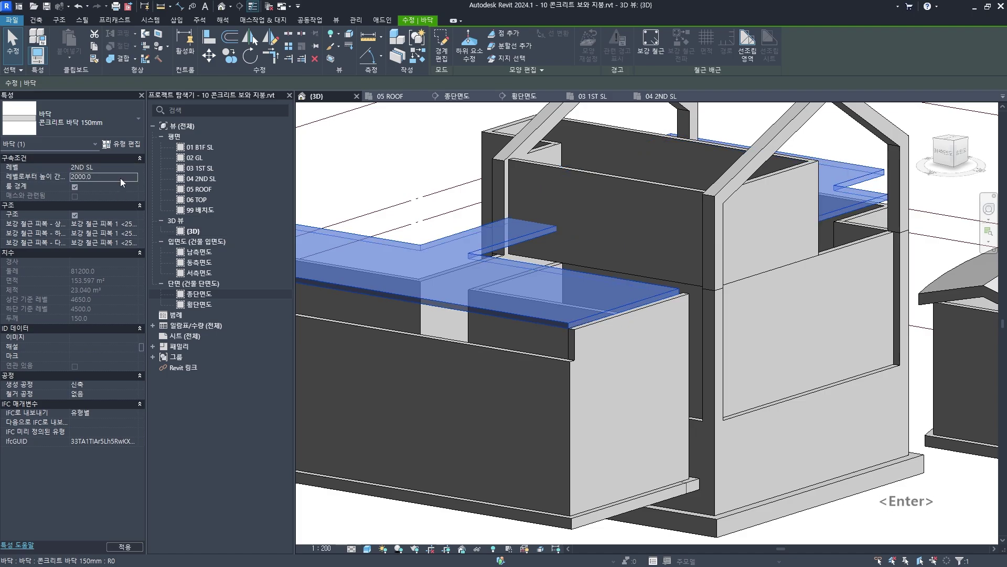
Detach the top of the long wing's short end wall from the raised floor
middle_click_drag(532, 330, 600, 268, "shift")
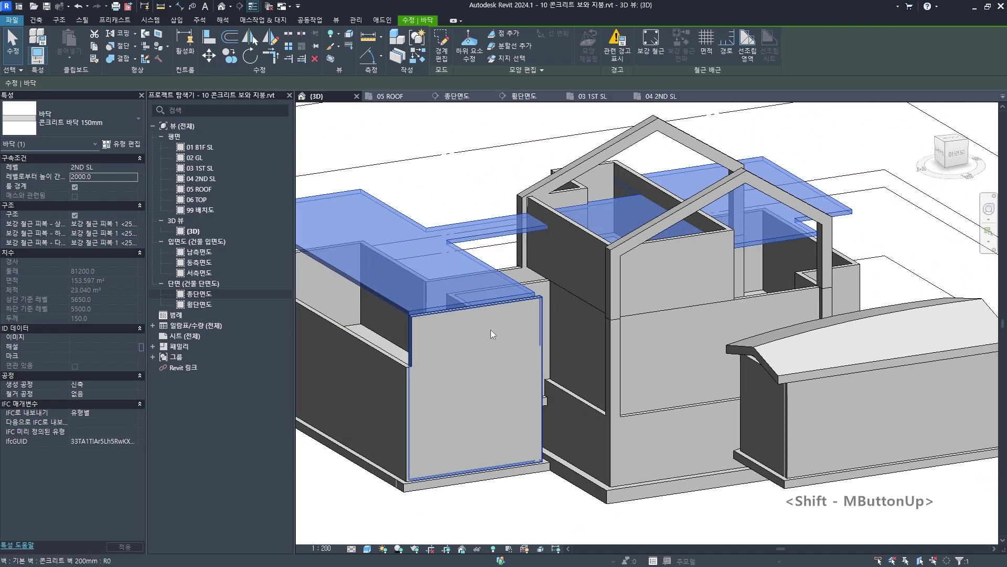
scroll(427, 341, "up", 1)
left_click(430, 392)
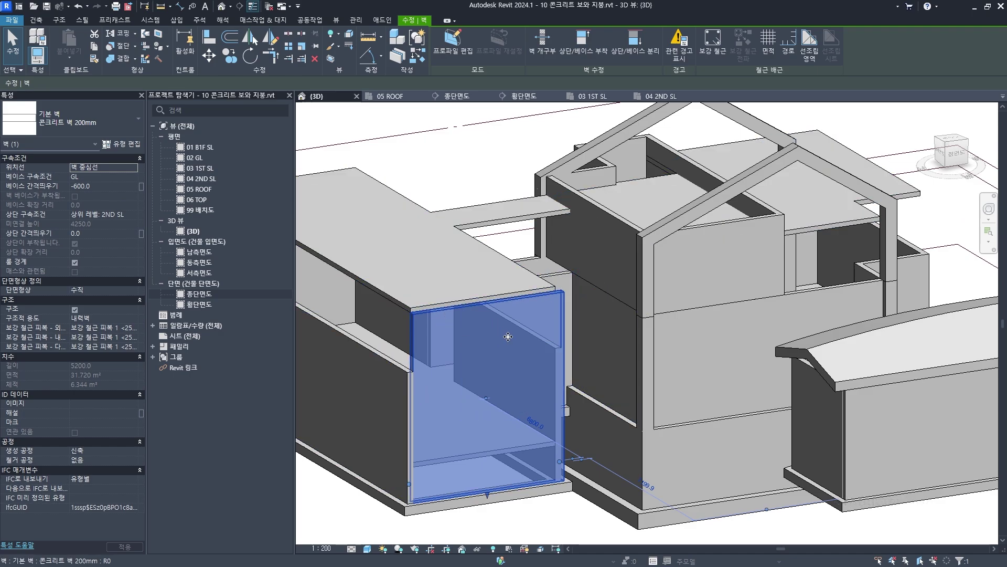
middle_click_drag(429, 316, 508, 322)
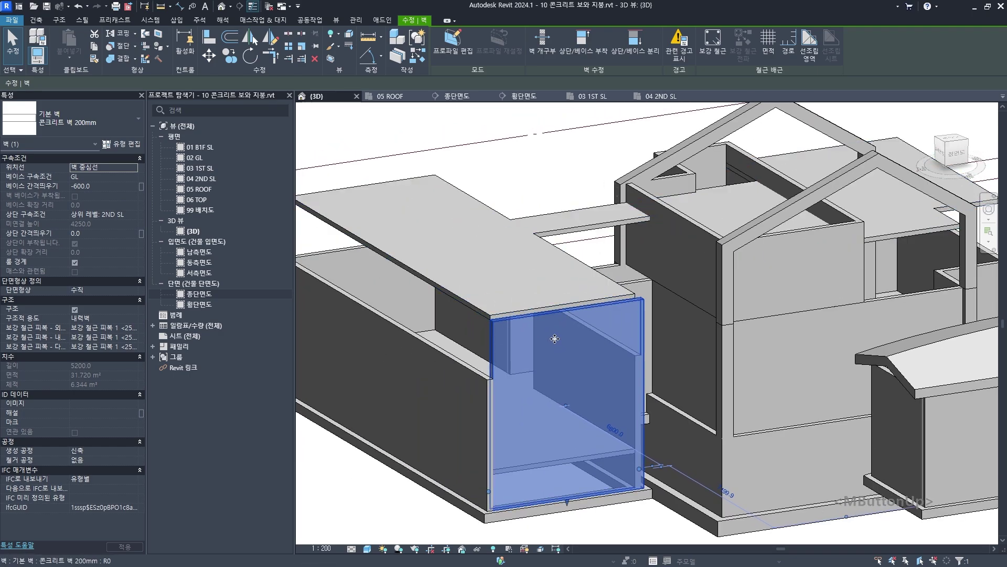
left_click(630, 51)
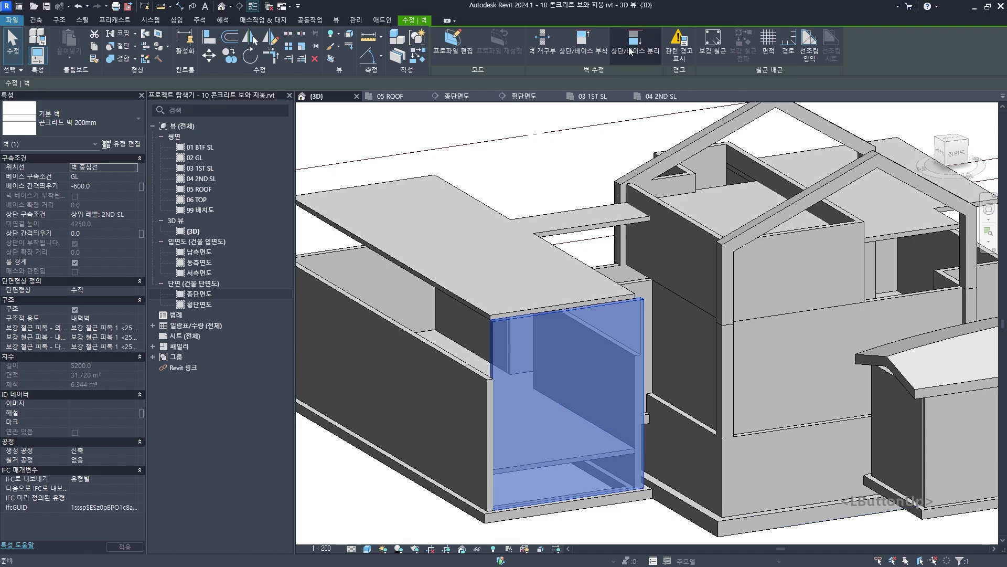
left_click(461, 257)
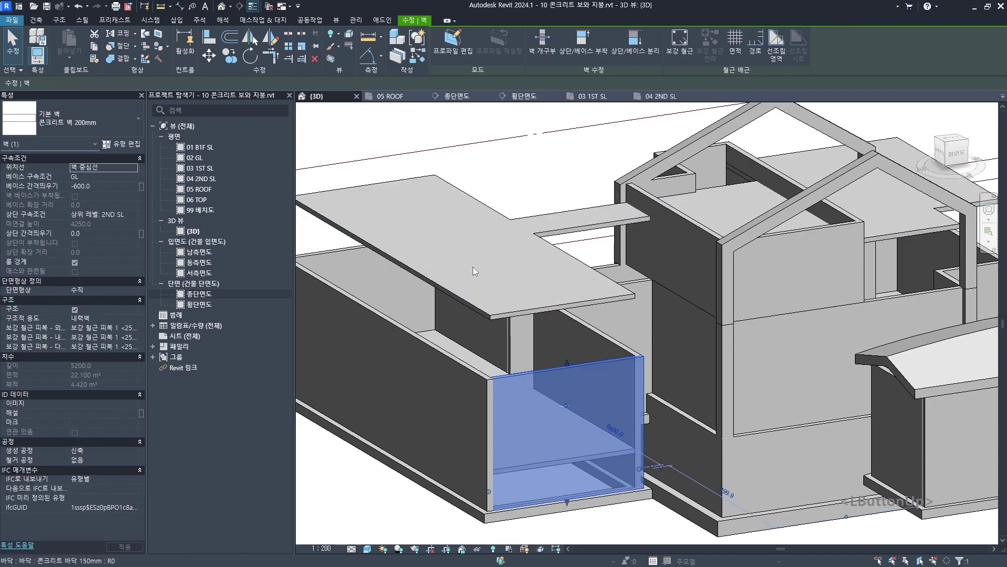
Examine how the raised floor sits above the long wing's walls, including the 14000 mm long side wall
middle_click_drag(547, 335, 529, 297, "shift")
left_click(528, 295)
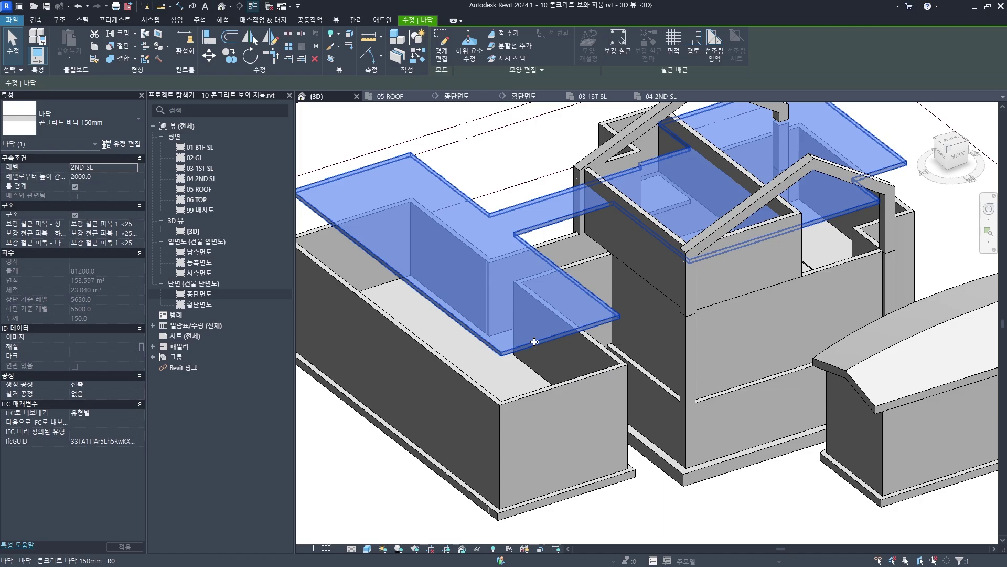
middle_click_drag(538, 342, 568, 362)
left_click(498, 351)
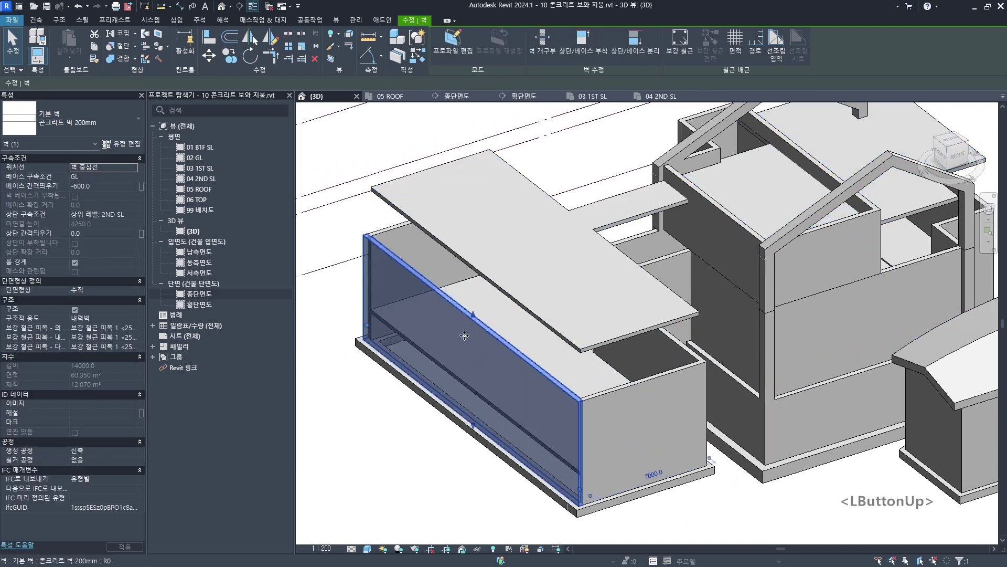
left_click(546, 249)
middle_click_drag(545, 250, 494, 330, "shift")
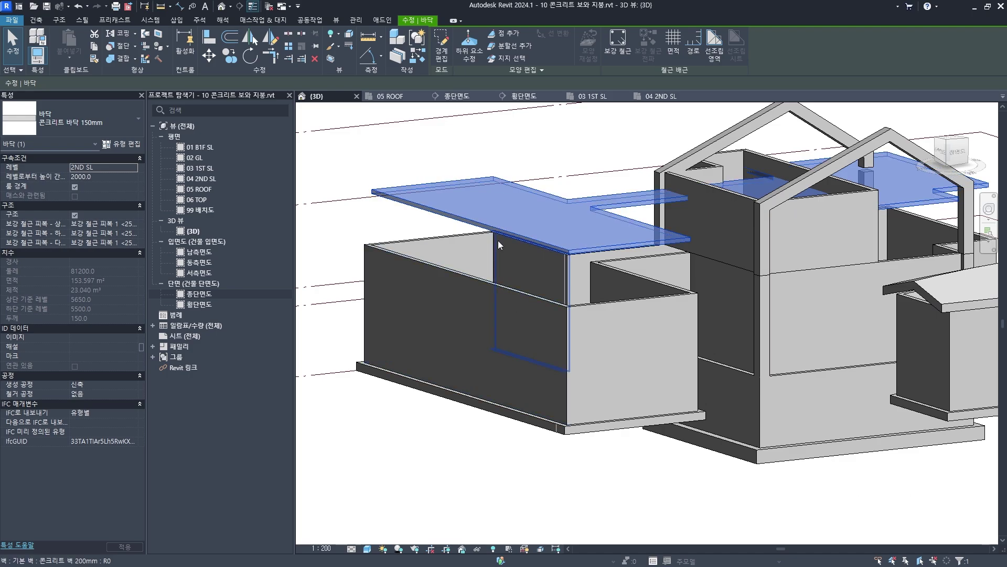
middle_click_drag(499, 240, 481, 301, "shift")
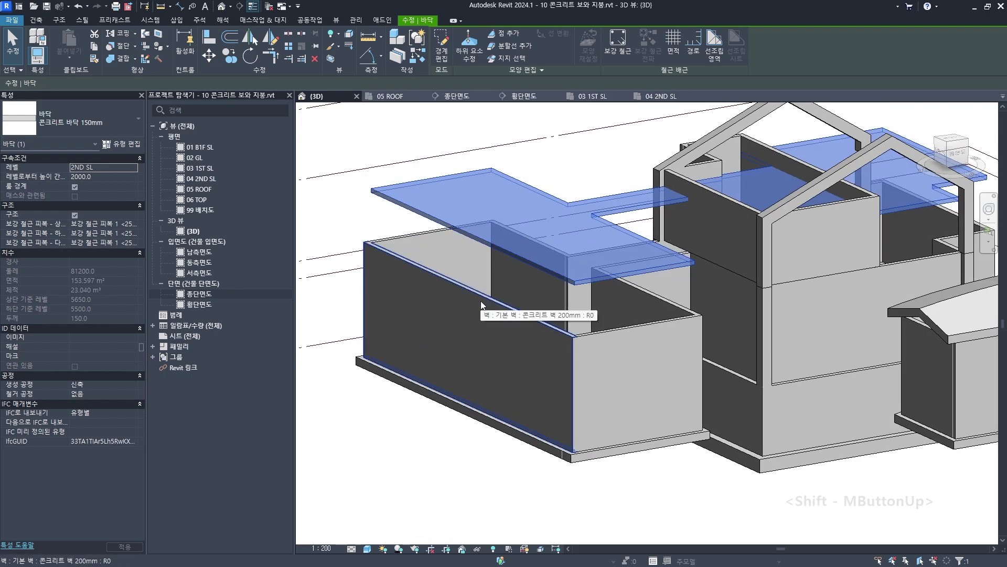
Try attaching the top of the wing's long side wall to the raised floor, and undo the attachment
left_click(481, 303)
left_click(549, 237)
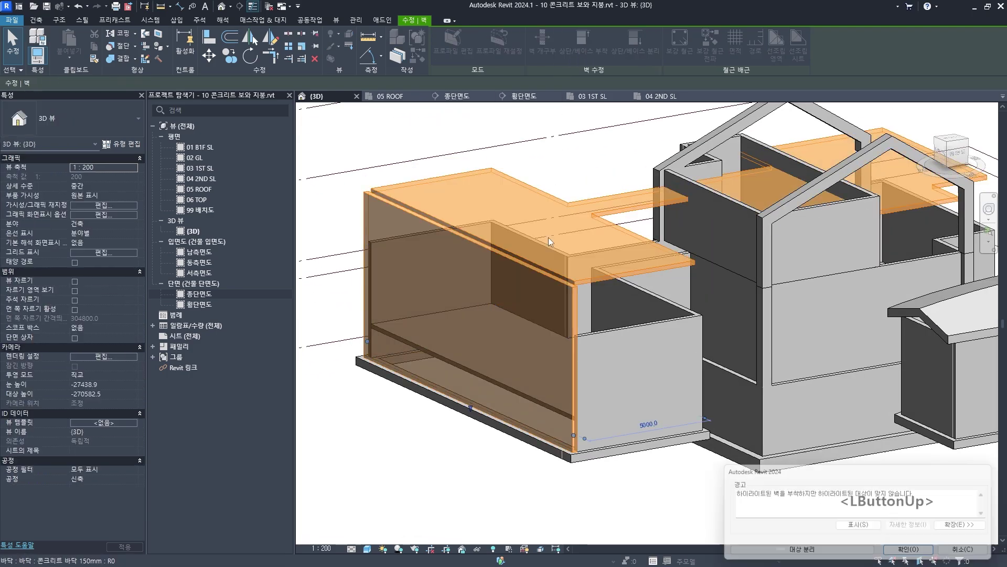
left_click(915, 554)
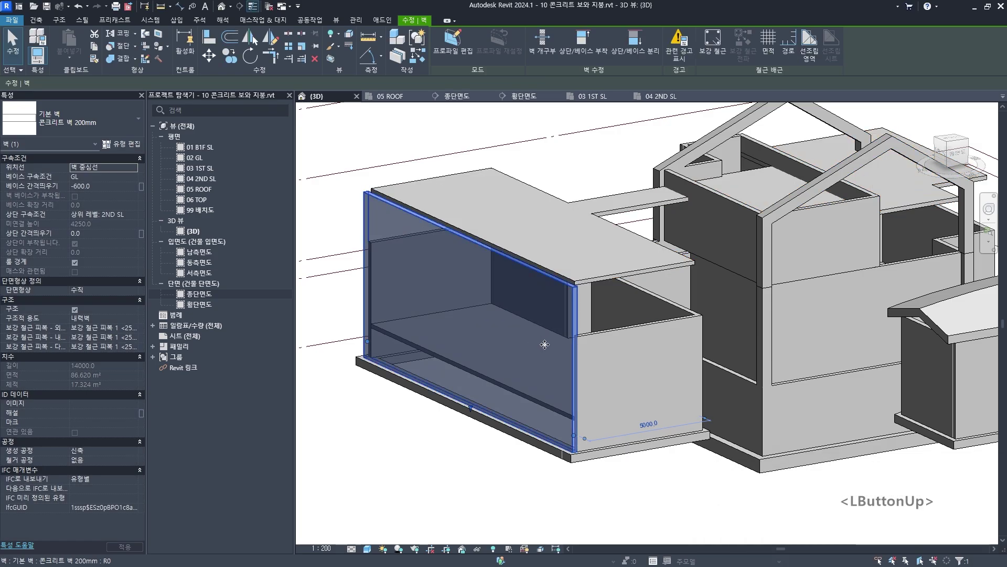
key("ctrl+z")
key("Escape")
Set the 150 mm concrete floor's height offset from 2ND SL to 0
left_click(672, 252)
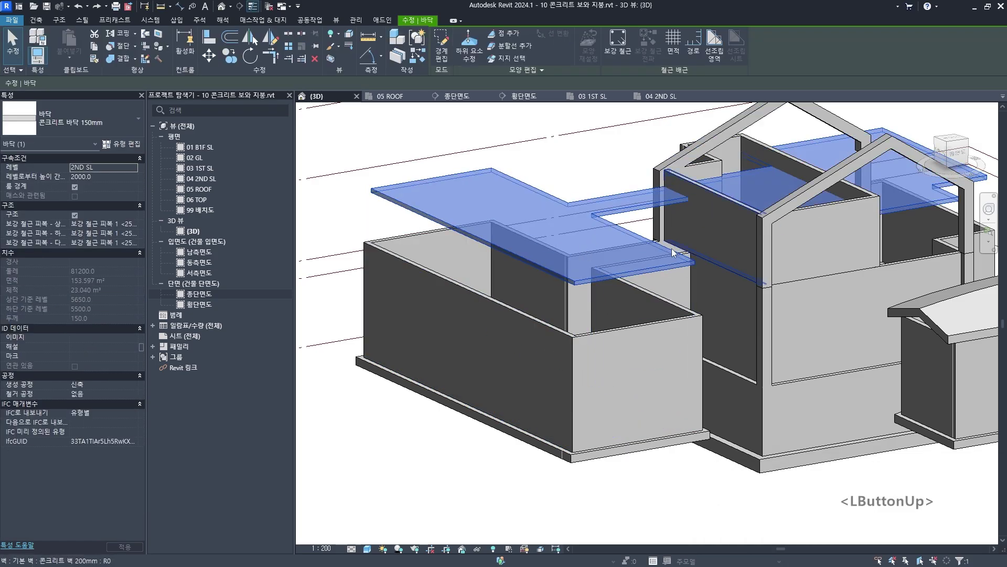
key("Return")
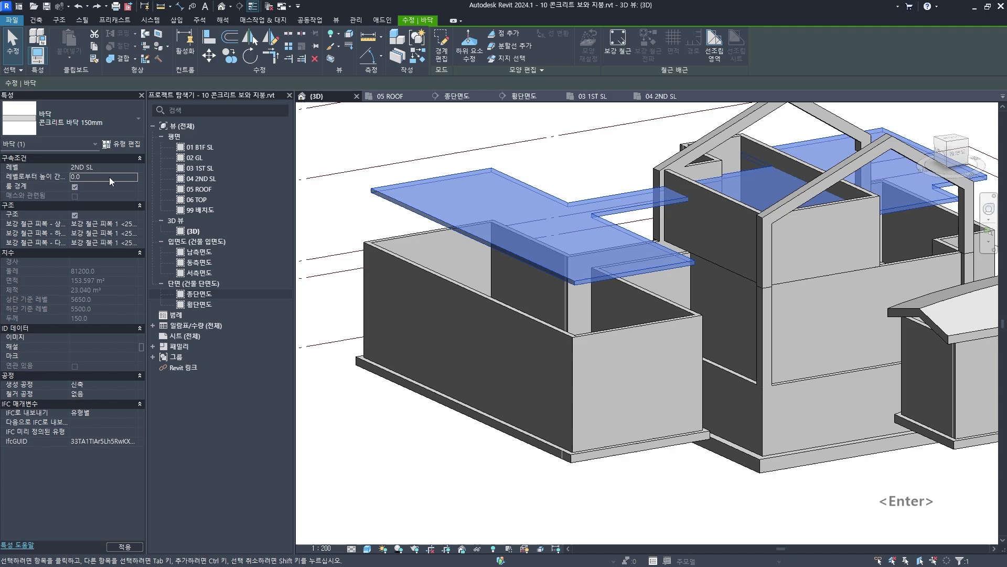
middle_click_drag(525, 294, 538, 278, "shift")
Attach the tops of the small building's four connected 200 mm concrete walls to its gable roof
left_click(482, 242)
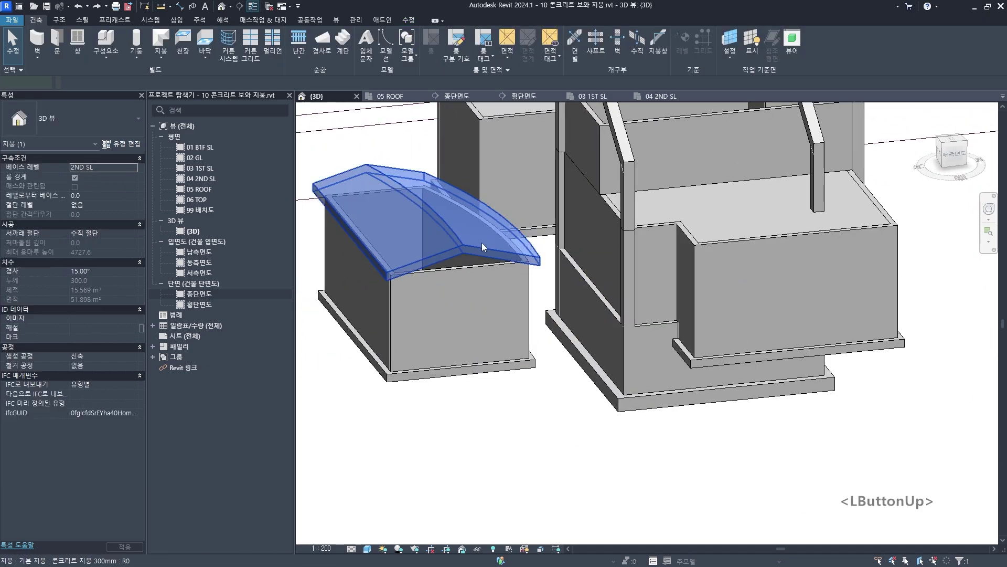
middle_click_drag(482, 242, 593, 367, "shift")
scroll(512, 316, "up", 3)
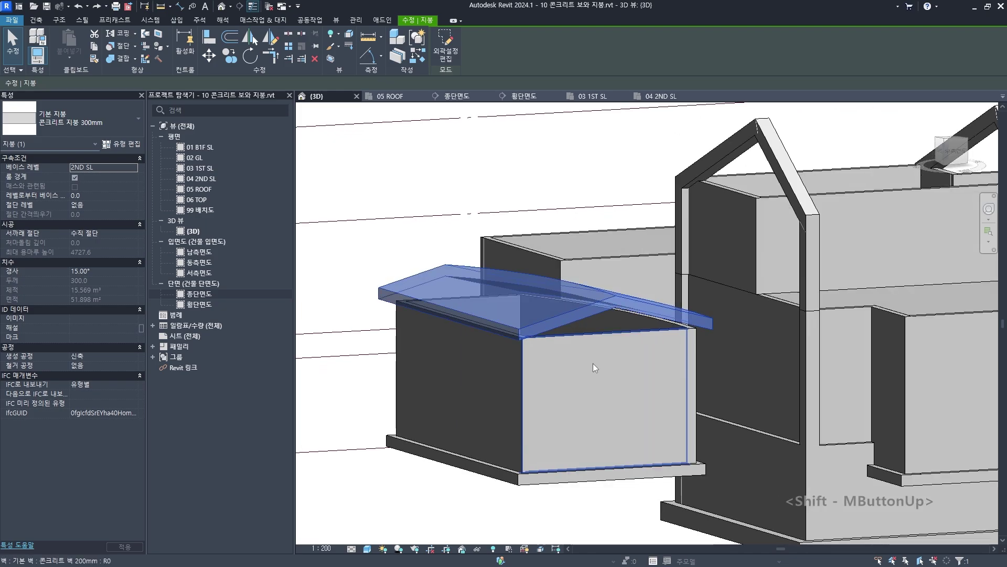
key("Tab")
left_click(594, 365)
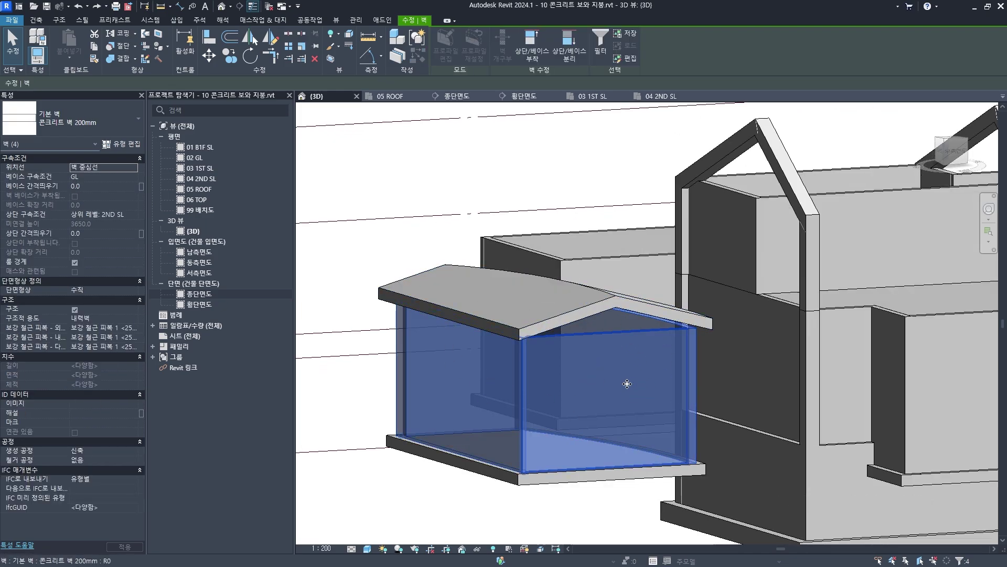
left_click(522, 51)
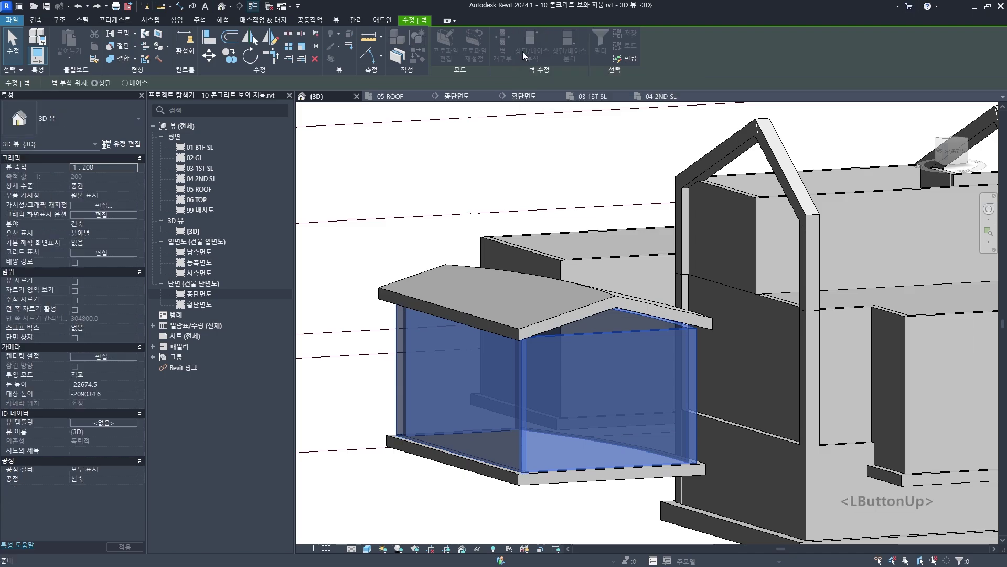
left_click(477, 307)
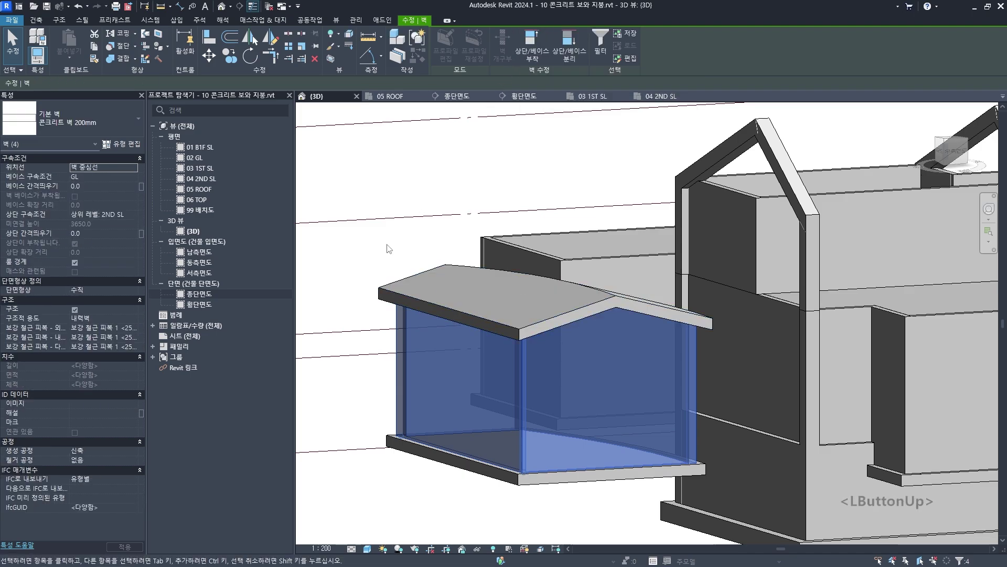
left_click(388, 249)
Examine from below how the small building's gable end wall meets the sloped underside of the roof
middle_click_drag(388, 249, 558, 292, "shift")
scroll(579, 279, "up", 2)
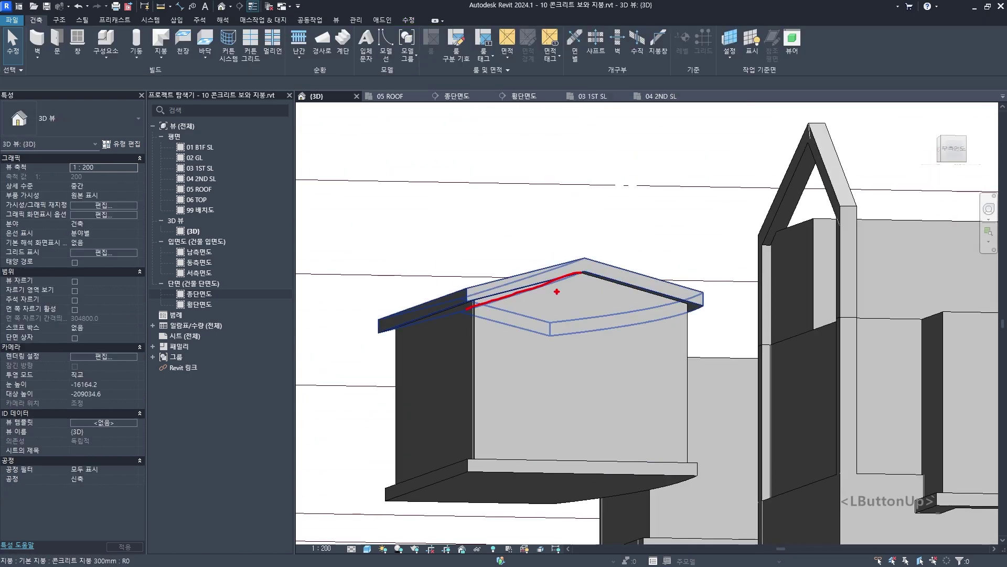
left_click_drag(574, 271, 681, 290)
left_click_drag(665, 411, 661, 305)
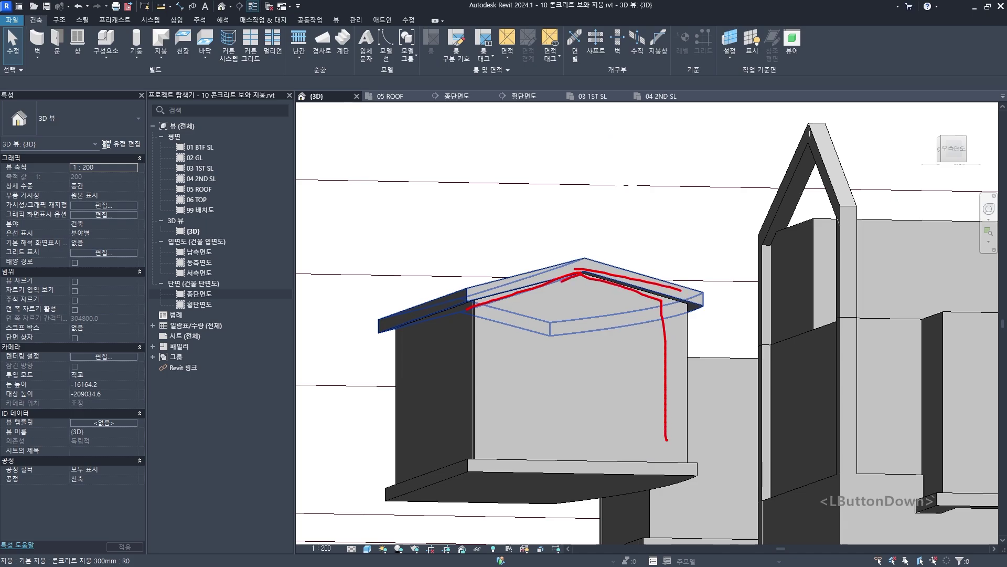
Examine the small building's roof and its four attached walls from above, and compare them with the main building's gable frames
left_click_drag(562, 280, 486, 431)
mouse_move(572, 288)
left_mouse_down()
mouse_move(614, 277)
mouse_move(535, 283)
left_mouse_up()
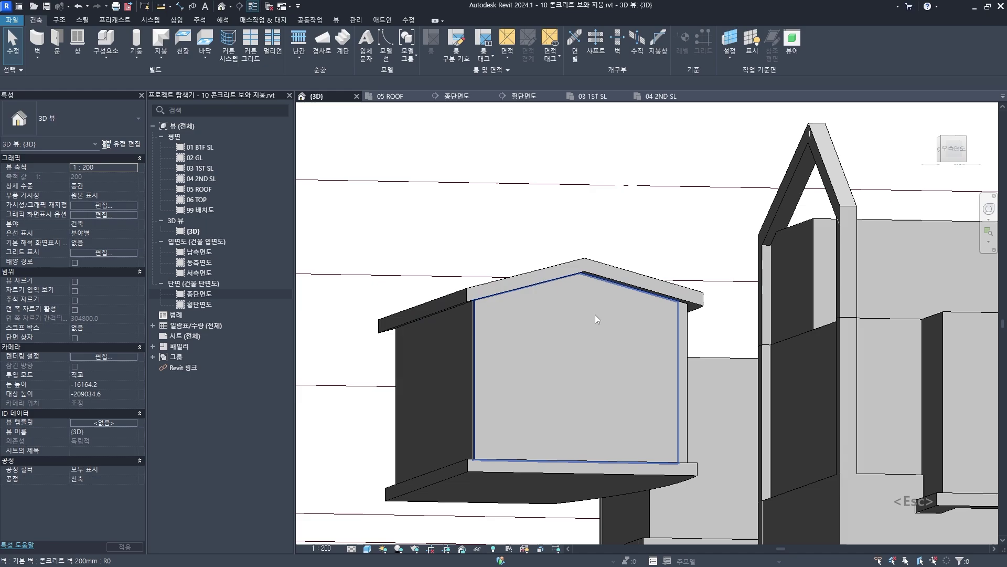
mouse_move(595, 314)
middle_mouse_down("shift")
mouse_move(580, 347)
mouse_move(587, 420)
middle_mouse_up("shift")
key("Tab")
left_click(589, 419)
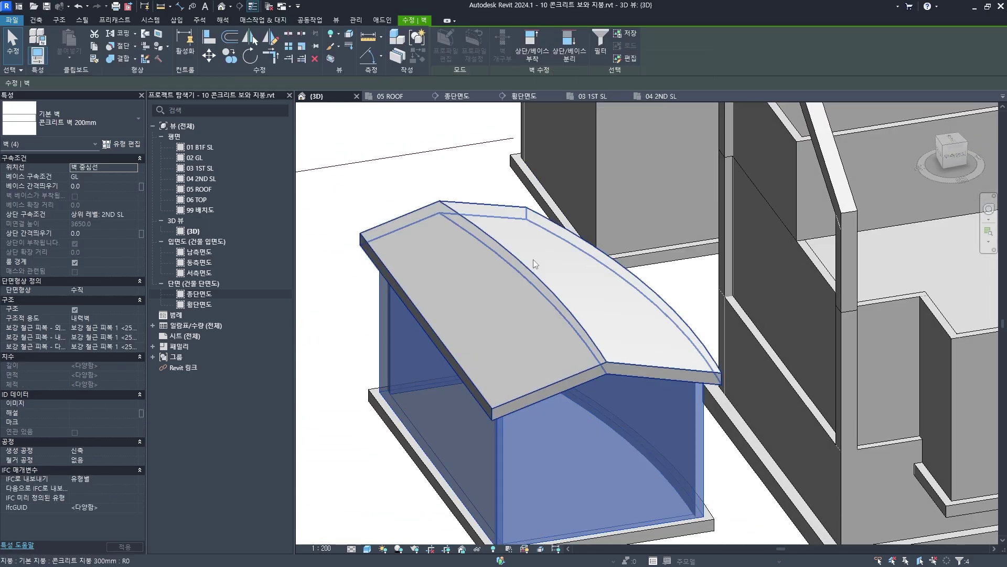
key("Escape")
scroll(508, 281, "down", 2)
scroll(551, 294, "down", 2)
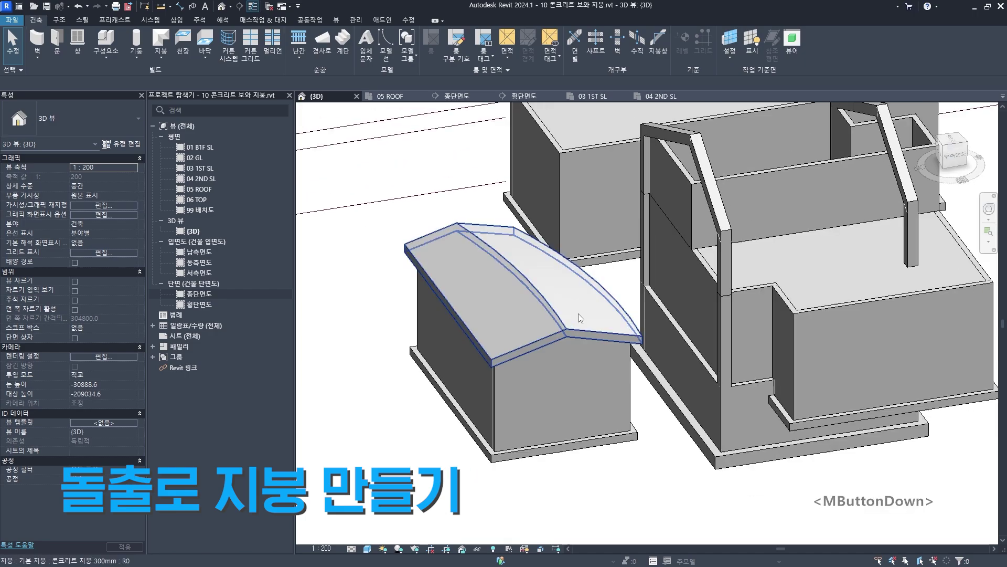
mouse_move(578, 313)
middle_mouse_down("shift")
mouse_move(653, 295)
mouse_move(674, 336)
middle_mouse_up("shift")
left_click(653, 295)
left_click_drag(660, 285, 541, 206)
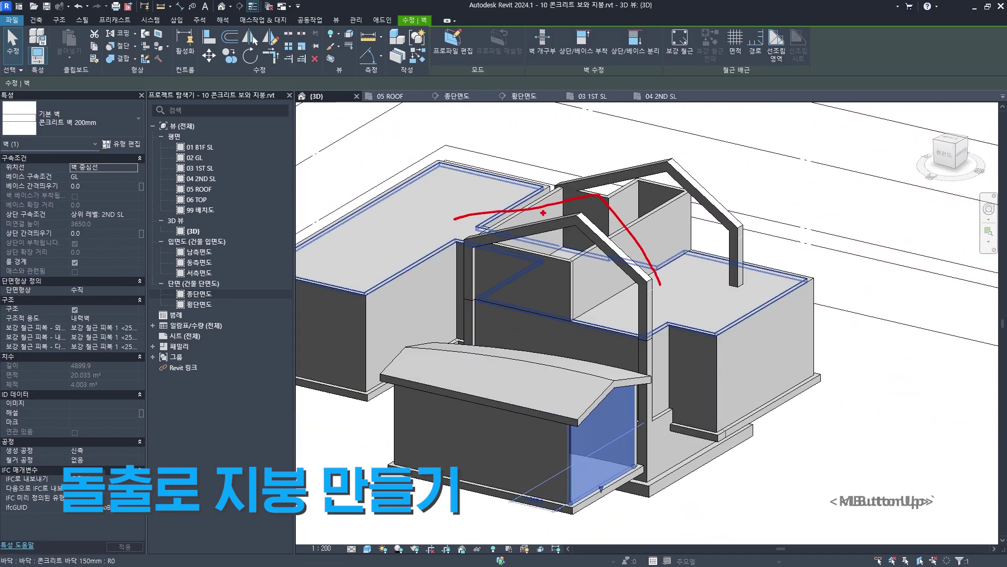
key("Escape")
left_click(36, 20)
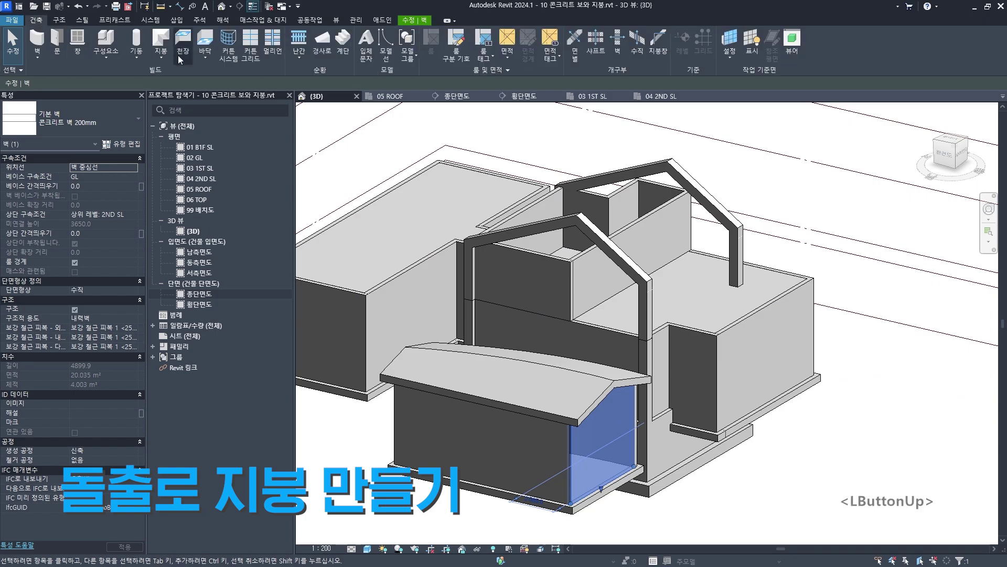
left_click(161, 53)
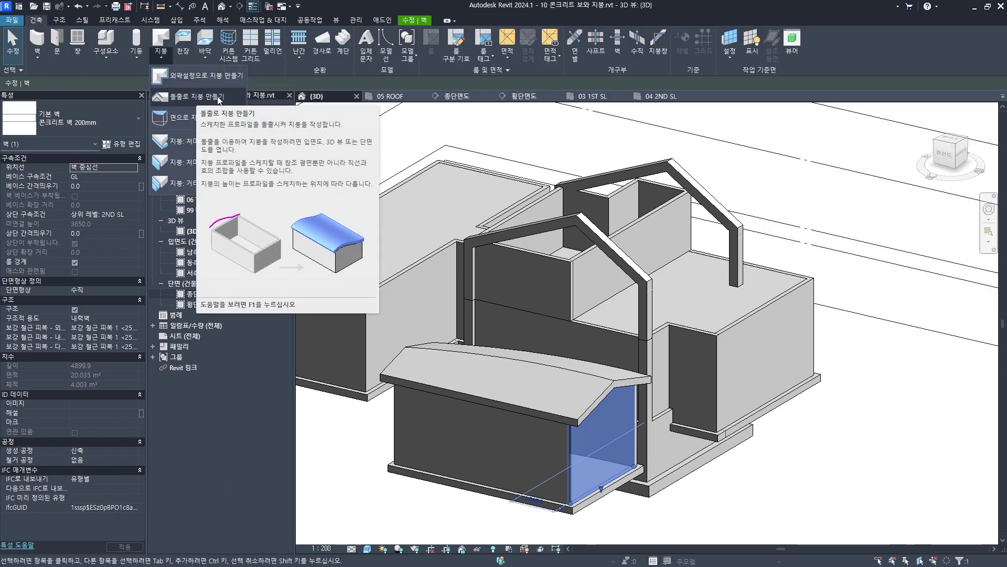
left_click_drag(443, 222, 521, 209)
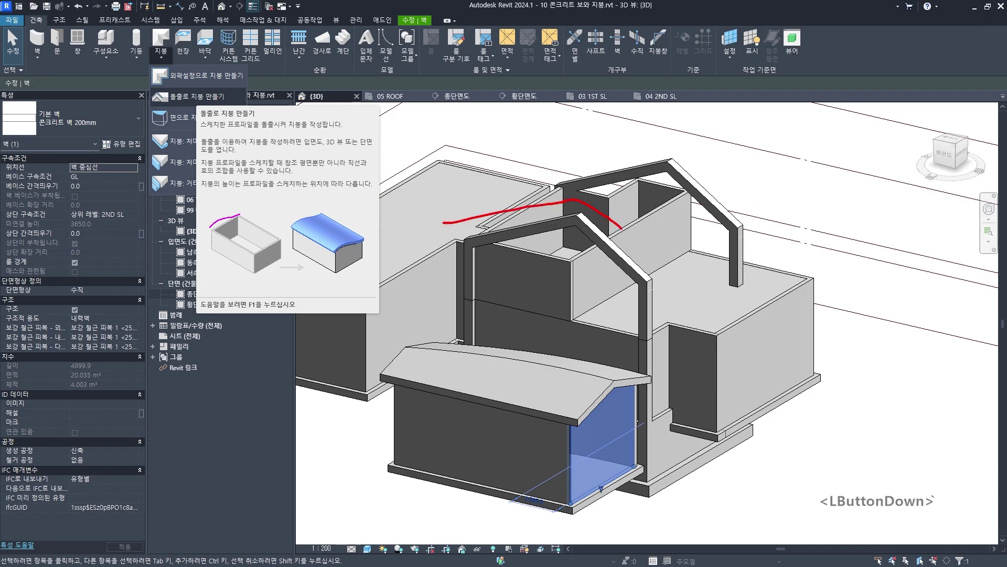
left_click_drag(620, 227, 681, 290)
key("Escape")
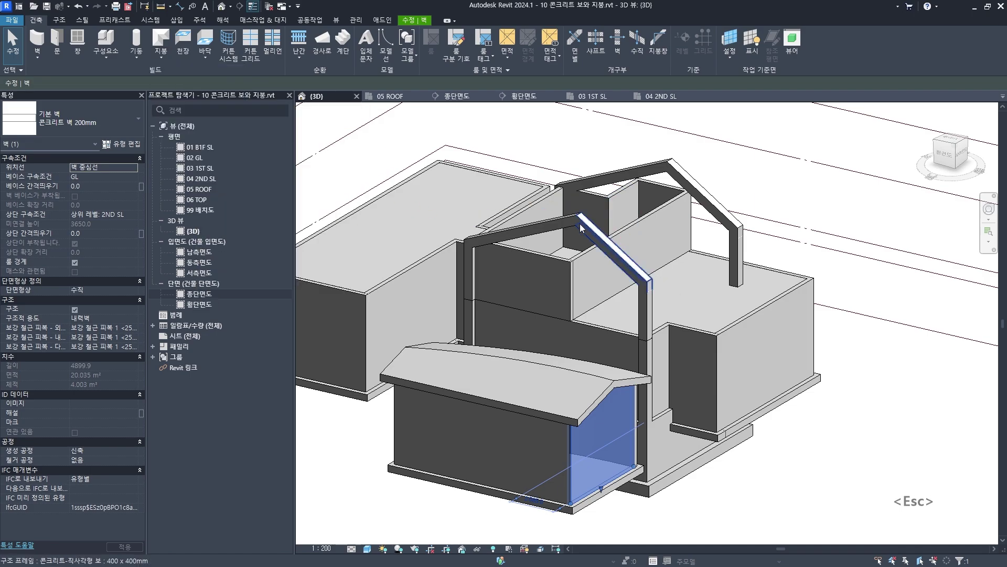
left_click(161, 55)
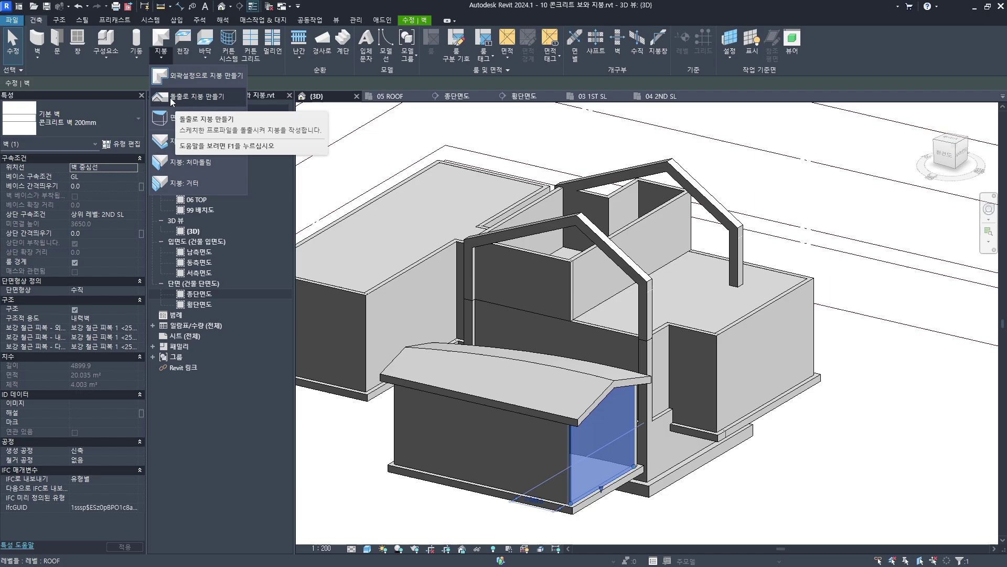
scroll(170, 97, "up", 1)
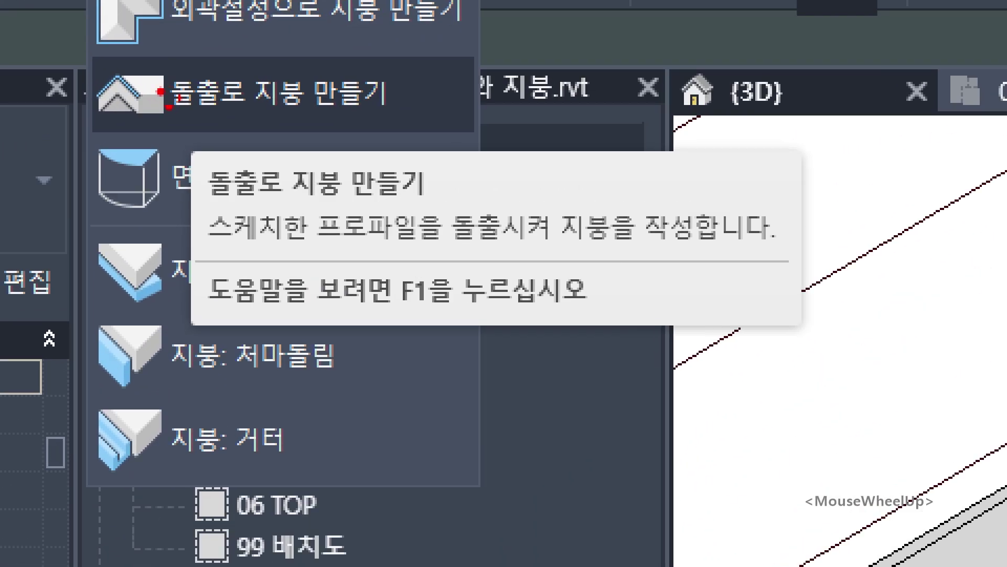
right_click(170, 98)
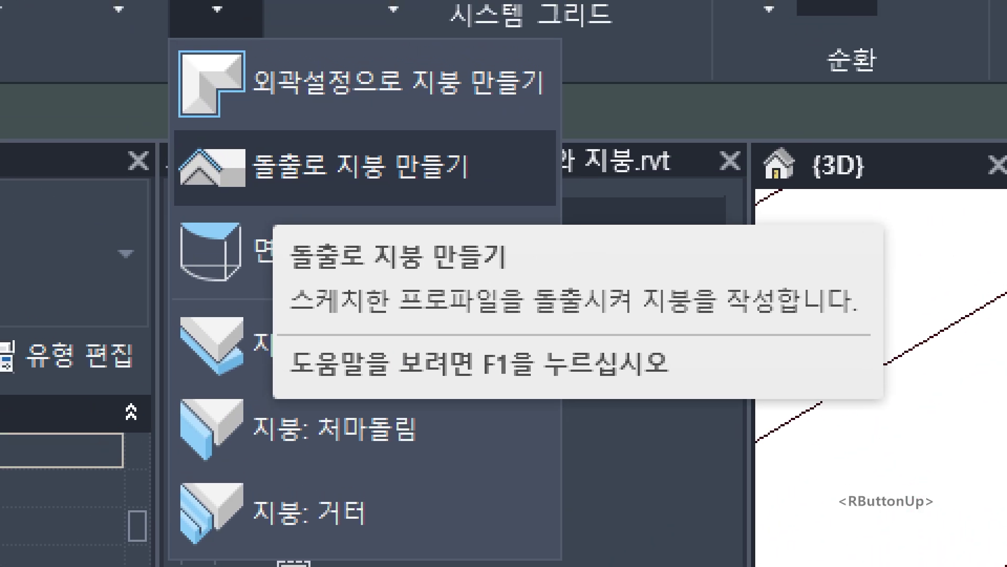
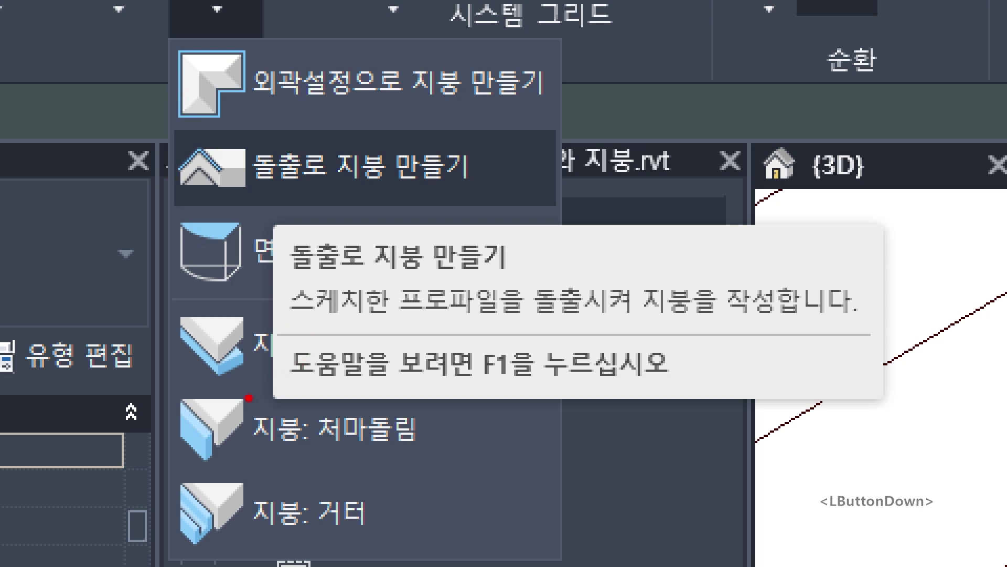
left_click_drag(400, 272, 432, 292)
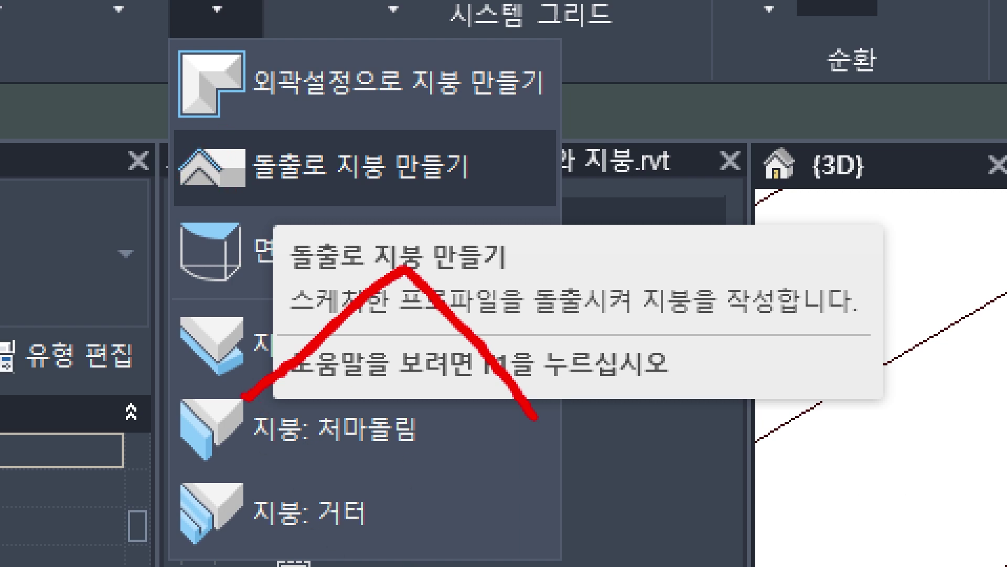
mouse_move(260, 407)
left_mouse_down()
mouse_move(270, 480)
mouse_move(280, 474)
left_mouse_up()
left_click_drag(304, 452, 314, 447)
left_click_drag(333, 435, 389, 405)
mouse_move(403, 389)
left_mouse_down()
mouse_move(410, 377)
mouse_move(436, 405)
left_mouse_up()
left_click_drag(464, 428, 498, 475)
mouse_move(505, 478)
left_mouse_down()
mouse_move(518, 490)
mouse_move(517, 462)
left_mouse_up()
left_click_drag(517, 446, 515, 422)
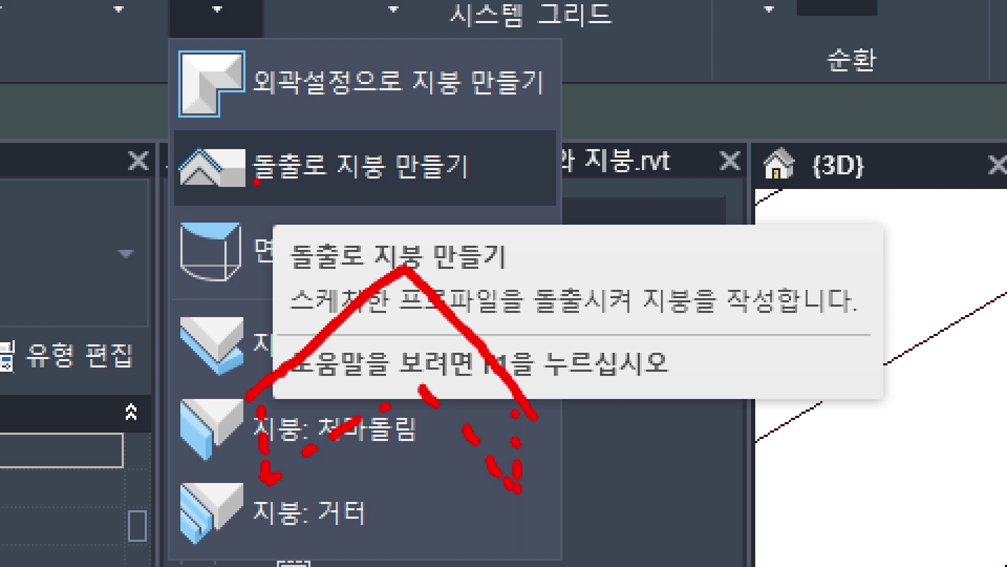
left_click_drag(255, 190, 474, 205)
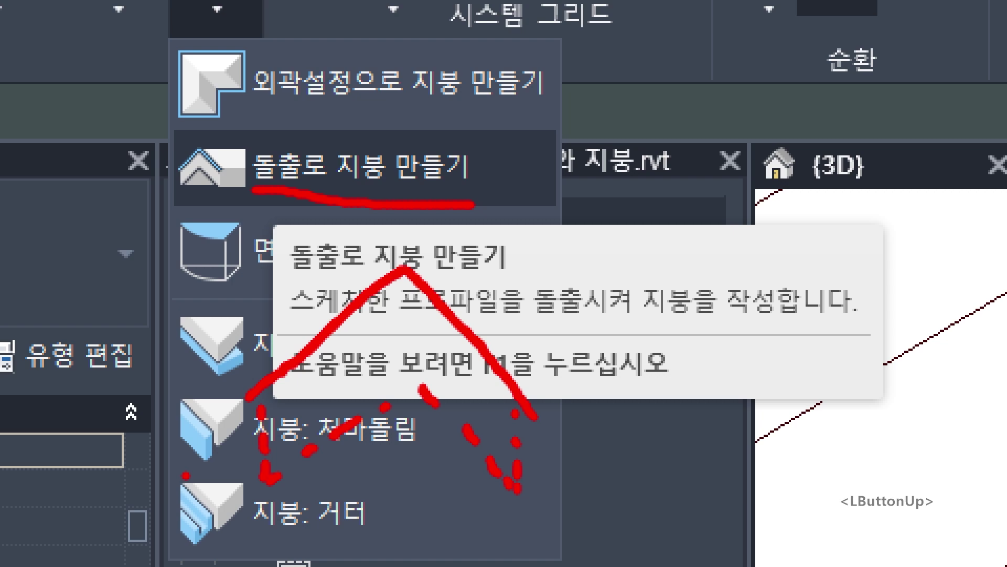
mouse_move(260, 377)
left_mouse_down()
mouse_move(373, 297)
mouse_move(475, 358)
mouse_move(534, 417)
left_mouse_up()
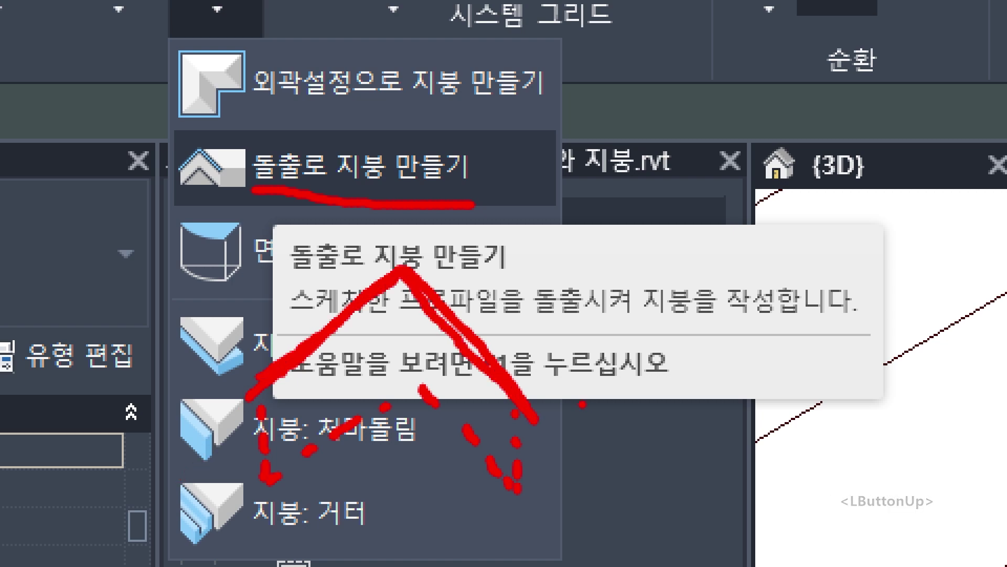
mouse_move(346, 323)
left_mouse_down()
mouse_move(331, 341)
mouse_move(358, 340)
mouse_move(353, 412)
mouse_move(367, 389)
left_mouse_up()
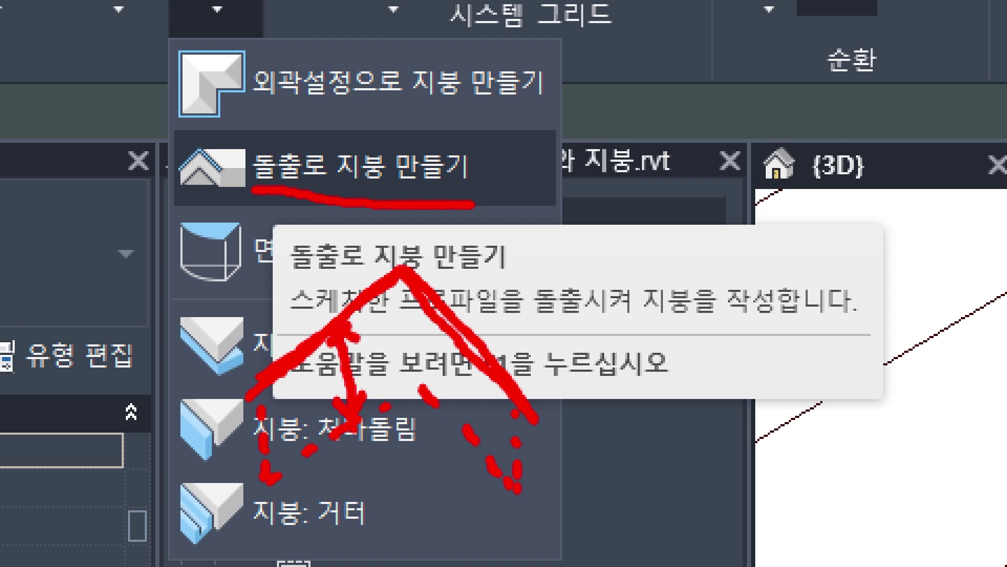
mouse_move(488, 379)
left_mouse_down()
mouse_move(619, 191)
mouse_move(577, 215)
left_mouse_up()
left_click_drag(669, 160, 672, 242)
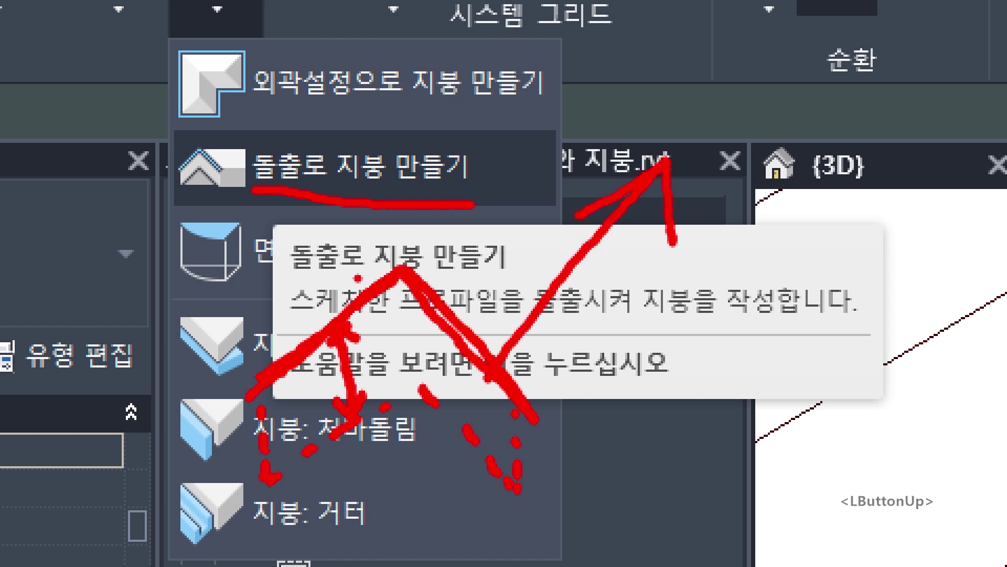
mouse_move(416, 273)
left_mouse_down()
mouse_move(475, 225)
mouse_move(660, 120)
left_mouse_up()
left_click_drag(720, 179, 522, 410)
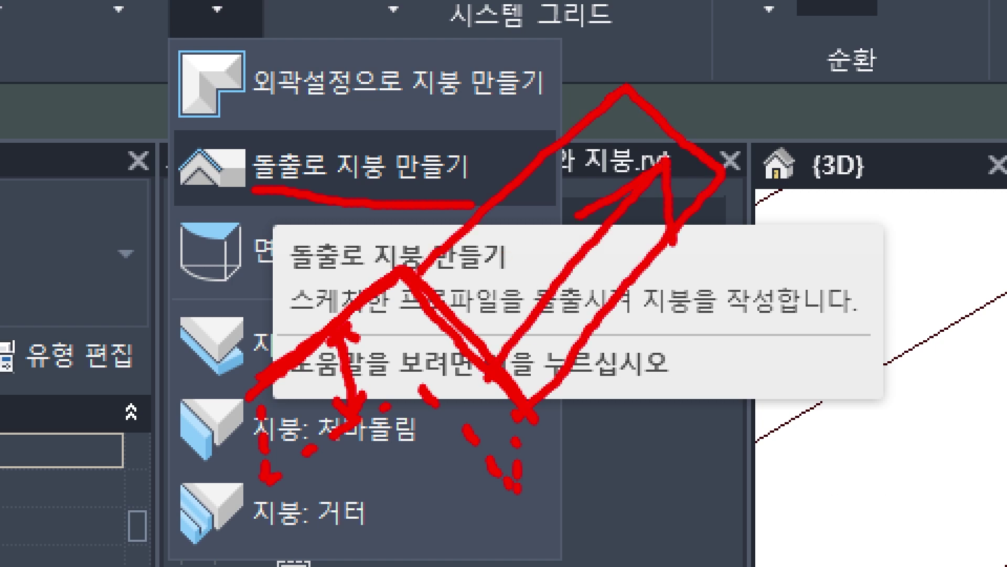
left_click_drag(257, 207, 509, 211)
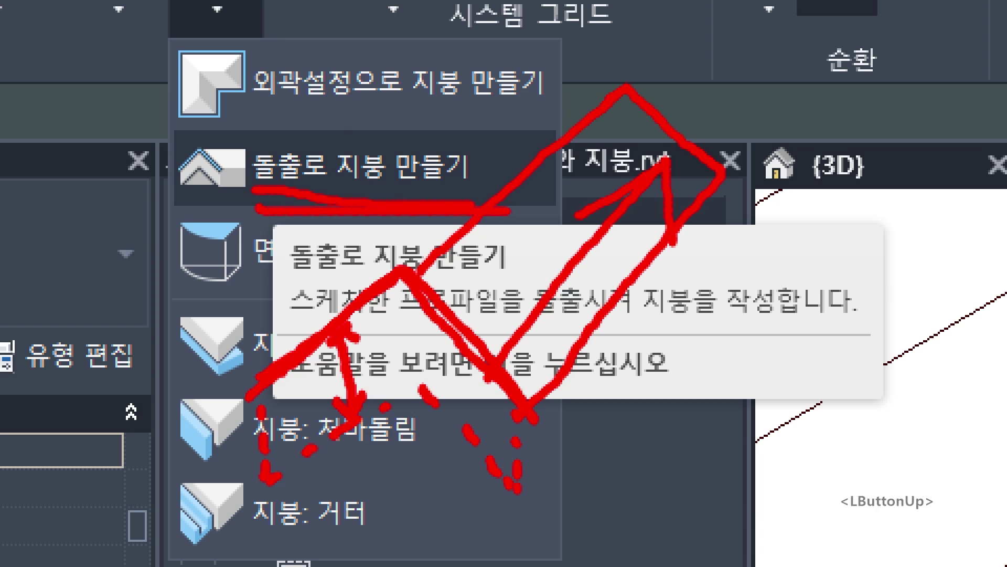
key("Escape")
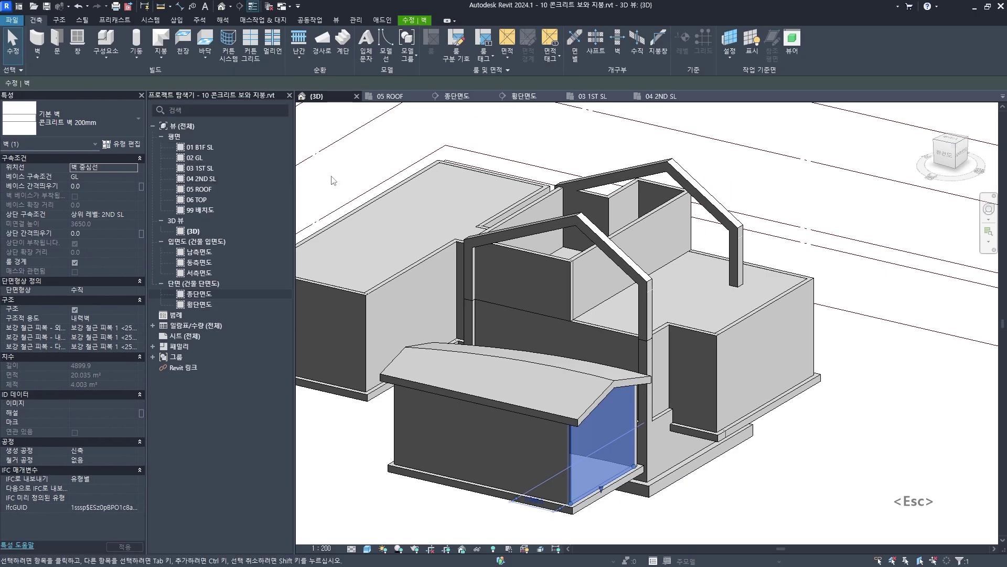
Open the 횡단면도 section view at the ridge of the concrete gable frame
middle_click_drag(545, 231, 530, 257)
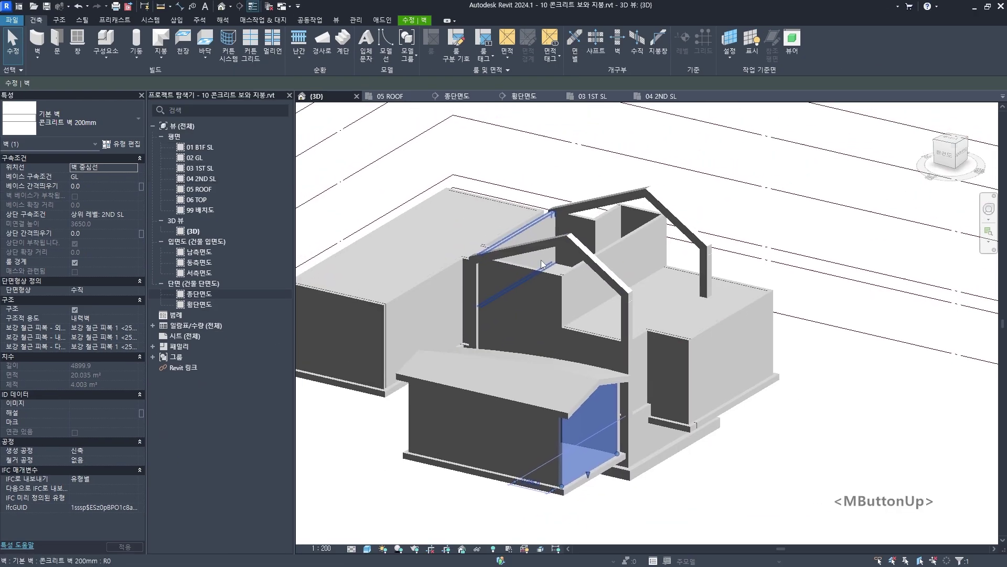
left_click(210, 304)
double_click(209, 301)
scroll(524, 262, "down", 1)
scroll(640, 241, "up", 5)
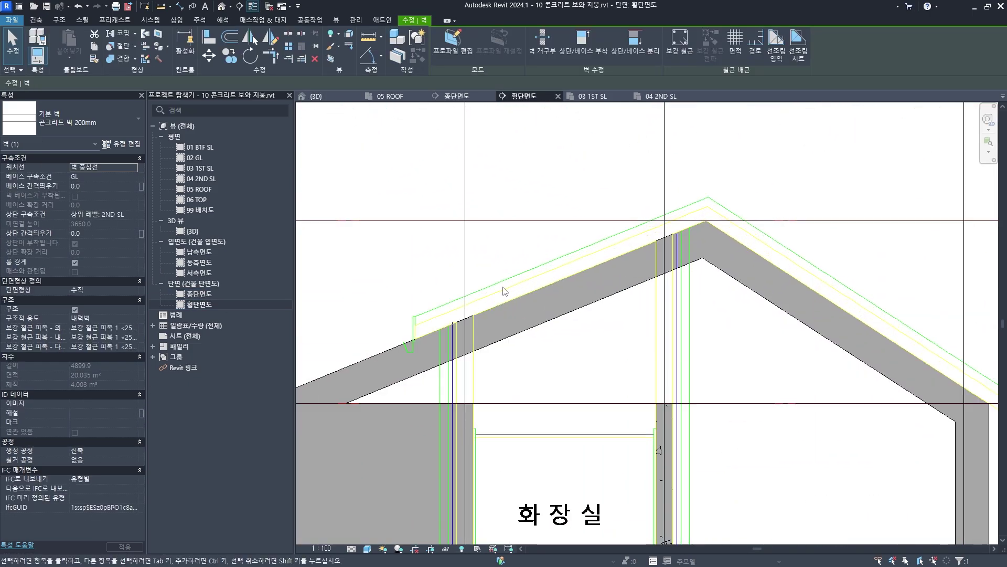
Examine the imported drawing's yellow roof line above the sloped concrete beams, and clear the wall selection
left_click_drag(420, 324, 518, 282)
left_click_drag(645, 233, 703, 208)
left_click_drag(853, 304, 857, 305)
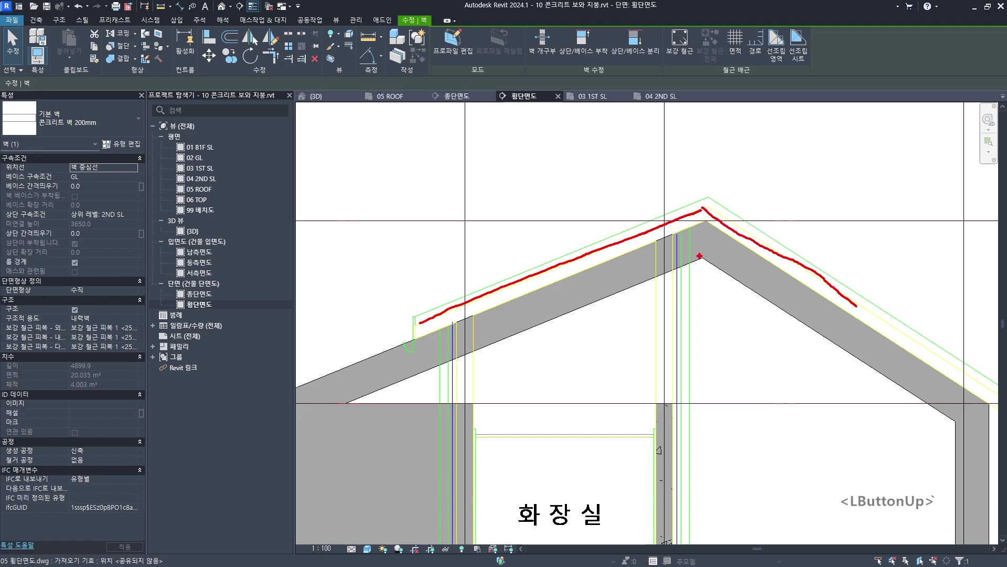
middle_click_drag(675, 240, 643, 225)
scroll(682, 220, "up", 2)
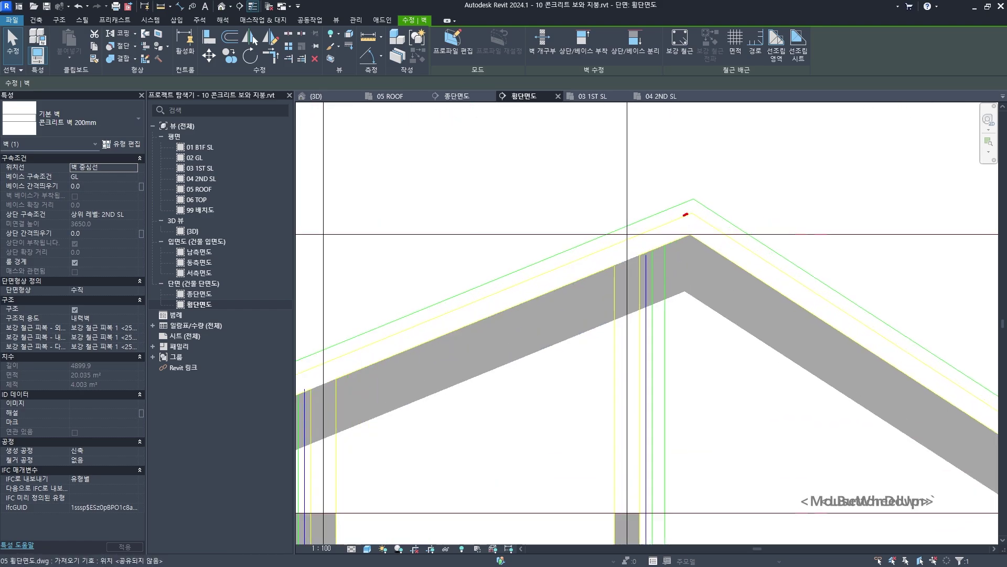
left_click_drag(557, 271, 511, 291)
left_click_drag(691, 212, 706, 224)
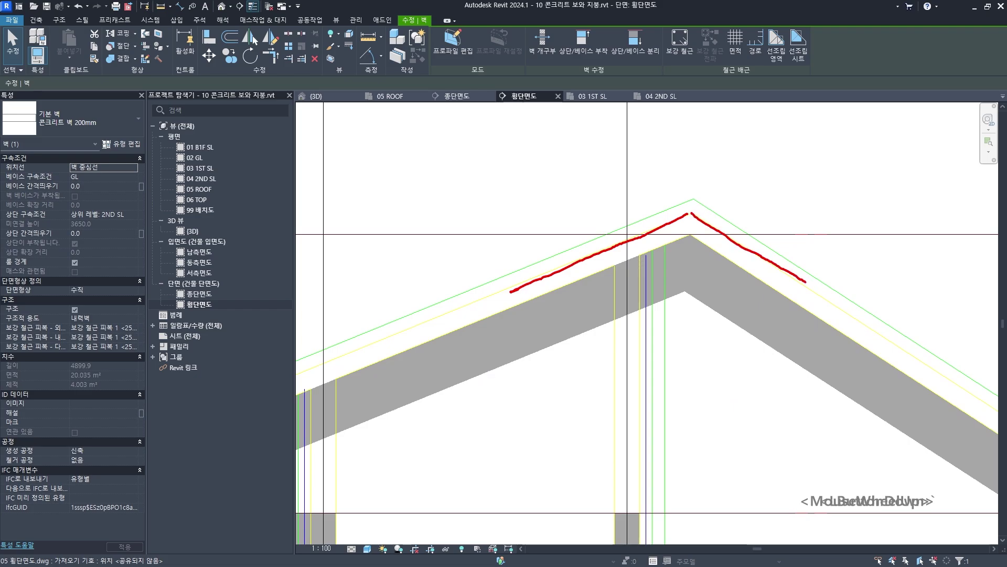
left_click_drag(805, 282, 835, 303)
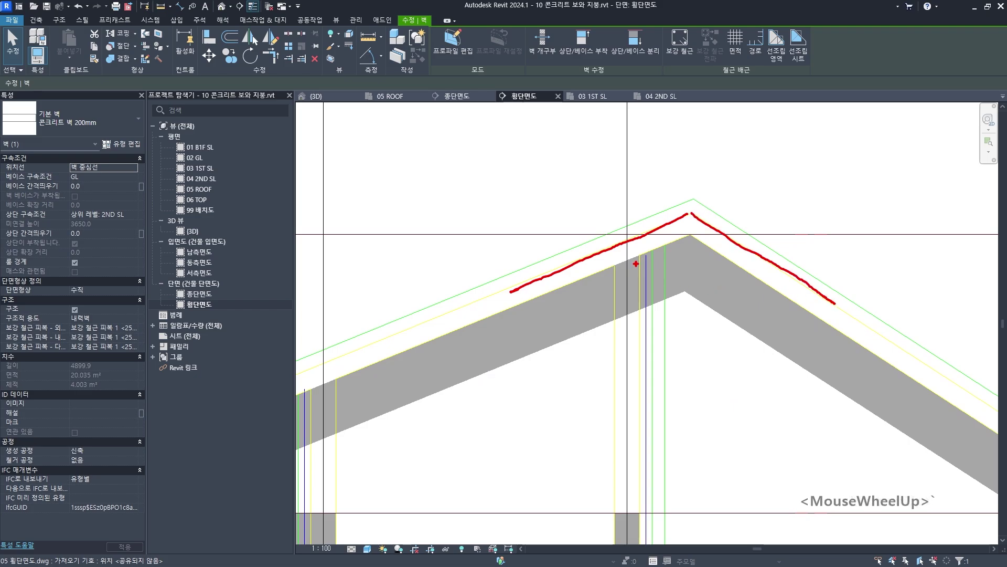
key("Escape")
key("Escape")
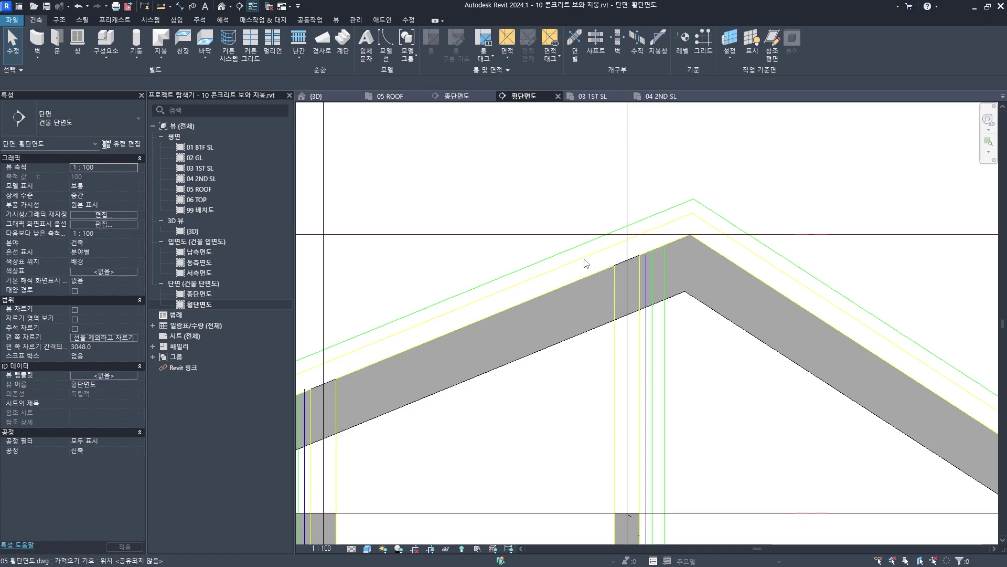
Measure the gap between the imported drawing's yellow roof line and the top of the sloped beam with an aligned dimension
key("d")
key("i")
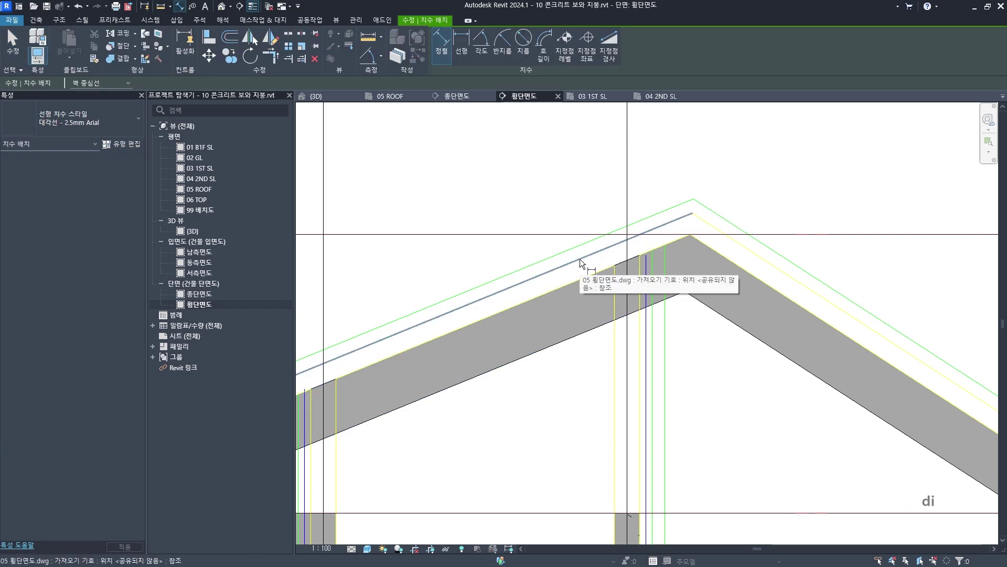
left_click(582, 264)
left_click(585, 275)
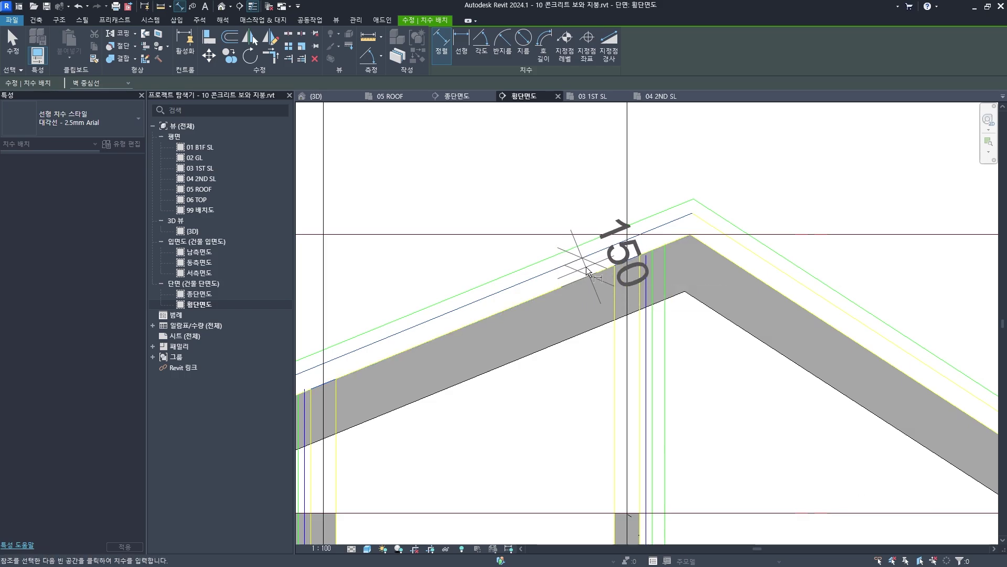
key("Escape")
key("Escape")
scroll(586, 267, "down", 3)
middle_click_drag(581, 275, 562, 284)
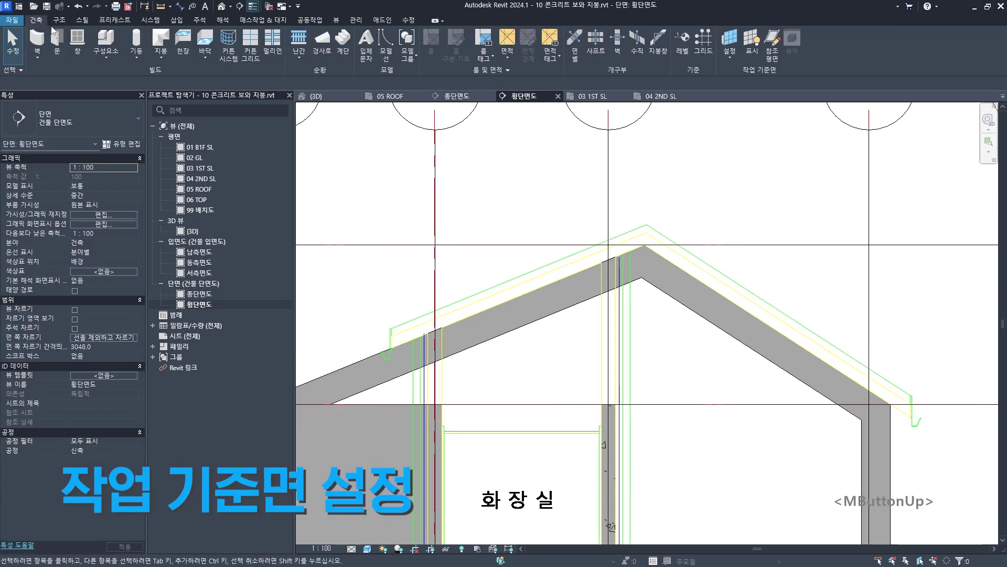
left_click(69, 38)
left_click(161, 55)
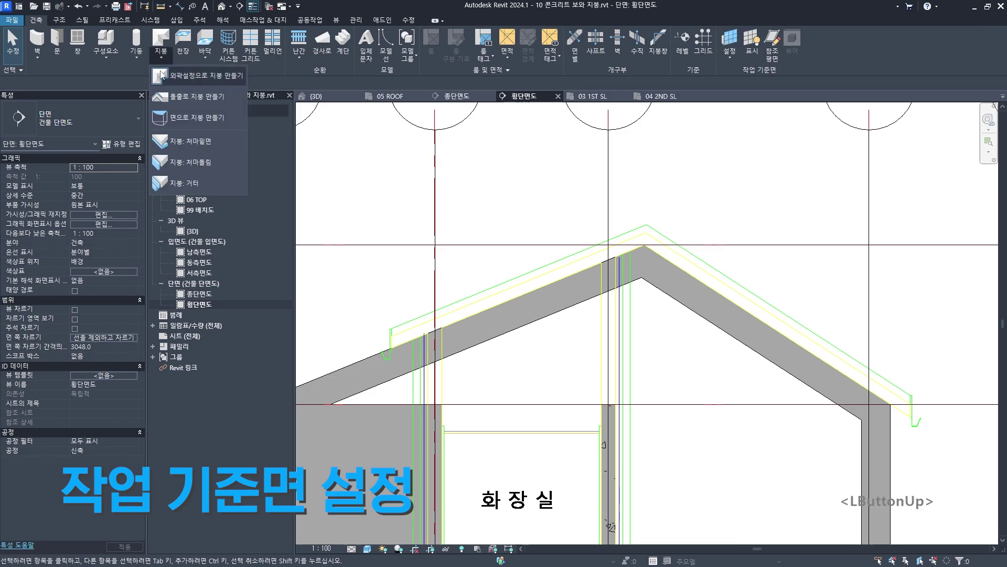
left_click(210, 99)
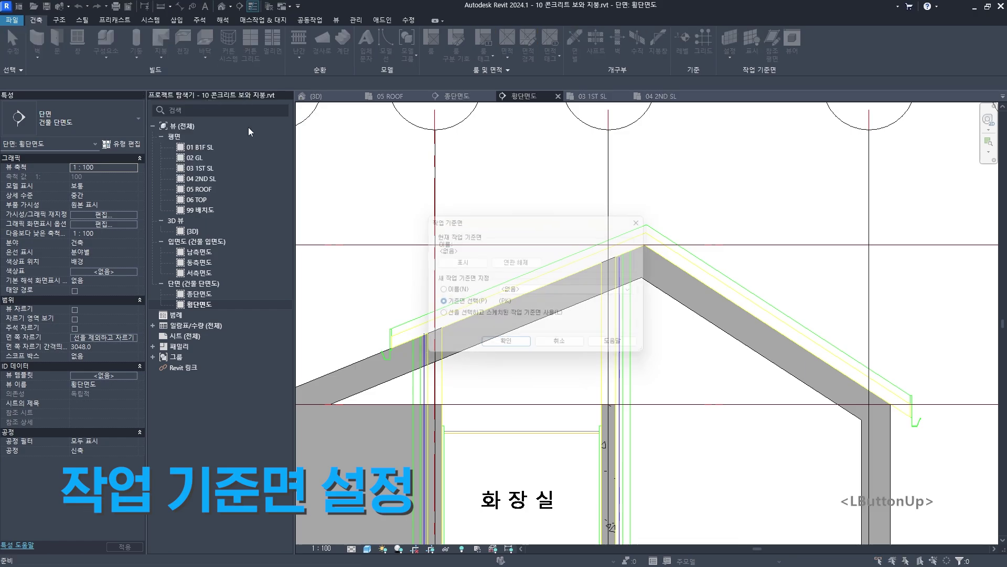
left_click_drag(519, 223, 484, 210)
mouse_move(384, 194)
left_mouse_down("ctrl")
mouse_move(393, 212)
mouse_move(437, 213)
mouse_move(464, 191)
mouse_move(487, 212)
left_mouse_up("ctrl")
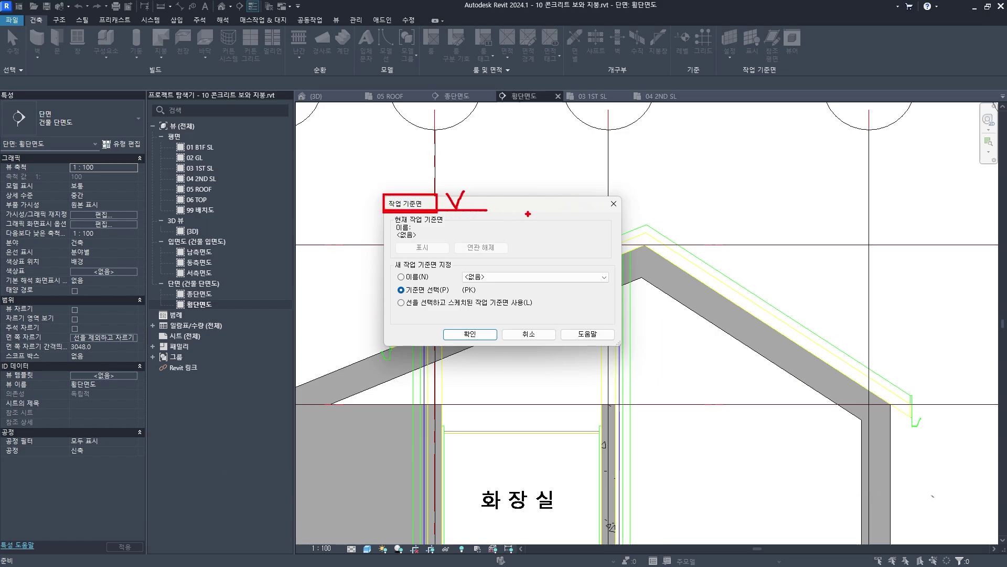
mouse_move(530, 188)
left_mouse_down()
mouse_move(535, 202)
mouse_move(568, 183)
mouse_move(604, 207)
left_mouse_up()
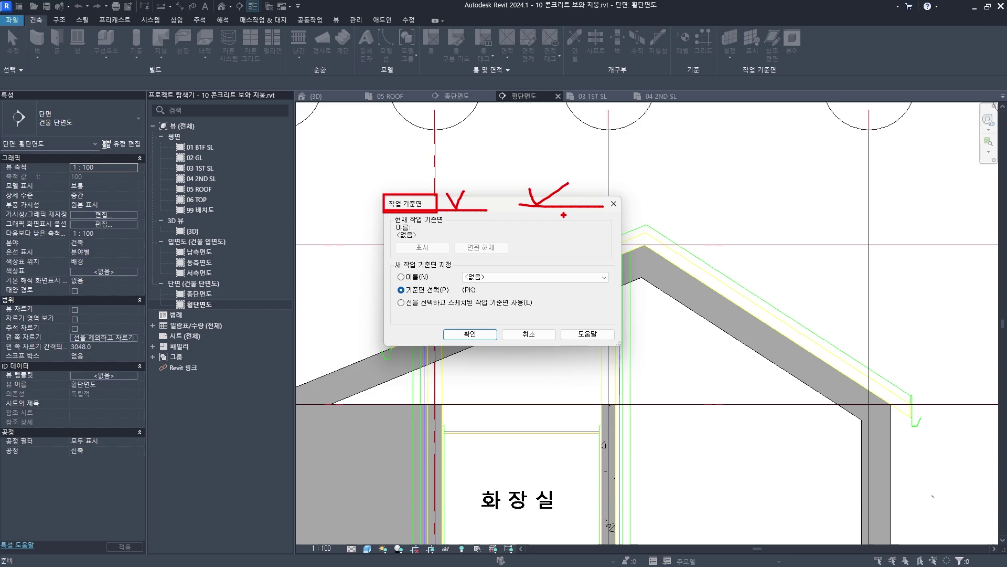
mouse_move(662, 215)
left_mouse_down()
mouse_move(662, 226)
mouse_move(682, 220)
mouse_move(765, 242)
mouse_move(781, 231)
left_mouse_up()
mouse_move(700, 277)
left_mouse_down()
mouse_move(693, 293)
mouse_move(745, 307)
left_mouse_up()
mouse_move(753, 275)
left_mouse_down()
mouse_move(754, 310)
mouse_move(769, 290)
mouse_move(819, 296)
left_mouse_up()
left_click_drag(814, 300, 815, 313)
left_click_drag(873, 294, 899, 295)
left_click_drag(722, 334, 919, 330)
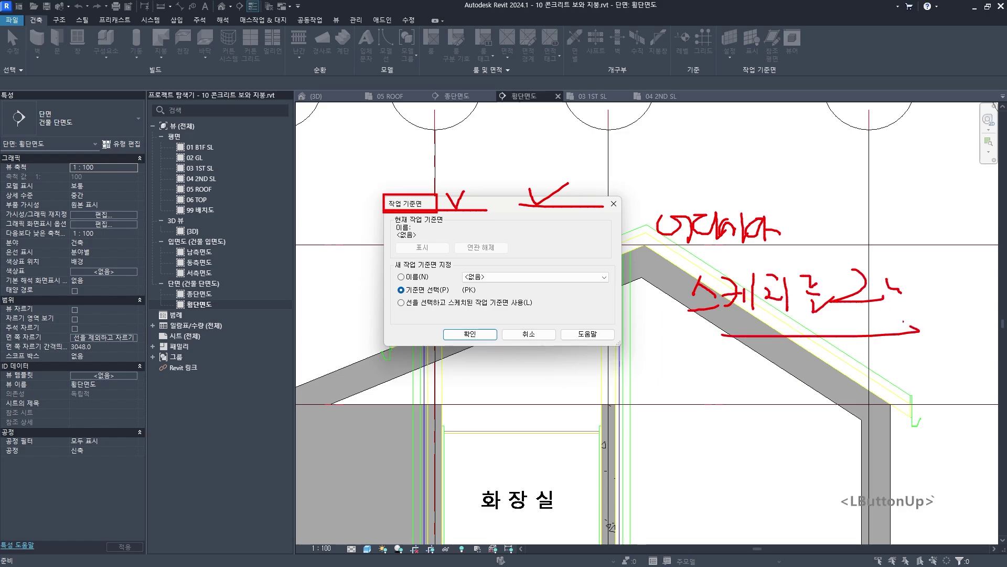
left_click_drag(656, 240, 790, 245)
mouse_move(839, 213)
left_mouse_down()
mouse_move(845, 244)
mouse_move(856, 214)
left_mouse_up()
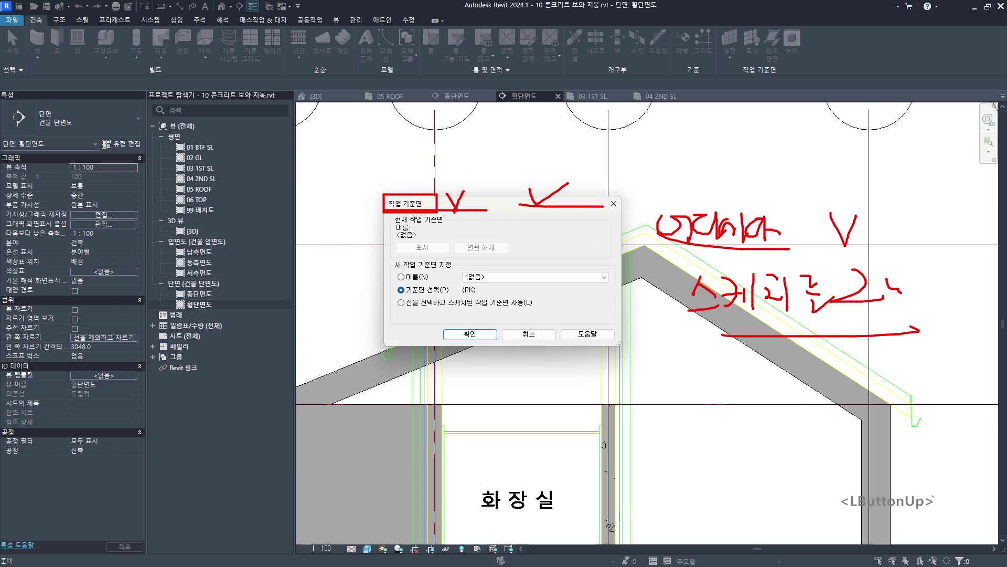
left_click_drag(371, 214, 417, 212)
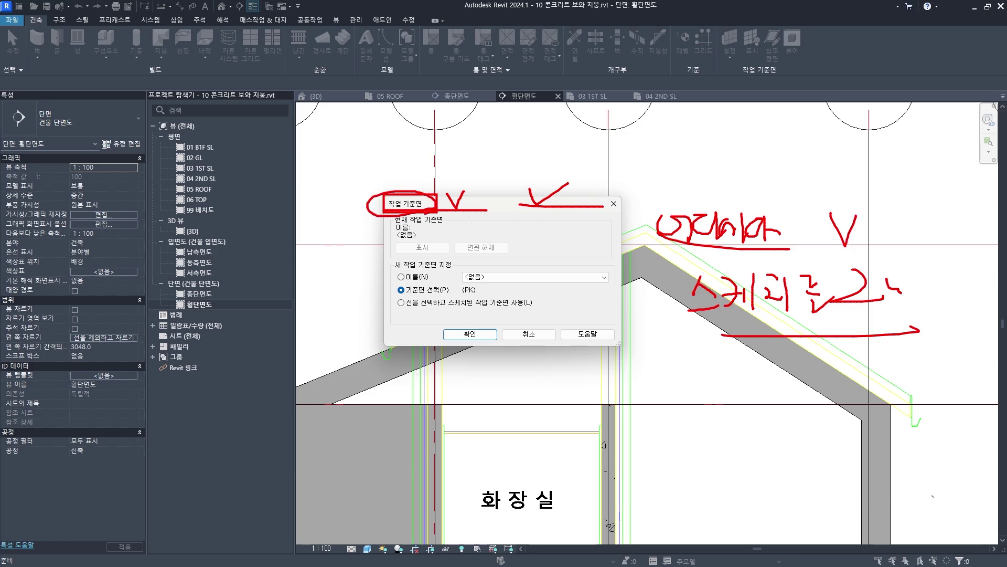
key("Escape")
left_click(614, 206)
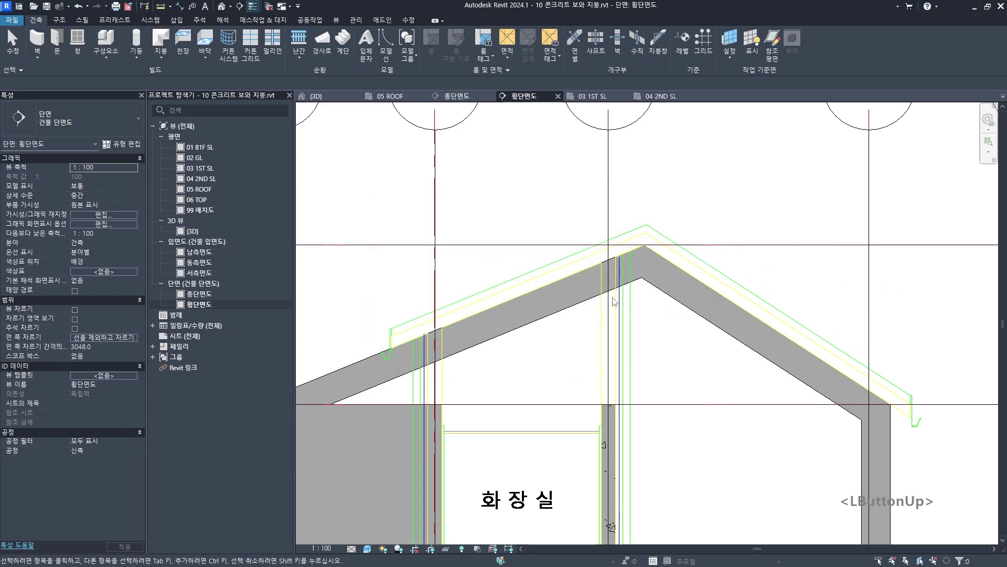
Edit the 2ND SL concrete floor's boundary in the 3D view and try adding a boundary line picked from the main building's outer wall edge
scroll(614, 210, "down", 3)
middle_click_drag(615, 210, 582, 222)
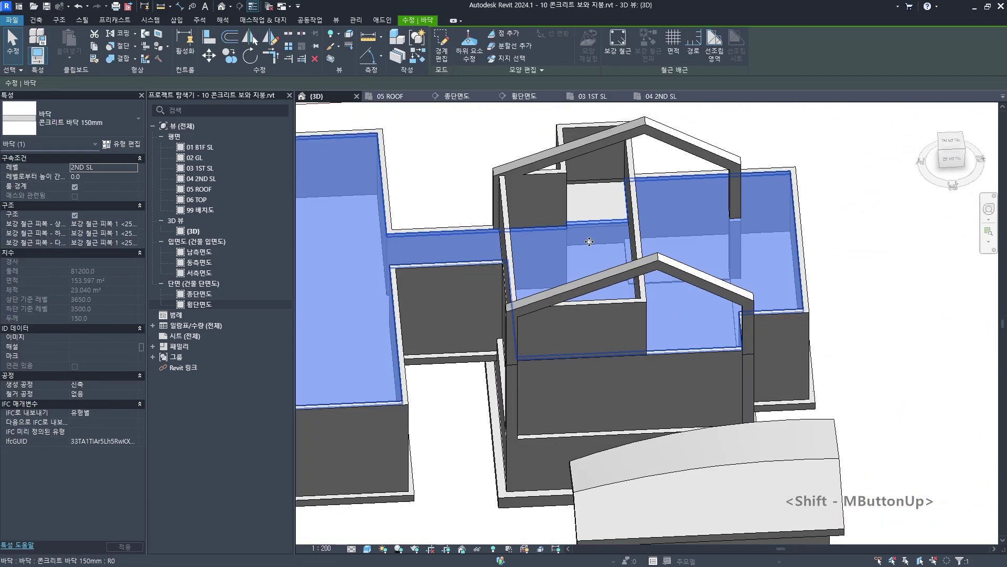
middle_click_drag(593, 283, 583, 227, "shift")
scroll(647, 241, "up", 2)
scroll(651, 239, "down", 3)
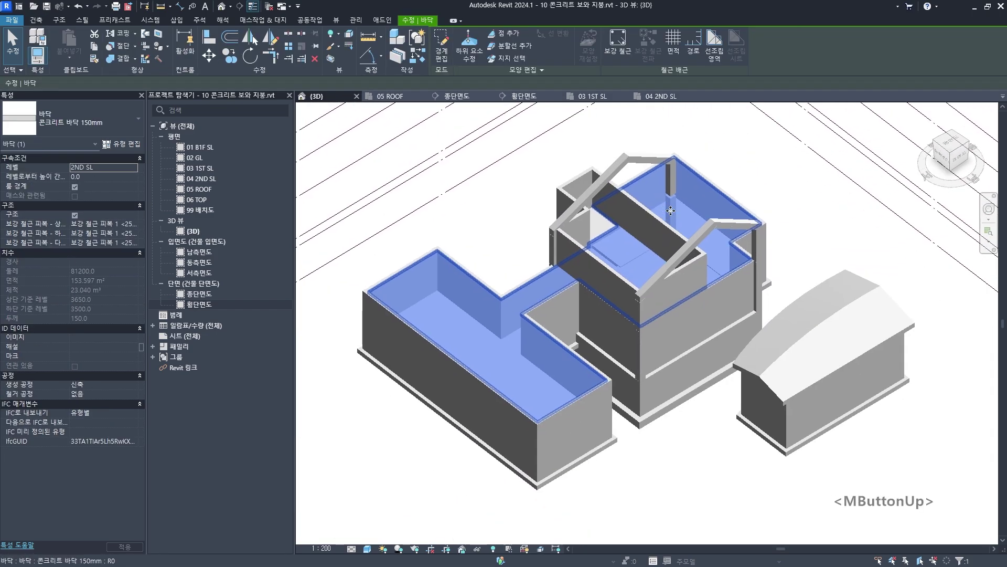
scroll(677, 227, "up", 2)
double_click(681, 225)
middle_click_drag(681, 224, 675, 245)
scroll(677, 231, "down", 2)
left_click(534, 58)
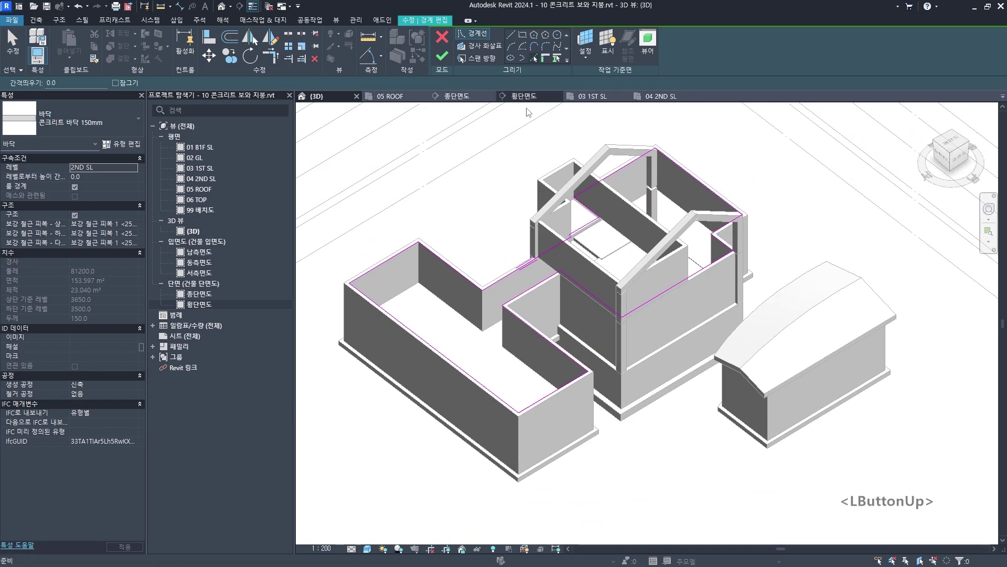
left_click(666, 372)
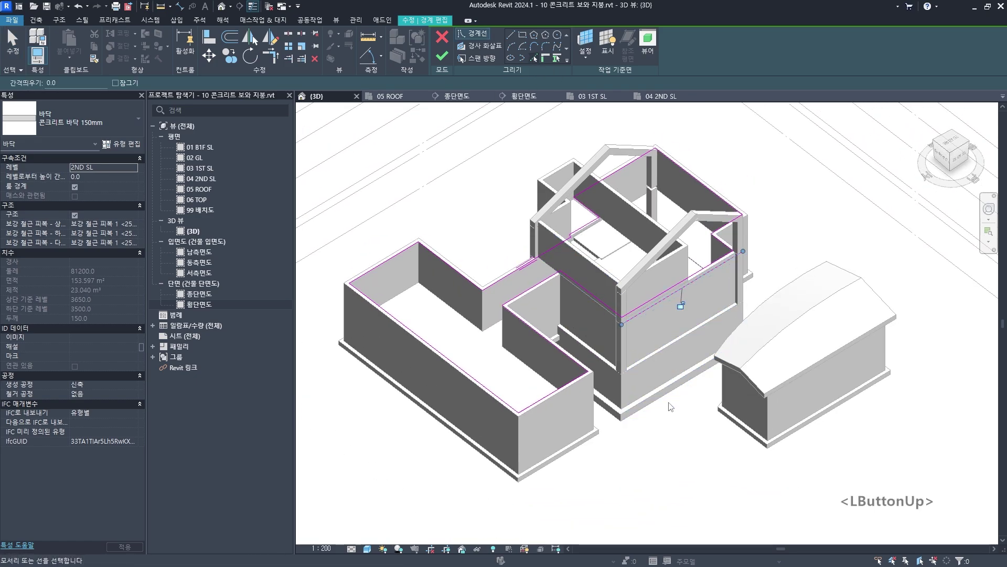
key("Escape")
Examine the picked boundary line's height against the floor sketch from the side, and delete the line
scroll(650, 354, "up", 3)
left_click(649, 308)
scroll(660, 408, "down", 3)
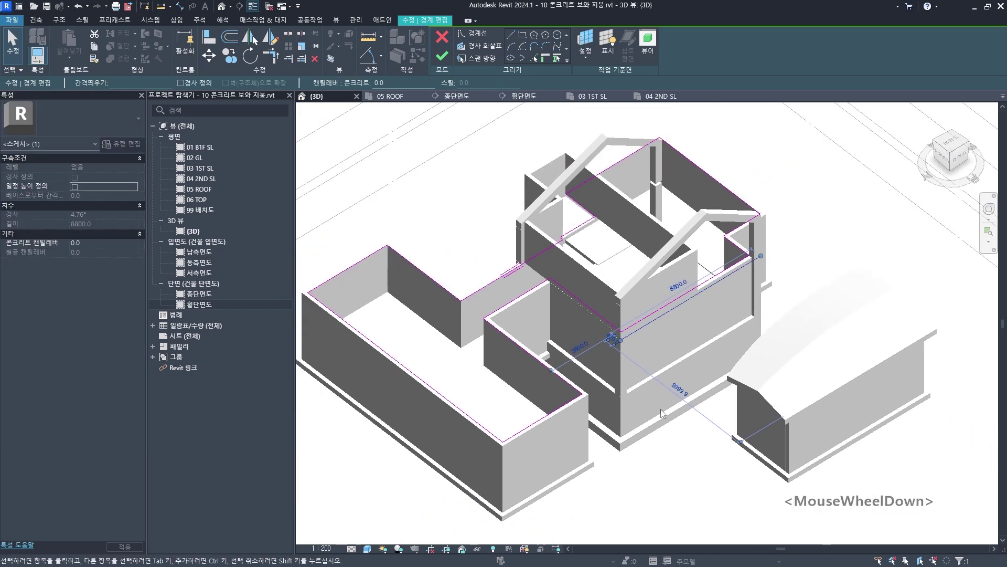
mouse_move(698, 394)
middle_mouse_down("shift")
mouse_move(675, 322)
mouse_move(608, 247)
middle_mouse_up("shift")
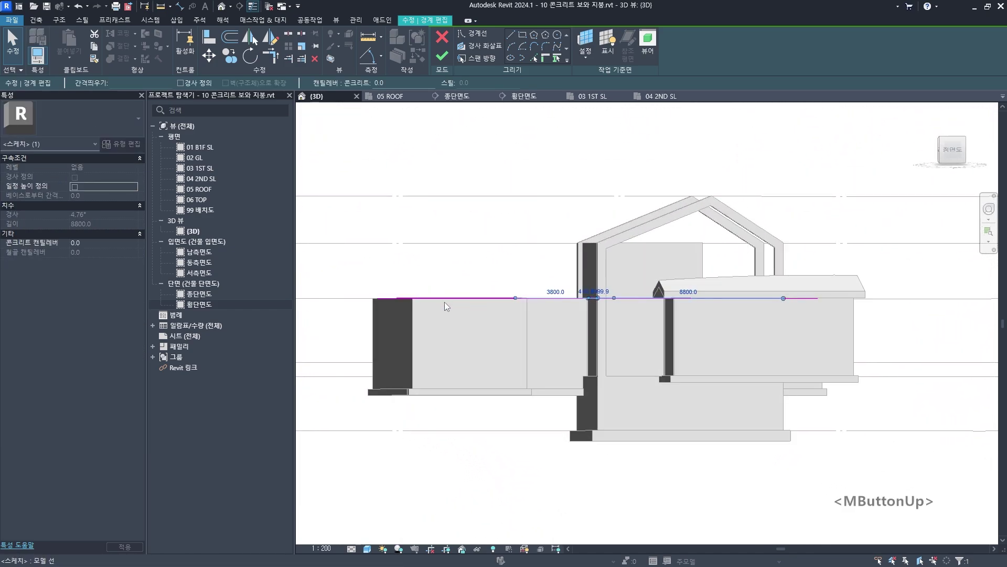
mouse_move(361, 302)
left_mouse_down()
mouse_move(938, 293)
mouse_move(955, 267)
left_mouse_up()
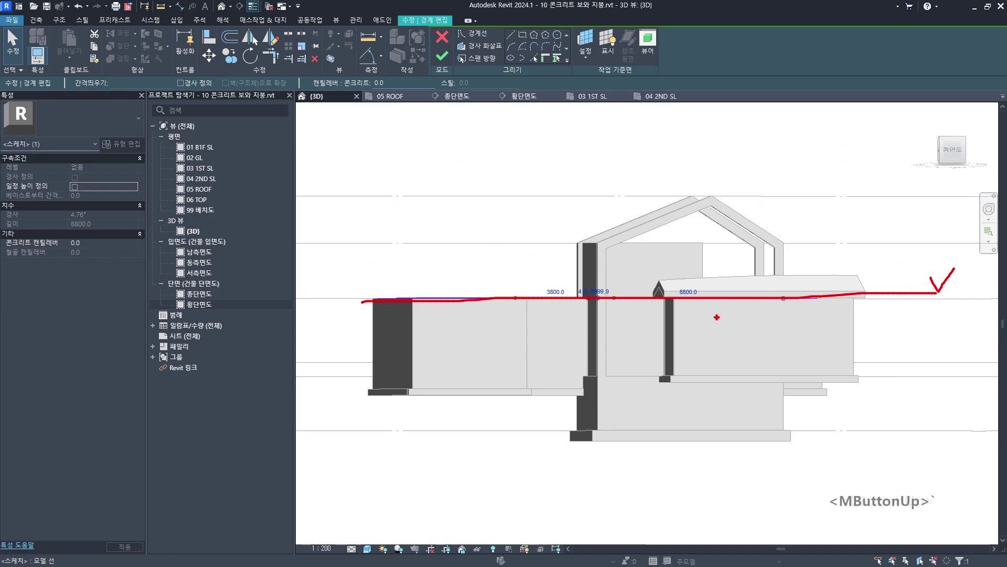
key("Escape")
middle_click_drag(546, 304, 695, 347, "shift")
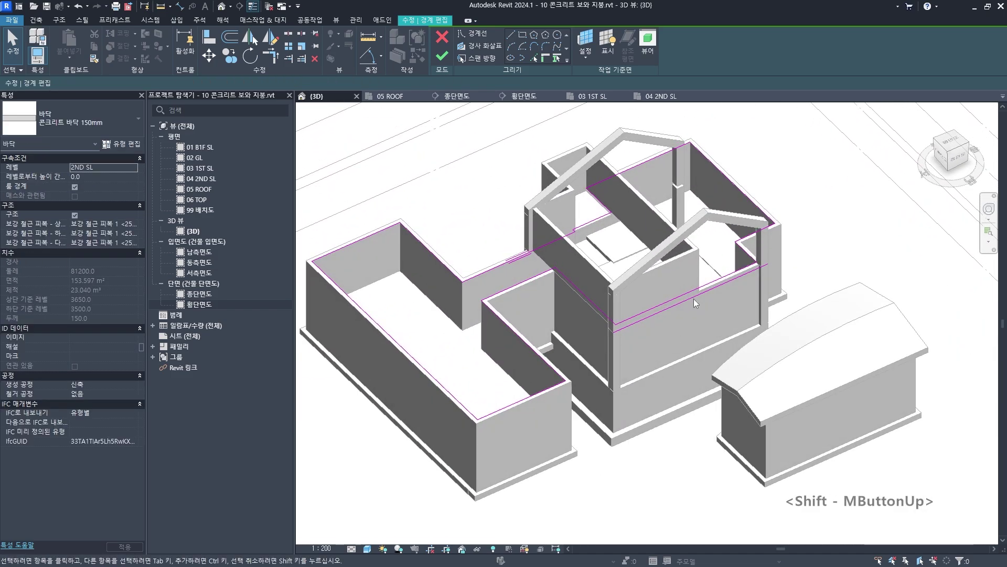
left_click(732, 284)
key("Delete")
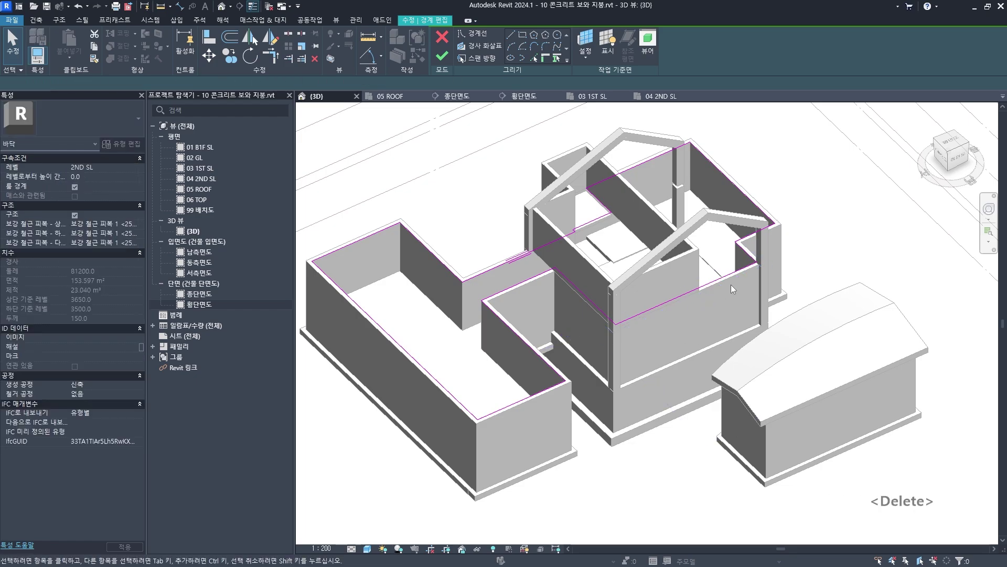
Examine the floor sketch's reference level against the model's level lines, and discard the floor boundary edit
scroll(570, 288, "down", 3)
middle_click_drag(571, 288, 600, 335)
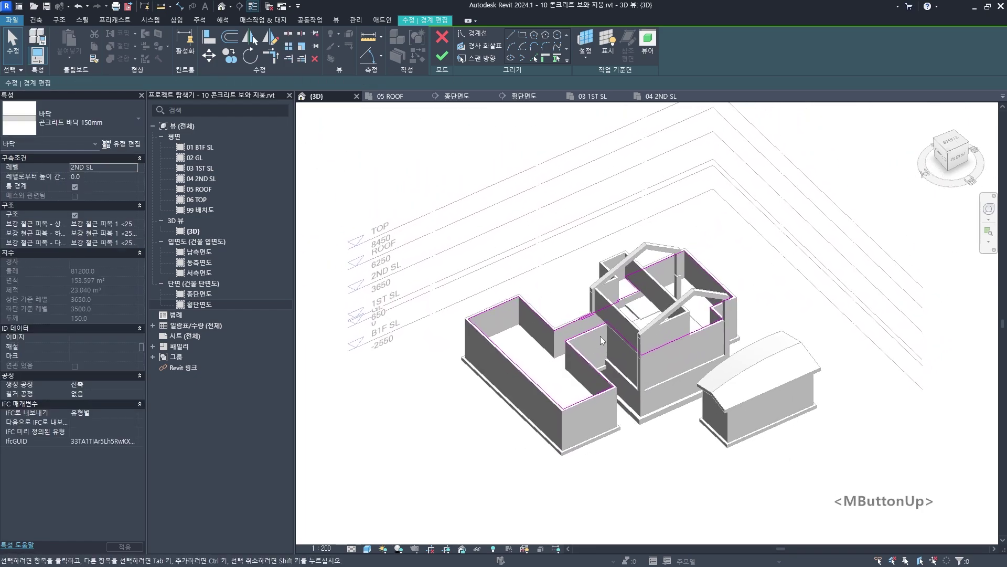
scroll(579, 301, "up", 2)
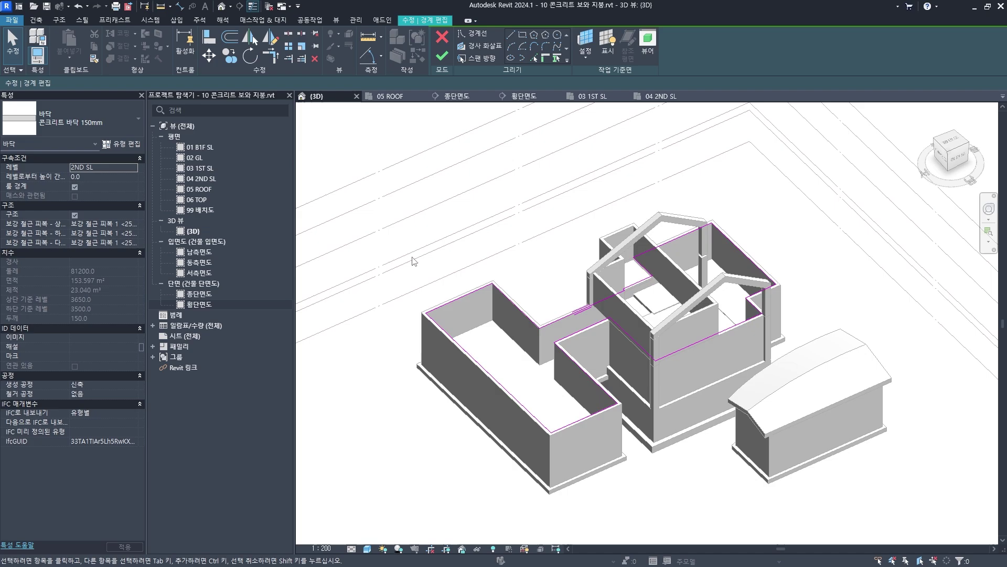
middle_click_drag(219, 218, 212, 204)
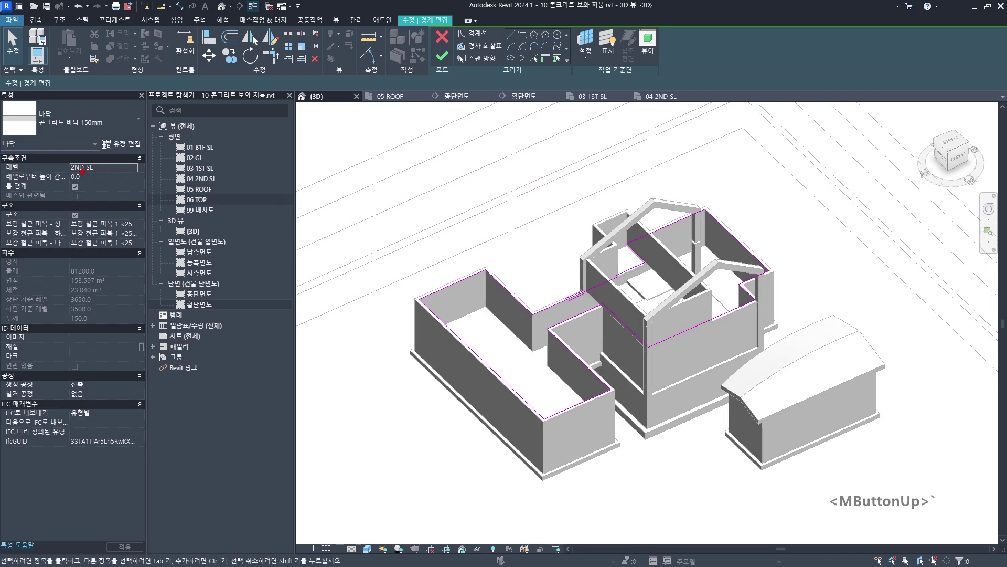
left_click_drag(69, 161, 106, 173, "ctrl")
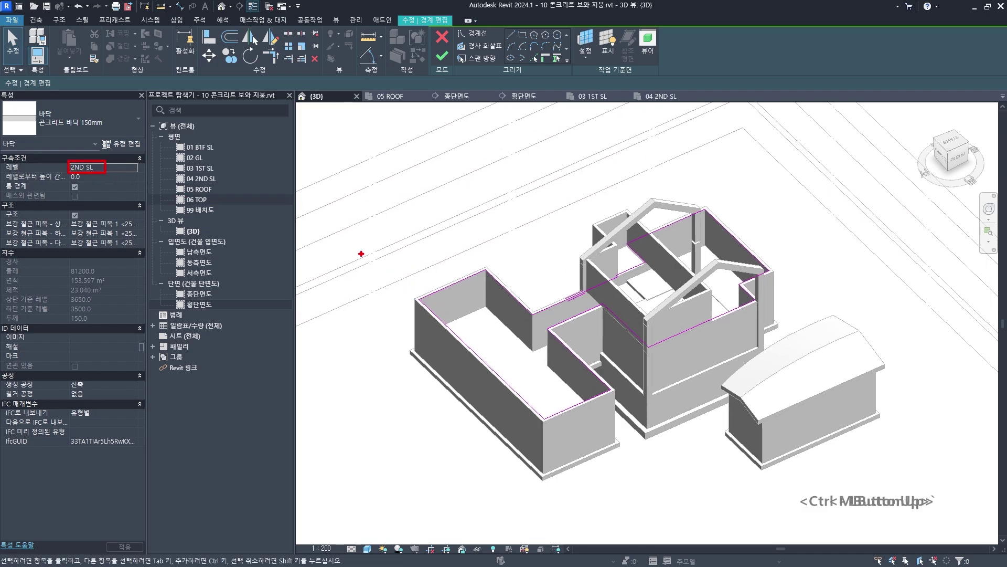
left_click_drag(314, 249, 494, 165)
mouse_move(634, 109)
left_mouse_down()
mouse_move(931, 343)
mouse_move(546, 509)
mouse_move(388, 369)
mouse_move(720, 223)
left_mouse_up()
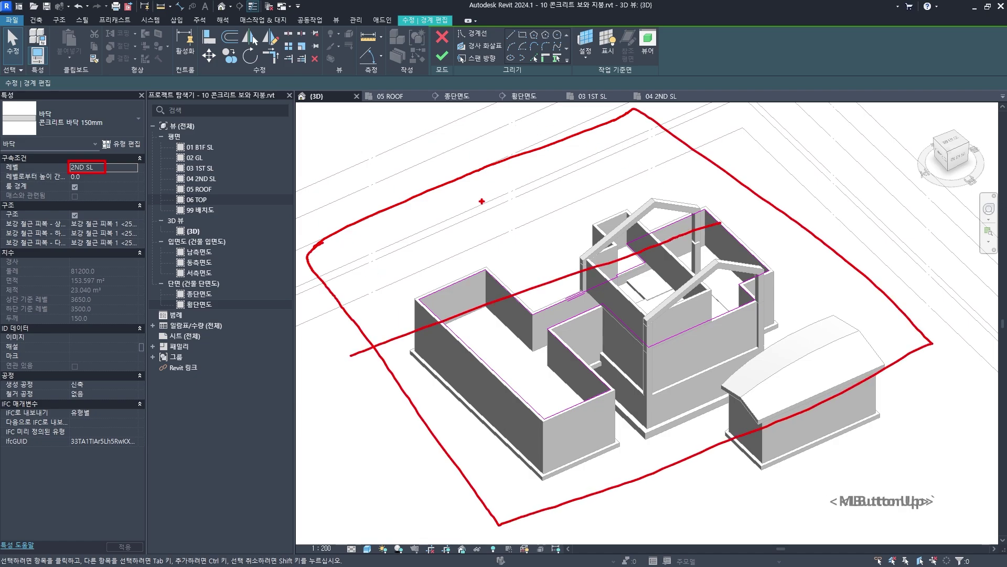
left_click_drag(462, 140, 583, 420)
key("Escape")
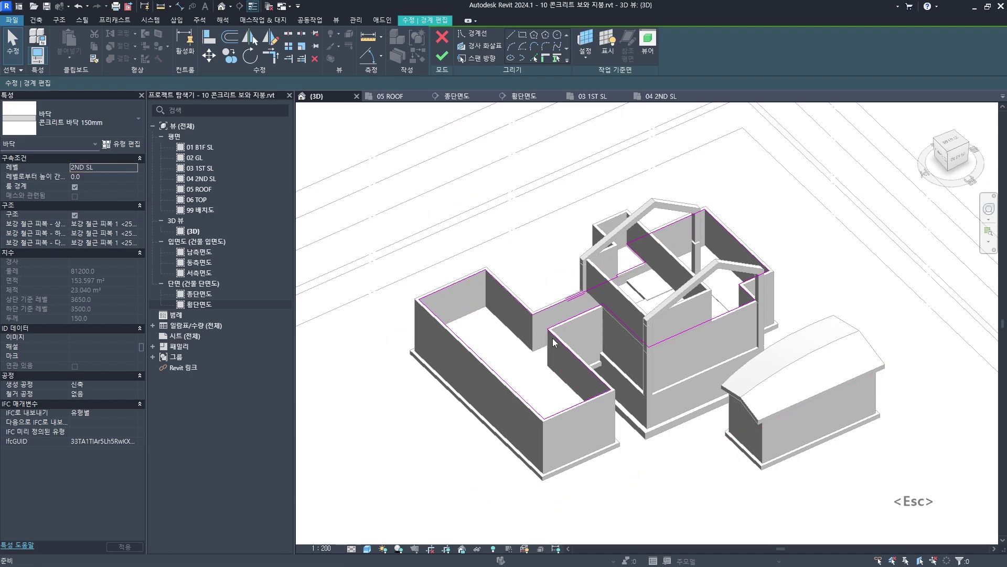
scroll(554, 342, "down", 4)
left_click(442, 37)
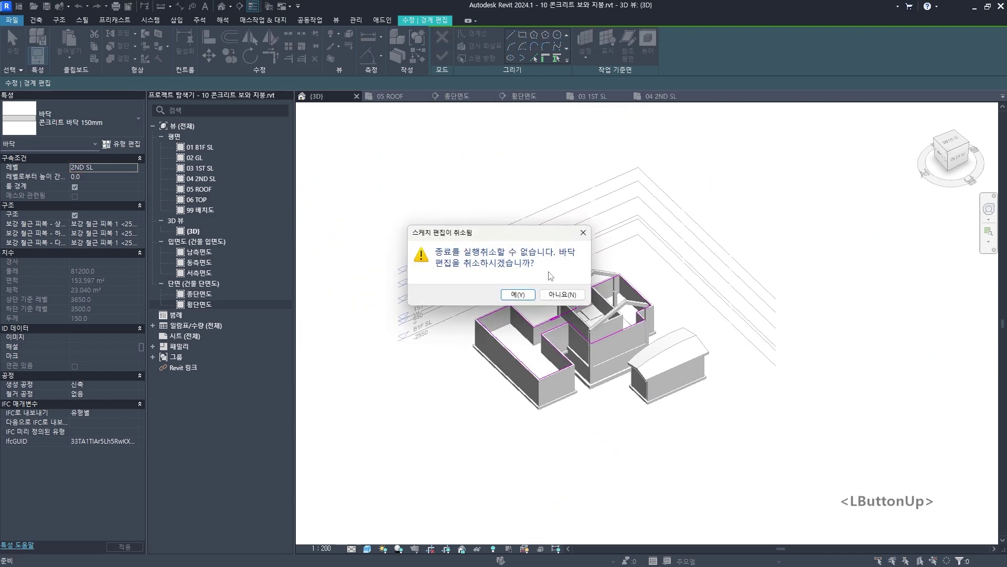
left_click(518, 295)
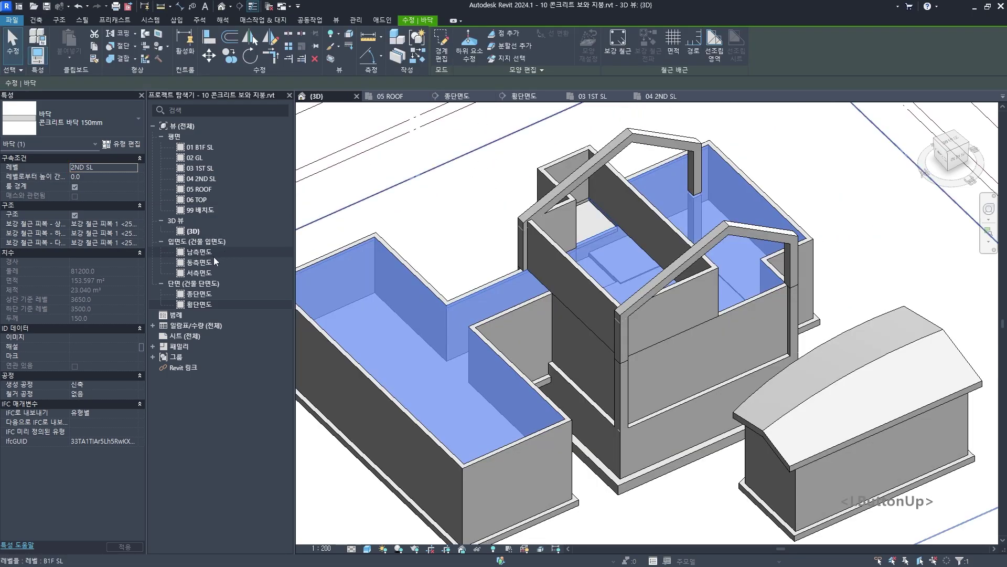
Open the 횡단면도 section view, examine its grids and levels across the whole section, and clear the floor selection
double_click(198, 303)
middle_click_drag(509, 387, 540, 371)
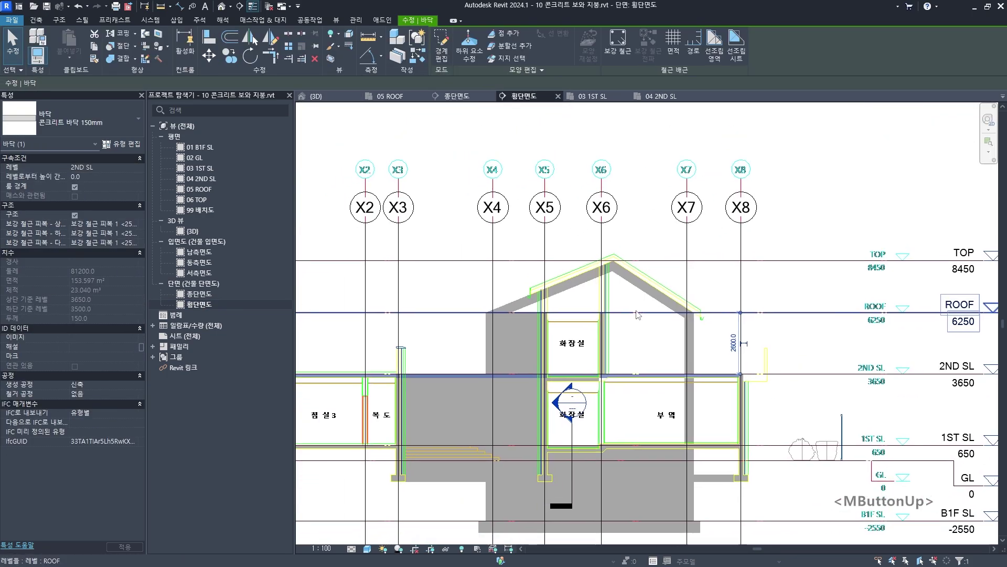
middle_click(540, 370)
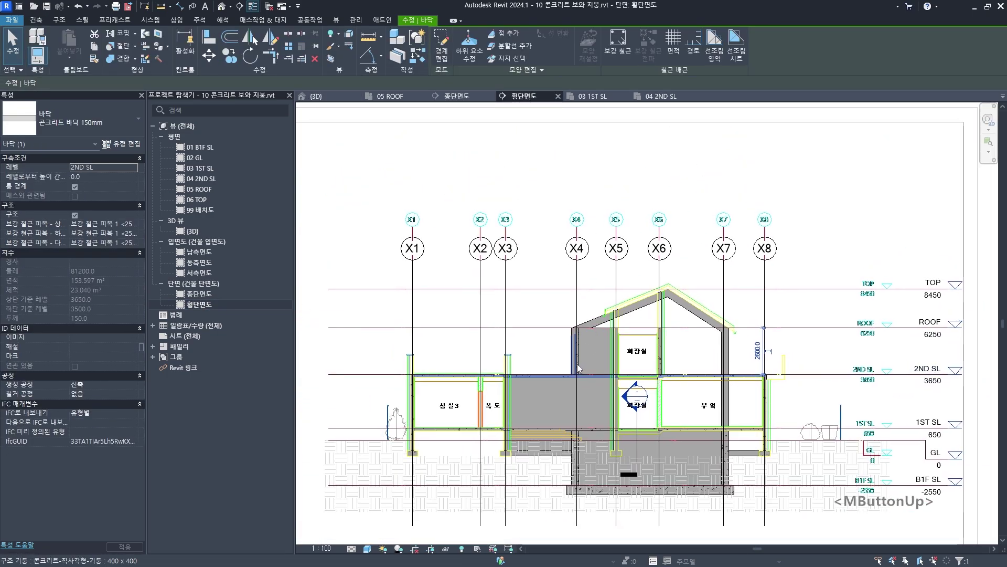
mouse_move(356, 412)
left_mouse_down()
mouse_move(560, 227)
mouse_move(731, 242)
mouse_move(697, 419)
mouse_move(504, 432)
mouse_move(366, 408)
left_mouse_up()
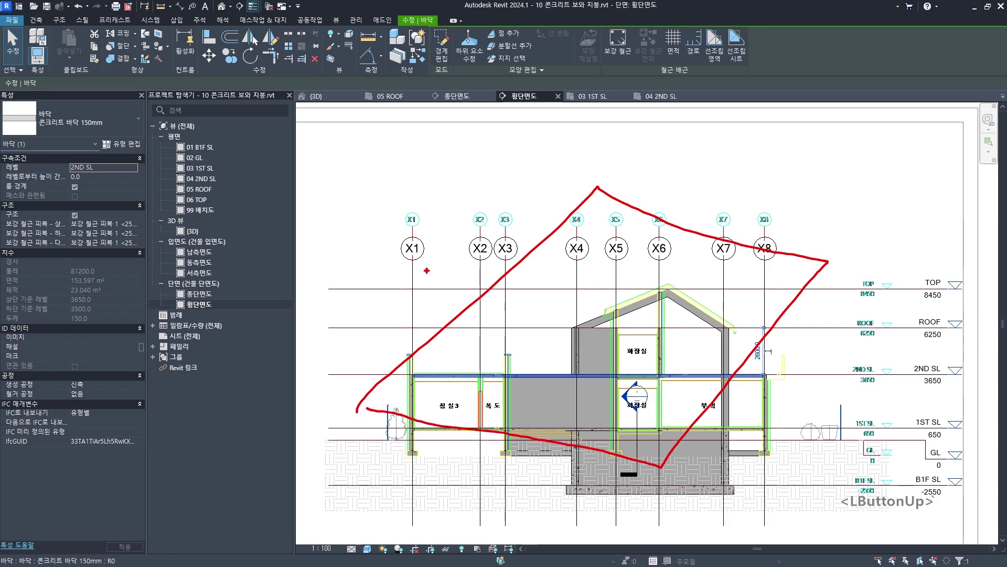
left_click_drag(413, 231, 408, 340)
left_click(411, 221)
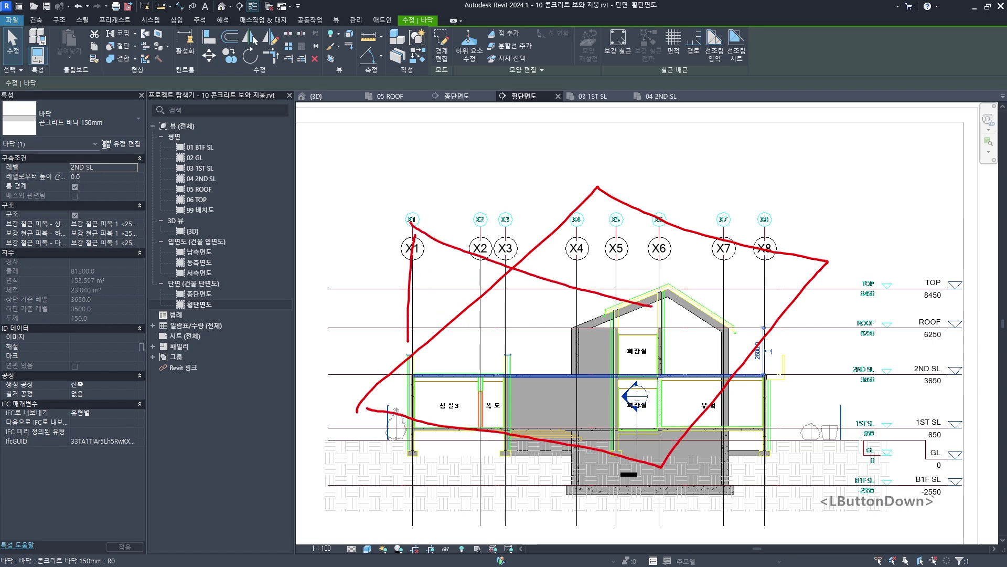
mouse_move(698, 342)
left_mouse_down()
mouse_move(698, 430)
mouse_move(495, 455)
left_mouse_up()
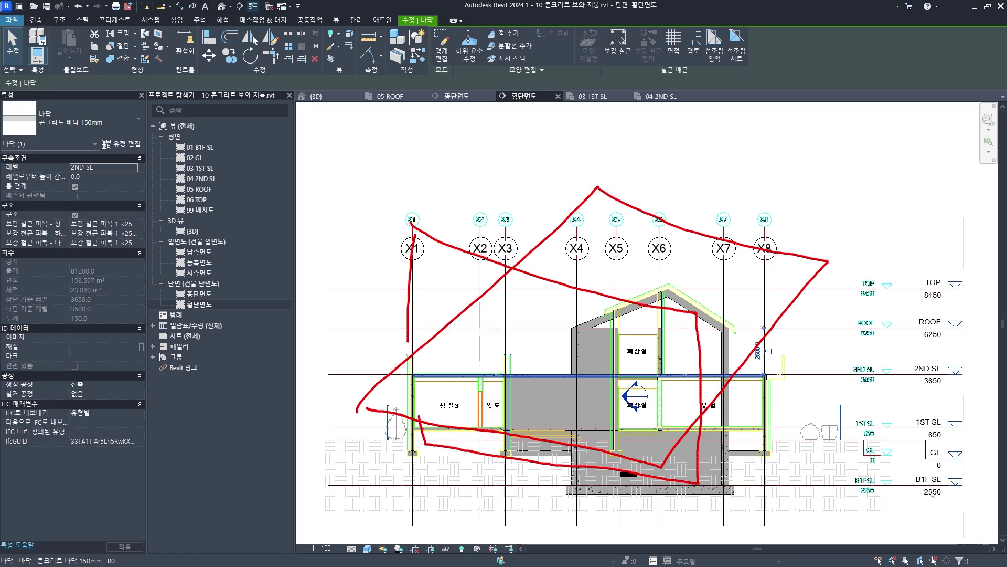
mouse_move(420, 416)
left_mouse_down()
mouse_move(411, 339)
mouse_move(501, 328)
mouse_move(539, 343)
left_mouse_up()
key("Escape")
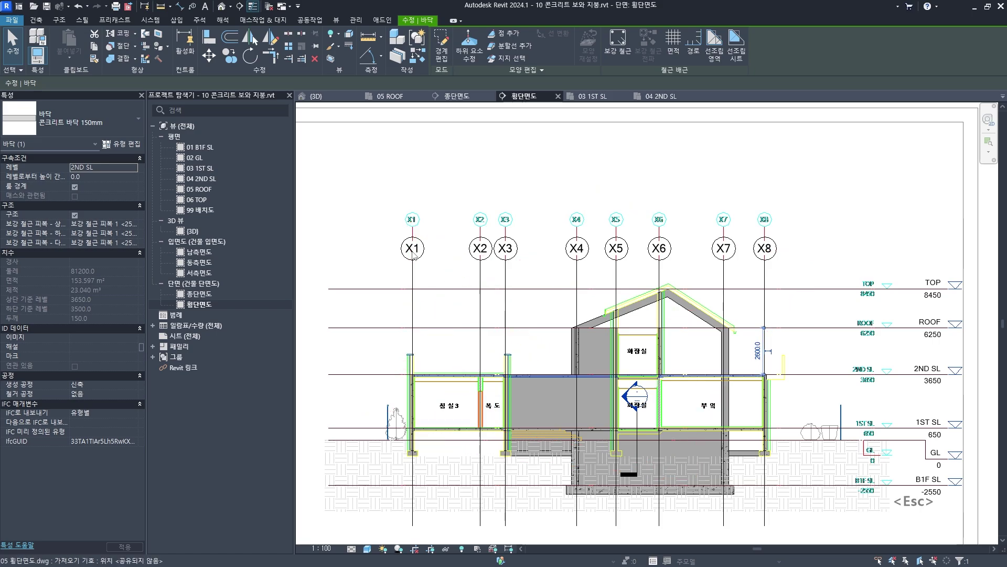
key("Escape")
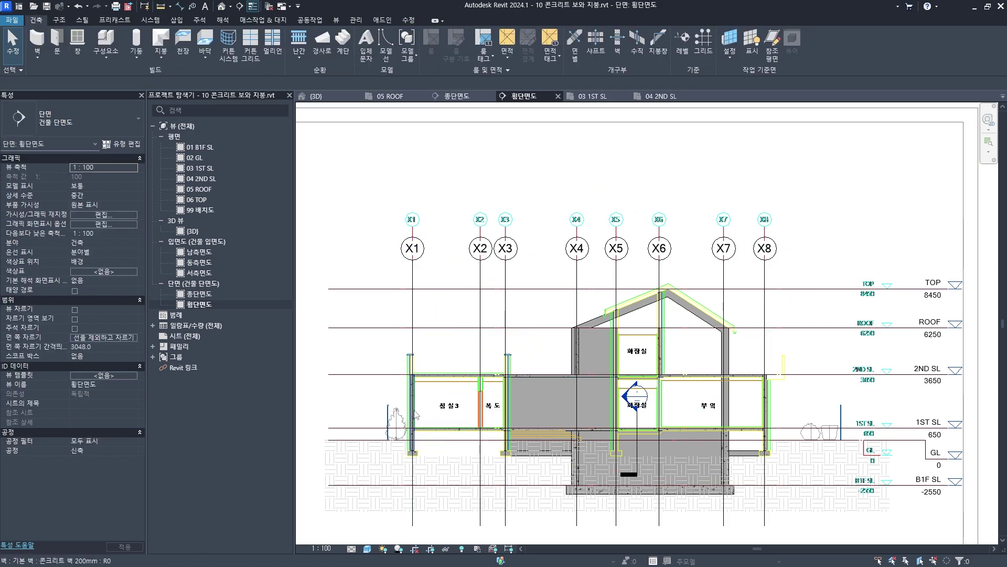
left_click_drag(413, 257, 534, 134)
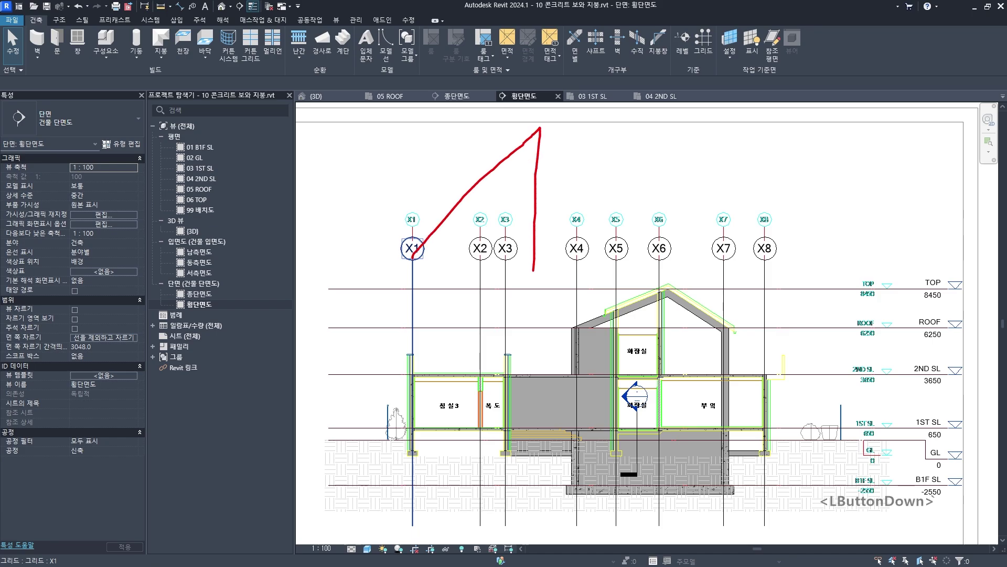
left_click_drag(534, 270, 484, 415)
left_click_drag(413, 502, 412, 502)
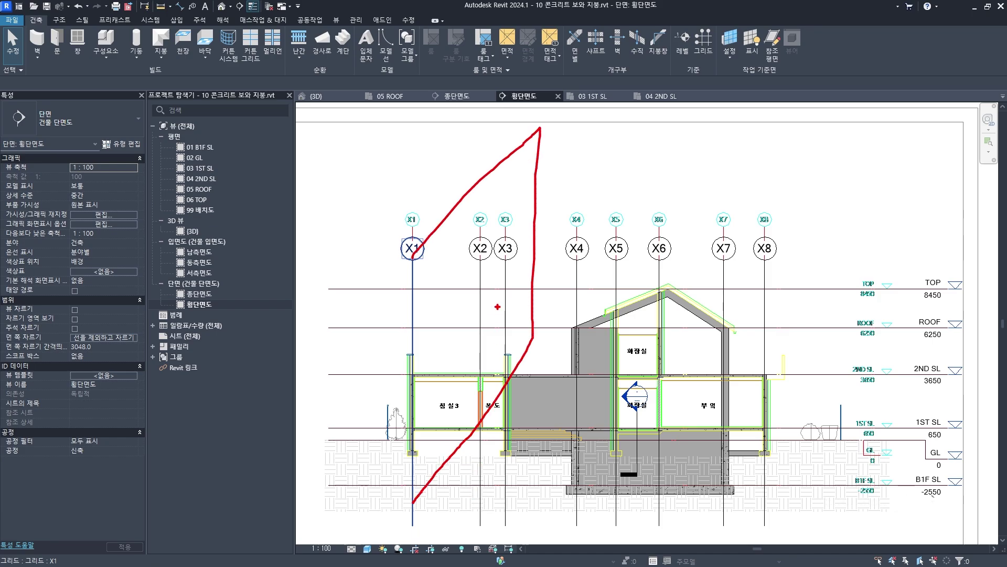
mouse_move(484, 172)
left_mouse_down()
mouse_move(489, 201)
mouse_move(524, 147)
left_mouse_up()
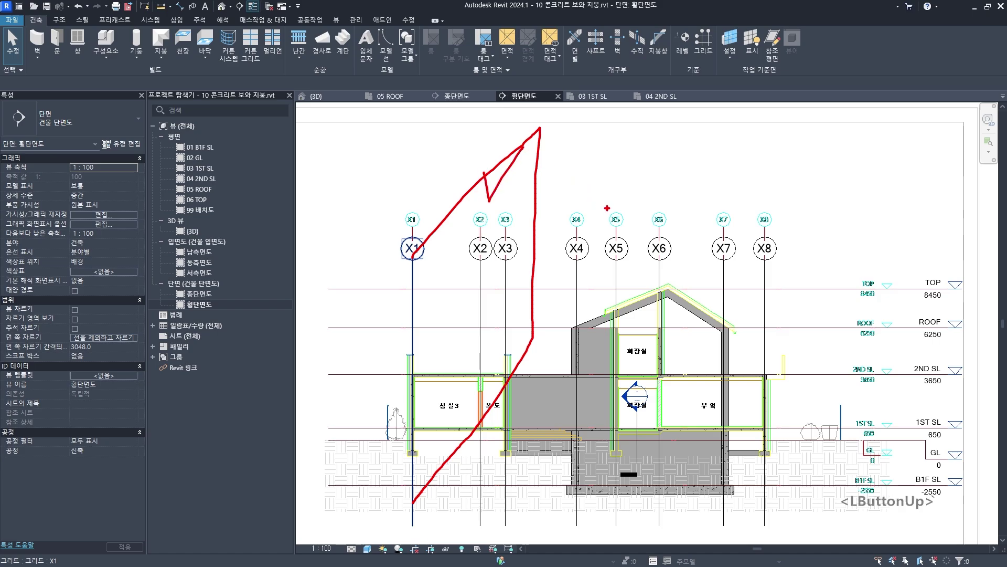
left_click_drag(592, 194, 635, 183)
mouse_move(366, 334)
left_mouse_down()
mouse_move(758, 325)
mouse_move(535, 237)
mouse_move(385, 331)
left_mouse_up()
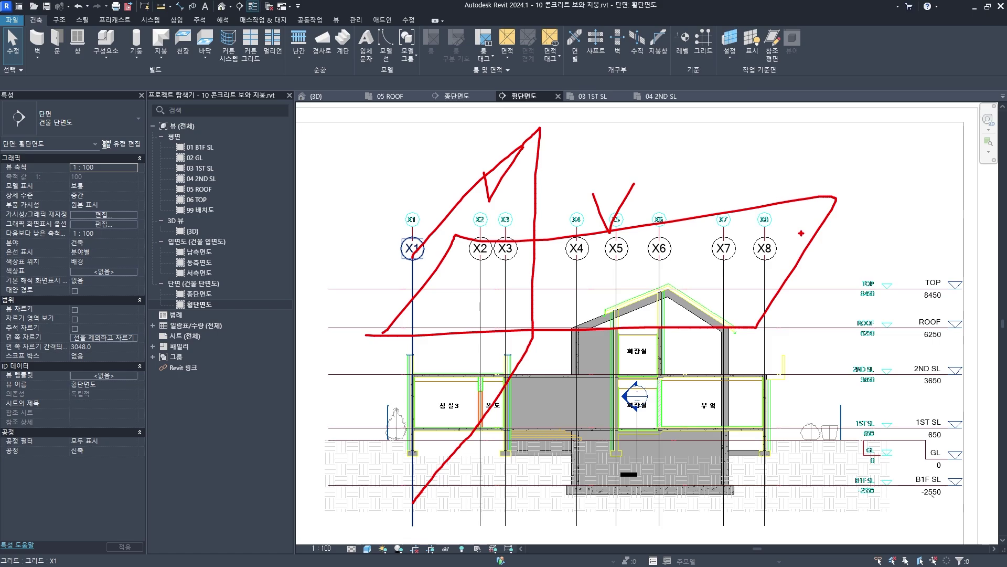
key("Escape")
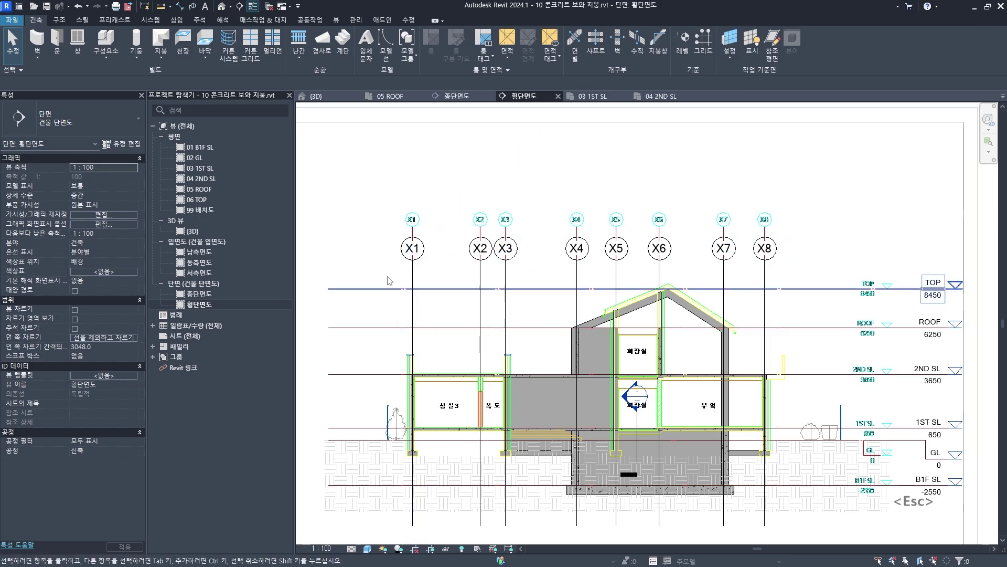
Open the basement's 400 mm concrete wall for profile editing in the 3D view
key("F2")
middle_click_drag(655, 293, 634, 270, "shift")
scroll(679, 275, "up", 4)
left_click(679, 275)
scroll(677, 273, "up", 3)
left_click(445, 51)
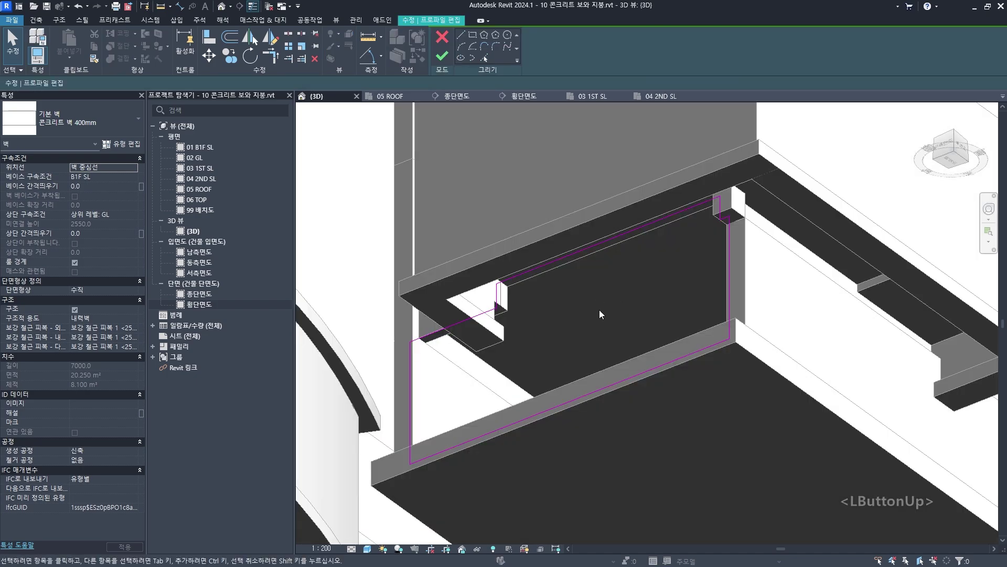
Examine the basement wall's profile sketch from below, above and the front, and finish the profile edit
middle_click_drag(599, 309, 587, 322)
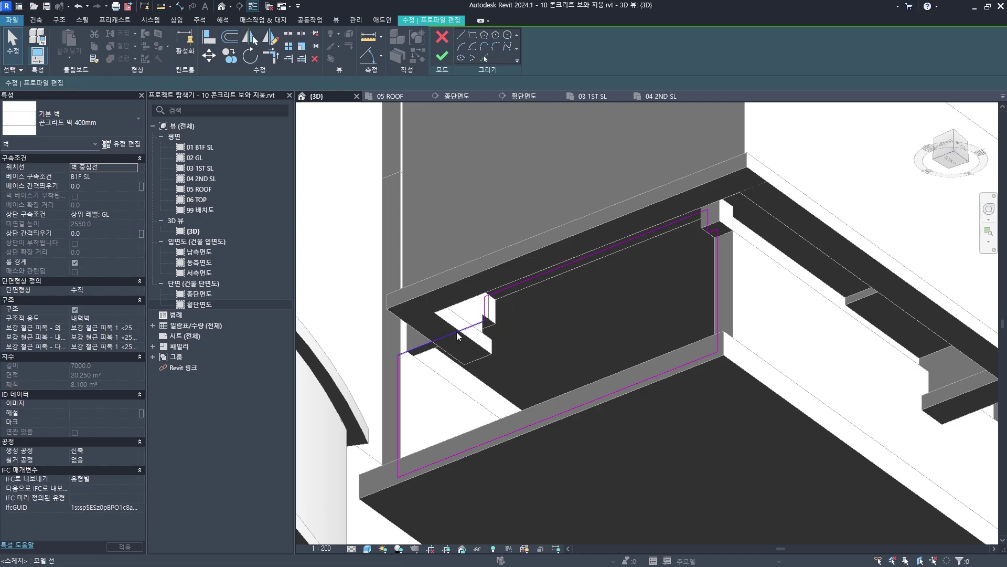
middle_click_drag(403, 363, 581, 434, "shift")
mouse_move(694, 338)
left_mouse_down()
mouse_move(529, 365)
mouse_move(608, 289)
left_mouse_up()
middle_click(391, 371)
key("Escape")
scroll(603, 455, "down", 3)
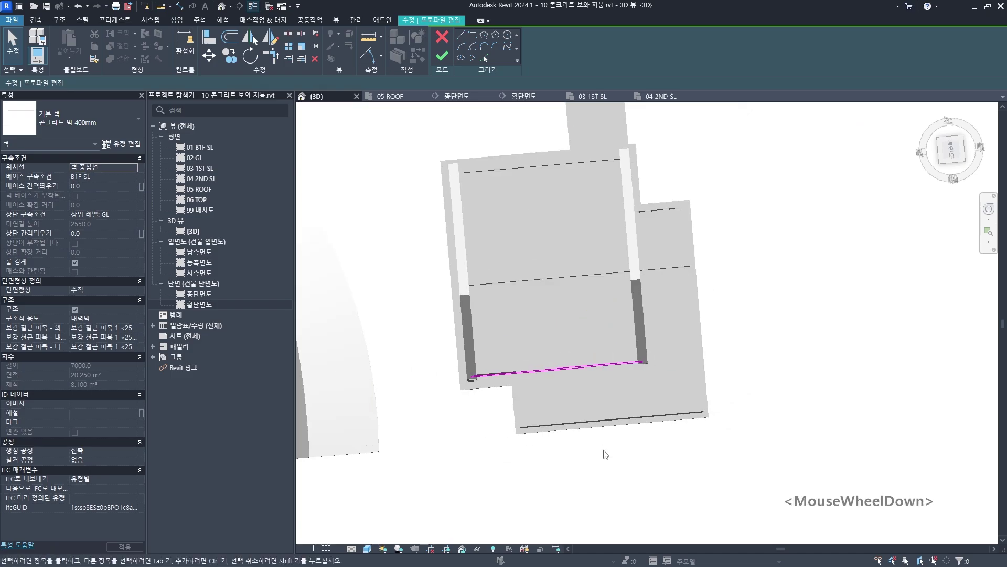
mouse_move(603, 454)
middle_mouse_down("shift")
mouse_move(614, 232)
mouse_move(765, 162)
mouse_move(655, 152)
middle_mouse_up("shift")
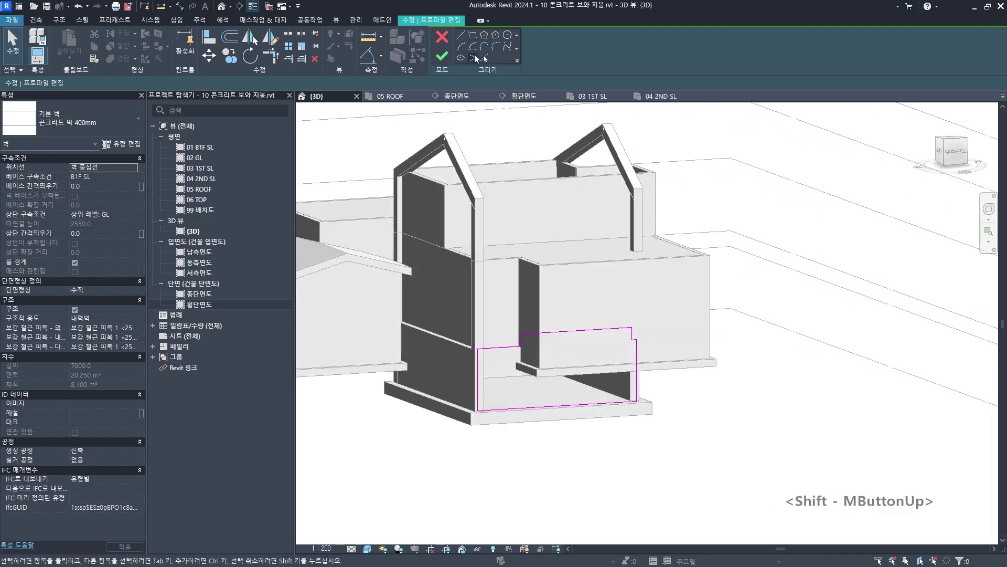
left_click(442, 55)
Examine the basement wall's centre plane from above, and clear the wall selection
middle_click_drag(477, 124, 475, 294, "shift")
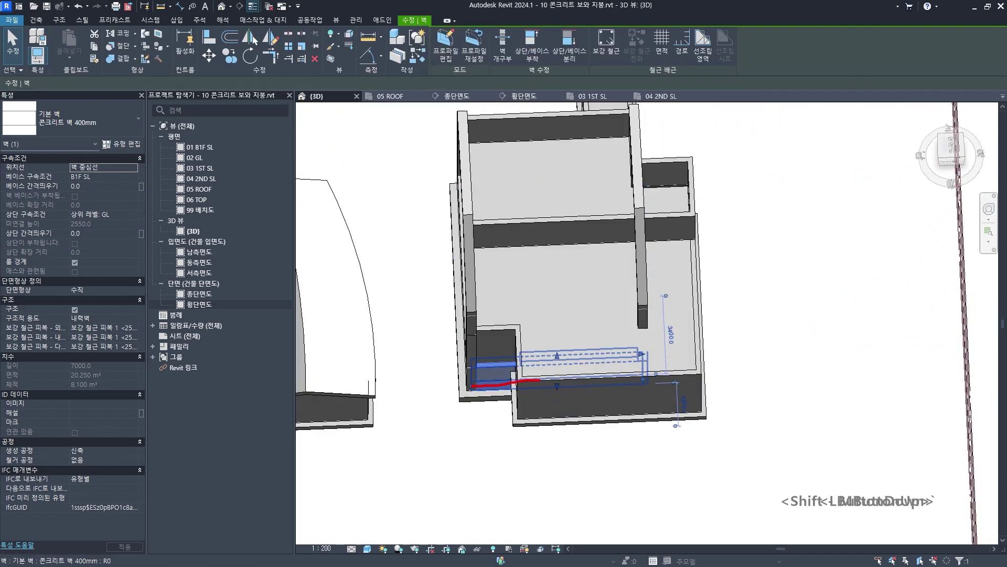
left_click_drag(609, 379, 640, 378)
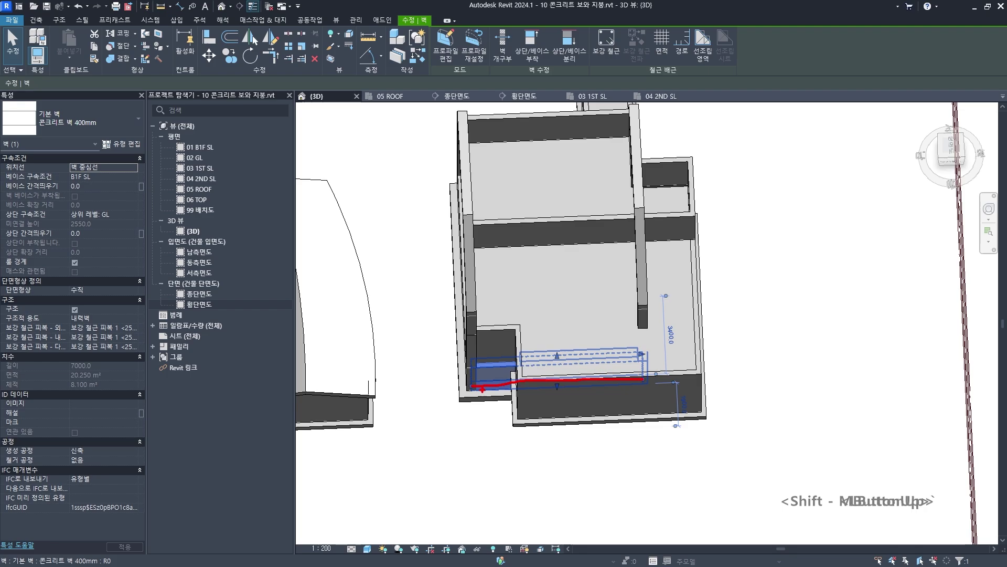
left_click_drag(472, 361, 470, 387)
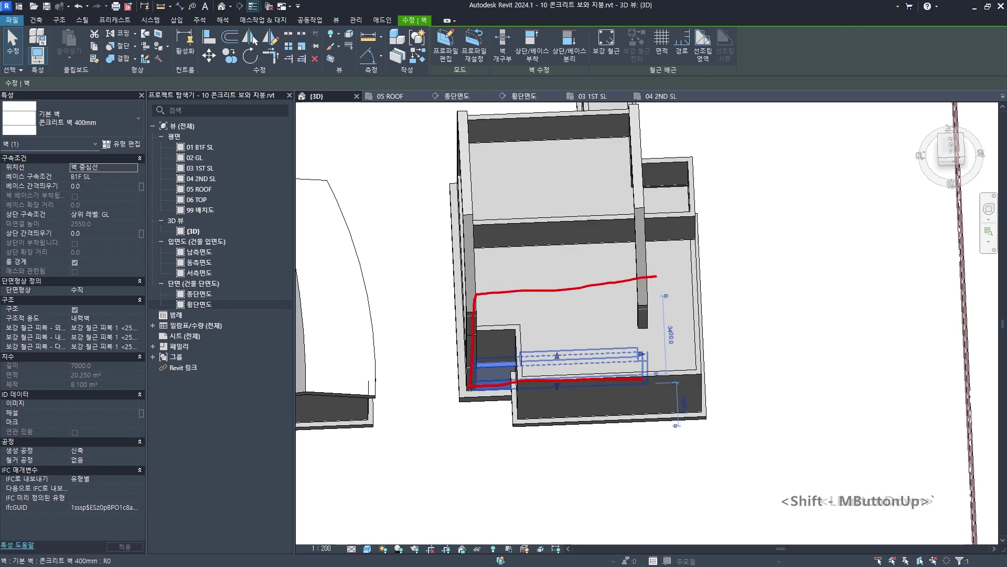
mouse_move(528, 305)
left_mouse_down()
mouse_move(556, 286)
mouse_move(593, 347)
mouse_move(640, 359)
left_mouse_up()
key("Escape")
middle_click_drag(616, 418, 622, 247, "shift")
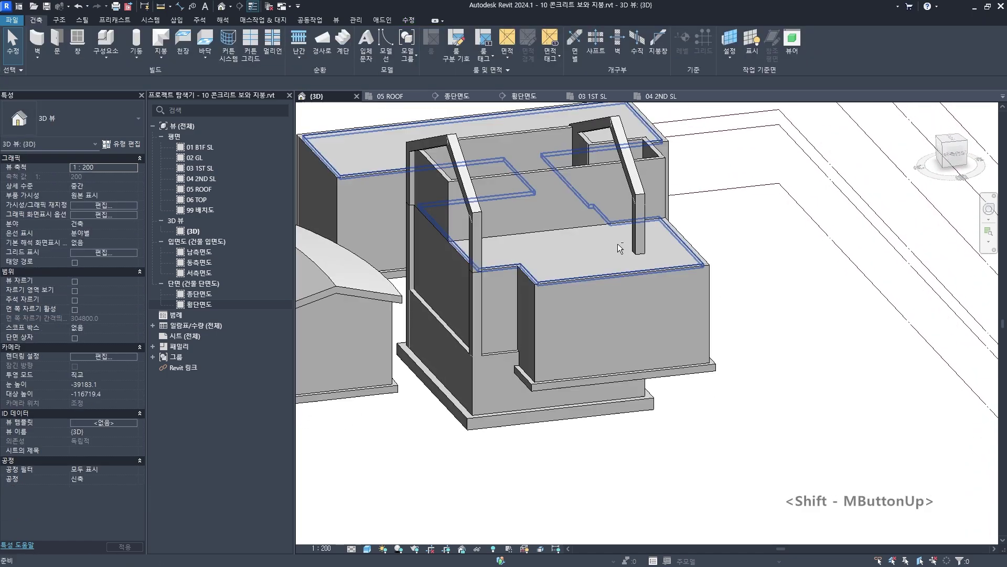
Reopen the basement wall's profile for editing and sketch a rectangle about 1000 mm wide beside the existing profile
scroll(509, 379, "up", 3)
double_click(510, 381)
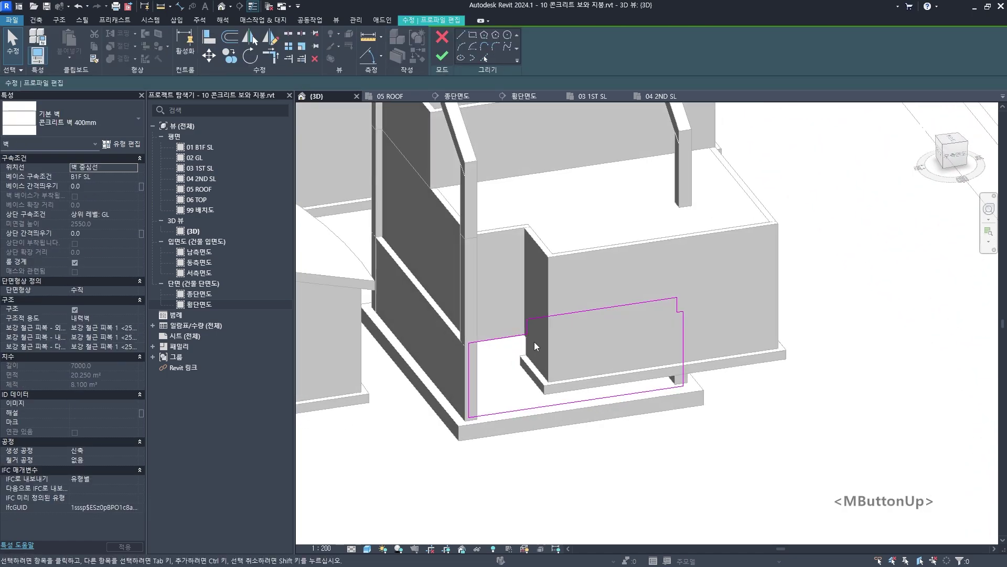
left_click(405, 240)
left_click(376, 405)
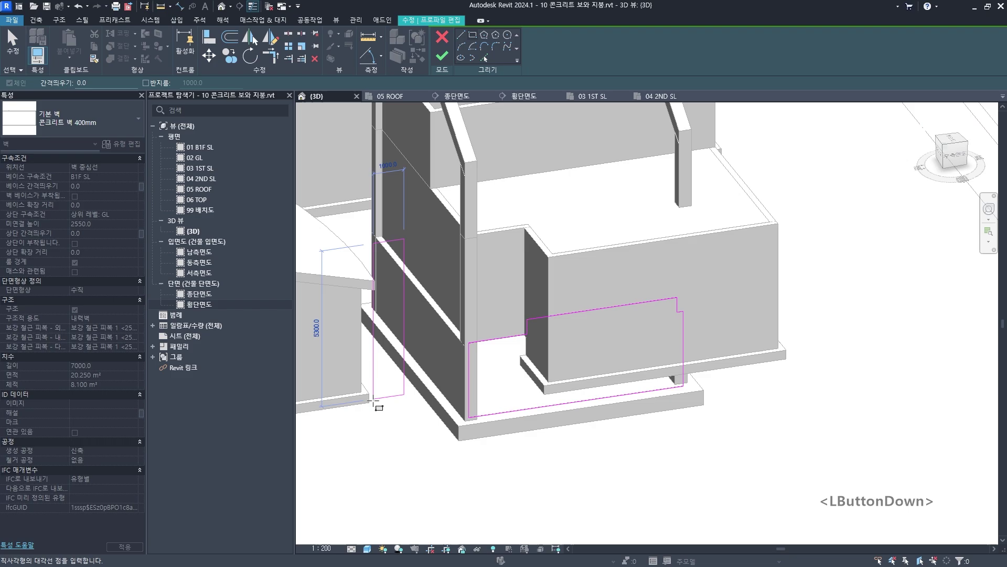
Examine the rectangle's alignment with the wall's sketch plane from the side, and remove the rectangle
mouse_move(479, 456)
middle_mouse_down("shift")
mouse_move(641, 488)
mouse_move(568, 385)
mouse_move(580, 386)
mouse_move(424, 294)
middle_mouse_up("shift")
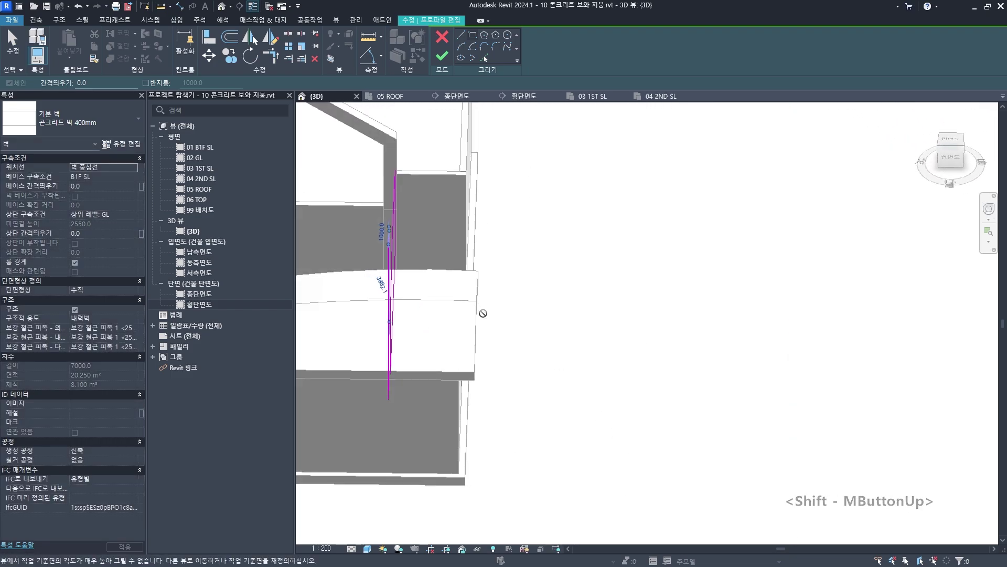
mouse_move(631, 373)
middle_mouse_down("shift")
mouse_move(702, 373)
mouse_move(618, 328)
mouse_move(543, 325)
middle_mouse_up("shift")
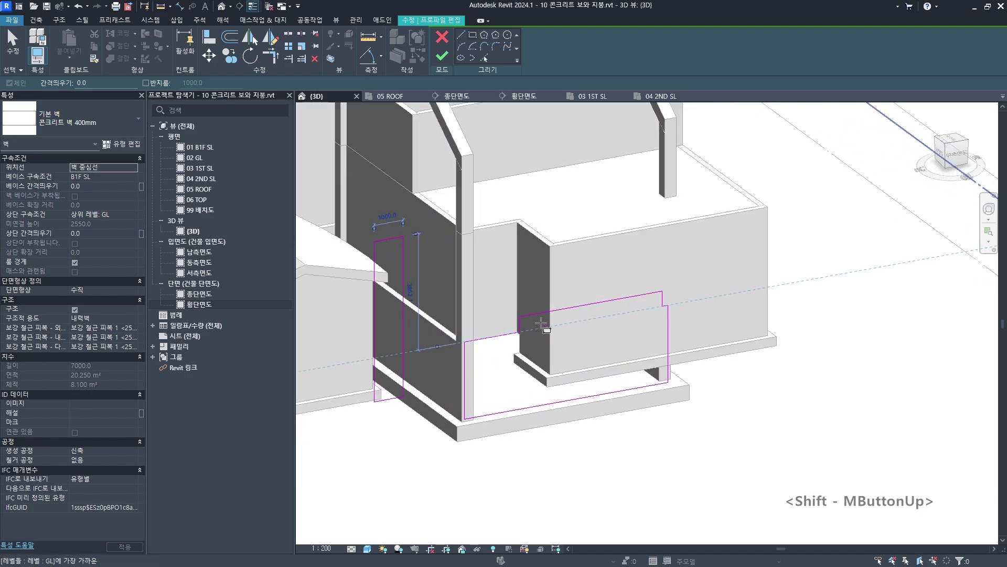
key("Escape")
key("Tab")
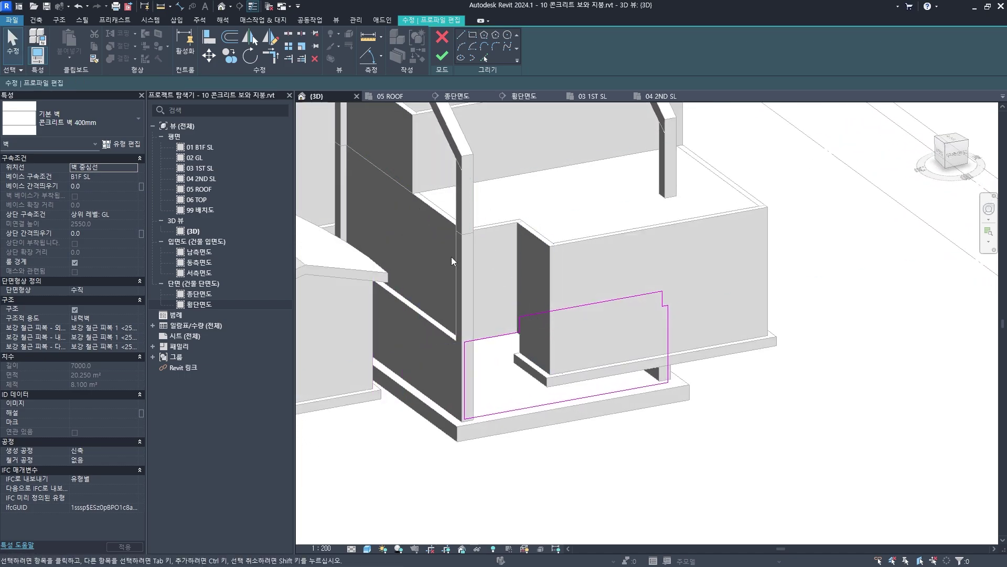
mouse_move(453, 261)
middle_mouse_down()
mouse_move(506, 286)
mouse_move(704, 319)
mouse_move(607, 288)
mouse_move(458, 307)
mouse_move(522, 383)
mouse_move(577, 362)
mouse_move(588, 368)
middle_mouse_up()
key("Escape")
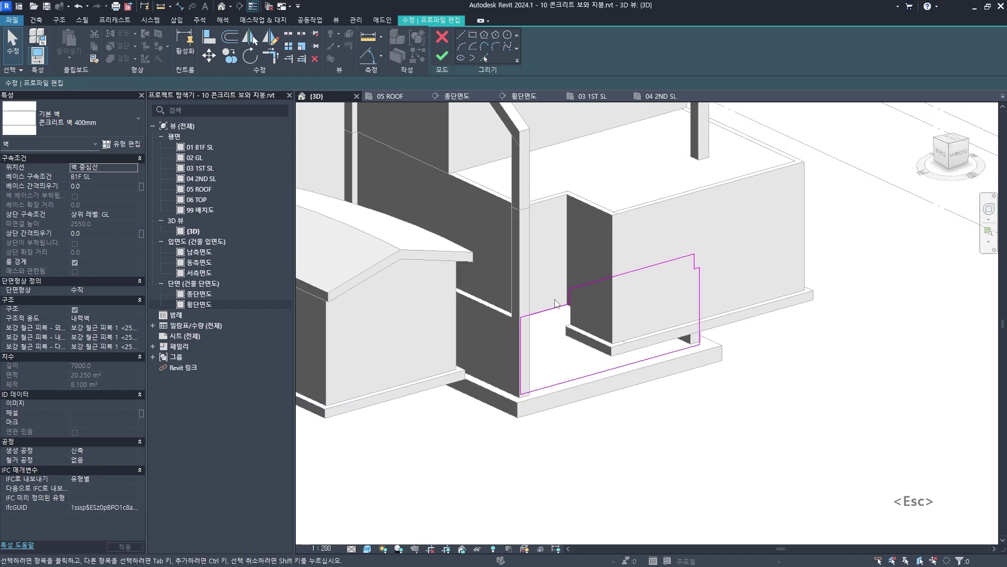
Display the active work plane of the basement wall's profile sketch and examine it around the wall
left_click(36, 20)
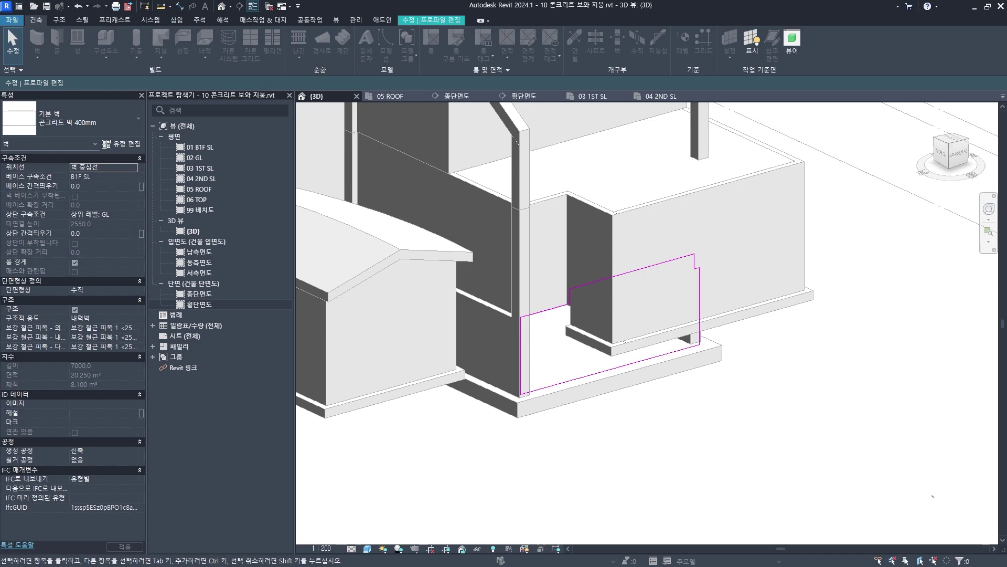
left_click_drag(703, 20, 822, 83, "ctrl")
mouse_move(738, 81)
left_mouse_down()
mouse_move(789, 80)
mouse_move(816, 62)
left_mouse_up()
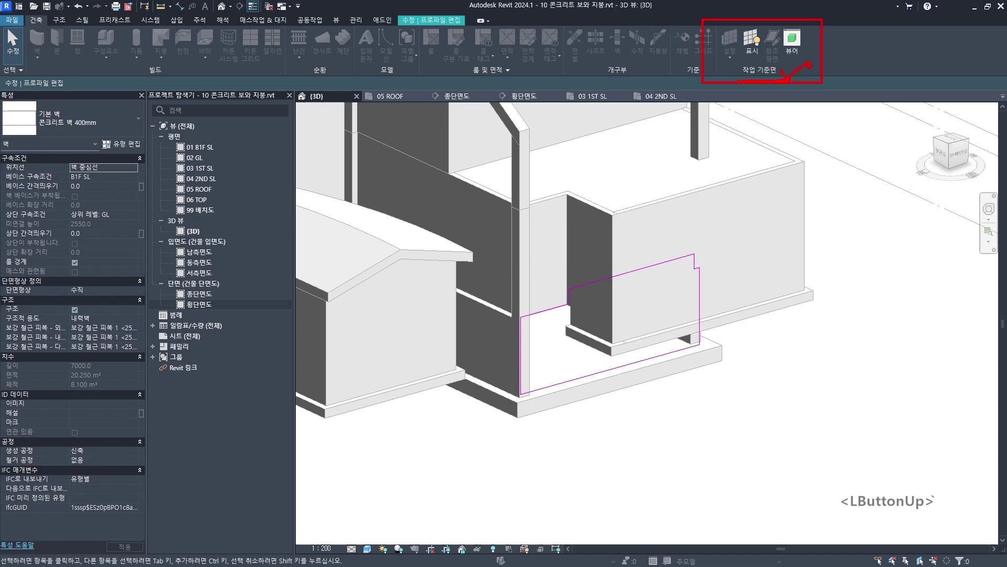
key("Escape")
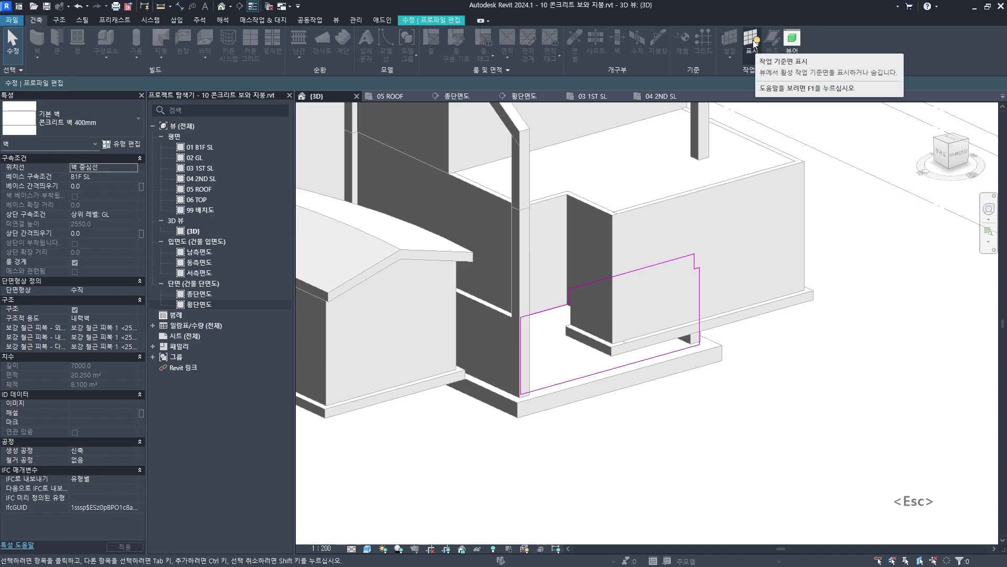
left_click(752, 41)
middle_click_drag(675, 387, 486, 420, "shift")
scroll(543, 403, "up", 3)
scroll(589, 398, "down", 1)
Stretch the displayed work plane horizontally and vertically well beyond the basement wall's profile
left_click(656, 389)
left_click(781, 405)
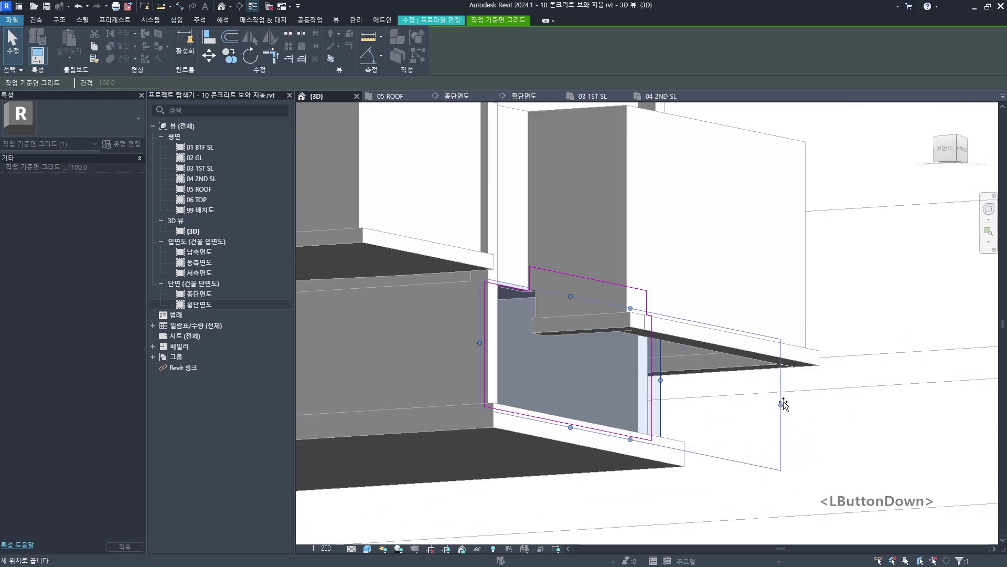
left_click(777, 404)
middle_click_drag(777, 404, 572, 399, "shift")
left_click(571, 399)
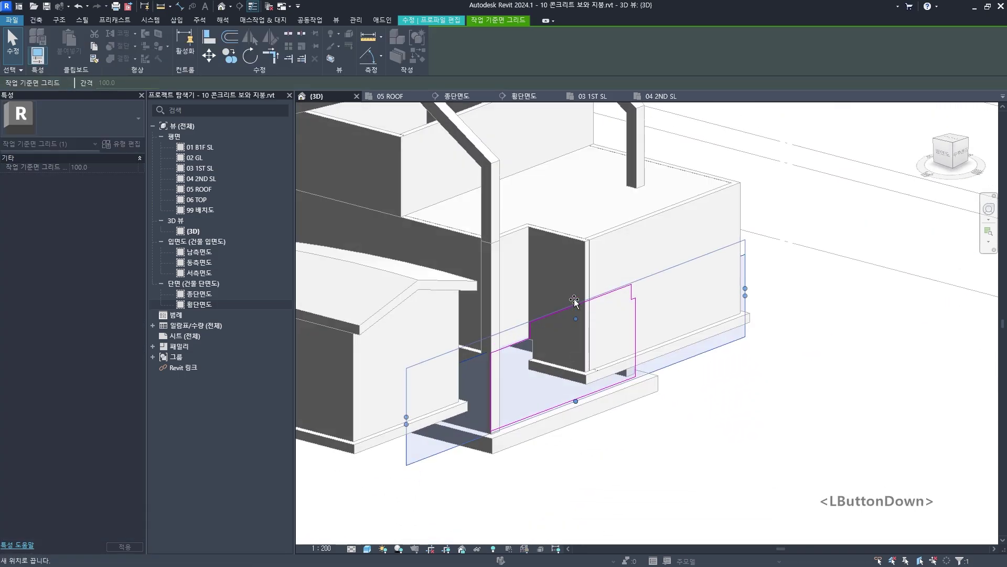
left_click(581, 490)
scroll(732, 461, "down", 4)
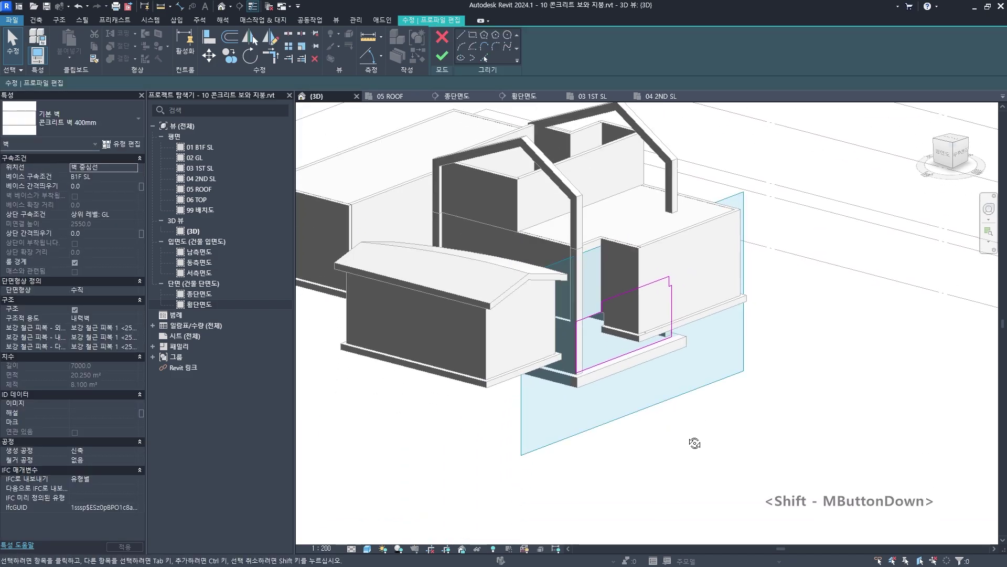
Sketch a freehand chain of straight lines on the wall's work plane, extending beyond its displayed edges
middle_click_drag(695, 443, 619, 461, "shift")
key("Escape")
left_click(475, 47)
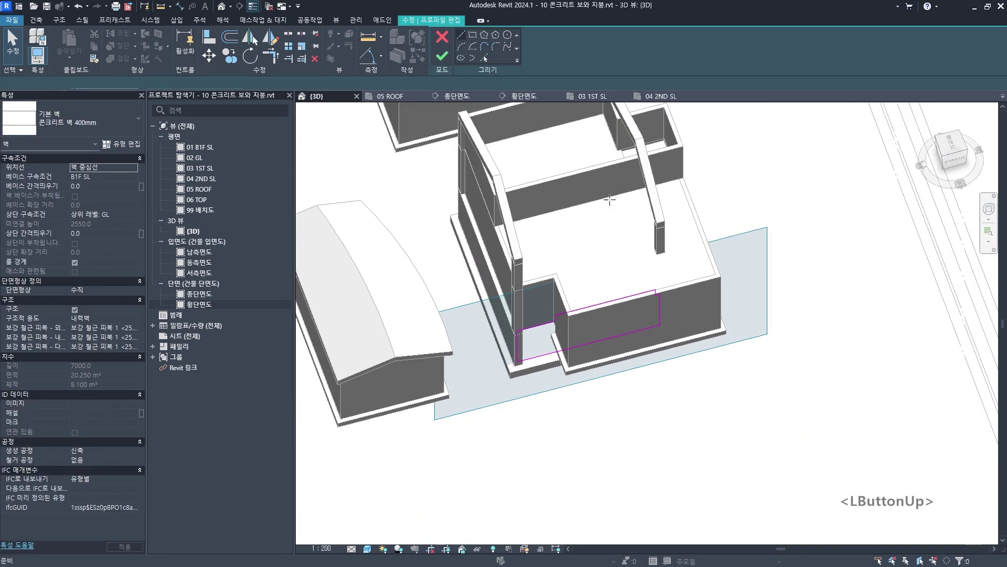
left_click(764, 207)
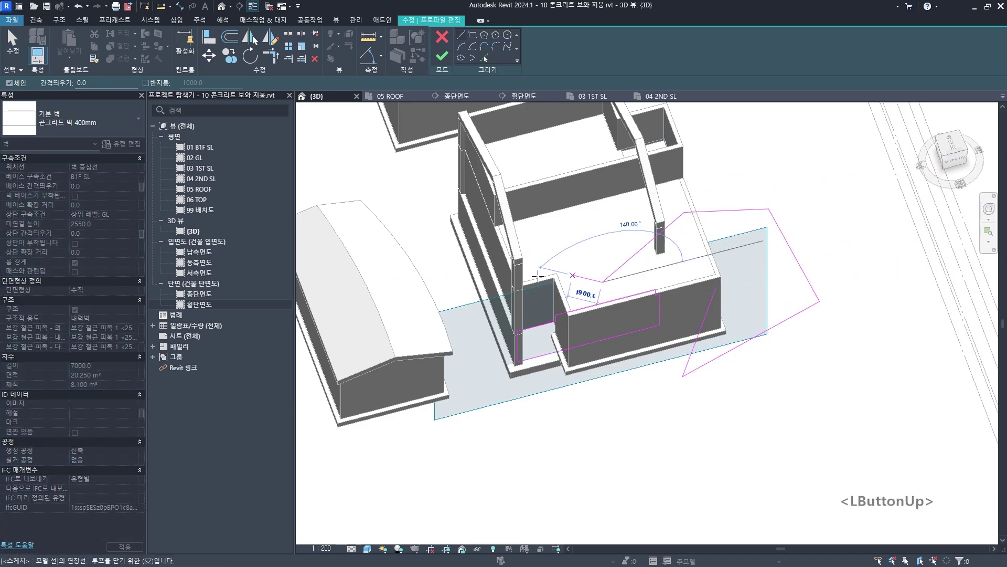
left_click(607, 387)
key("Escape")
key("Escape")
mouse_move(656, 368)
middle_mouse_down("shift")
mouse_move(749, 307)
mouse_move(845, 270)
mouse_move(710, 394)
mouse_move(600, 392)
mouse_move(676, 400)
middle_mouse_up("shift")
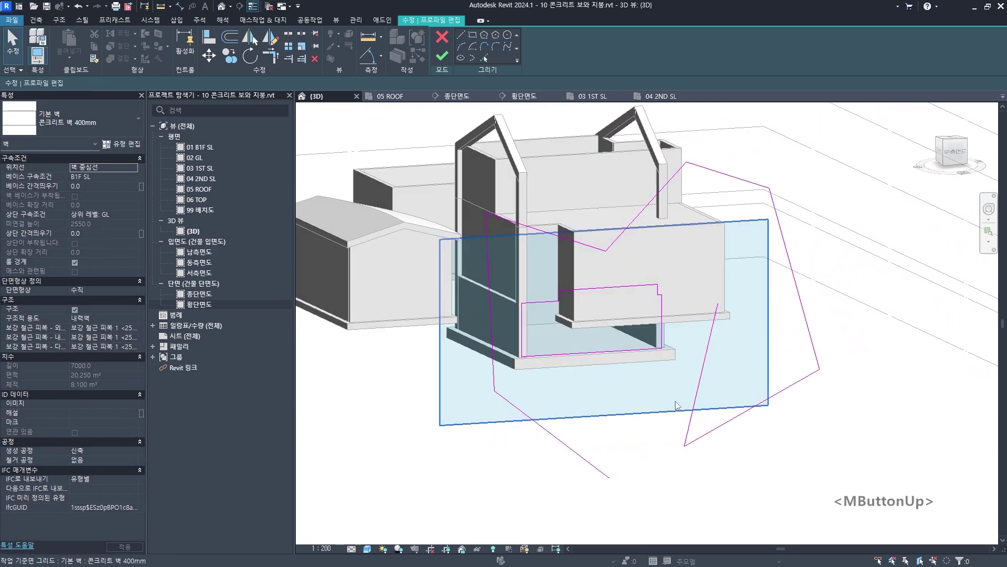
Delete the freehand line chain, discard the basement wall's profile edit, and clear the wall selection
left_click(701, 389)
key("Delete")
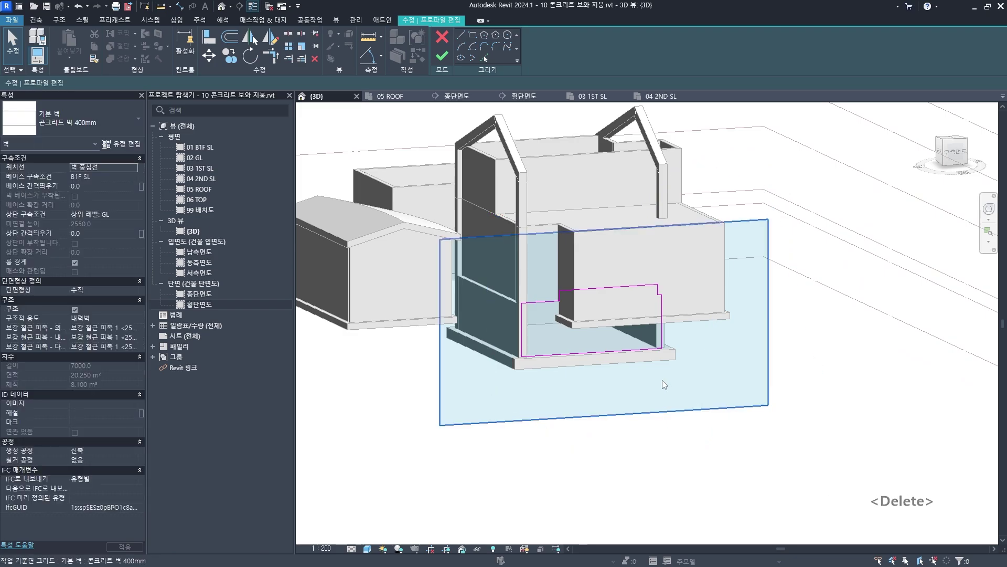
middle_click_drag(662, 381, 587, 288, "shift")
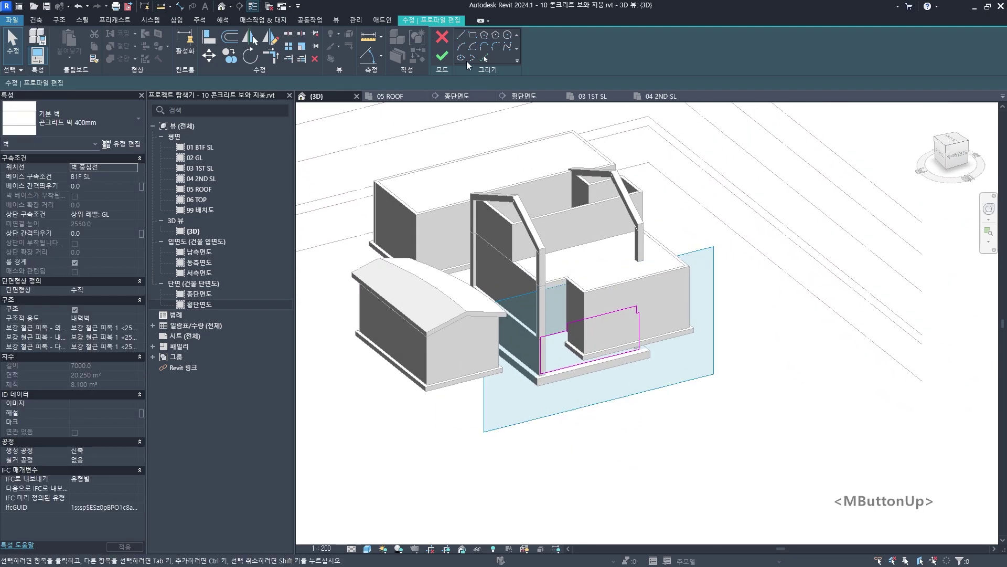
left_click(442, 37)
left_click(517, 294)
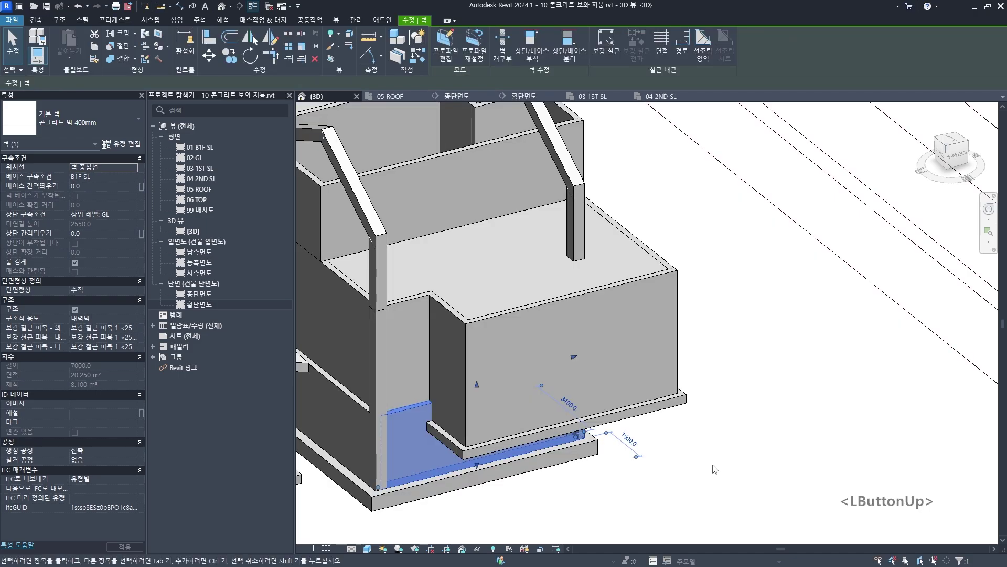
left_click(715, 468)
Examine the sloping beams of the main building's two gable frames and the direction running between them
scroll(674, 450, "down", 3)
middle_click_drag(675, 450, 650, 326, "shift")
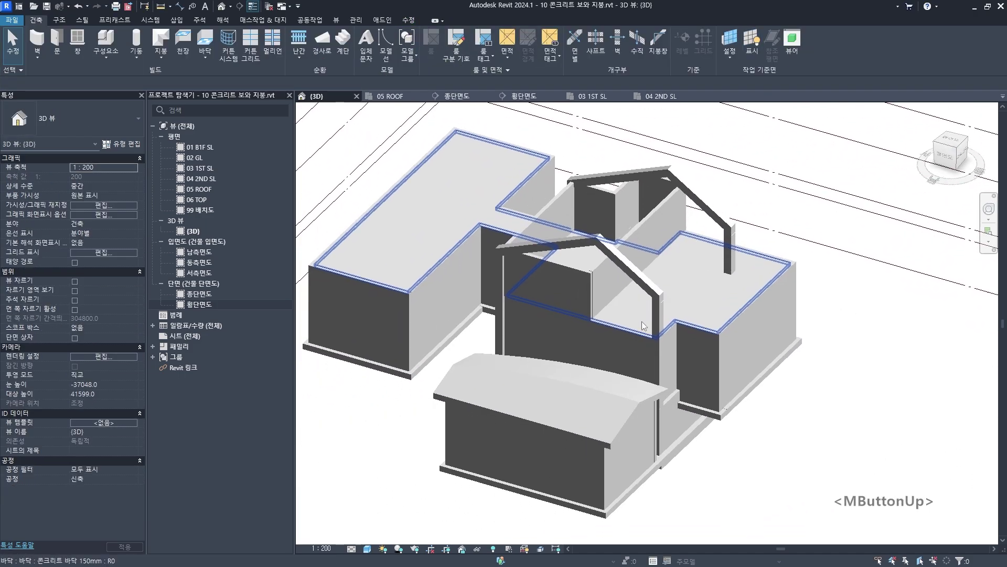
scroll(641, 321, "up", 3)
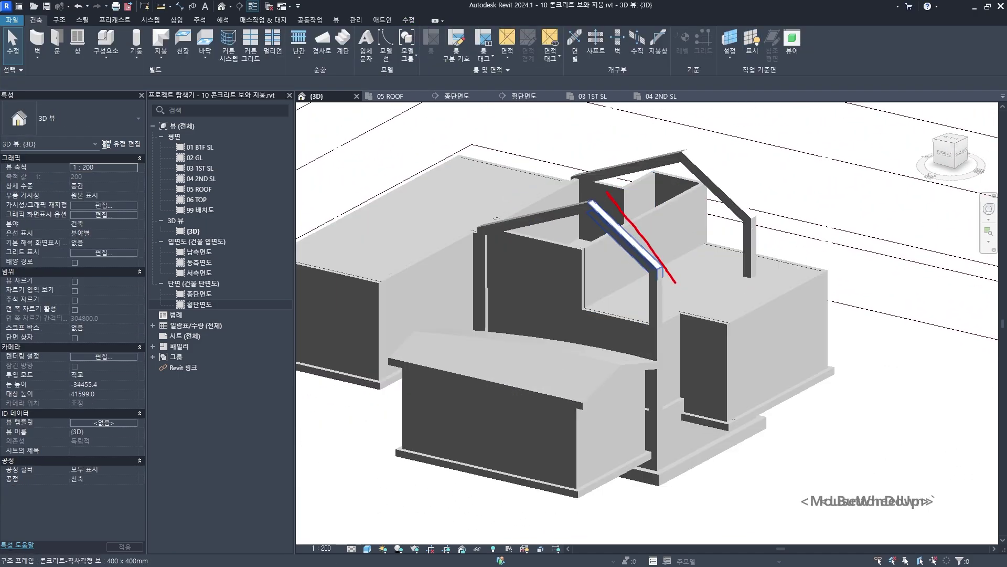
left_click_drag(543, 200, 462, 218)
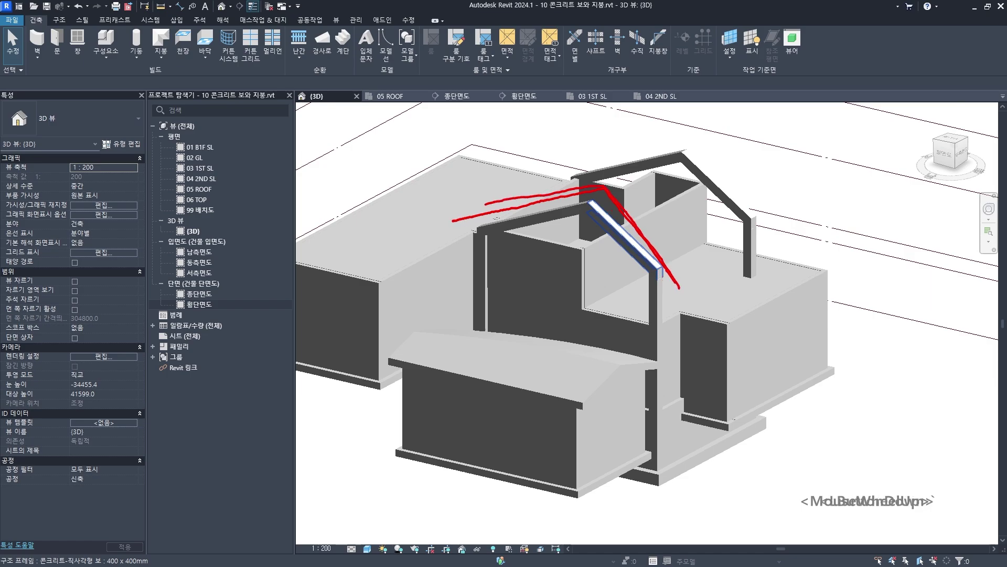
mouse_move(783, 123)
left_mouse_down()
mouse_move(808, 125)
mouse_move(770, 165)
left_mouse_up()
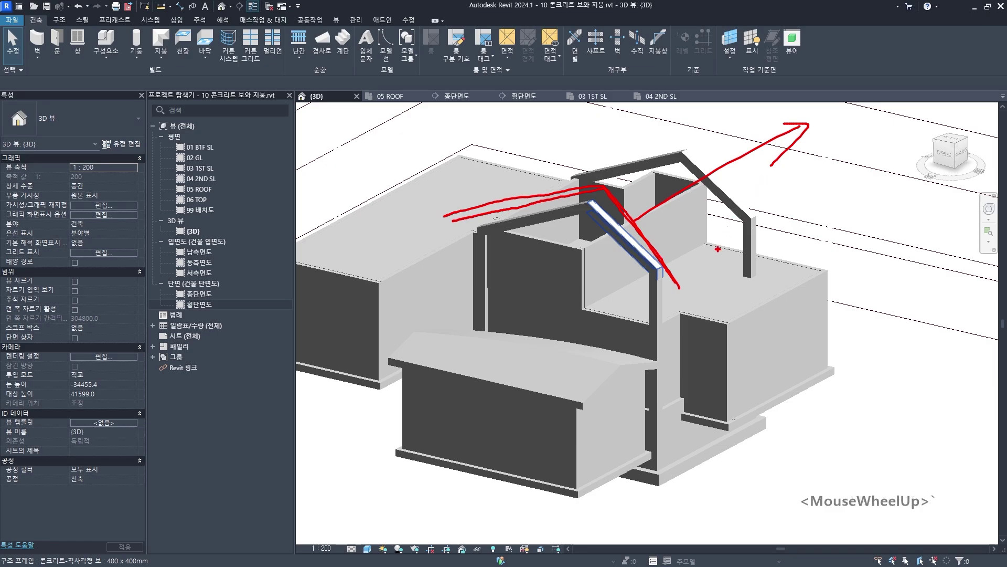
key("Escape")
Examine the gable frames' vertical faces from the side against the main building and the level lines
middle_click_drag(742, 311, 609, 221, "shift")
left_click_drag(608, 113, 608, 119)
left_click_drag(612, 236, 612, 461)
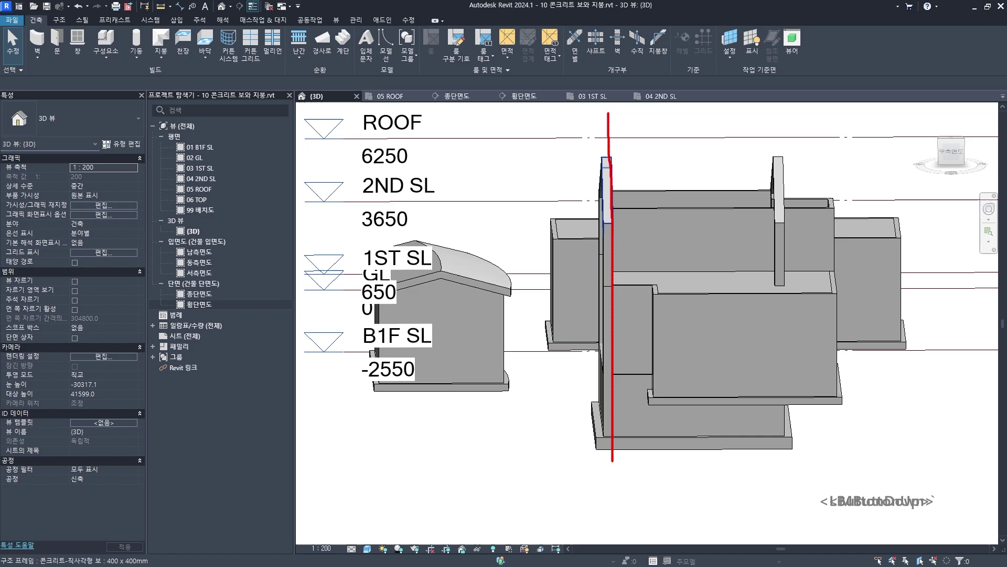
left_click_drag(674, 111, 674, 335)
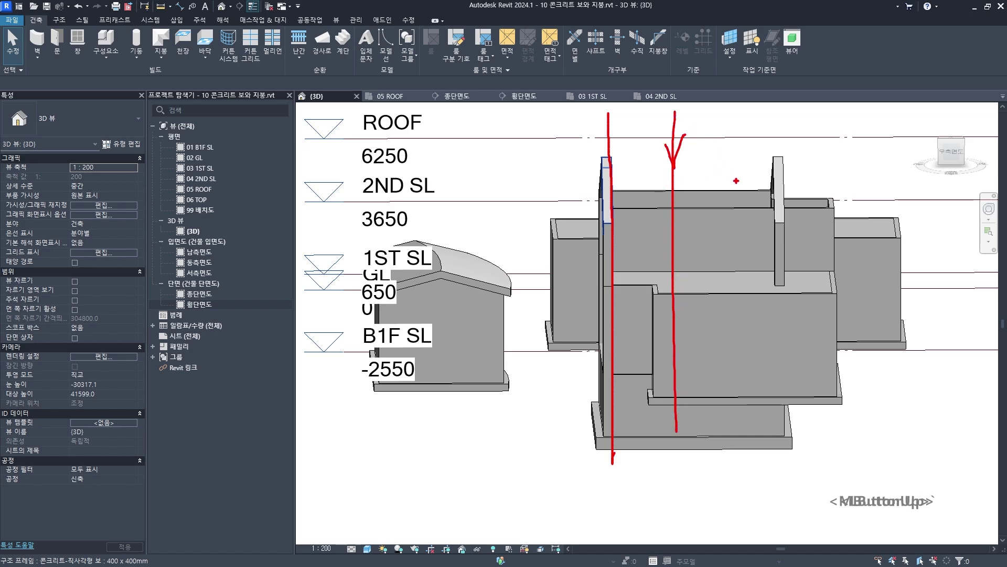
scroll(722, 232, "down", 3)
middle_click_drag(700, 266, 631, 395)
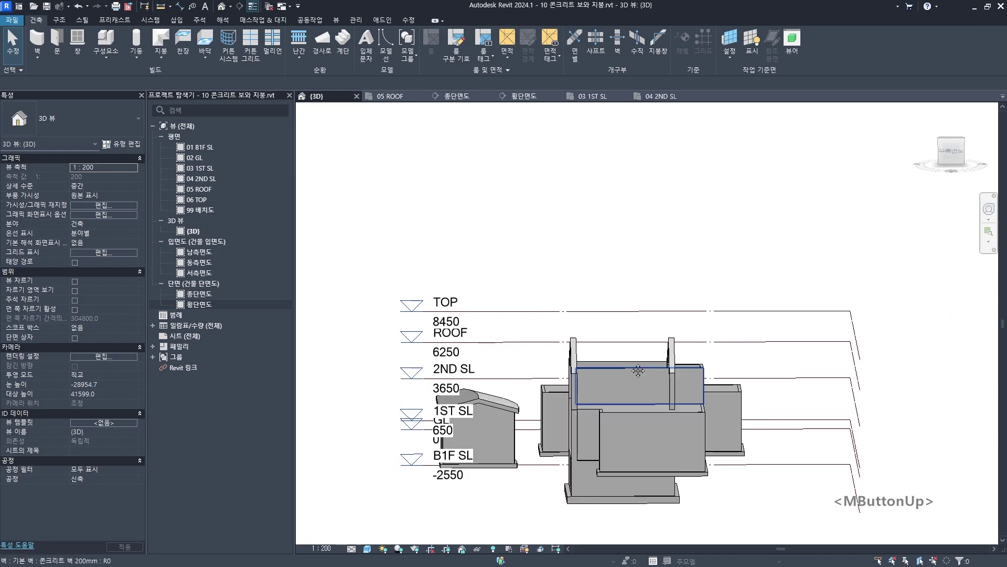
Open the 종단면도 section view and bring the main building and its Y grid lines into view
middle_click_drag(573, 366, 571, 339)
key("Escape")
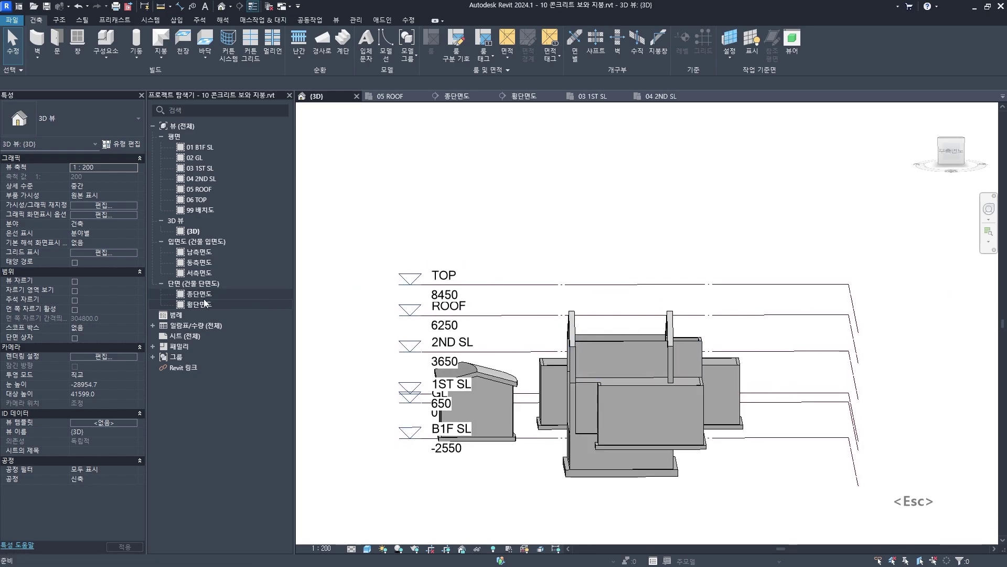
left_click(200, 307)
double_click(240, 294)
scroll(674, 302, "up", 3)
scroll(593, 273, "down", 3)
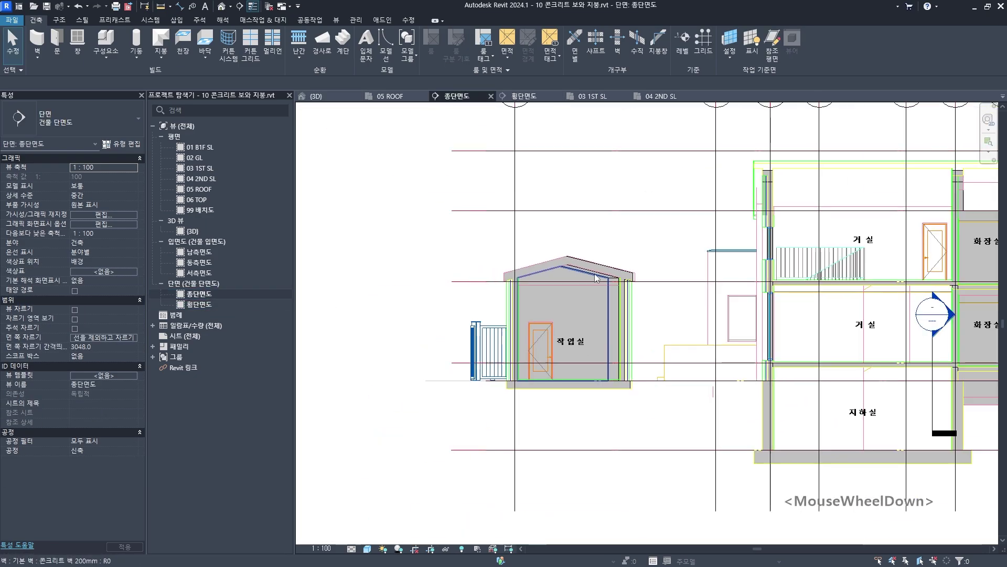
middle_click_drag(593, 273, 488, 350)
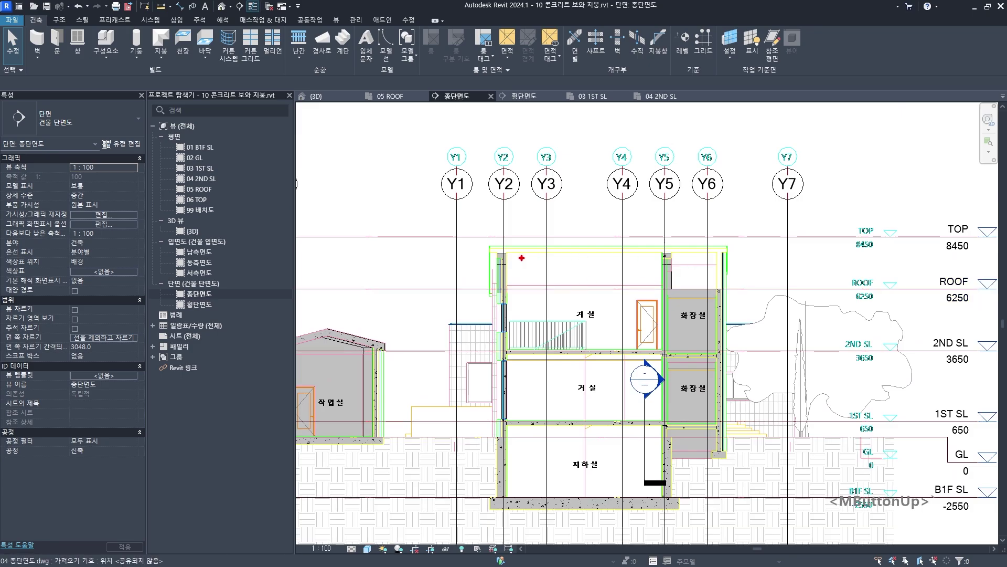
Examine grid lines Y1 to Y4 in the section as possible vertical work planes, especially Y4 through the main building
left_click_drag(502, 171, 503, 303)
left_click_drag(452, 199, 452, 315)
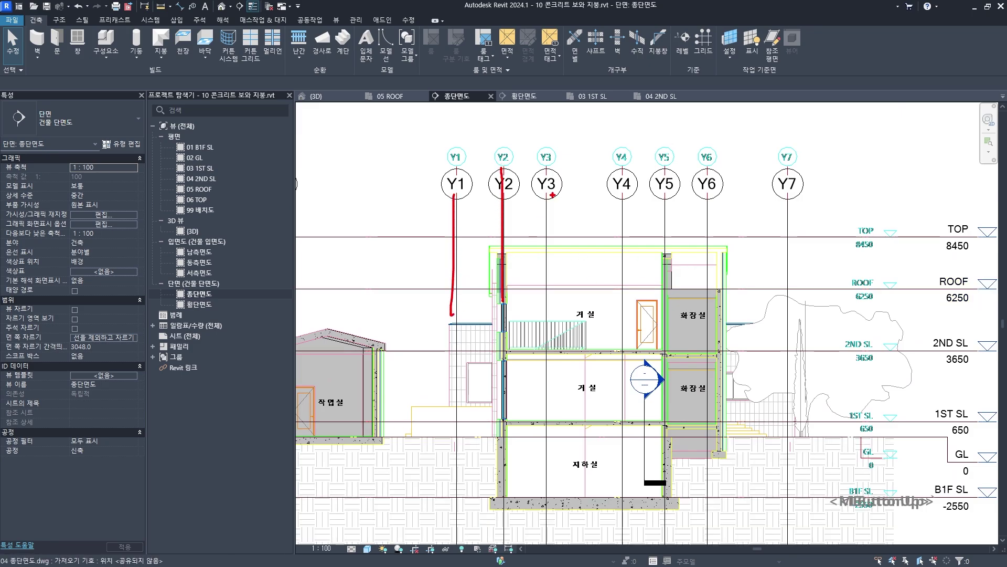
left_click_drag(553, 174, 554, 308)
left_click_drag(639, 184, 633, 307)
key("Escape")
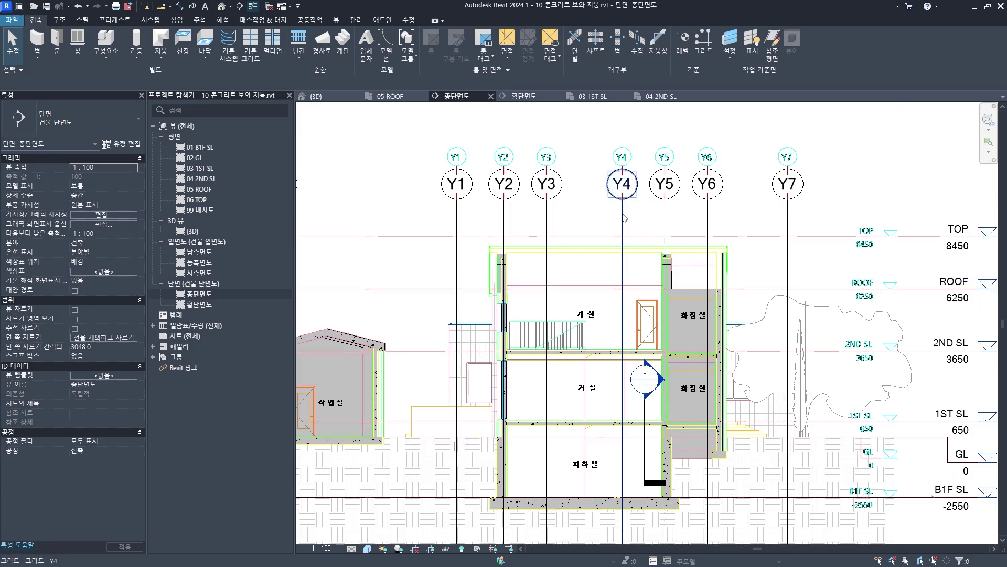
left_click_drag(622, 199, 622, 338)
left_click_drag(627, 507, 627, 506)
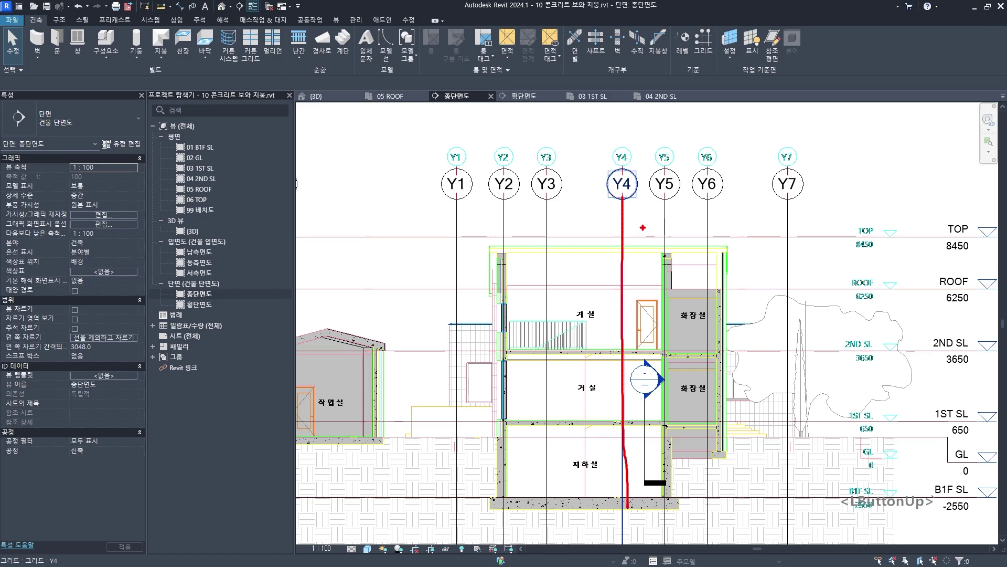
left_click_drag(629, 207, 629, 206)
mouse_move(494, 86)
left_mouse_down()
mouse_move(495, 262)
mouse_move(524, 391)
left_mouse_up()
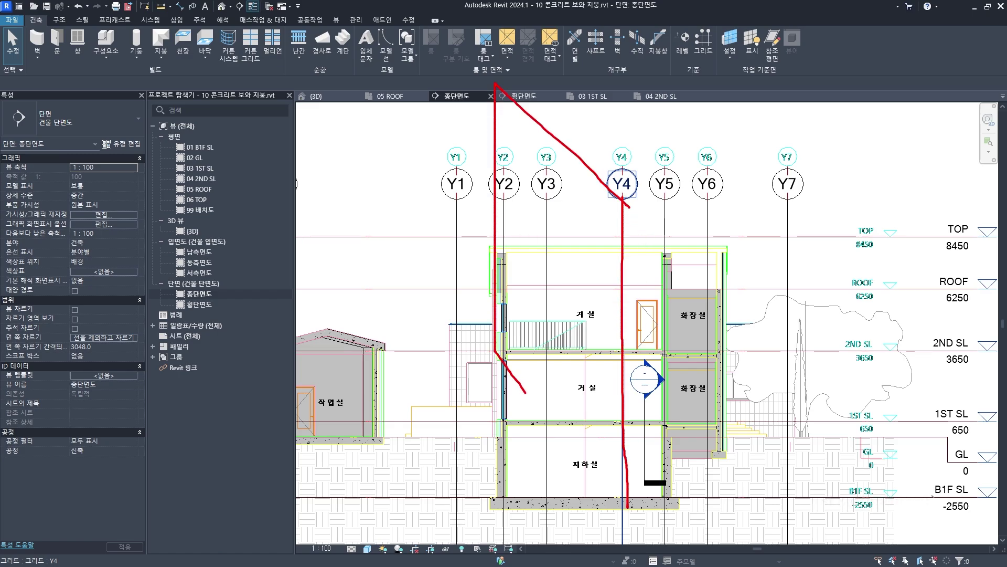
mouse_move(531, 190)
left_mouse_down()
mouse_move(574, 197)
mouse_move(548, 352)
left_mouse_up()
key("Escape")
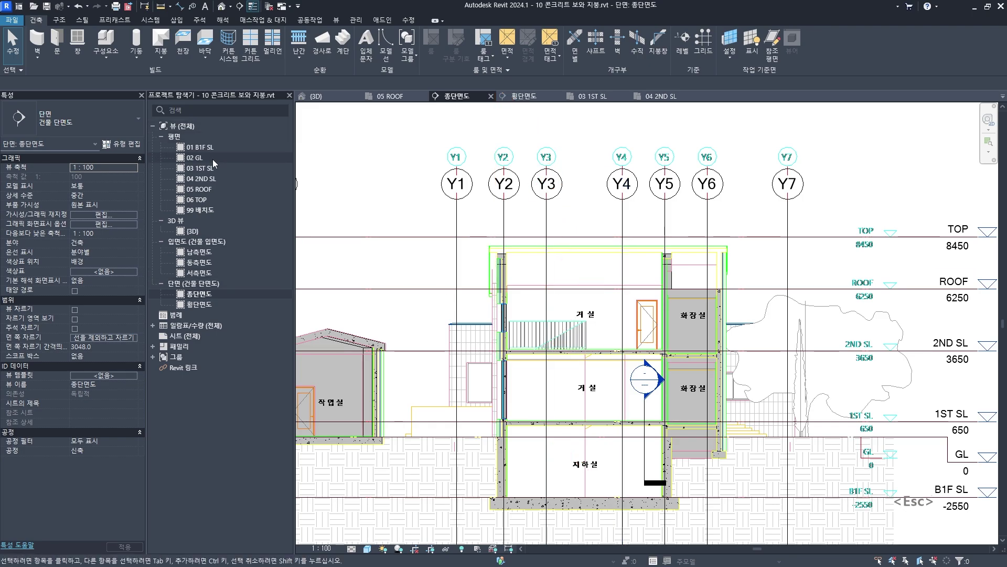
Return to the 3D view of the main building's gable frames and start a roof by extrusion
key("F2")
middle_click_drag(657, 351, 587, 293, "shift")
scroll(594, 262, "up", 3)
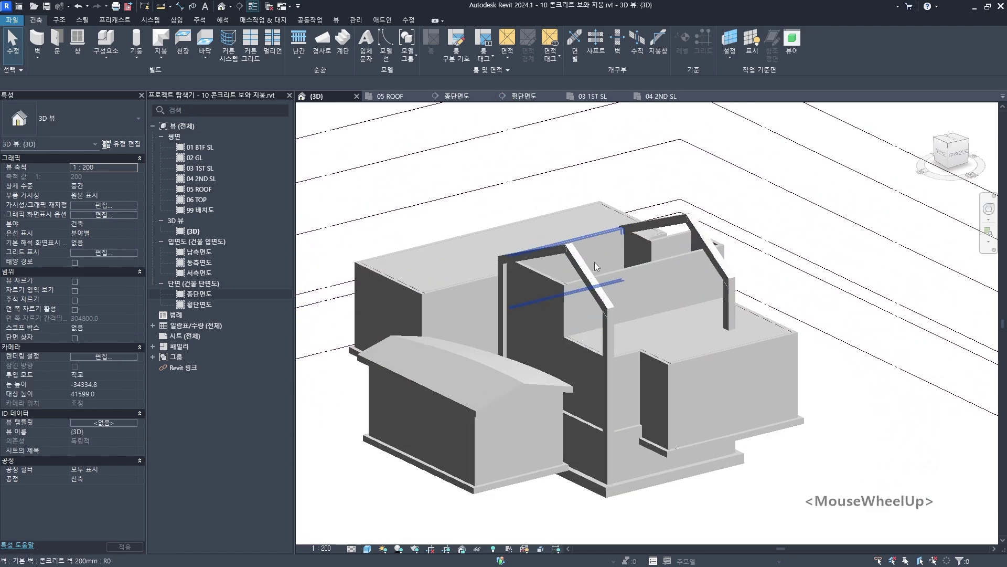
key("Escape")
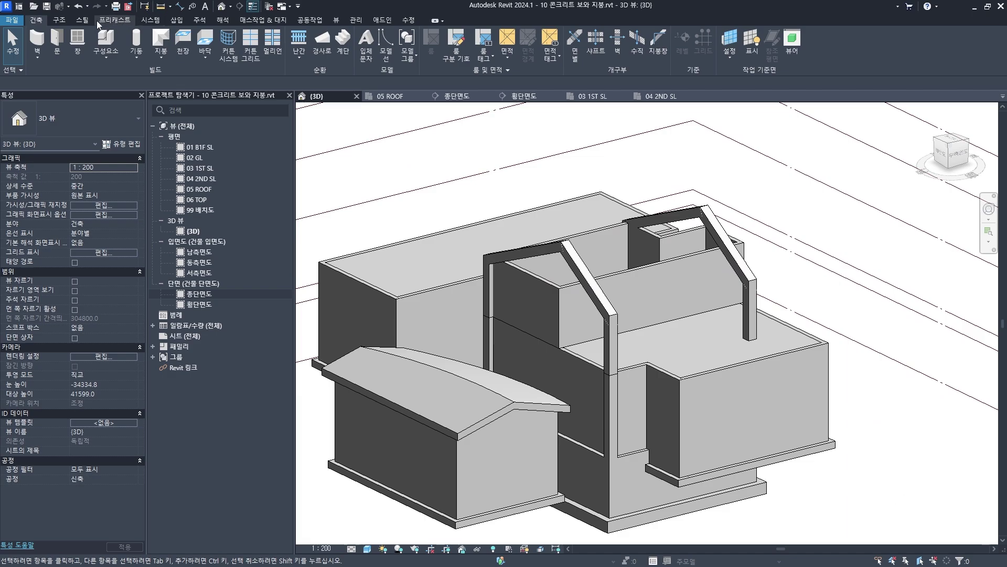
left_click(157, 57)
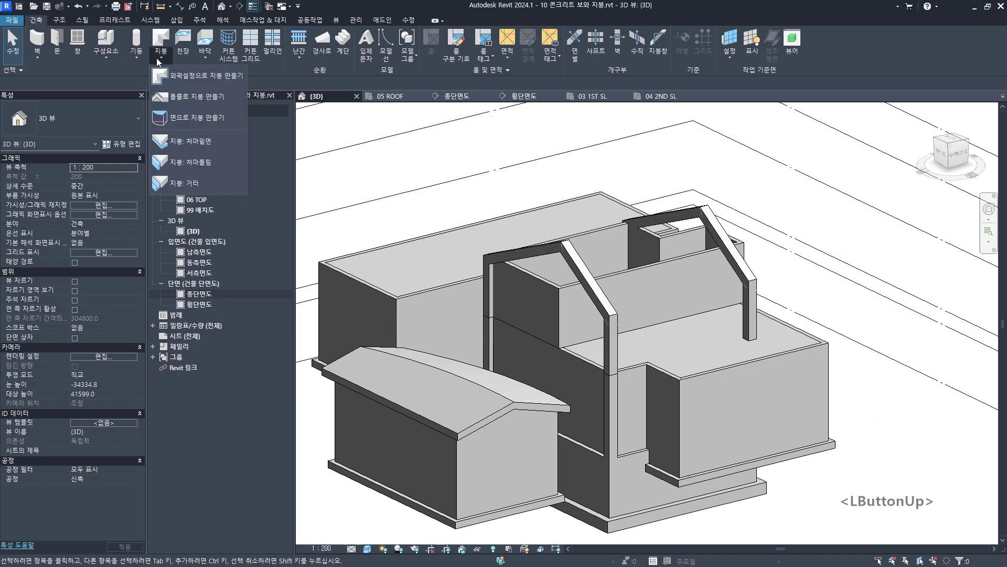
left_click(187, 99)
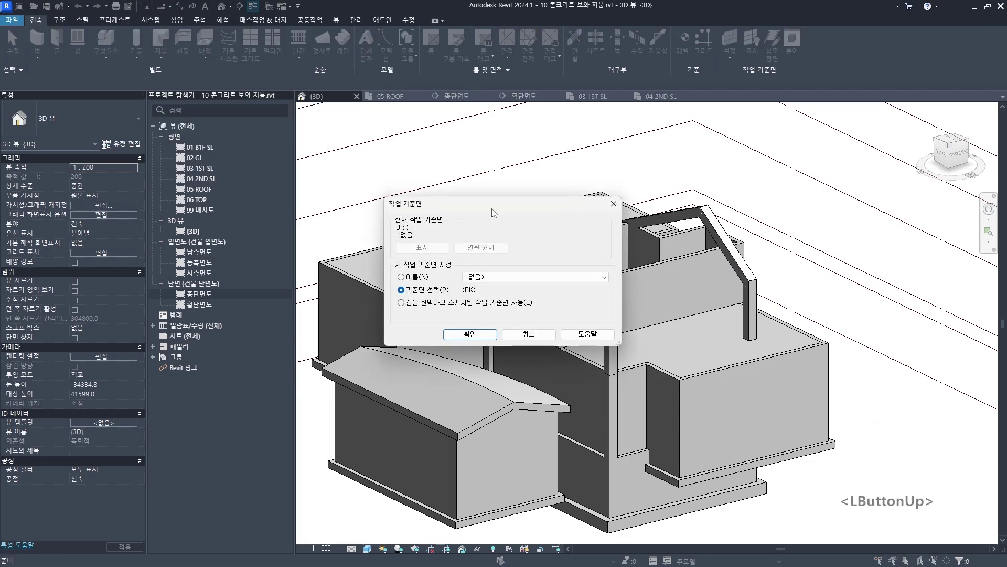
Examine the options for specifying a new work plane: by name, by picking a plane, or by picking a line
left_click_drag(493, 212, 475, 195)
left_click_drag(364, 177, 404, 197, "ctrl")
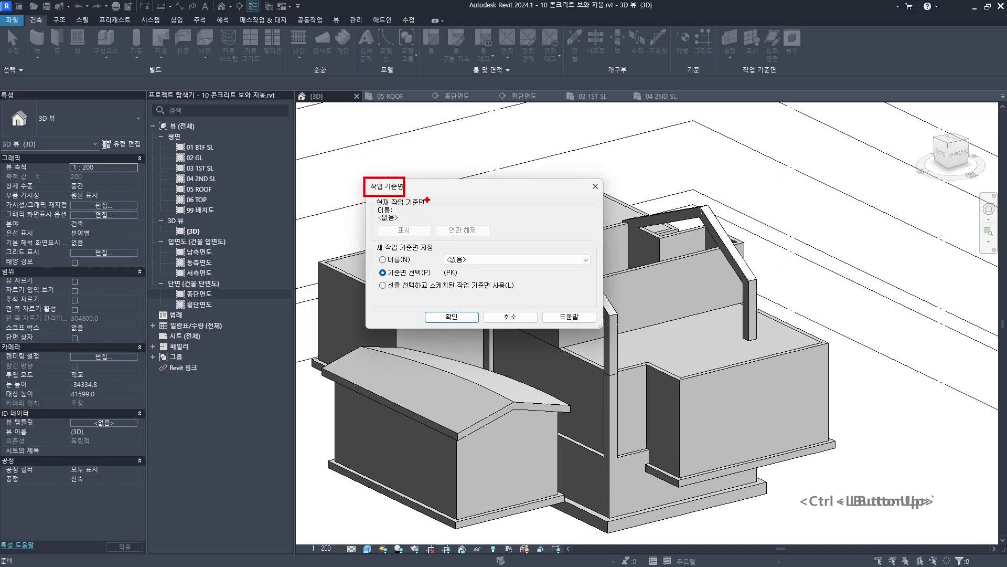
left_click_drag(471, 170, 495, 168)
left_click_drag(423, 199, 513, 200)
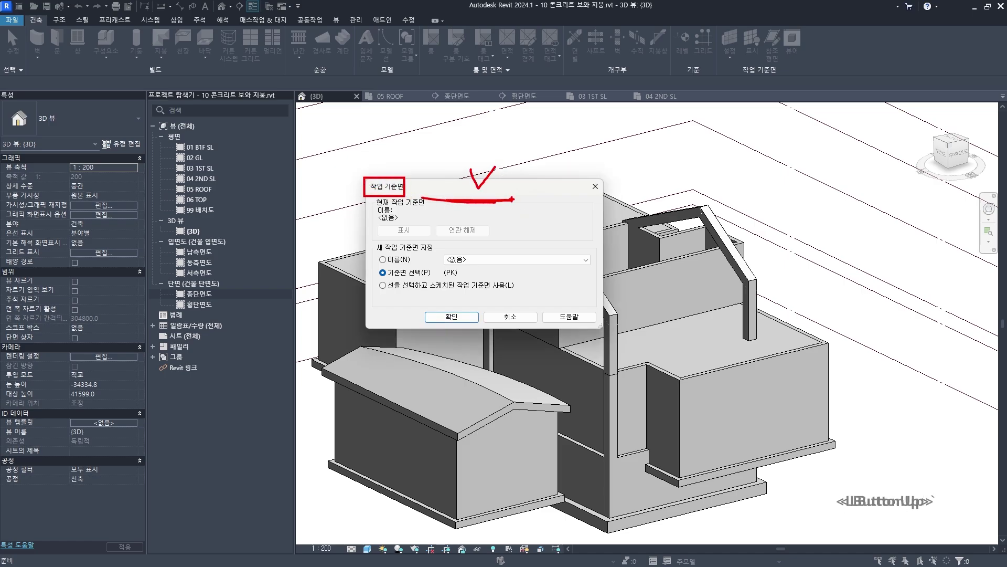
left_click_drag(584, 273, 488, 304)
mouse_move(571, 216)
left_mouse_down()
mouse_move(574, 257)
mouse_move(620, 219)
left_mouse_up()
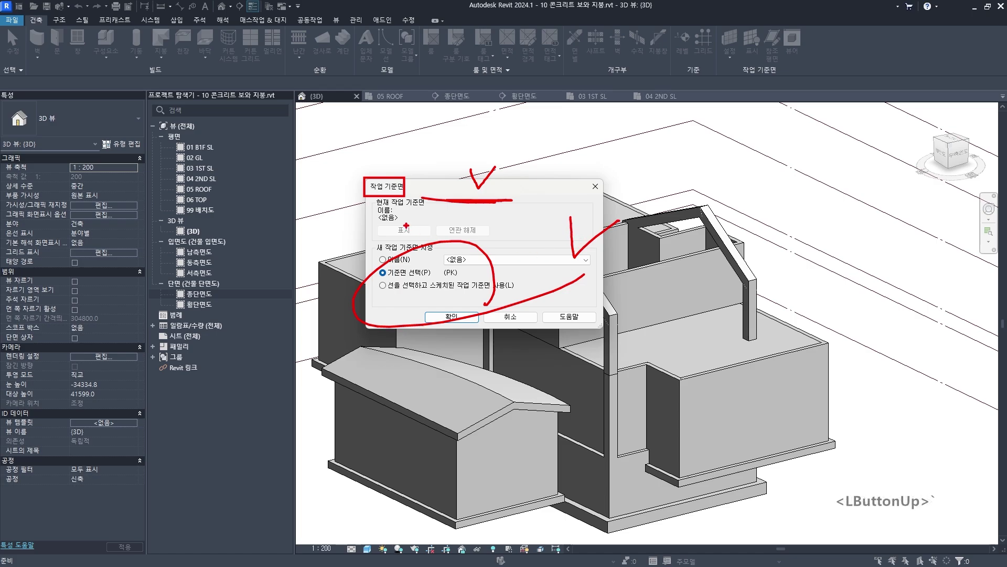
mouse_move(446, 192)
left_mouse_down()
mouse_move(398, 156)
mouse_move(407, 215)
left_mouse_up()
key("Escape")
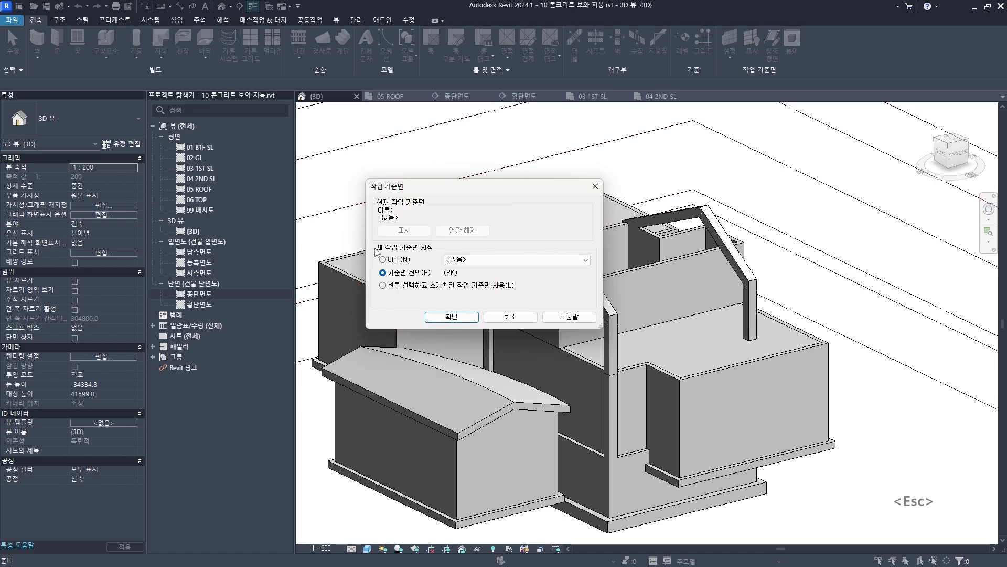
Look through the named work planes and compare the Y grids with the gable frames' slope and extrusion direction
left_click(383, 260)
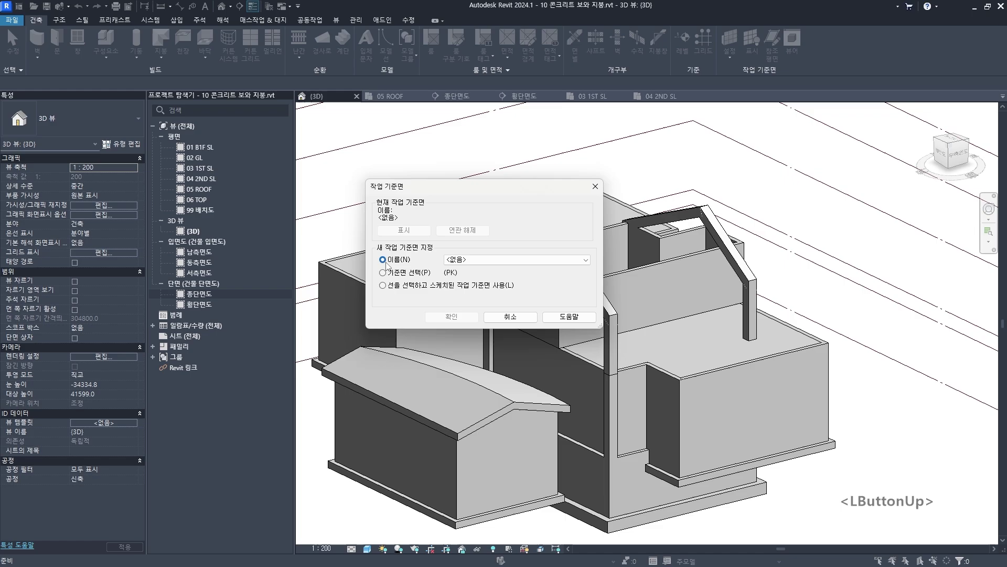
left_click(520, 262)
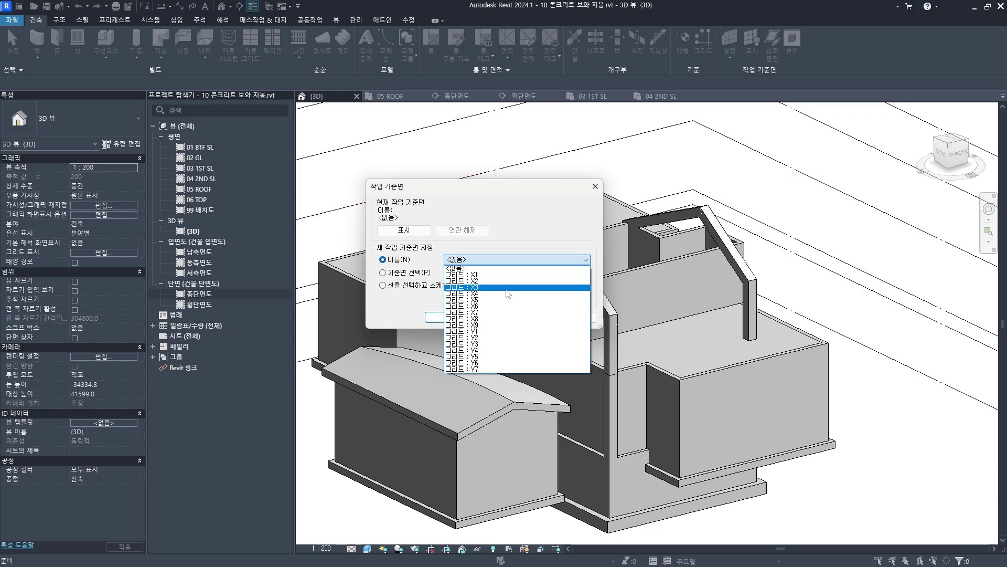
scroll(483, 344, "down", 1)
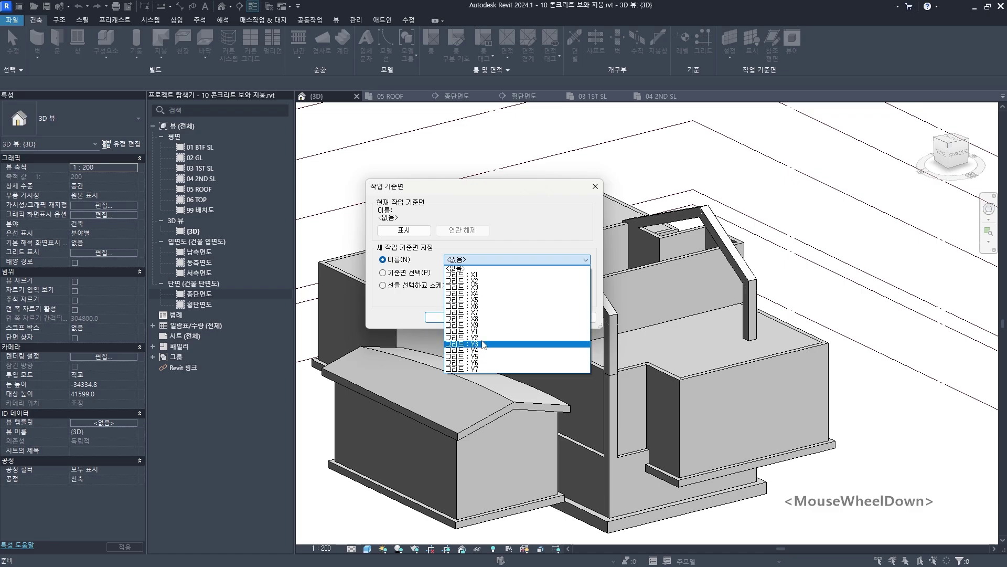
scroll(488, 344, "down", 1)
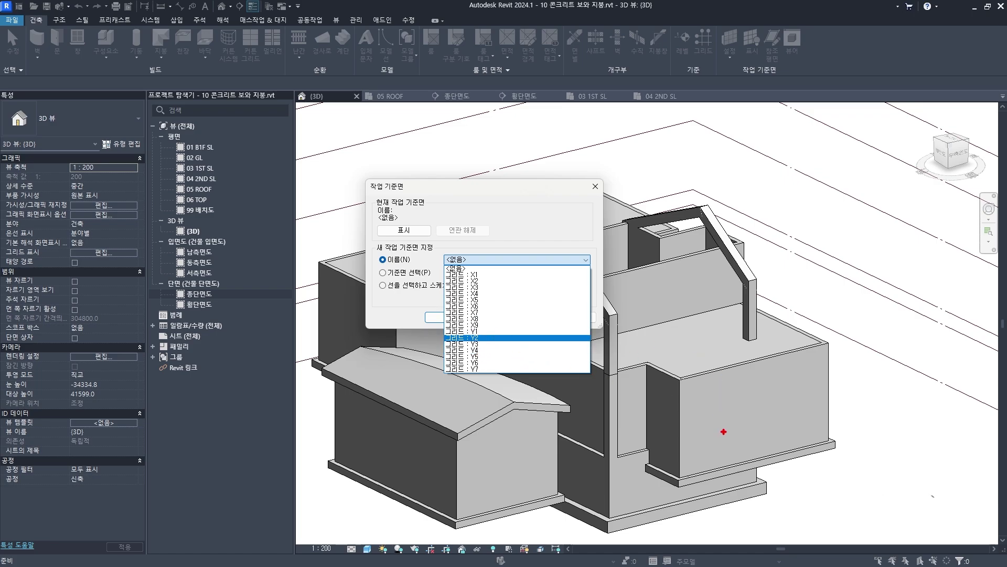
mouse_move(724, 399)
left_mouse_down()
mouse_move(726, 168)
mouse_move(611, 103)
left_mouse_up()
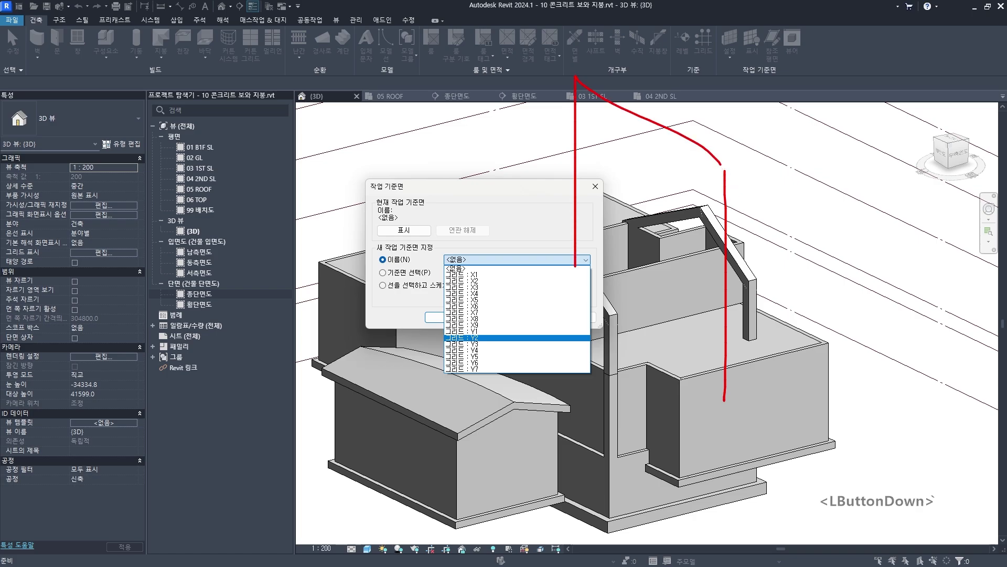
left_click_drag(575, 266, 715, 404)
mouse_move(486, 322)
left_mouse_down()
mouse_move(460, 379)
mouse_move(498, 330)
left_mouse_up()
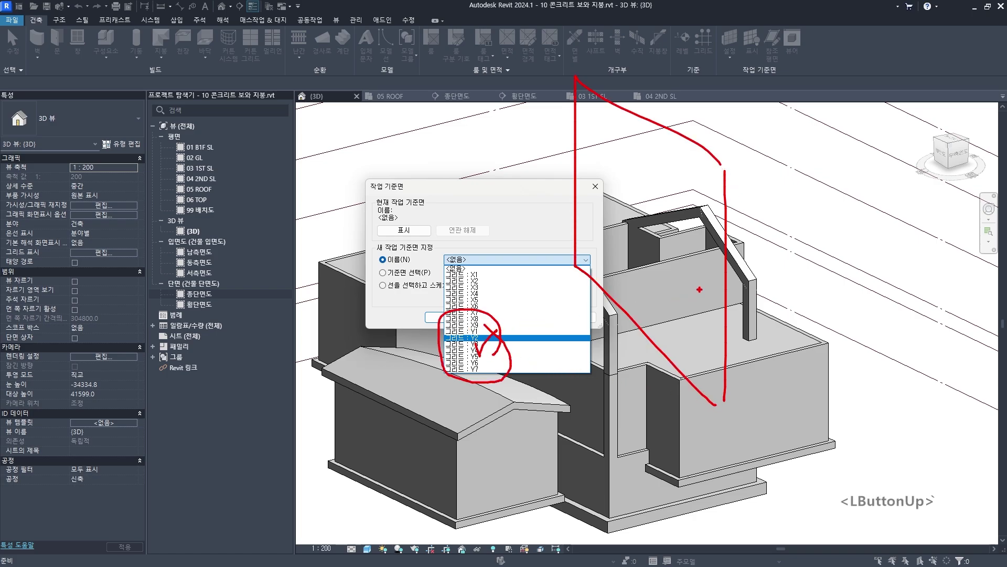
left_click_drag(506, 197, 657, 165)
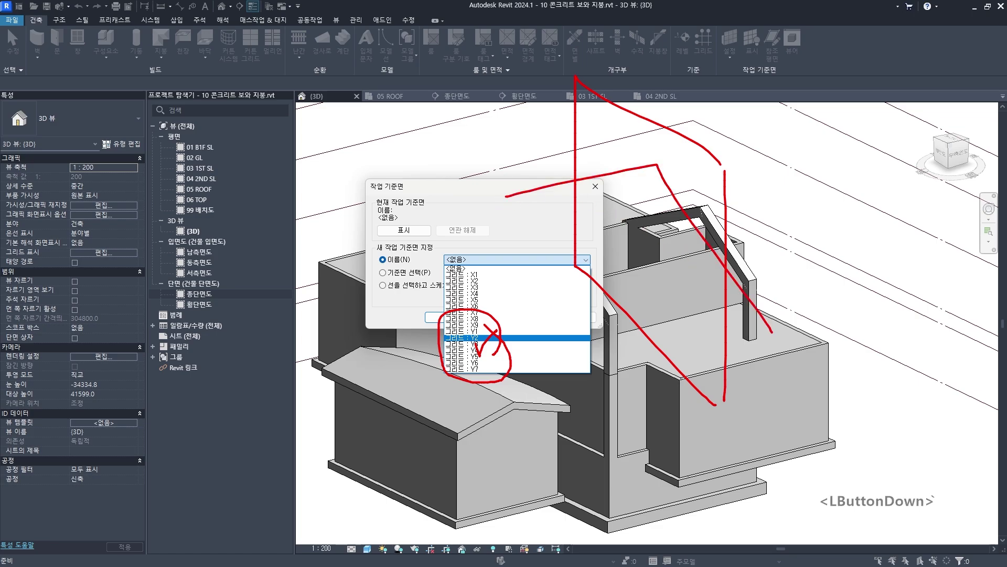
mouse_move(703, 246)
left_mouse_down()
mouse_move(927, 209)
mouse_move(903, 226)
left_mouse_up()
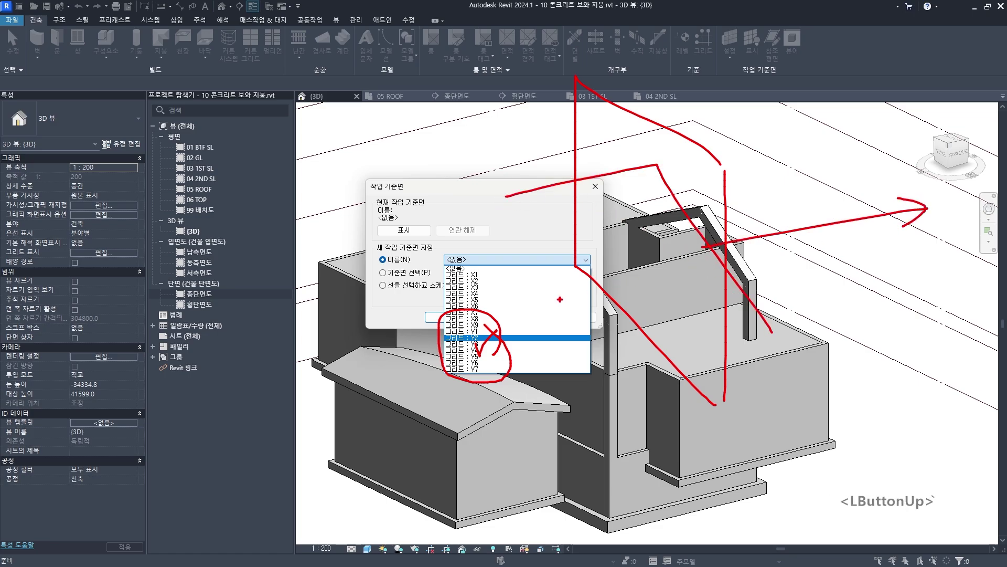
key("Escape")
Specify the roof's work plane by name as grid Y4 (그리드 : Y4)
left_click(500, 264)
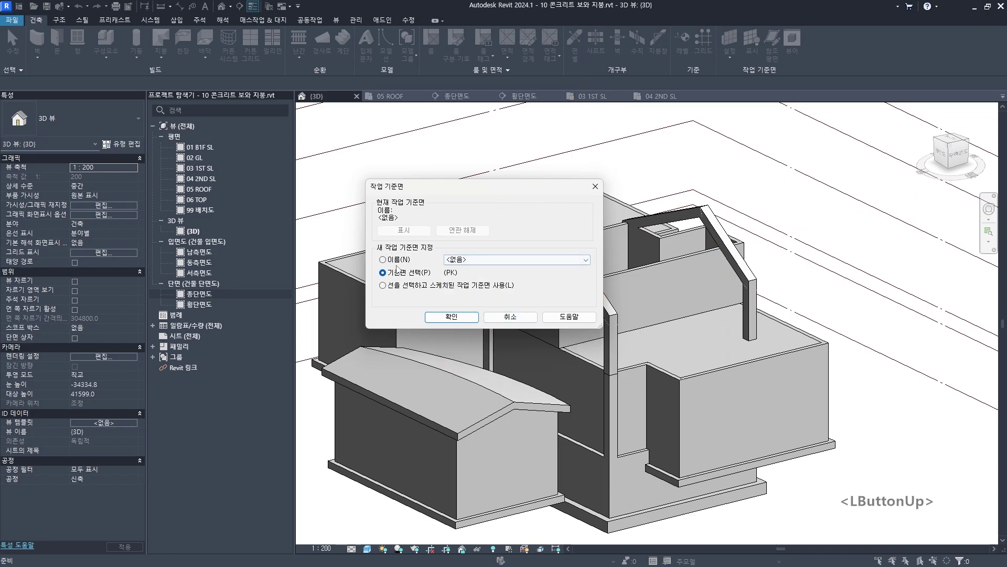
left_click(499, 262)
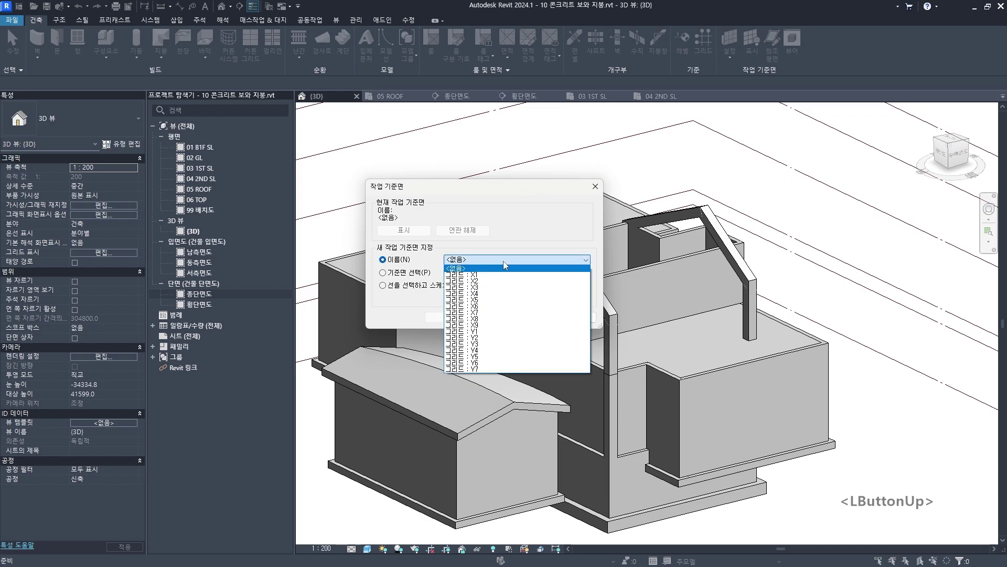
left_click(476, 349)
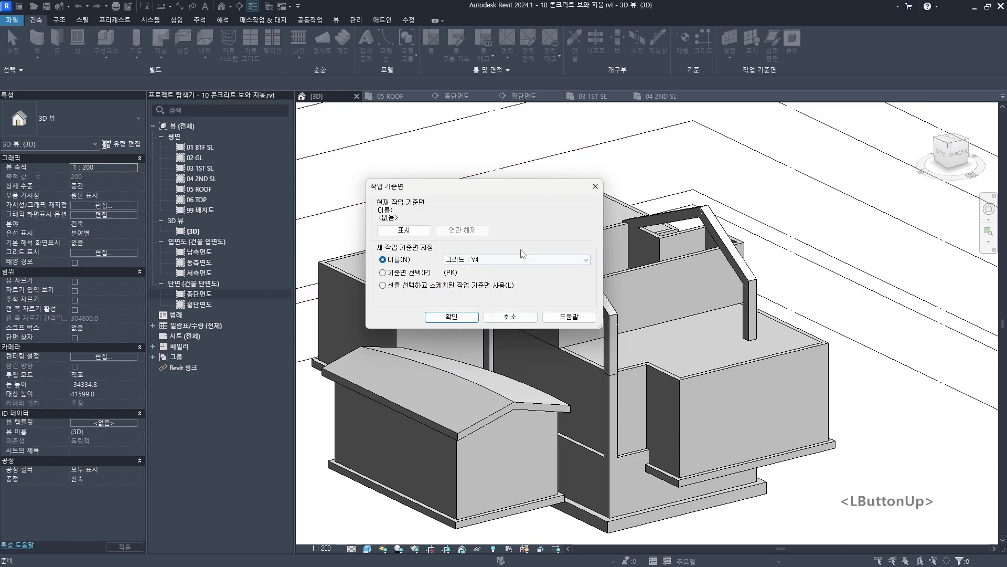
left_click(452, 317)
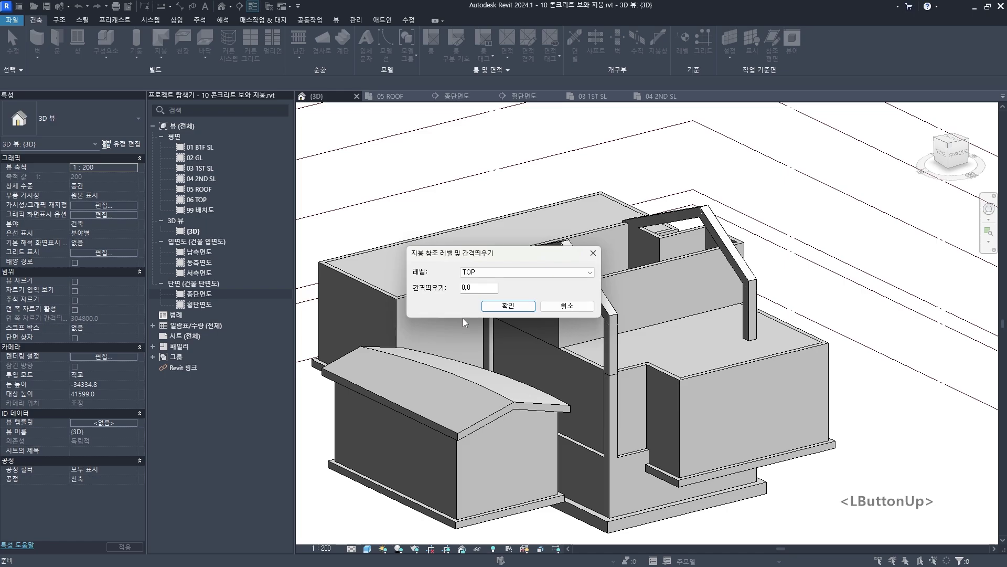
Set the extruded roof's reference level to ROOF with an offset of 0.0
left_click(506, 272)
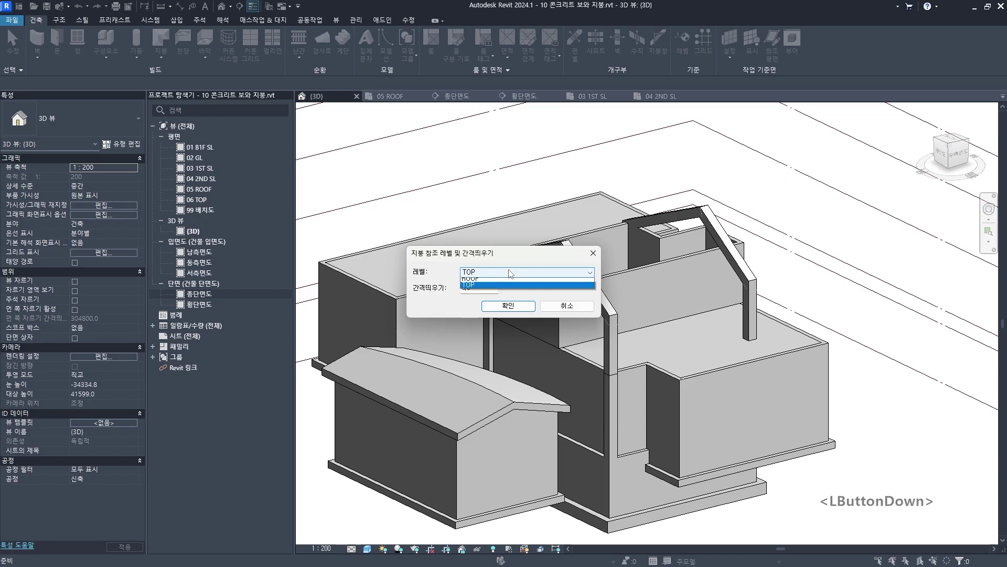
left_click(504, 310)
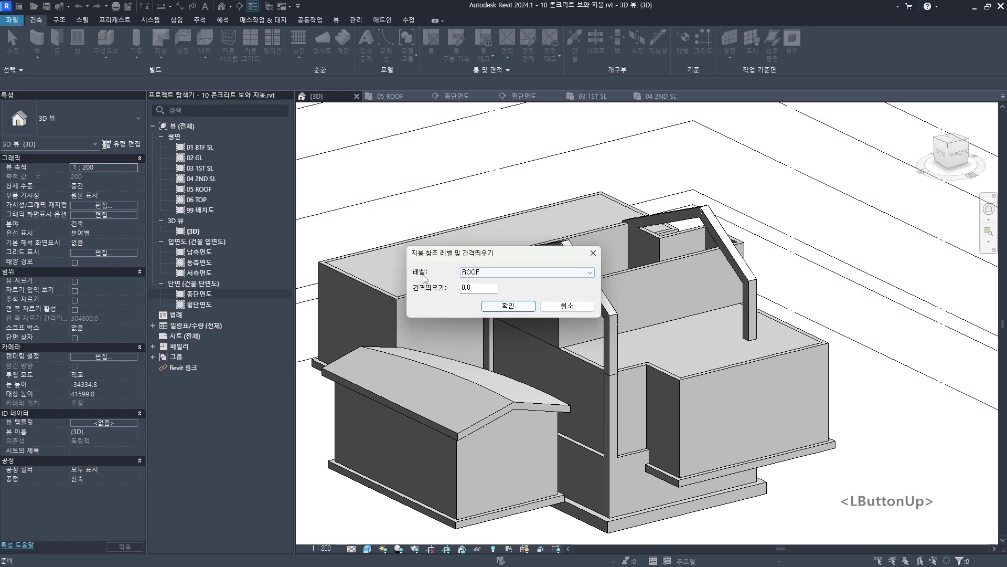
left_click(507, 306)
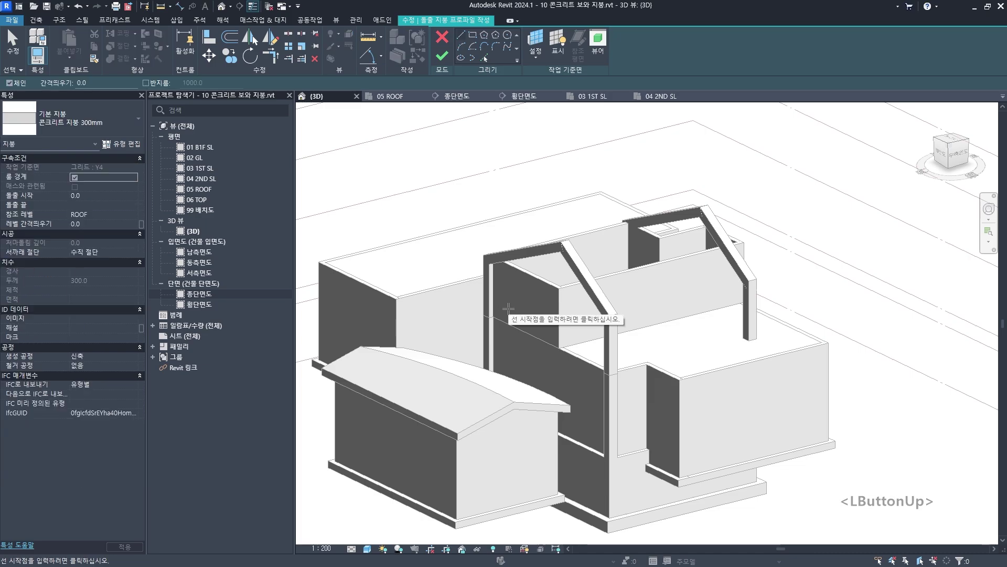
Show the active Y4 work plane and examine from the side where it stands between the two gable frames
left_click(565, 46, "ctrl")
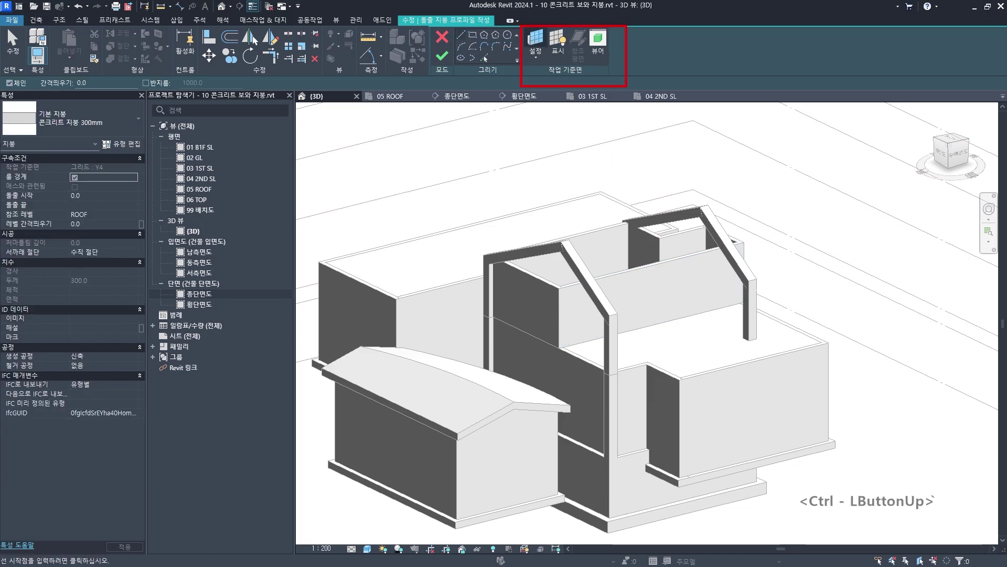
key("Escape")
left_click(564, 46)
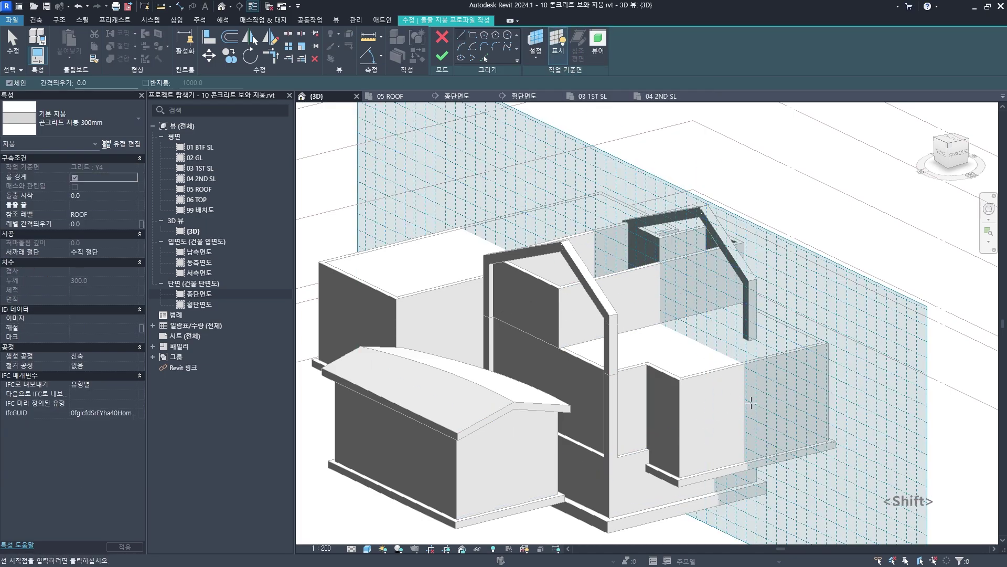
middle_click_drag(682, 341, 702, 336, "shift")
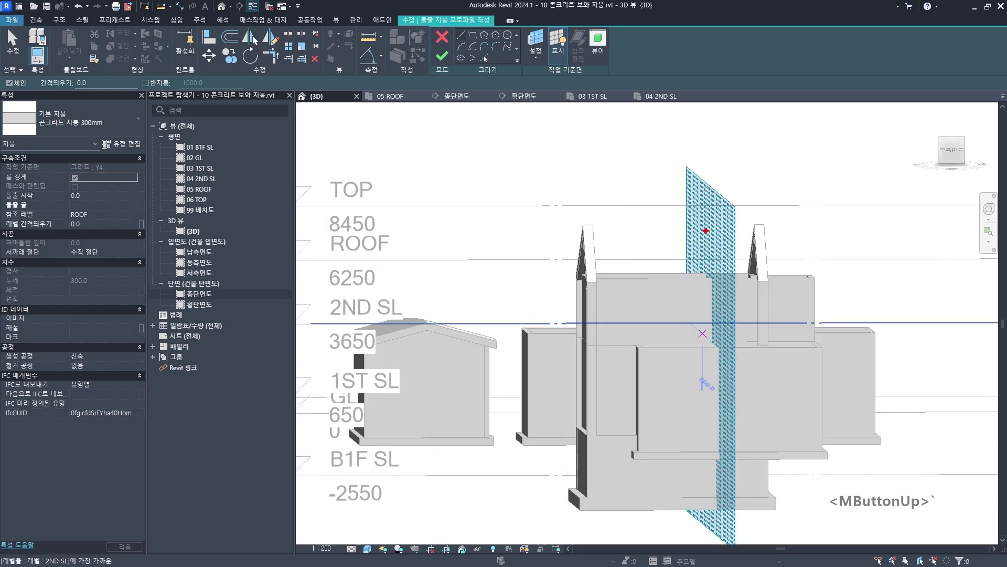
mouse_move(698, 183)
left_mouse_down()
mouse_move(731, 222)
mouse_move(719, 514)
left_mouse_up()
key("Escape")
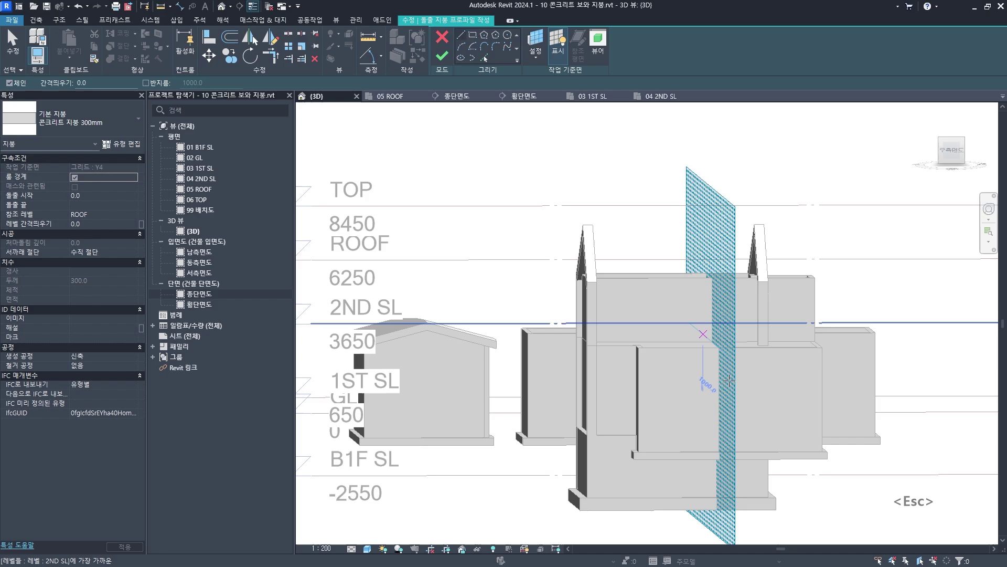
Open the cross-section view 횡단면도 for the roof profile sketch, focused on the ridge of the gable frame
scroll(702, 352, "down", 2)
mouse_move(702, 353)
middle_mouse_down("shift")
mouse_move(774, 409)
mouse_move(701, 366)
middle_mouse_up("shift")
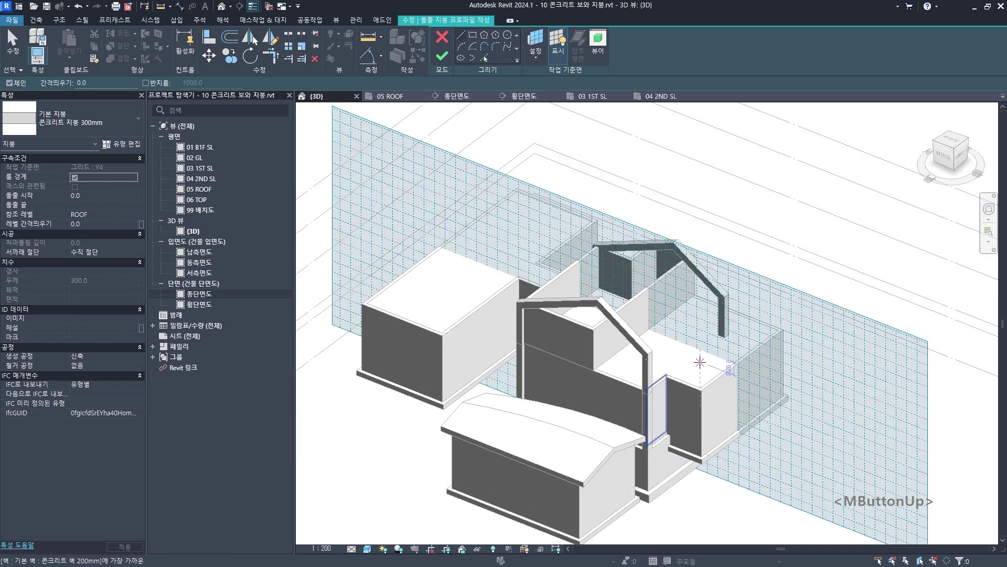
left_click(191, 297)
double_click(191, 297)
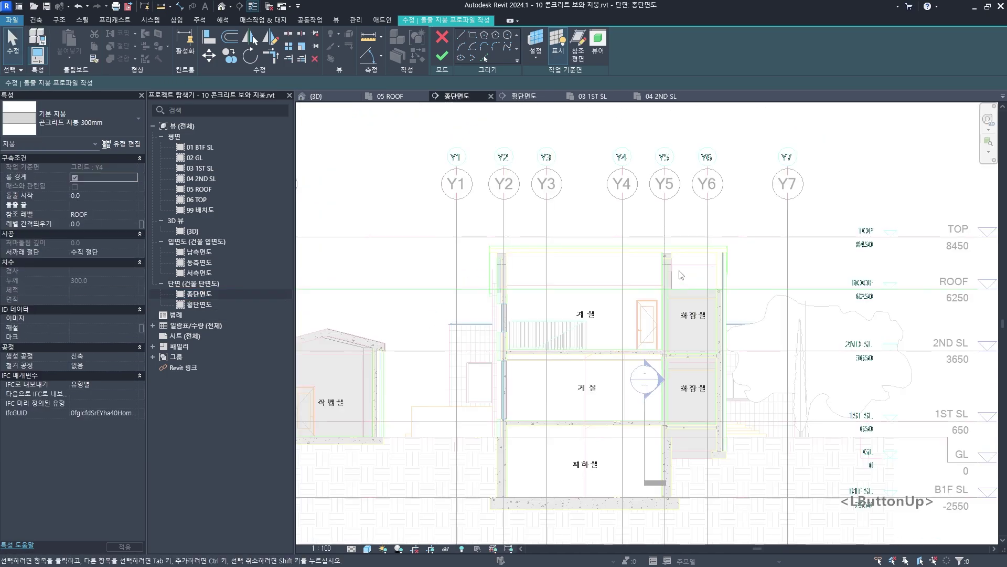
double_click(198, 304)
middle_click_drag(754, 310, 741, 297)
scroll(622, 247, "up", 5)
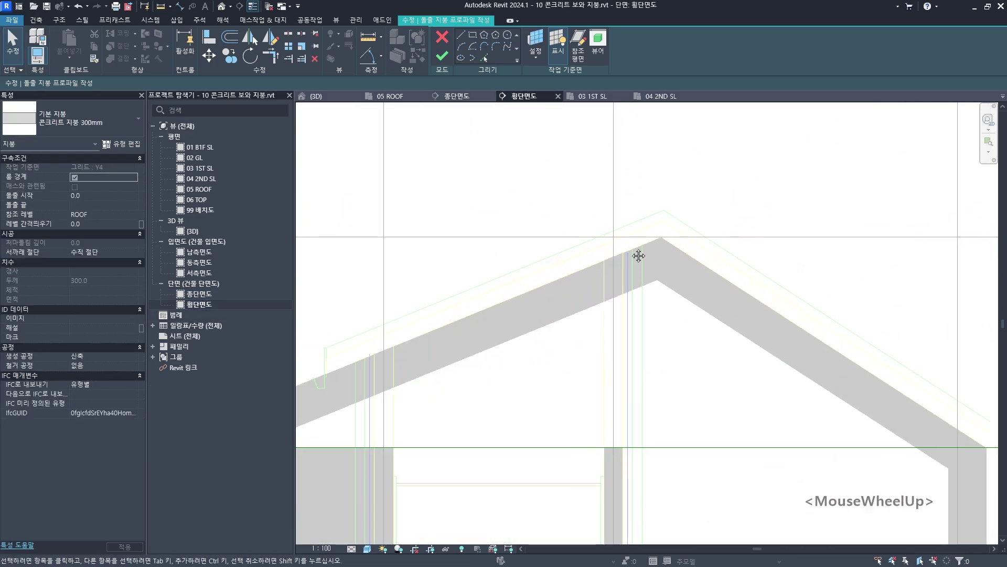
middle_click_drag(636, 254, 680, 233)
Pick the drawing's two roof slope lines above the gable frame as the extrusion profile, finish the sketch, and return to the 3D view
left_click(487, 57)
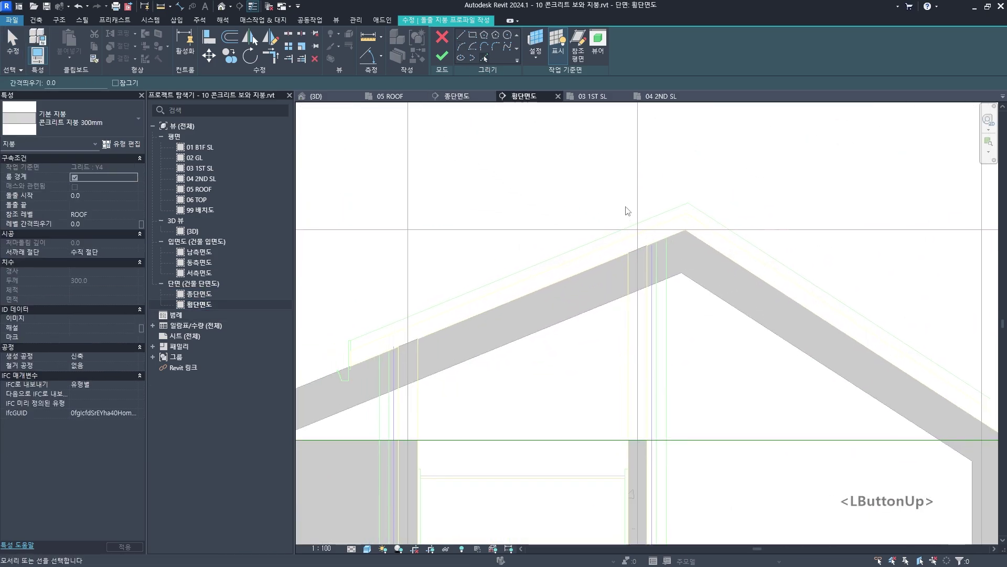
left_click(614, 249)
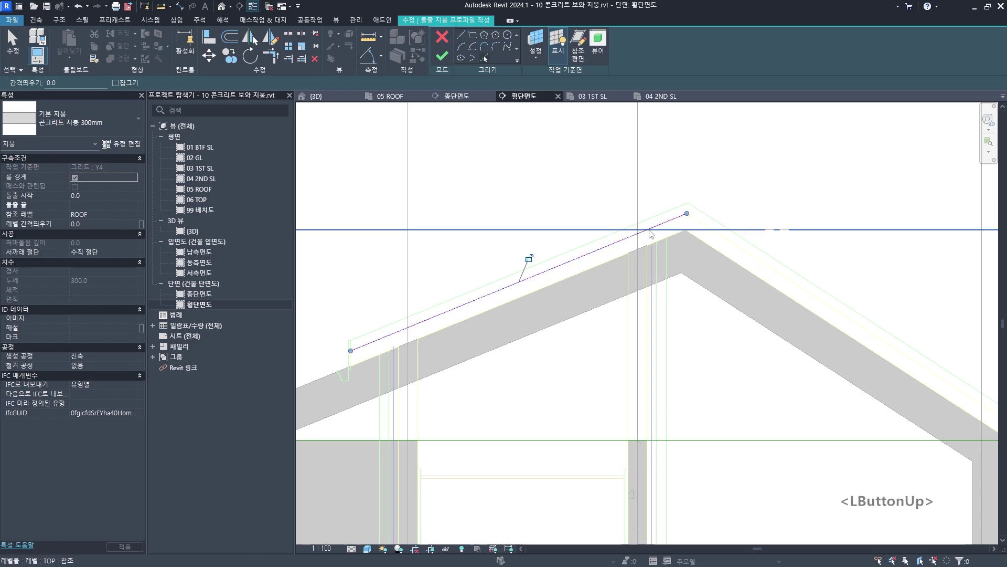
left_click(724, 240)
scroll(720, 236, "down", 3)
middle_click_drag(720, 236, 701, 235)
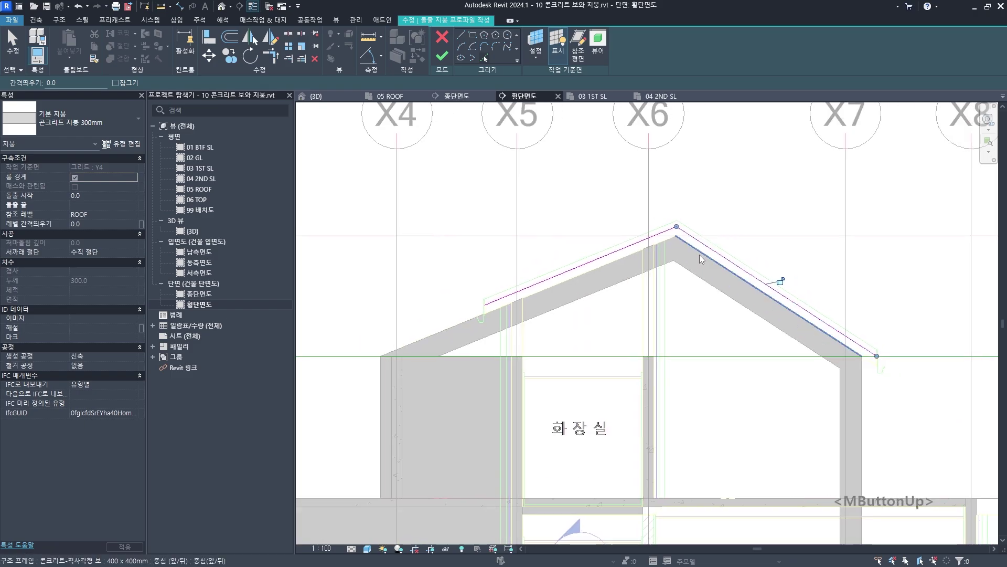
key("Escape")
left_click(442, 56)
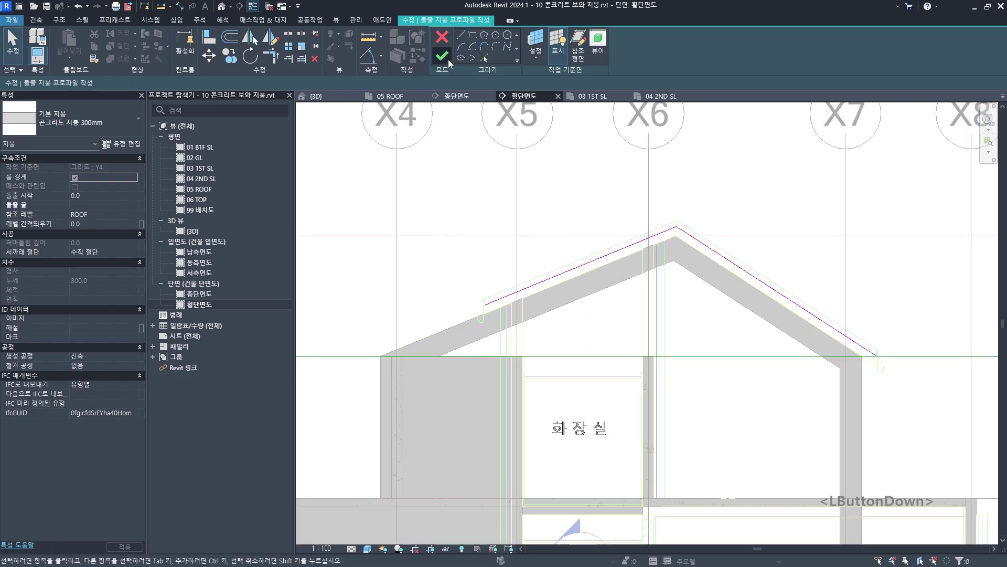
key("F2")
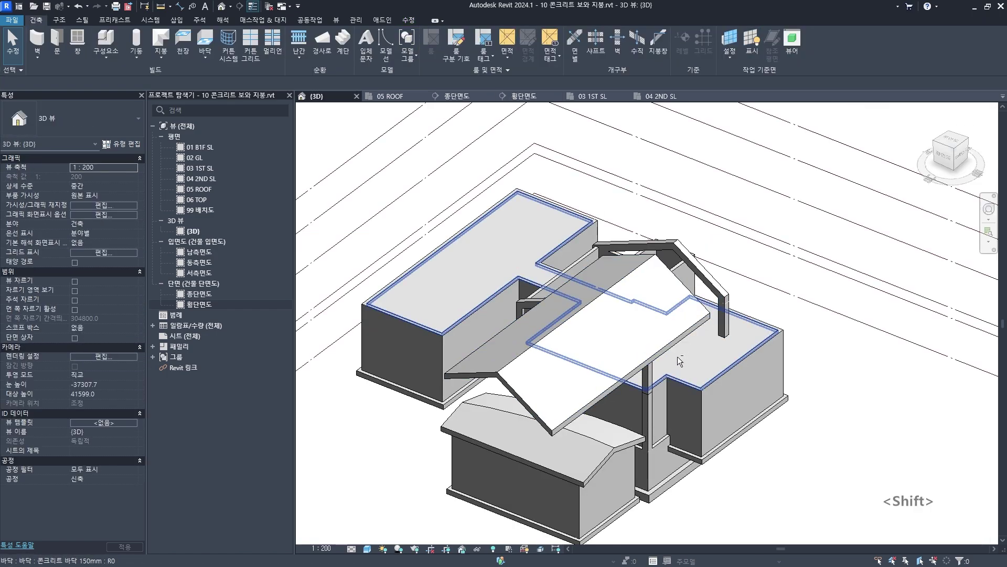
Select the new gable roof and set its extrusion end to 5000
middle_click_drag(677, 360, 587, 365, "shift")
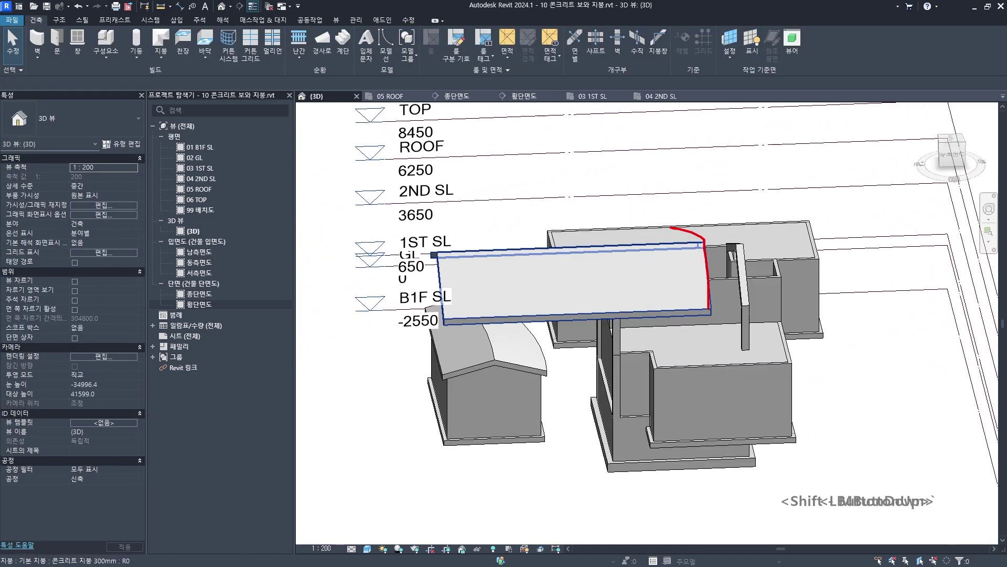
key("Escape")
left_click(641, 292)
middle_click_drag(640, 292, 603, 280, "shift")
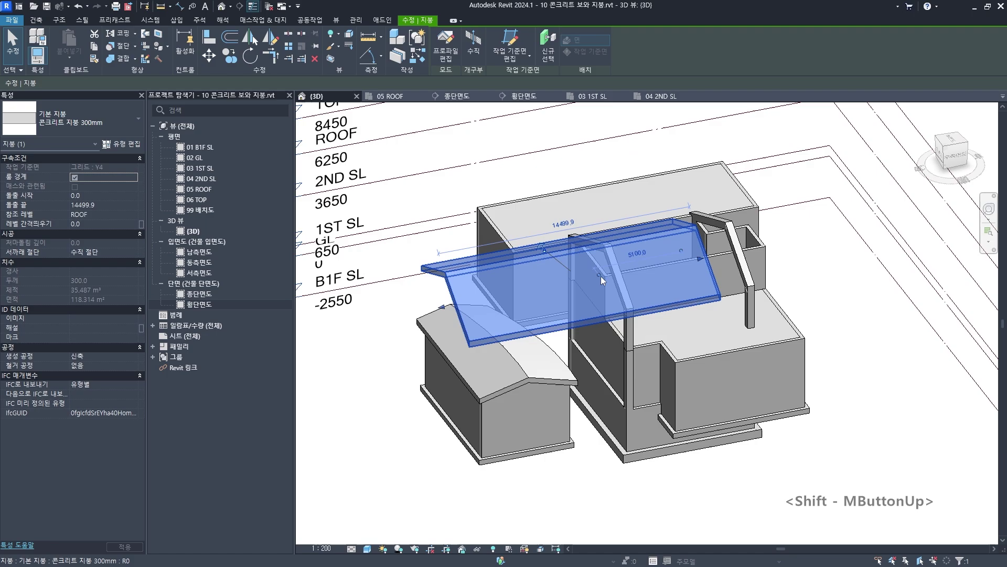
mouse_move(52, 201)
left_mouse_down()
mouse_move(107, 212)
mouse_move(138, 183)
left_mouse_up()
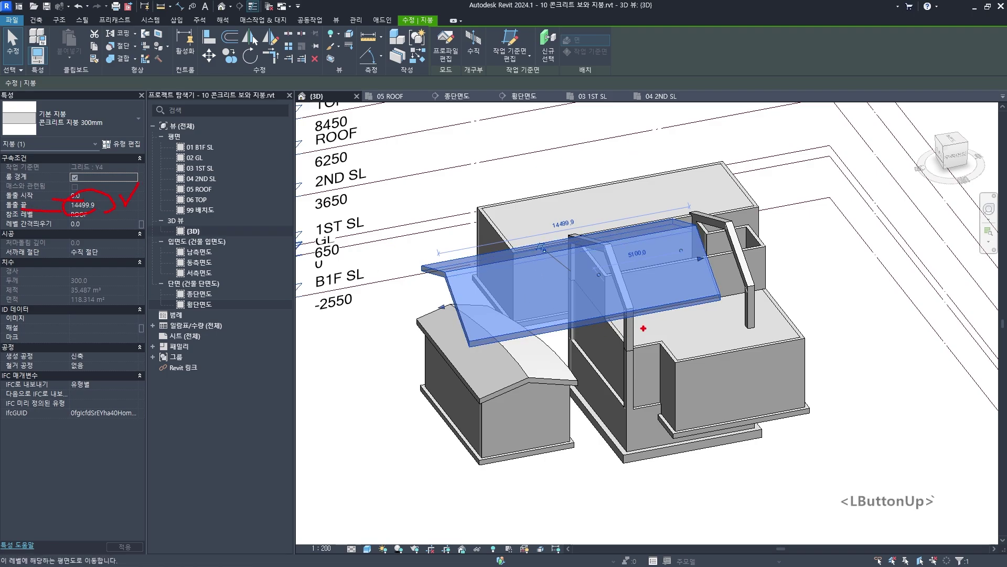
mouse_move(702, 281)
left_mouse_down()
mouse_move(519, 326)
mouse_move(479, 320)
left_mouse_up()
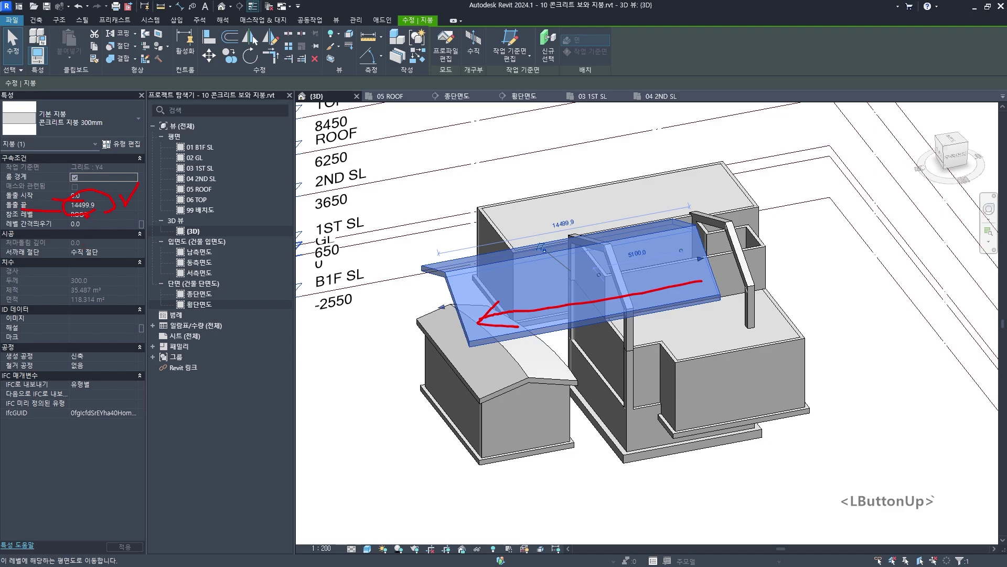
left_click(101, 206)
key("Escape")
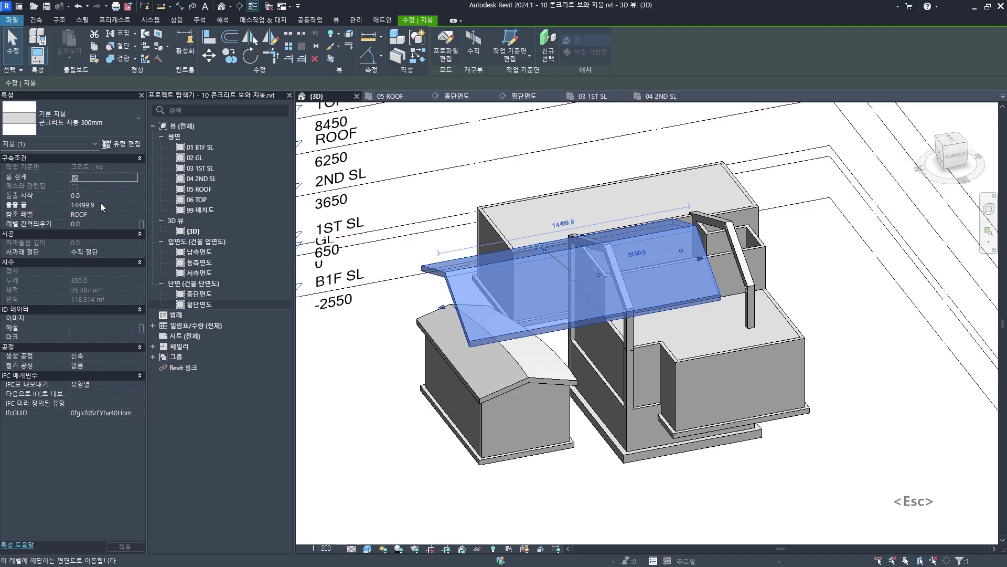
left_click(102, 205)
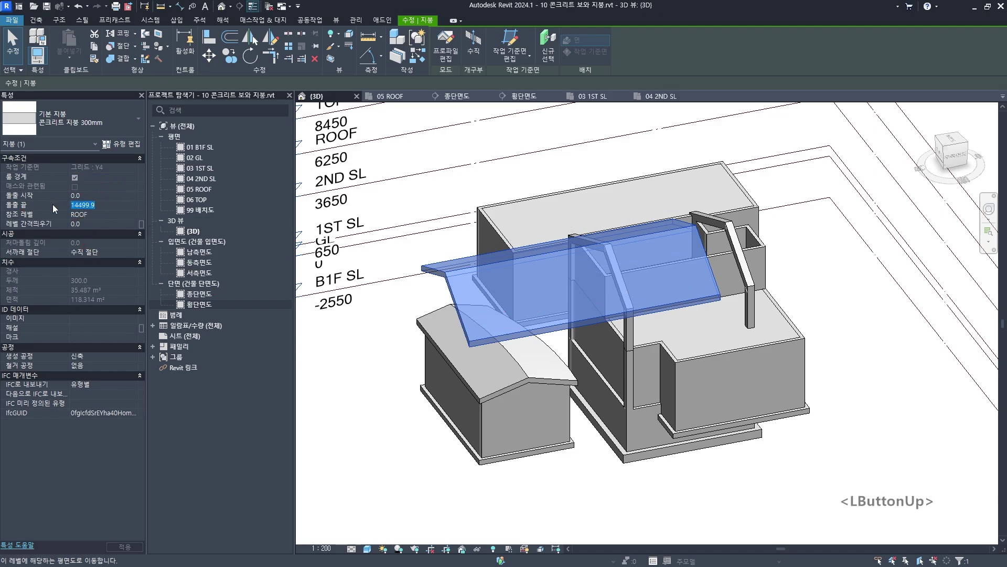
type("5000")
key("Return")
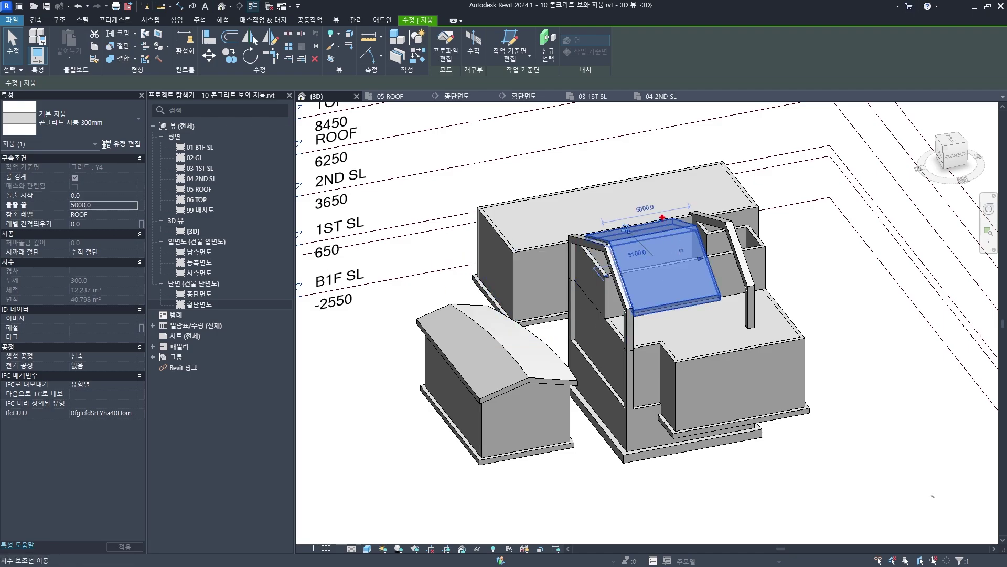
left_click(663, 217)
left_click_drag(723, 309, 728, 330)
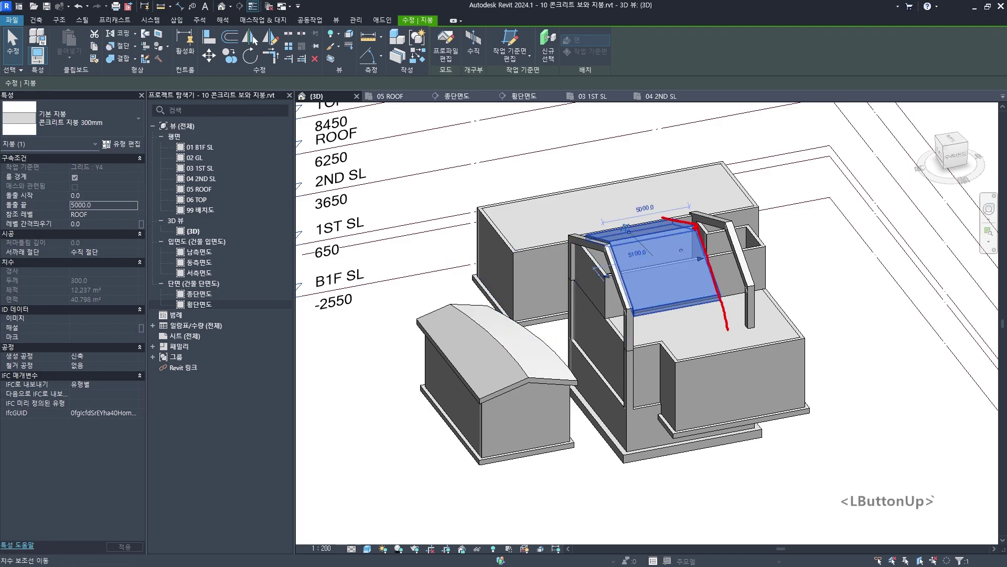
left_click_drag(697, 229, 613, 242)
left_click(613, 242)
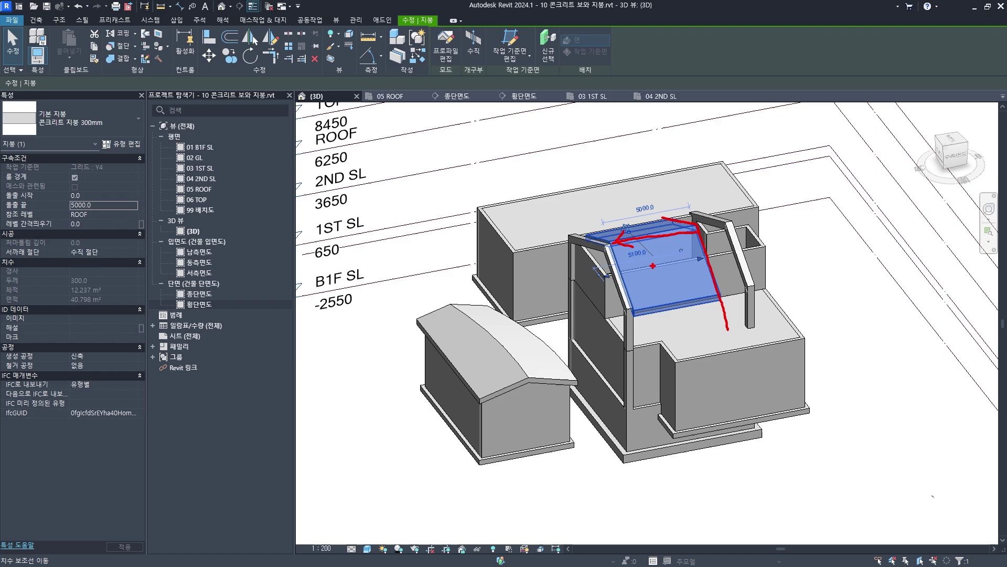
left_click_drag(656, 251, 678, 246)
In section 종단면도, stretch the roof's Y2-side end to the drawing's outer roof line, giving an extrusion end of 5600
middle_click_drag(684, 271, 794, 299, "shift")
scroll(734, 324, "up", 3)
key("Escape")
double_click(199, 294)
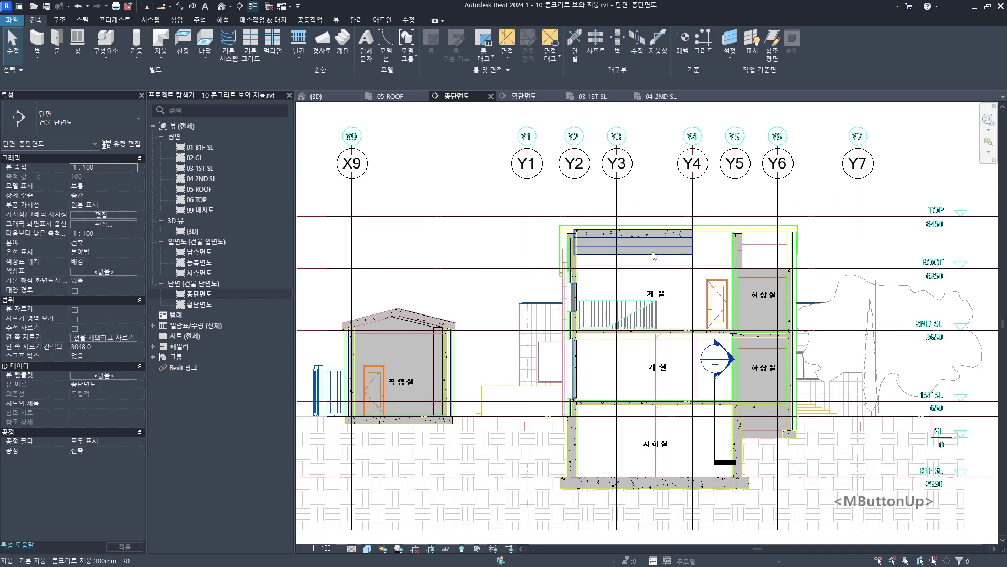
scroll(606, 237, "up", 3)
left_click(606, 237)
scroll(559, 234, "up", 2)
scroll(558, 233, "up", 1)
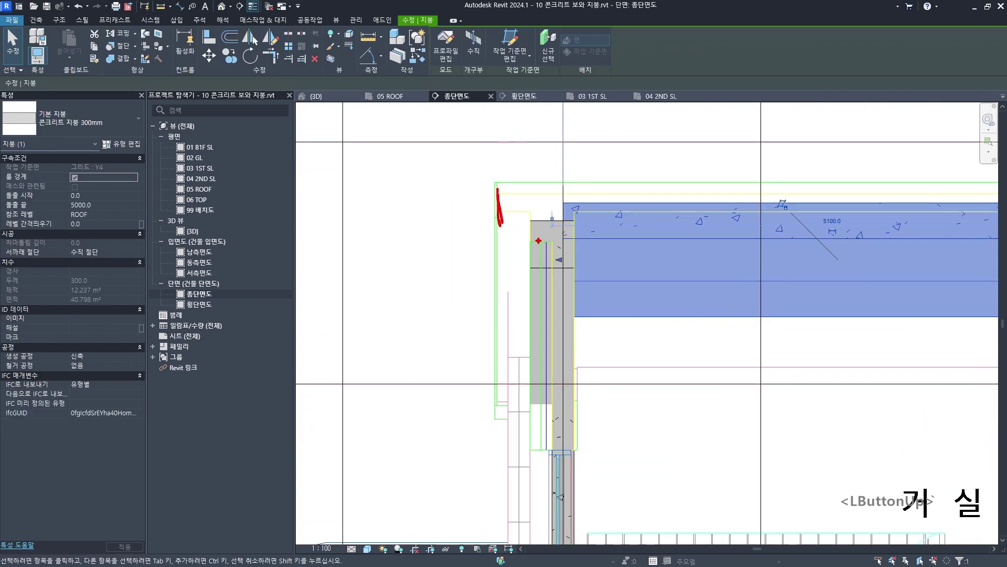
key("Escape")
left_click(608, 235)
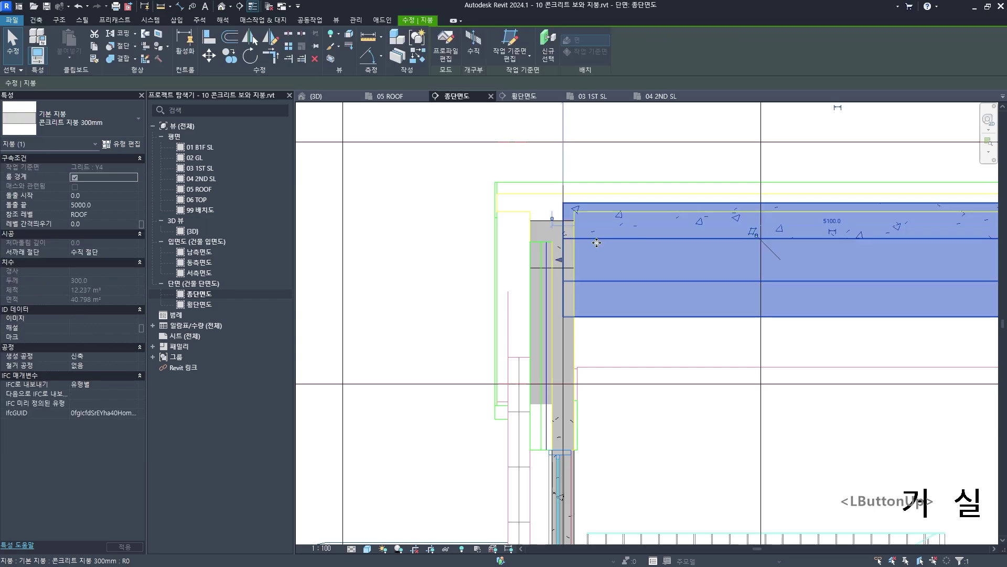
left_click_drag(563, 241, 499, 202)
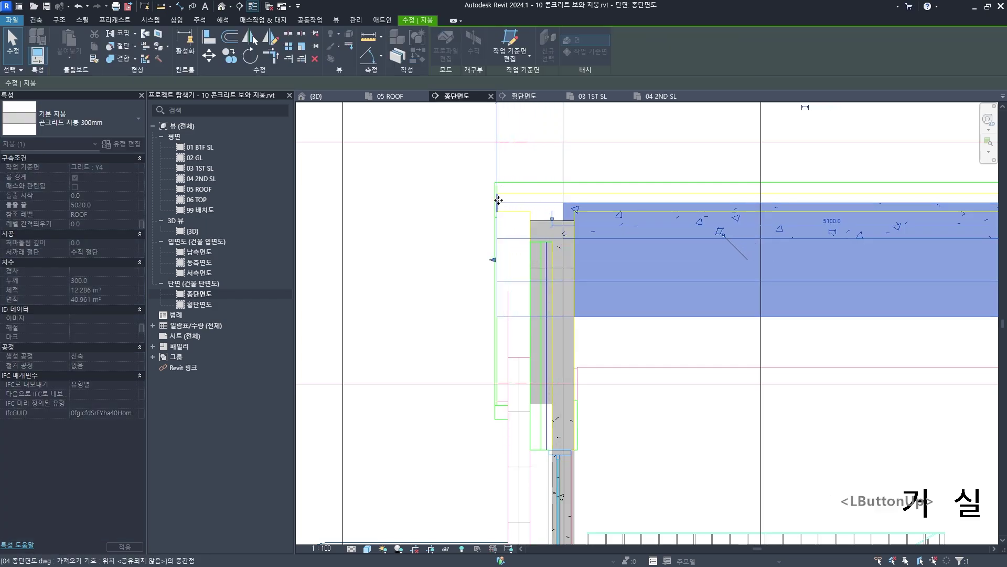
Stretch the roof's other end past Y6 to the drawing's outer roof line, giving an extrusion start of -4425, and return to 3D
scroll(603, 236, "down", 3)
middle_click_drag(891, 246, 509, 227)
scroll(527, 250, "up", 2)
scroll(527, 249, "up", 2)
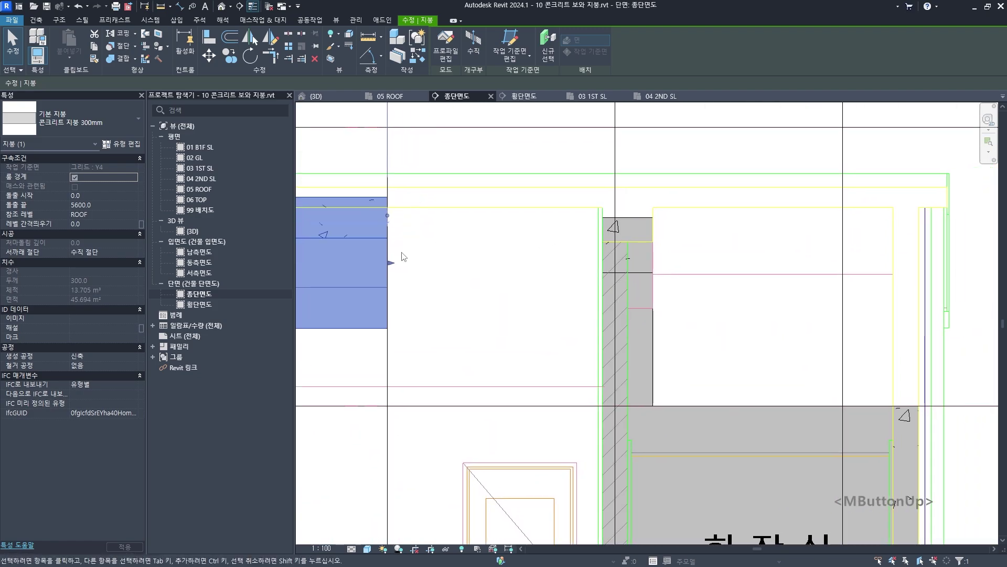
left_click_drag(391, 262, 945, 193)
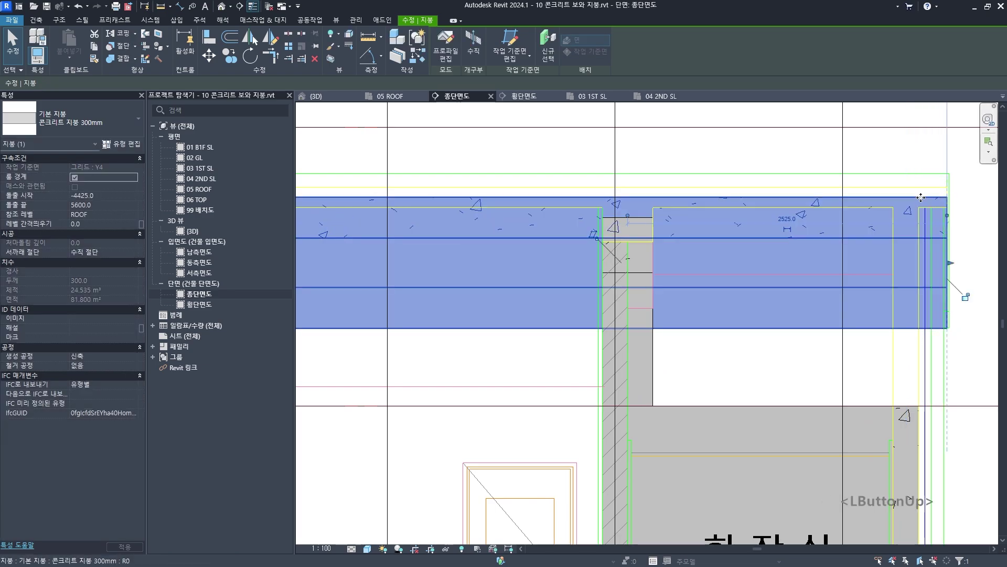
scroll(681, 257, "down", 3)
key("Escape")
key("F2")
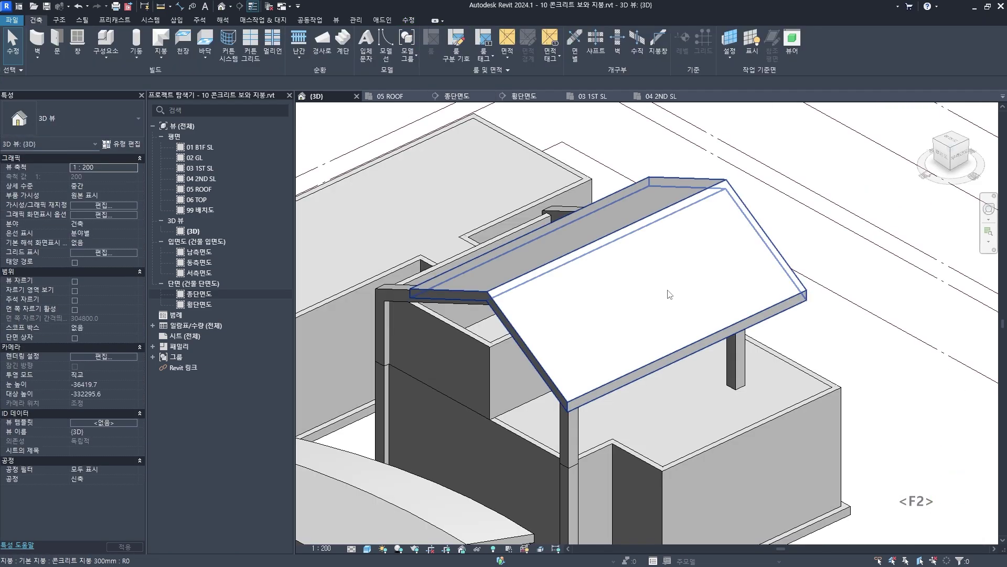
Select the gable roof and duplicate its type under the name 콘크리트 지붕 150mm
middle_click_drag(668, 290, 548, 321, "shift")
left_click(625, 285)
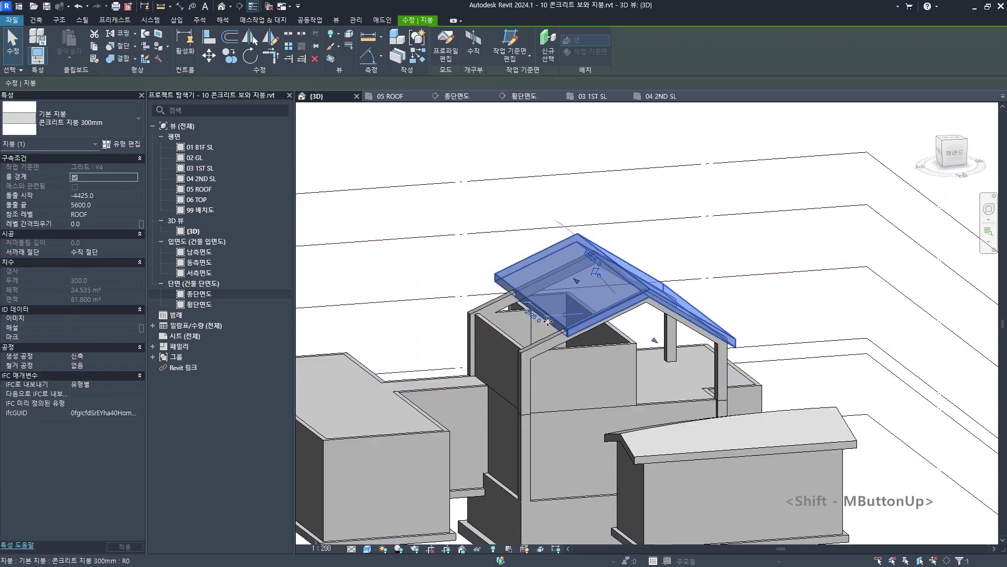
scroll(580, 275, "up", 3)
middle_click_drag(579, 276, 581, 291, "shift")
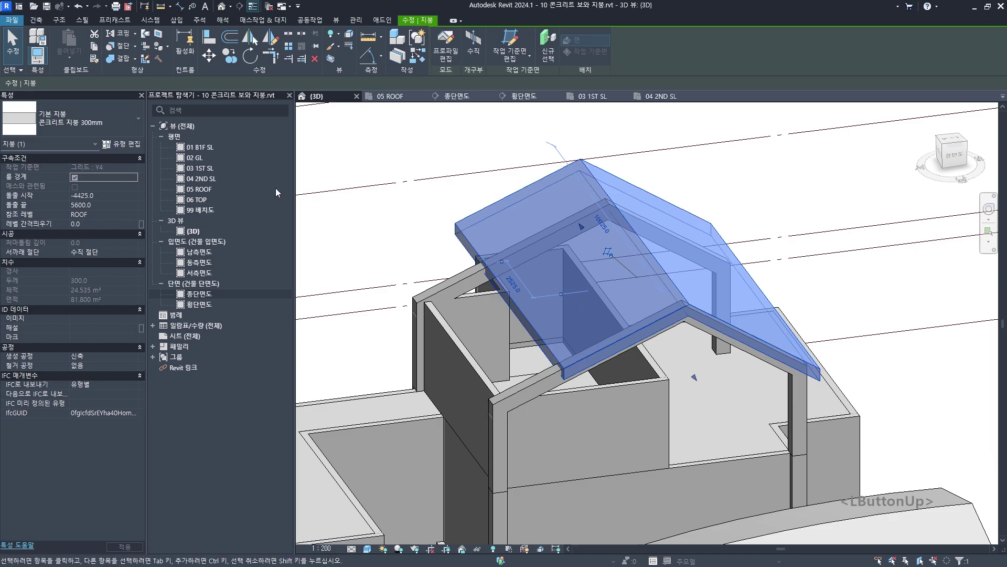
left_click(77, 122)
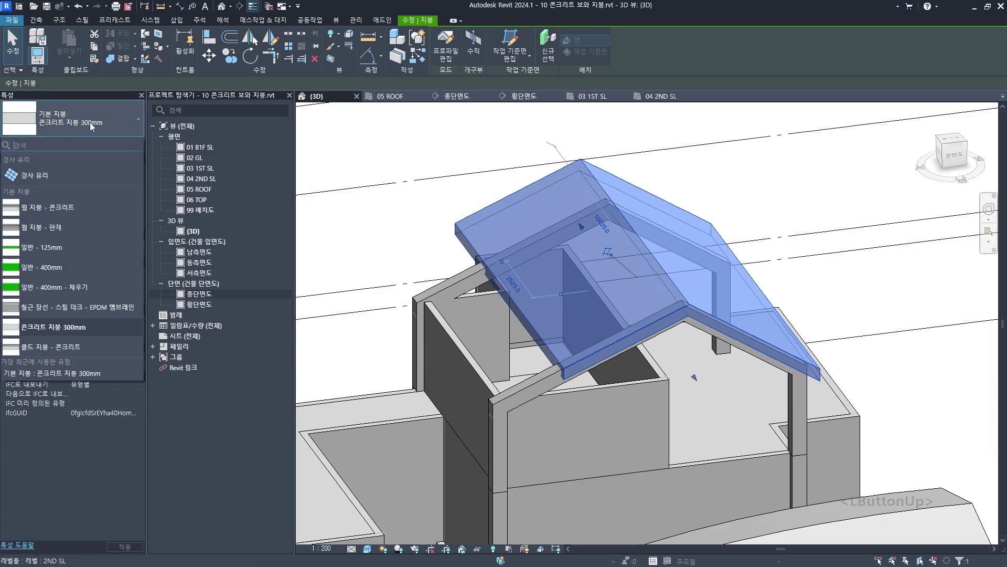
left_click(75, 326)
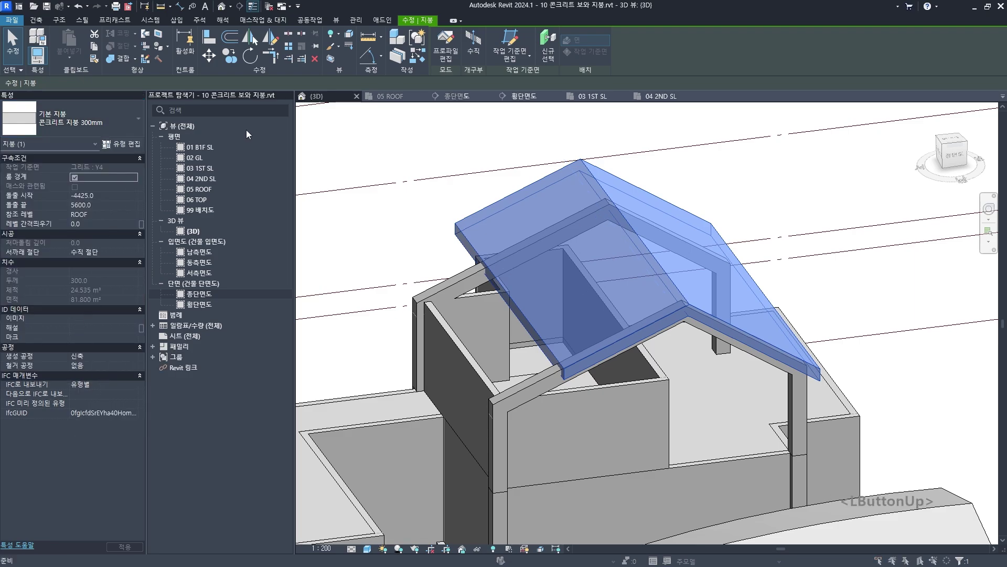
left_click(121, 143)
left_click(388, 128)
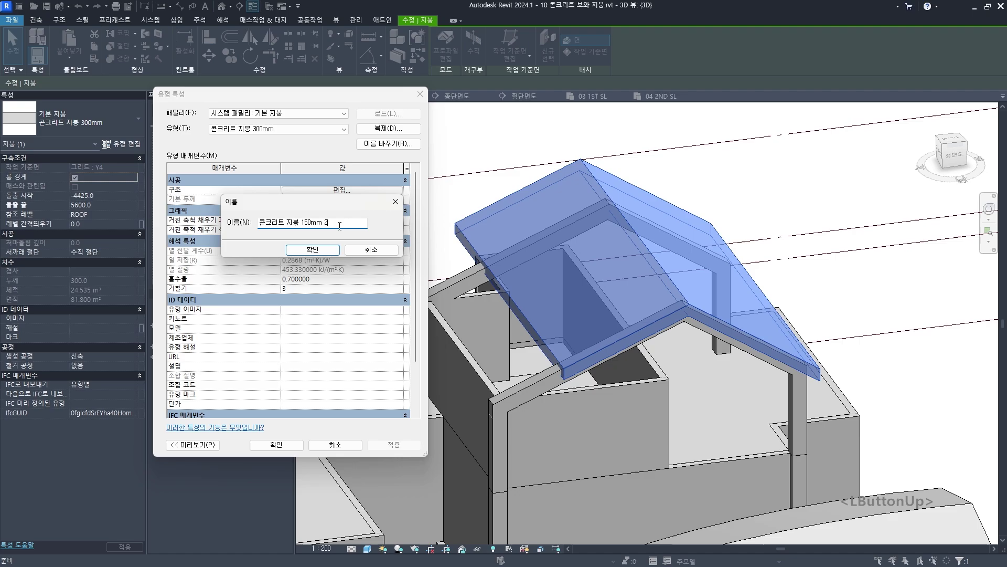
left_click(314, 249)
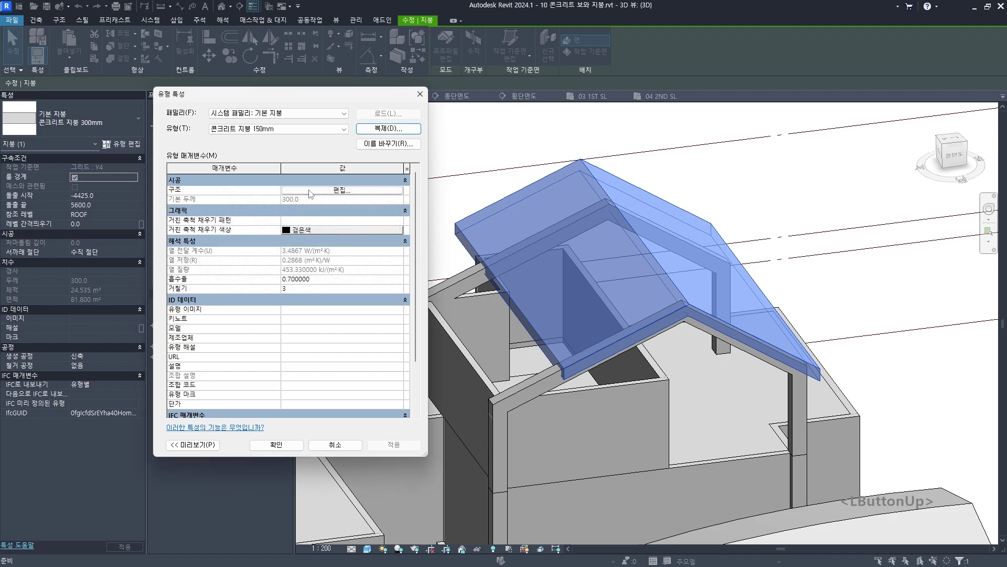
Set the concrete layer thickness of the new roof type to 150 and apply the type to the gable roof
left_click(342, 190)
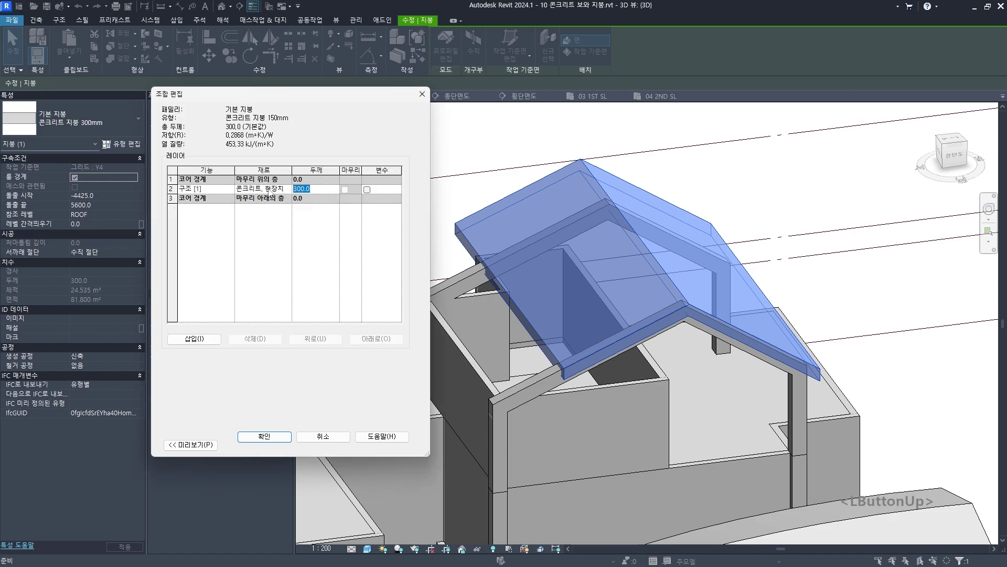
left_click(264, 436)
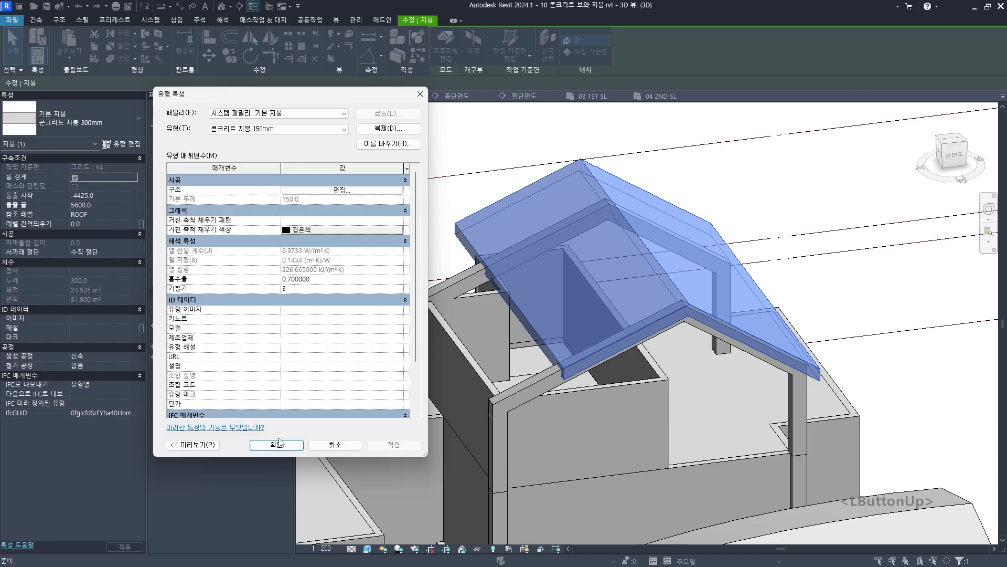
left_click(276, 445)
Examine from several angles how the thinner gable roof sits on the frames and where its lower eave stops along the slope
middle_click_drag(627, 338, 734, 252, "shift")
left_click(745, 248)
middle_click_drag(806, 268, 654, 282, "shift")
left_click(587, 285)
scroll(587, 285, "down", 2)
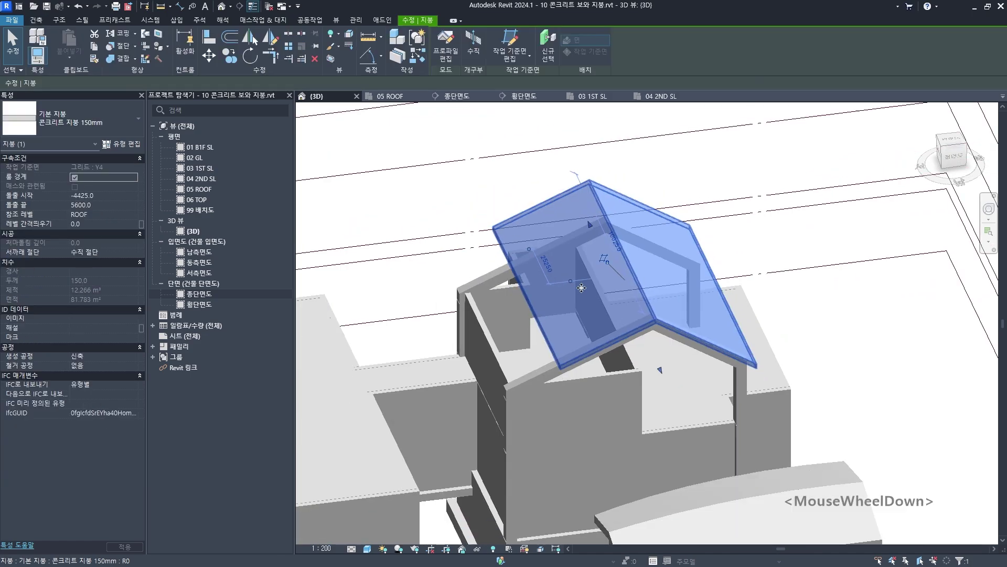
middle_click_drag(587, 286, 582, 329, "shift")
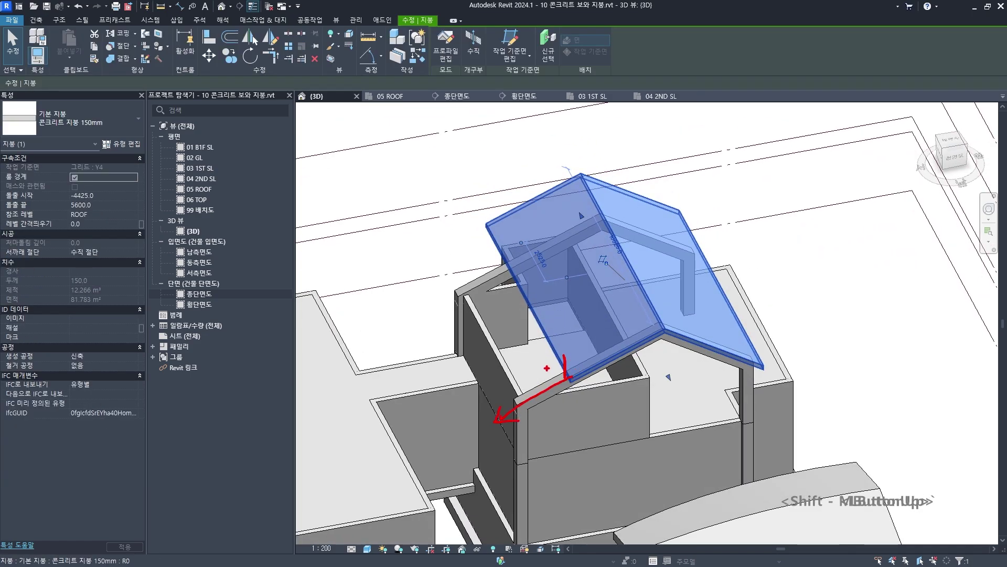
key("Escape")
key("Escape")
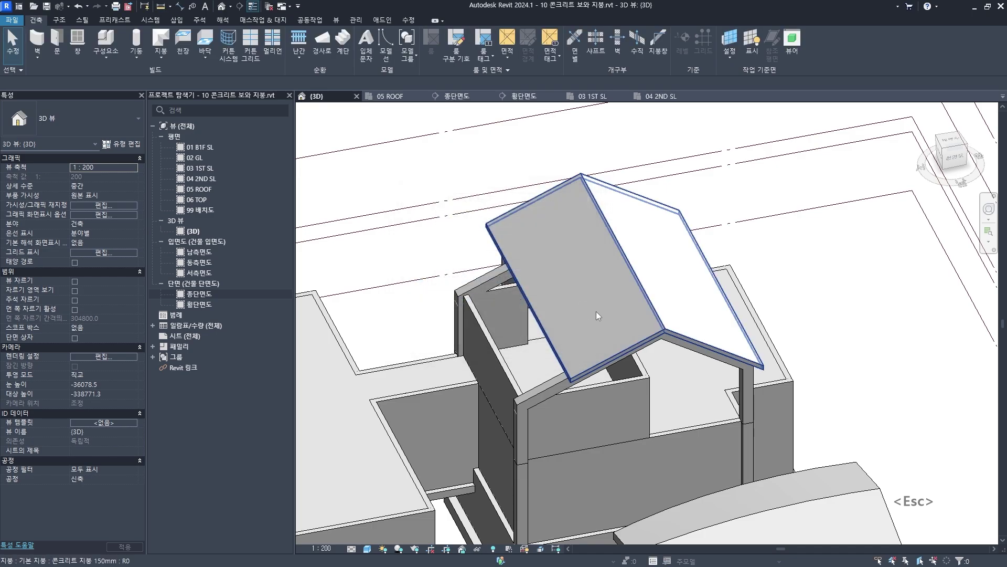
Open the gable roof's profile for editing and show its lower left end in the 횡단면도 section
double_click(596, 311)
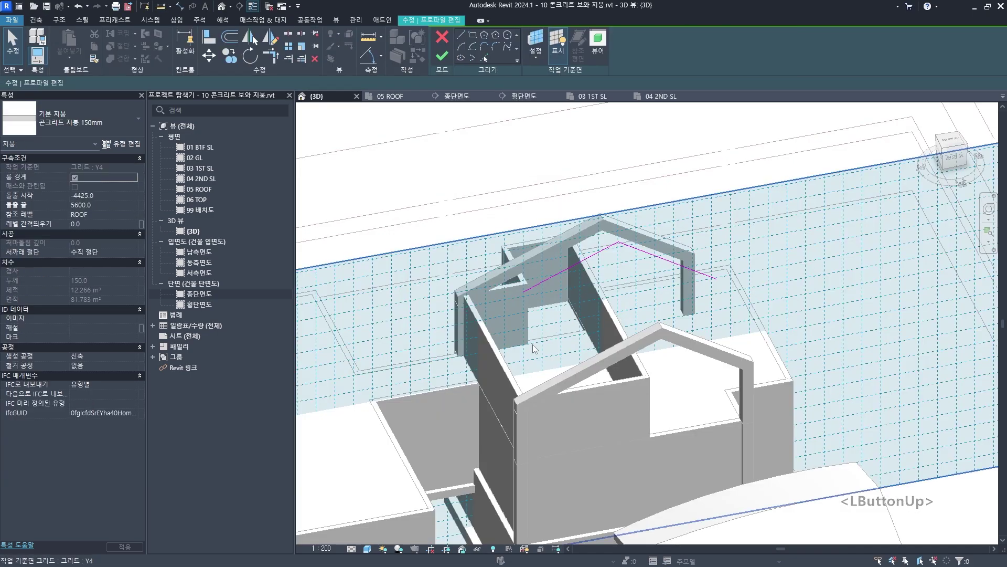
middle_click_drag(534, 349, 517, 362)
scroll(512, 367, "up", 2)
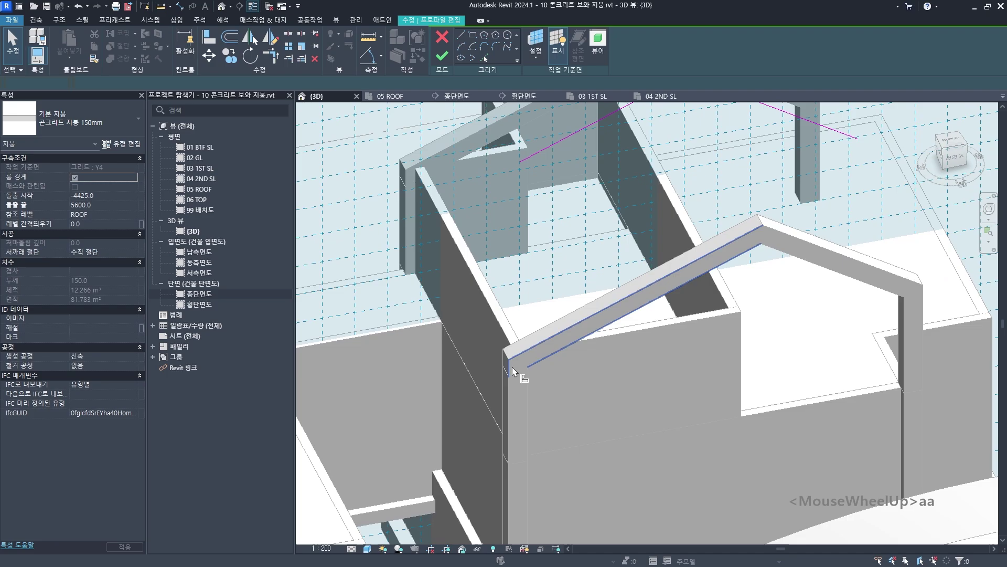
key("a")
key("a")
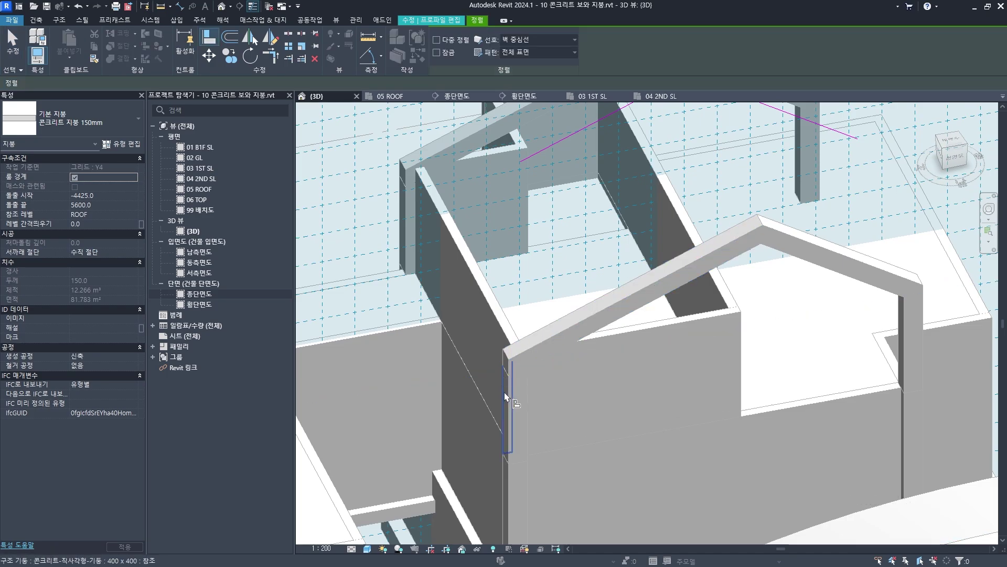
key("Escape")
double_click(200, 298)
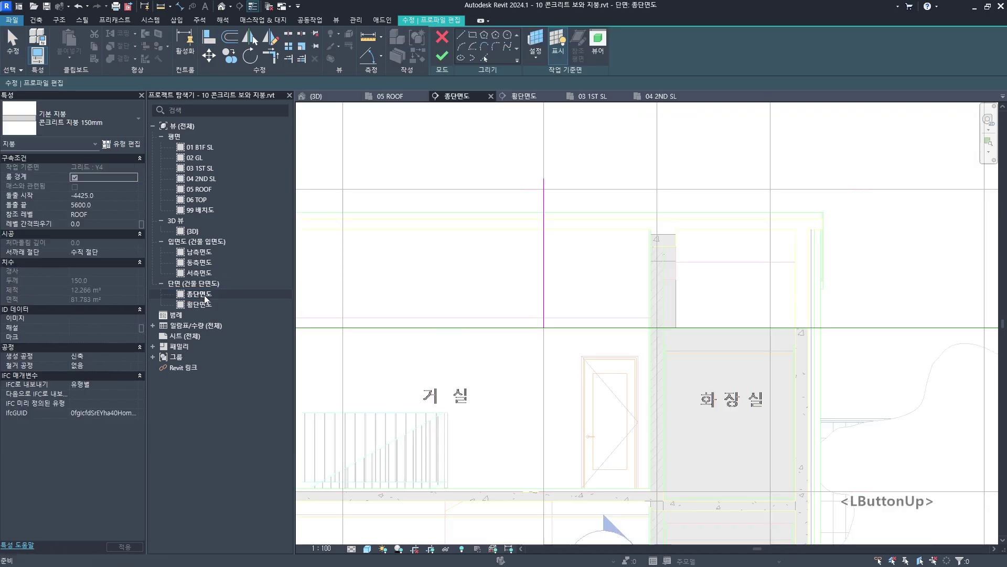
scroll(574, 297, "down", 2)
middle_click_drag(573, 296, 666, 299)
double_click(206, 307)
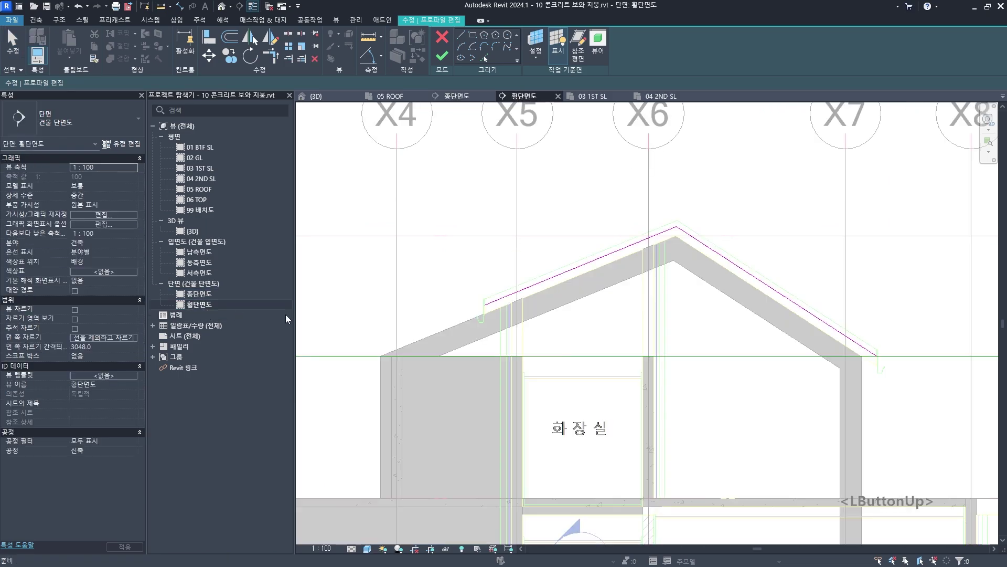
scroll(441, 252, "down", 1)
scroll(566, 257, "up", 2)
middle_click_drag(566, 257, 648, 221)
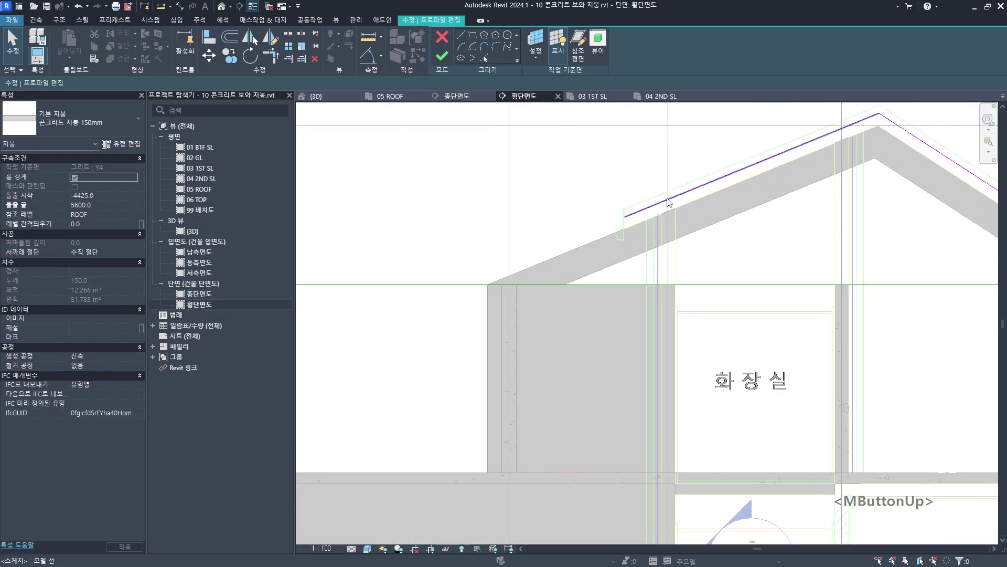
Align the lower end of the profile's left slope to the horizontal reference plane at the frame's eave height
left_click(624, 216)
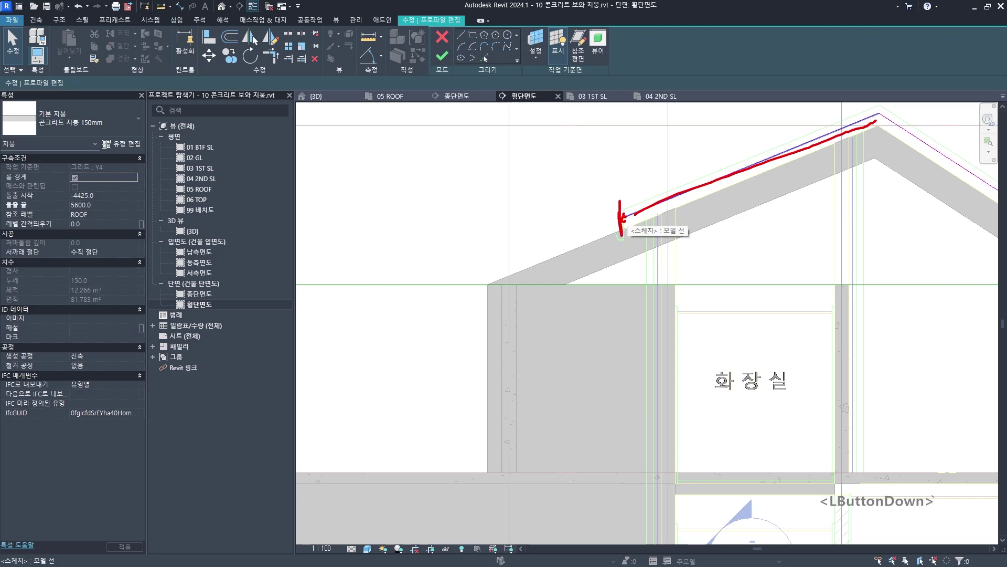
key("Escape")
key("l")
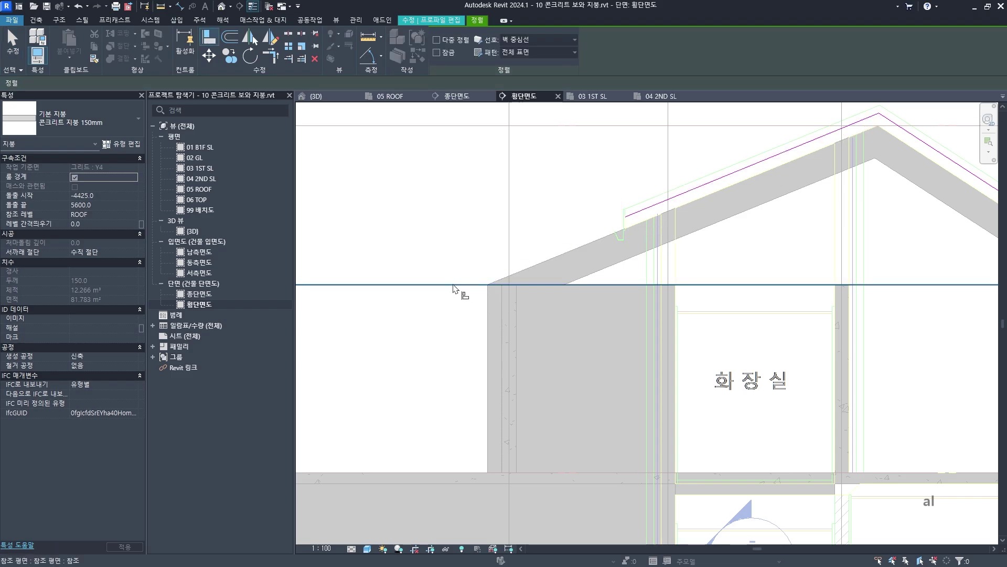
left_click(397, 287)
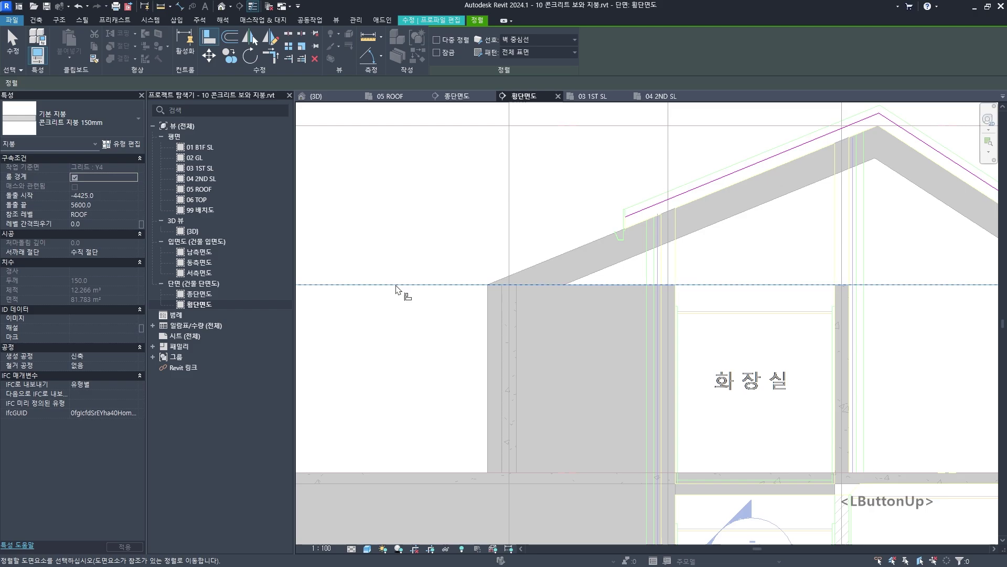
left_click(626, 220)
scroll(624, 225, "down", 2)
middle_click_drag(807, 271, 528, 288)
scroll(685, 281, "up", 6)
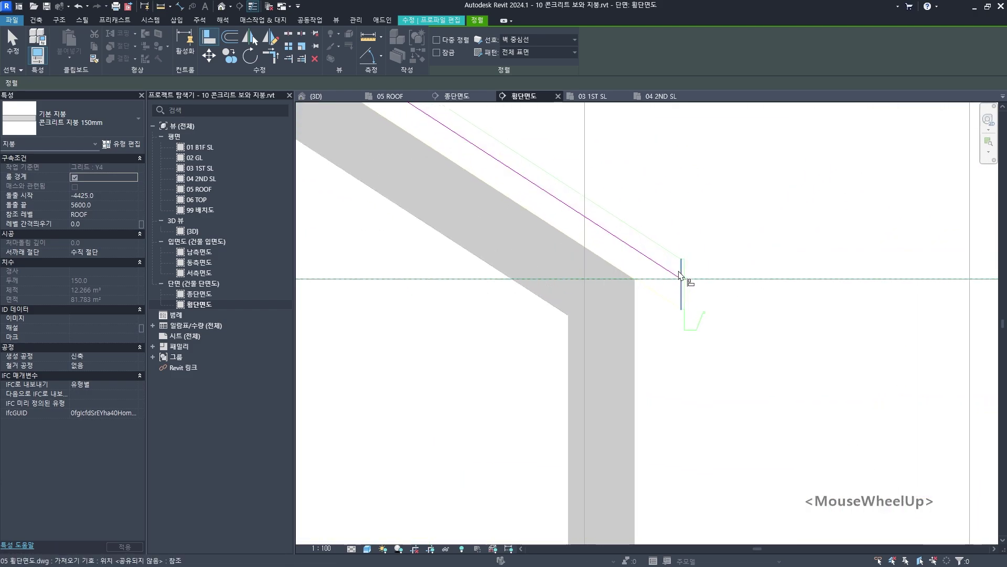
key("Escape")
key("Escape")
Return to the 3D view and finish the gable roof's profile edit
scroll(622, 294, "down", 4)
middle_click_drag(622, 294, 624, 337)
key("ctrl+Tab")
scroll(631, 341, "down", 2)
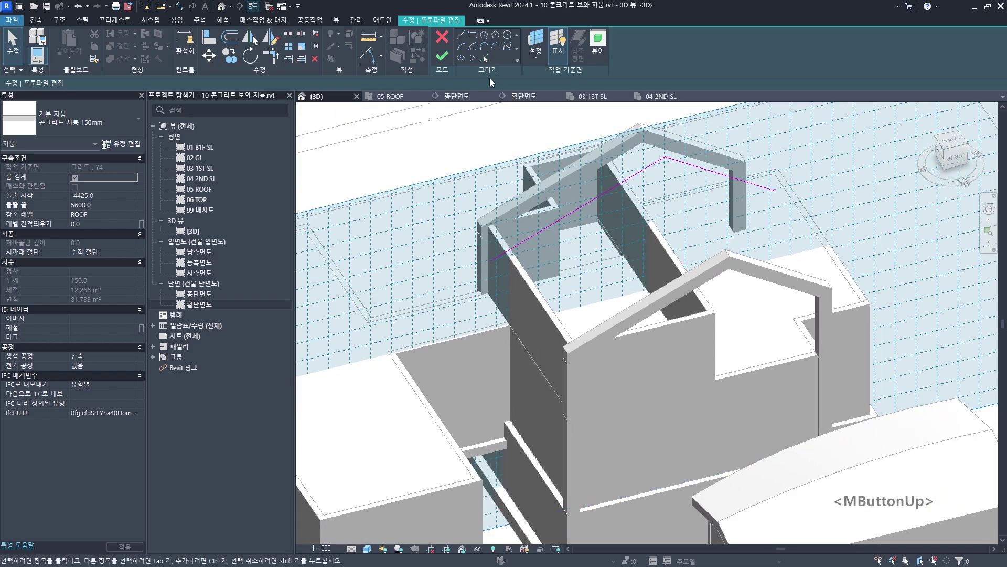
left_click(447, 56)
key("Escape")
middle_click_drag(672, 389, 514, 411, "shift")
scroll(558, 262, "up", 2)
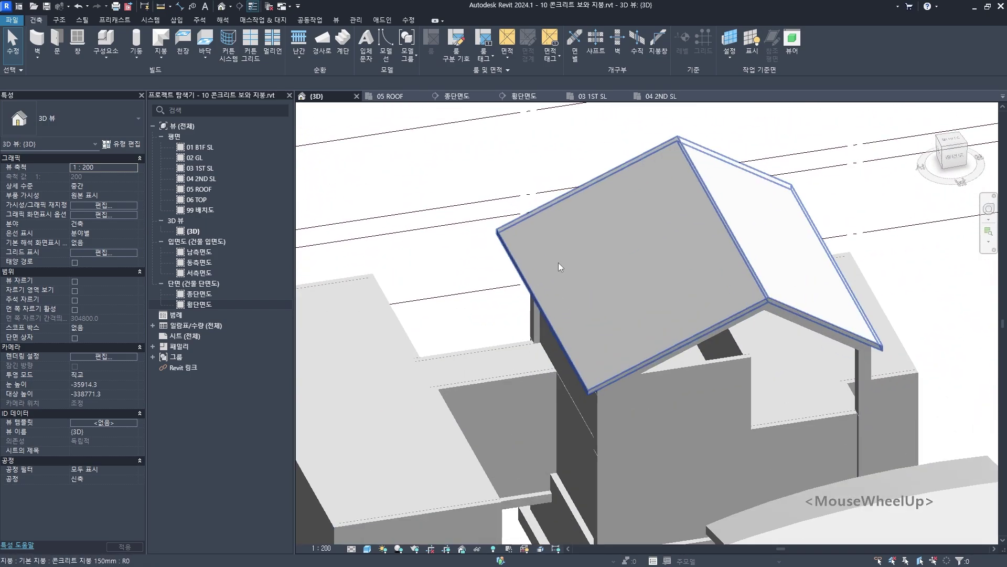
Start a vertical opening on the gable roof over the corner between the frame column and the projecting wall
left_click(561, 218)
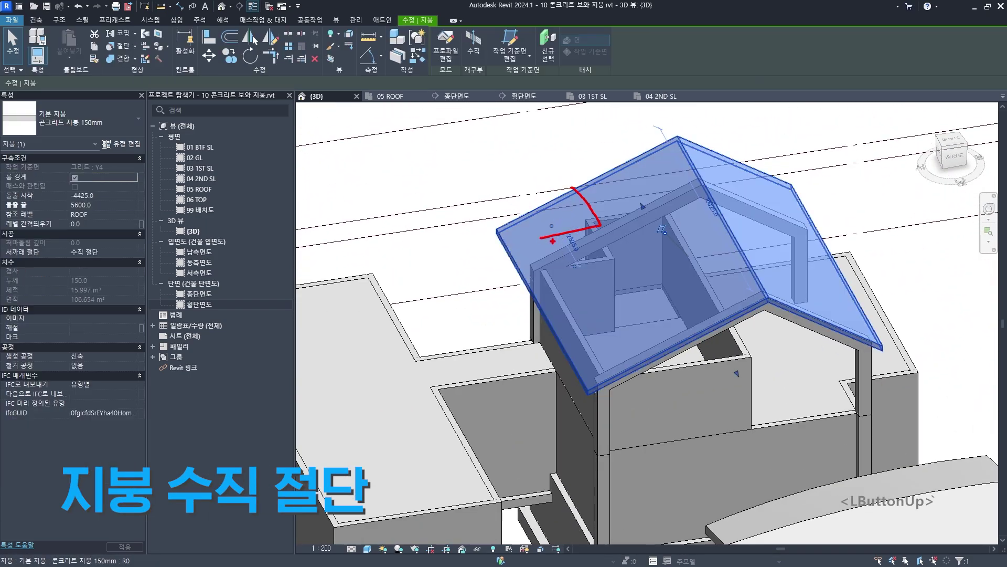
middle_click_drag(553, 241, 543, 338, "shift")
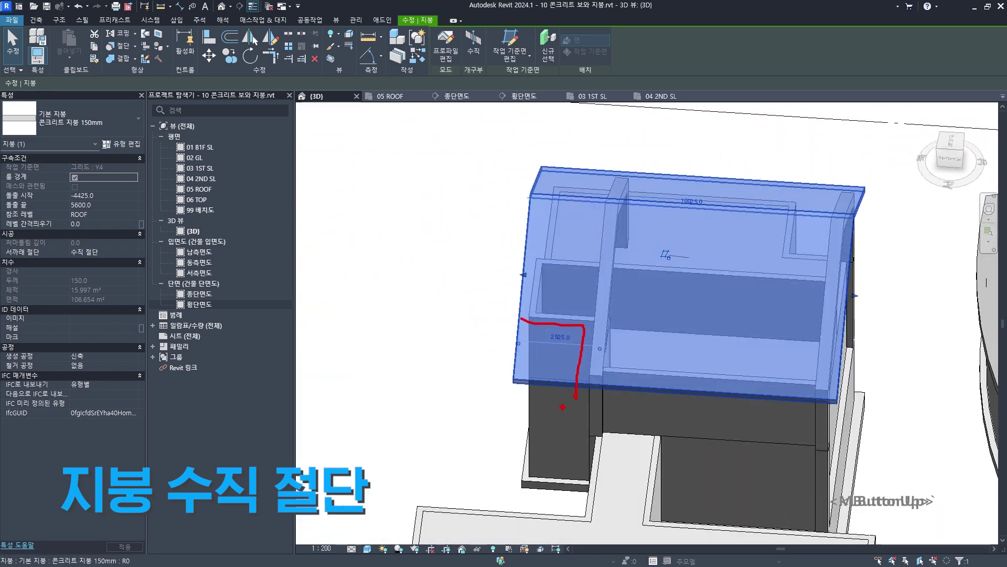
key("Escape")
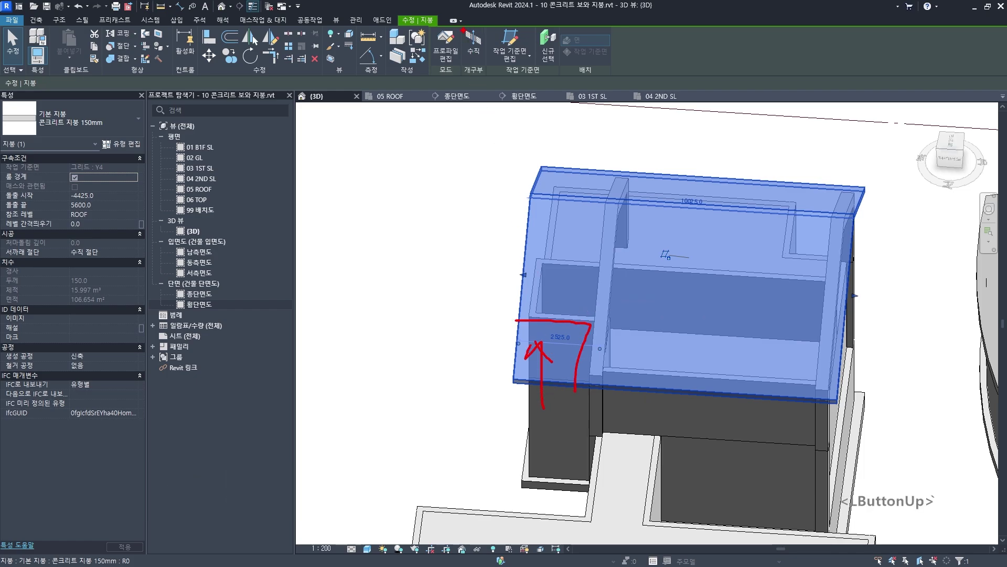
left_click_drag(473, 42, 491, 65, "ctrl")
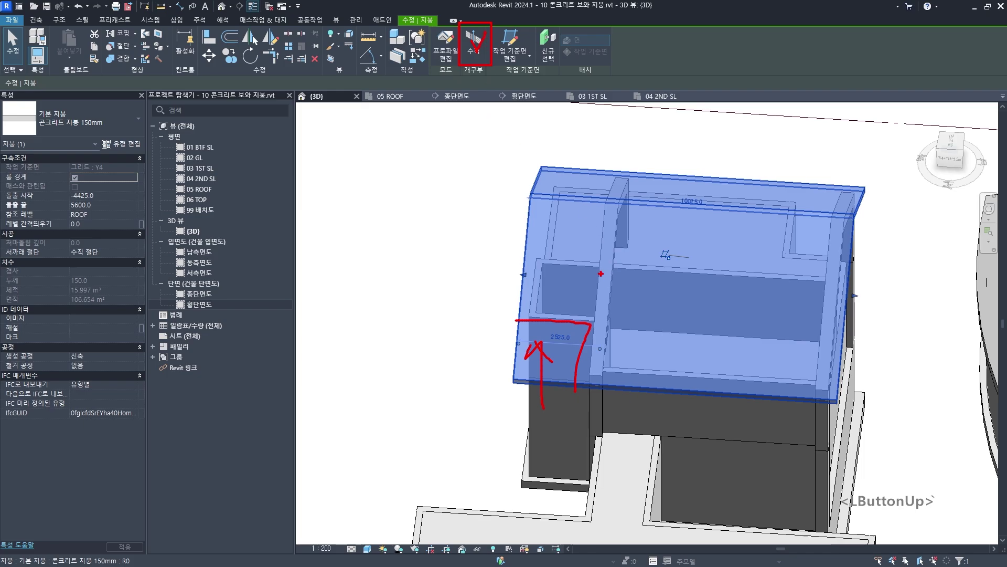
key("Escape")
left_click(478, 52)
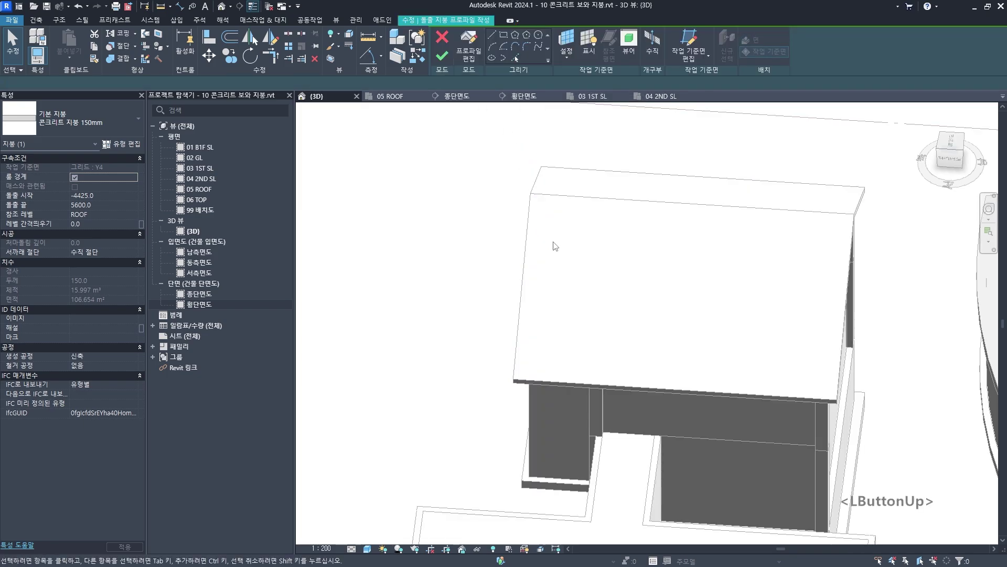
scroll(556, 401, "down", 3)
middle_click_drag(556, 401, 652, 465)
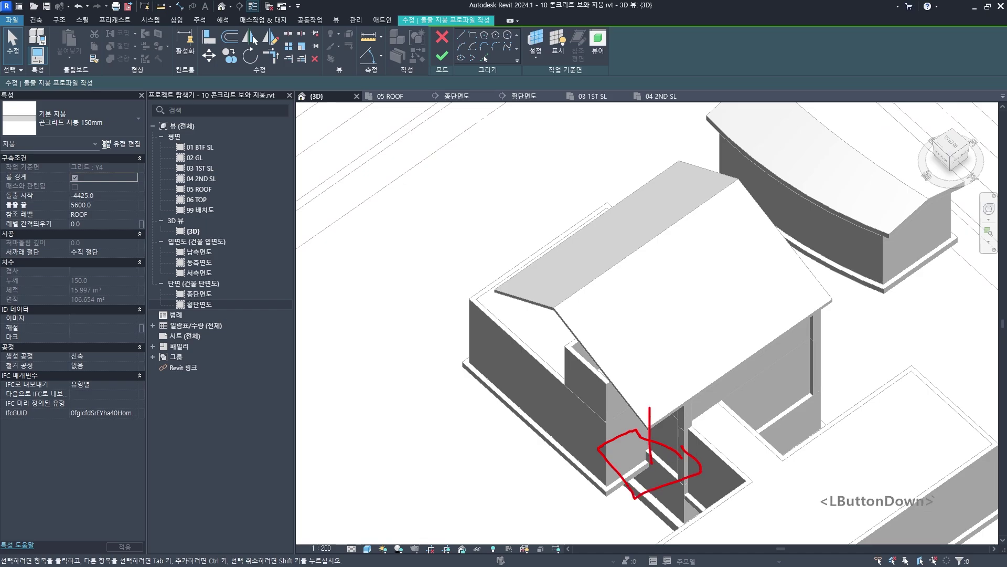
key("Escape")
Create opening sketch lines from the 400 x 400 column's edge and the 200 mm wall's edge, and trim them into a corner
left_click(484, 58)
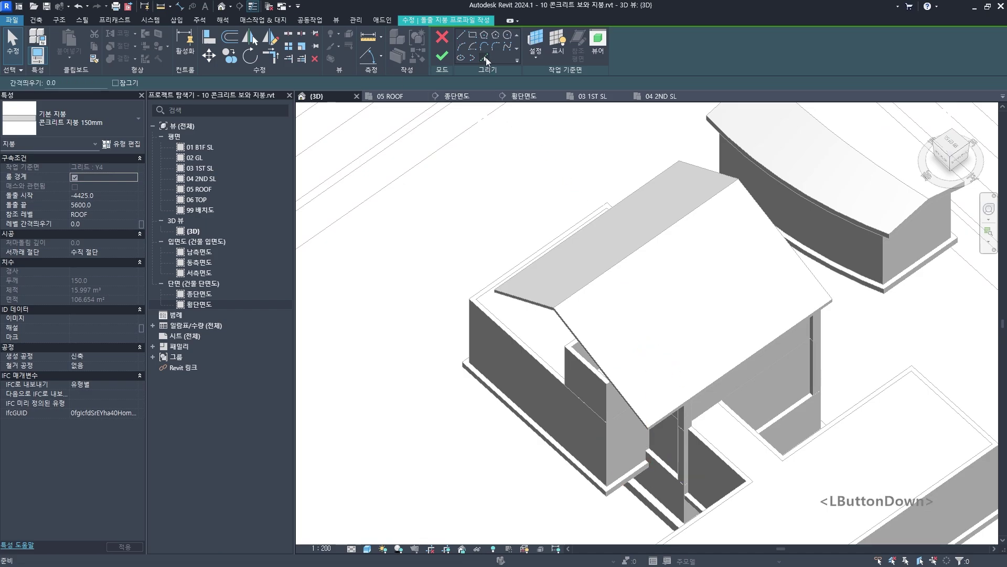
middle_click_drag(712, 472, 703, 402)
scroll(703, 402, "up", 3)
middle_click_drag(659, 332, 662, 379)
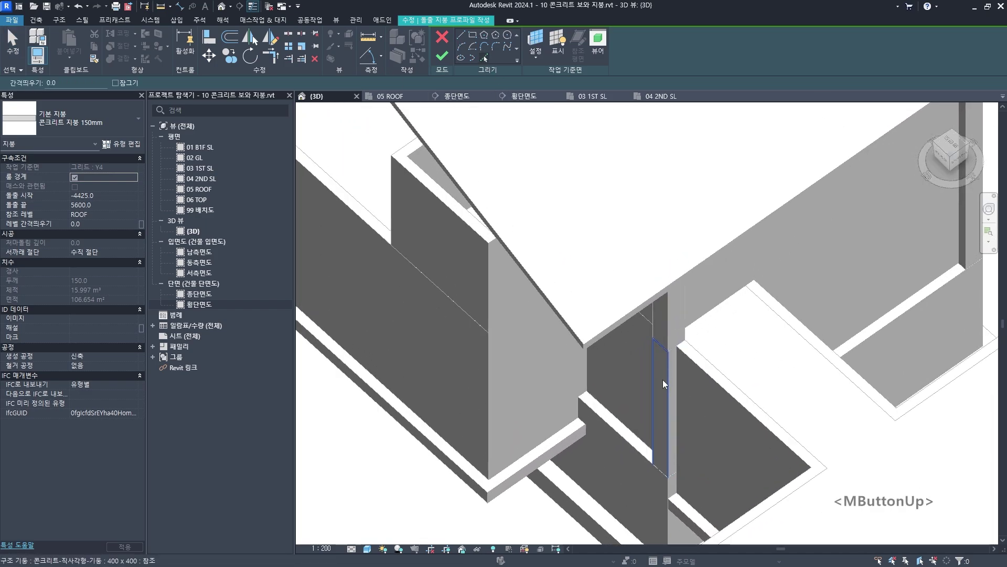
left_click(659, 380)
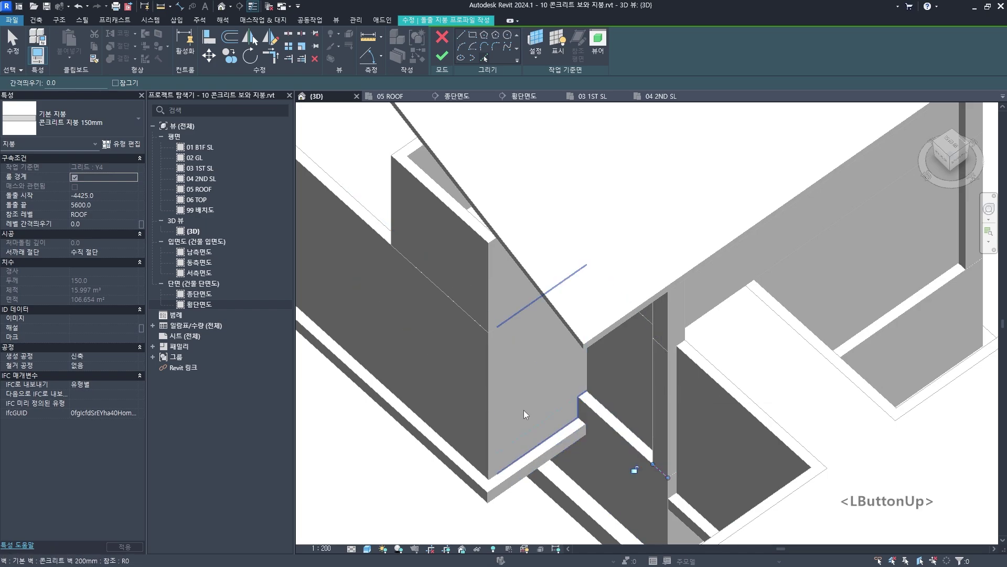
left_click(532, 466)
scroll(537, 405, "down", 3)
key("Escape")
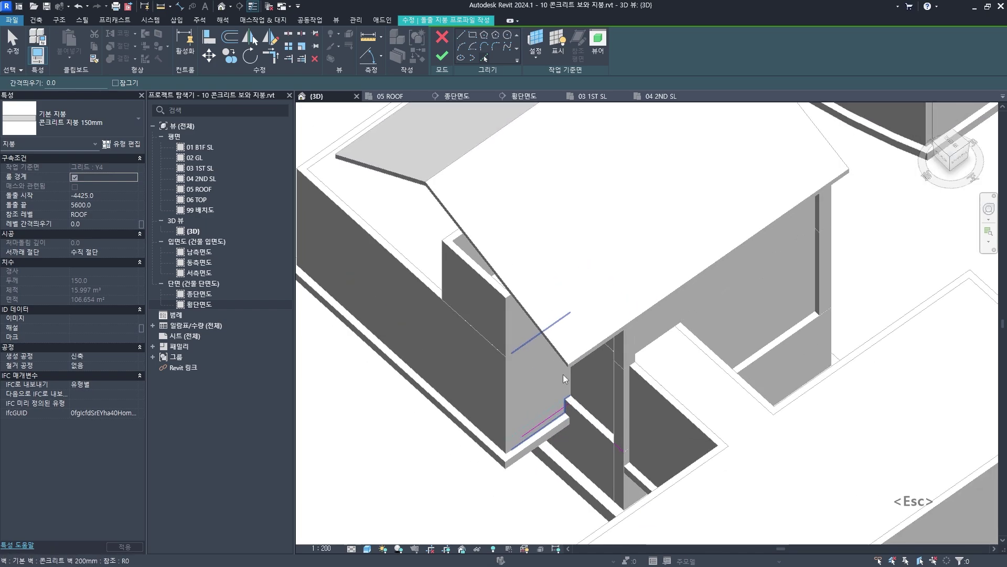
scroll(610, 430, "up", 2)
left_click(554, 425)
scroll(554, 425, "down", 3)
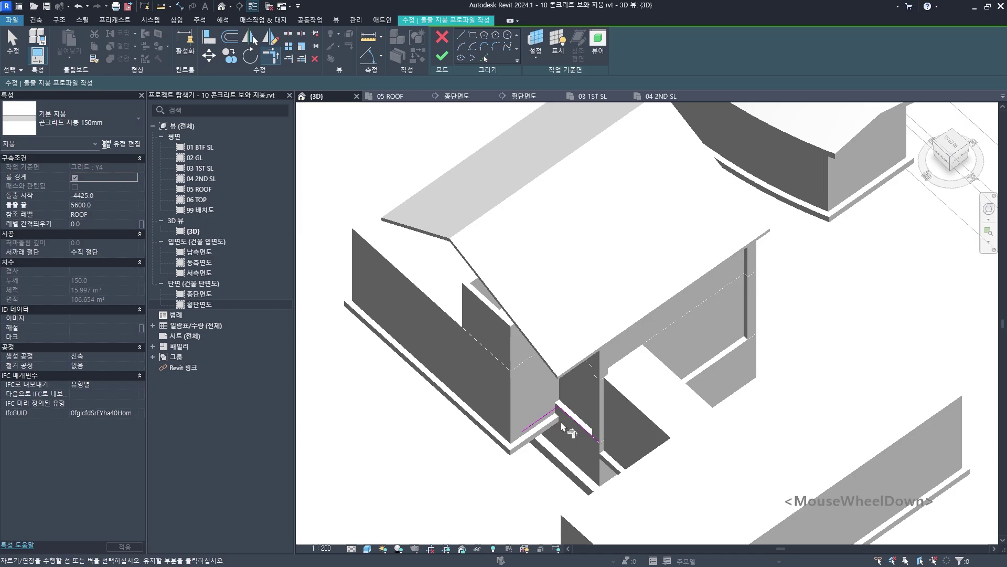
key("Escape")
Draw the two remaining sides of the opening sketch outward from the free ends of the wall and column lines
left_click(460, 35)
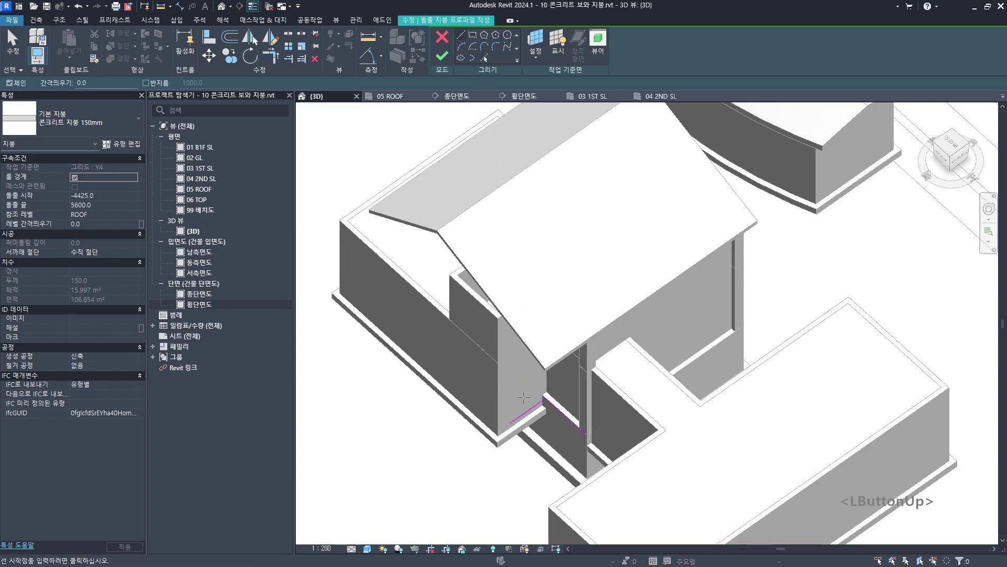
scroll(504, 425, "up", 2)
left_click(504, 425)
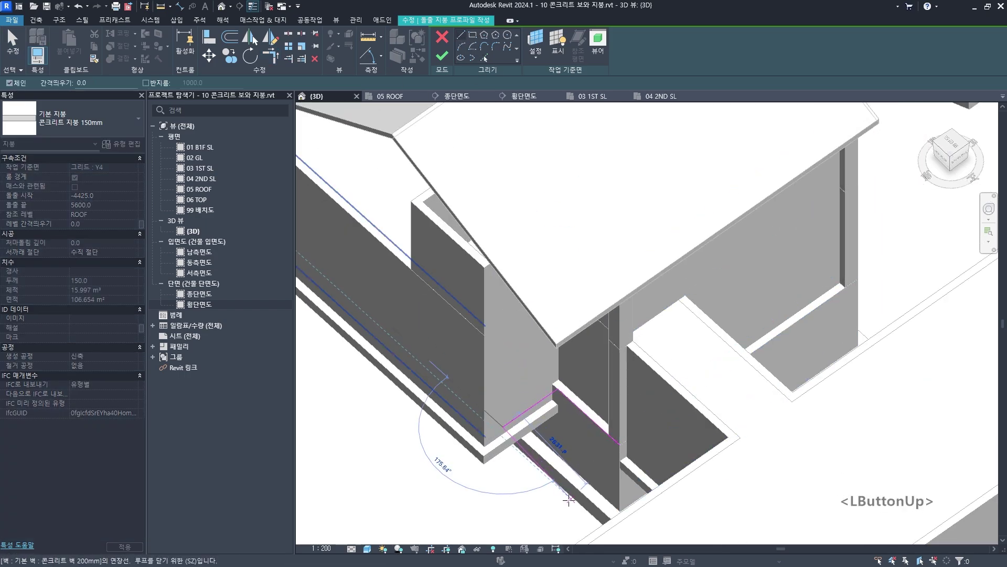
left_click(577, 502)
key("Escape")
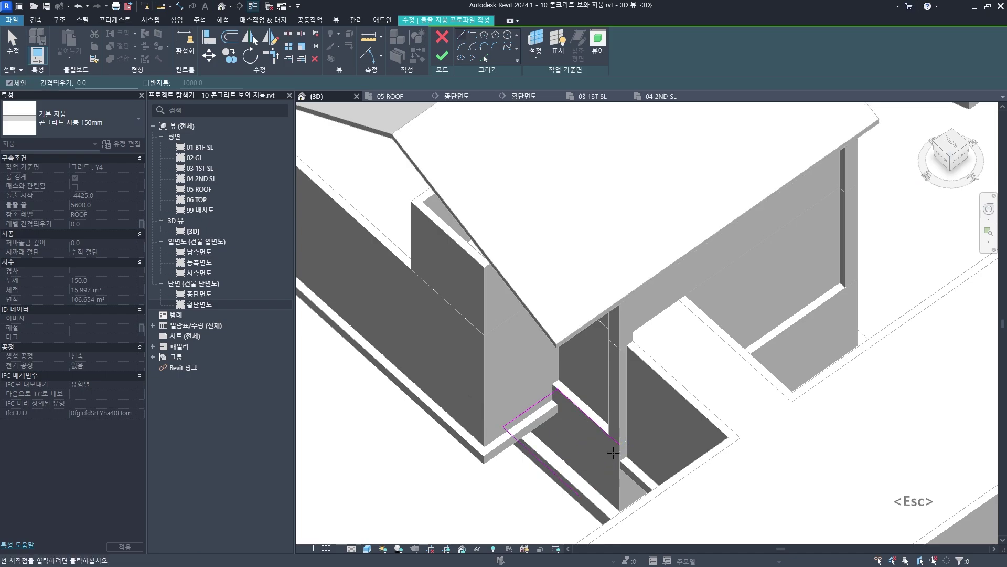
left_click(619, 445)
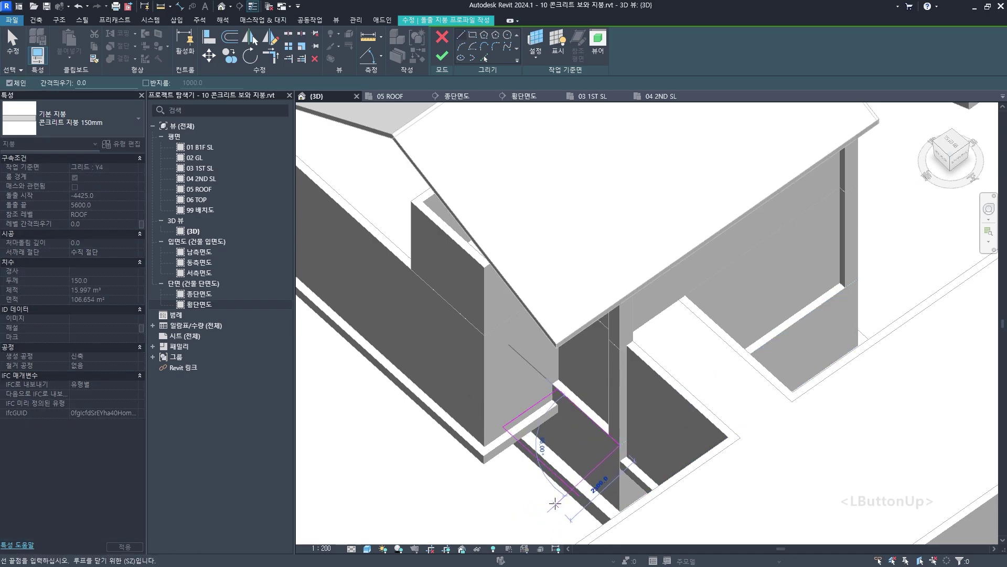
left_click(546, 496)
Trim the two drawn lines to close the rectangle and finish the vertical opening in the gable roof
scroll(569, 488, "up", 2)
left_click(574, 483)
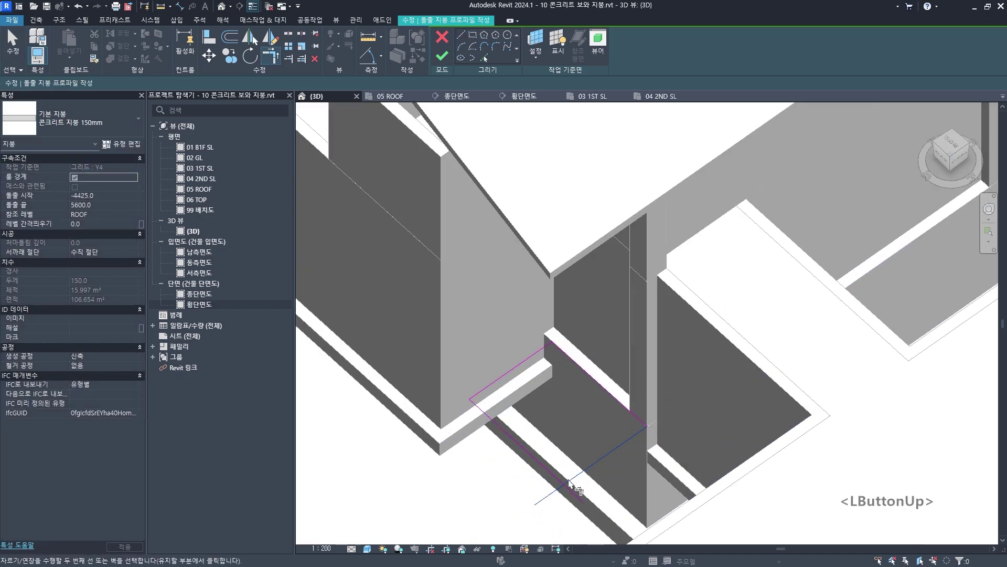
key("t")
key("r")
scroll(556, 485, "down", 2)
scroll(556, 485, "down", 3)
key("Escape")
middle_click_drag(557, 486, 593, 418, "shift")
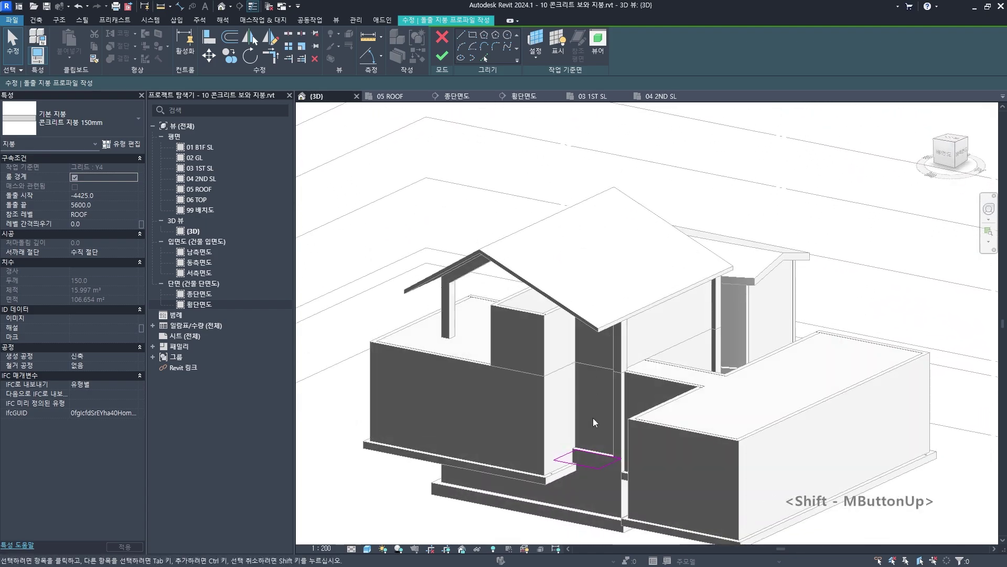
middle_click_drag(622, 372, 461, 66, "shift")
left_click(442, 58)
scroll(539, 308, "up", 4)
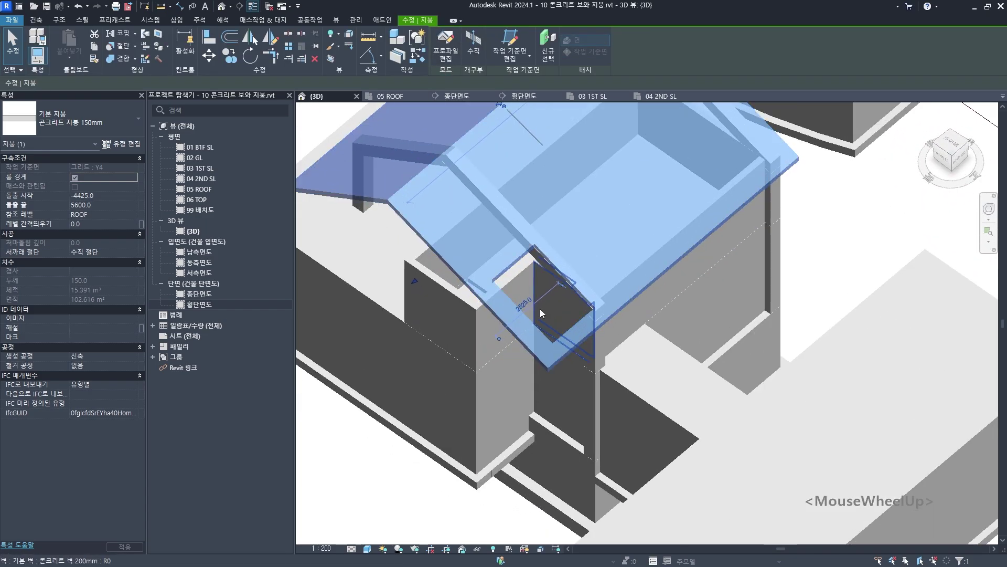
key("Escape")
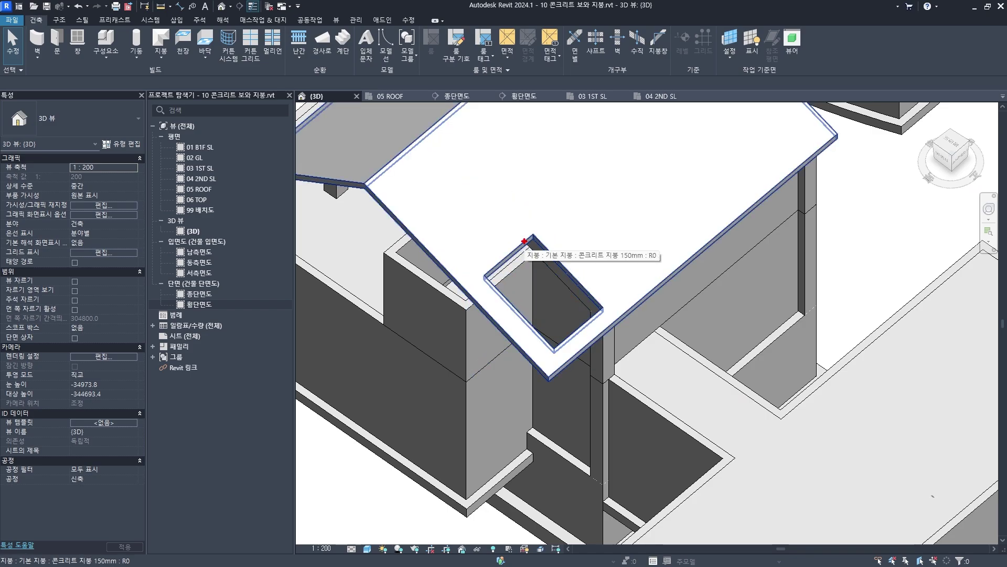
Edit the opening's sketch, moving its two outer sides beyond the roof edges to cut off the whole roof corner, and finish
left_click(524, 241)
scroll(524, 241, "up", 2)
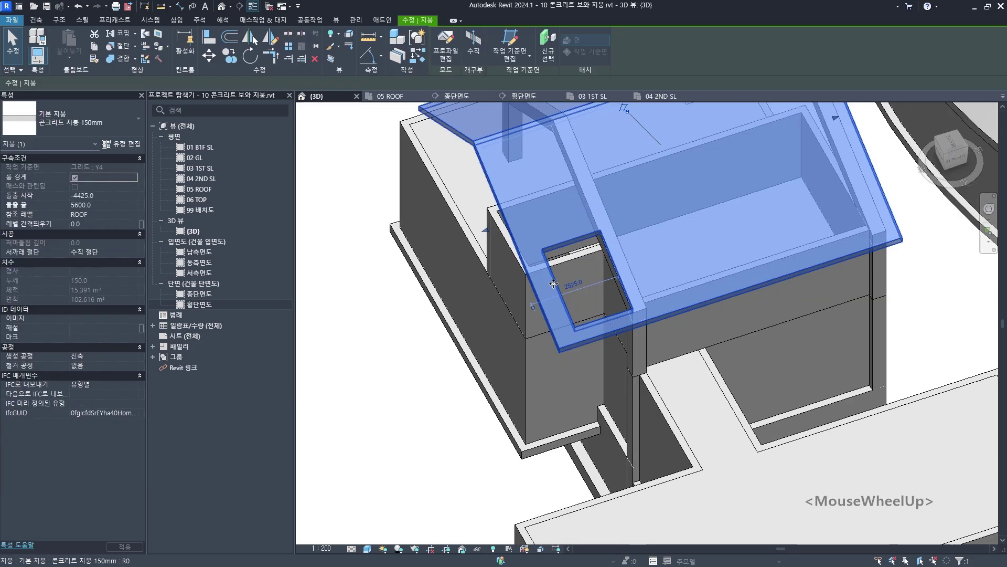
left_click(476, 48)
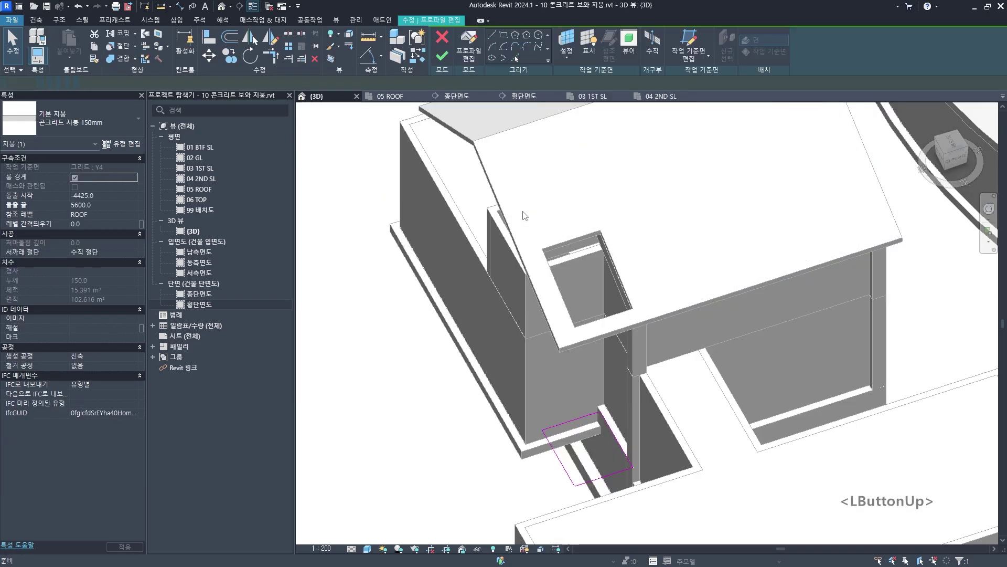
left_click(567, 475)
mouse_move(567, 475)
left_mouse_down()
mouse_move(508, 494)
mouse_move(579, 515)
left_mouse_up()
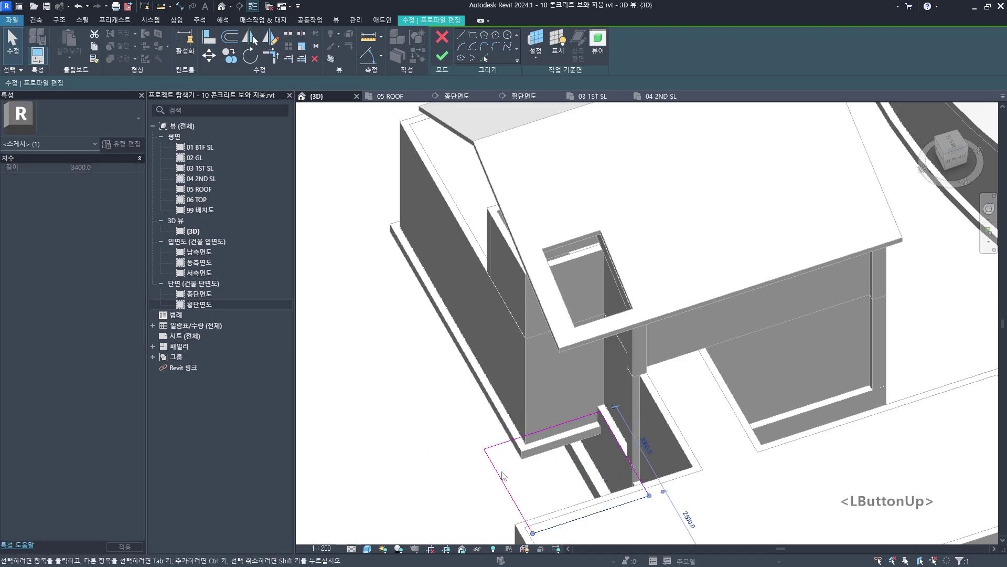
left_click(441, 56)
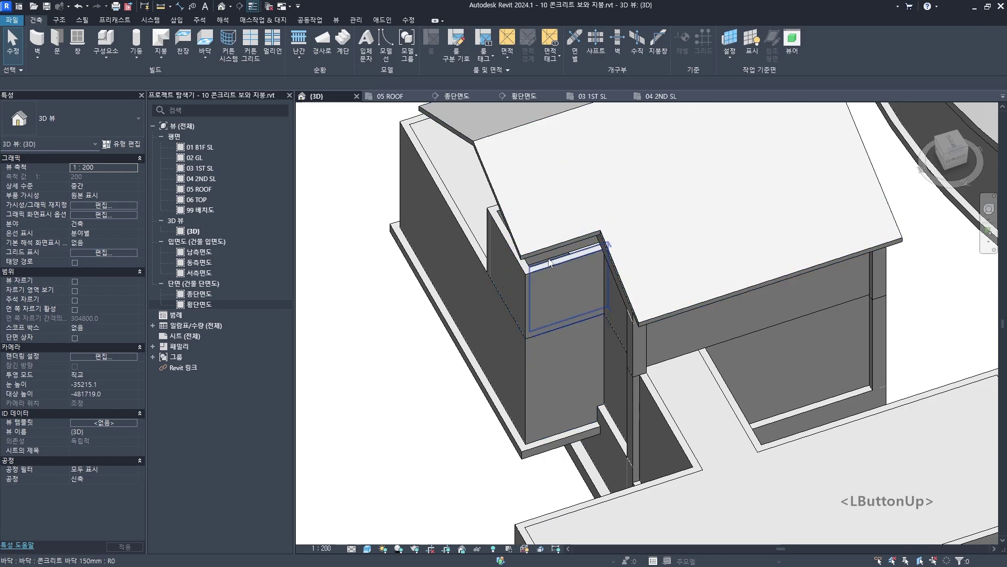
Reopen the sketch of the vertical opening that cuts the gable roof's corner, selecting its side line beside the wall and column
scroll(549, 262, "down", 5)
middle_click_drag(603, 252, 666, 237, "shift")
scroll(659, 208, "up", 4)
middle_click_drag(652, 273, 577, 265, "shift")
scroll(582, 247, "up", 3)
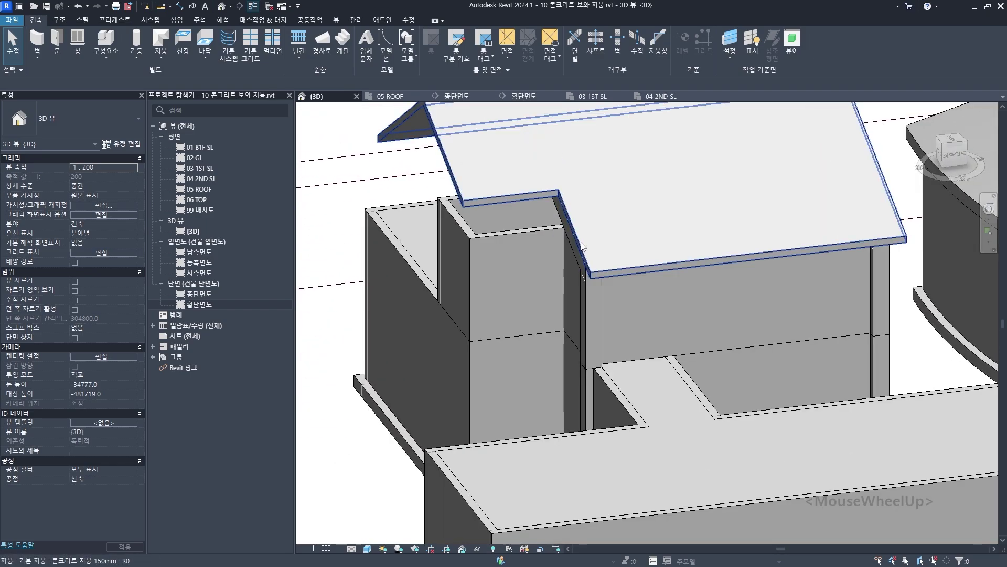
left_click(583, 248)
scroll(602, 292, "down", 3)
scroll(598, 315, "up", 5)
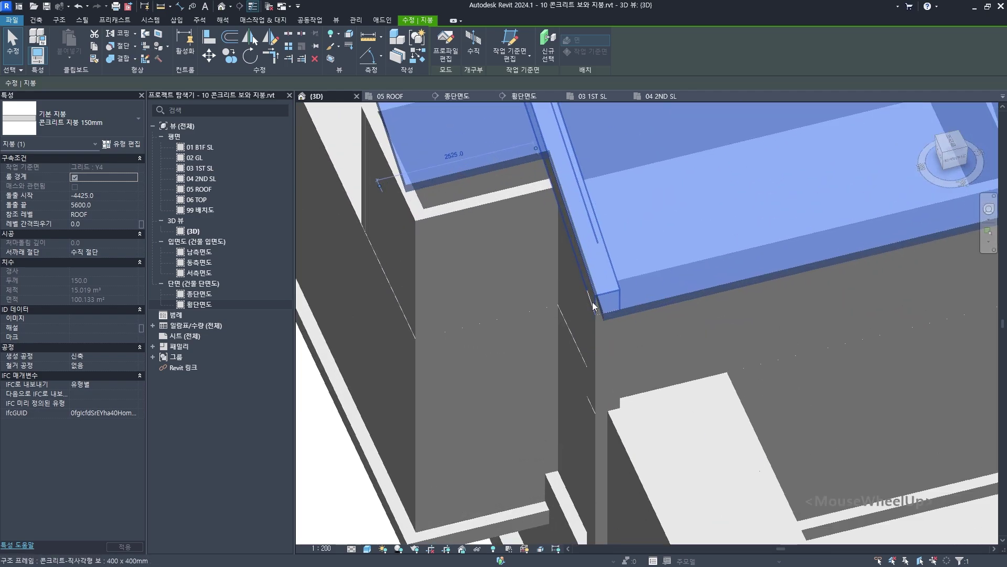
scroll(592, 293, "down", 5)
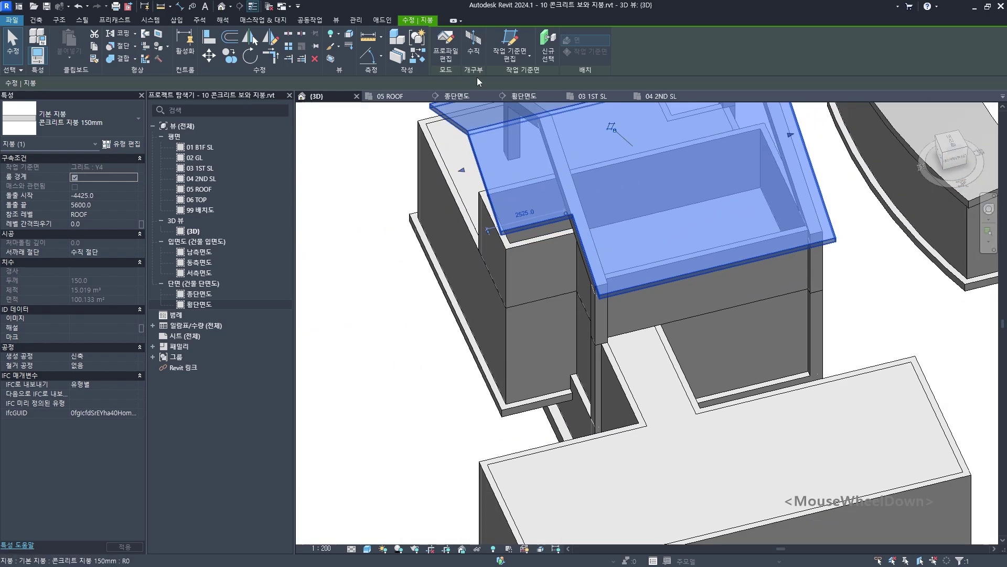
left_click(473, 51)
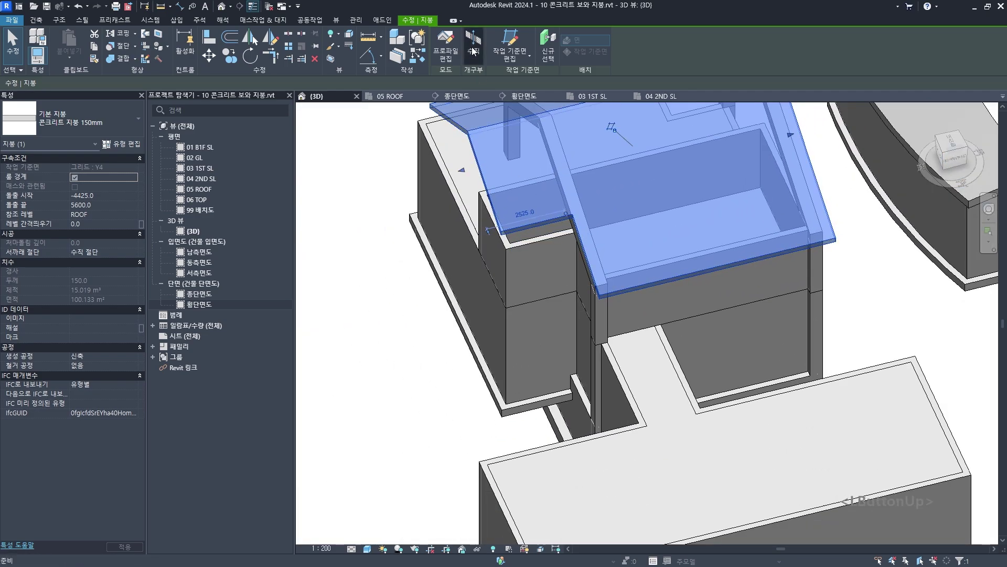
middle_click_drag(577, 409, 589, 419, "shift")
scroll(556, 341, "up", 5)
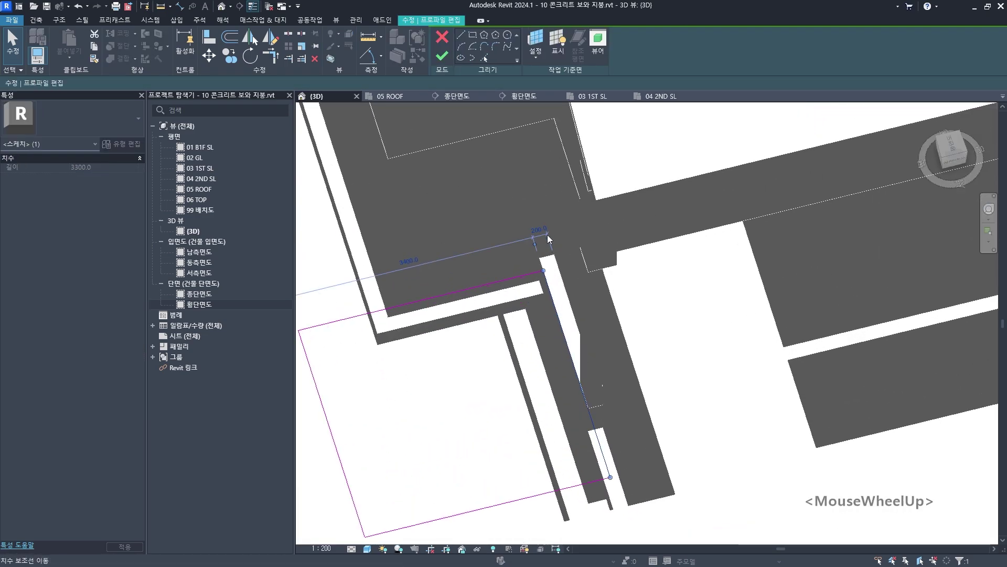
Set the offset of the opening's side line from the adjacent wall reference to 400 mm and finish the sketch
left_click(540, 229)
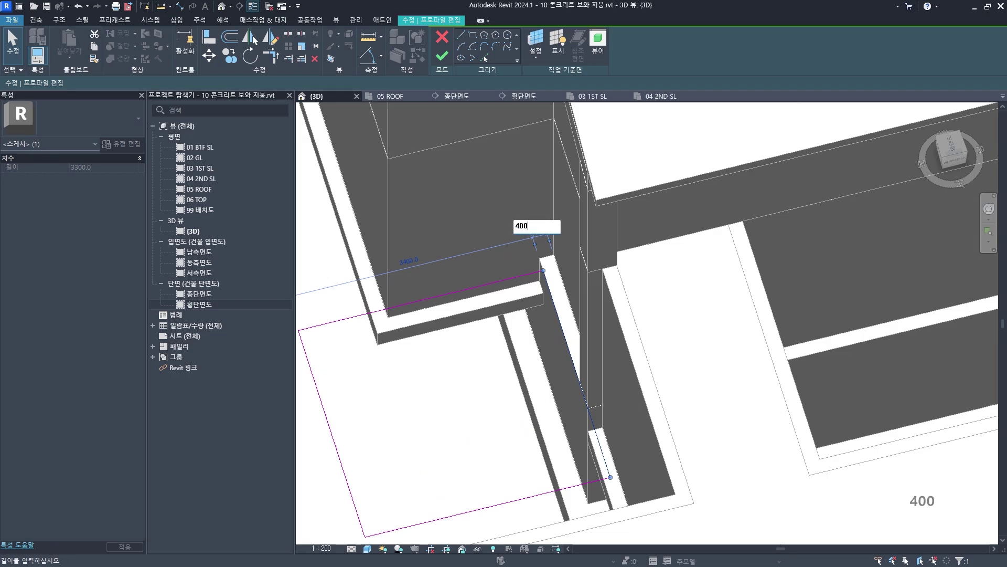
key("Return")
scroll(543, 312, "down", 3)
middle_click_drag(543, 315, 537, 327)
key("Escape")
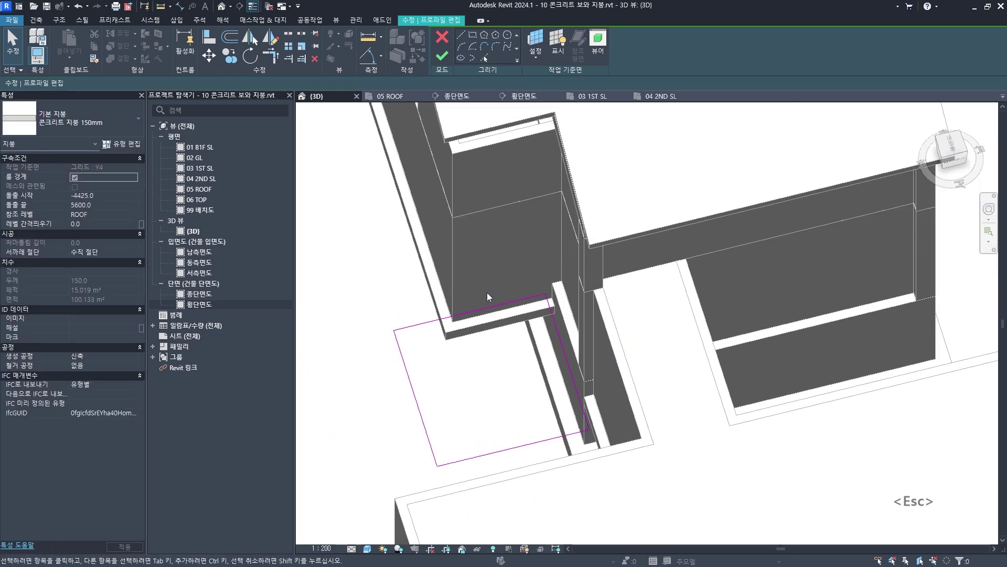
middle_click_drag(487, 293, 507, 284)
left_click(442, 55)
key("Escape")
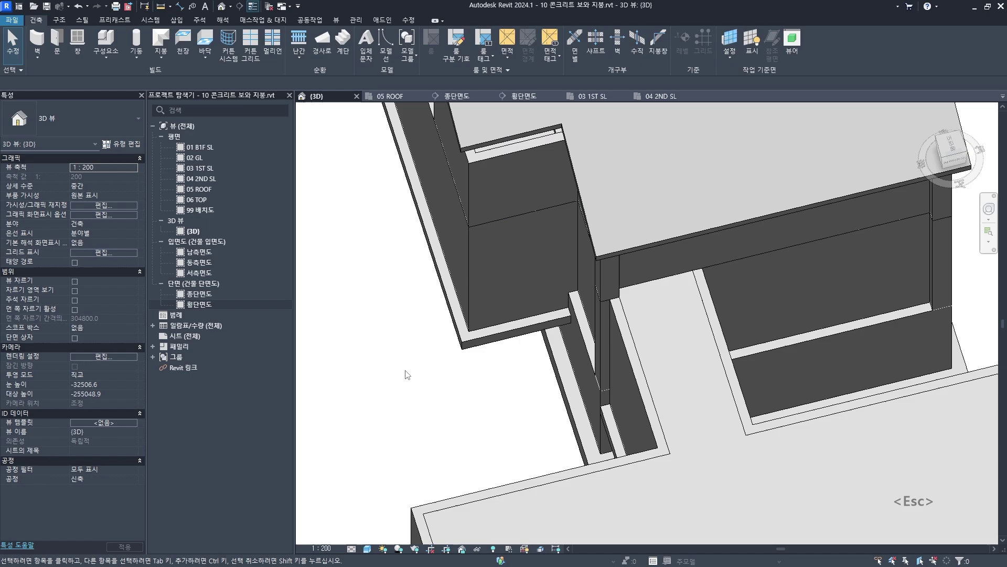
mouse_move(437, 390)
middle_mouse_down("shift")
mouse_move(624, 252)
mouse_move(571, 191)
mouse_move(496, 192)
middle_mouse_up("shift")
left_click(499, 157)
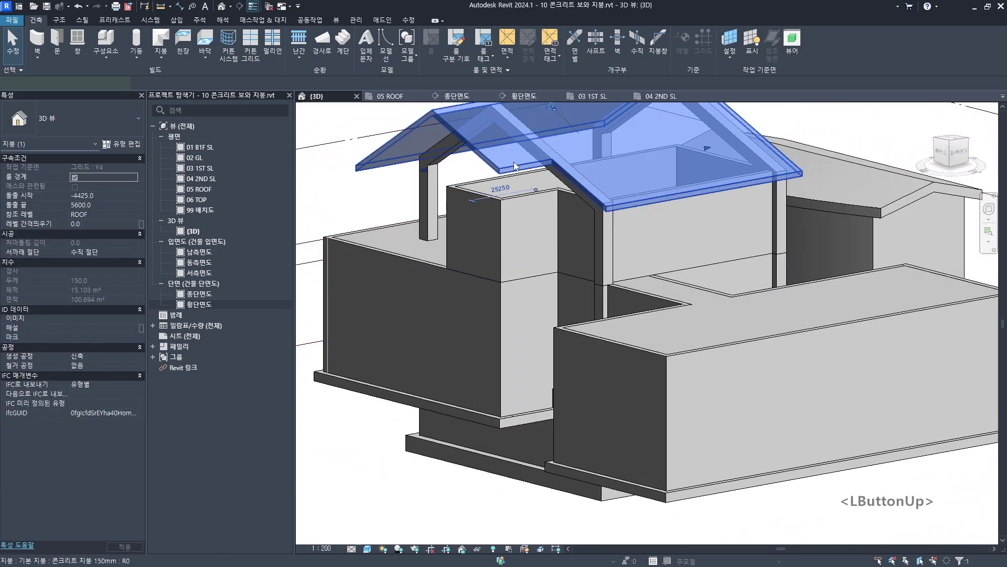
middle_click_drag(522, 336, 593, 243, "shift")
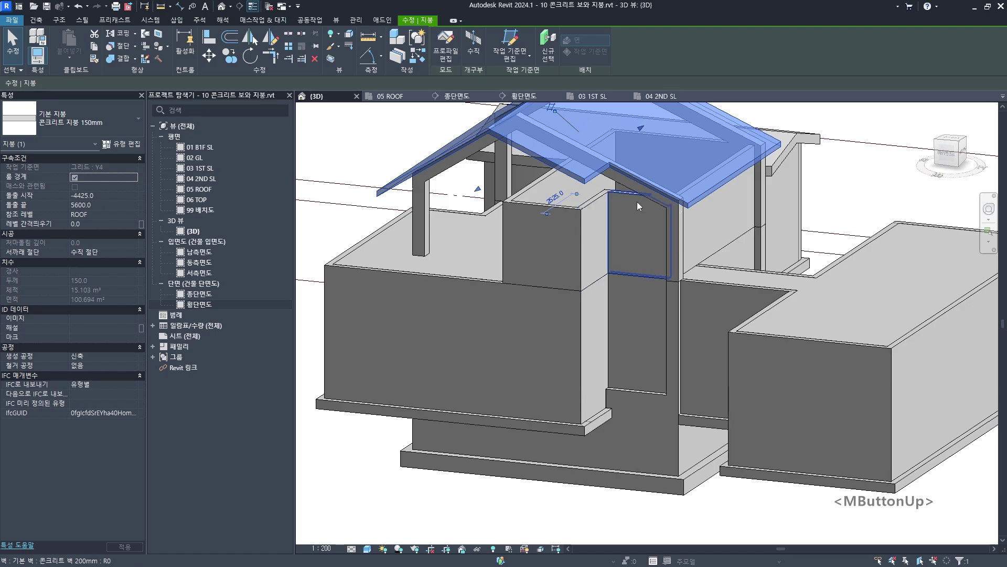
key("Tab")
left_click(606, 184)
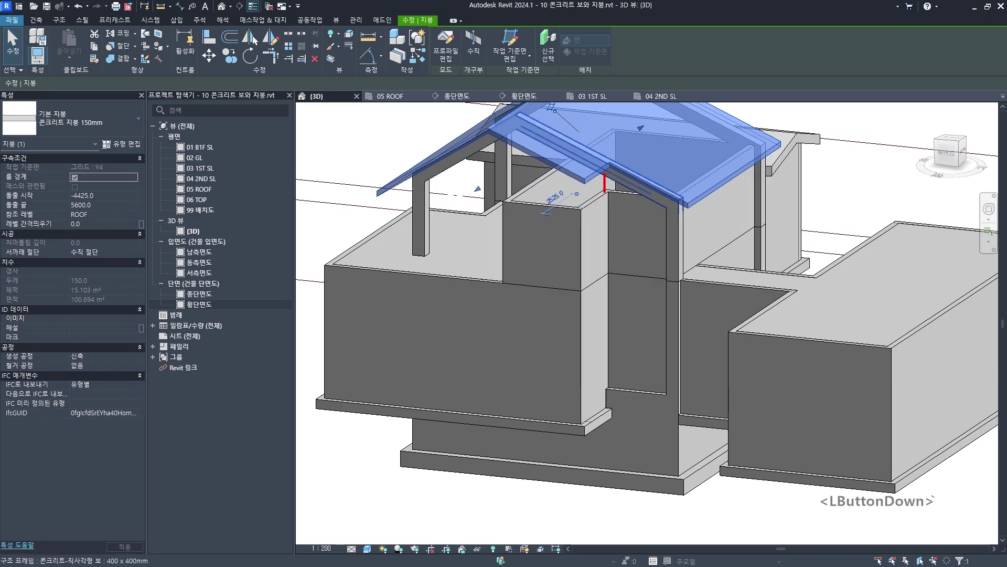
key("Escape")
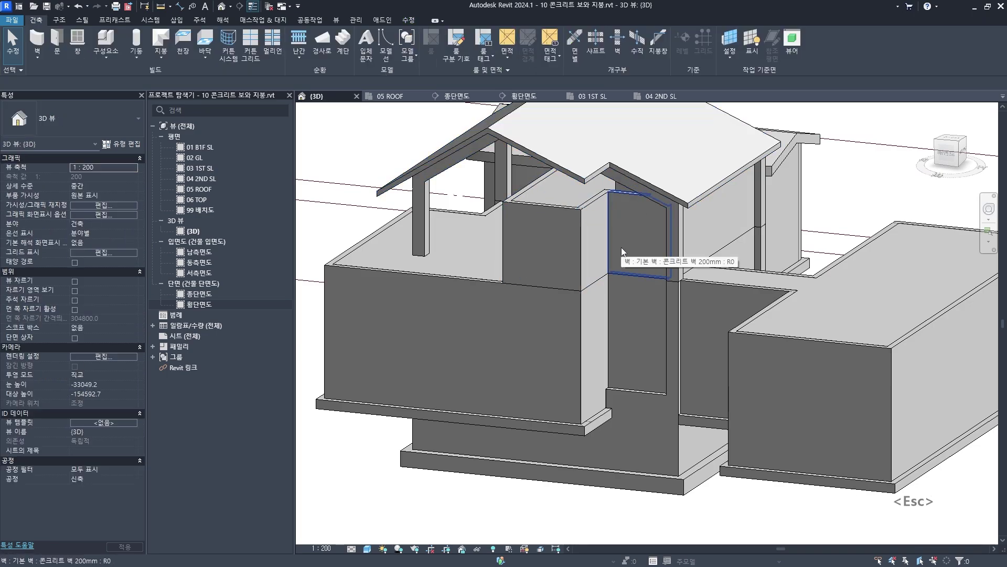
Attach the tops of the connected upper-storey walls under the gable roof to that roof
key("Tab")
left_click(621, 247)
middle_click_drag(621, 247, 662, 231, "shift")
left_click(527, 45)
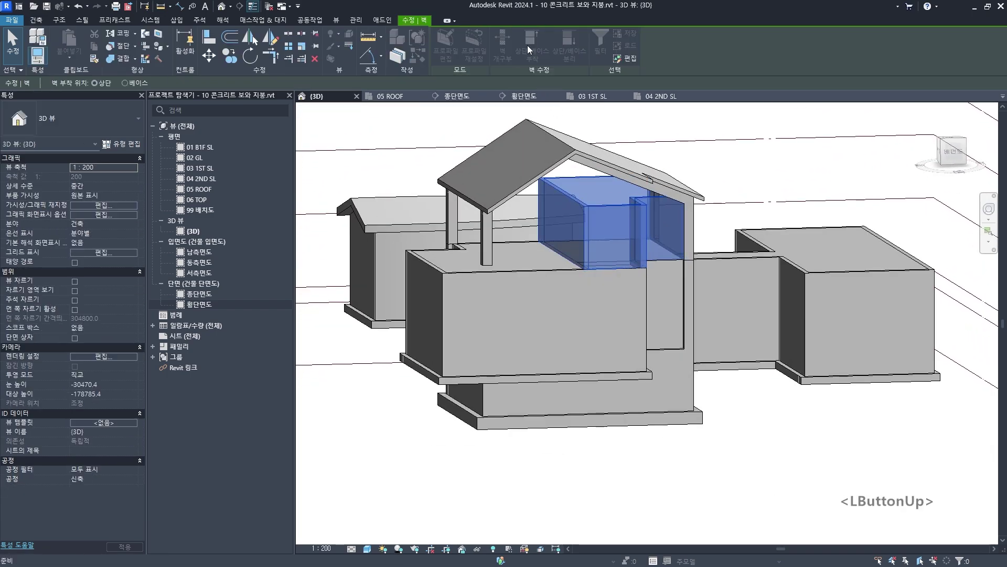
left_click(525, 152)
key("Escape")
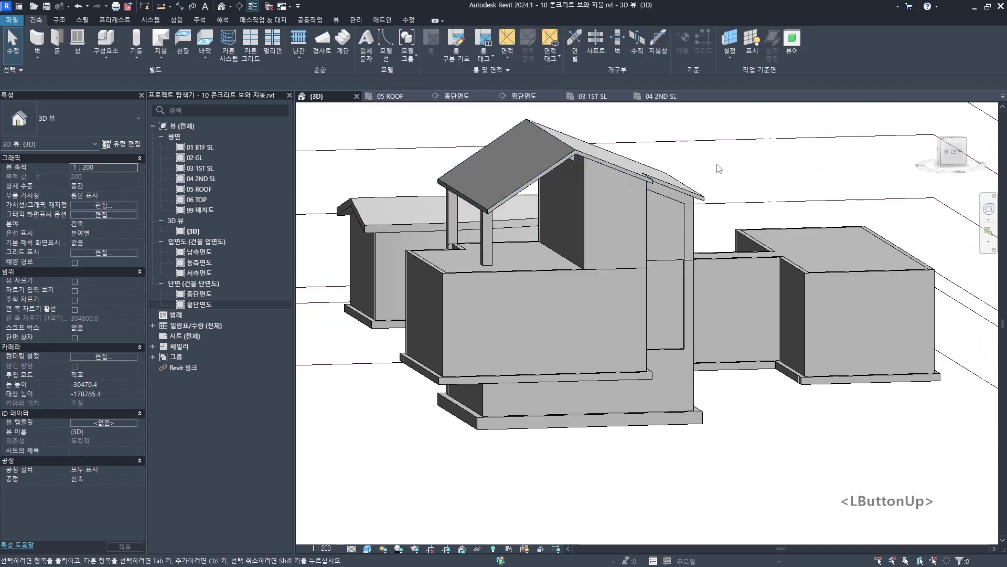
Examine how the gable roof meets the walls, beams and columns on the main building's open gable side
mouse_move(609, 232)
middle_mouse_down("shift")
mouse_move(624, 135)
mouse_move(836, 163)
mouse_move(616, 283)
mouse_move(669, 318)
mouse_move(755, 315)
mouse_move(674, 237)
mouse_move(715, 322)
mouse_move(651, 254)
middle_mouse_up("shift")
scroll(674, 237, "up", 2)
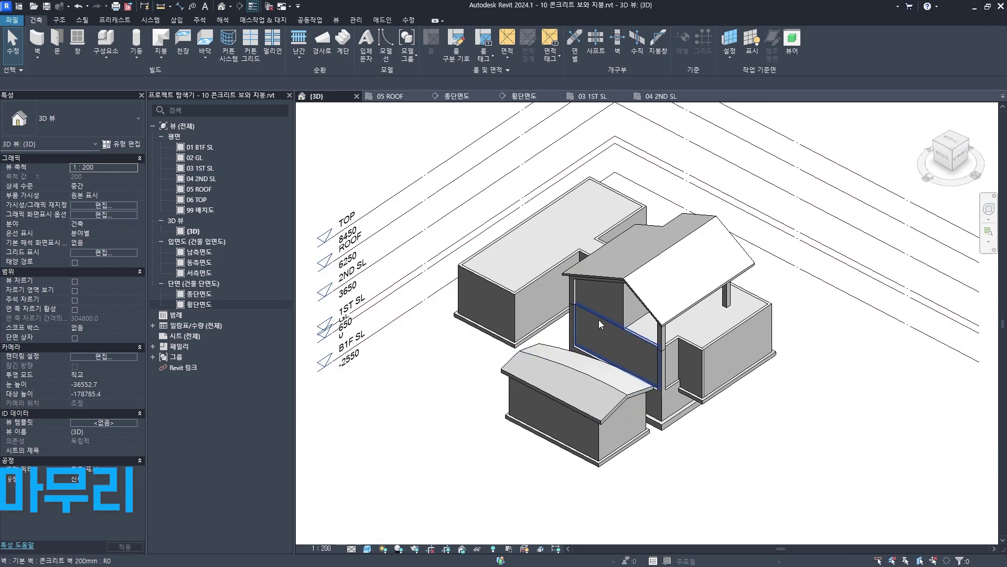
scroll(607, 269, "up", 5)
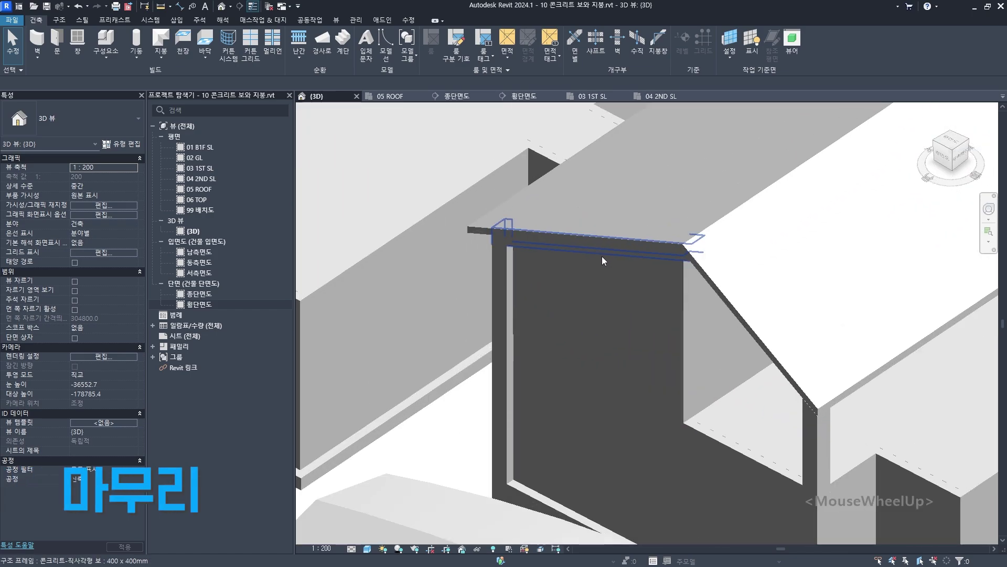
left_click(603, 257)
left_click(785, 251)
scroll(785, 251, "down", 2)
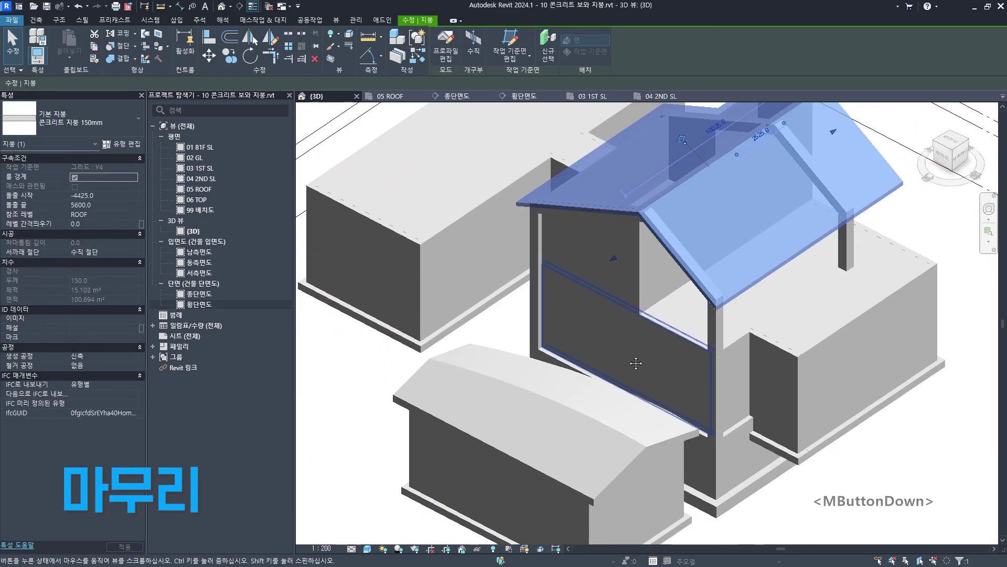
left_click(608, 414)
left_click(708, 221)
scroll(627, 254, "down", 2)
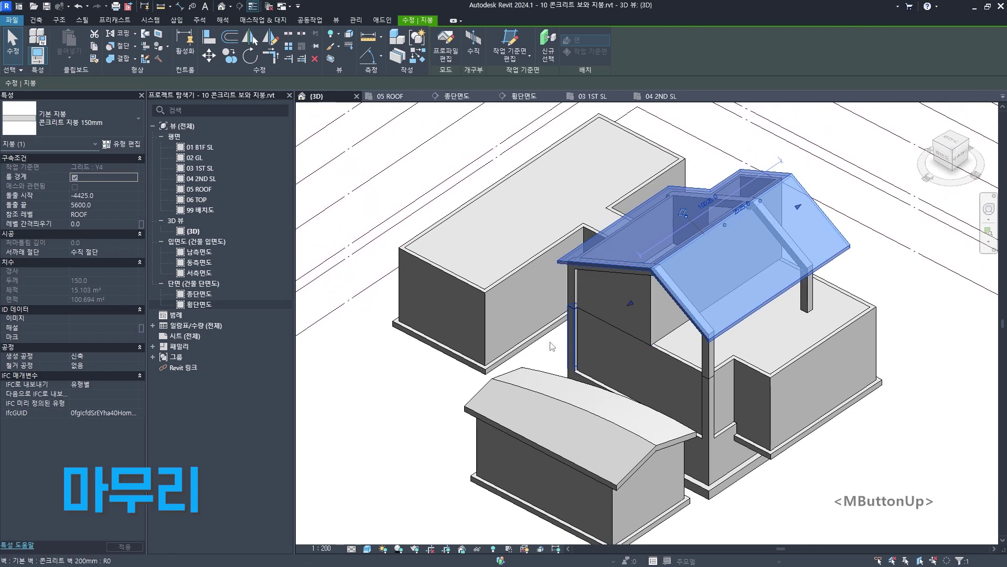
left_click(423, 411)
scroll(423, 411, "down", 2)
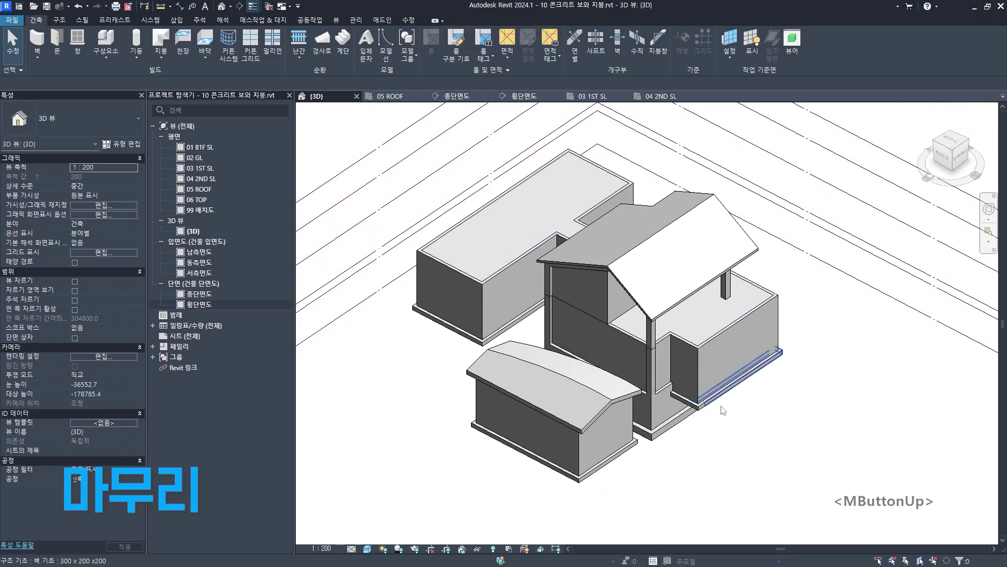
Examine the 300 x 200 x 200 wall foundation and its wall junction from below, and review the whole house model
middle_click_drag(708, 404, 656, 269, "shift")
scroll(662, 332, "up", 3)
scroll(651, 260, "up", 4)
mouse_move(682, 229)
left_mouse_down()
mouse_move(598, 258)
mouse_move(702, 248)
left_mouse_up()
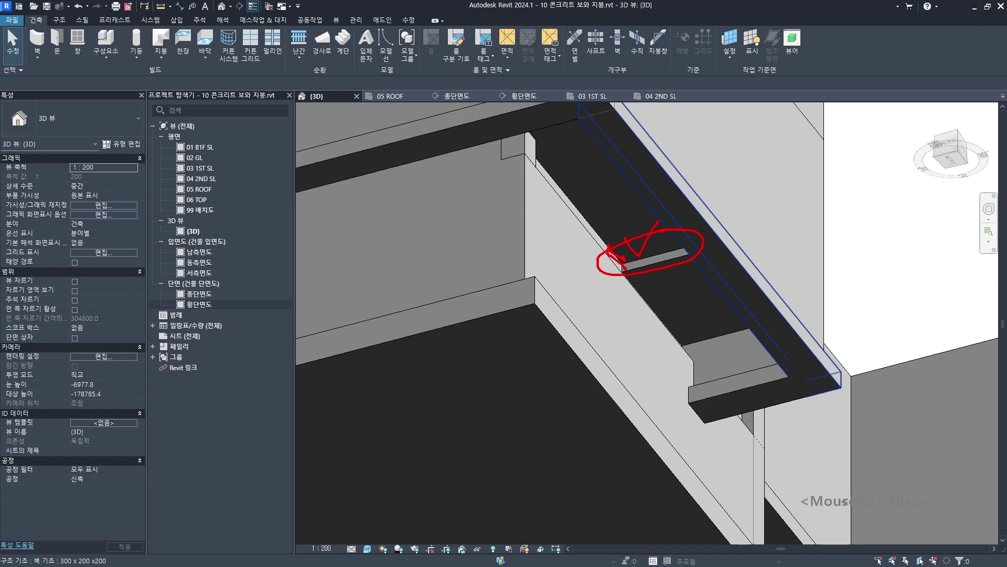
mouse_move(608, 239)
left_mouse_down()
mouse_move(682, 219)
mouse_move(651, 263)
mouse_move(643, 233)
left_mouse_up()
scroll(651, 285, "down", 5)
mouse_move(650, 284)
middle_mouse_down("shift")
mouse_move(657, 164)
mouse_move(675, 418)
mouse_move(492, 391)
mouse_move(659, 416)
mouse_move(675, 477)
mouse_move(650, 457)
mouse_move(782, 459)
mouse_move(735, 427)
mouse_move(787, 373)
middle_mouse_up("shift")
scroll(659, 416, "down", 3)
left_click(782, 460)
scroll(746, 441, "down", 2)
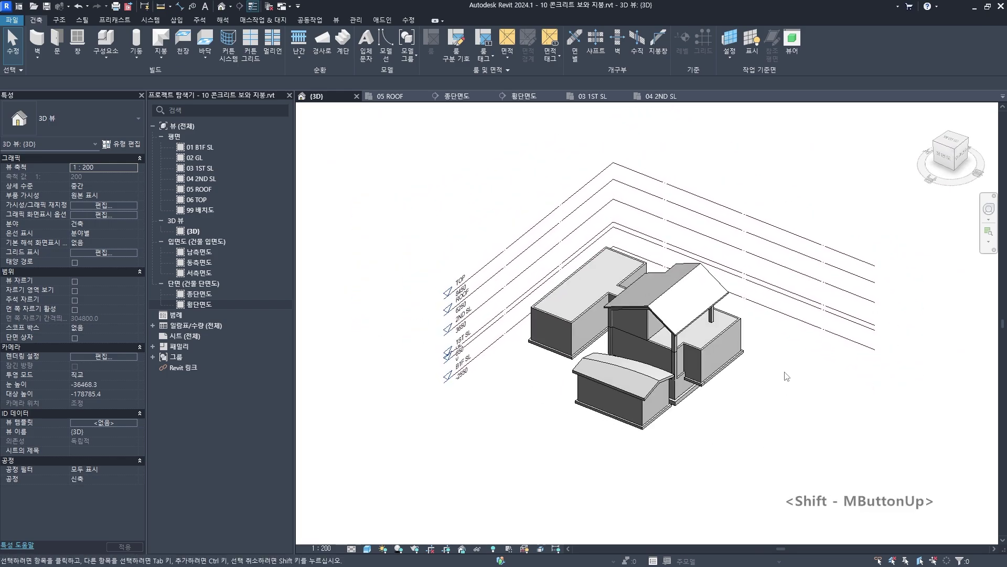
left_click_drag(805, 472, 658, 338)
middle_click_drag(657, 338, 670, 347, "shift")
middle_click_drag(625, 321, 596, 297)
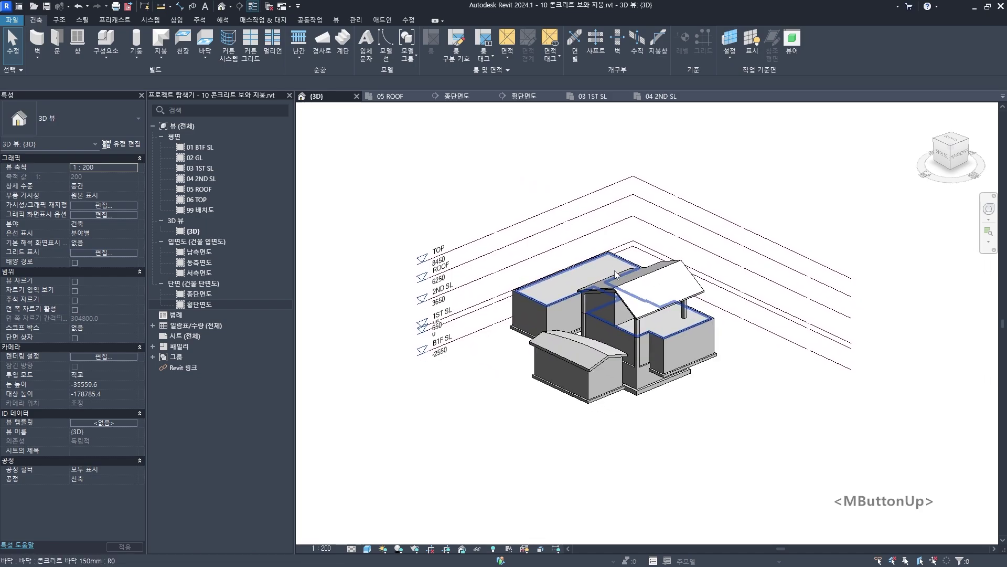